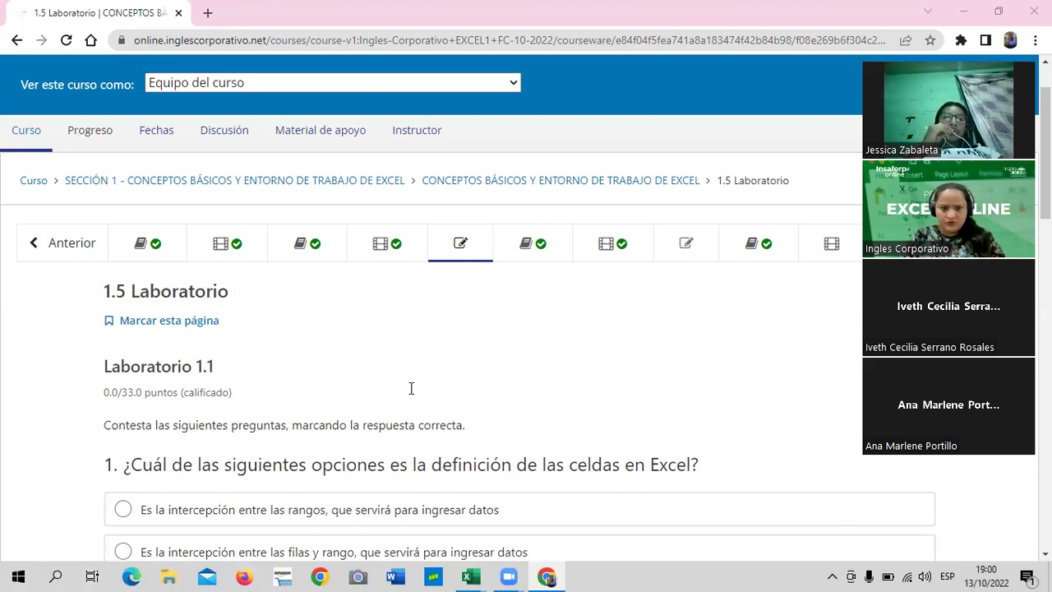
Step: Scroll up and down through the Laboratorio 1.1 quiz to read its questions
{"action": "scroll", "coordinate": [353, 428], "scroll_direction": "down", "scroll_amount": 2}
{"action": "scroll", "coordinate": [282, 469], "scroll_direction": "down", "scroll_amount": 4}
{"action": "scroll", "coordinate": [270, 469], "scroll_direction": "down", "scroll_amount": 3}
{"action": "scroll", "coordinate": [167, 474], "scroll_direction": "down", "scroll_amount": 3}
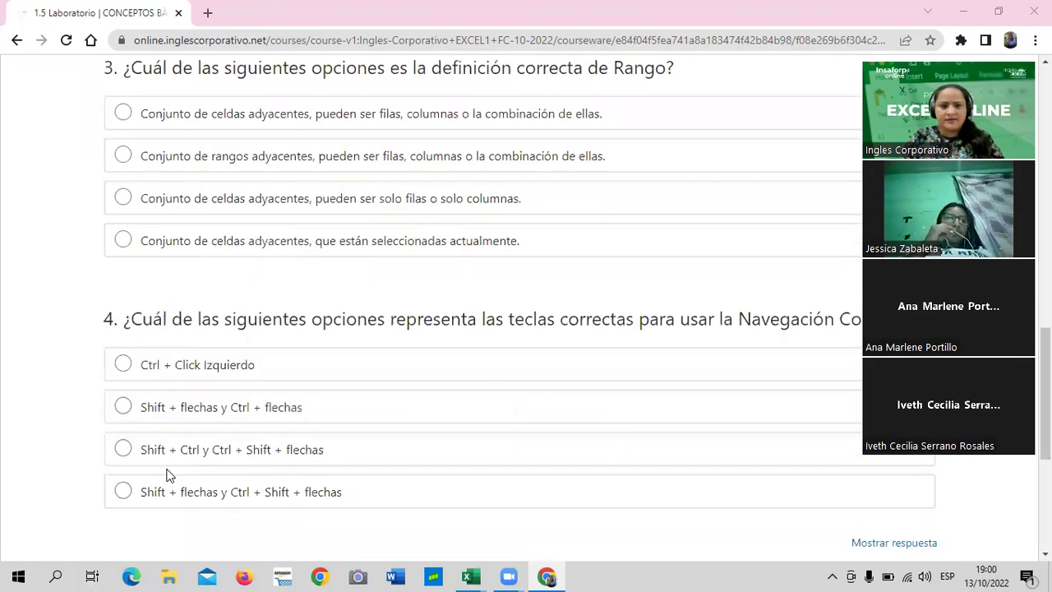
{"action": "scroll", "coordinate": [226, 502], "scroll_direction": "down", "scroll_amount": 4}
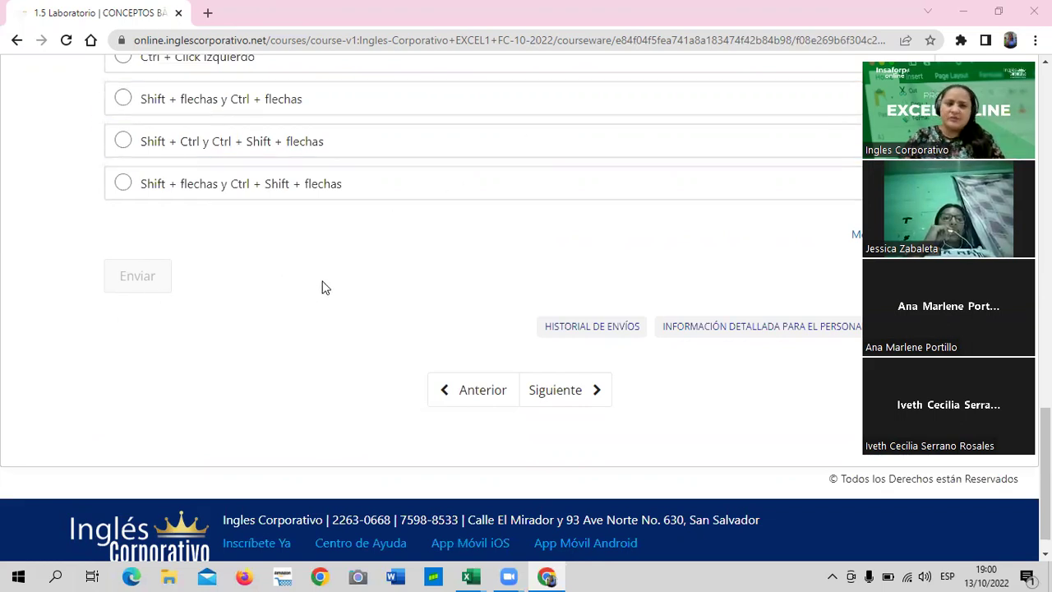
{"action": "scroll", "coordinate": [316, 309], "scroll_direction": "up", "scroll_amount": 3}
{"action": "scroll", "coordinate": [315, 309], "scroll_direction": "up", "scroll_amount": 3}
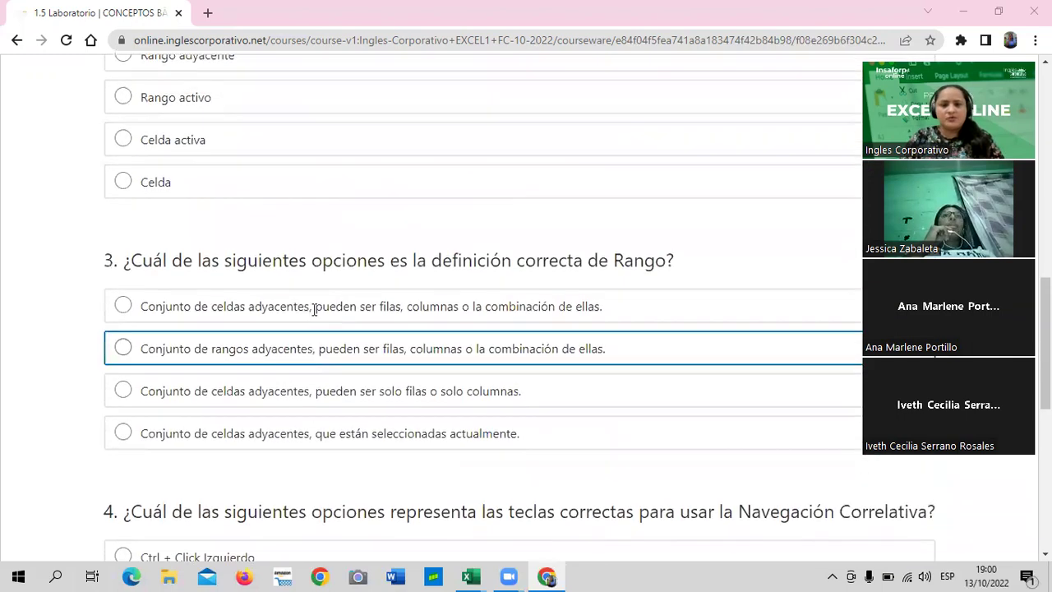
{"action": "scroll", "coordinate": [314, 309], "scroll_direction": "up", "scroll_amount": 5}
{"action": "scroll", "coordinate": [314, 311], "scroll_direction": "up", "scroll_amount": 2}
{"action": "scroll", "coordinate": [313, 311], "scroll_direction": "up", "scroll_amount": 3}
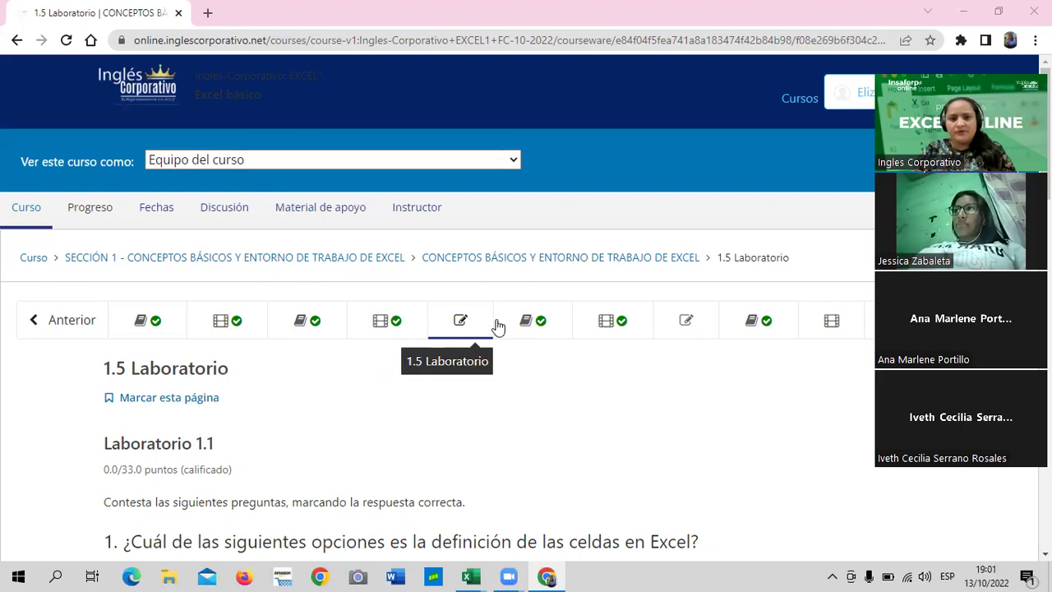
{"action": "scroll", "coordinate": [370, 472], "scroll_direction": "down", "scroll_amount": 3}
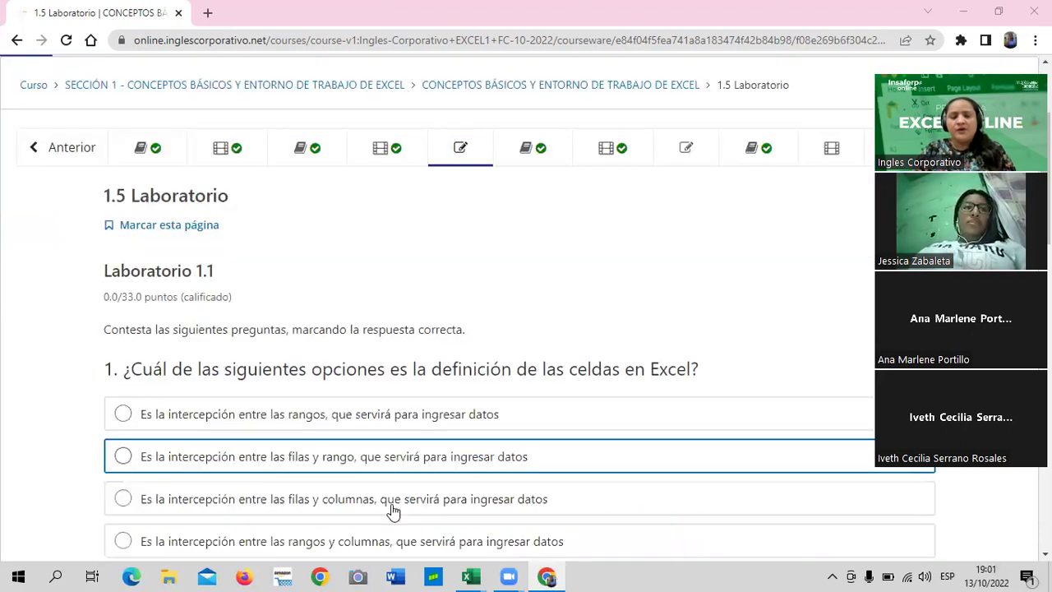
{"action": "scroll", "coordinate": [394, 506], "scroll_direction": "down", "scroll_amount": 2}
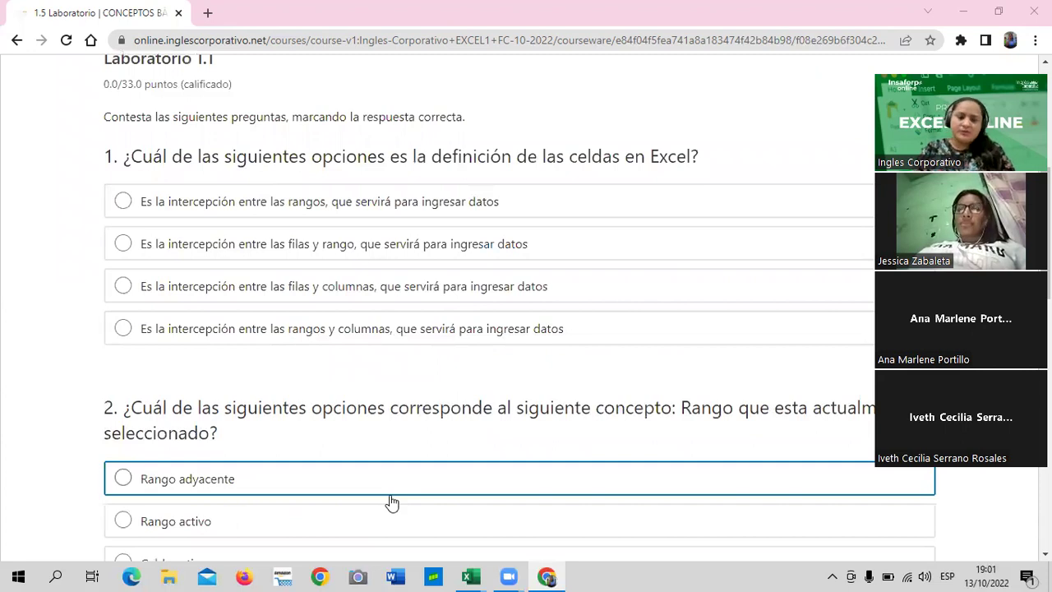
{"action": "scroll", "coordinate": [389, 498], "scroll_direction": "down", "scroll_amount": 2}
{"action": "scroll", "coordinate": [388, 497], "scroll_direction": "down", "scroll_amount": 1}
{"action": "scroll", "coordinate": [387, 497], "scroll_direction": "down", "scroll_amount": 1}
{"action": "scroll", "coordinate": [386, 497], "scroll_direction": "down", "scroll_amount": 1}
{"action": "scroll", "coordinate": [385, 497], "scroll_direction": "down", "scroll_amount": 1}
{"action": "scroll", "coordinate": [382, 491], "scroll_direction": "down", "scroll_amount": 1}
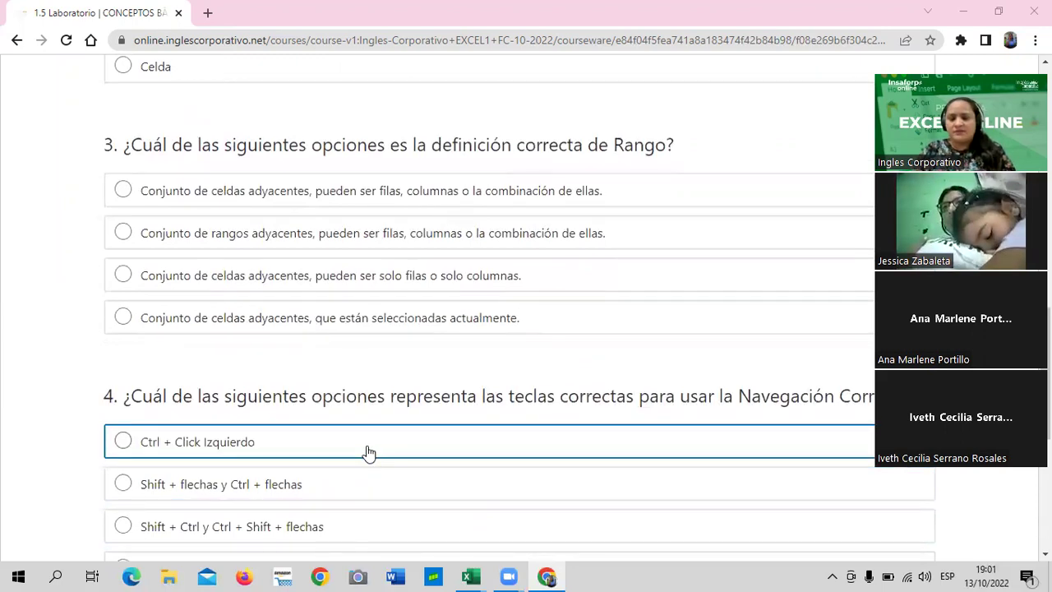
{"action": "scroll", "coordinate": [368, 453], "scroll_direction": "down", "scroll_amount": 4}
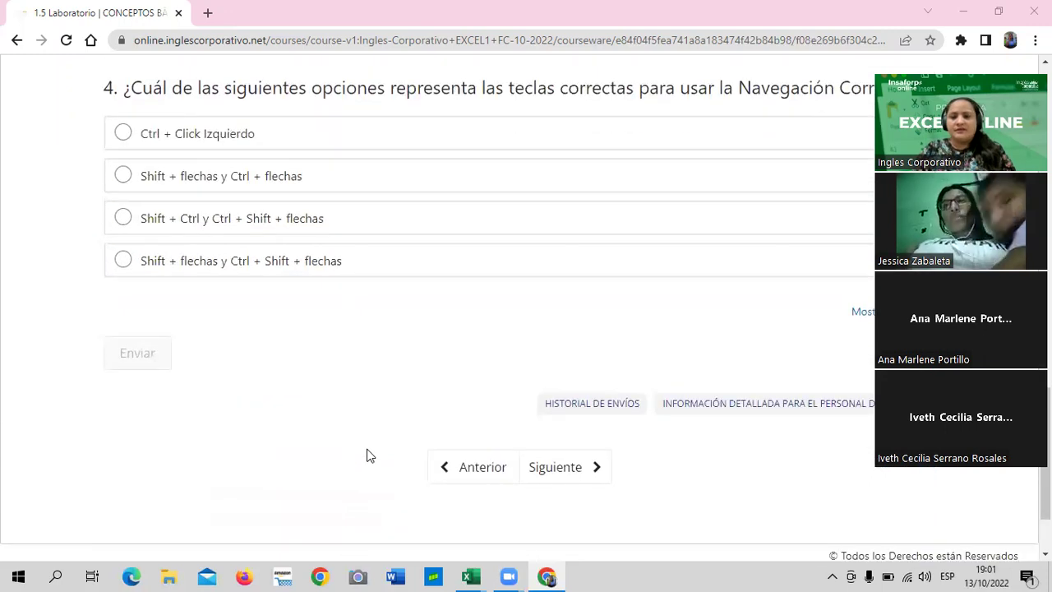
{"action": "scroll", "coordinate": [368, 455], "scroll_direction": "up", "scroll_amount": 3}
{"action": "scroll", "coordinate": [368, 455], "scroll_direction": "up", "scroll_amount": 3}
{"action": "scroll", "coordinate": [368, 455], "scroll_direction": "up", "scroll_amount": 3}
{"action": "scroll", "coordinate": [368, 456], "scroll_direction": "up", "scroll_amount": 2}
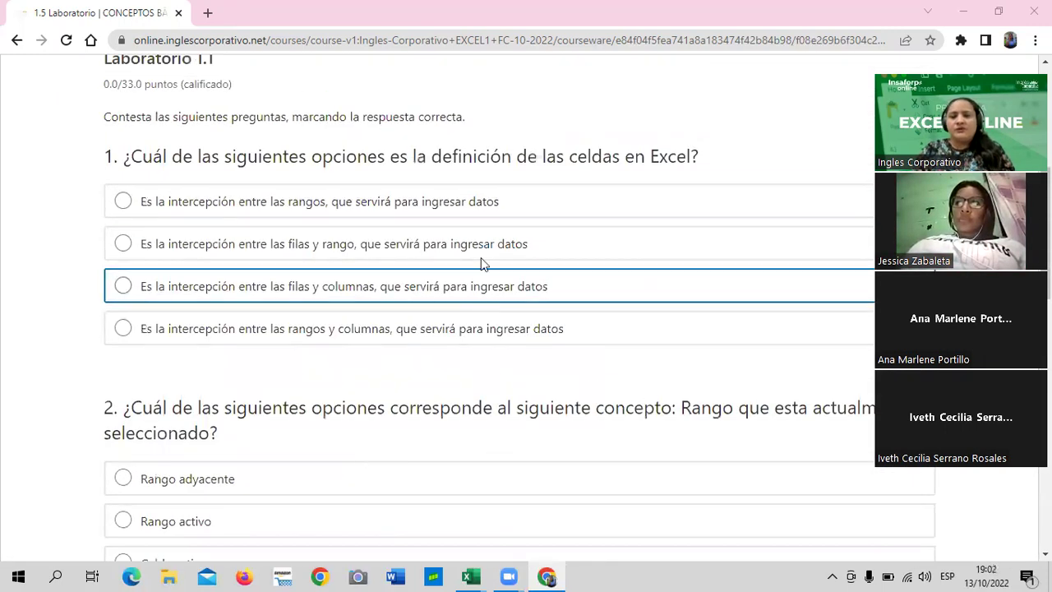
{"action": "scroll", "coordinate": [662, 318], "scroll_direction": "up", "scroll_amount": 4}
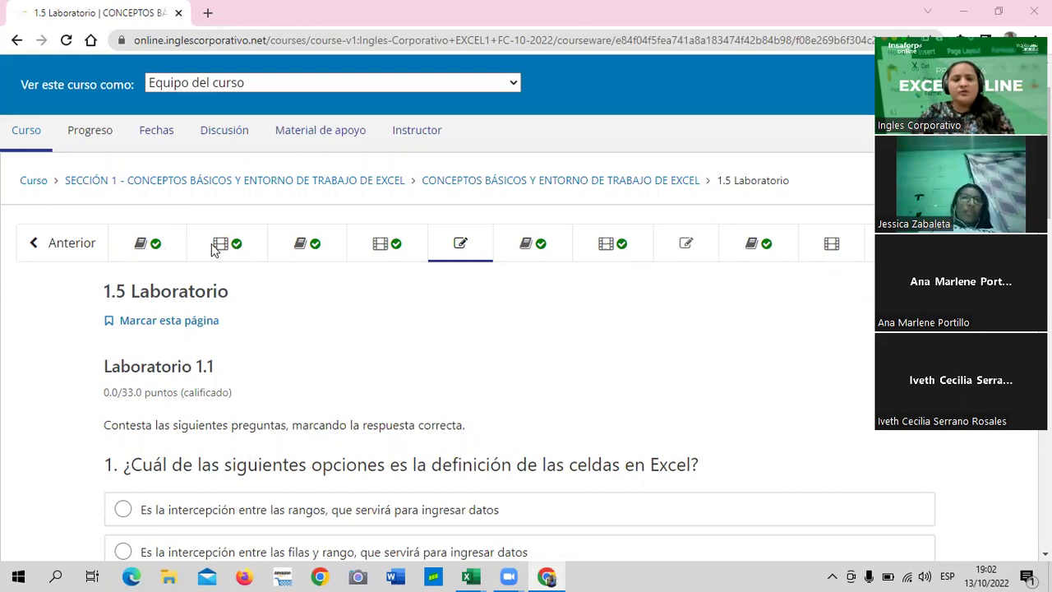
Step: Answer question 1 with 'Es la intercepción entre las filas y columnas…'
{"action": "left_click", "coordinate": [463, 255]}
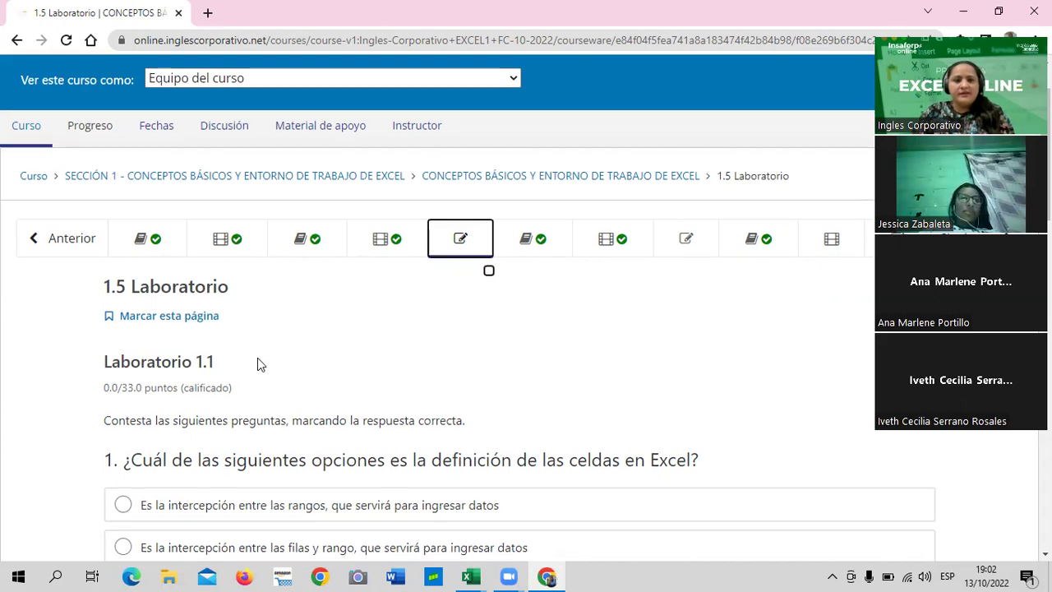
{"action": "scroll", "coordinate": [197, 333], "scroll_direction": "down", "scroll_amount": 1}
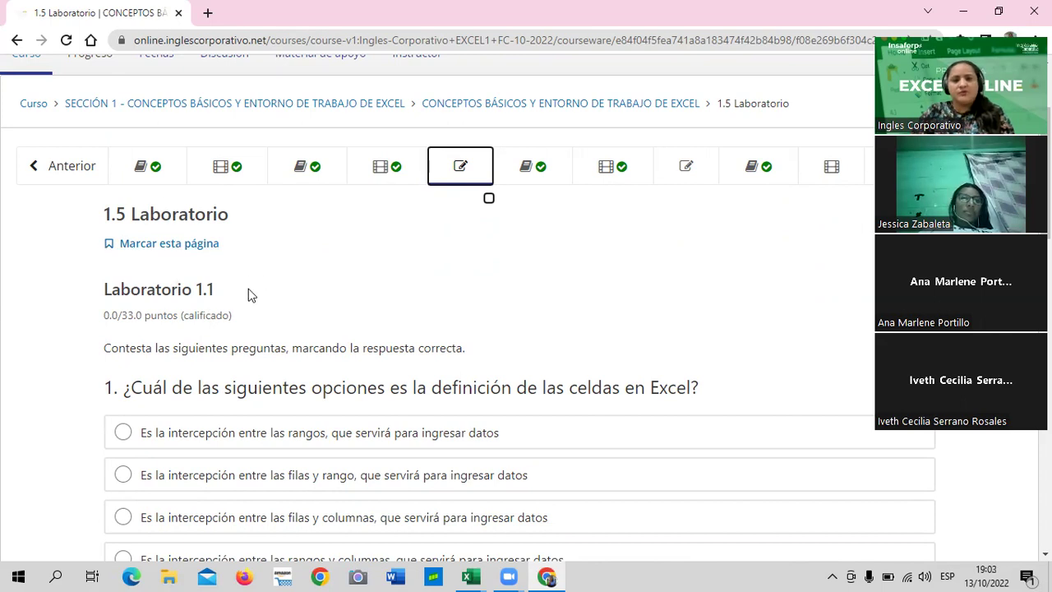
{"action": "scroll", "coordinate": [509, 333], "scroll_direction": "down", "scroll_amount": 1}
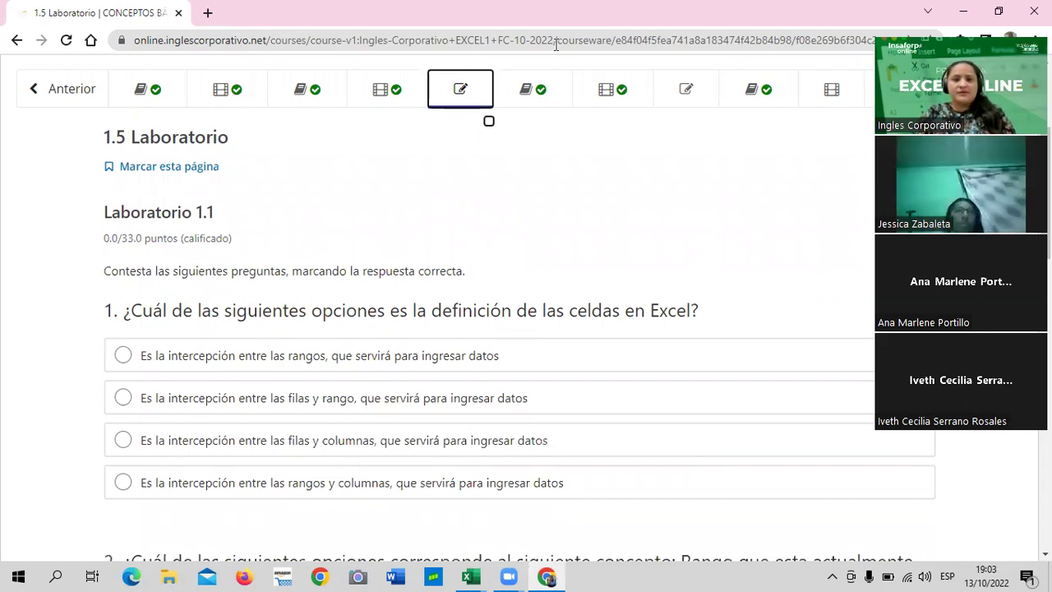
{"action": "left_click", "coordinate": [496, 199]}
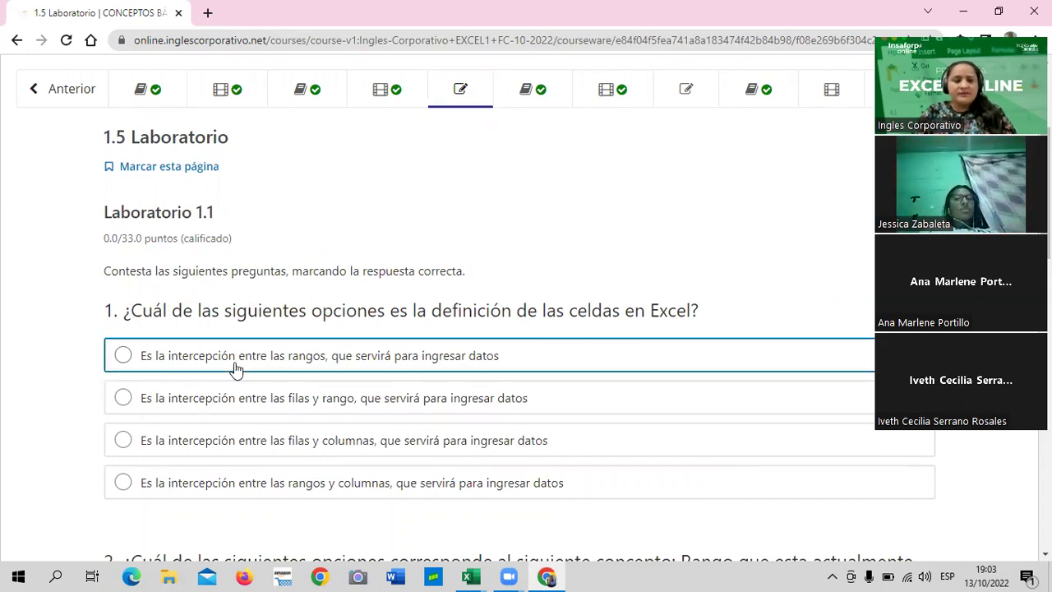
{"action": "scroll", "coordinate": [378, 297], "scroll_direction": "down", "scroll_amount": 1}
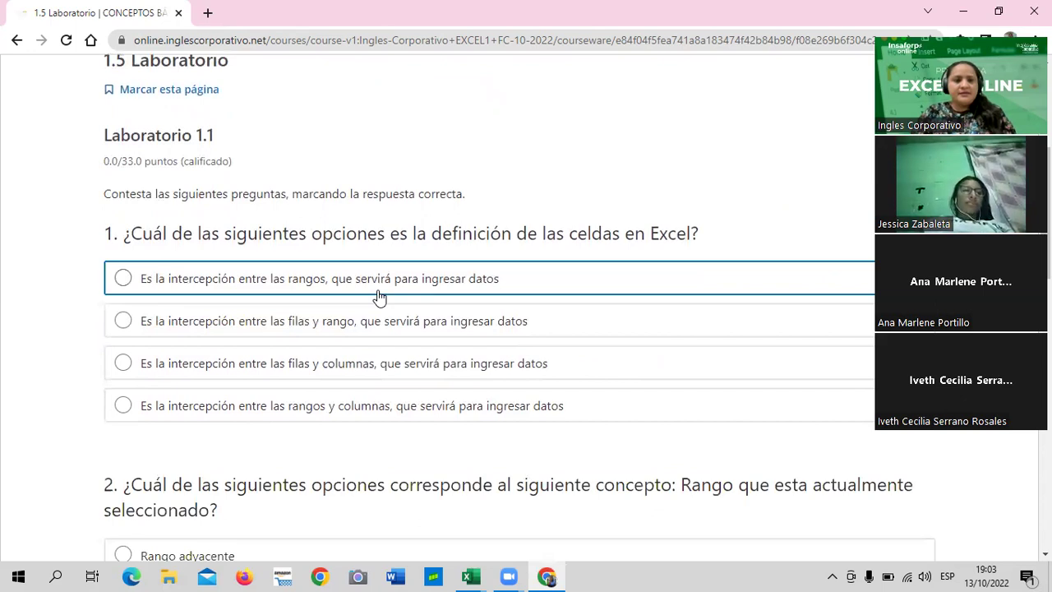
{"action": "scroll", "coordinate": [378, 297], "scroll_direction": "down", "scroll_amount": 8}
{"action": "scroll", "coordinate": [372, 299], "scroll_direction": "down", "scroll_amount": 4}
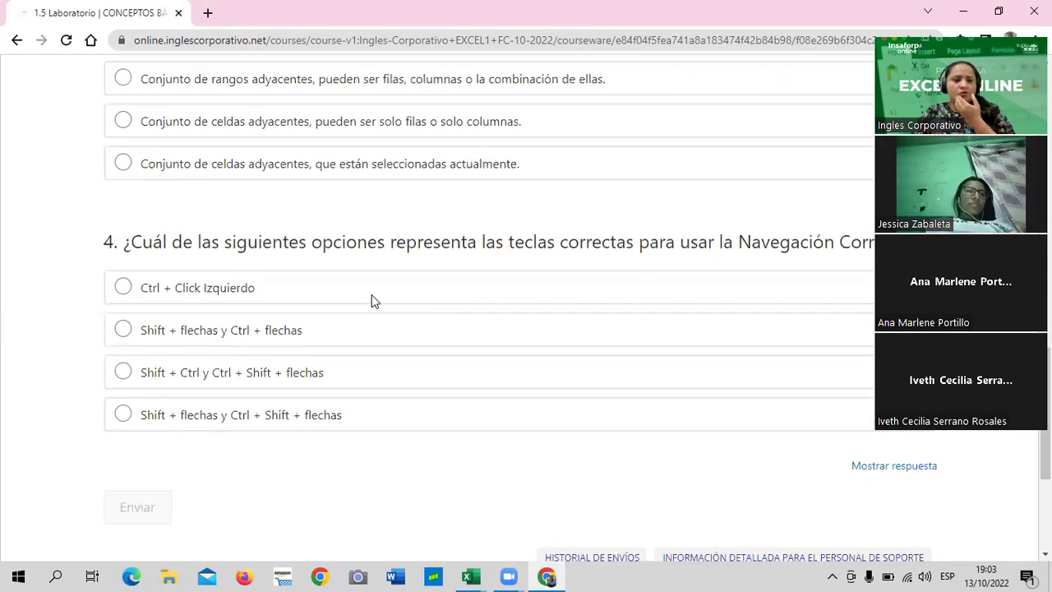
{"action": "scroll", "coordinate": [368, 310], "scroll_direction": "up", "scroll_amount": 10}
{"action": "scroll", "coordinate": [368, 310], "scroll_direction": "down", "scroll_amount": 5}
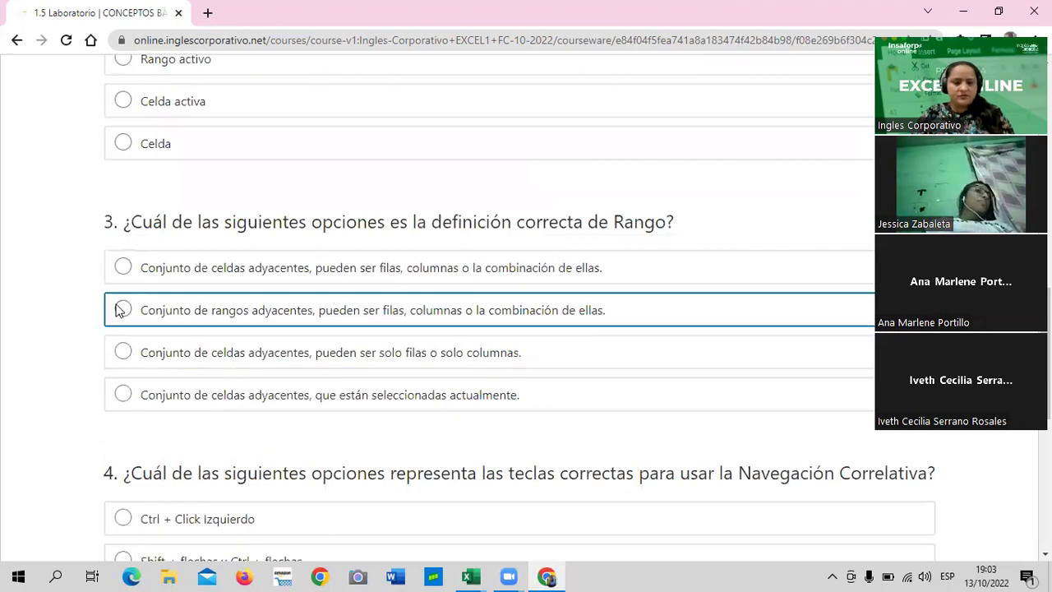
{"action": "scroll", "coordinate": [160, 393], "scroll_direction": "down", "scroll_amount": 3}
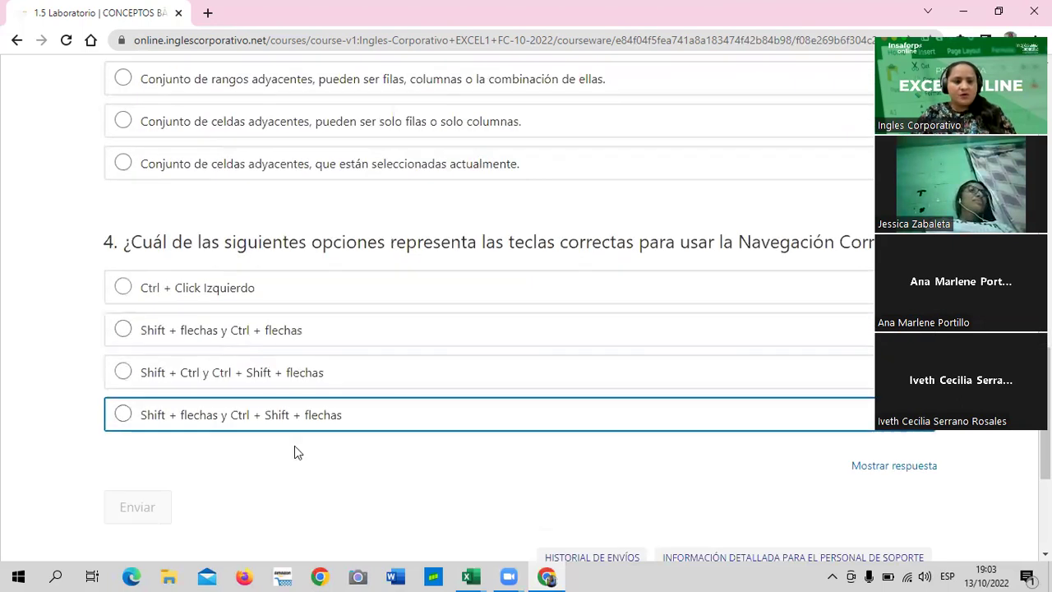
{"action": "scroll", "coordinate": [294, 451], "scroll_direction": "up", "scroll_amount": 5}
{"action": "scroll", "coordinate": [352, 474], "scroll_direction": "up", "scroll_amount": 6}
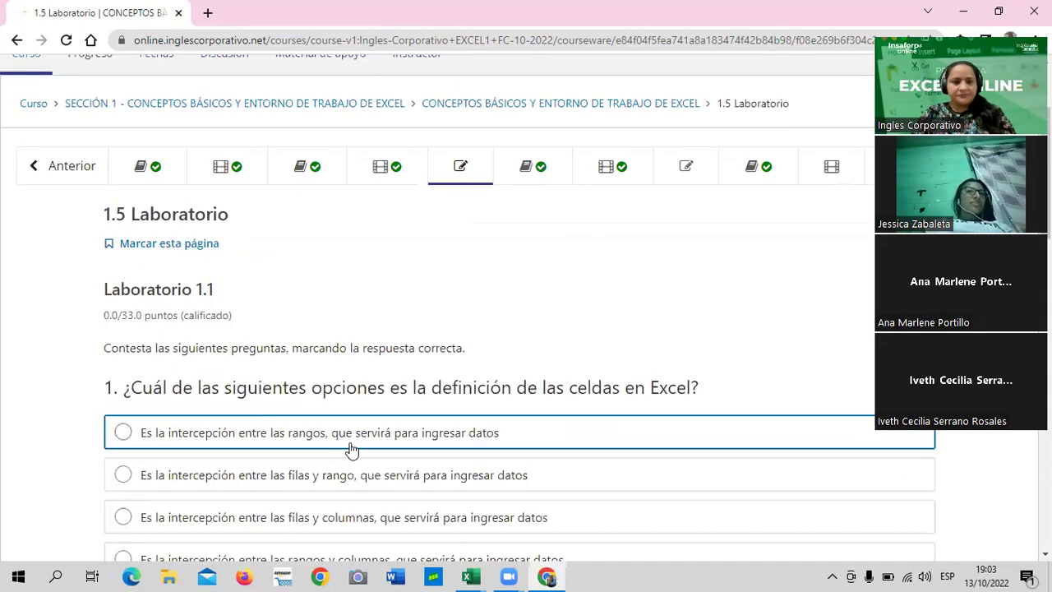
{"action": "scroll", "coordinate": [350, 449], "scroll_direction": "down", "scroll_amount": 2}
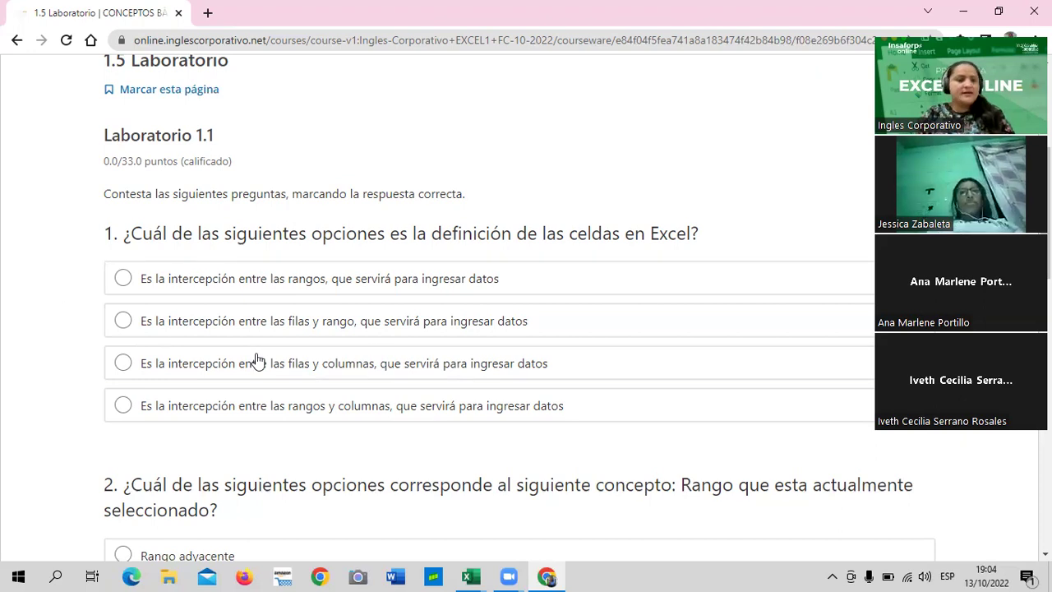
{"action": "left_click", "coordinate": [122, 364]}
{"action": "left_click", "coordinate": [124, 364]}
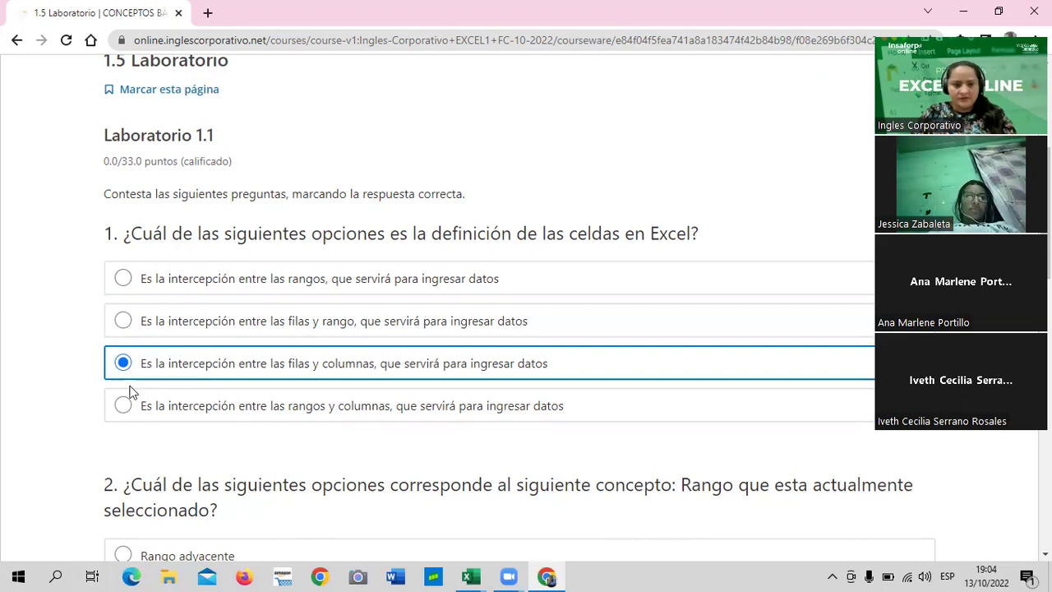
{"action": "scroll", "coordinate": [230, 420], "scroll_direction": "down", "scroll_amount": 3}
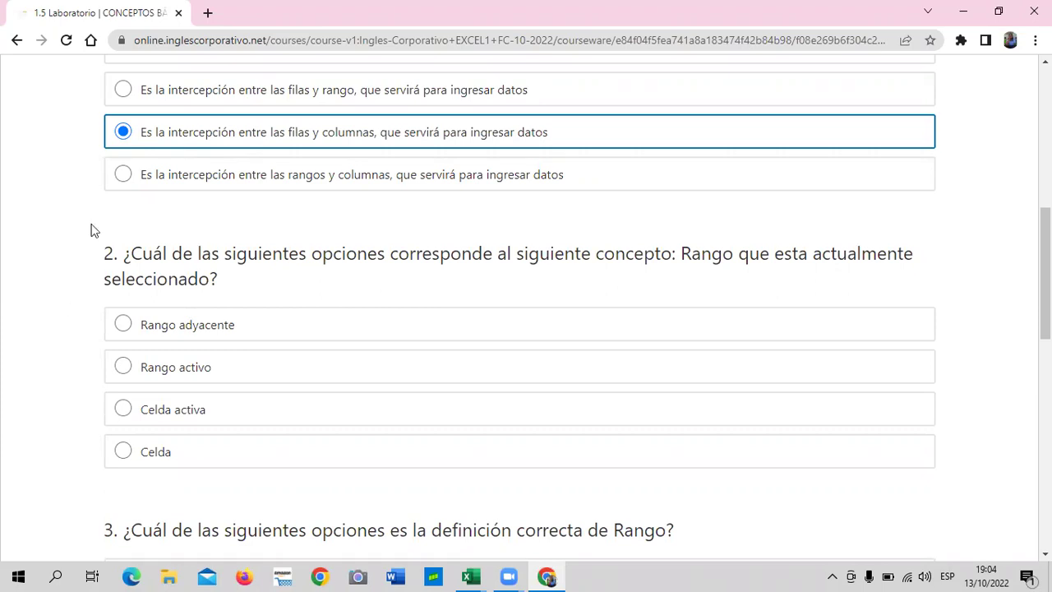
Step: Pick 'Rango activo' for question 2, then move down to question 3
{"action": "left_click", "coordinate": [124, 368]}
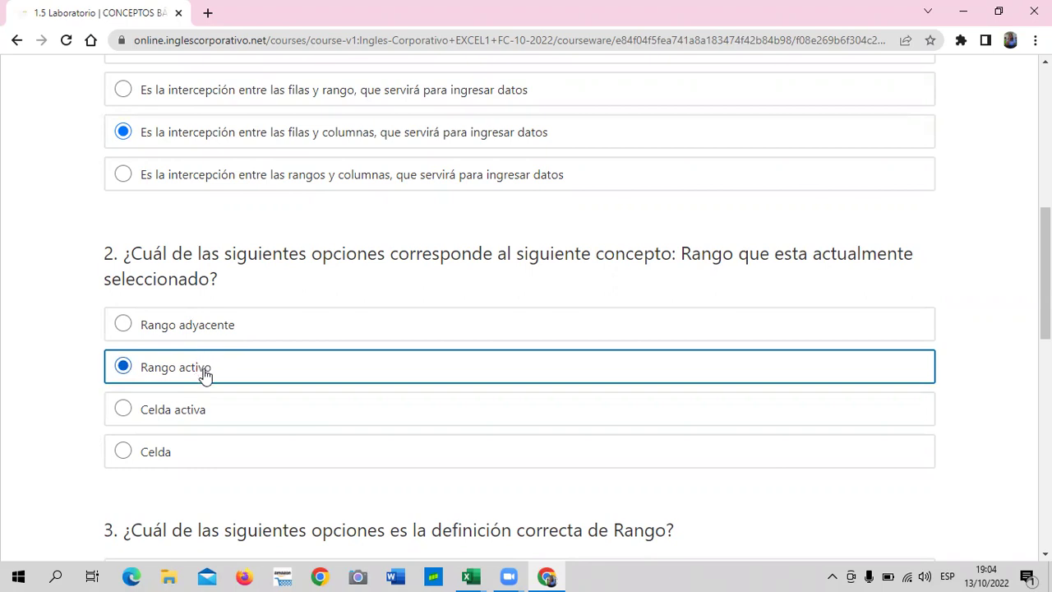
{"action": "scroll", "coordinate": [205, 374], "scroll_direction": "down", "scroll_amount": 2}
{"action": "scroll", "coordinate": [203, 371], "scroll_direction": "down", "scroll_amount": 1}
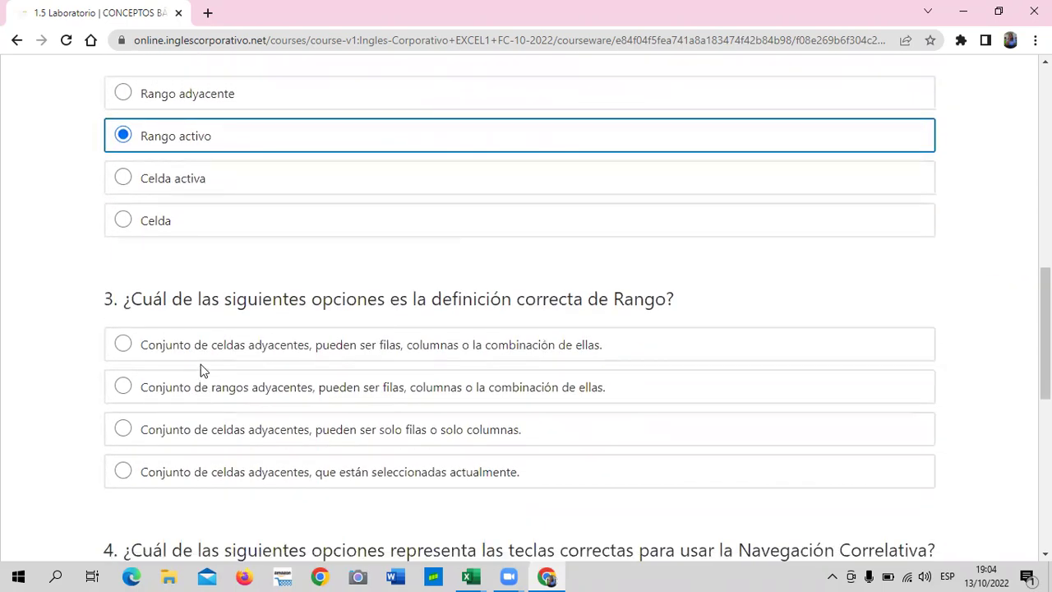
{"action": "scroll", "coordinate": [59, 331], "scroll_direction": "down", "scroll_amount": 1}
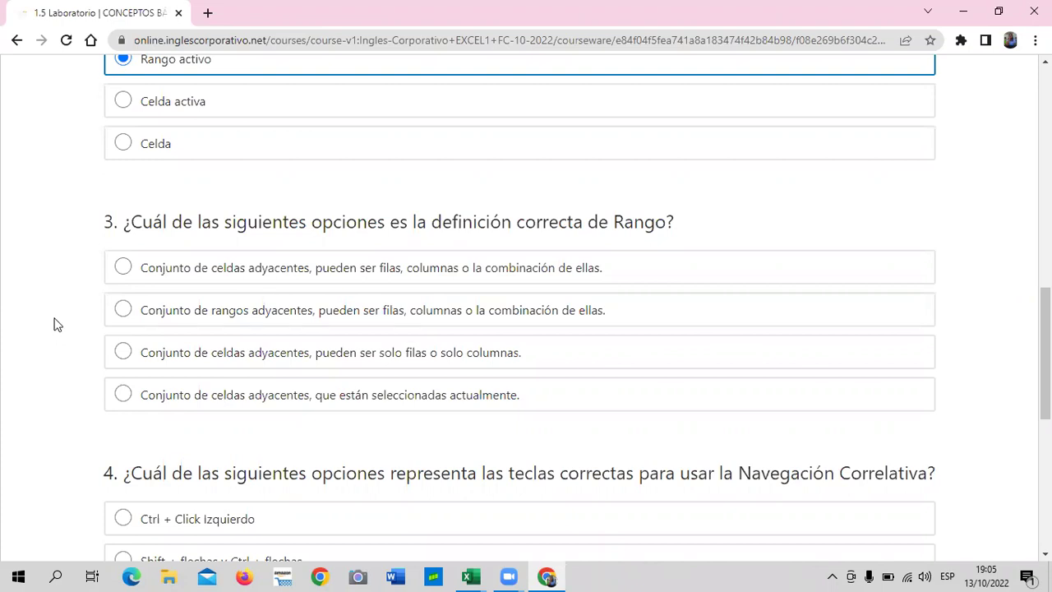
{"action": "left_click", "coordinate": [123, 267]}
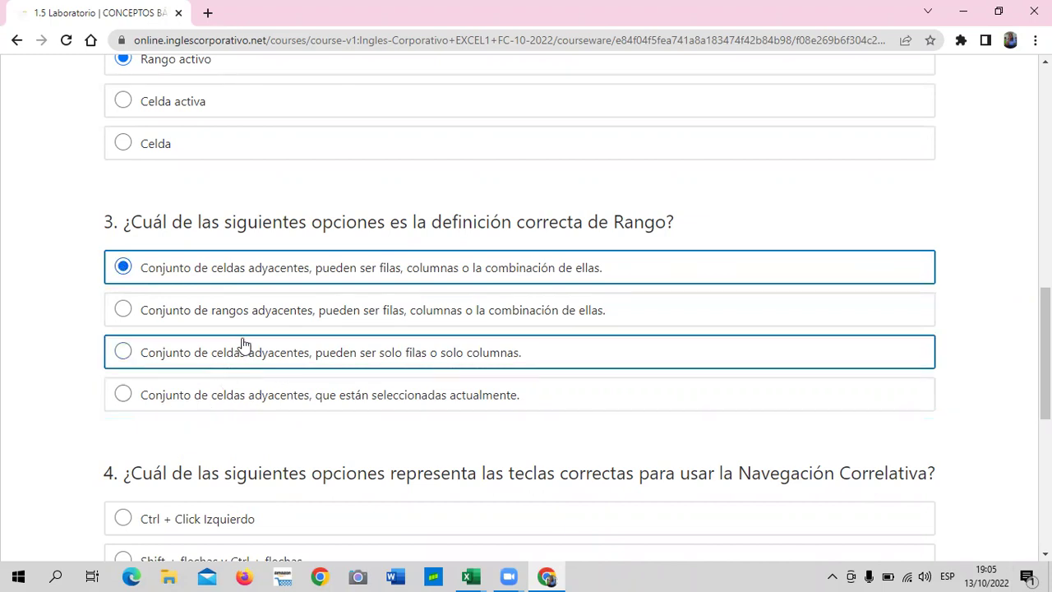
{"action": "scroll", "coordinate": [194, 338], "scroll_direction": "down", "scroll_amount": 2}
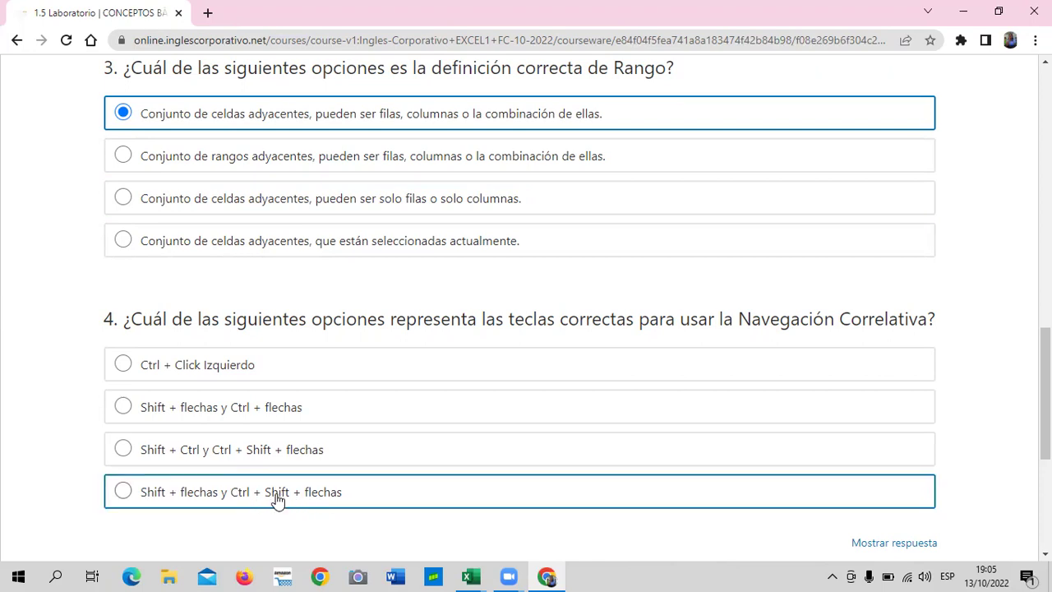
{"action": "left_click", "coordinate": [123, 491]}
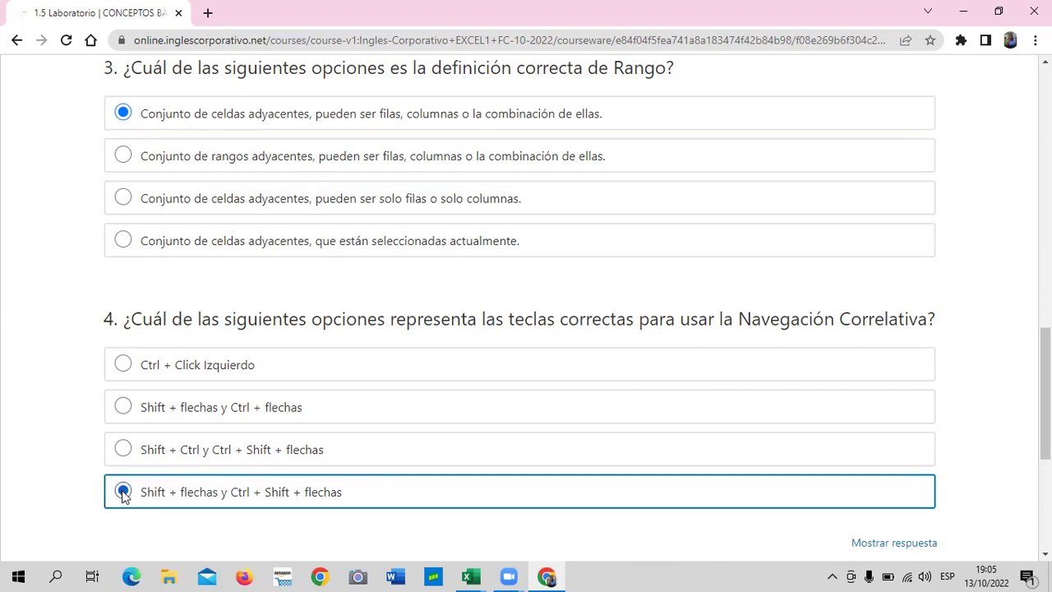
{"action": "scroll", "coordinate": [123, 493], "scroll_direction": "down", "scroll_amount": 1}
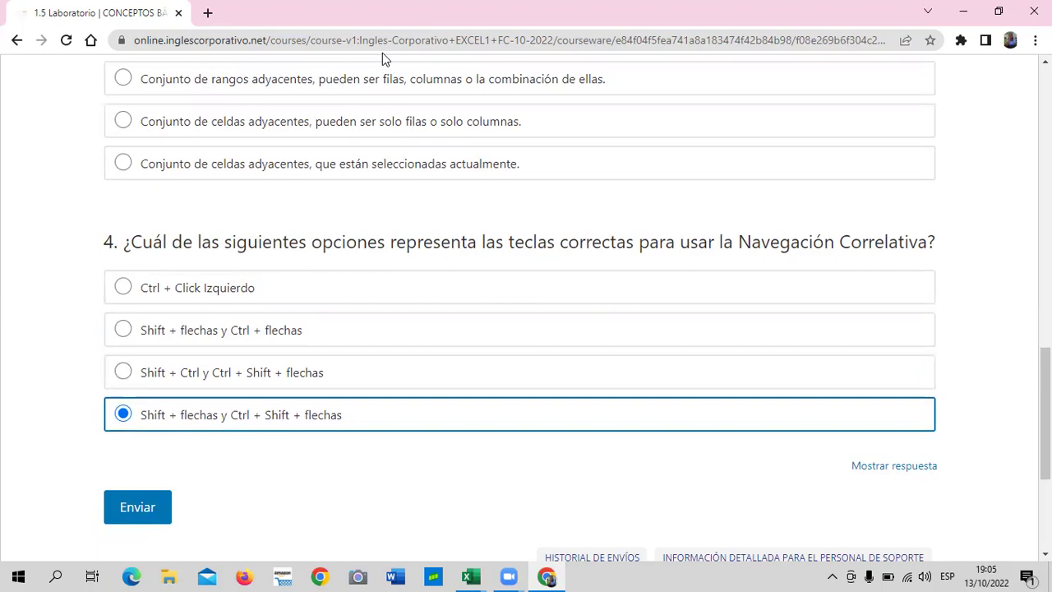
{"action": "scroll", "coordinate": [223, 432], "scroll_direction": "down", "scroll_amount": 2}
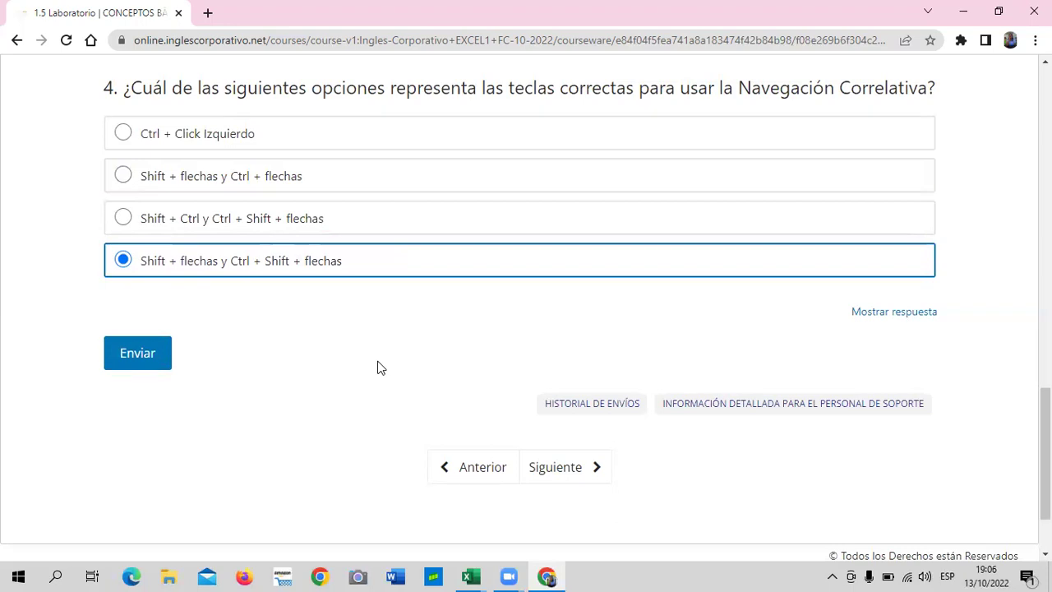
{"action": "scroll", "coordinate": [390, 409], "scroll_direction": "up", "scroll_amount": 3}
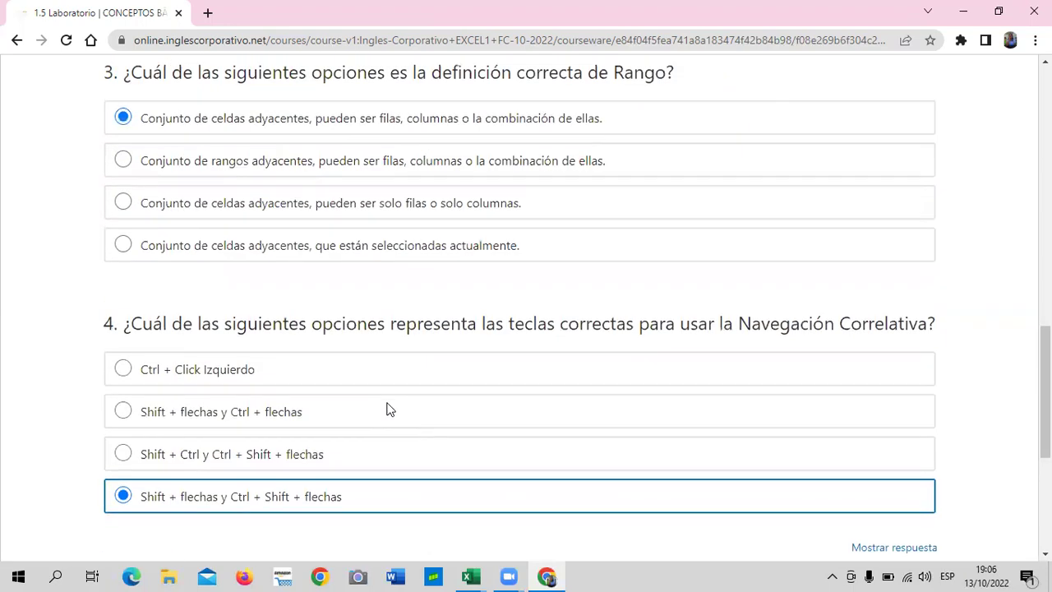
{"action": "scroll", "coordinate": [389, 409], "scroll_direction": "up", "scroll_amount": 7}
{"action": "scroll", "coordinate": [389, 409], "scroll_direction": "up", "scroll_amount": 4}
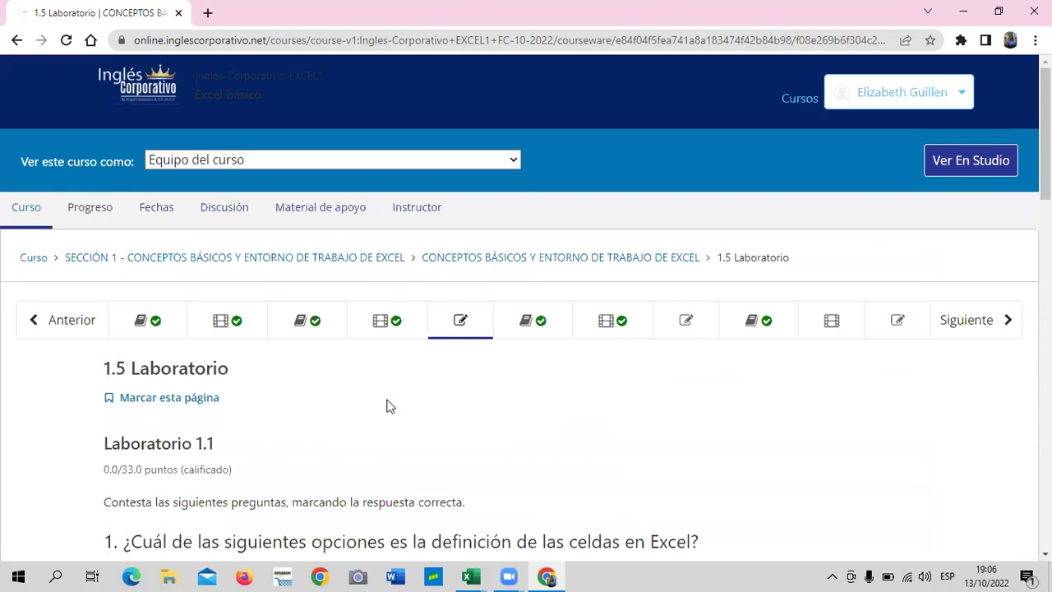
{"action": "scroll", "coordinate": [491, 444], "scroll_direction": "down", "scroll_amount": 3}
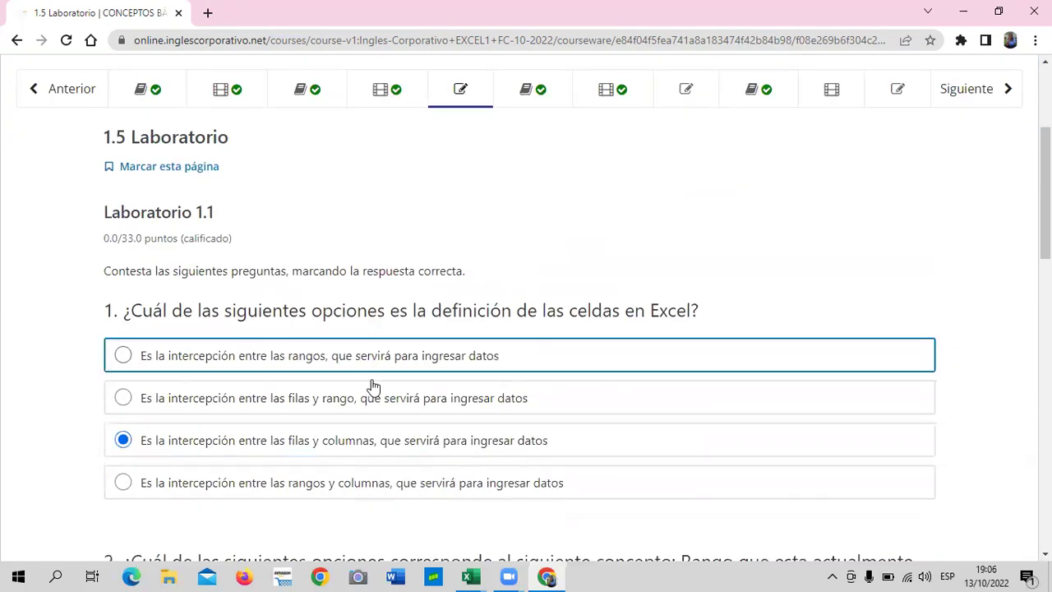
{"action": "scroll", "coordinate": [421, 427], "scroll_direction": "down", "scroll_amount": 3}
{"action": "scroll", "coordinate": [419, 427], "scroll_direction": "down", "scroll_amount": 4}
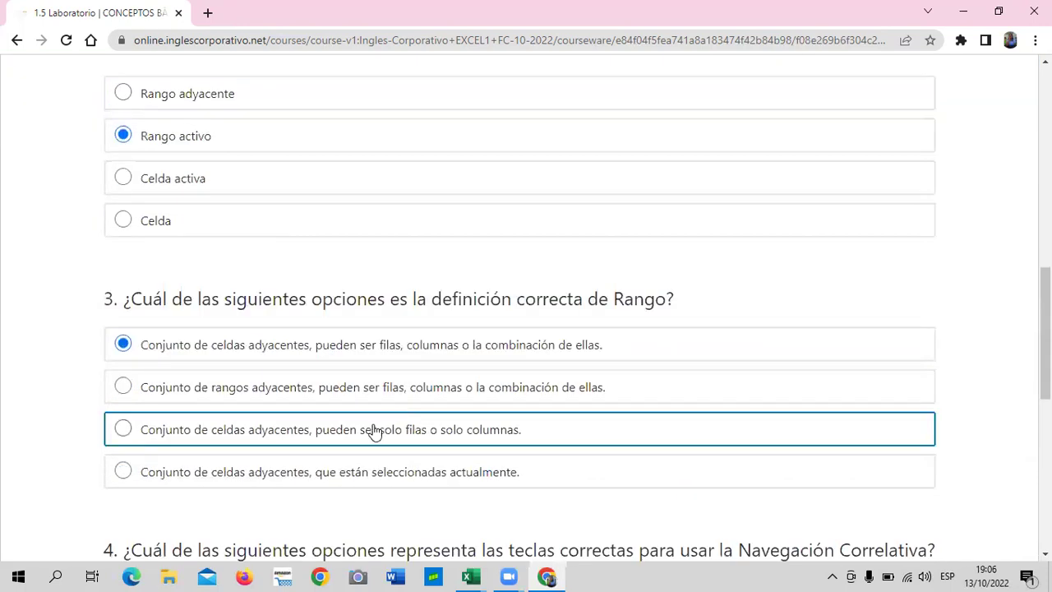
{"action": "scroll", "coordinate": [354, 435], "scroll_direction": "down", "scroll_amount": 3}
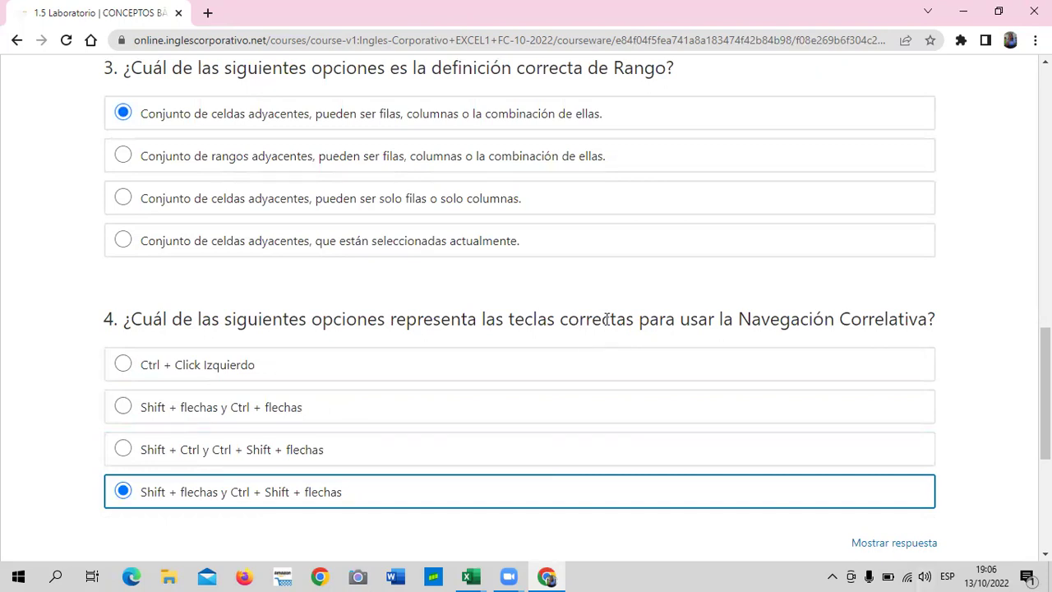
{"action": "scroll", "coordinate": [465, 425], "scroll_direction": "down", "scroll_amount": 4}
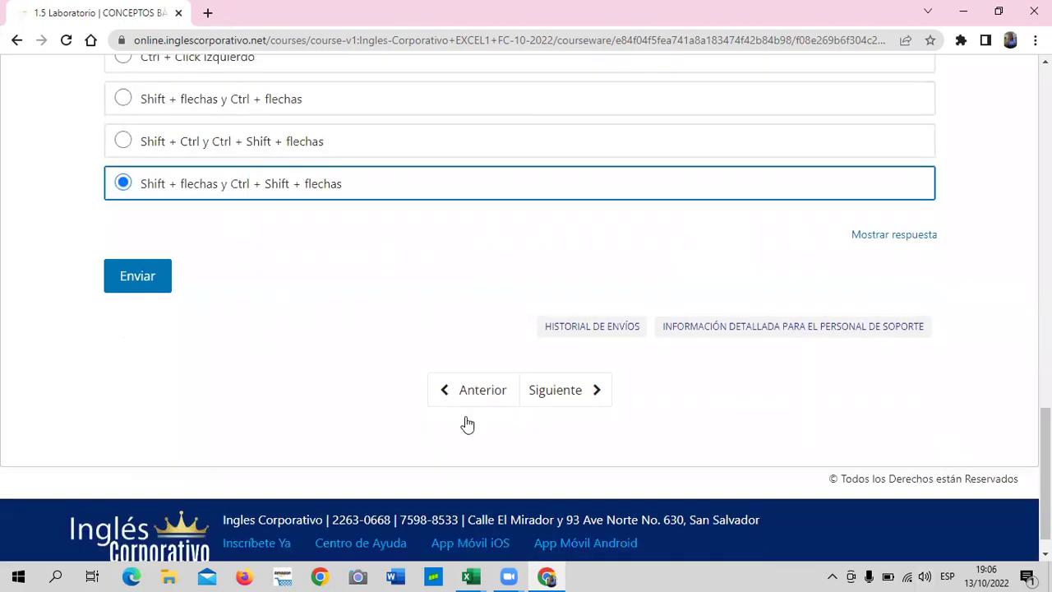
Step: Go to the next unit, return to 1.5 Laboratorio and reach the quiz's bottom
{"action": "left_click", "coordinate": [555, 398]}
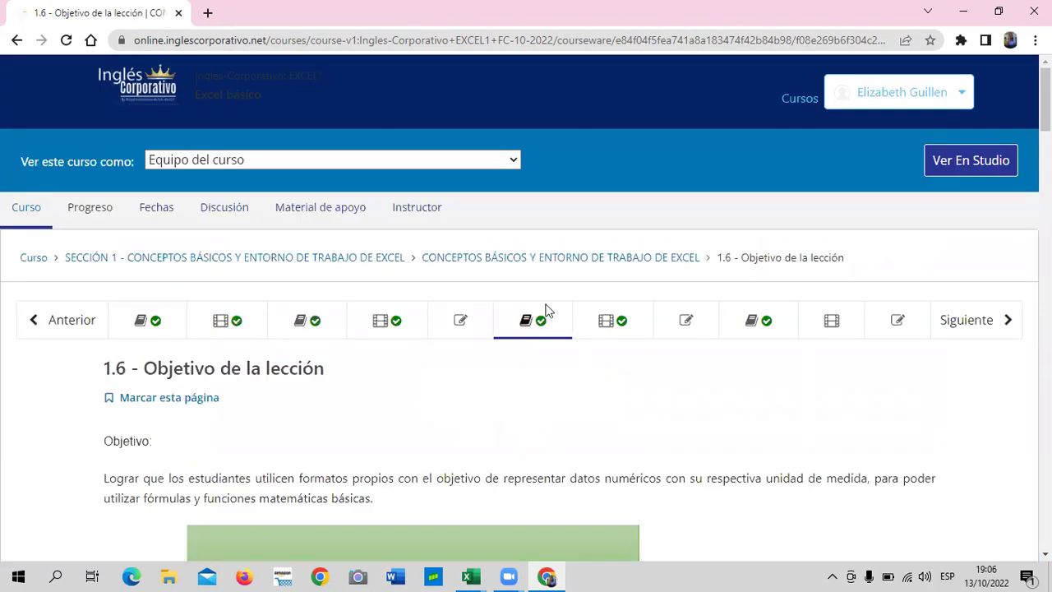
{"action": "left_click", "coordinate": [473, 326]}
{"action": "scroll", "coordinate": [483, 337], "scroll_direction": "down", "scroll_amount": 3}
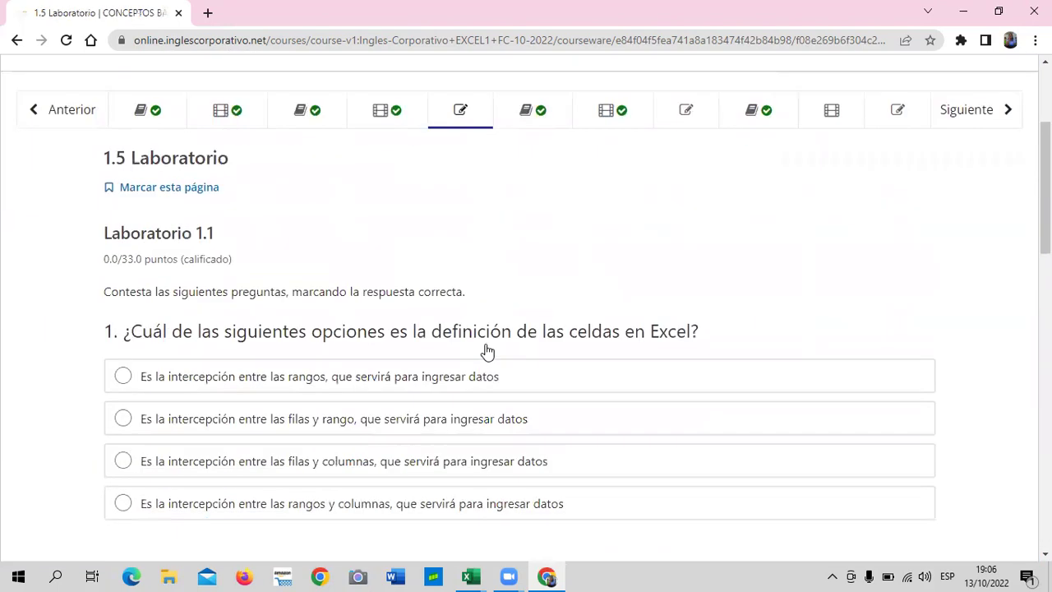
{"action": "scroll", "coordinate": [486, 351], "scroll_direction": "down", "scroll_amount": 2}
{"action": "scroll", "coordinate": [485, 352], "scroll_direction": "down", "scroll_amount": 7}
{"action": "scroll", "coordinate": [488, 353], "scroll_direction": "down", "scroll_amount": 4}
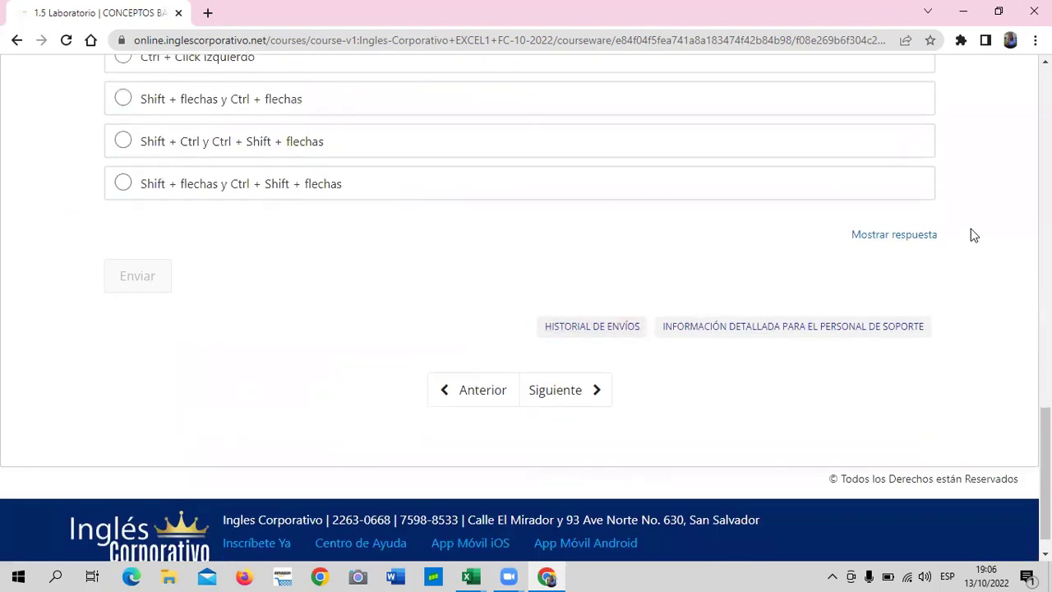
Step: Use Mostrar respuesta and review each check-marked correct answer in the quiz
{"action": "left_click", "coordinate": [894, 238]}
{"action": "scroll", "coordinate": [657, 279], "scroll_direction": "up", "scroll_amount": 1}
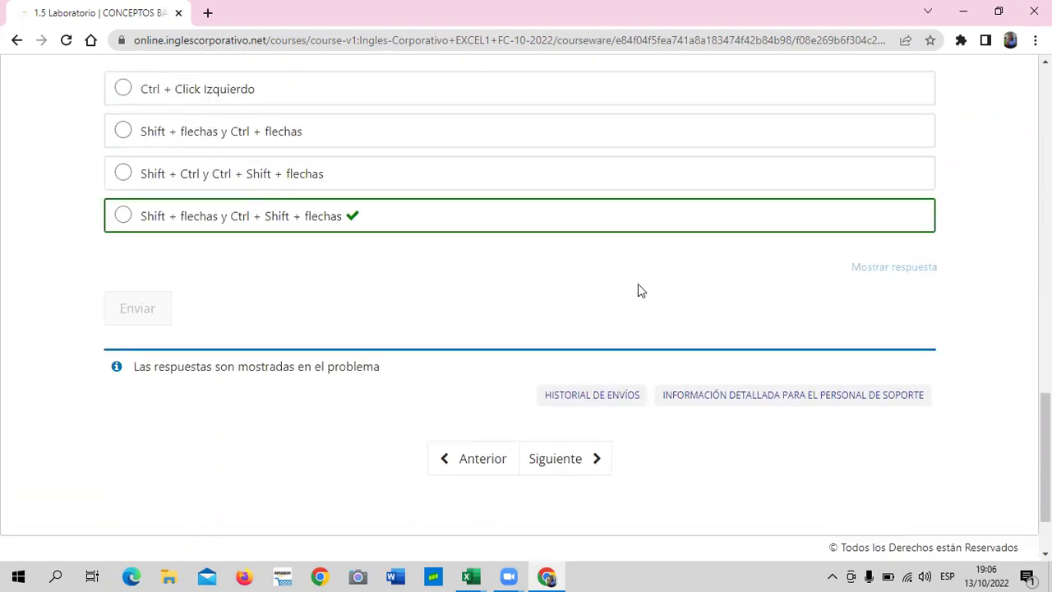
{"action": "scroll", "coordinate": [639, 291], "scroll_direction": "up", "scroll_amount": 2}
{"action": "scroll", "coordinate": [641, 291], "scroll_direction": "up", "scroll_amount": 1}
{"action": "scroll", "coordinate": [644, 292], "scroll_direction": "up", "scroll_amount": 2}
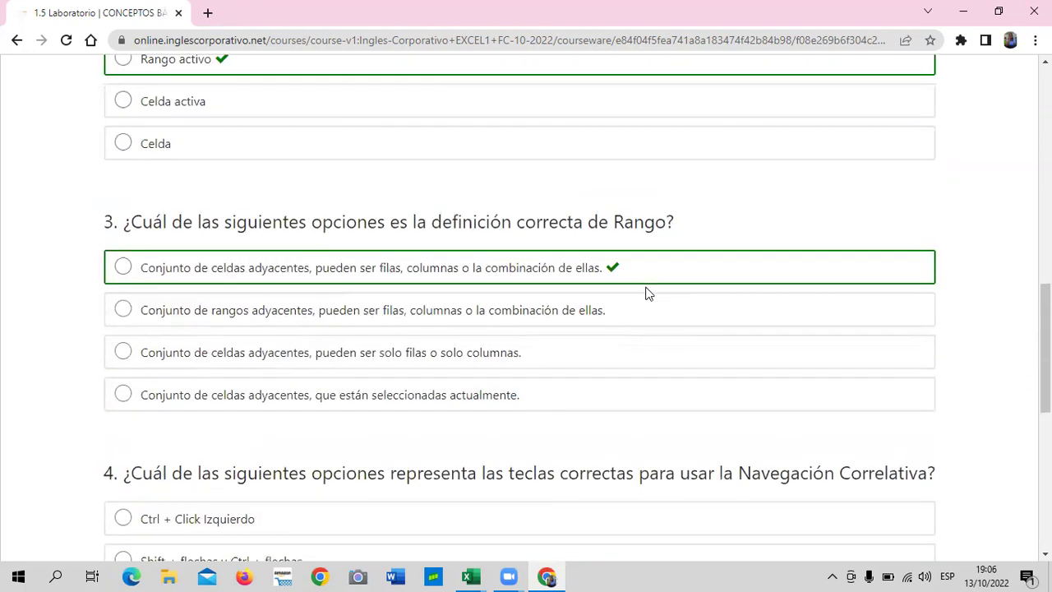
{"action": "scroll", "coordinate": [647, 293], "scroll_direction": "up", "scroll_amount": 5}
{"action": "scroll", "coordinate": [646, 292], "scroll_direction": "up", "scroll_amount": 2}
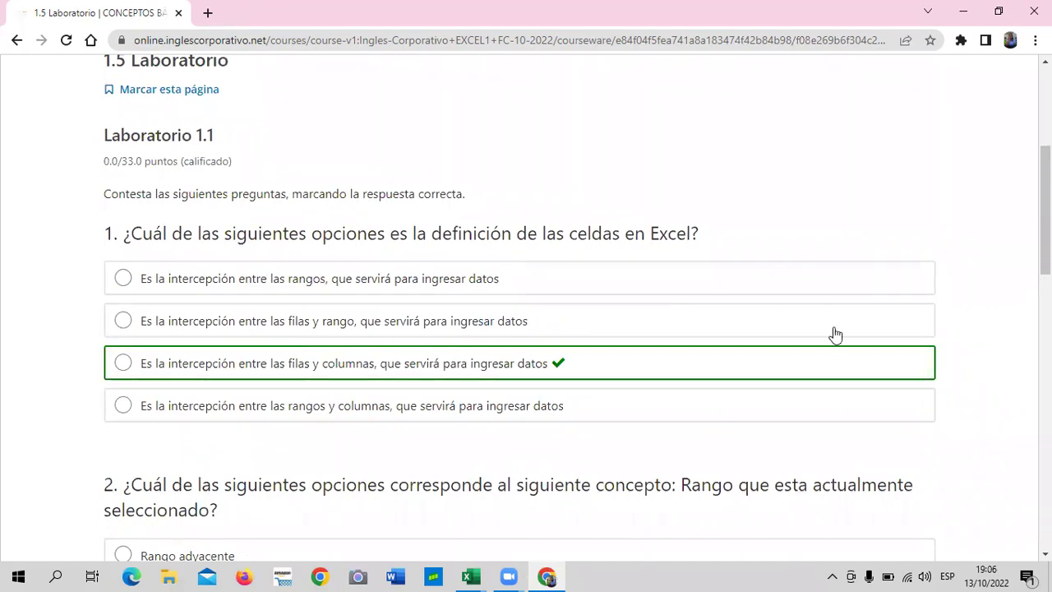
{"action": "scroll", "coordinate": [734, 348], "scroll_direction": "down", "scroll_amount": 5}
{"action": "scroll", "coordinate": [723, 348], "scroll_direction": "down", "scroll_amount": 7}
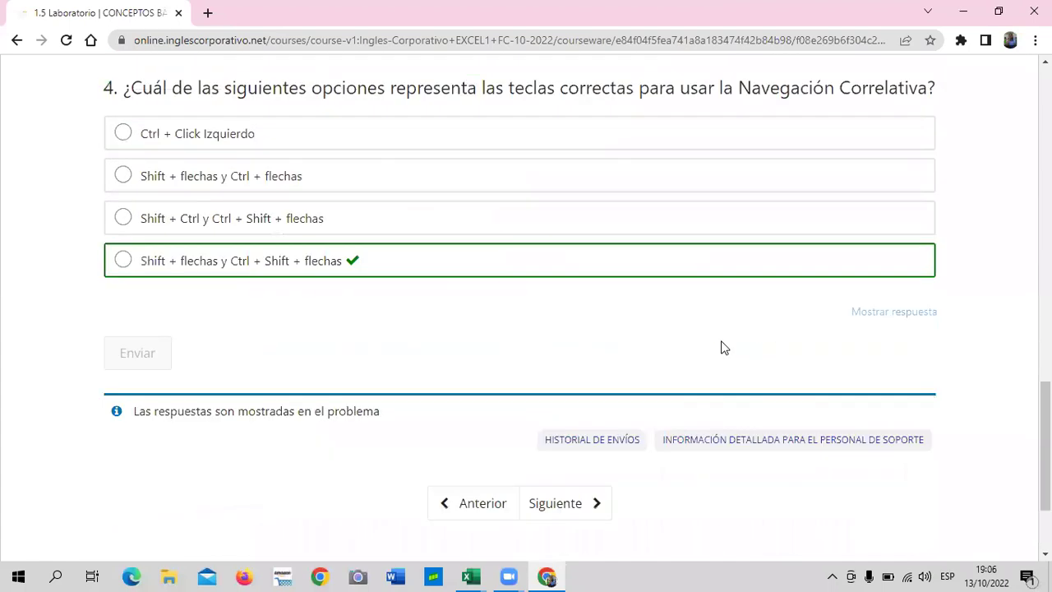
{"action": "scroll", "coordinate": [664, 211], "scroll_direction": "down", "scroll_amount": 2}
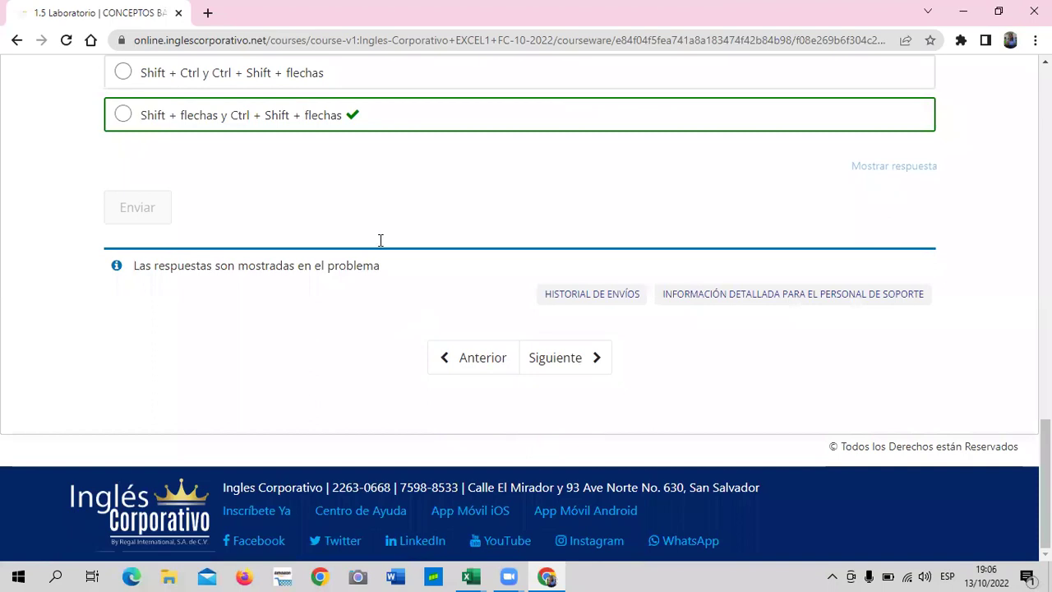
{"action": "scroll", "coordinate": [380, 237], "scroll_direction": "up", "scroll_amount": 4}
{"action": "scroll", "coordinate": [403, 255], "scroll_direction": "up", "scroll_amount": 1}
{"action": "scroll", "coordinate": [413, 263], "scroll_direction": "up", "scroll_amount": 2}
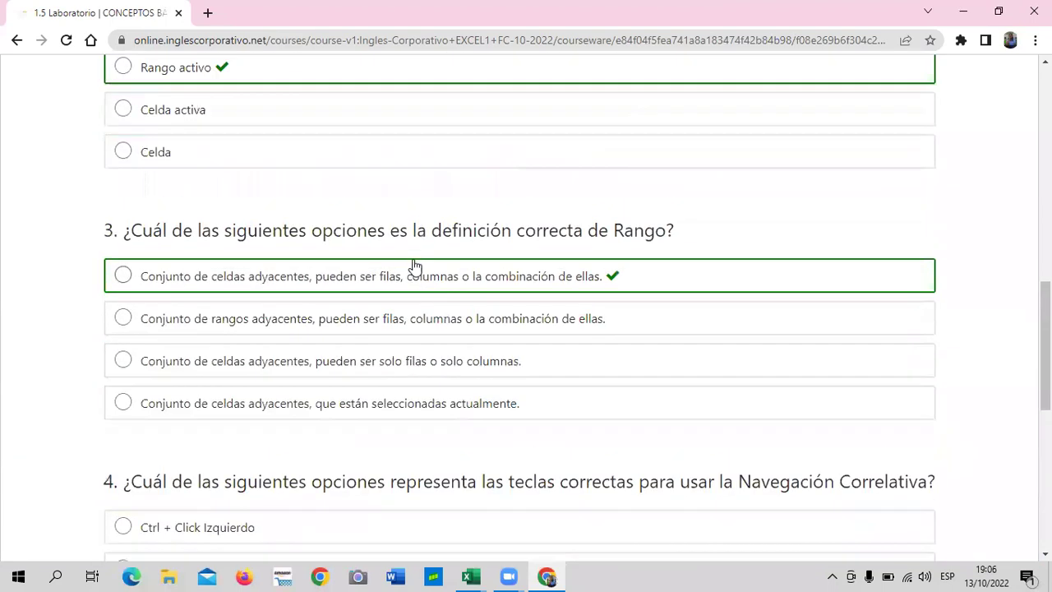
{"action": "scroll", "coordinate": [414, 263], "scroll_direction": "up", "scroll_amount": 2}
{"action": "scroll", "coordinate": [416, 265], "scroll_direction": "up", "scroll_amount": 1}
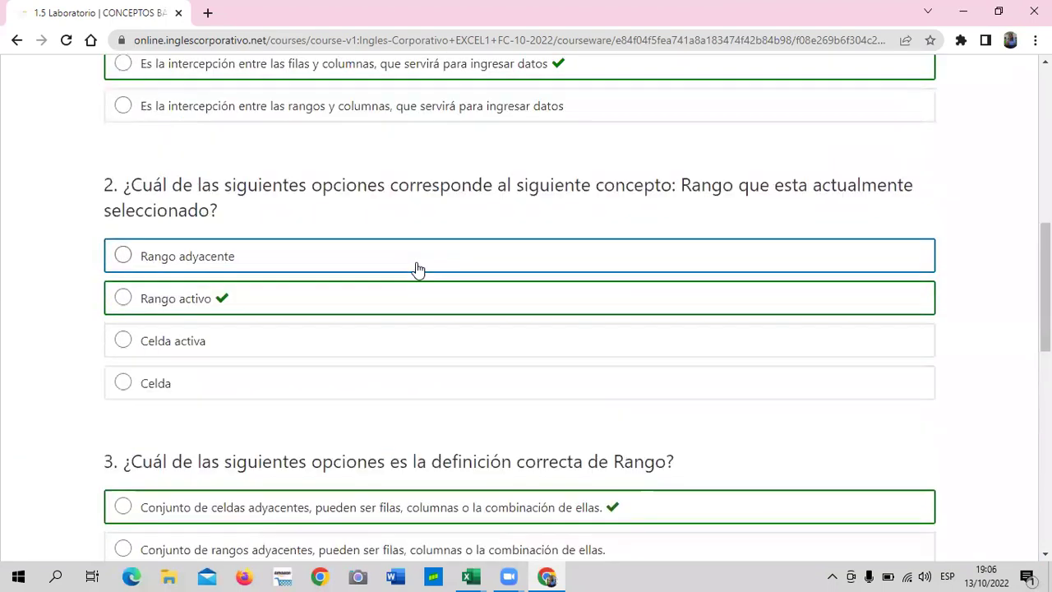
{"action": "scroll", "coordinate": [416, 270], "scroll_direction": "up", "scroll_amount": 2}
{"action": "scroll", "coordinate": [503, 288], "scroll_direction": "down", "scroll_amount": 4}
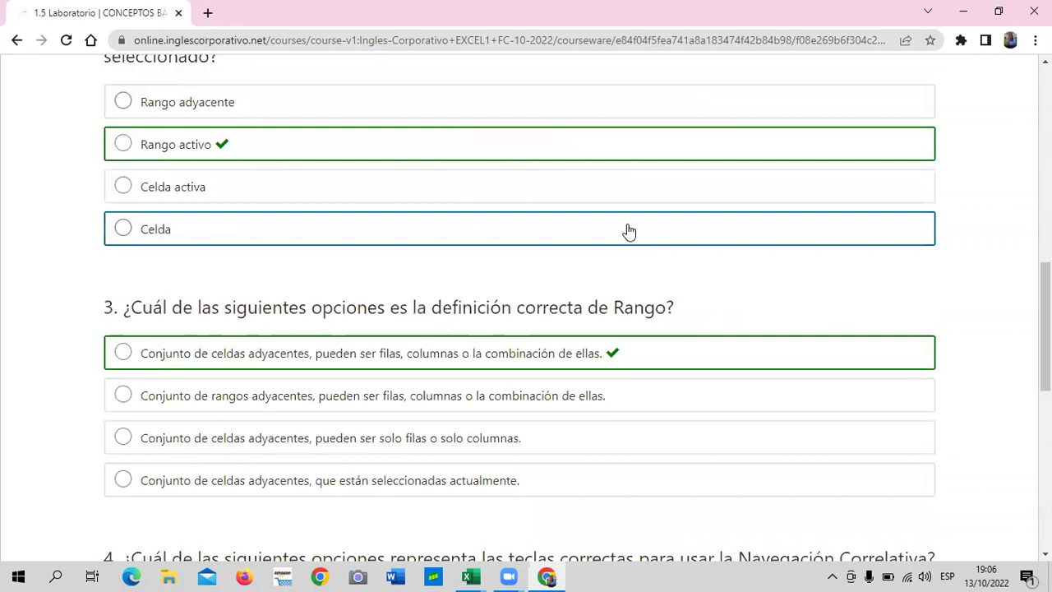
{"action": "scroll", "coordinate": [628, 234], "scroll_direction": "down", "scroll_amount": 2}
{"action": "scroll", "coordinate": [674, 341], "scroll_direction": "down", "scroll_amount": 5}
{"action": "scroll", "coordinate": [622, 374], "scroll_direction": "down", "scroll_amount": 1}
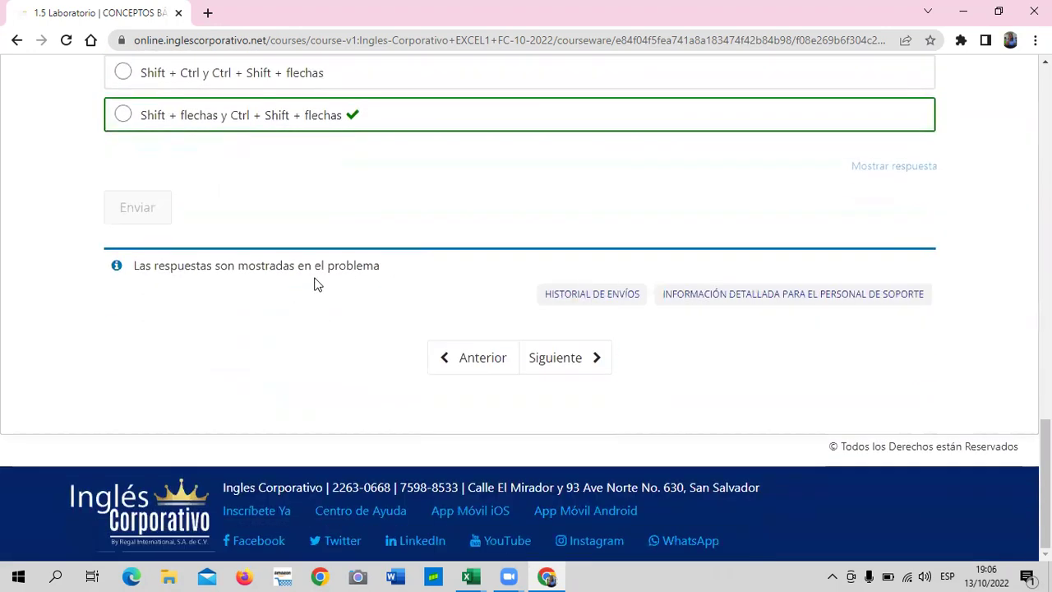
Step: Advance to 1.6 - Objetivo de la lección and read down to the Formato de celdas section
{"action": "left_click", "coordinate": [571, 355]}
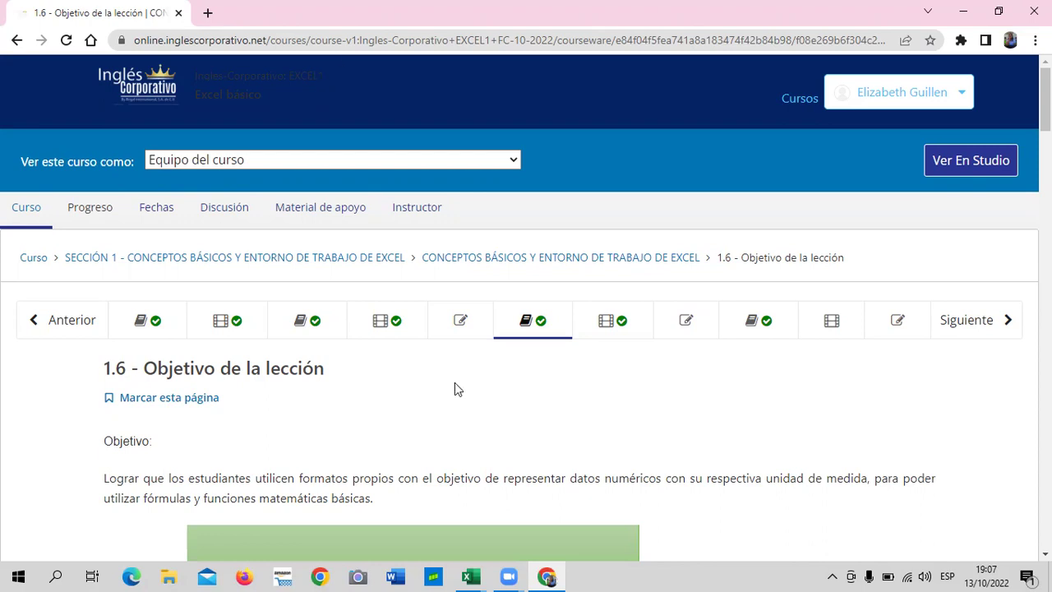
{"action": "scroll", "coordinate": [436, 400], "scroll_direction": "down", "scroll_amount": 1}
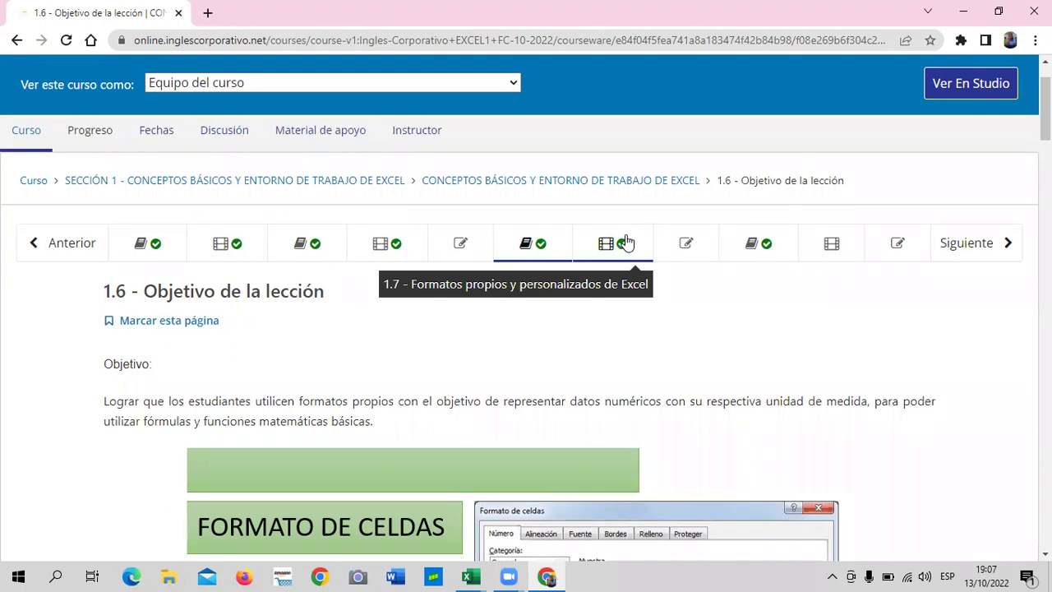
{"action": "scroll", "coordinate": [623, 240], "scroll_direction": "down", "scroll_amount": 2}
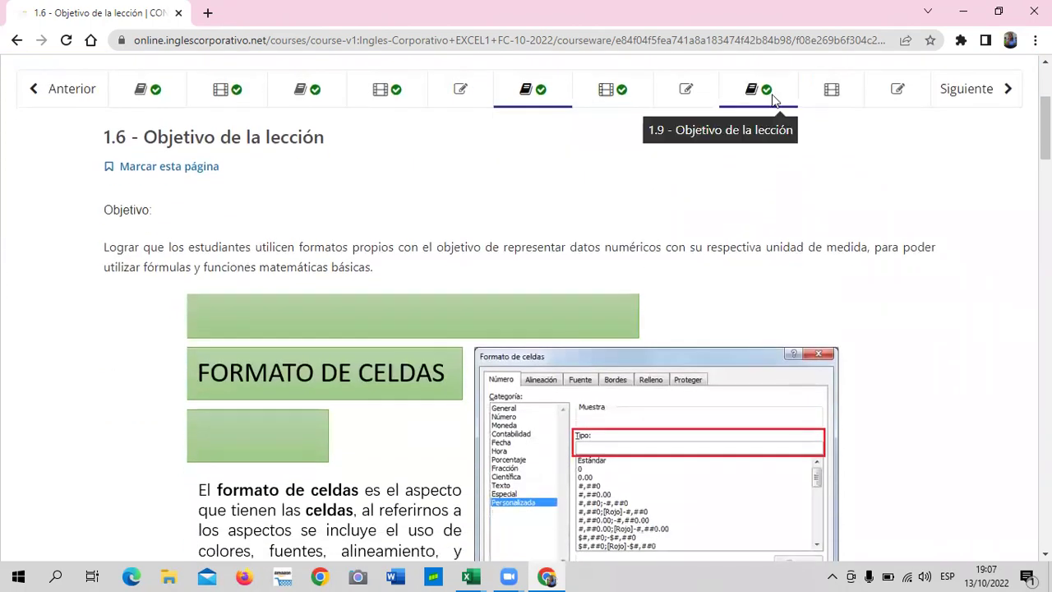
{"action": "scroll", "coordinate": [79, 299], "scroll_direction": "down", "scroll_amount": 1}
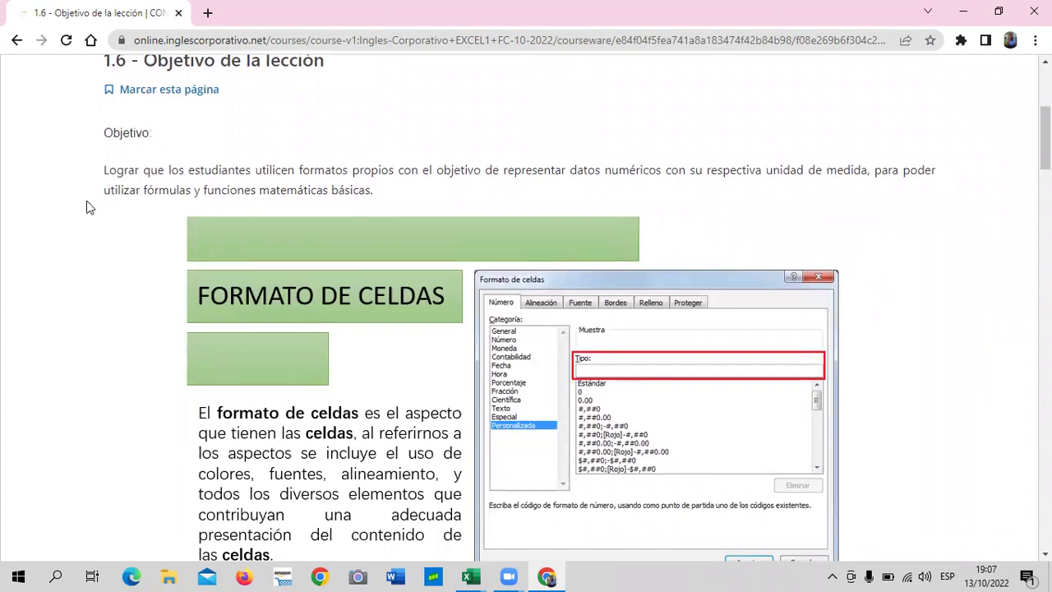
{"action": "scroll", "coordinate": [99, 235], "scroll_direction": "down", "scroll_amount": 2}
{"action": "scroll", "coordinate": [101, 238], "scroll_direction": "down", "scroll_amount": 3}
{"action": "scroll", "coordinate": [100, 240], "scroll_direction": "up", "scroll_amount": 3}
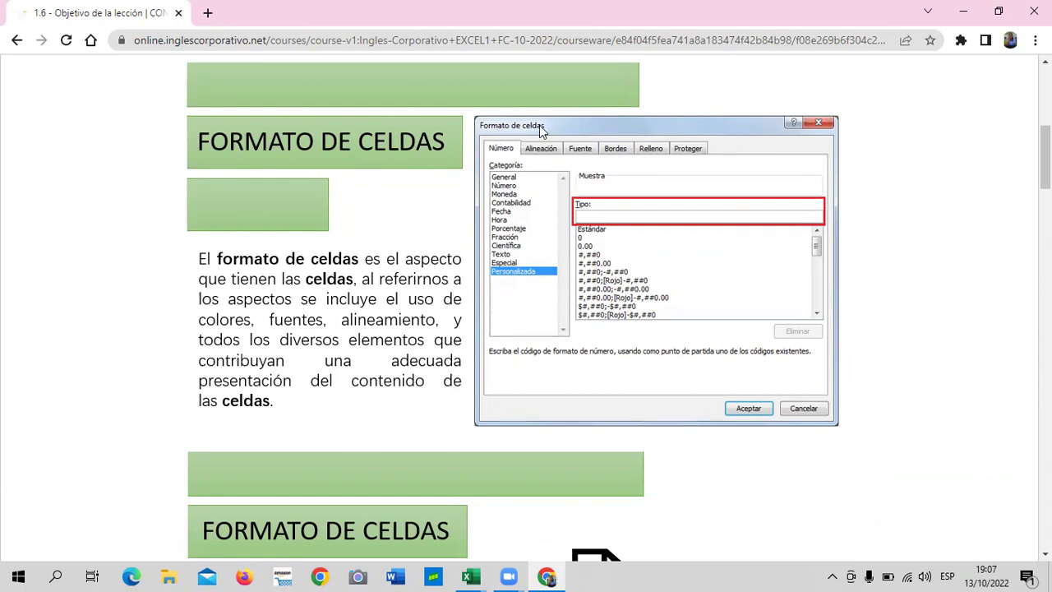
{"action": "scroll", "coordinate": [407, 329], "scroll_direction": "down", "scroll_amount": 1}
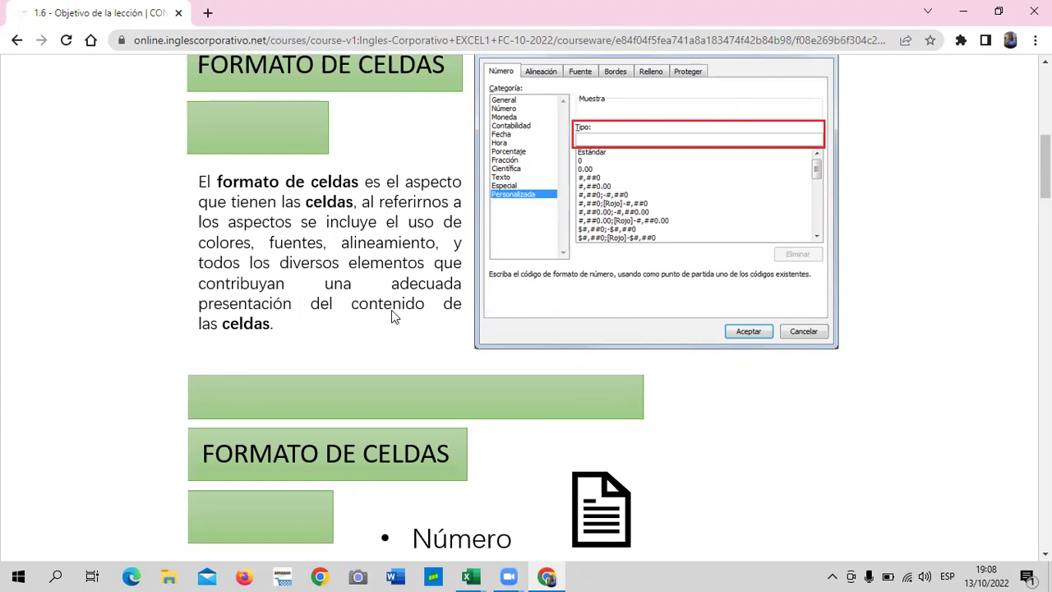
Step: Scroll the lesson to the FORMATO DE NÚMERO section and its Categoría list
{"action": "scroll", "coordinate": [391, 313], "scroll_direction": "down", "scroll_amount": 2}
{"action": "scroll", "coordinate": [385, 308], "scroll_direction": "down", "scroll_amount": 2}
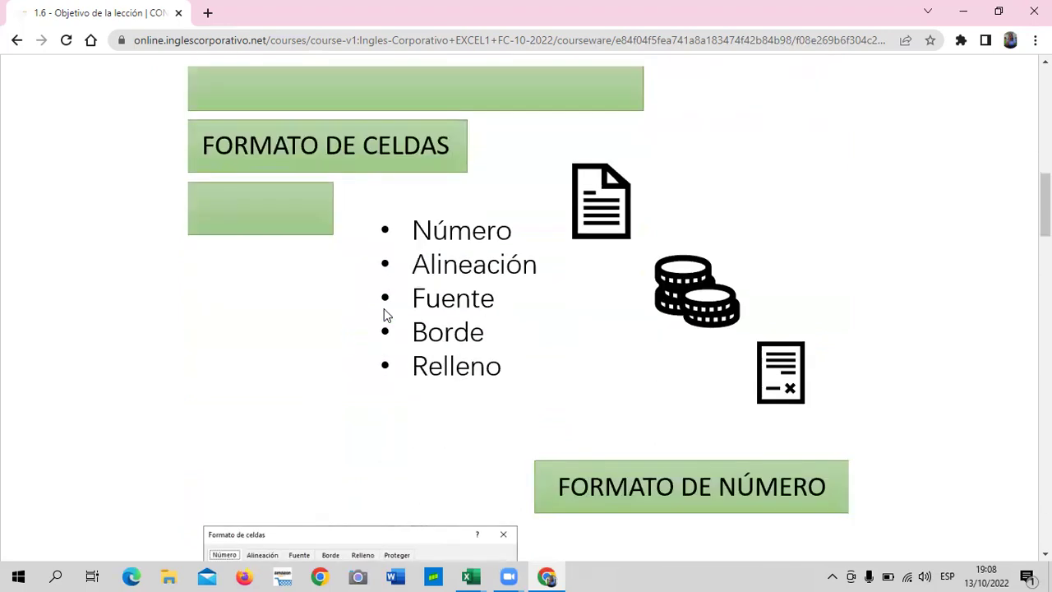
{"action": "scroll", "coordinate": [411, 275], "scroll_direction": "up", "scroll_amount": 4}
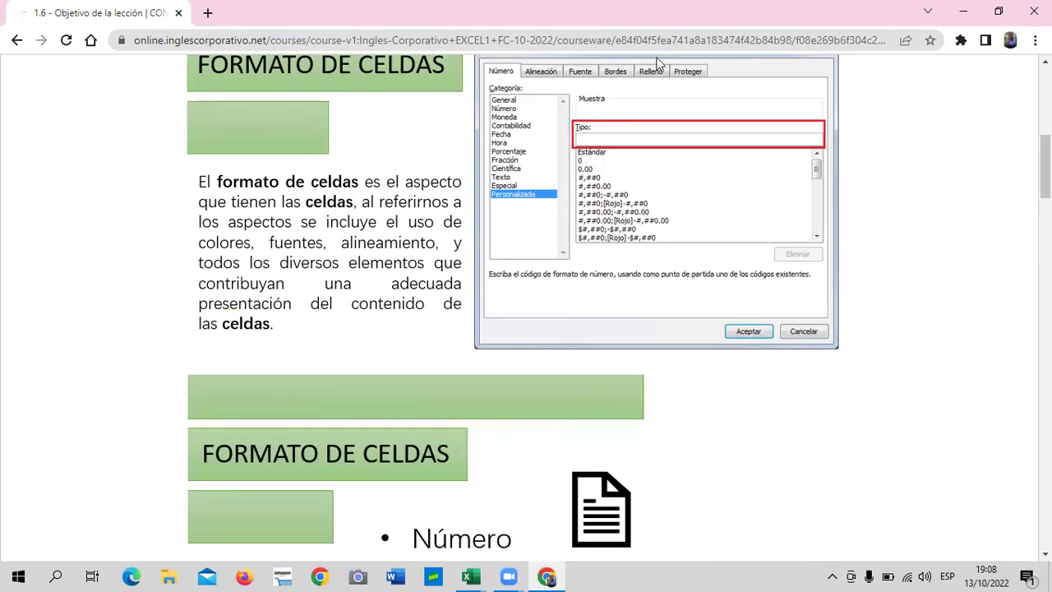
{"action": "scroll", "coordinate": [414, 345], "scroll_direction": "down", "scroll_amount": 4}
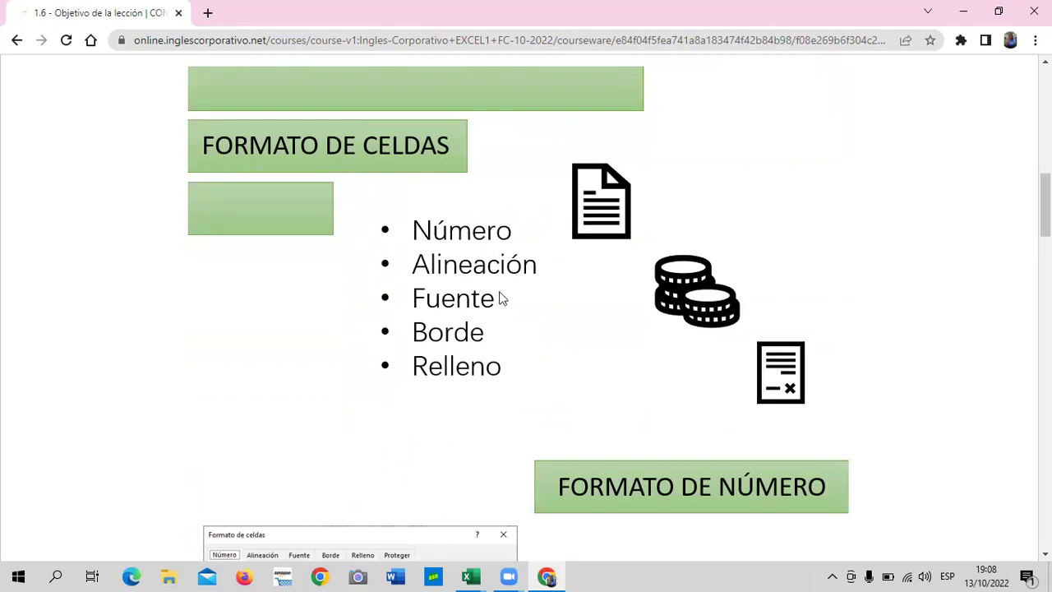
{"action": "scroll", "coordinate": [446, 348], "scroll_direction": "up", "scroll_amount": 4}
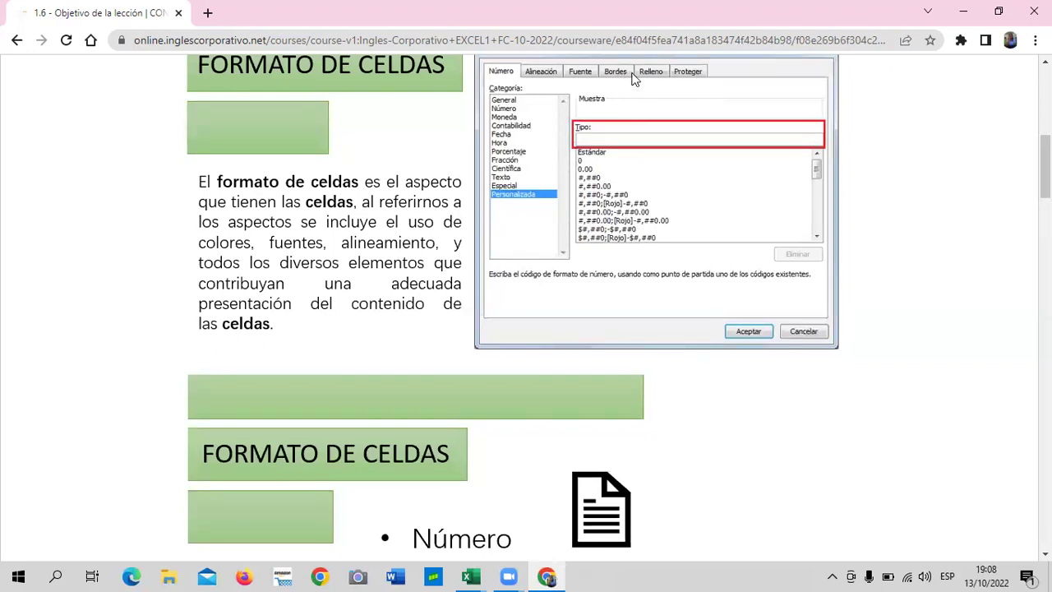
{"action": "scroll", "coordinate": [624, 259], "scroll_direction": "down", "scroll_amount": 3}
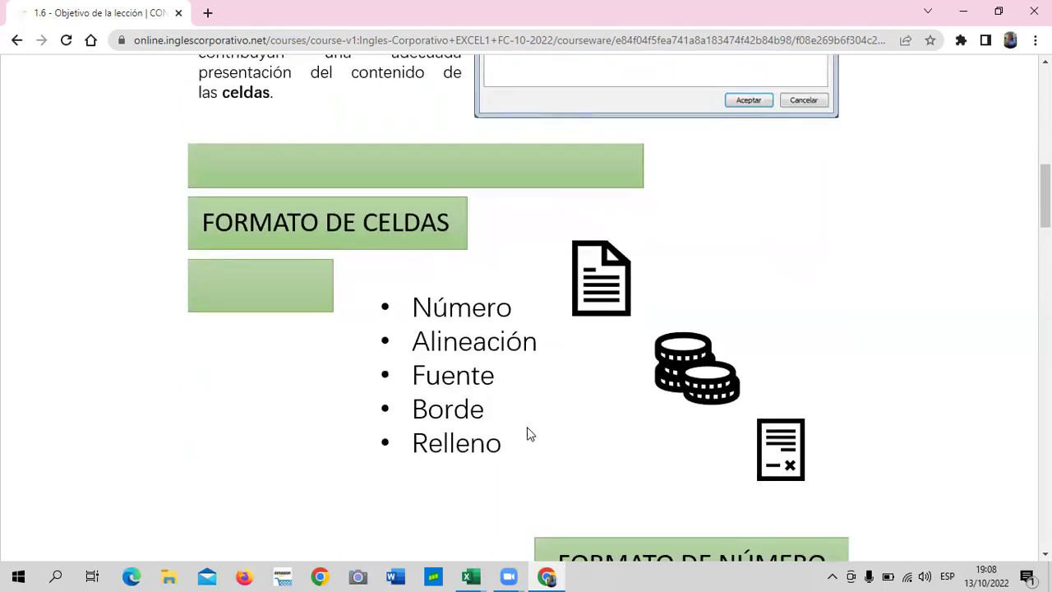
{"action": "scroll", "coordinate": [575, 370], "scroll_direction": "up", "scroll_amount": 2}
{"action": "scroll", "coordinate": [682, 205], "scroll_direction": "up", "scroll_amount": 3}
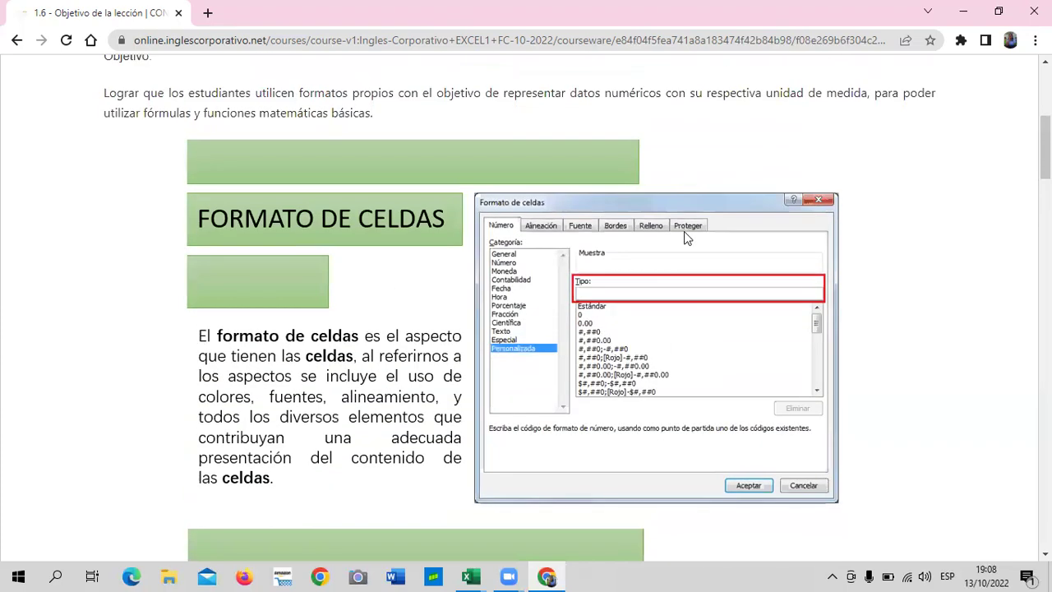
{"action": "scroll", "coordinate": [633, 277], "scroll_direction": "down", "scroll_amount": 1}
{"action": "scroll", "coordinate": [530, 392], "scroll_direction": "down", "scroll_amount": 5}
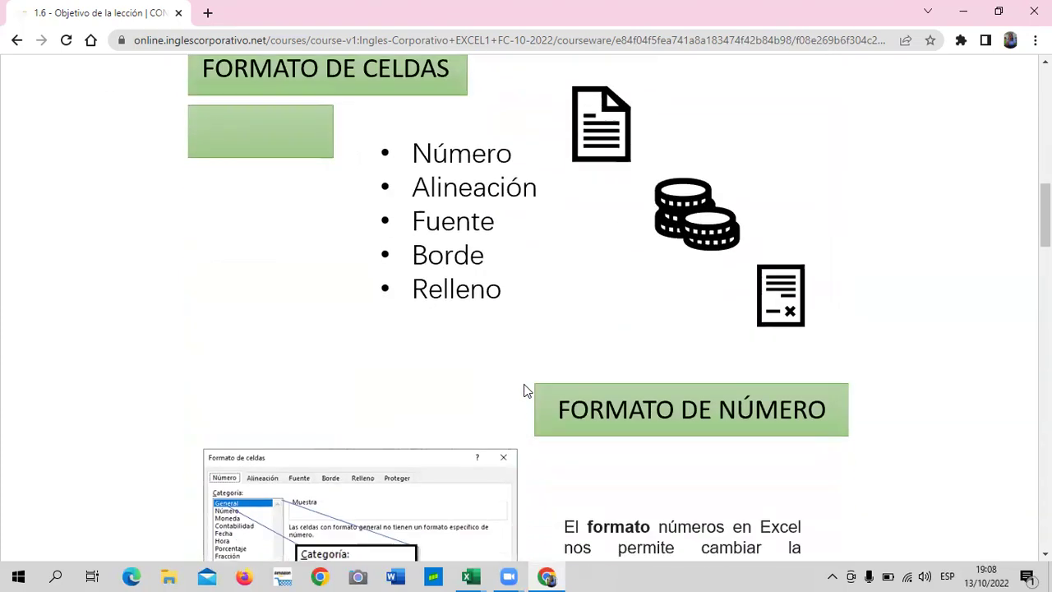
{"action": "scroll", "coordinate": [493, 386], "scroll_direction": "down", "scroll_amount": 3}
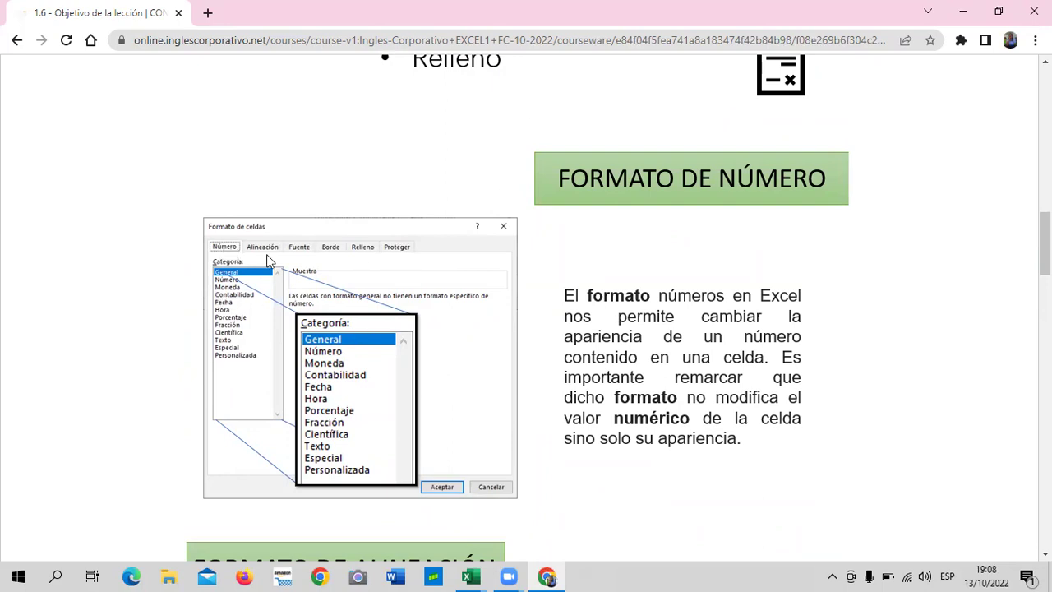
{"action": "scroll", "coordinate": [355, 370], "scroll_direction": "down", "scroll_amount": 1}
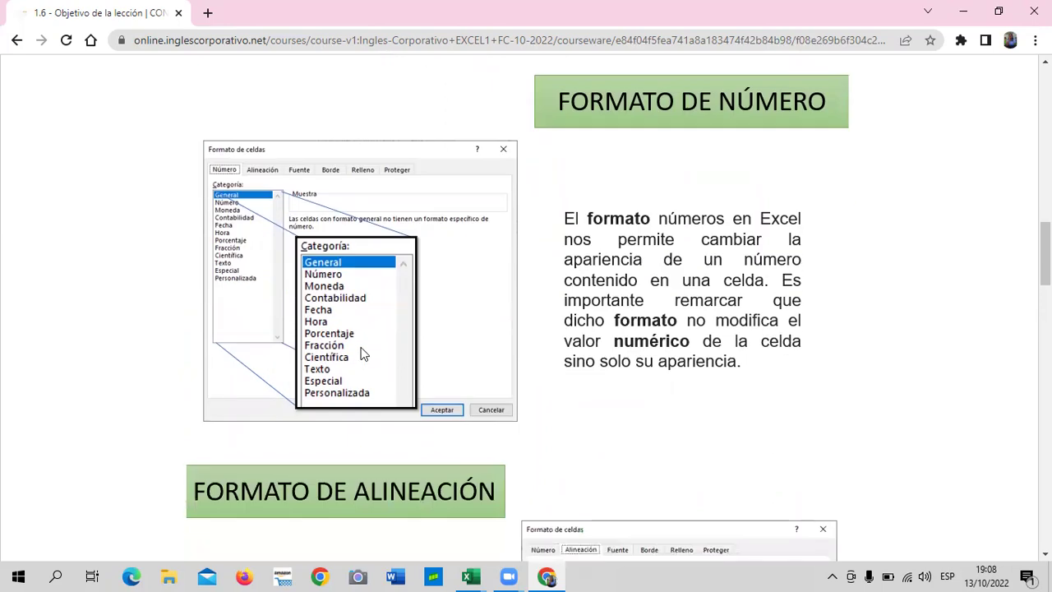
{"action": "left_click", "coordinate": [470, 575]}
Step: Bring the 1.3 Formatos propios y personalizados workbook forward and open the Inicio Number Format list
{"action": "left_click", "coordinate": [407, 537]}
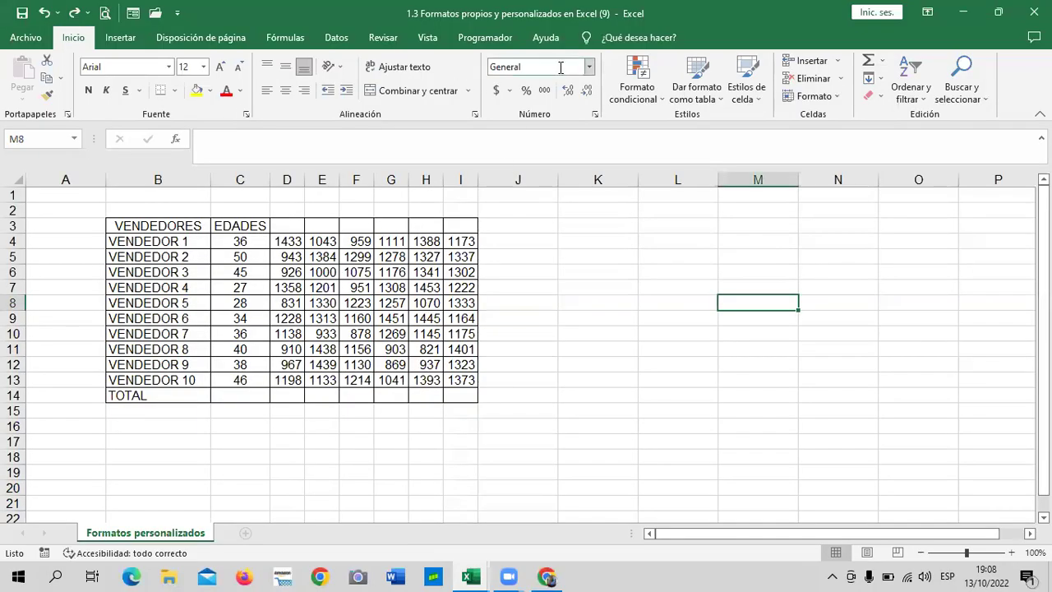
{"action": "left_click", "coordinate": [589, 68]}
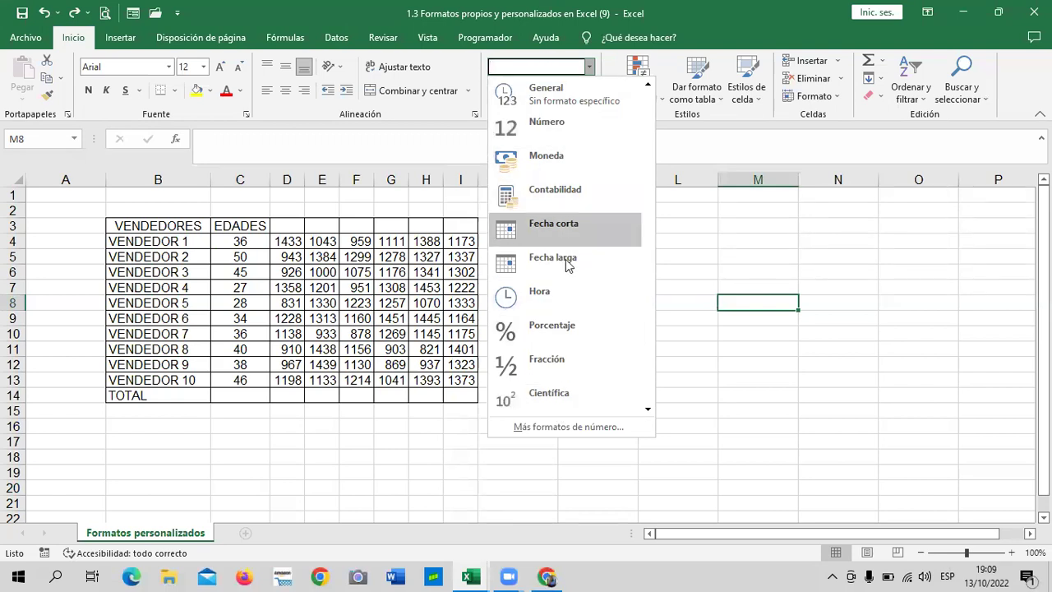
{"action": "left_click", "coordinate": [676, 395]}
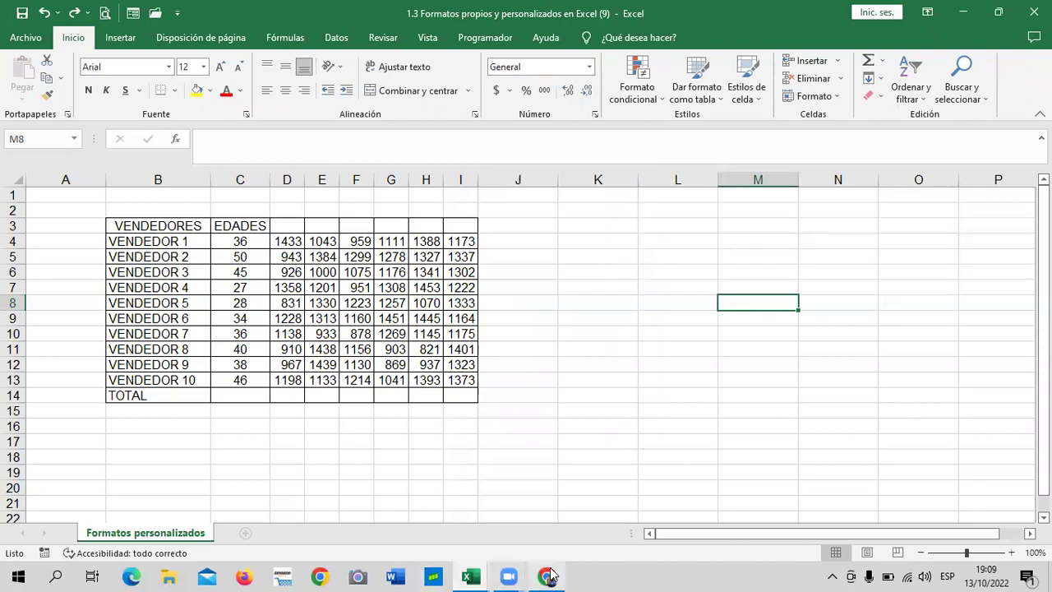
{"action": "left_click", "coordinate": [546, 576]}
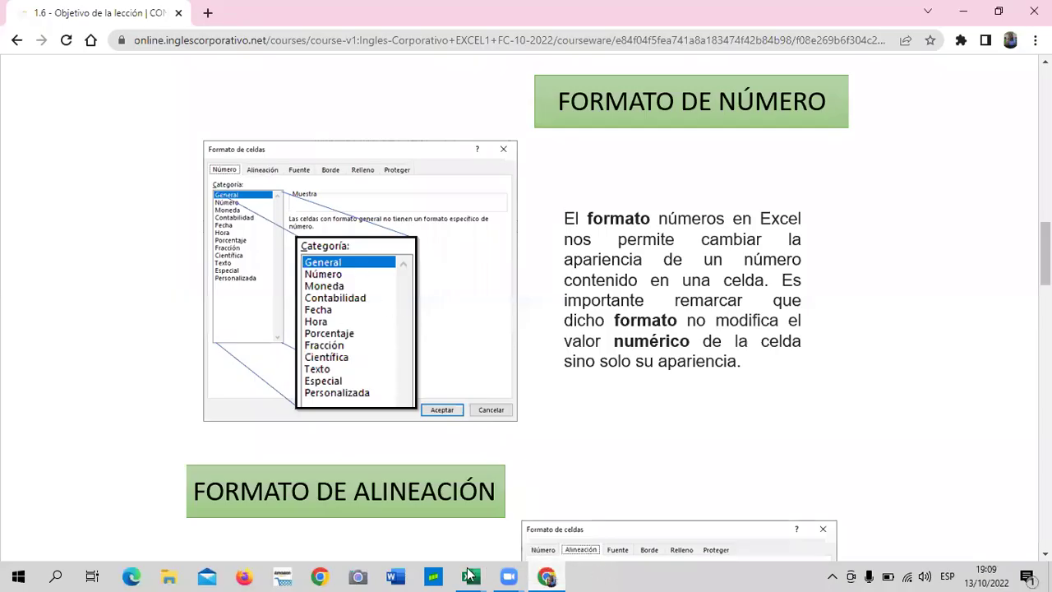
{"action": "left_click", "coordinate": [472, 575]}
{"action": "left_click", "coordinate": [413, 512]}
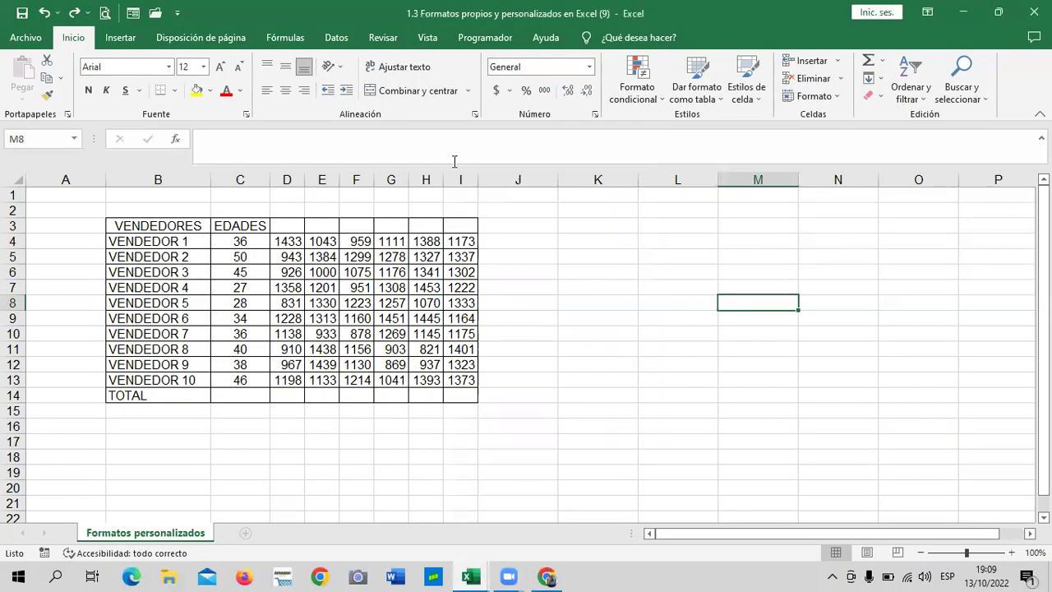
{"action": "left_click", "coordinate": [590, 68]}
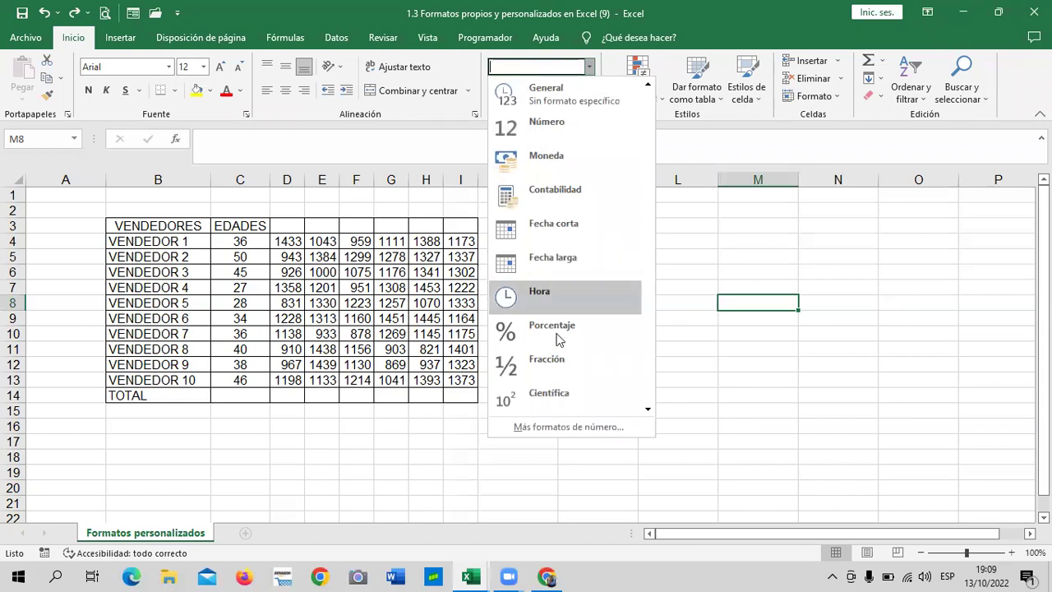
Step: Review the Formato de celdas dialog from Más formatos de número… and close it unchanged
{"action": "left_click", "coordinate": [597, 427]}
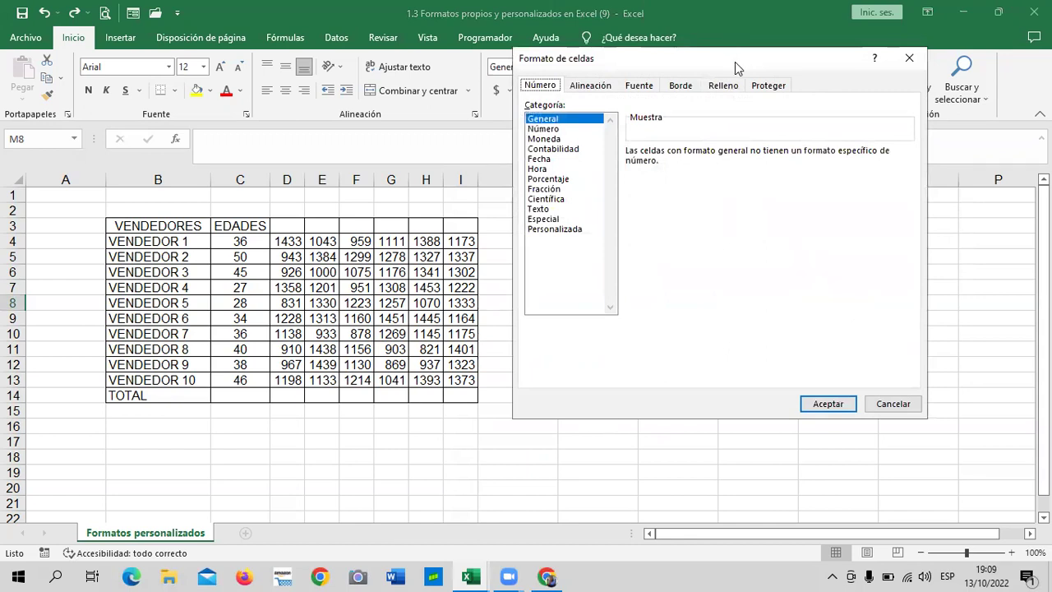
{"action": "left_click_drag", "start_coordinate": [735, 62], "coordinate": [614, 113]}
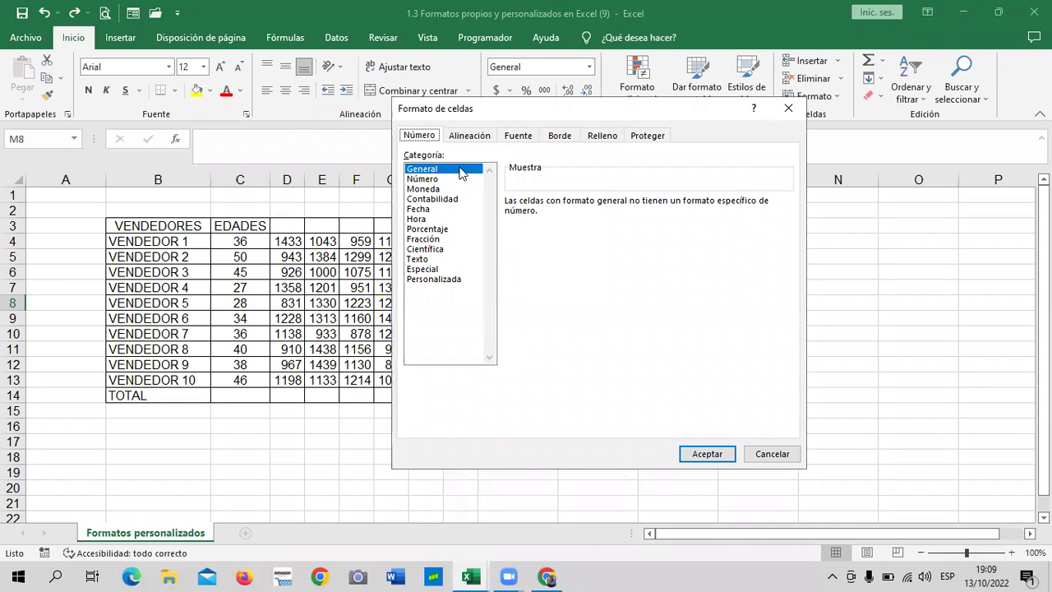
{"action": "left_click", "coordinate": [786, 110]}
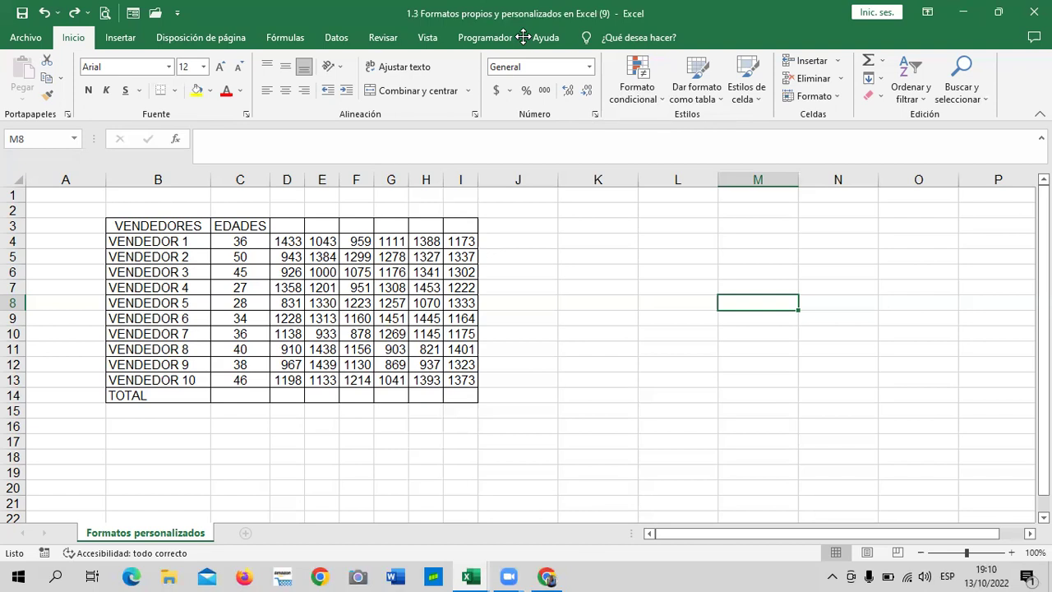
Step: Select cells K4 and G17, then return to the course lesson in Chrome
{"action": "left_click", "coordinate": [565, 242]}
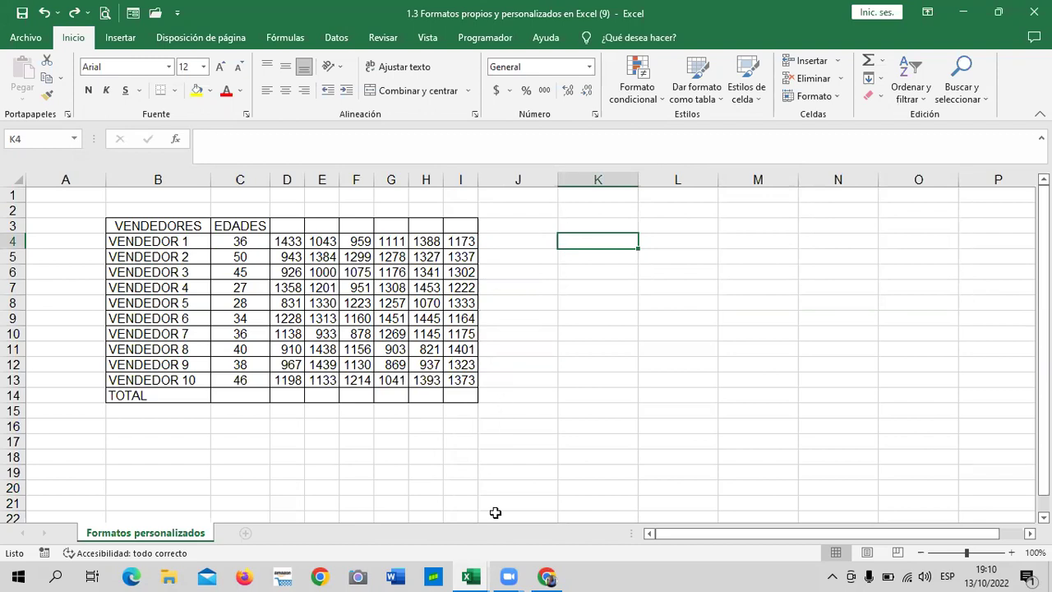
{"action": "left_click", "coordinate": [375, 446]}
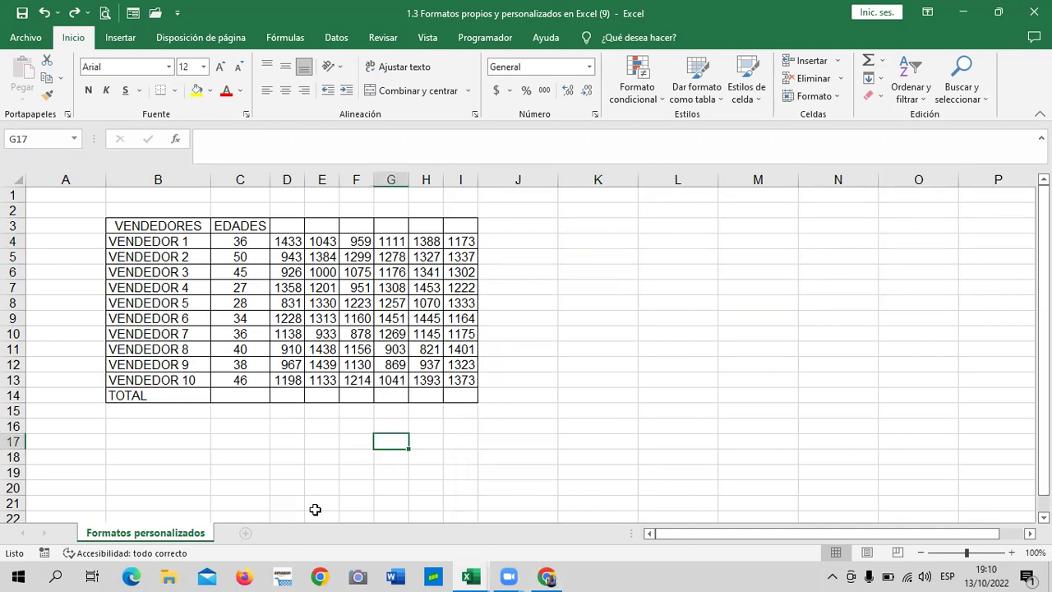
{"action": "left_click", "coordinate": [546, 576]}
Step: Scroll the lesson to the top, then down to the Número, Alineación, Fuente, Borde, Relleno list
{"action": "scroll", "coordinate": [127, 267], "scroll_direction": "up", "scroll_amount": 3}
{"action": "scroll", "coordinate": [128, 267], "scroll_direction": "up", "scroll_amount": 5}
{"action": "scroll", "coordinate": [128, 267], "scroll_direction": "up", "scroll_amount": 2}
{"action": "scroll", "coordinate": [128, 267], "scroll_direction": "up", "scroll_amount": 4}
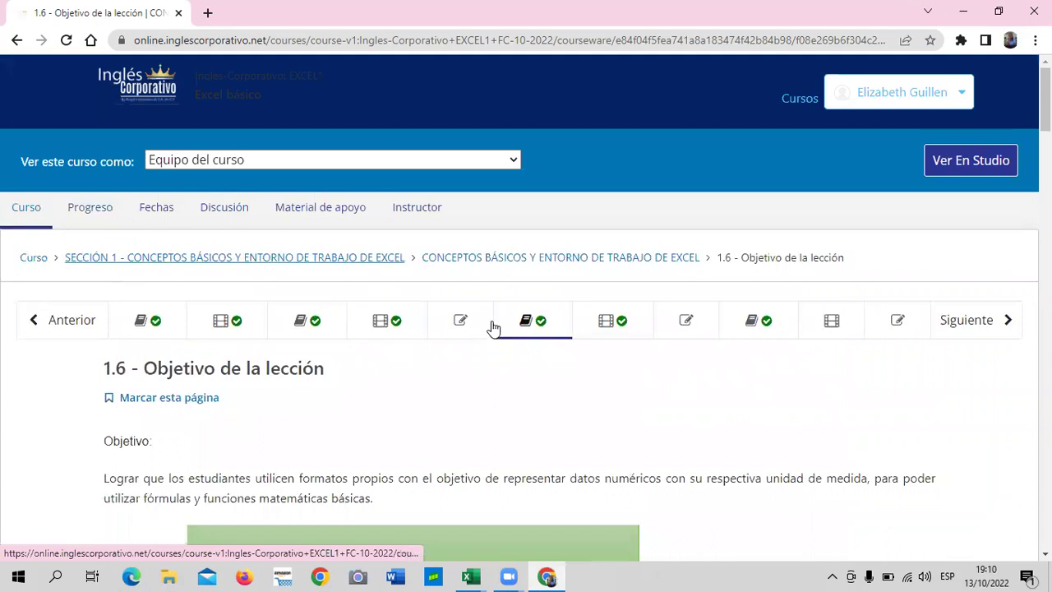
{"action": "scroll", "coordinate": [525, 409], "scroll_direction": "down", "scroll_amount": 3}
{"action": "scroll", "coordinate": [525, 408], "scroll_direction": "down", "scroll_amount": 2}
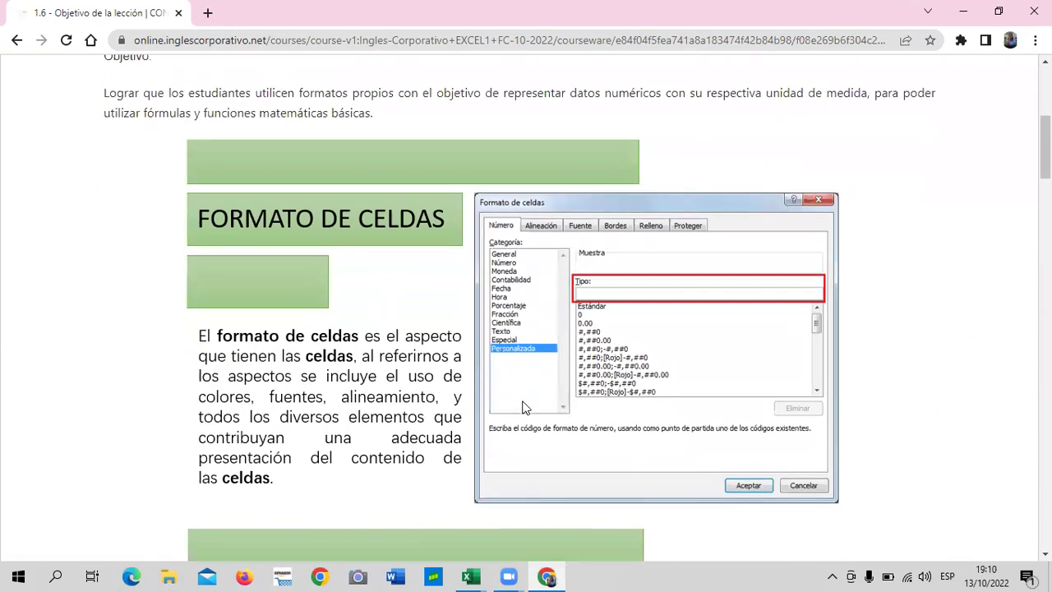
{"action": "scroll", "coordinate": [522, 402], "scroll_direction": "down", "scroll_amount": 2}
{"action": "scroll", "coordinate": [522, 402], "scroll_direction": "down", "scroll_amount": 1}
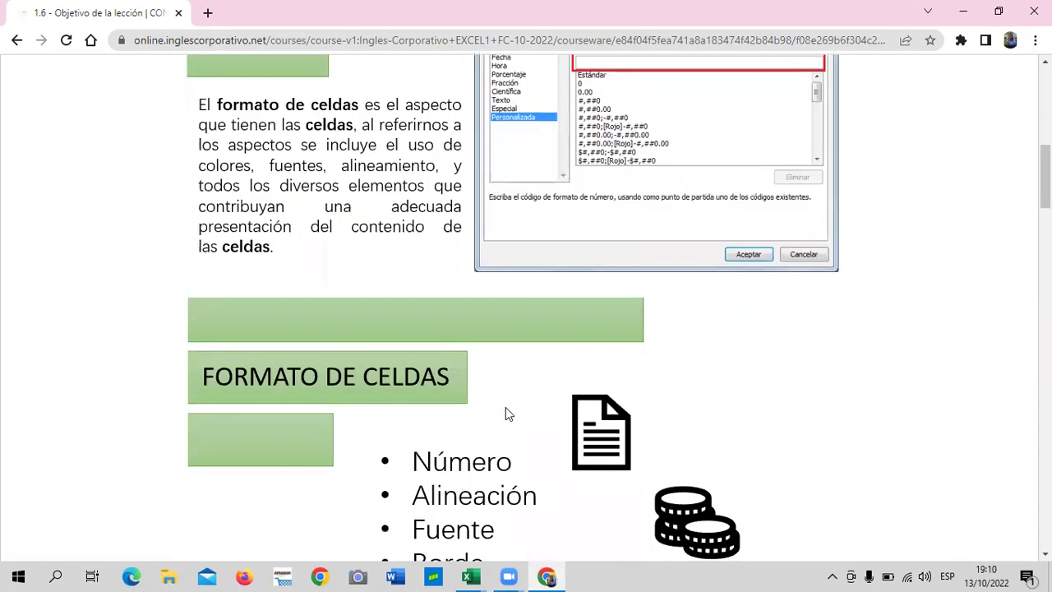
{"action": "scroll", "coordinate": [507, 411], "scroll_direction": "down", "scroll_amount": 1}
{"action": "scroll", "coordinate": [503, 411], "scroll_direction": "down", "scroll_amount": 2}
{"action": "scroll", "coordinate": [503, 411], "scroll_direction": "down", "scroll_amount": 1}
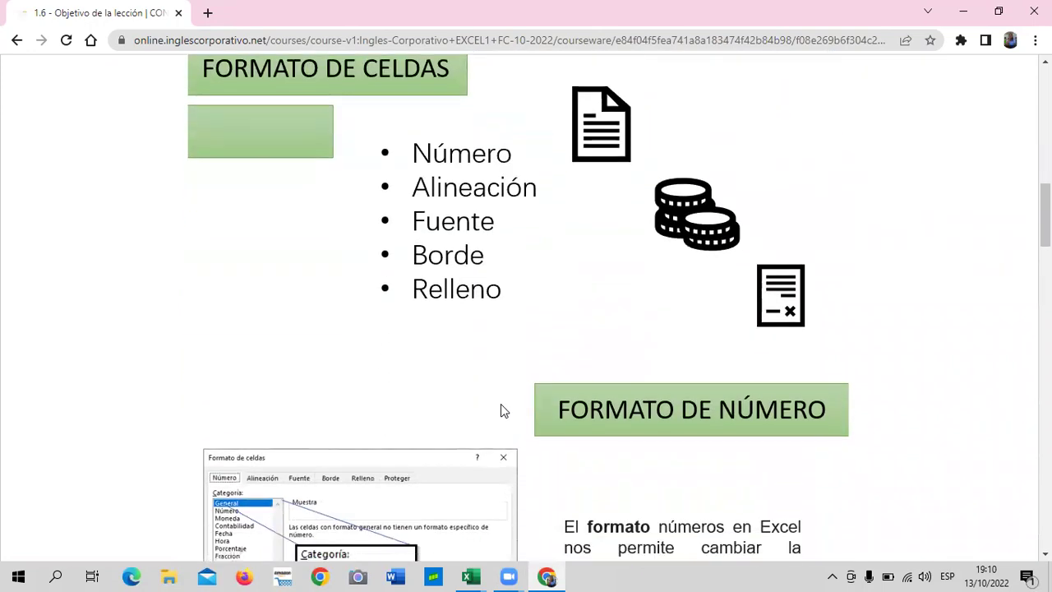
{"action": "scroll", "coordinate": [502, 411], "scroll_direction": "down", "scroll_amount": 1}
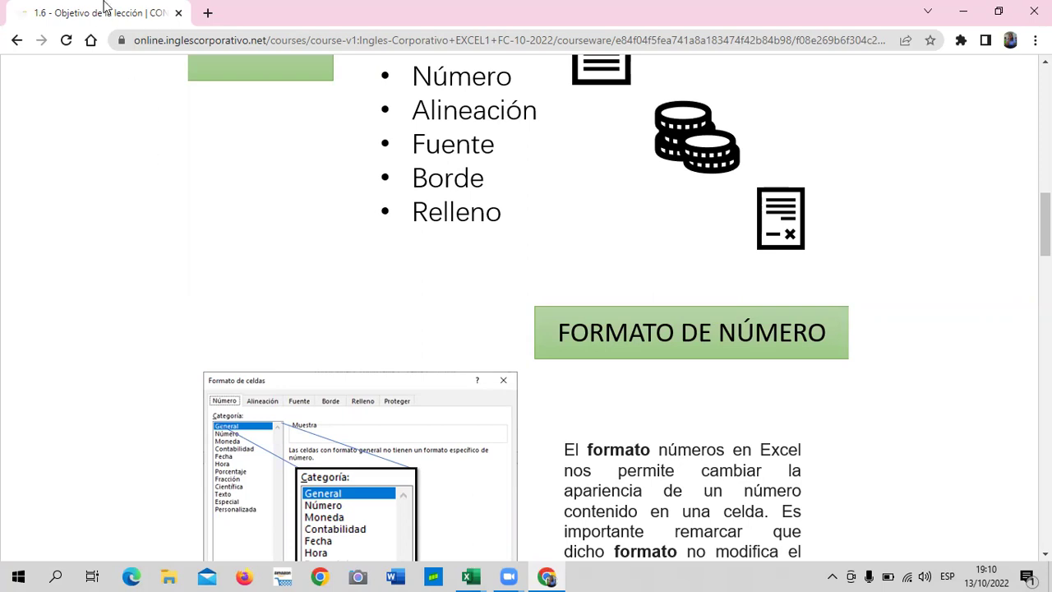
{"action": "scroll", "coordinate": [470, 265], "scroll_direction": "up", "scroll_amount": 1}
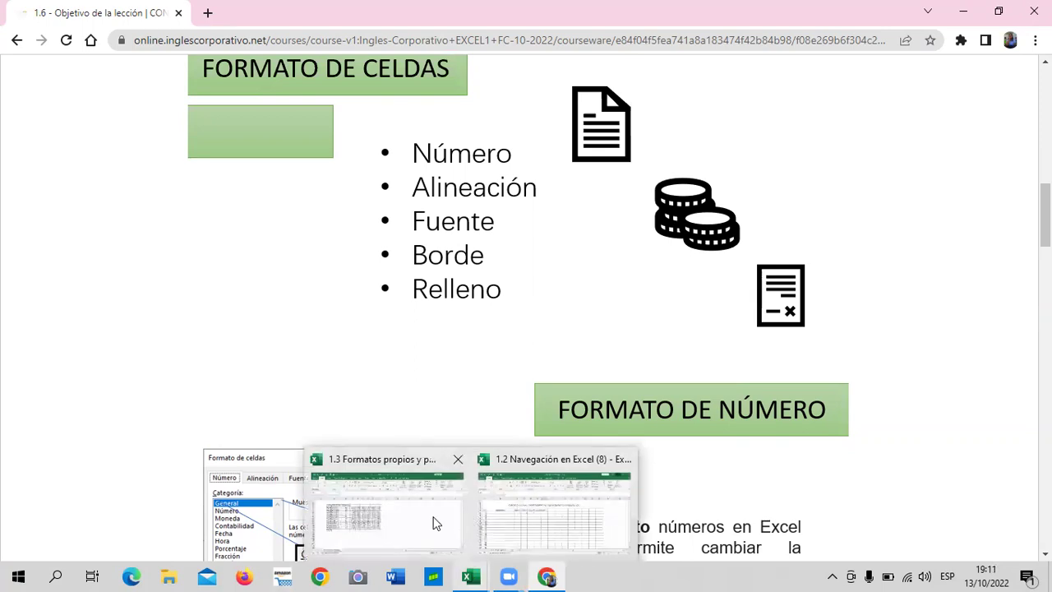
Step: In the Excel workbook, select empty cells K5, K9, L4, J3, J14, L11, L10, J18, K4 and K16 beside the VENDEDORES table
{"action": "mouse_move", "coordinate": [470, 576]}
{"action": "left_click", "coordinate": [436, 521]}
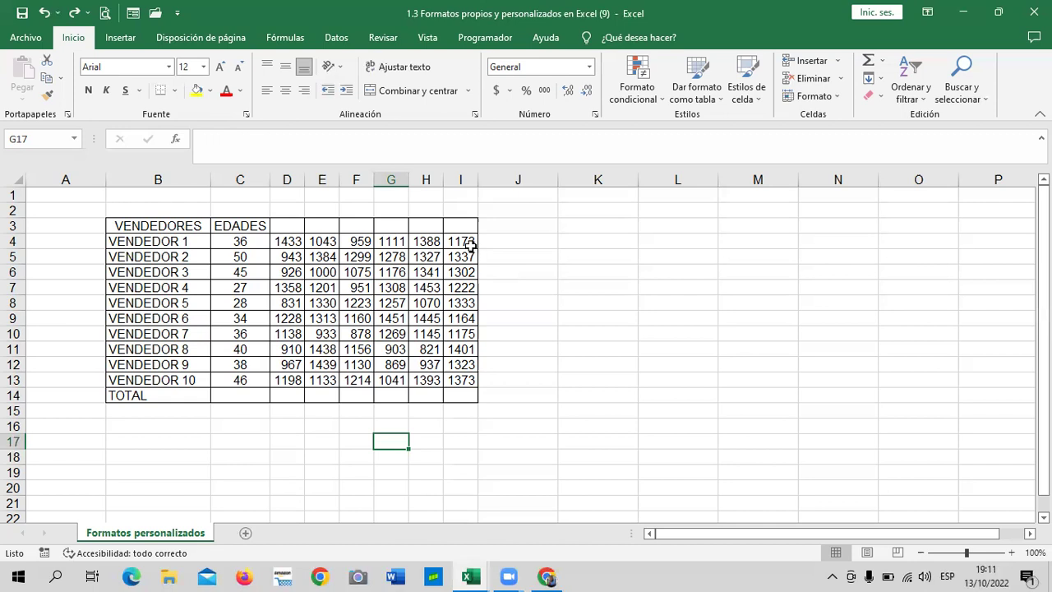
{"action": "left_click", "coordinate": [618, 262]}
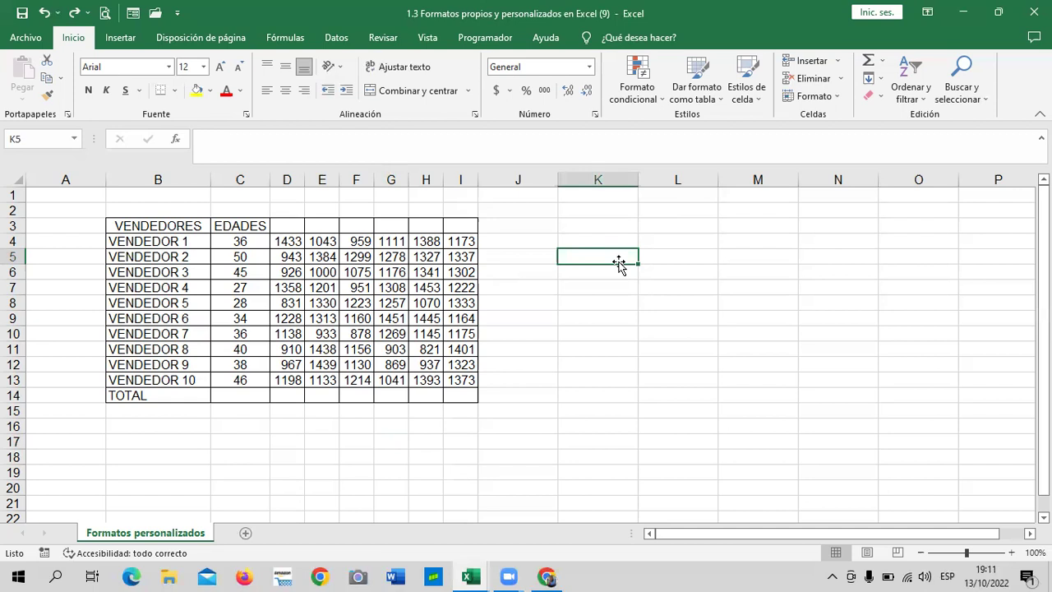
{"action": "left_click", "coordinate": [575, 325]}
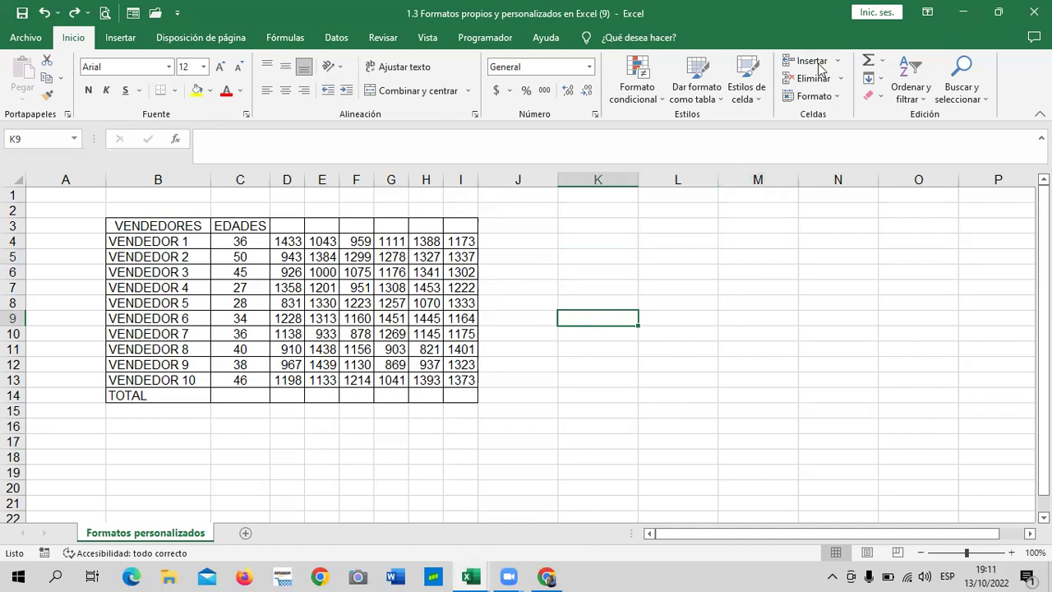
{"action": "left_click", "coordinate": [649, 244]}
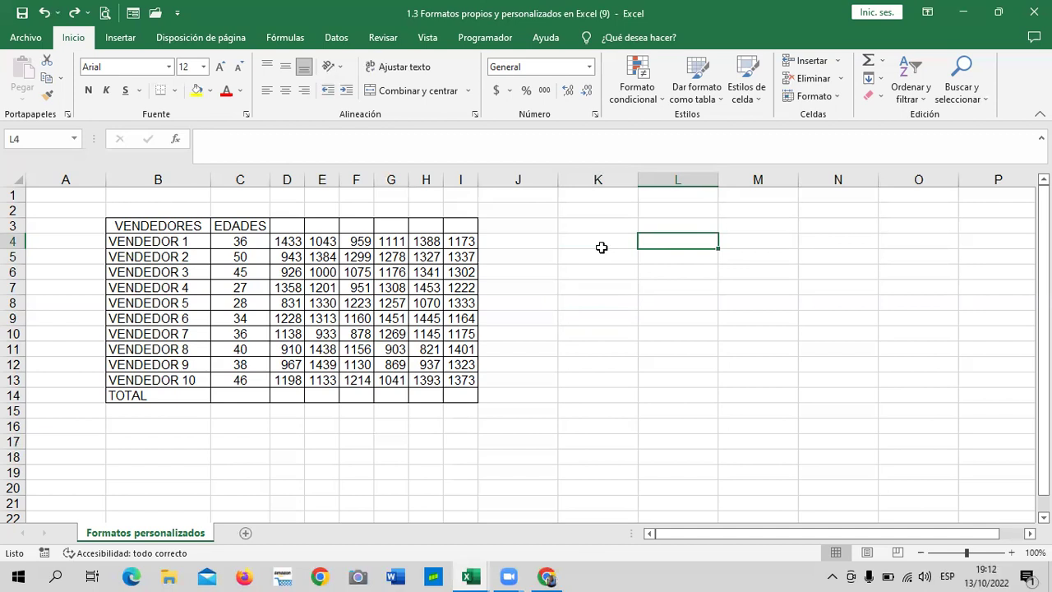
{"action": "left_click", "coordinate": [494, 227]}
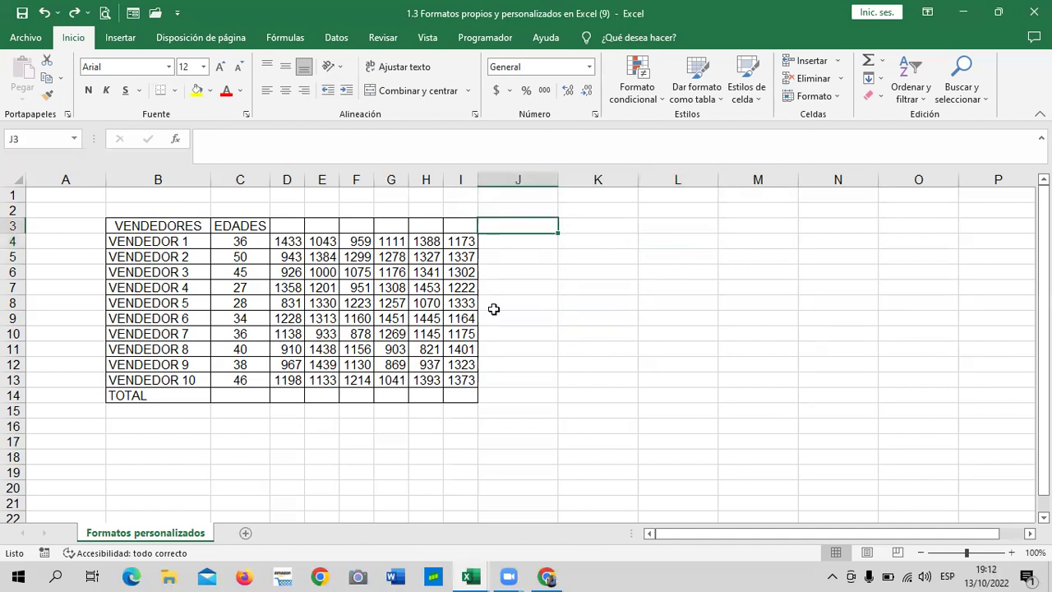
{"action": "left_click", "coordinate": [500, 396]}
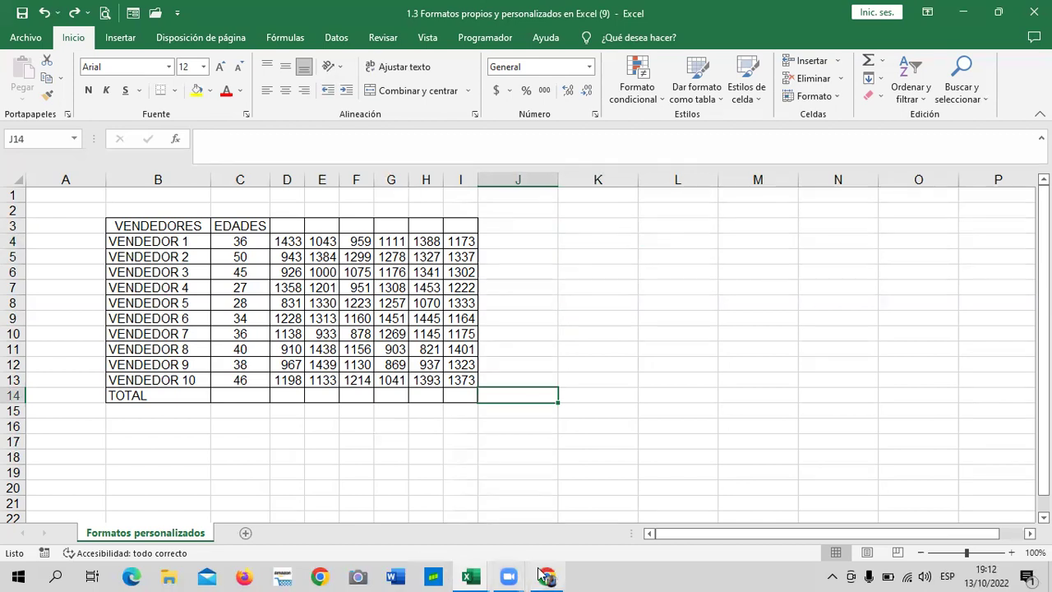
{"action": "mouse_move", "coordinate": [546, 576]}
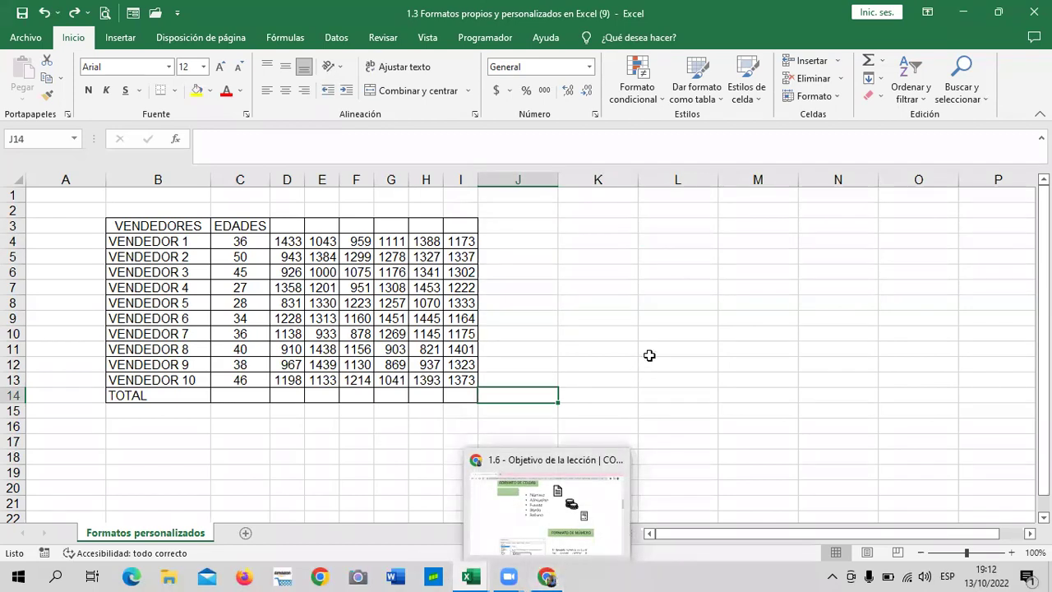
{"action": "left_click", "coordinate": [658, 346]}
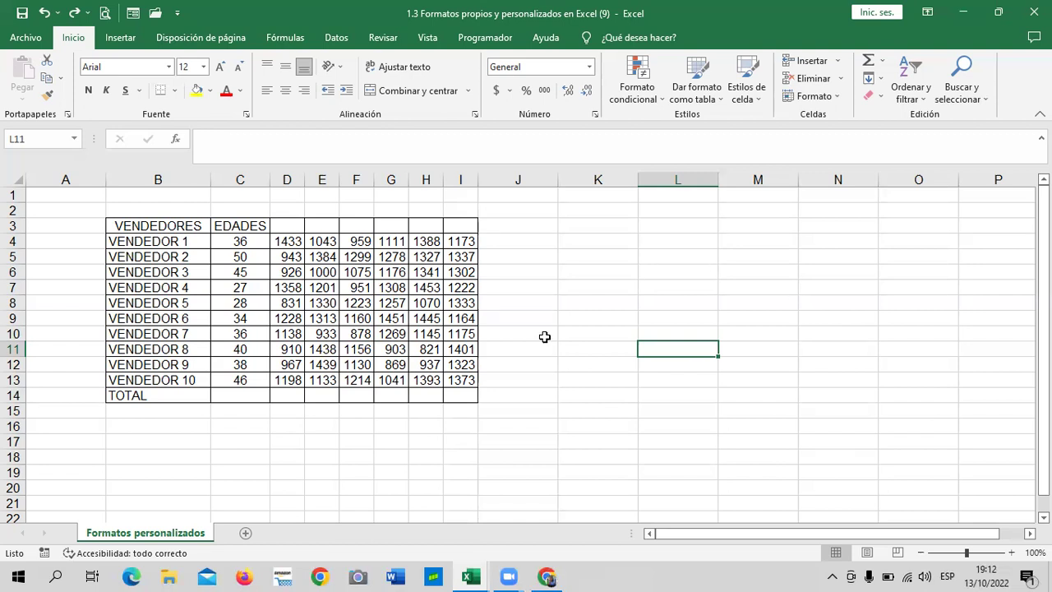
{"action": "left_click", "coordinate": [594, 262]}
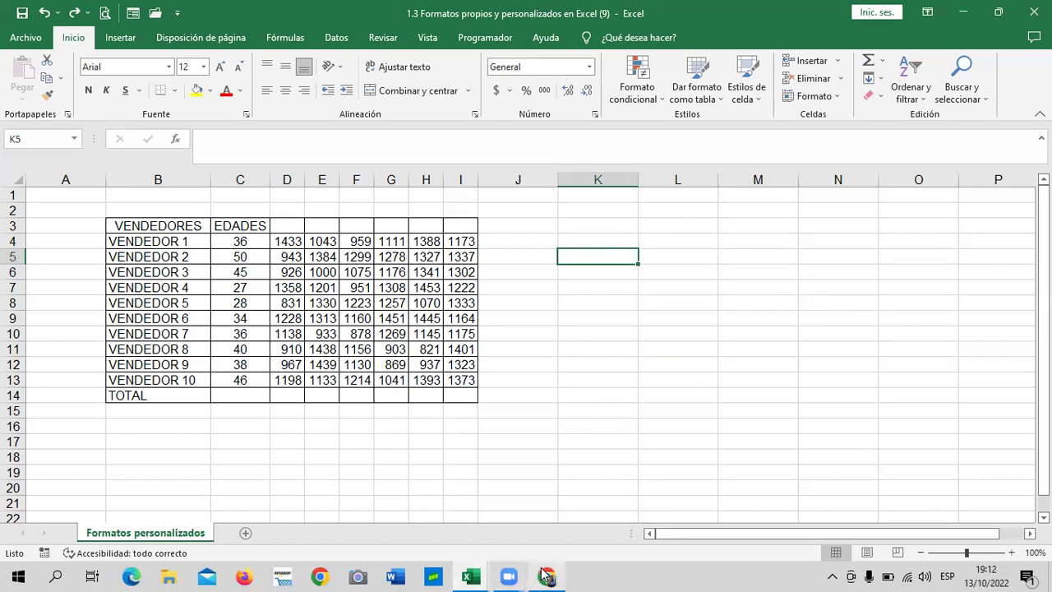
{"action": "left_click", "coordinate": [645, 335]}
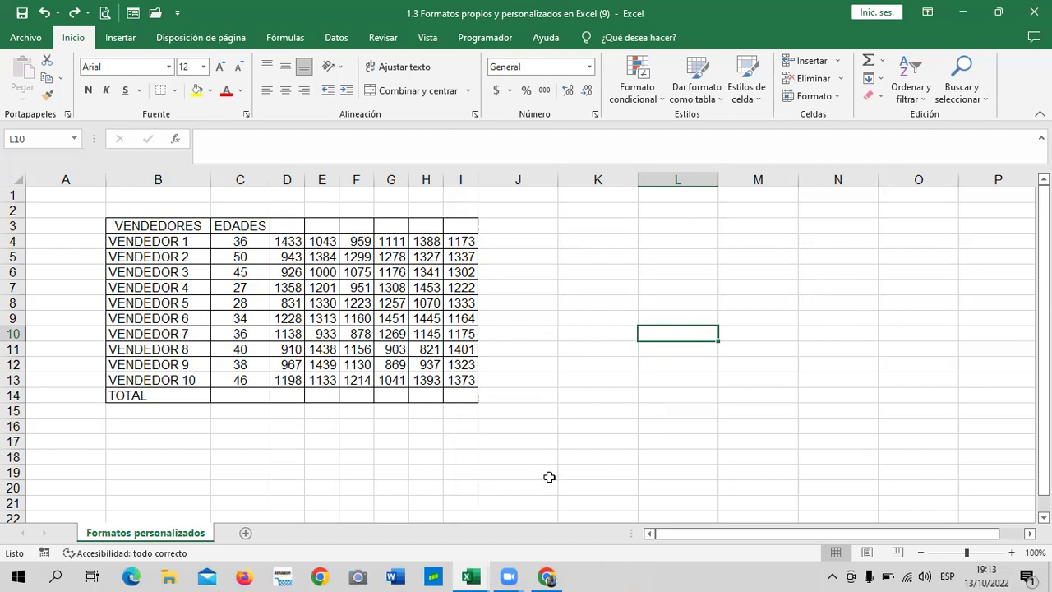
{"action": "left_click", "coordinate": [511, 455]}
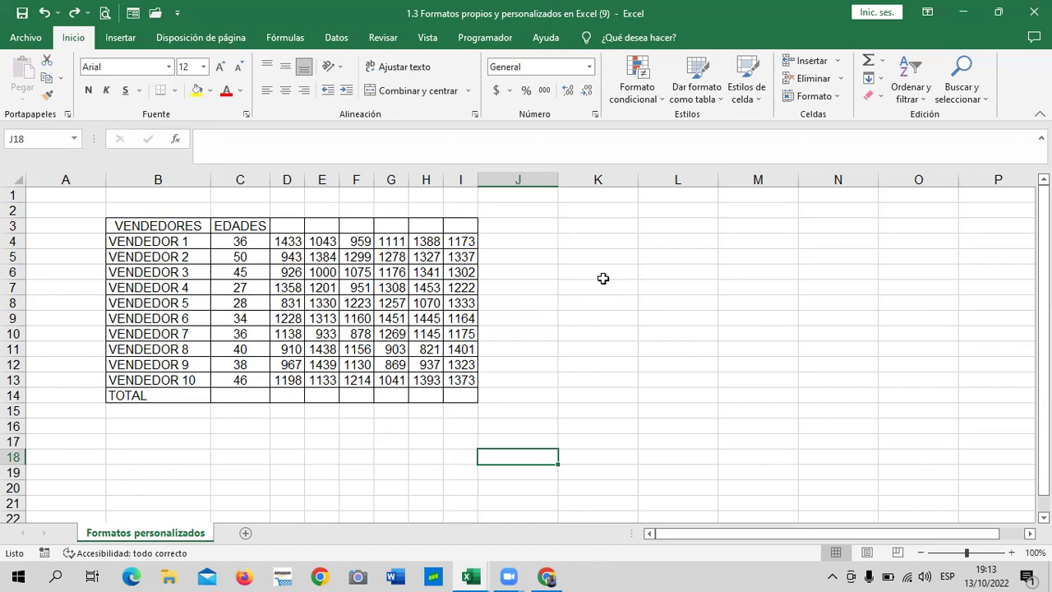
{"action": "left_click", "coordinate": [591, 240]}
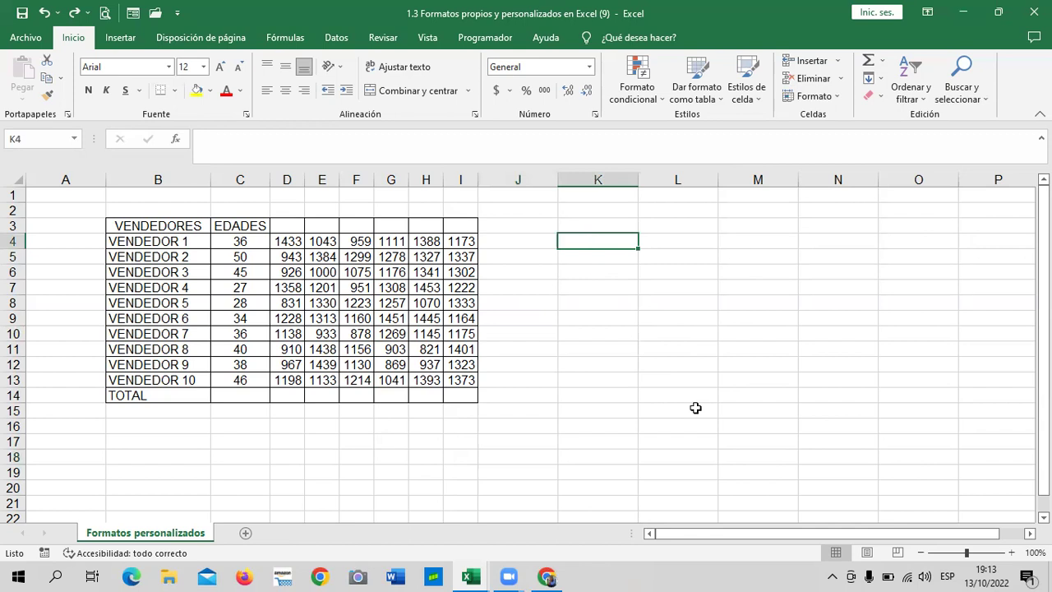
{"action": "left_click", "coordinate": [619, 429]}
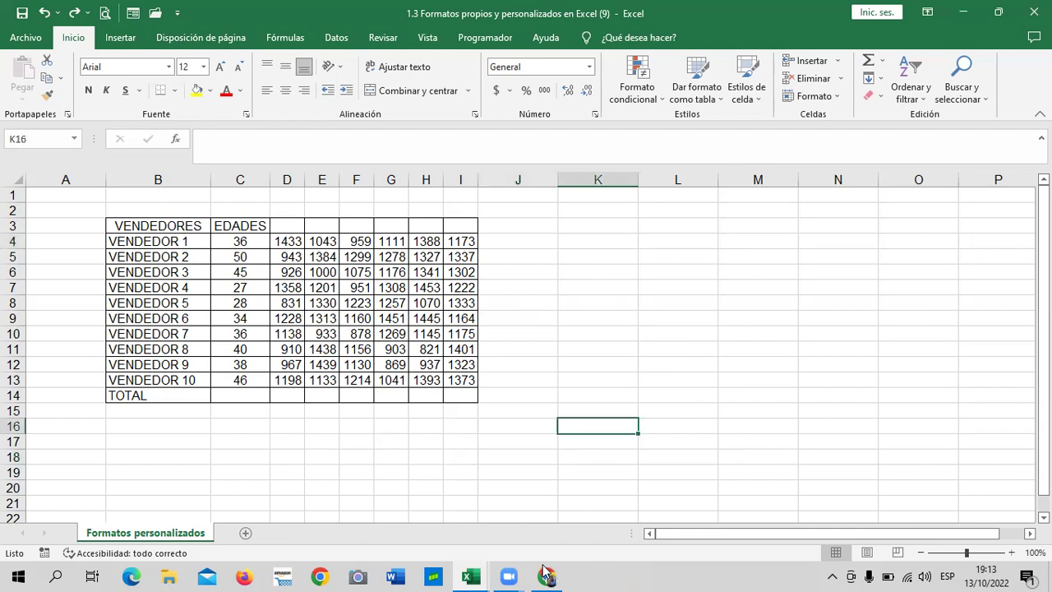
Step: Bring lesson 1.6 forward and scroll up to its objective and Formato de celdas section
{"action": "left_click", "coordinate": [546, 576]}
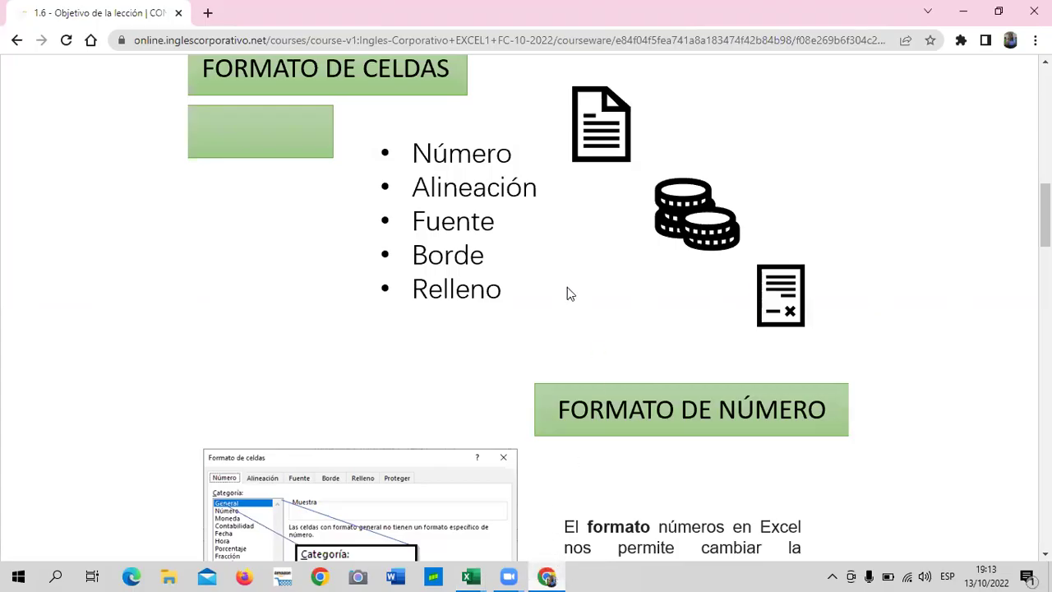
{"action": "scroll", "coordinate": [567, 287], "scroll_direction": "up", "scroll_amount": 2}
{"action": "scroll", "coordinate": [565, 293], "scroll_direction": "up", "scroll_amount": 1}
{"action": "scroll", "coordinate": [566, 293], "scroll_direction": "up", "scroll_amount": 2}
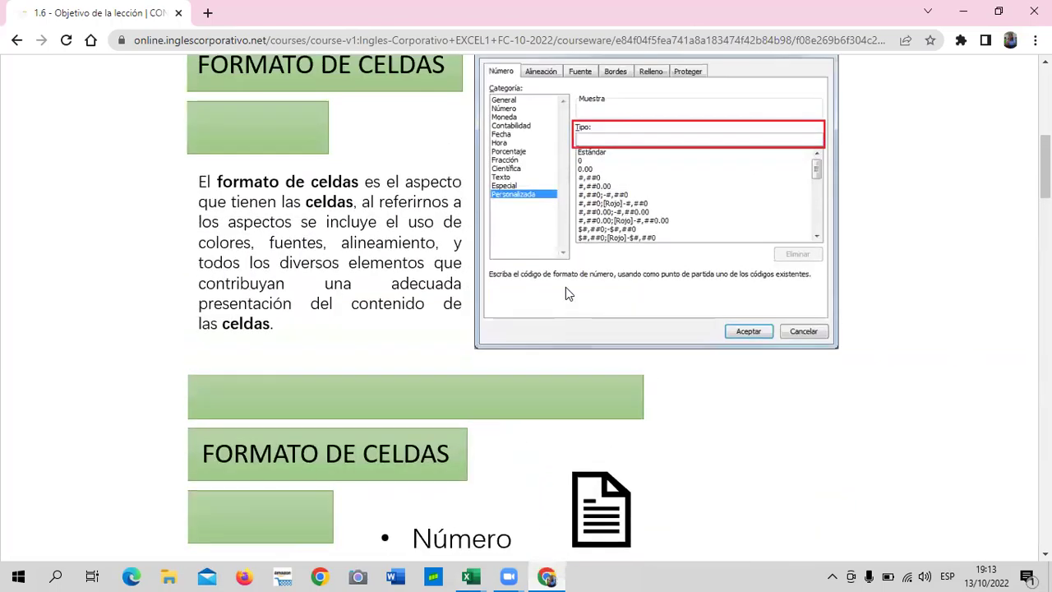
{"action": "scroll", "coordinate": [566, 293], "scroll_direction": "up", "scroll_amount": 1}
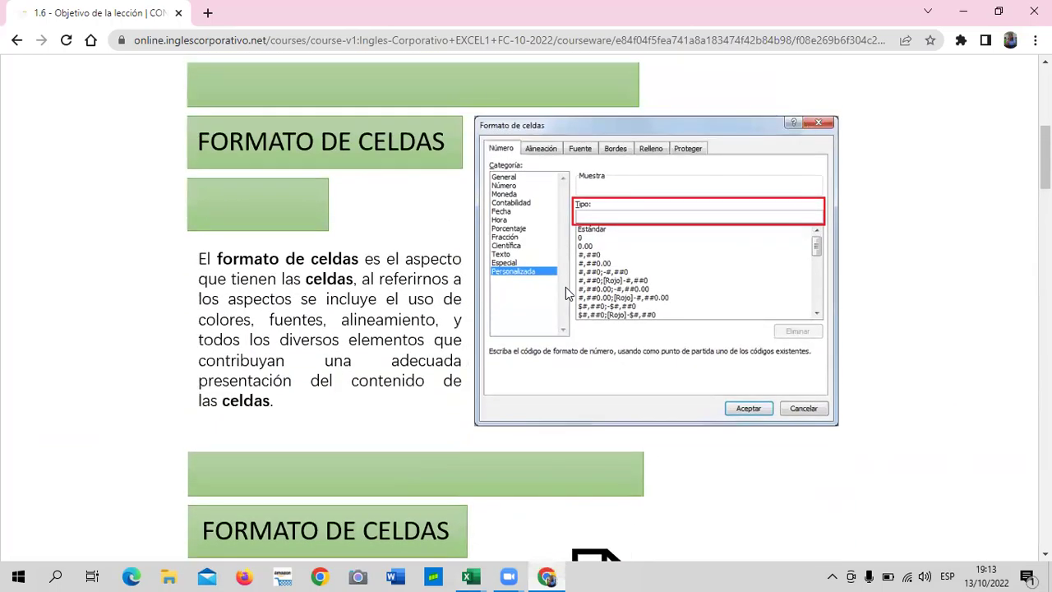
{"action": "scroll", "coordinate": [565, 288], "scroll_direction": "up", "scroll_amount": 2}
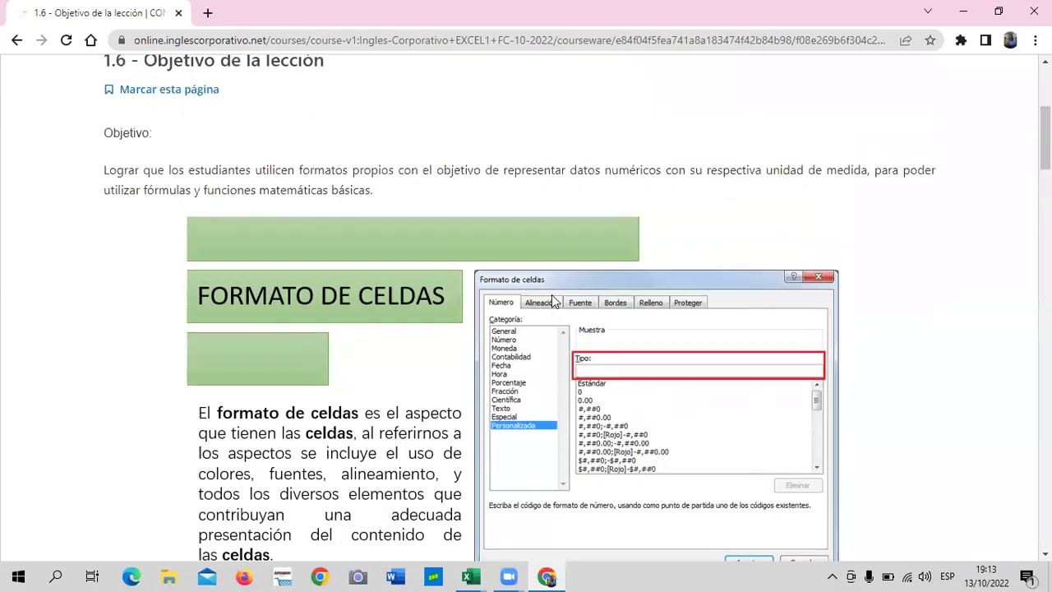
{"action": "scroll", "coordinate": [553, 302], "scroll_direction": "down", "scroll_amount": 4}
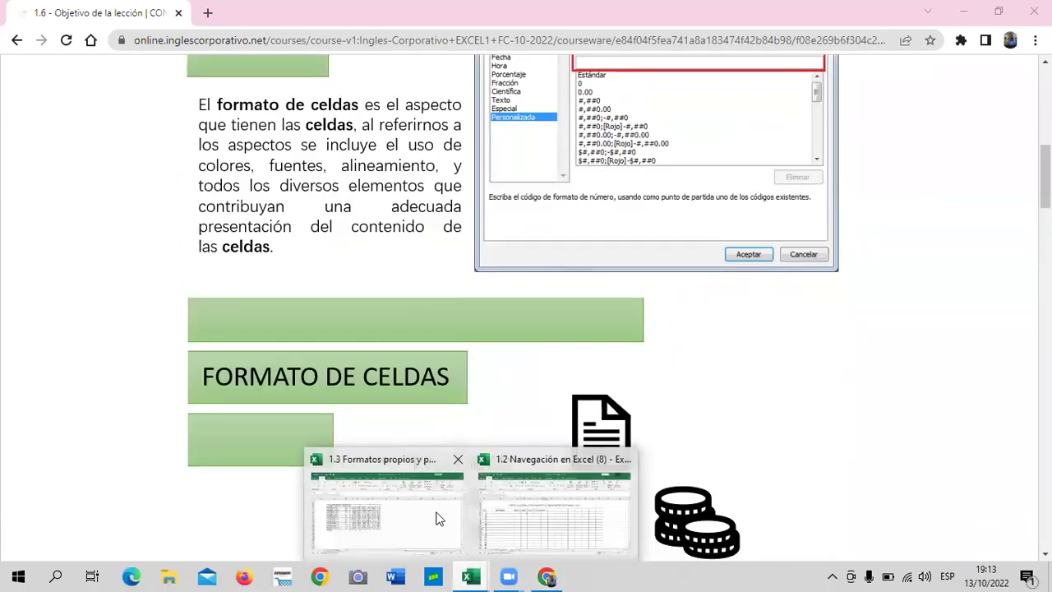
Step: Review the Formato de celdas number categories in the workbook, close it unchanged, and return to the lesson
{"action": "left_click", "coordinate": [438, 518]}
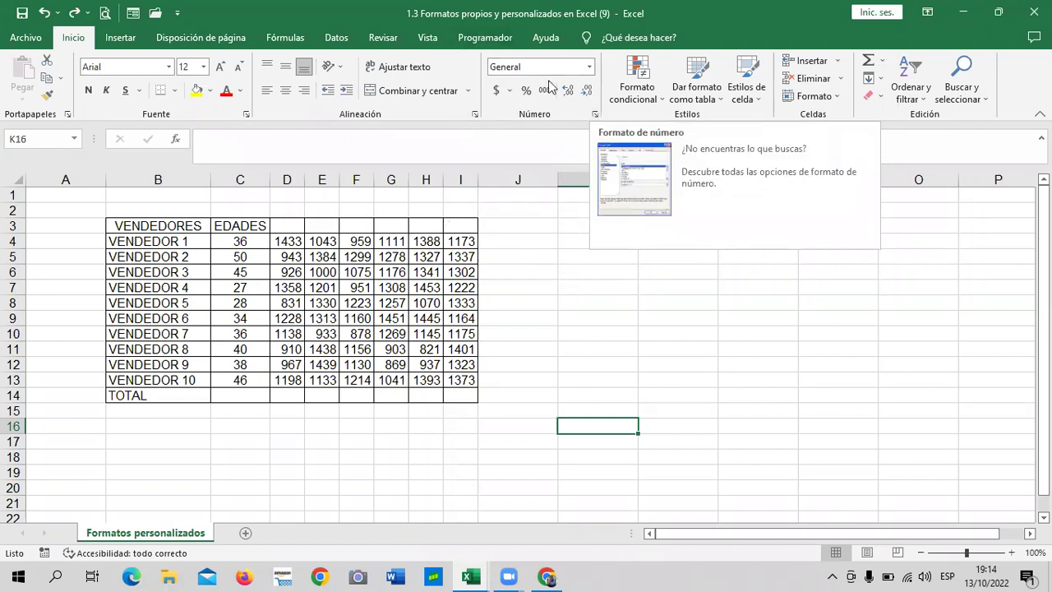
{"action": "left_click", "coordinate": [595, 117]}
{"action": "left_click", "coordinate": [595, 118]}
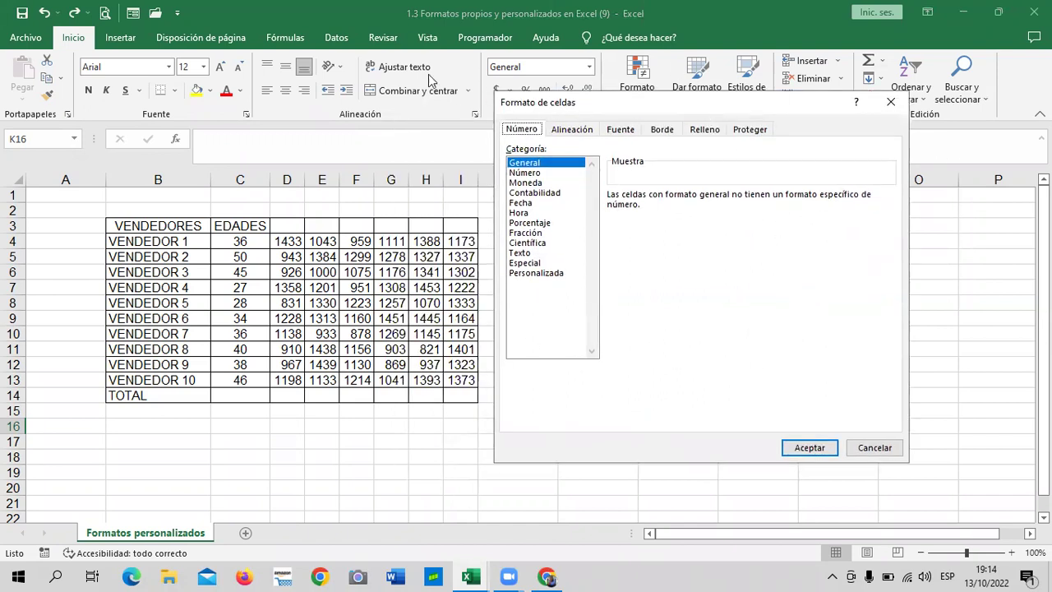
{"action": "left_click", "coordinate": [890, 102]}
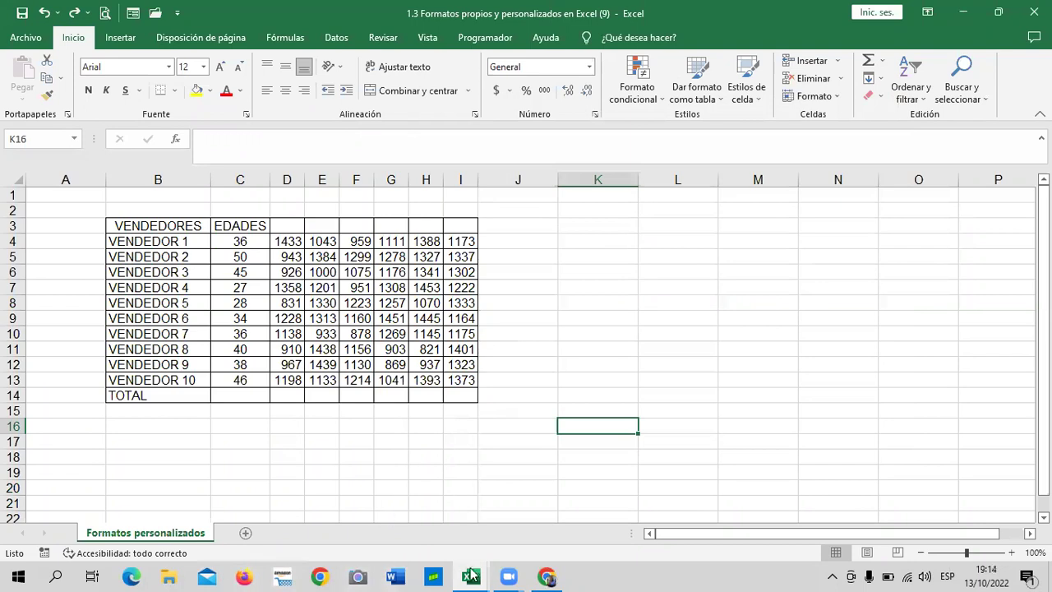
{"action": "left_click", "coordinate": [546, 576]}
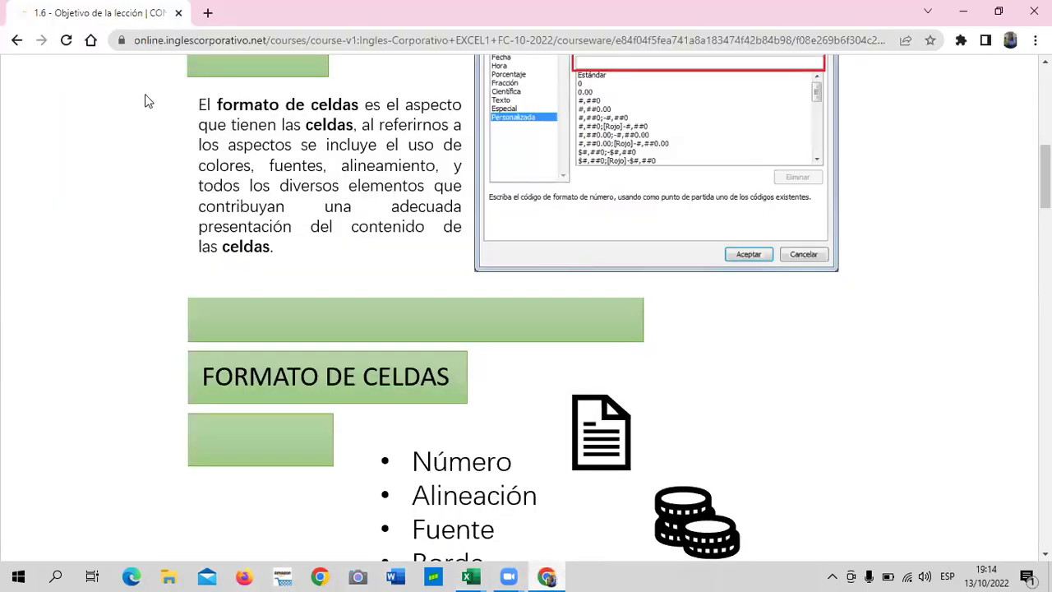
Step: Scroll the lesson through the Formato de número and Formato de alineación sections
{"action": "scroll", "coordinate": [435, 403], "scroll_direction": "down", "scroll_amount": 3}
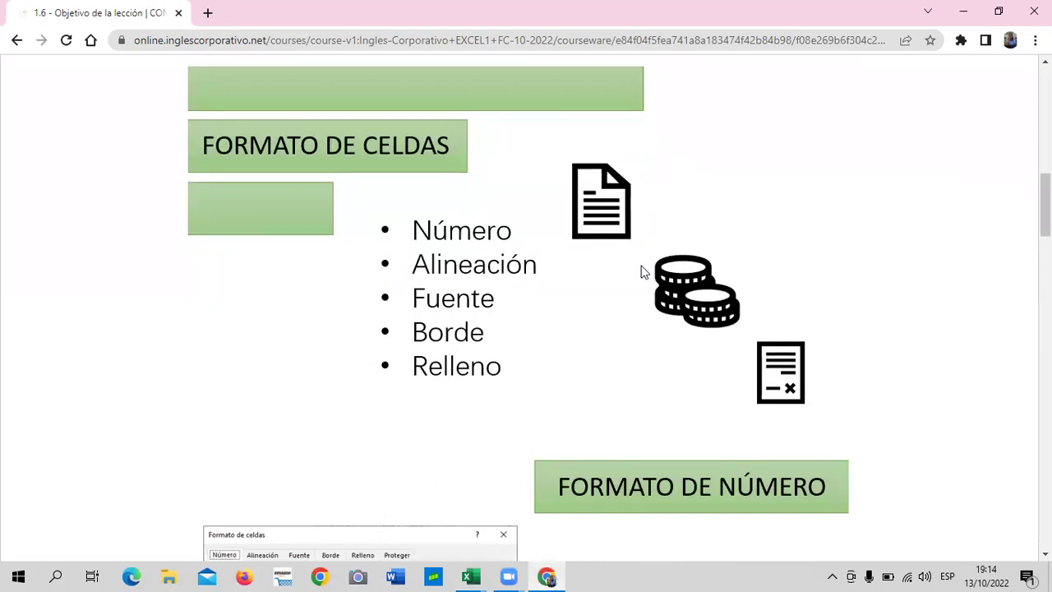
{"action": "scroll", "coordinate": [641, 273], "scroll_direction": "up", "scroll_amount": 2}
{"action": "scroll", "coordinate": [641, 279], "scroll_direction": "down", "scroll_amount": 3}
{"action": "scroll", "coordinate": [641, 278], "scroll_direction": "down", "scroll_amount": 2}
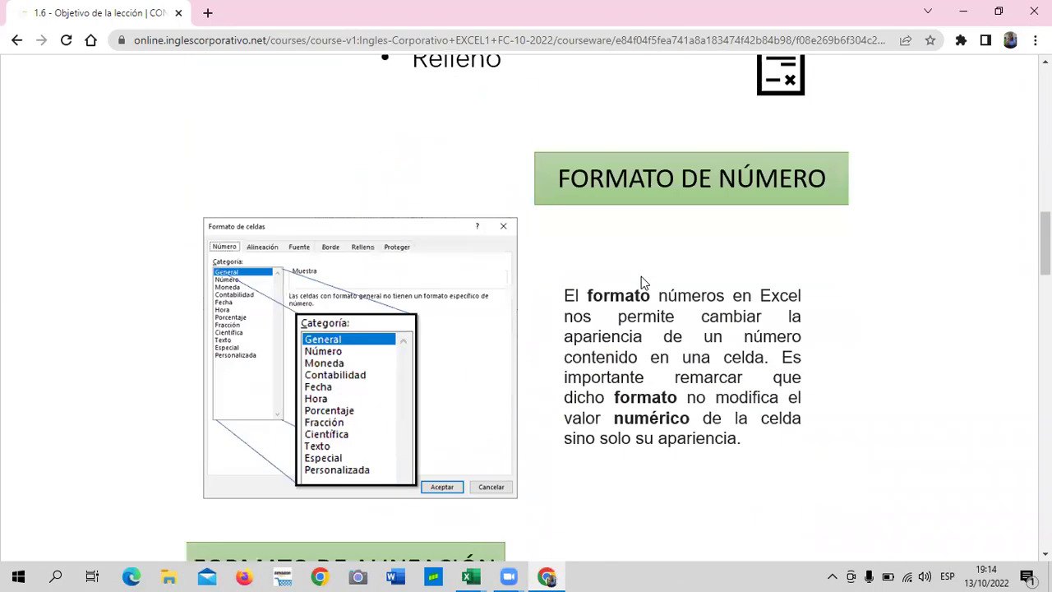
{"action": "scroll", "coordinate": [354, 330], "scroll_direction": "down", "scroll_amount": 1}
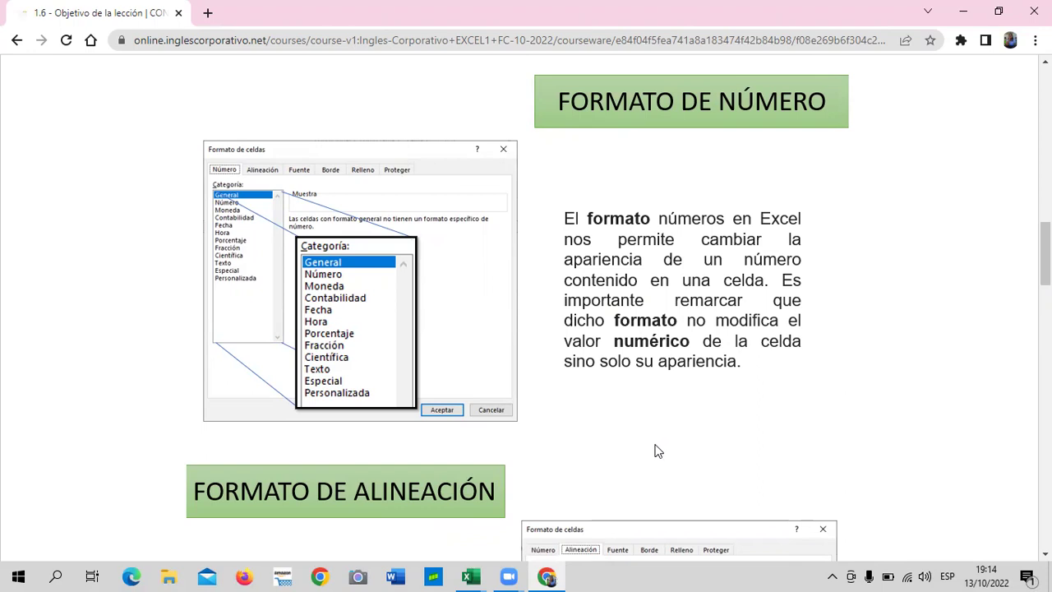
{"action": "scroll", "coordinate": [625, 432], "scroll_direction": "down", "scroll_amount": 1}
{"action": "scroll", "coordinate": [534, 369], "scroll_direction": "down", "scroll_amount": 1}
{"action": "scroll", "coordinate": [427, 295], "scroll_direction": "down", "scroll_amount": 1}
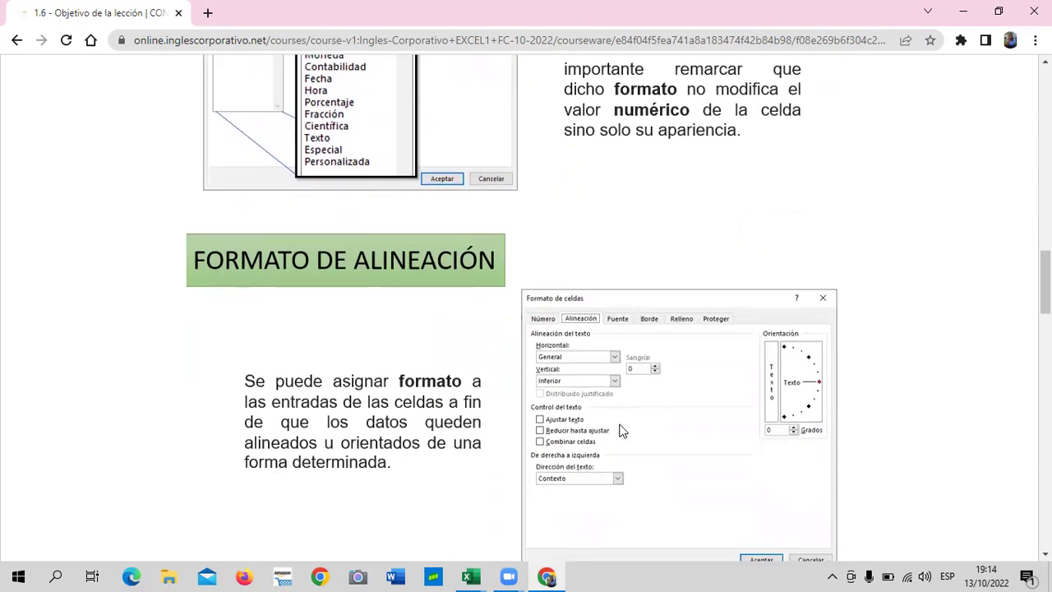
{"action": "scroll", "coordinate": [346, 239], "scroll_direction": "up", "scroll_amount": 2}
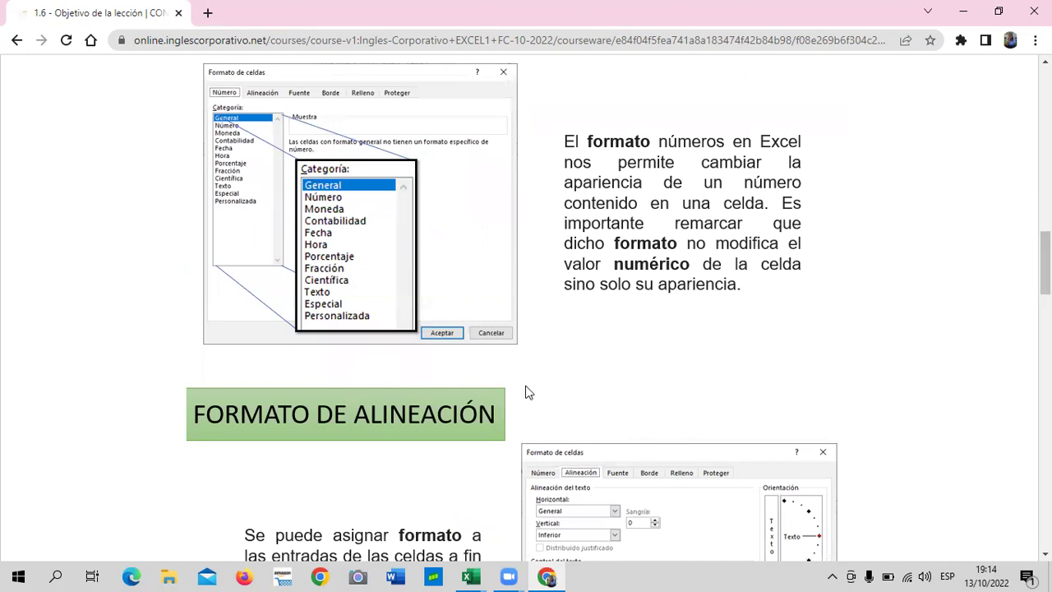
{"action": "scroll", "coordinate": [526, 392], "scroll_direction": "down", "scroll_amount": 2}
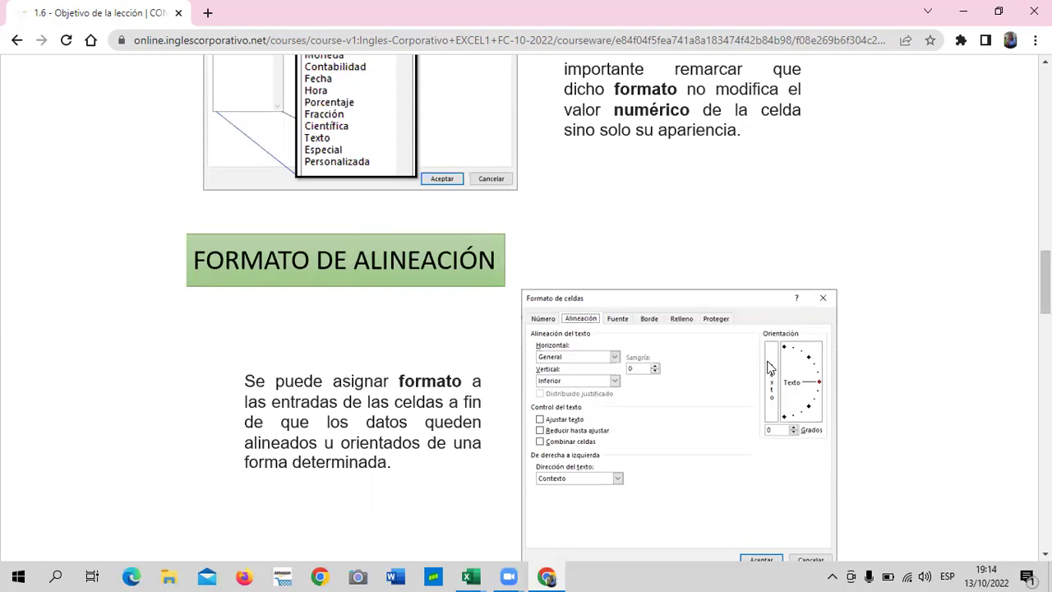
{"action": "scroll", "coordinate": [725, 362], "scroll_direction": "down", "scroll_amount": 3}
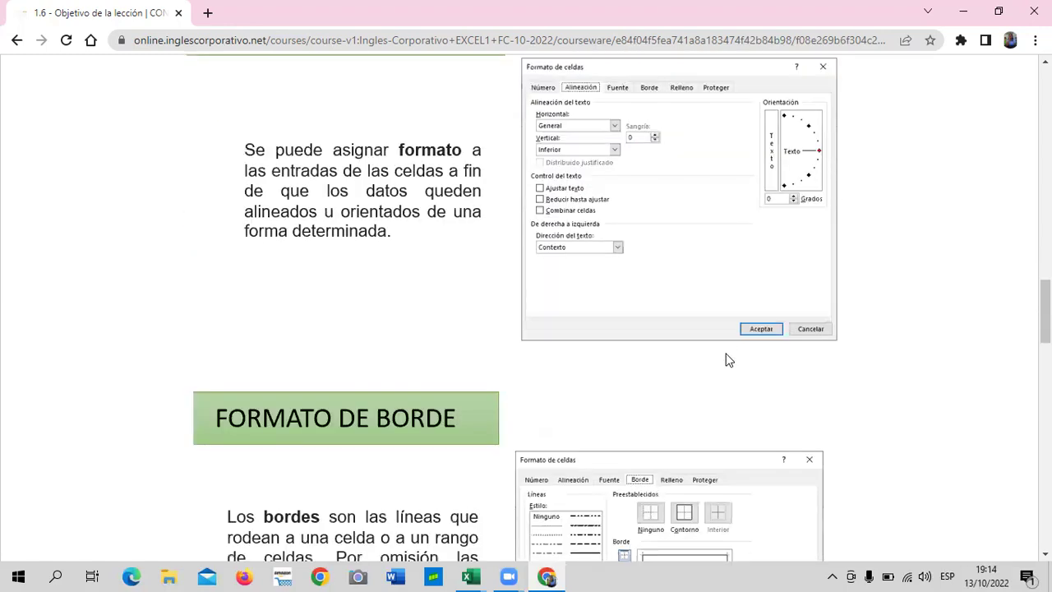
{"action": "scroll", "coordinate": [725, 359], "scroll_direction": "up", "scroll_amount": 3}
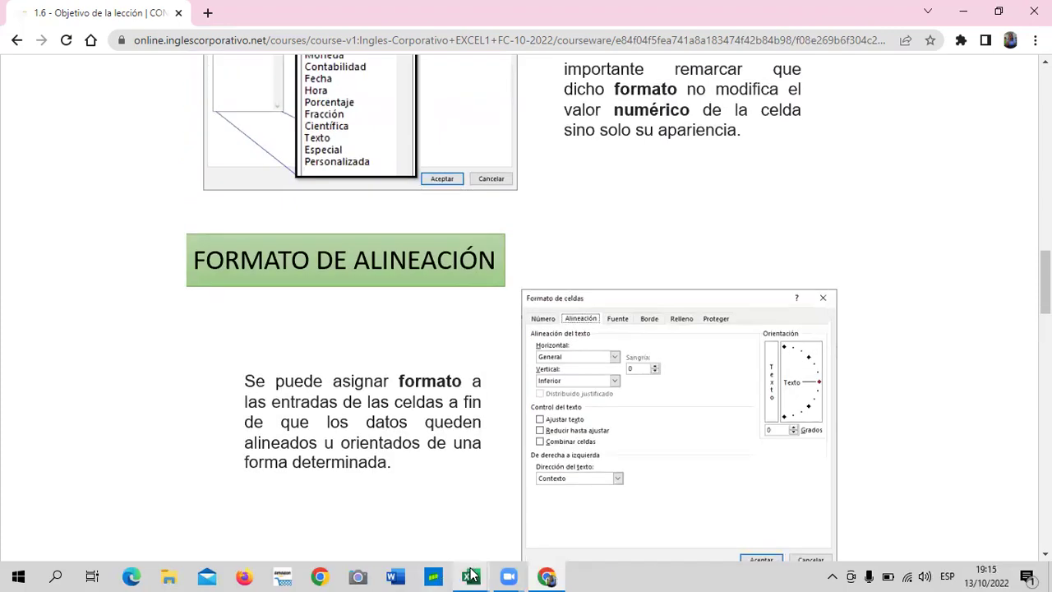
Step: Bring up the 1.2 Navegación en Excel workbook showing the grades table
{"action": "left_click", "coordinate": [550, 534]}
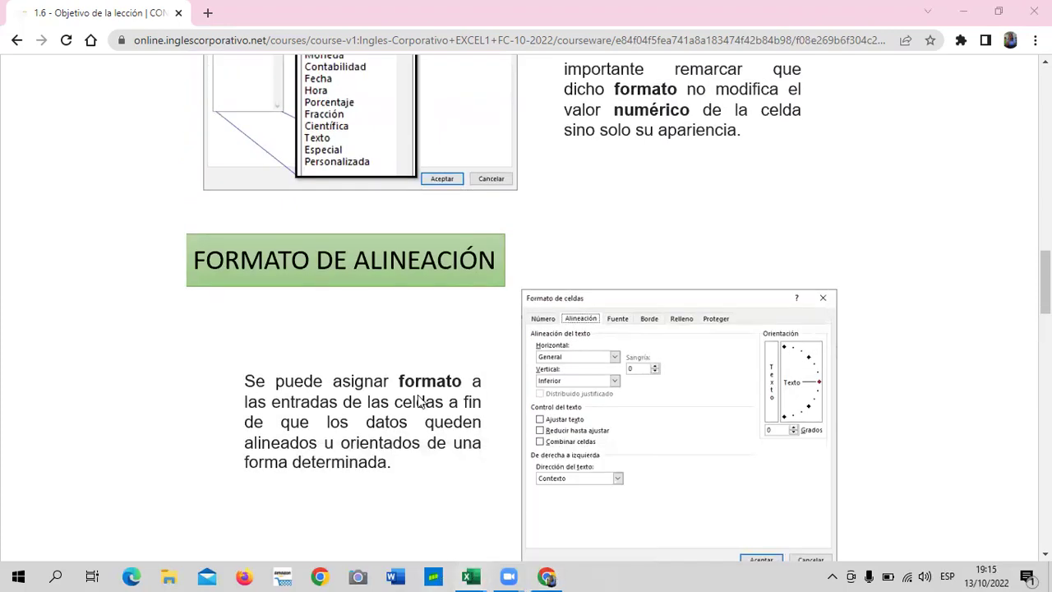
{"action": "scroll", "coordinate": [493, 419], "scroll_direction": "down", "scroll_amount": 4}
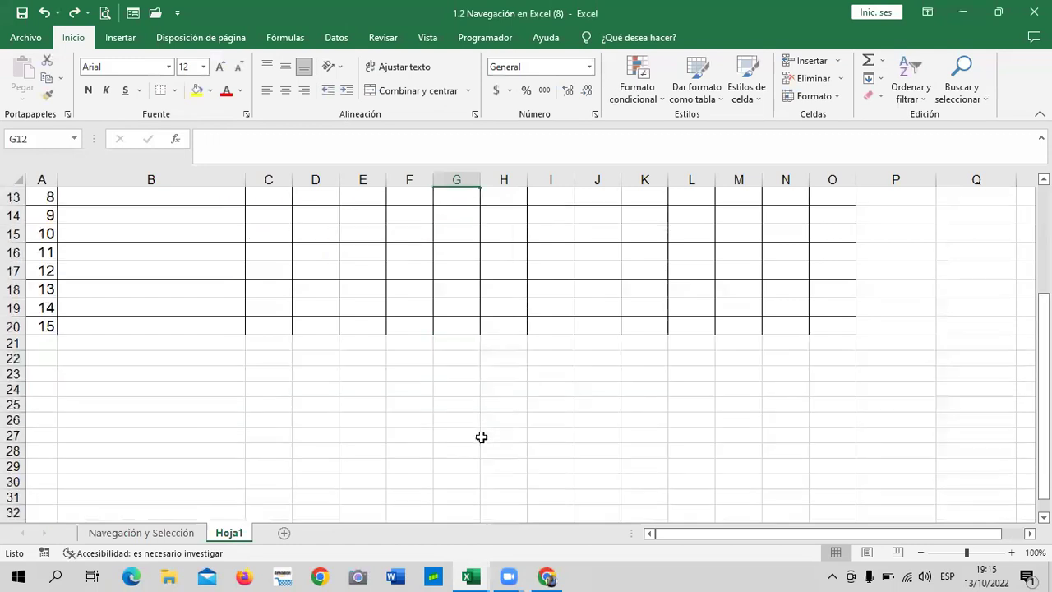
{"action": "scroll", "coordinate": [480, 436], "scroll_direction": "up", "scroll_amount": 2}
{"action": "scroll", "coordinate": [472, 435], "scroll_direction": "up", "scroll_amount": 2}
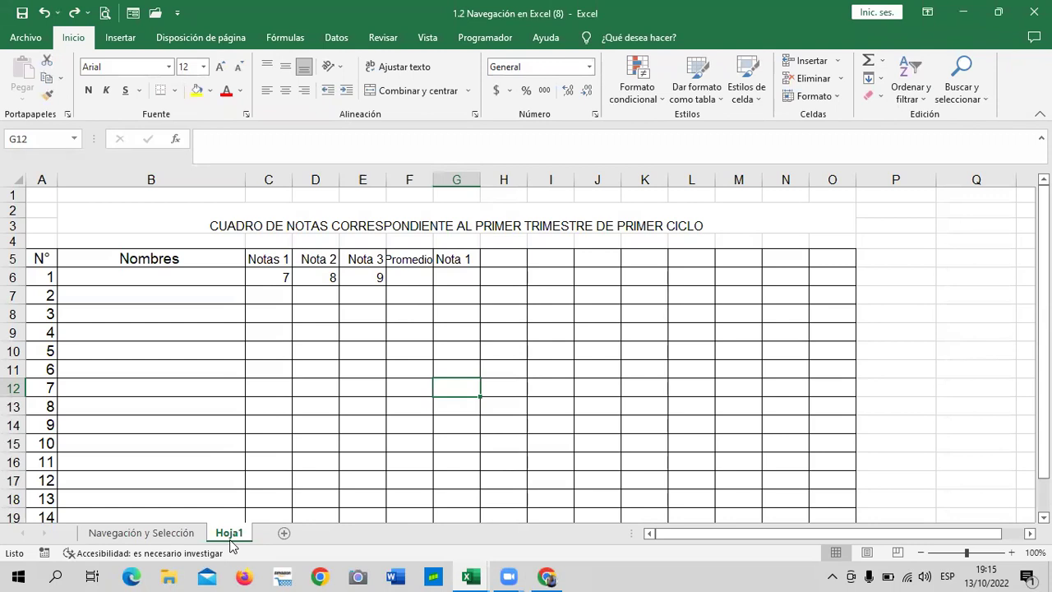
Step: Compare the Promedio header's font size in F5 with the Nota 2 and Nota 3 headers
{"action": "left_click", "coordinate": [422, 445]}
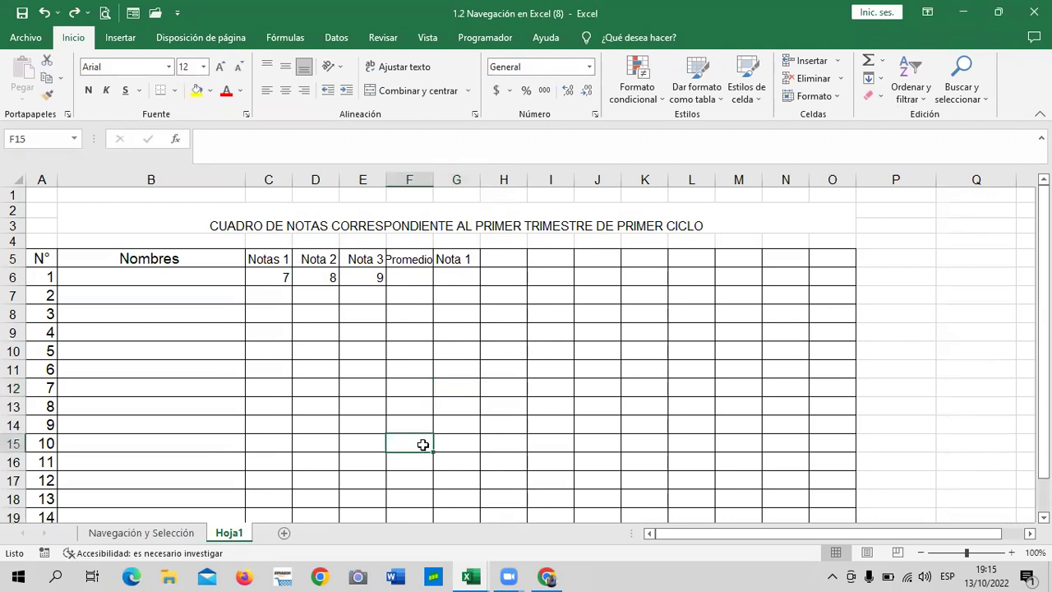
{"action": "left_click", "coordinate": [547, 403]}
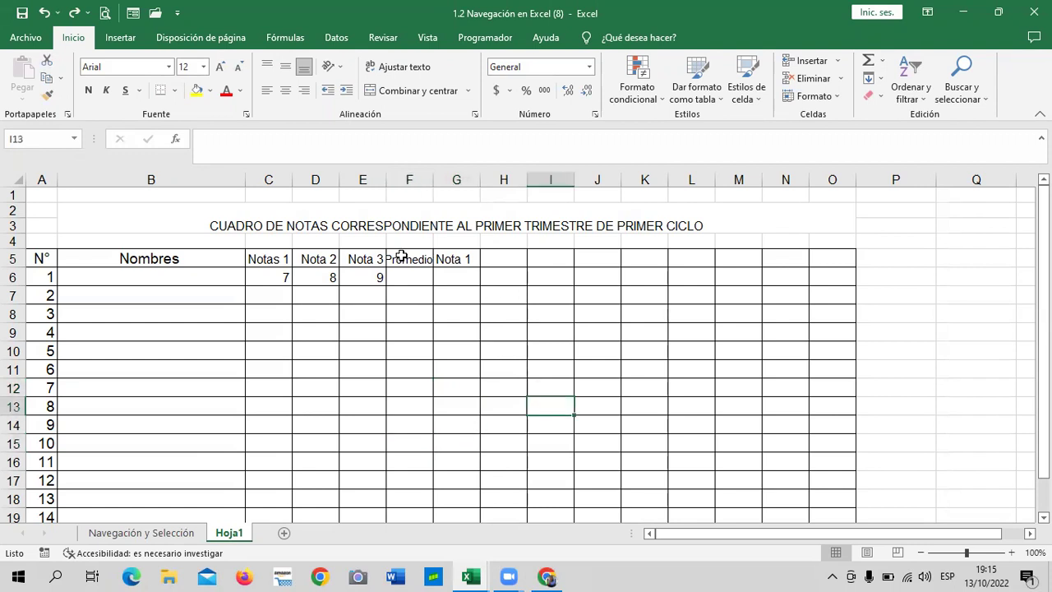
{"action": "left_click", "coordinate": [423, 261]}
{"action": "left_click", "coordinate": [488, 368]}
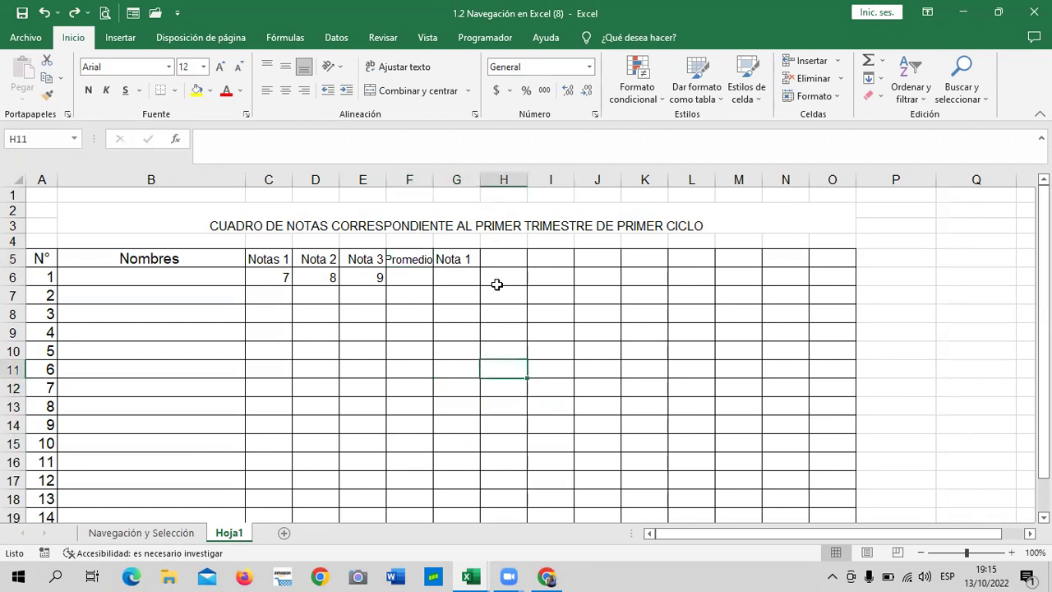
{"action": "left_click", "coordinate": [291, 177]}
{"action": "left_click", "coordinate": [498, 382]}
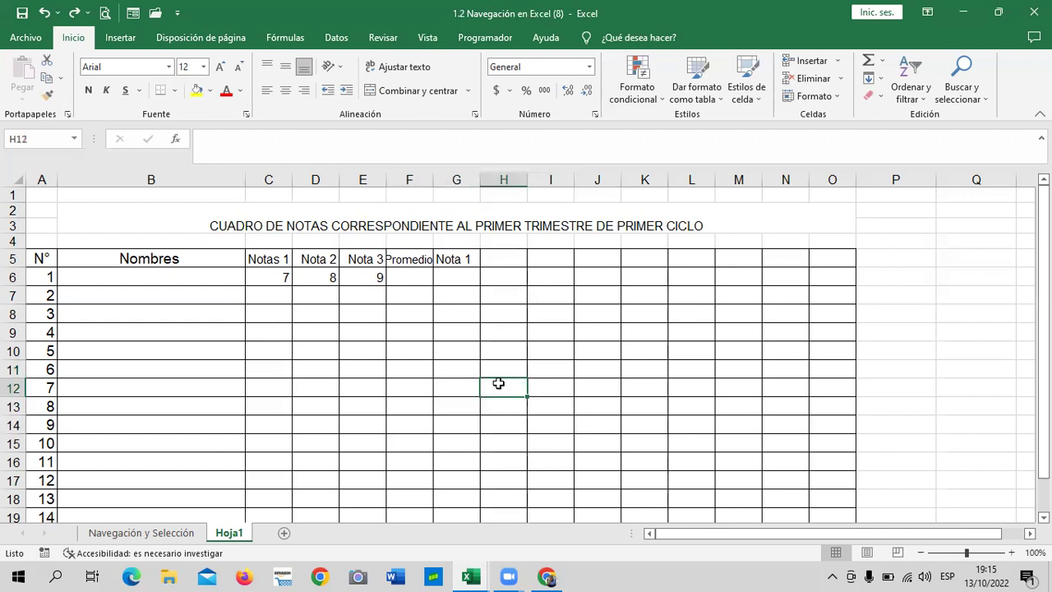
{"action": "left_click", "coordinate": [414, 261]}
{"action": "left_click", "coordinate": [285, 259]}
{"action": "left_click", "coordinate": [321, 261]}
{"action": "left_click", "coordinate": [360, 260]}
{"action": "left_click", "coordinate": [413, 260]}
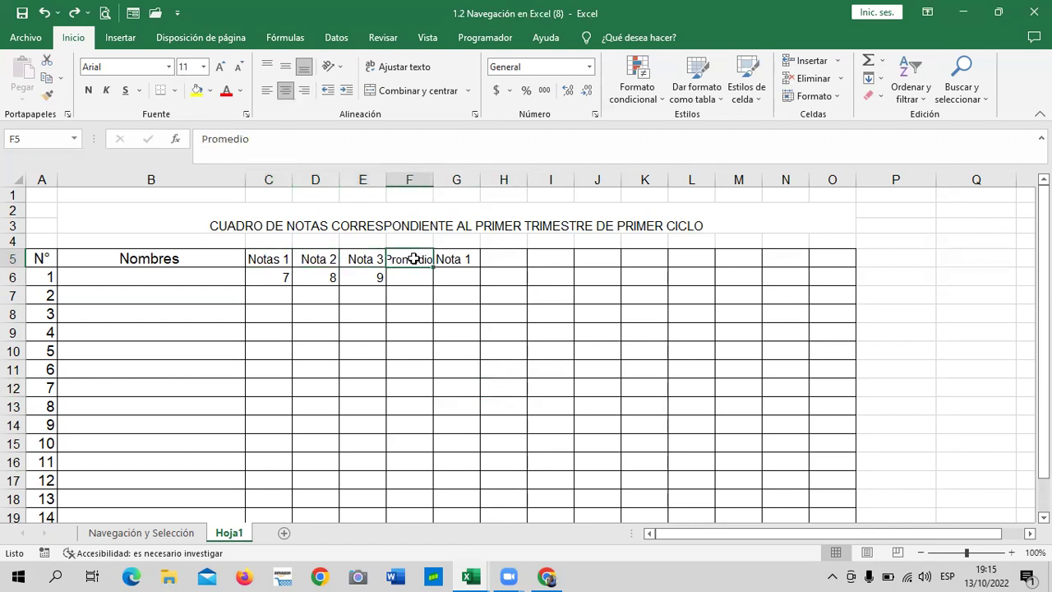
{"action": "left_click", "coordinate": [359, 260]}
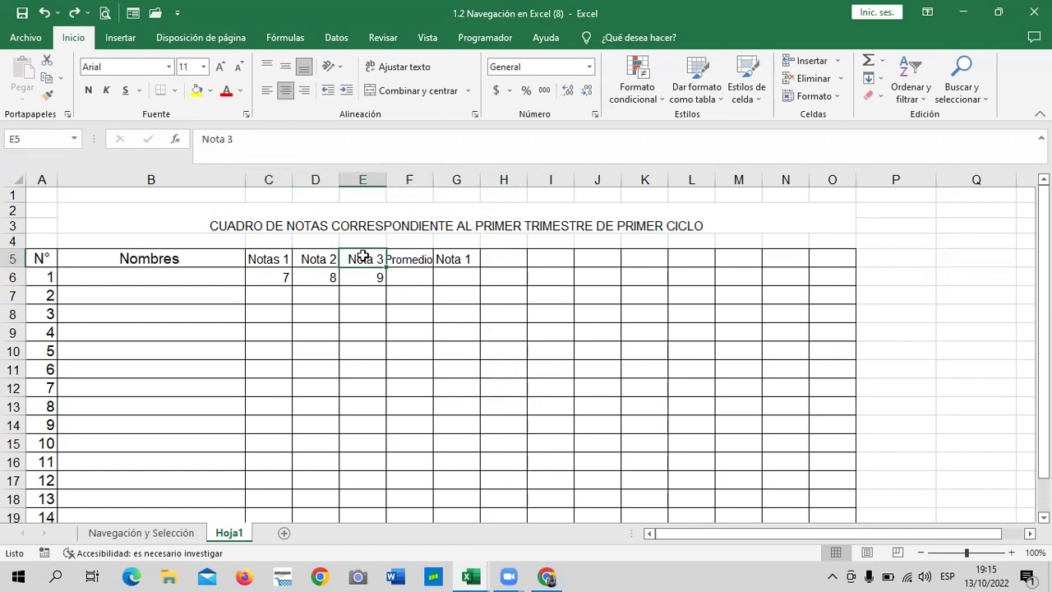
{"action": "left_click", "coordinate": [411, 259]}
Step: Enlarge the Promedio header in F5 to font size 12, then return to the alignment lesson
{"action": "left_click", "coordinate": [220, 67]}
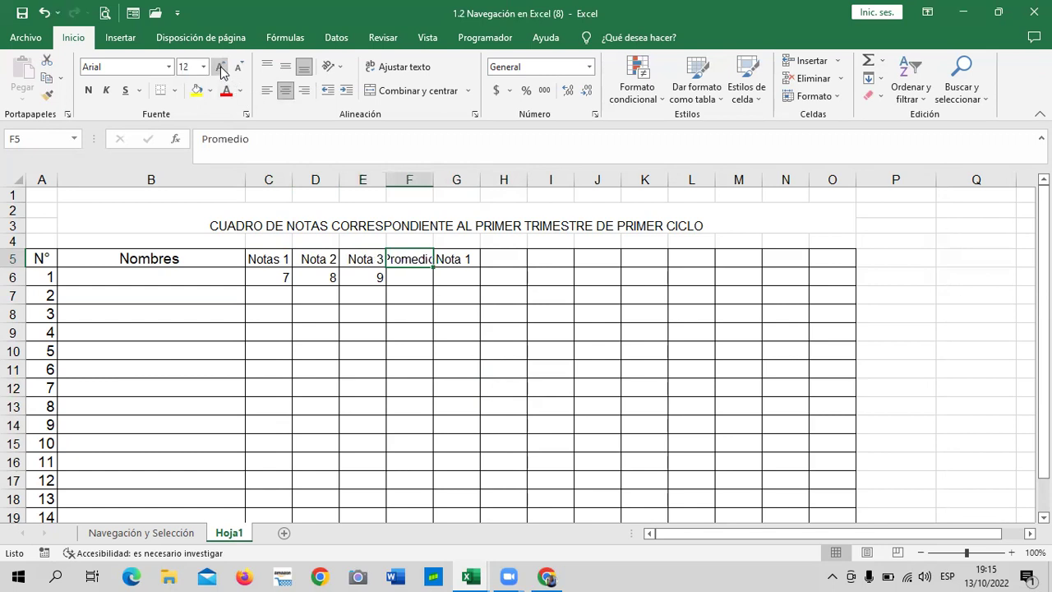
{"action": "left_click", "coordinate": [414, 326]}
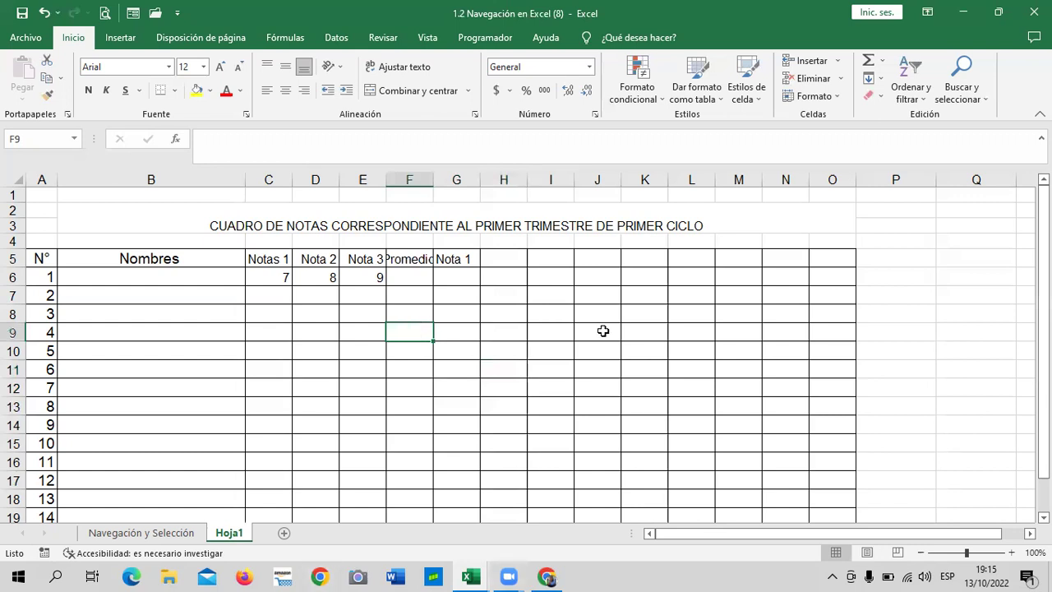
{"action": "left_click", "coordinate": [544, 325]}
{"action": "left_click", "coordinate": [414, 258]}
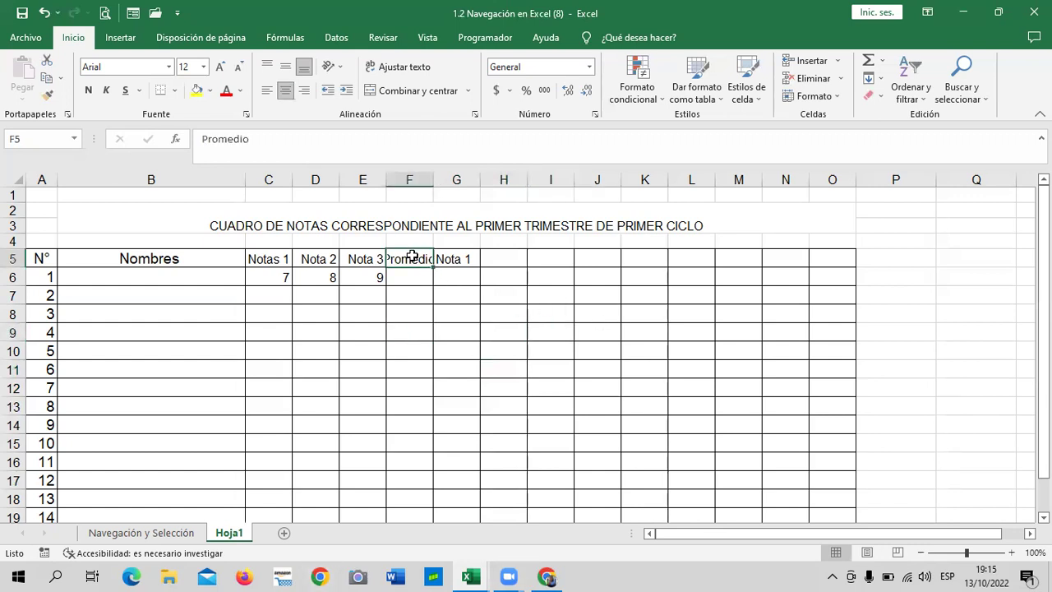
{"action": "left_click", "coordinate": [535, 295]}
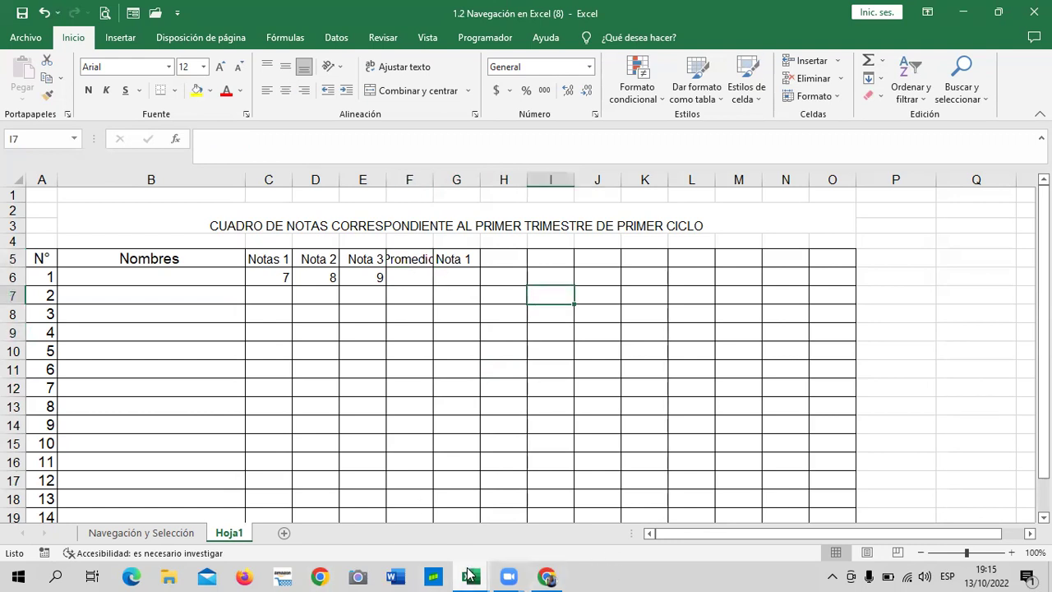
{"action": "mouse_move", "coordinate": [546, 576]}
{"action": "left_click", "coordinate": [588, 493]}
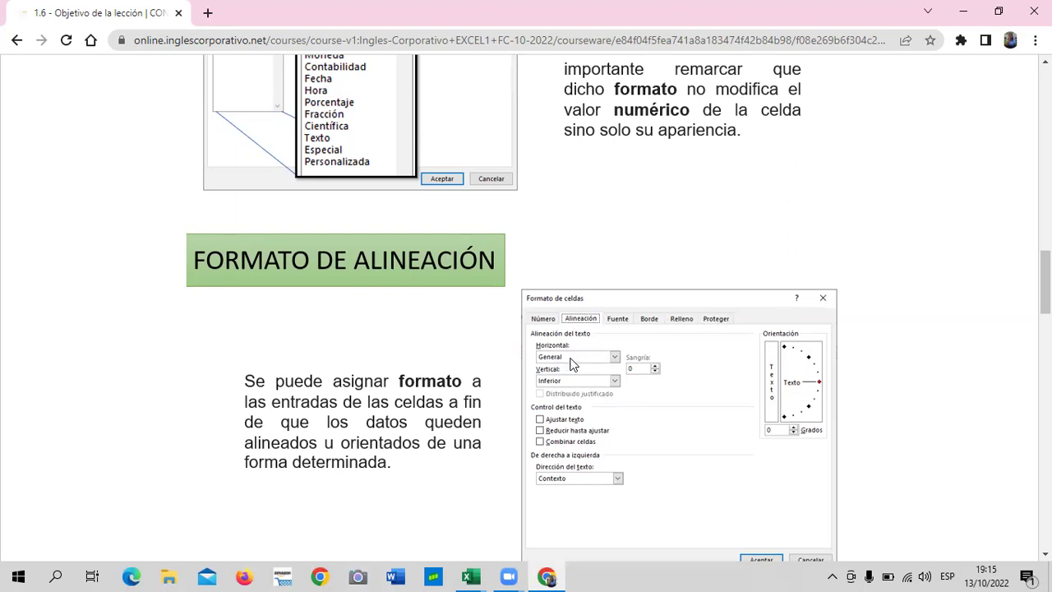
Step: Bring the '1.2 Navegación en Excel (8)' workbook back in front from the taskbar
{"action": "left_click", "coordinate": [469, 575]}
{"action": "mouse_move", "coordinate": [468, 576]}
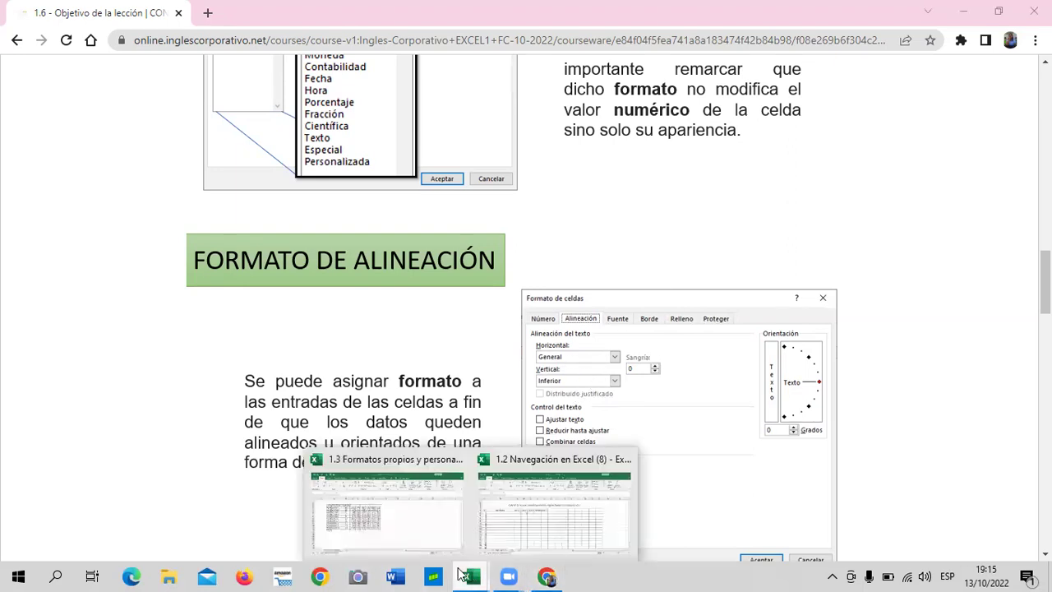
{"action": "left_click", "coordinate": [542, 530]}
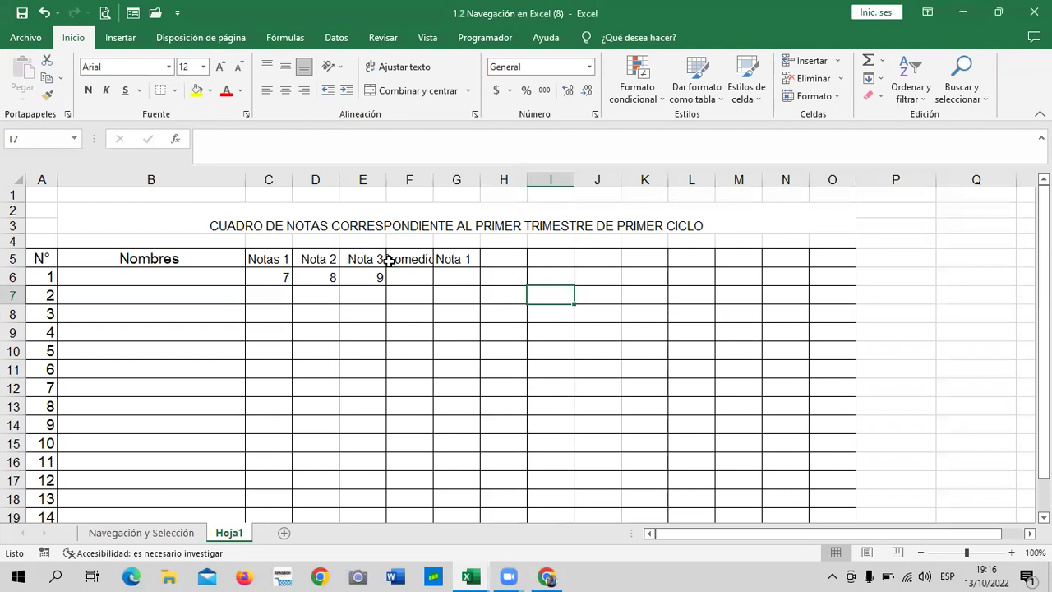
{"action": "left_click", "coordinate": [415, 259]}
{"action": "left_click", "coordinate": [503, 343]}
{"action": "left_click", "coordinate": [417, 256]}
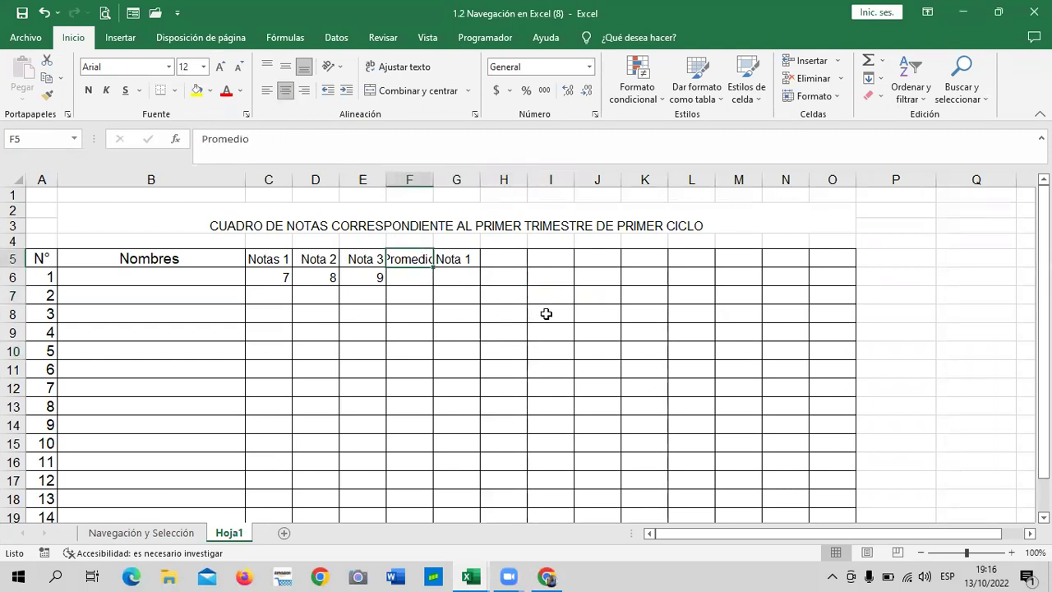
{"action": "left_click", "coordinate": [486, 331]}
{"action": "left_click", "coordinate": [406, 255]}
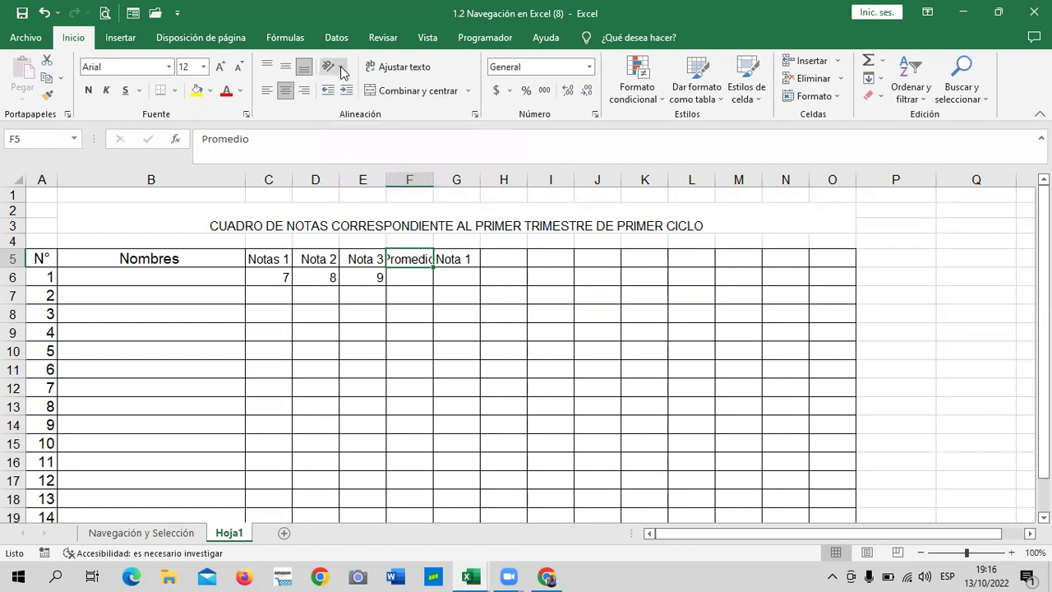
Step: Try the ascending, descending, vertical, rotate-up and rotate-down orientations on the Promedio header
{"action": "left_click", "coordinate": [342, 68]}
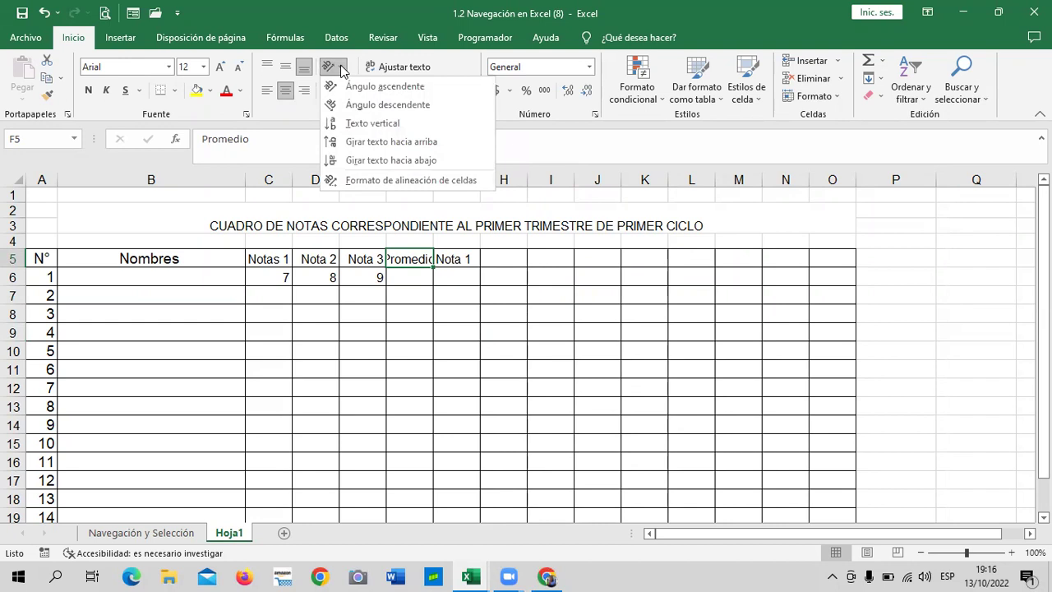
{"action": "left_click", "coordinate": [347, 88]}
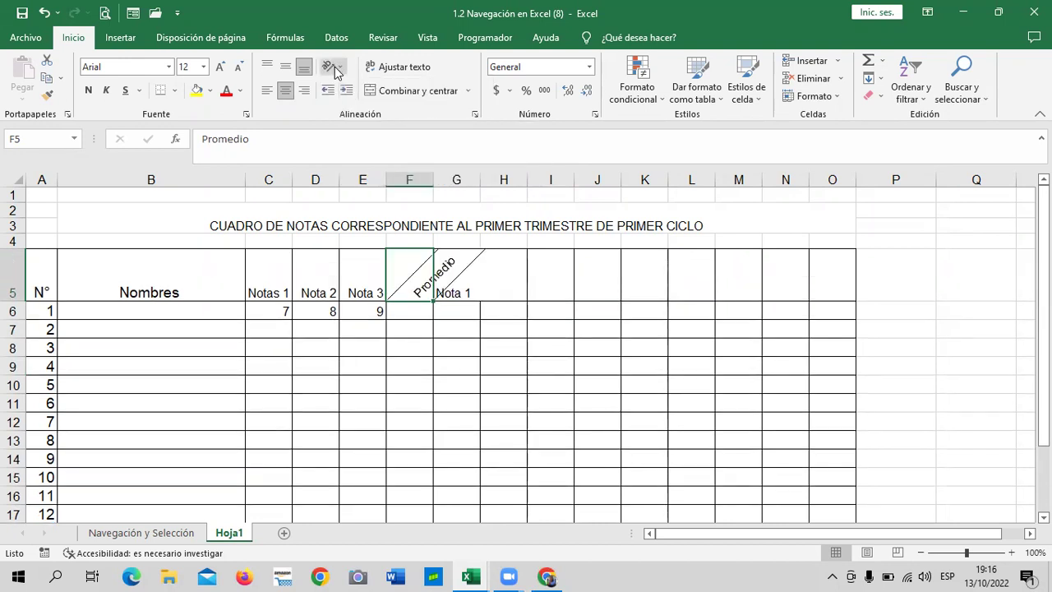
{"action": "left_click", "coordinate": [336, 67]}
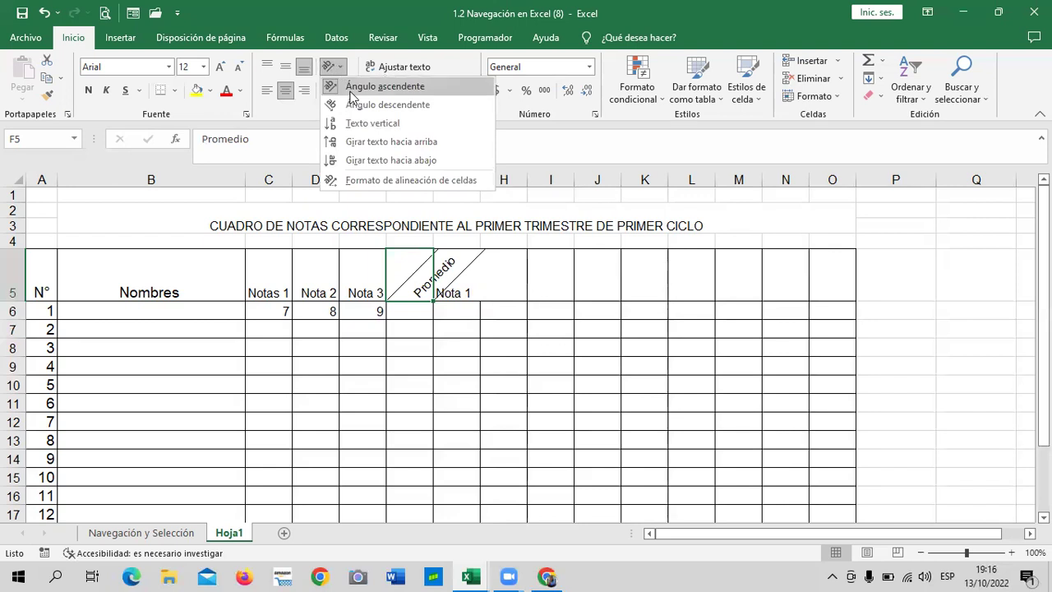
{"action": "left_click", "coordinate": [358, 106]}
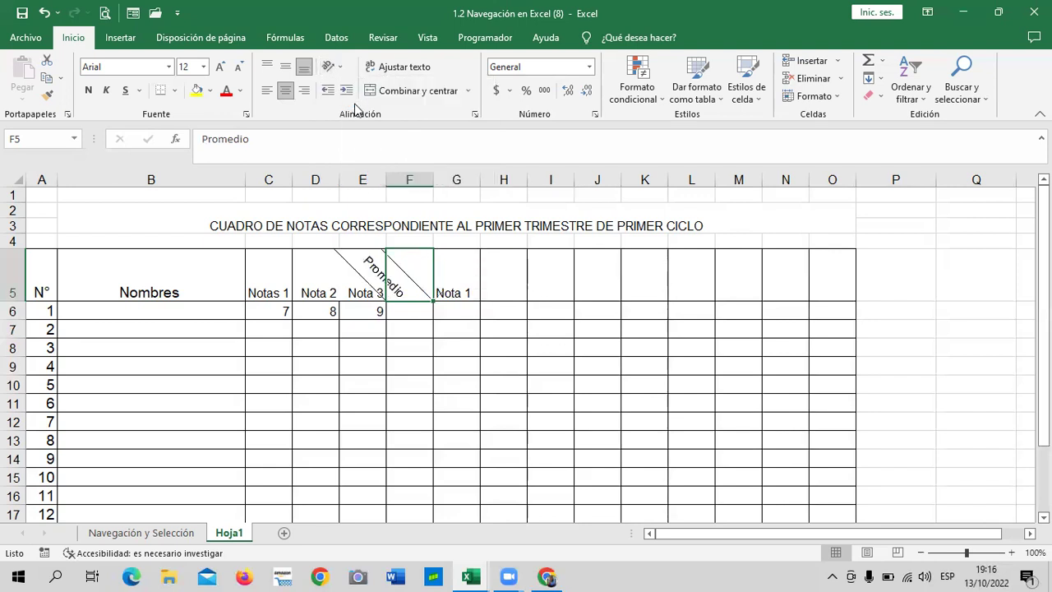
{"action": "left_click", "coordinate": [332, 68]}
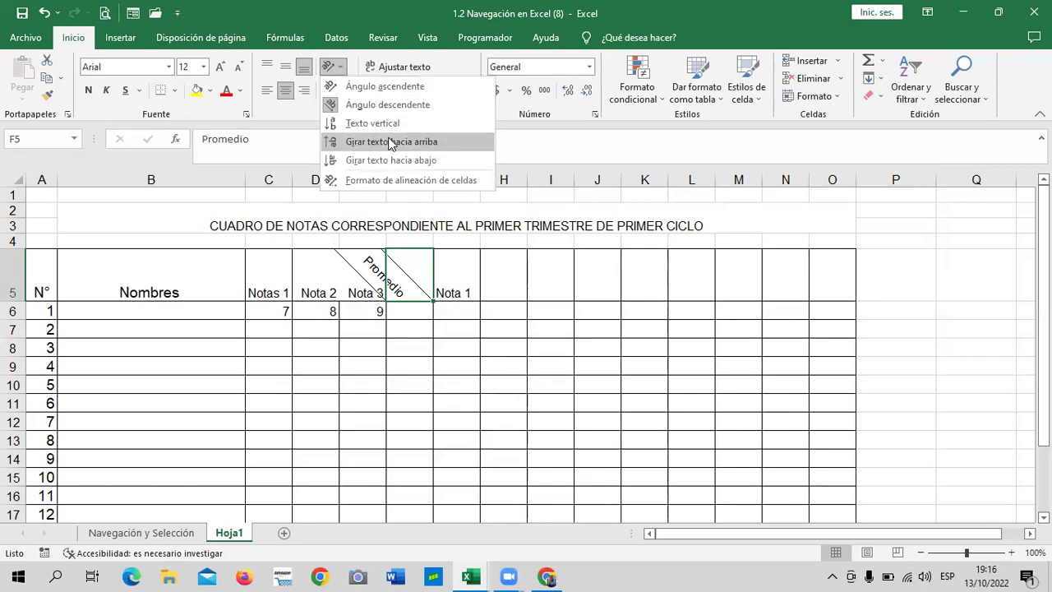
{"action": "left_click", "coordinate": [393, 123]}
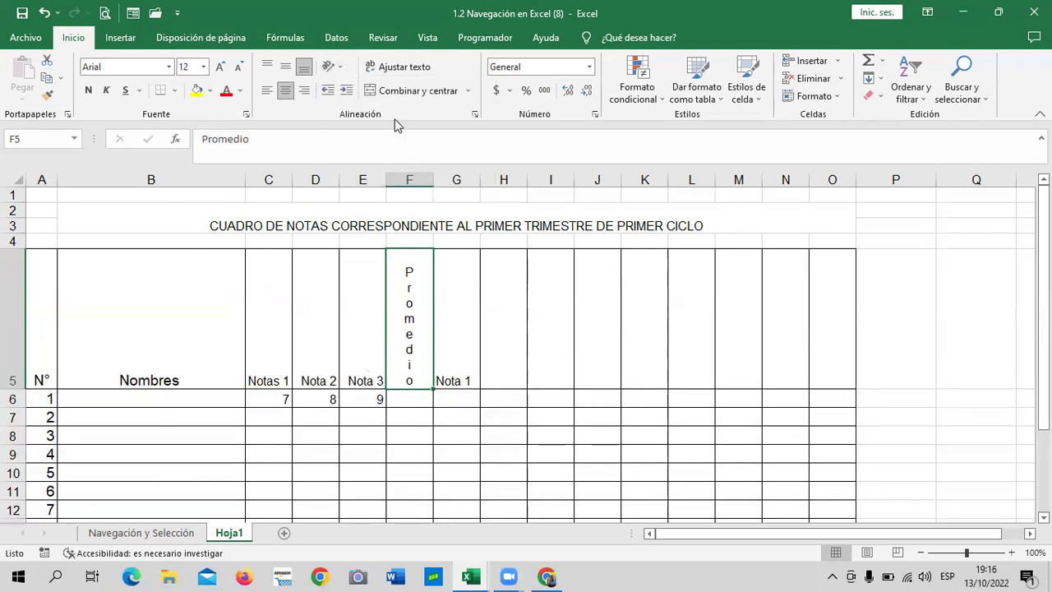
{"action": "left_click", "coordinate": [338, 69]}
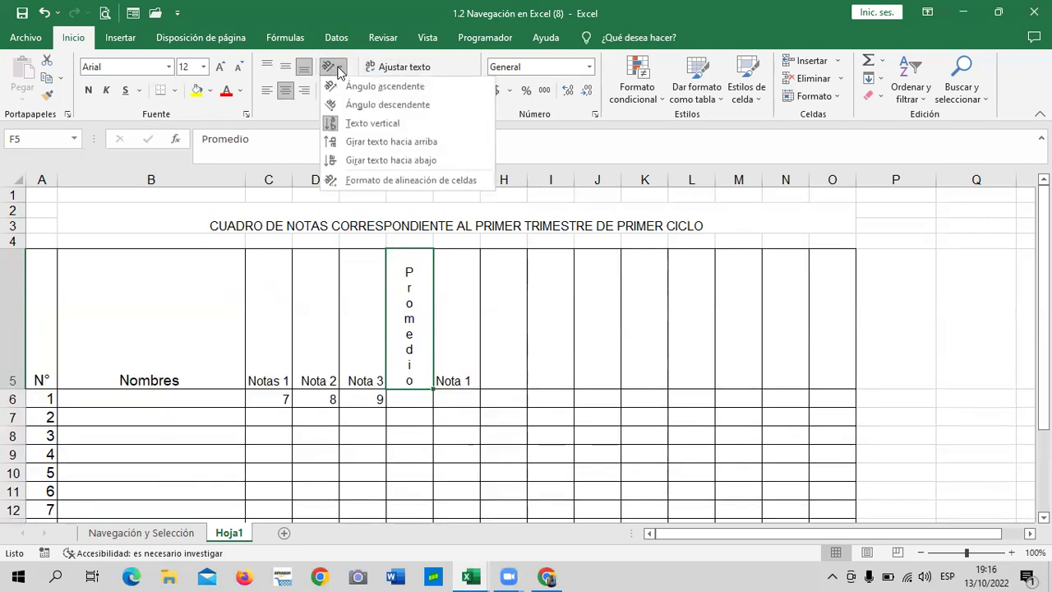
{"action": "left_click", "coordinate": [396, 141]}
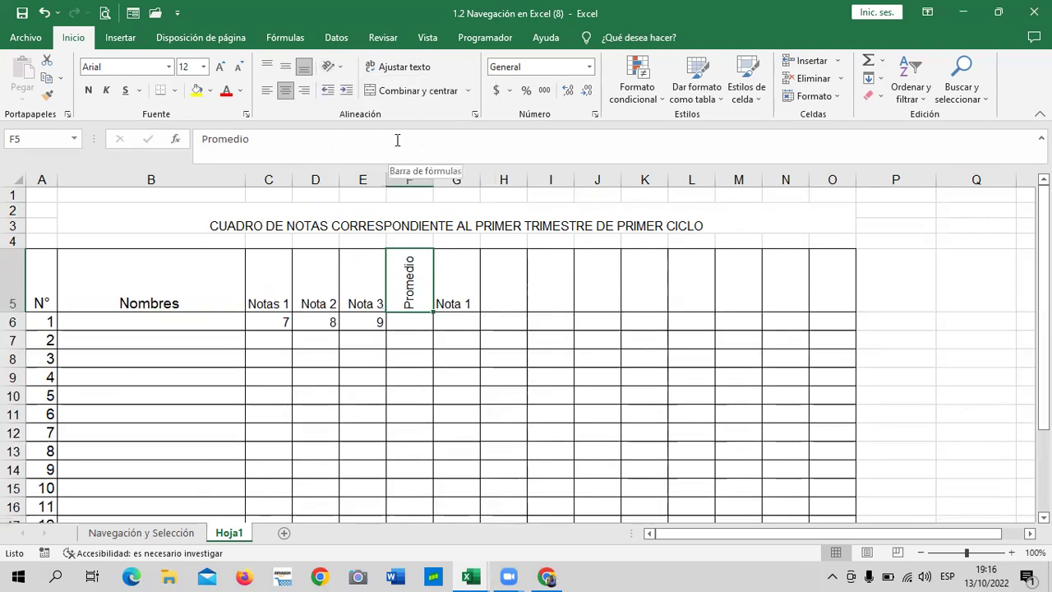
{"action": "left_click", "coordinate": [342, 69]}
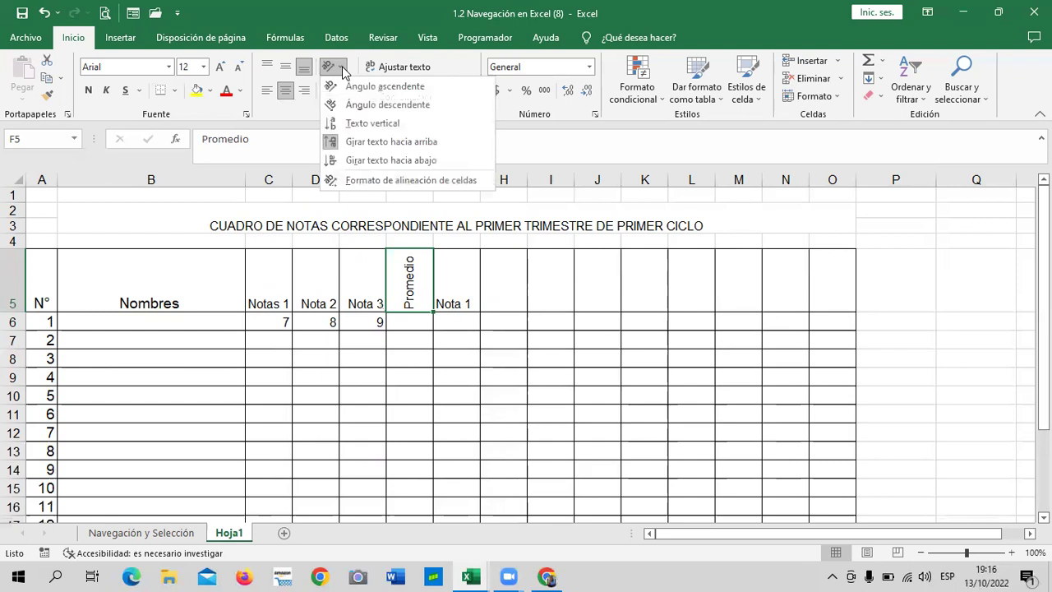
{"action": "left_click", "coordinate": [378, 161]}
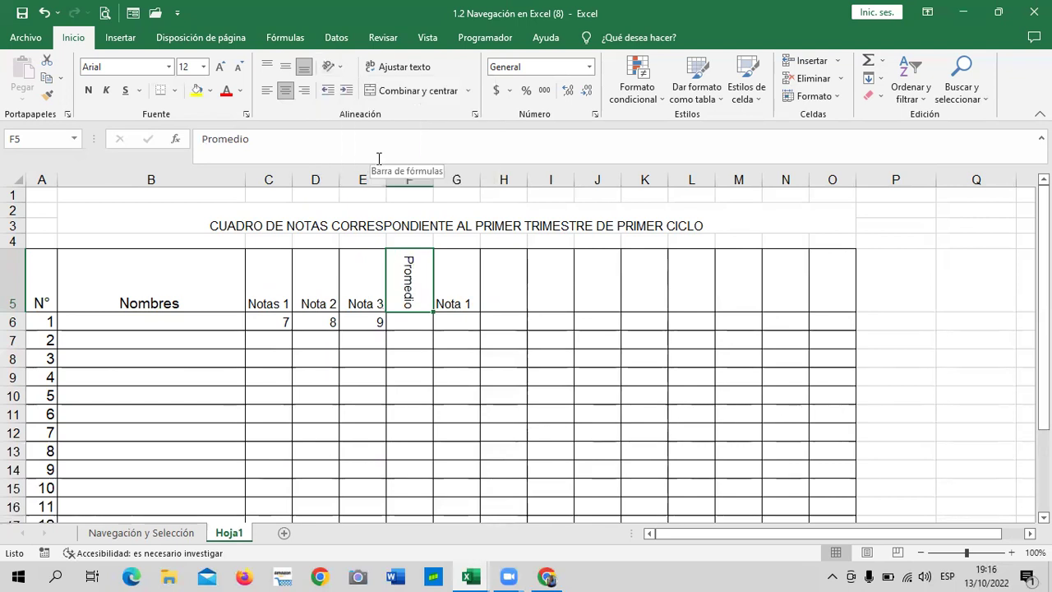
Step: Settle on Rotate Text Up so Promedio reads bottom to top
{"action": "left_click", "coordinate": [341, 69]}
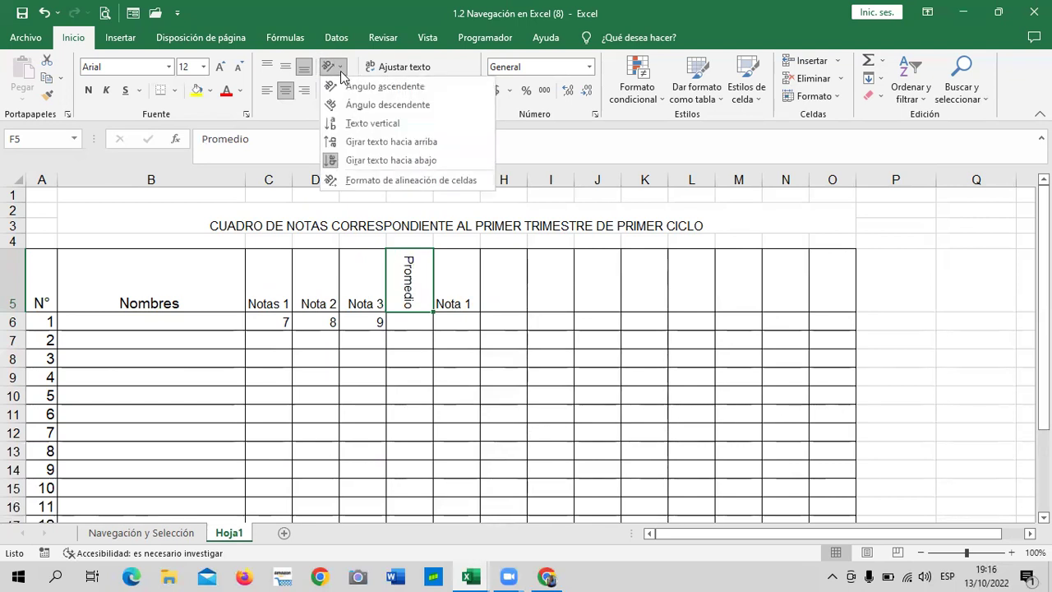
{"action": "left_click", "coordinate": [357, 142]}
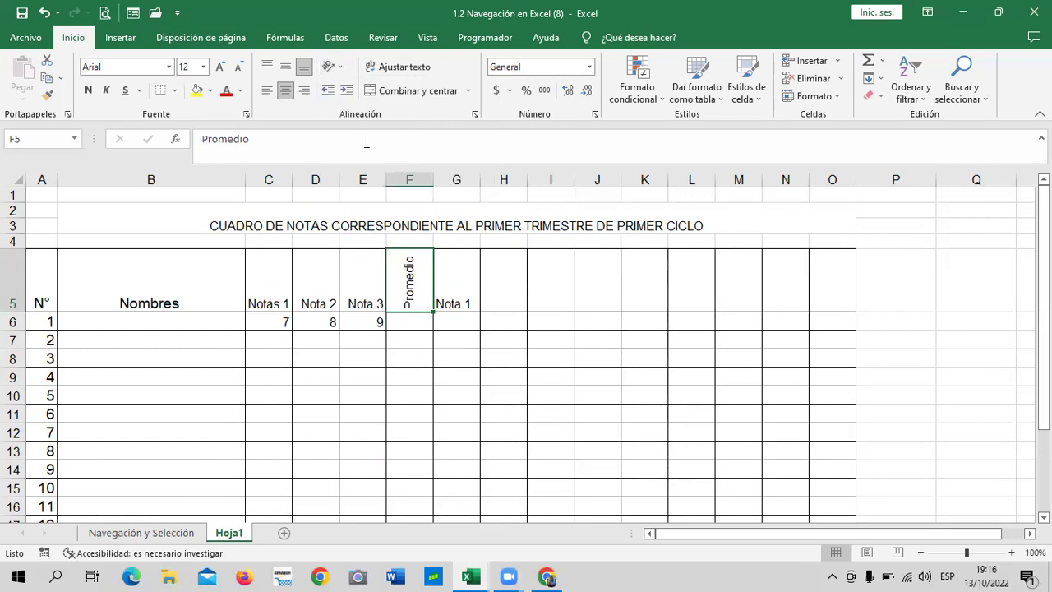
{"action": "left_click", "coordinate": [498, 395]}
{"action": "left_click", "coordinate": [408, 267]}
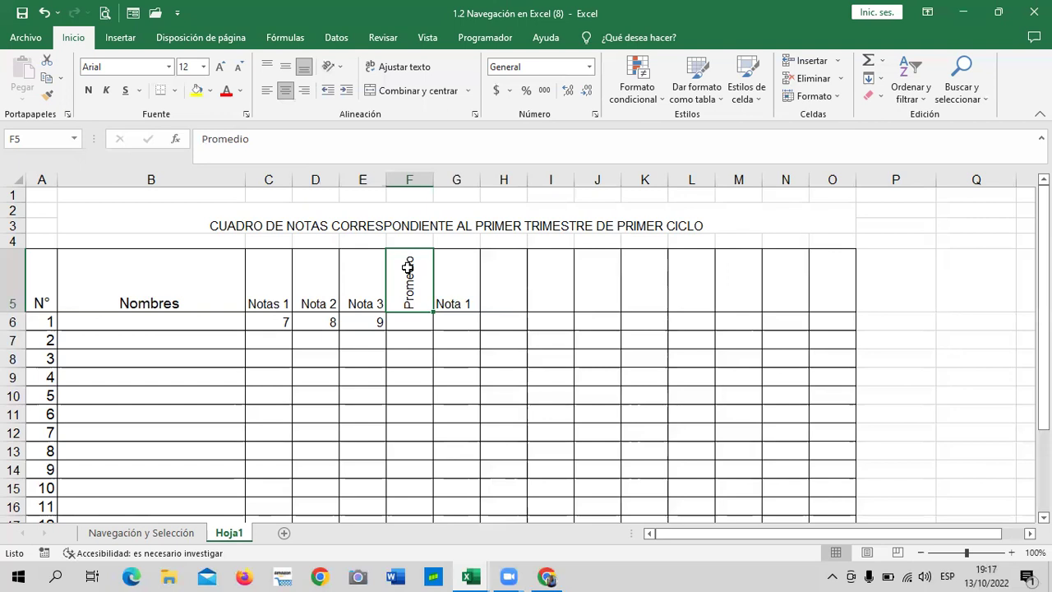
{"action": "left_click", "coordinate": [496, 391]}
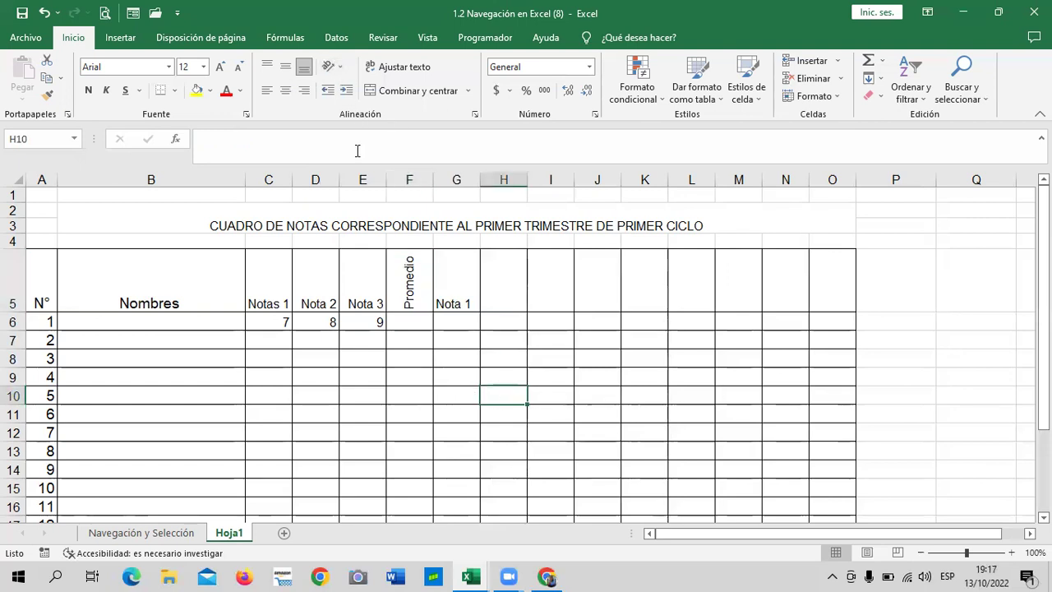
{"action": "left_click", "coordinate": [408, 271]}
{"action": "left_click", "coordinate": [333, 66]}
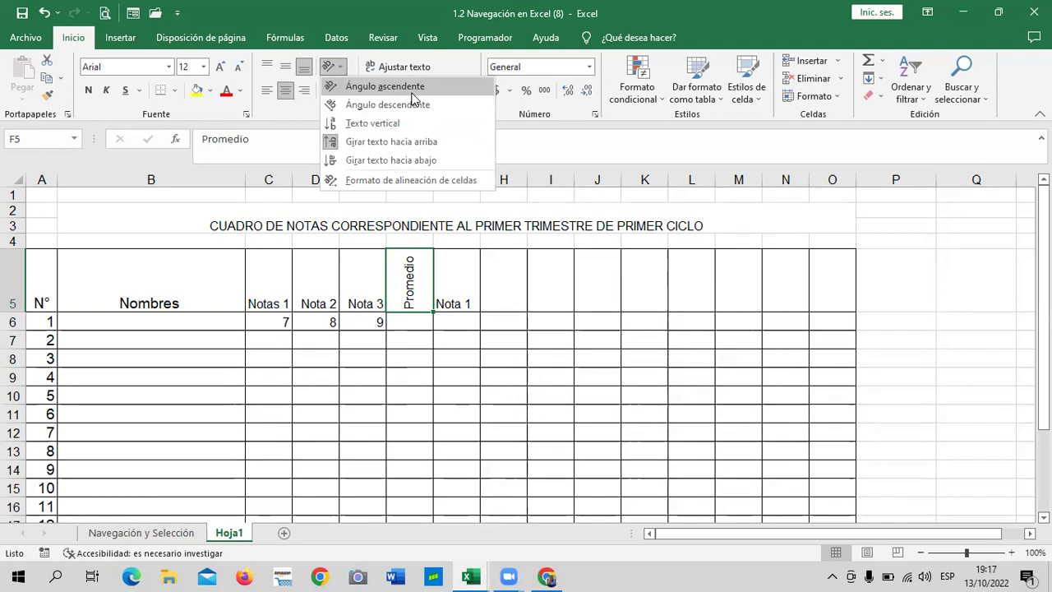
{"action": "left_click", "coordinate": [493, 407]}
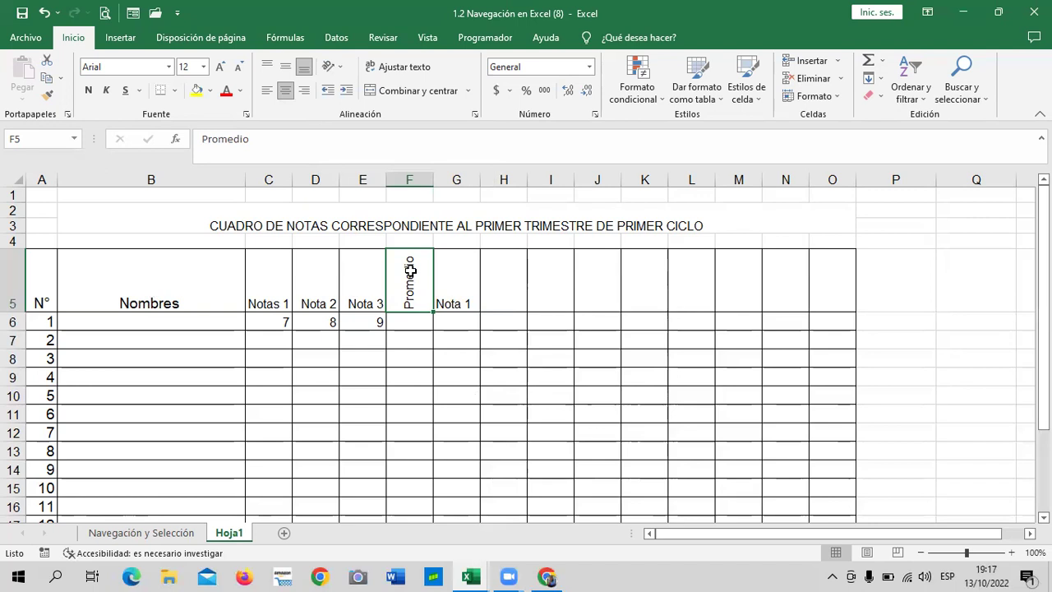
{"action": "left_click", "coordinate": [677, 282]}
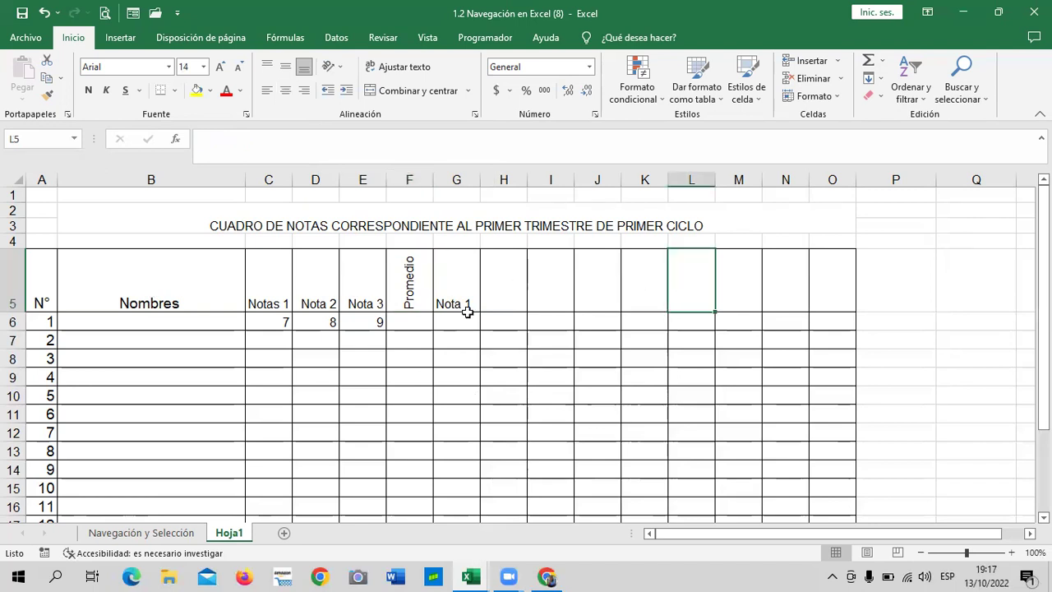
{"action": "left_click", "coordinate": [400, 276]}
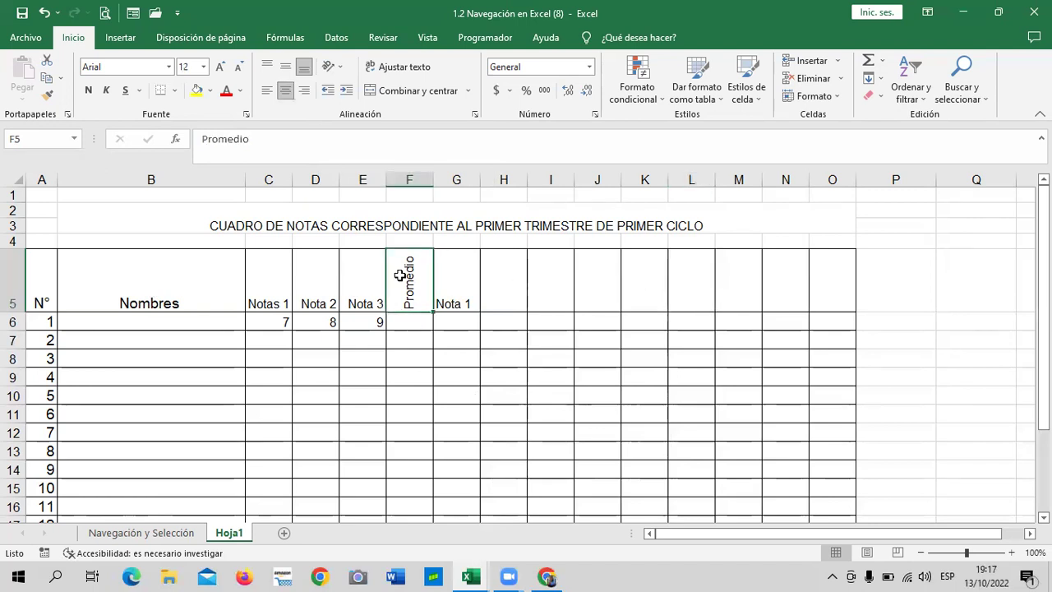
{"action": "left_click", "coordinate": [503, 375]}
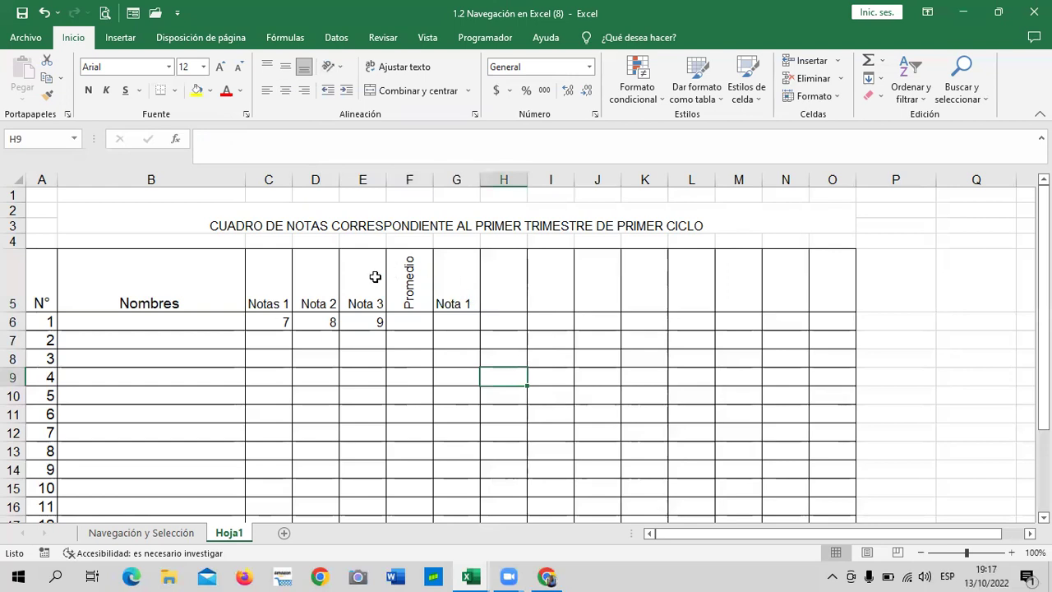
{"action": "left_click", "coordinate": [367, 372]}
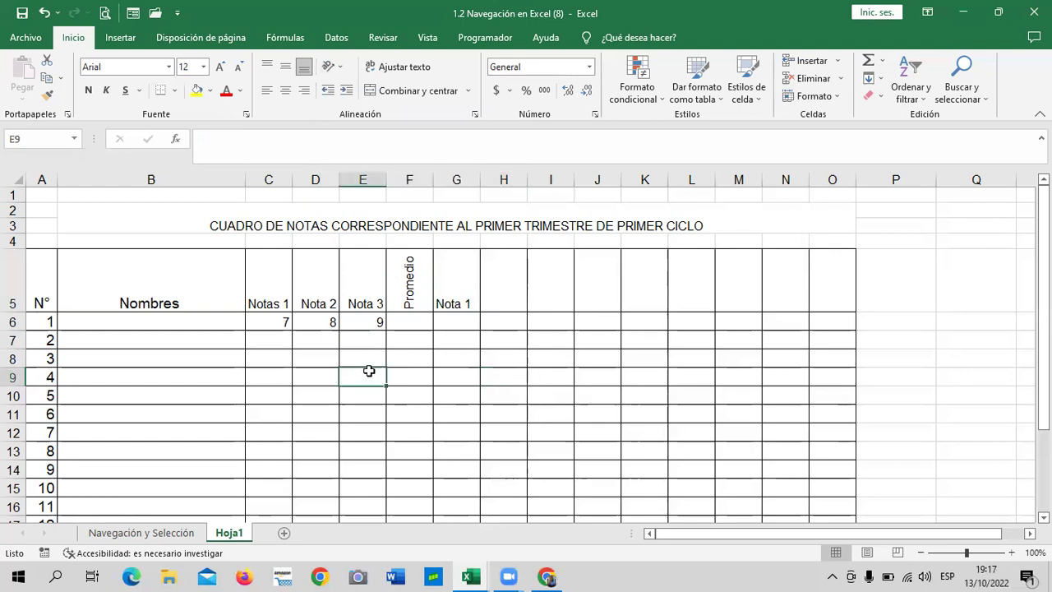
{"action": "left_click", "coordinate": [408, 271]}
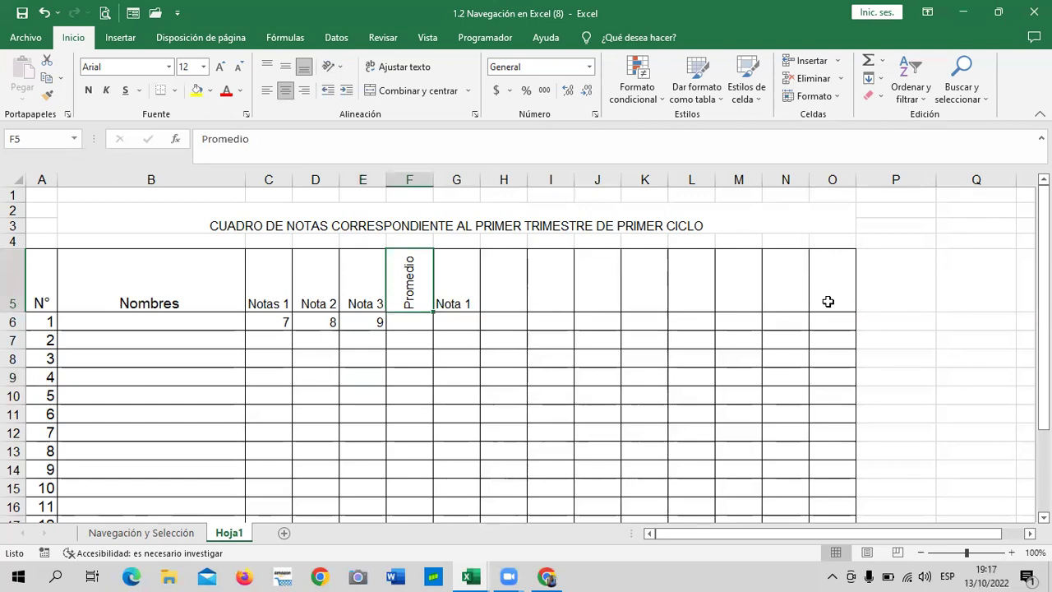
{"action": "left_click", "coordinate": [410, 369]}
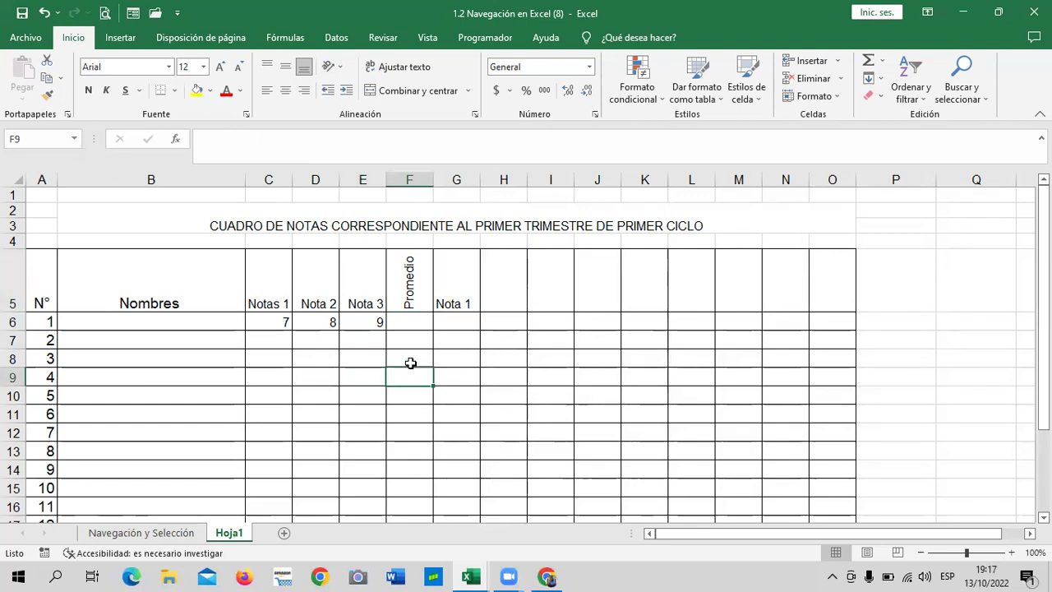
{"action": "left_click", "coordinate": [408, 275]}
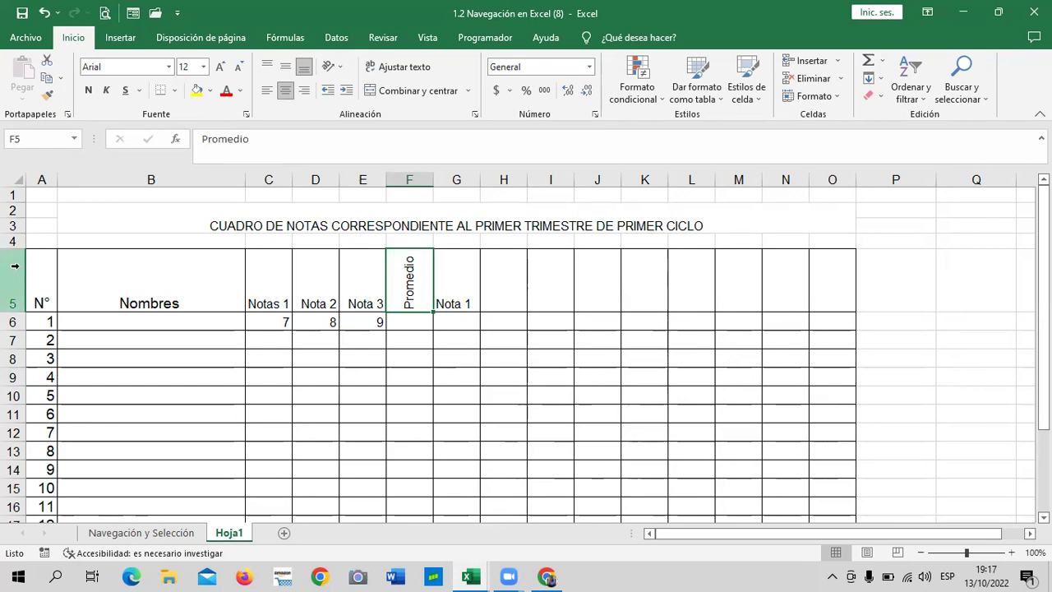
{"action": "left_click", "coordinate": [503, 415]}
{"action": "left_click", "coordinate": [409, 273]}
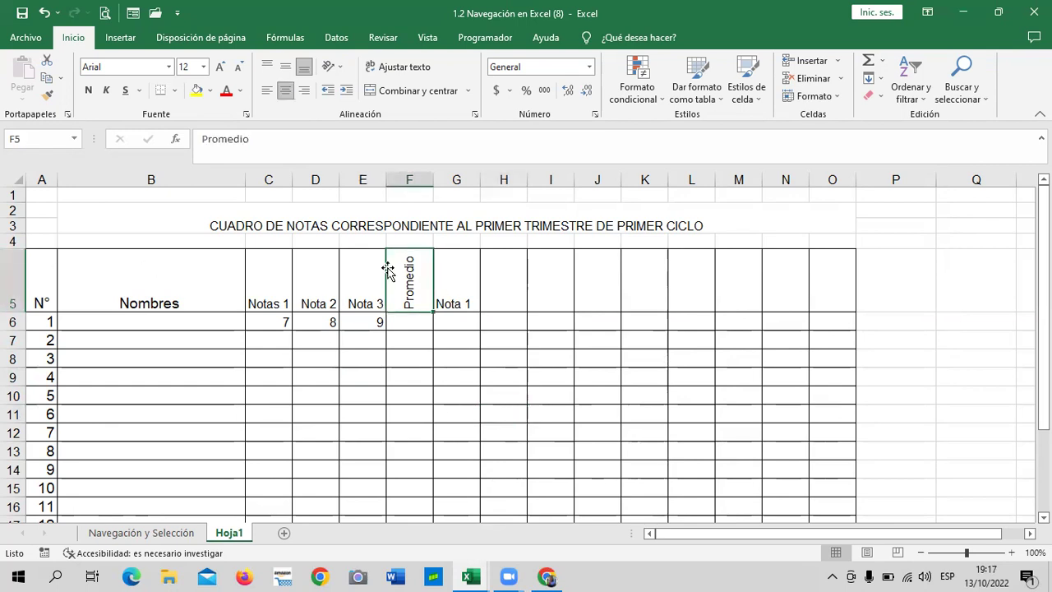
{"action": "left_click", "coordinate": [491, 386]}
{"action": "left_click", "coordinate": [410, 277]}
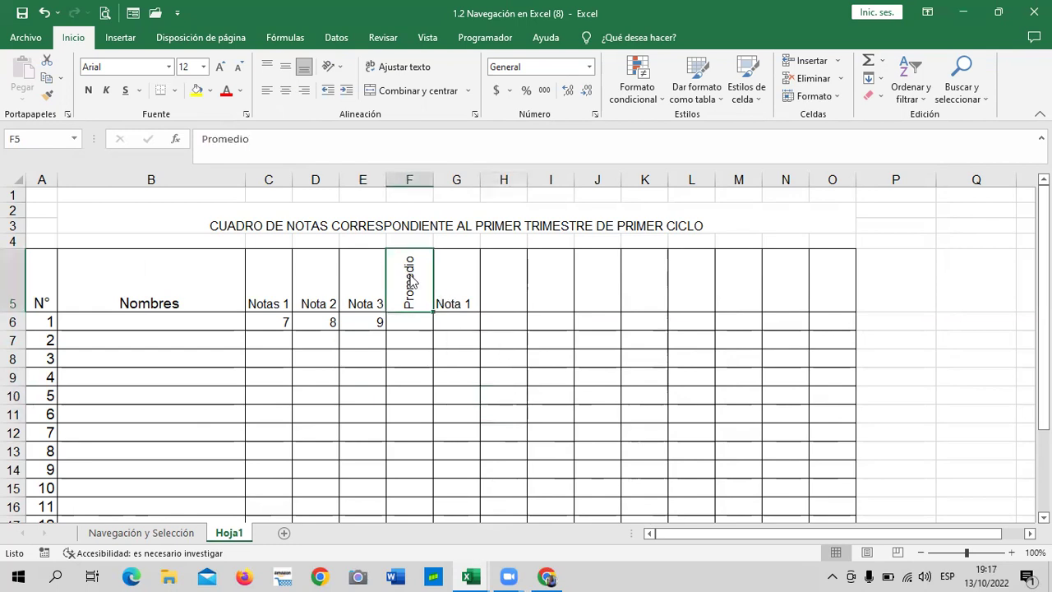
Step: Copy the vertical Promedio header from F5 and paste it into J5
{"action": "right_click", "coordinate": [412, 280]}
{"action": "left_click", "coordinate": [491, 242]}
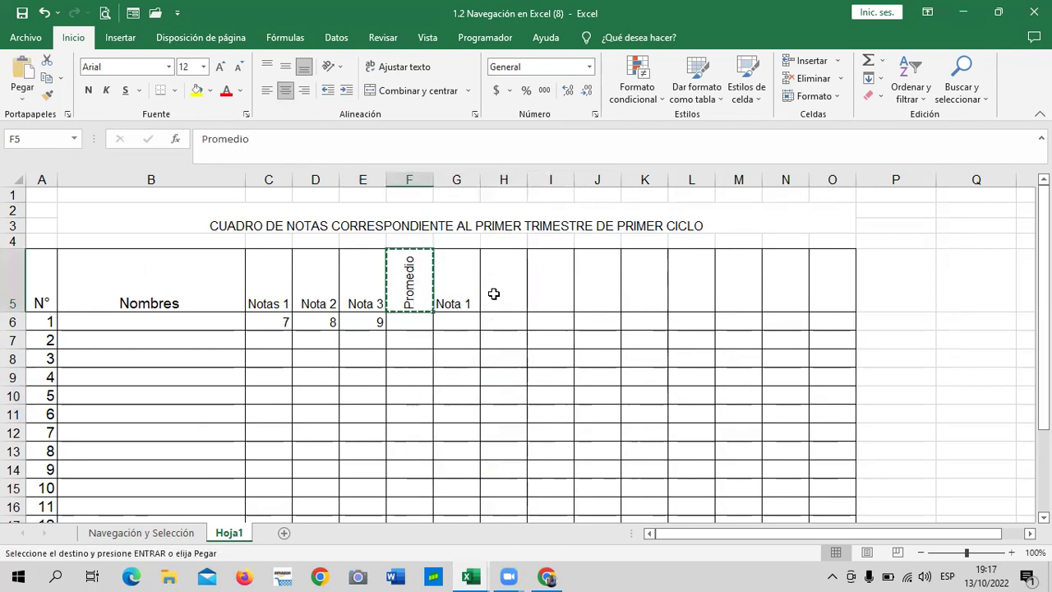
{"action": "left_click", "coordinate": [608, 289]}
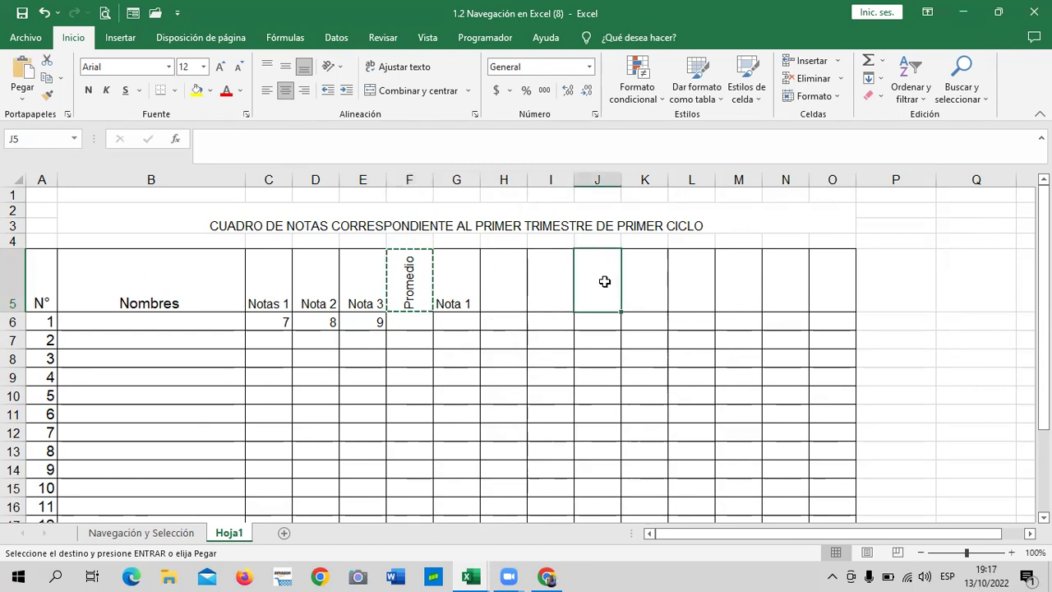
{"action": "right_click", "coordinate": [608, 280]}
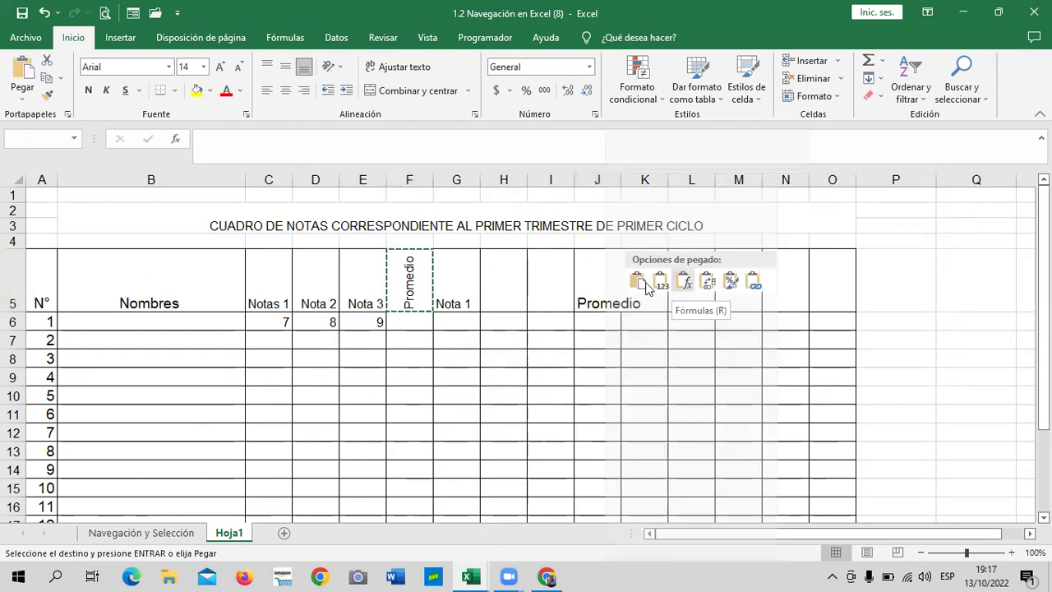
{"action": "left_click", "coordinate": [640, 282]}
{"action": "key", "text": "Escape"}
{"action": "key", "text": "Escape"}
{"action": "left_click", "coordinate": [652, 369]}
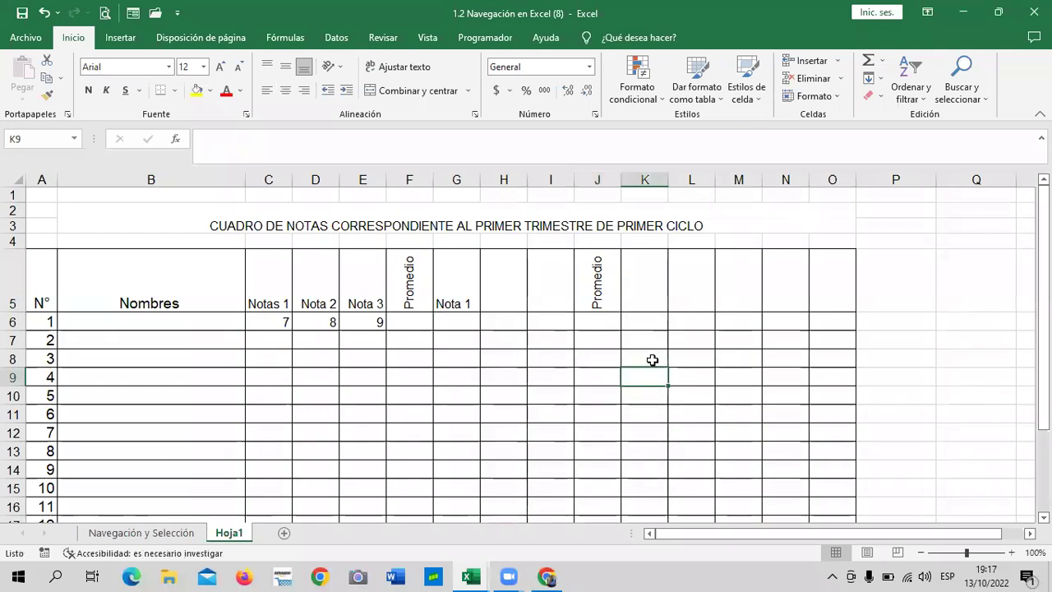
Step: Compare both headers, then reselect F5 and open Formato de celdas for it
{"action": "left_click", "coordinate": [413, 274]}
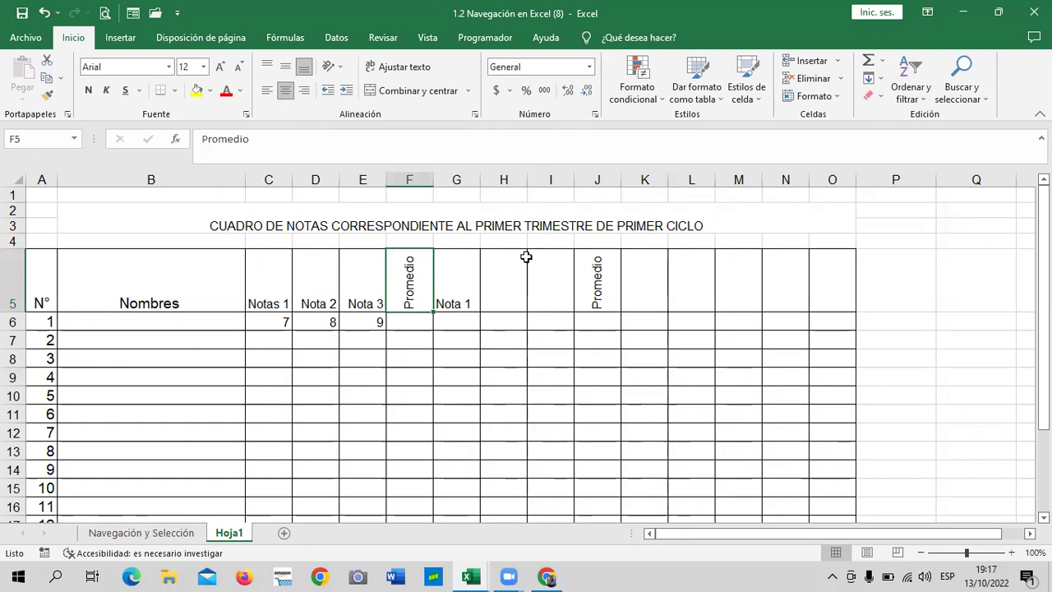
{"action": "left_click", "coordinate": [597, 269]}
{"action": "left_click_drag", "start_coordinate": [474, 383], "coordinate": [469, 395]}
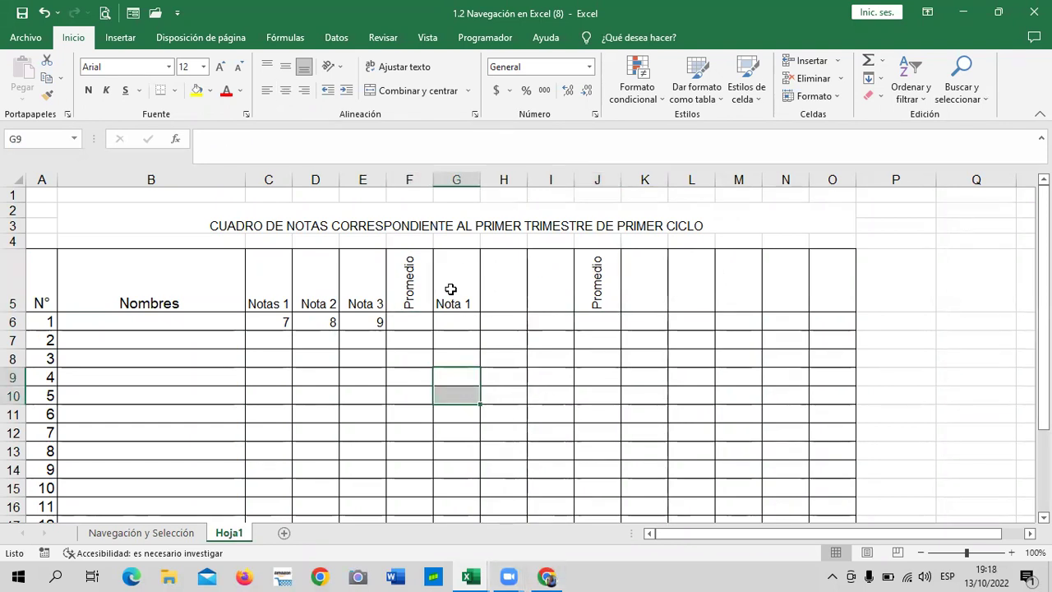
{"action": "left_click", "coordinate": [448, 413]}
{"action": "left_click", "coordinate": [597, 280]}
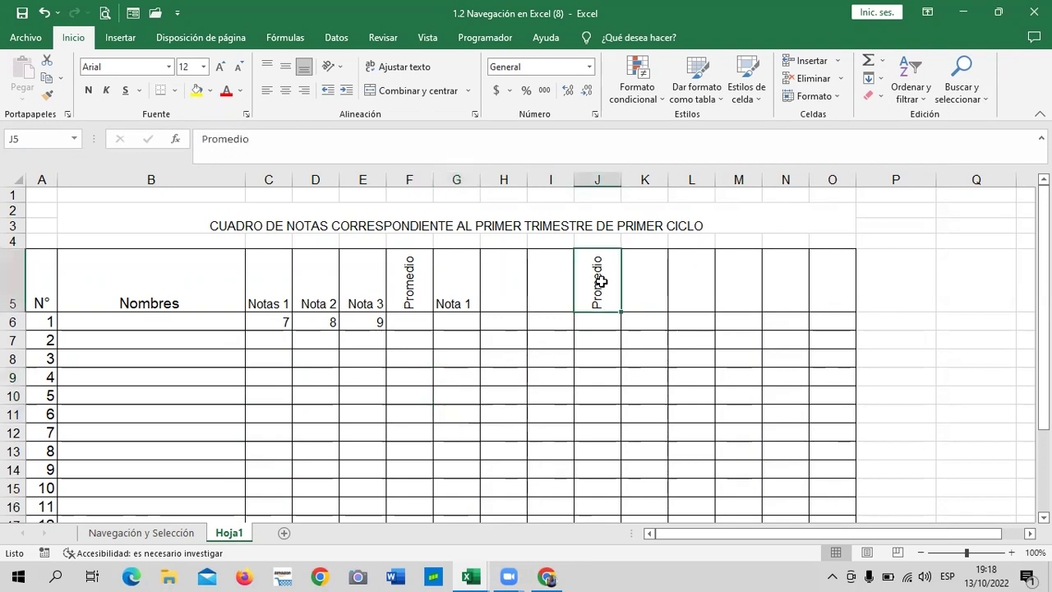
{"action": "left_click", "coordinate": [368, 397]}
{"action": "left_click", "coordinate": [417, 273]}
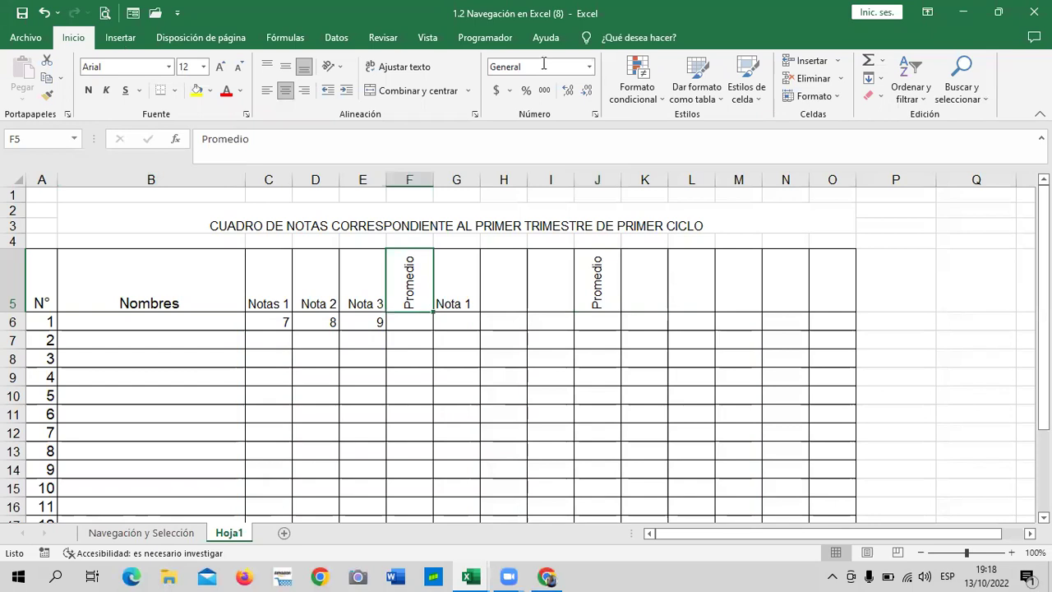
{"action": "left_click", "coordinate": [491, 397]}
{"action": "left_click", "coordinate": [410, 401]}
{"action": "left_click", "coordinate": [414, 301]}
{"action": "left_click", "coordinate": [594, 114]}
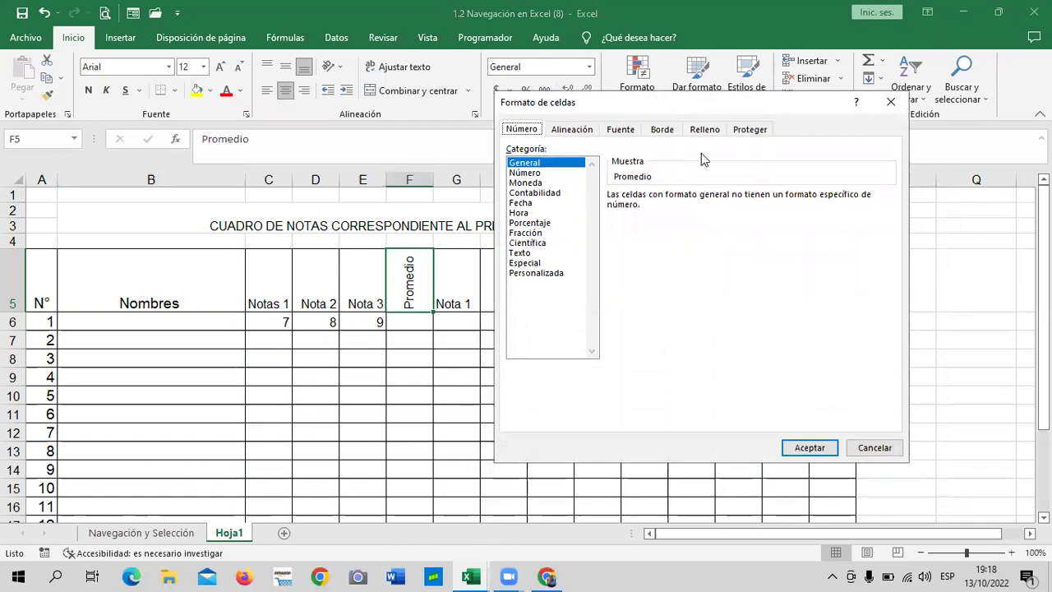
Step: Set F5's text orientation to 0 degrees on the Alineación tab after trying 45 and 15 degrees
{"action": "left_click_drag", "start_coordinate": [757, 108], "coordinate": [769, 103]}
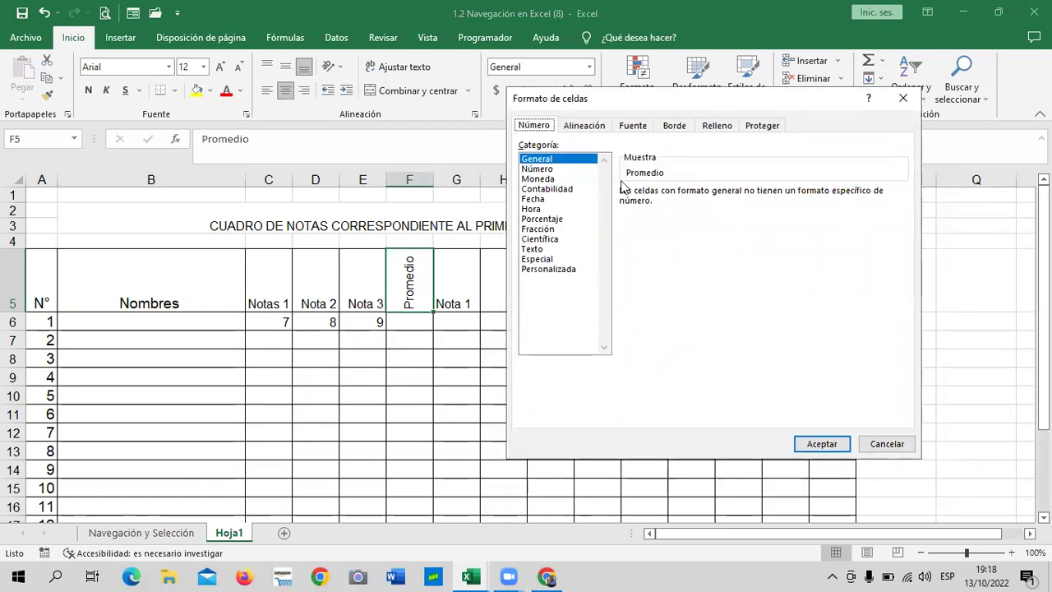
{"action": "left_click", "coordinate": [596, 128]}
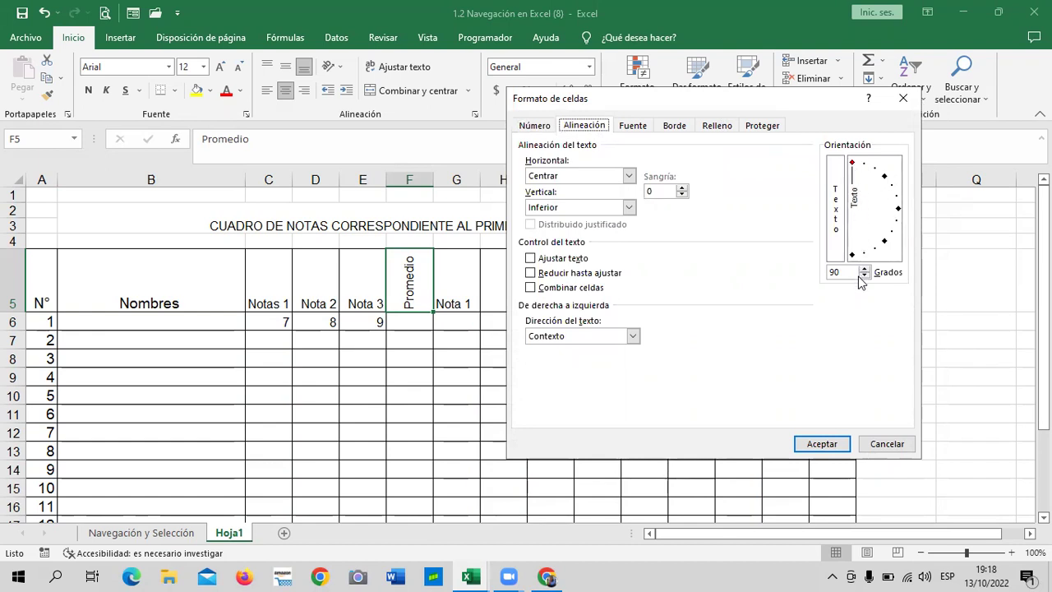
{"action": "left_click", "coordinate": [898, 208]}
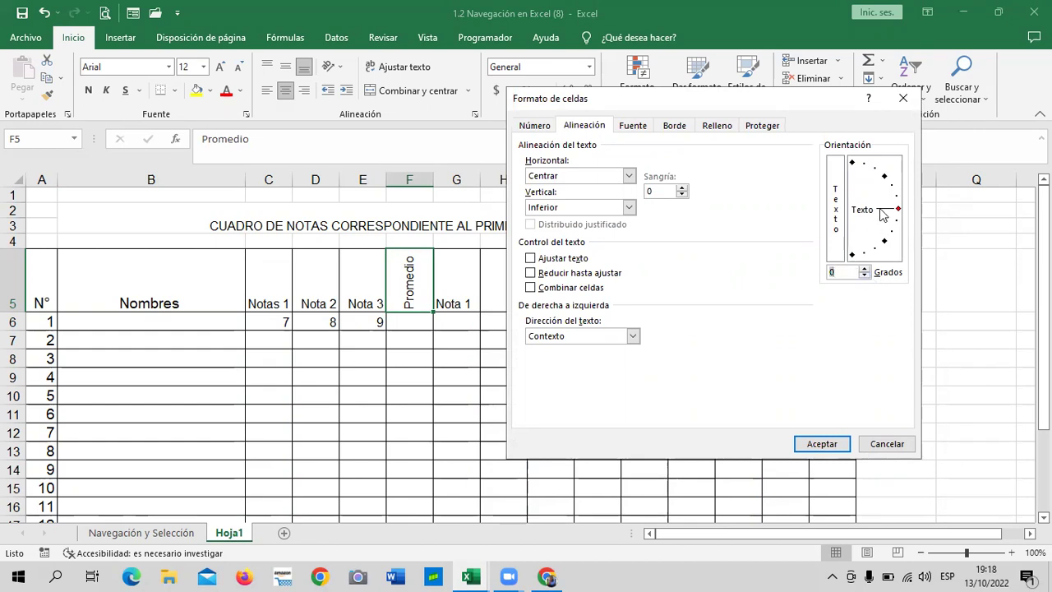
{"action": "left_click", "coordinate": [884, 178]}
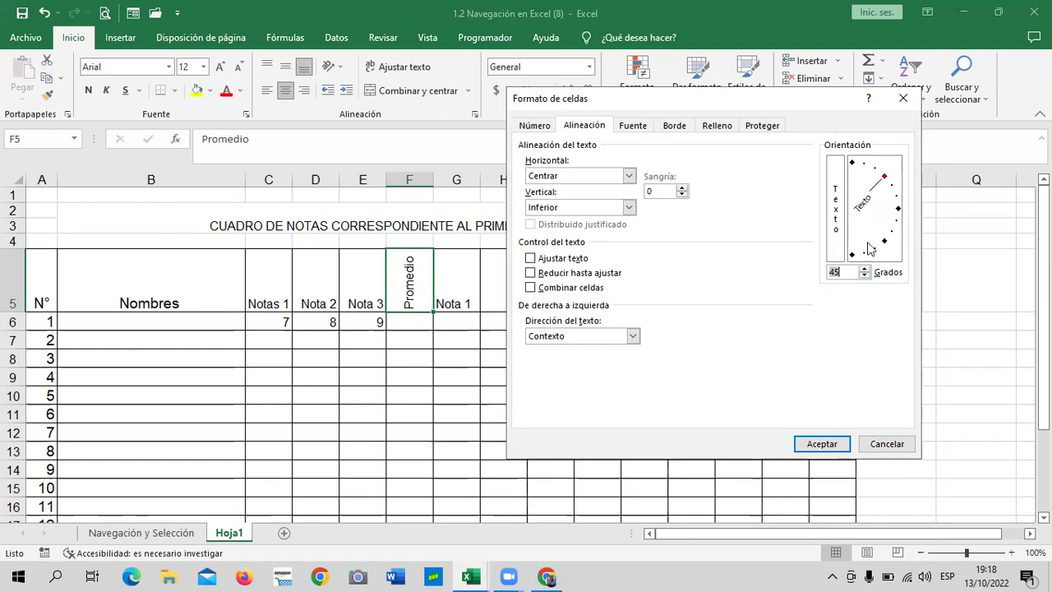
{"action": "left_click", "coordinate": [896, 202]}
{"action": "left_click", "coordinate": [898, 209]}
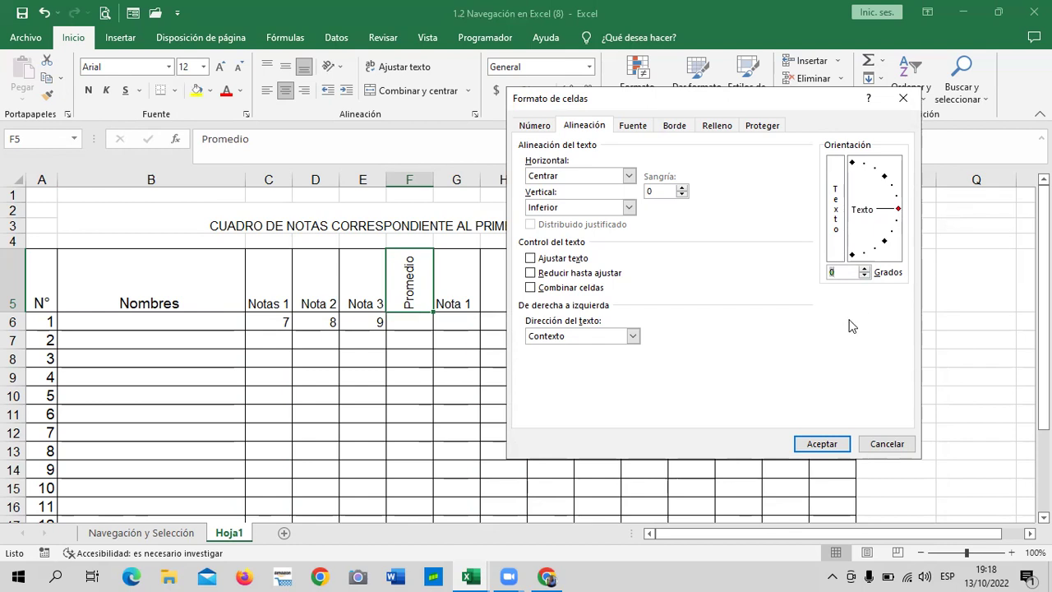
{"action": "left_click", "coordinate": [817, 445]}
Step: Apply the horizontal Promedio in F5 and undo the vertical copy in J5
{"action": "left_click", "coordinate": [603, 391]}
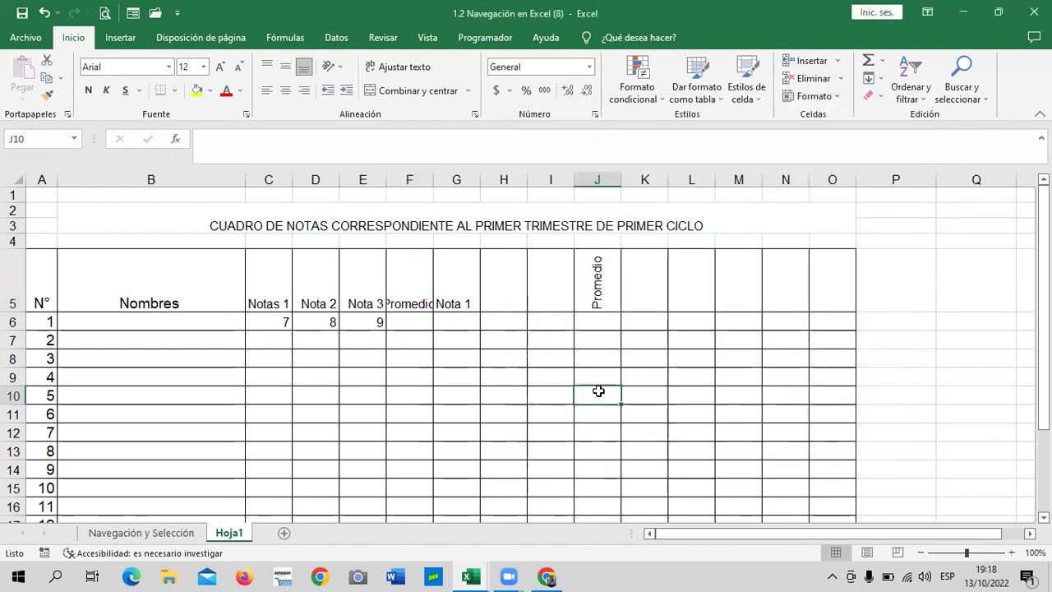
{"action": "left_click", "coordinate": [415, 271]}
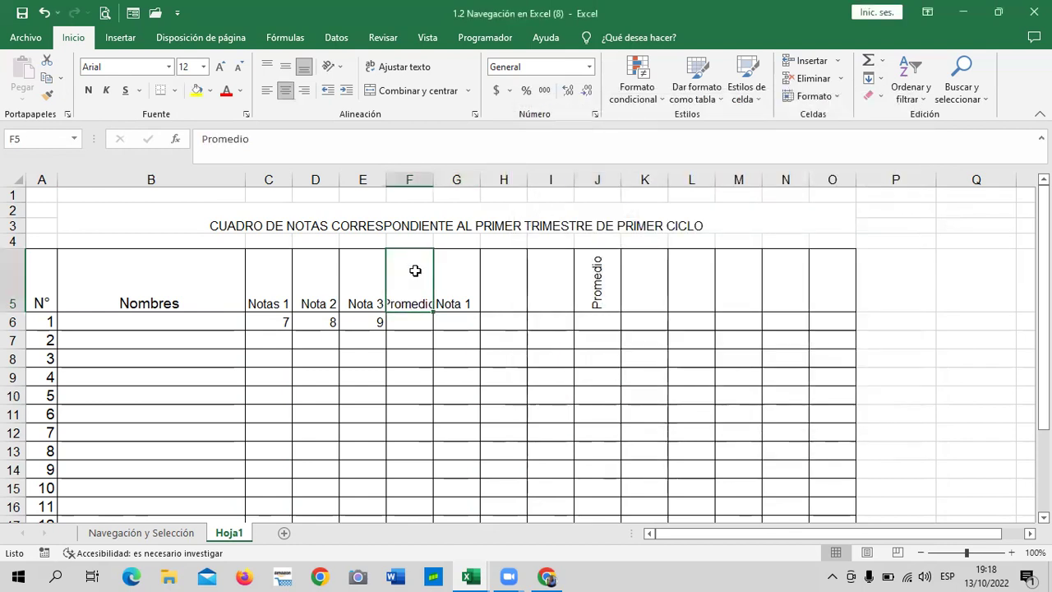
{"action": "left_click", "coordinate": [562, 409]}
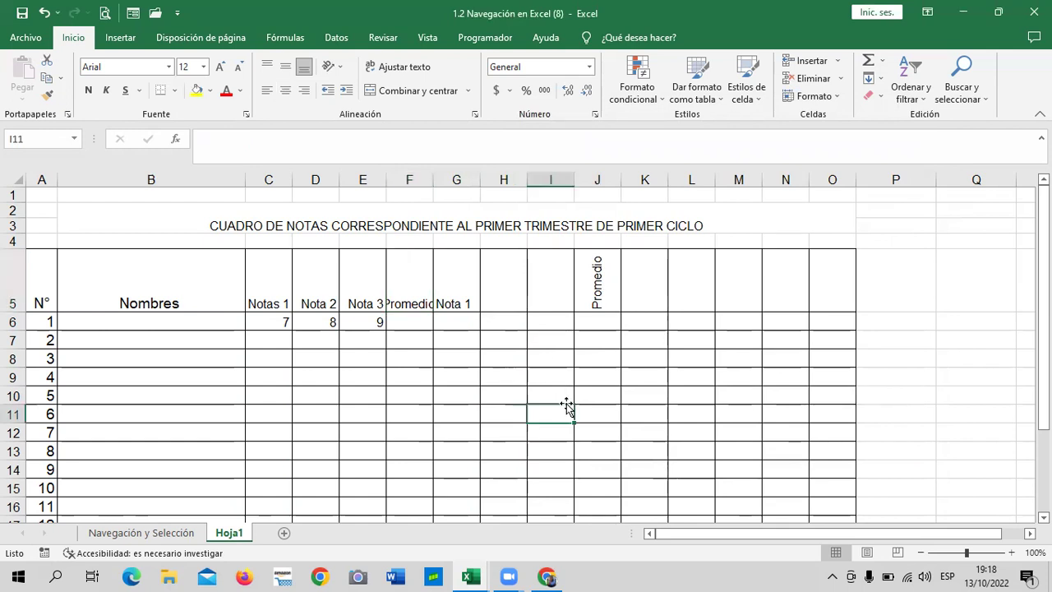
{"action": "left_click", "coordinate": [598, 290]}
{"action": "left_click", "coordinate": [416, 280]}
{"action": "left_click", "coordinate": [463, 410]}
{"action": "left_click", "coordinate": [420, 284]}
{"action": "left_click", "coordinate": [598, 281]}
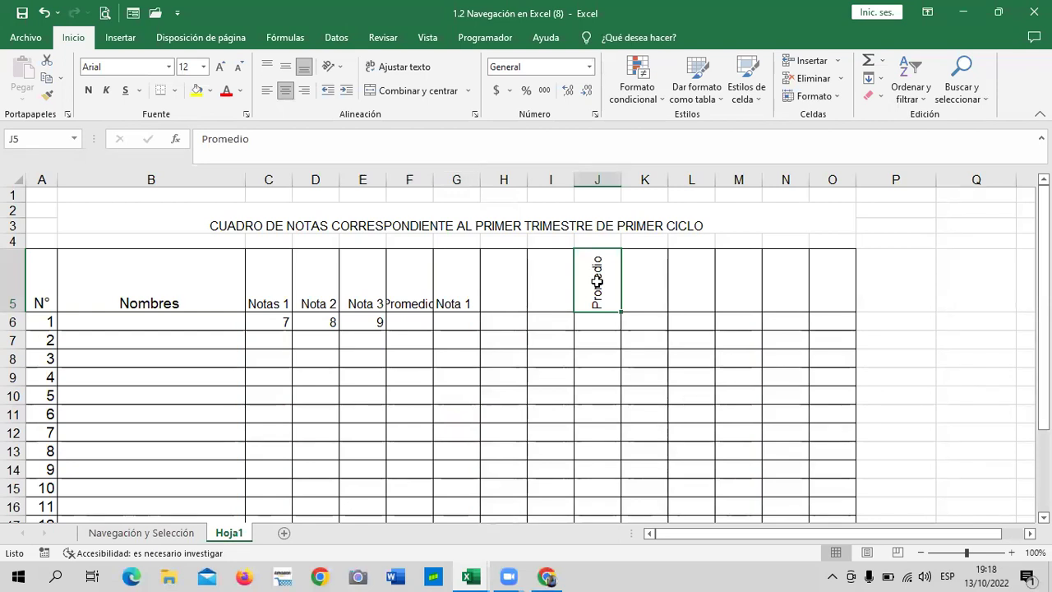
{"action": "key", "text": "ctrl+z"}
{"action": "left_click", "coordinate": [559, 345]}
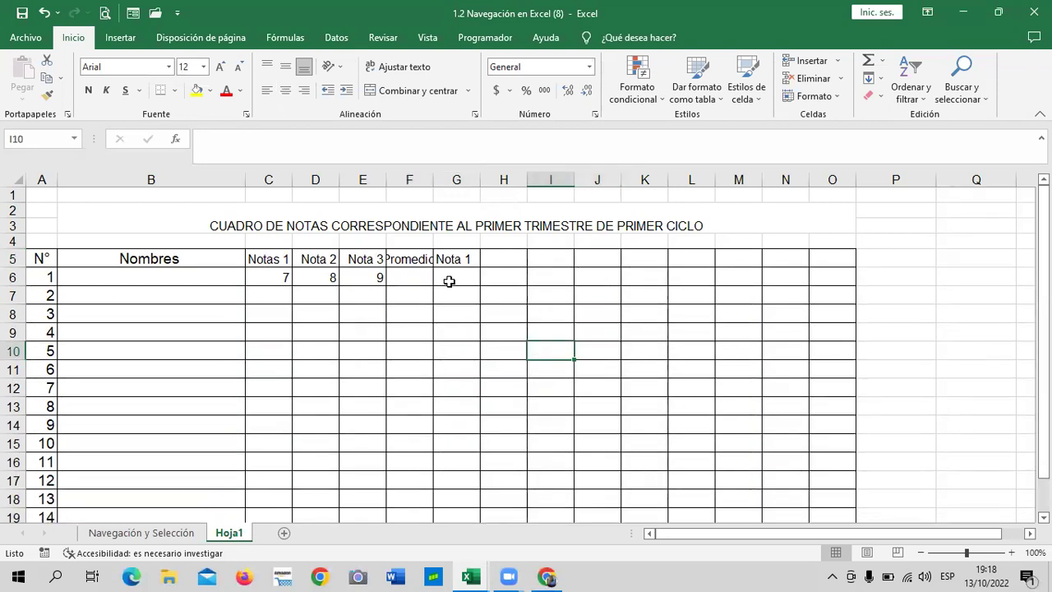
Step: Copy the horizontal Promedio header from F5 into J5, then return to the course page
{"action": "left_click", "coordinate": [393, 252]}
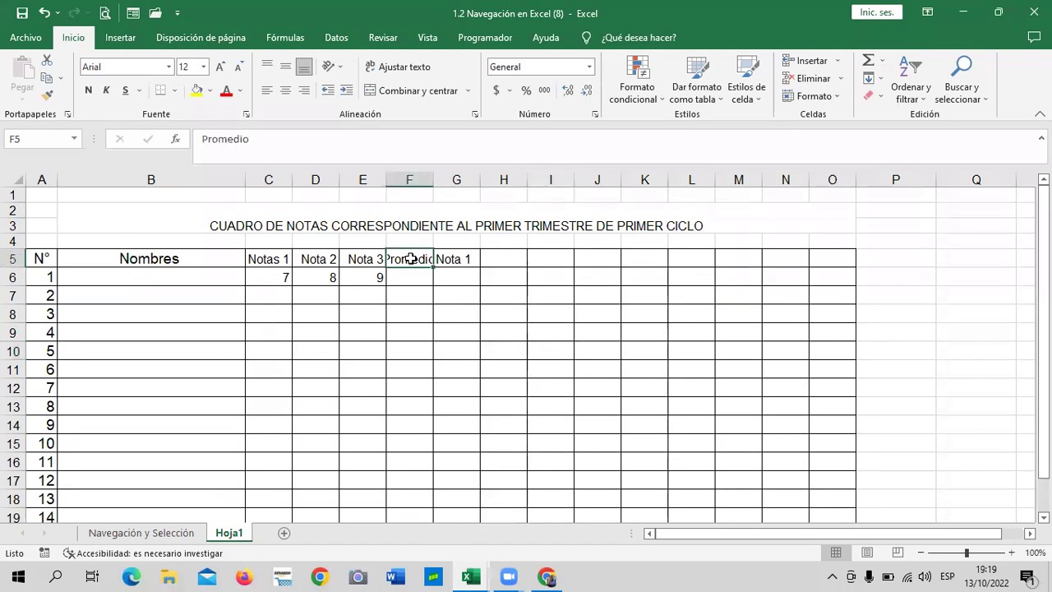
{"action": "right_click", "coordinate": [411, 261]}
{"action": "left_click", "coordinate": [450, 241]}
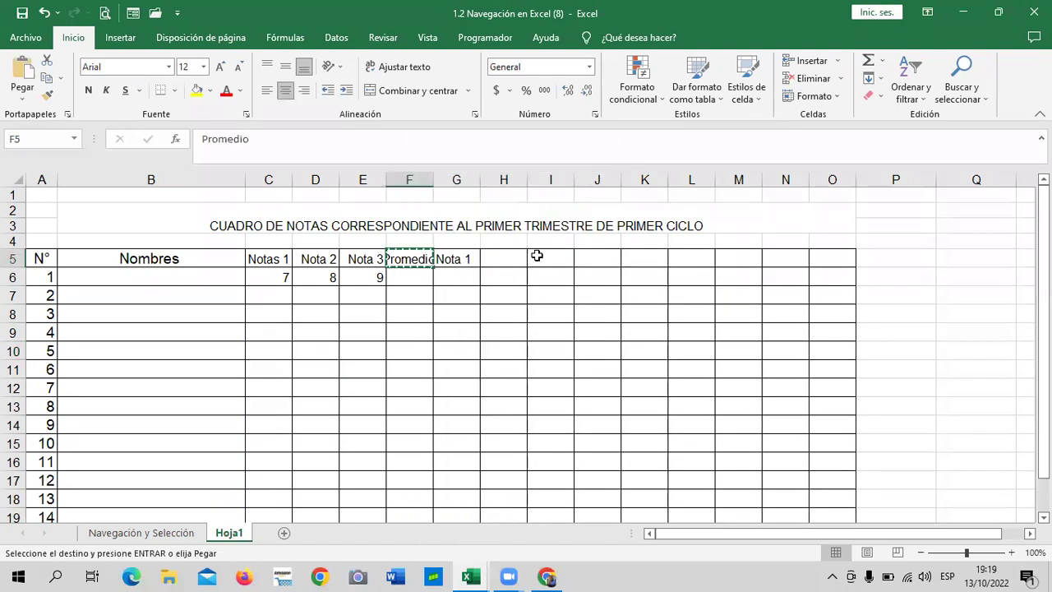
{"action": "right_click", "coordinate": [592, 257]}
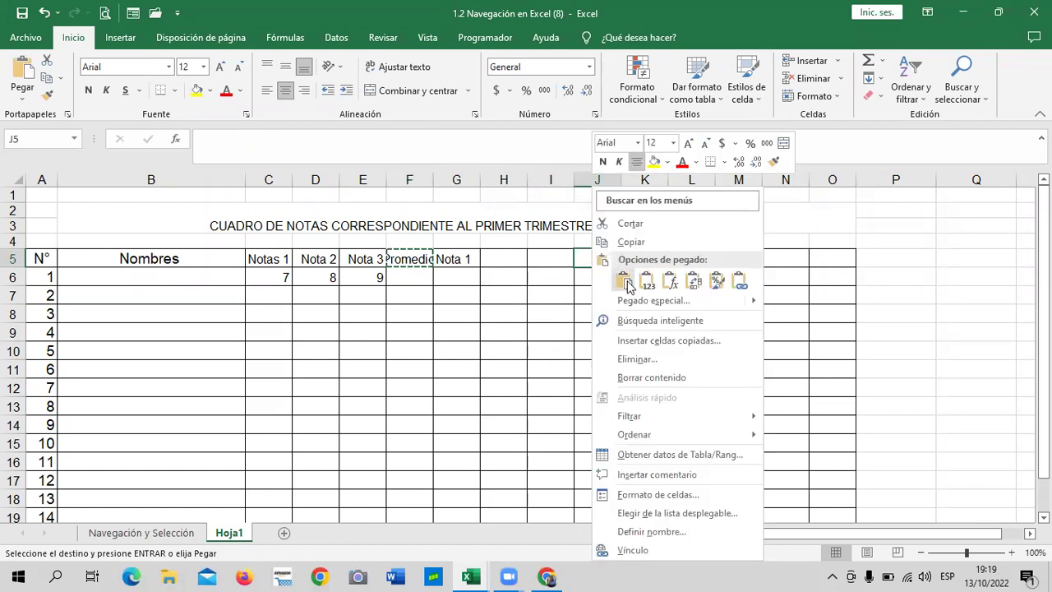
{"action": "left_click", "coordinate": [624, 281]}
{"action": "left_click", "coordinate": [603, 358]}
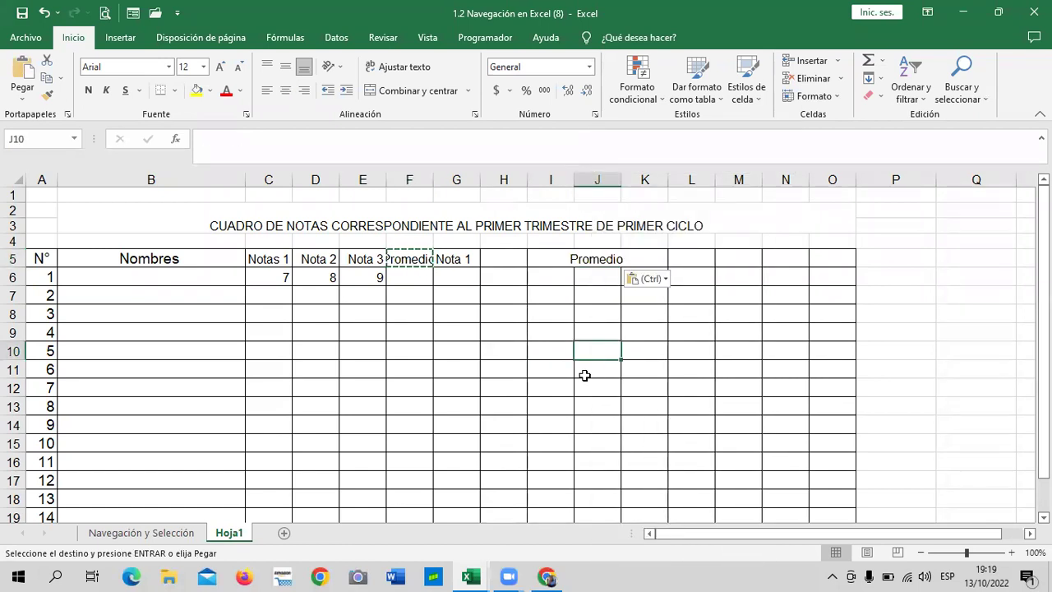
{"action": "key", "text": "Escape"}
{"action": "left_click", "coordinate": [583, 375]}
{"action": "left_click", "coordinate": [627, 261]}
{"action": "left_click", "coordinate": [594, 259]}
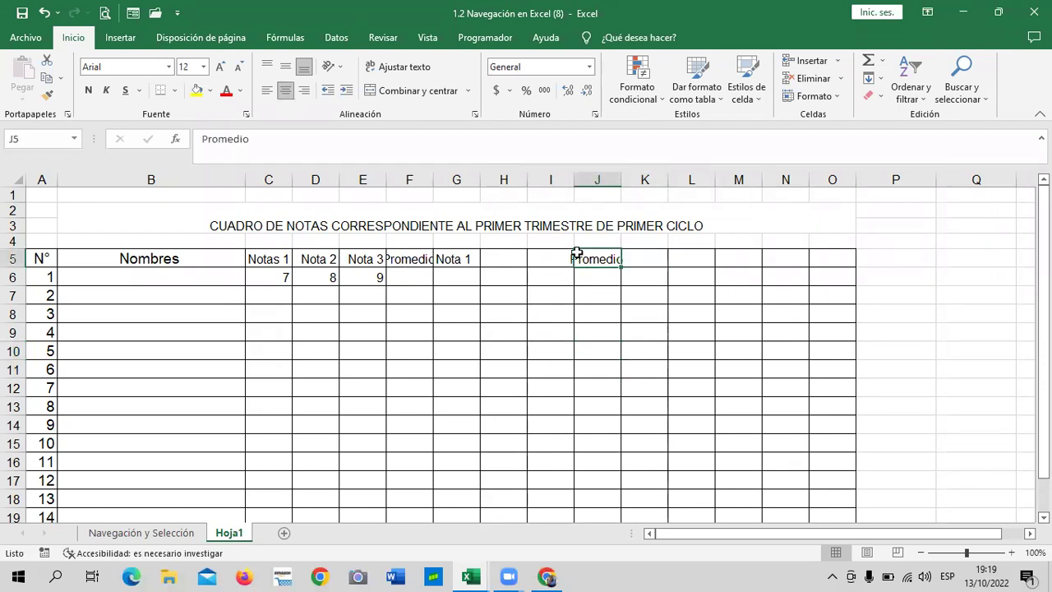
{"action": "left_click", "coordinate": [545, 371]}
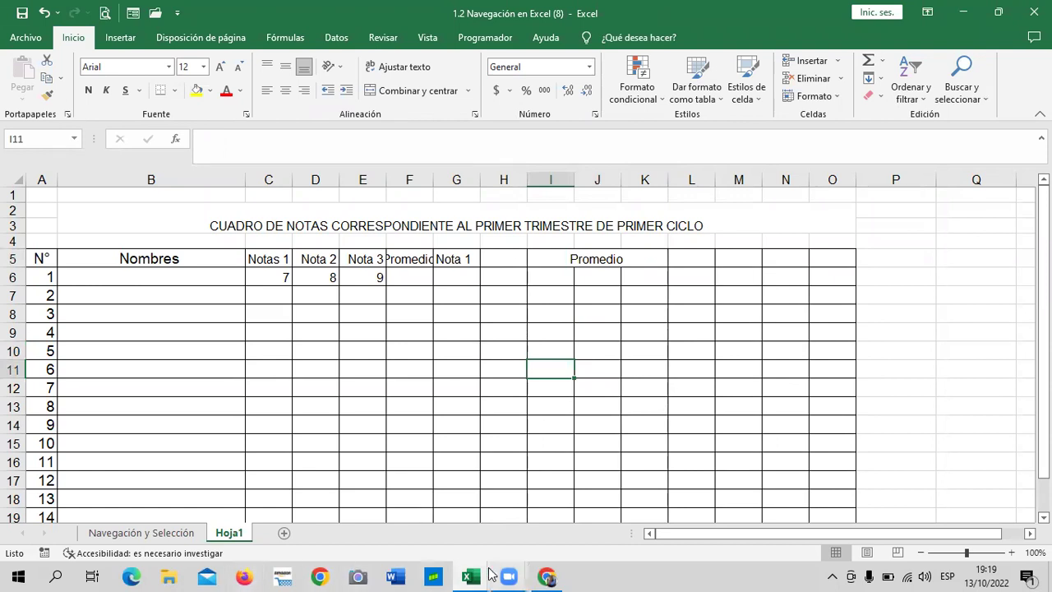
{"action": "left_click", "coordinate": [546, 575]}
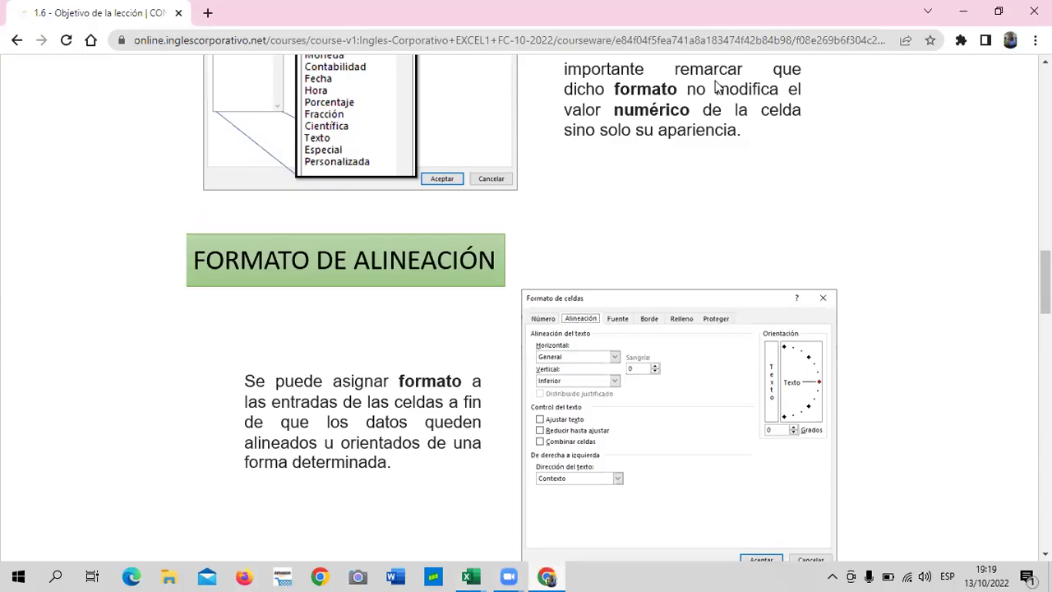
Step: Scroll past Formato de alineación until Formato de borde explains cells have no default borders
{"action": "scroll", "coordinate": [665, 368], "scroll_direction": "down", "scroll_amount": 1}
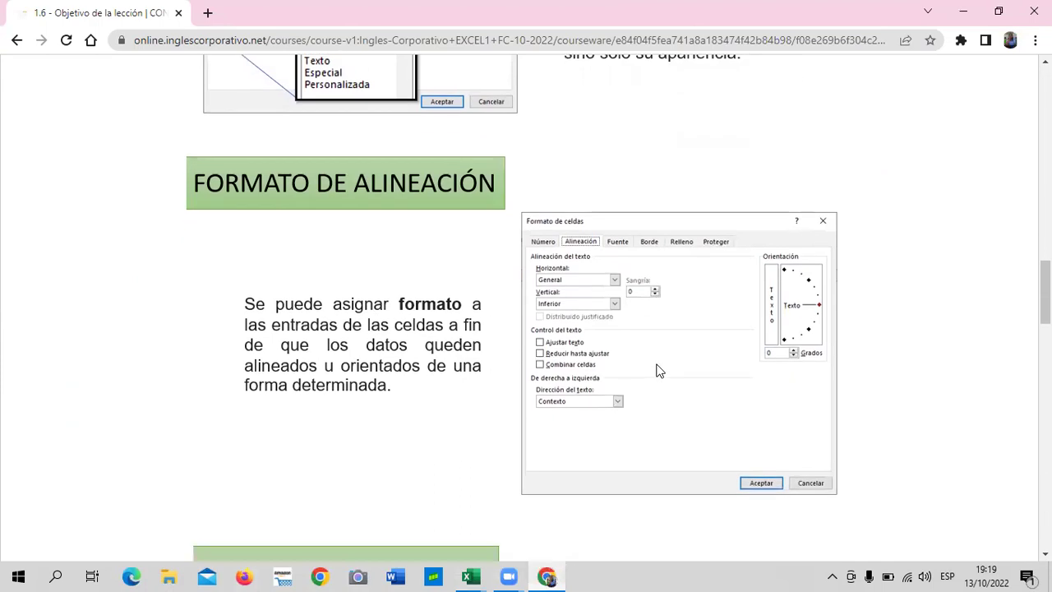
{"action": "scroll", "coordinate": [657, 370], "scroll_direction": "down", "scroll_amount": 1}
{"action": "scroll", "coordinate": [658, 370], "scroll_direction": "down", "scroll_amount": 2}
{"action": "scroll", "coordinate": [657, 370], "scroll_direction": "down", "scroll_amount": 1}
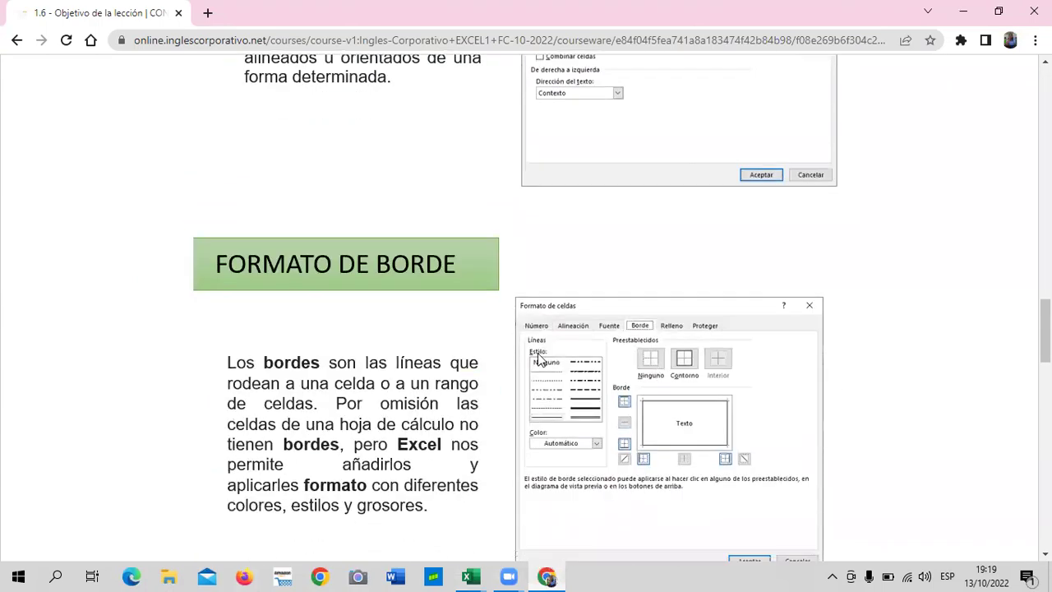
{"action": "scroll", "coordinate": [385, 366], "scroll_direction": "up", "scroll_amount": 4}
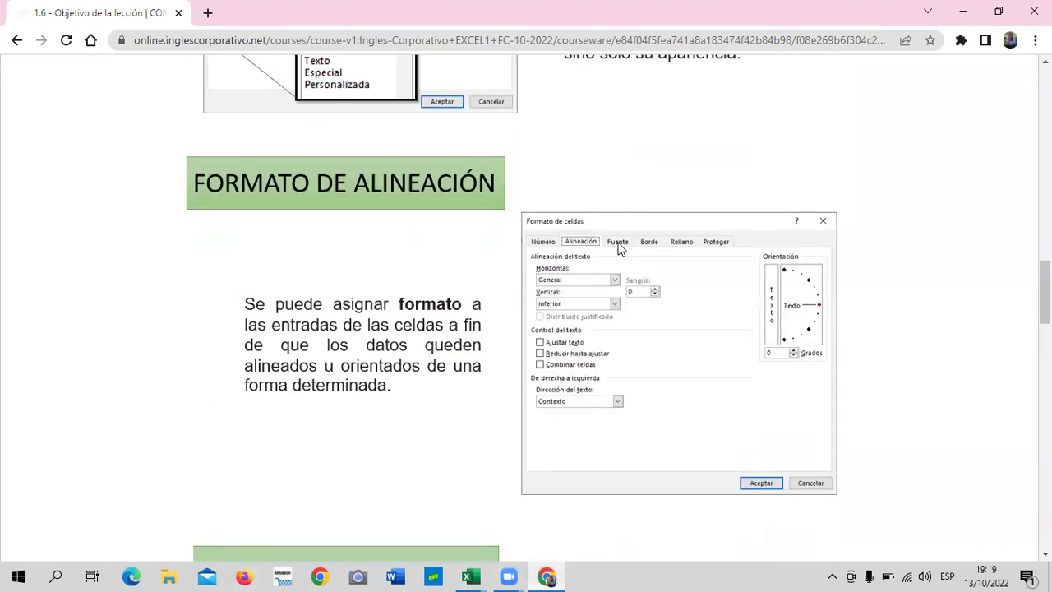
{"action": "scroll", "coordinate": [627, 277], "scroll_direction": "down", "scroll_amount": 1}
{"action": "scroll", "coordinate": [383, 336], "scroll_direction": "down", "scroll_amount": 2}
{"action": "scroll", "coordinate": [384, 336], "scroll_direction": "down", "scroll_amount": 2}
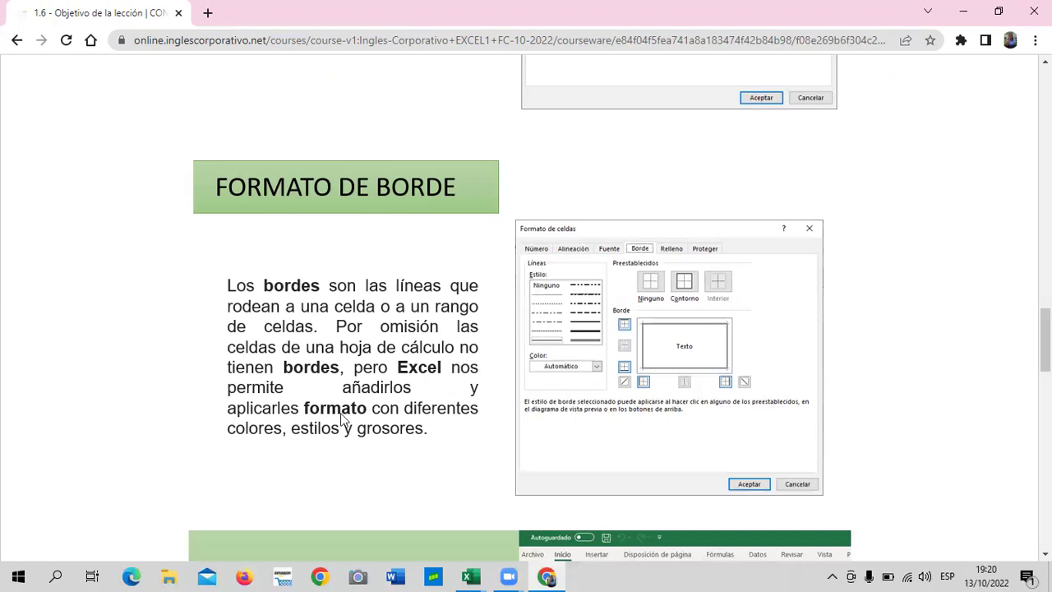
Step: Scroll through BORDES, FORMATO DE RELLENO and FORMATO PERSONALIZADO to the end of lesson 1.6
{"action": "scroll", "coordinate": [522, 411], "scroll_direction": "down", "scroll_amount": 2}
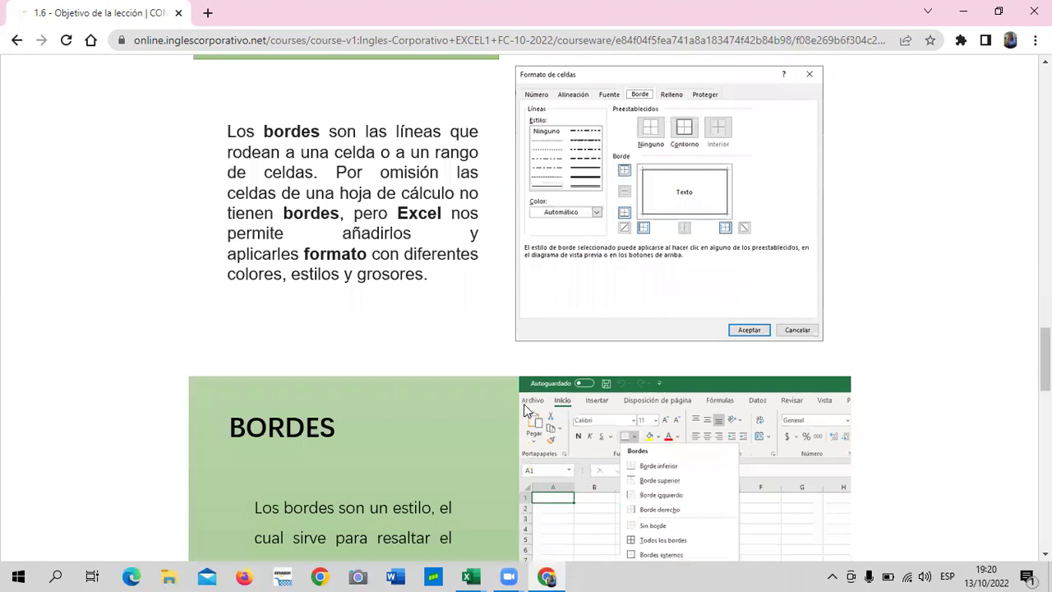
{"action": "scroll", "coordinate": [401, 446], "scroll_direction": "down", "scroll_amount": 2}
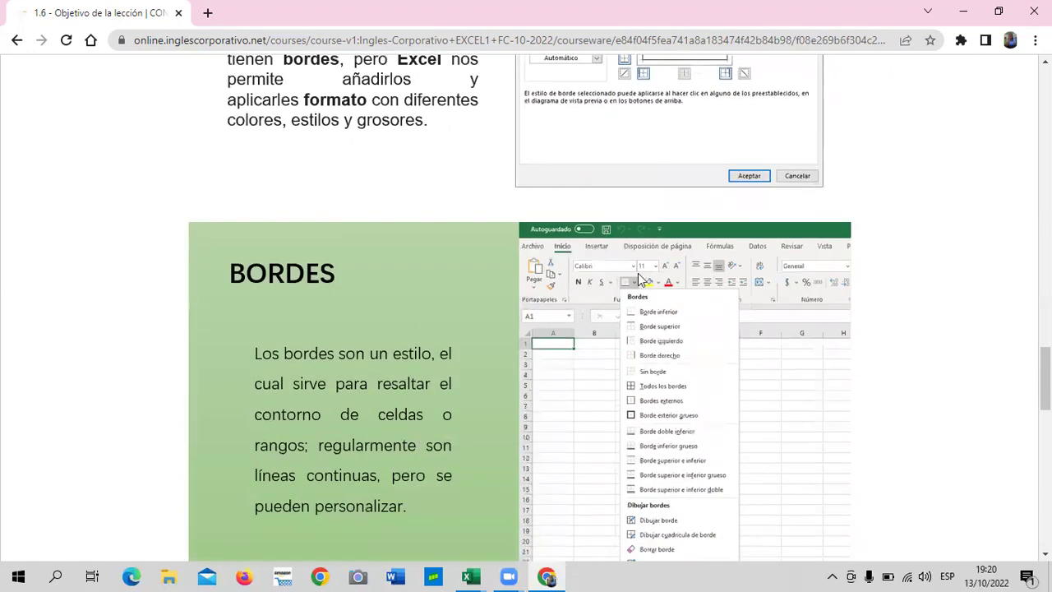
{"action": "scroll", "coordinate": [624, 283], "scroll_direction": "down", "scroll_amount": 1}
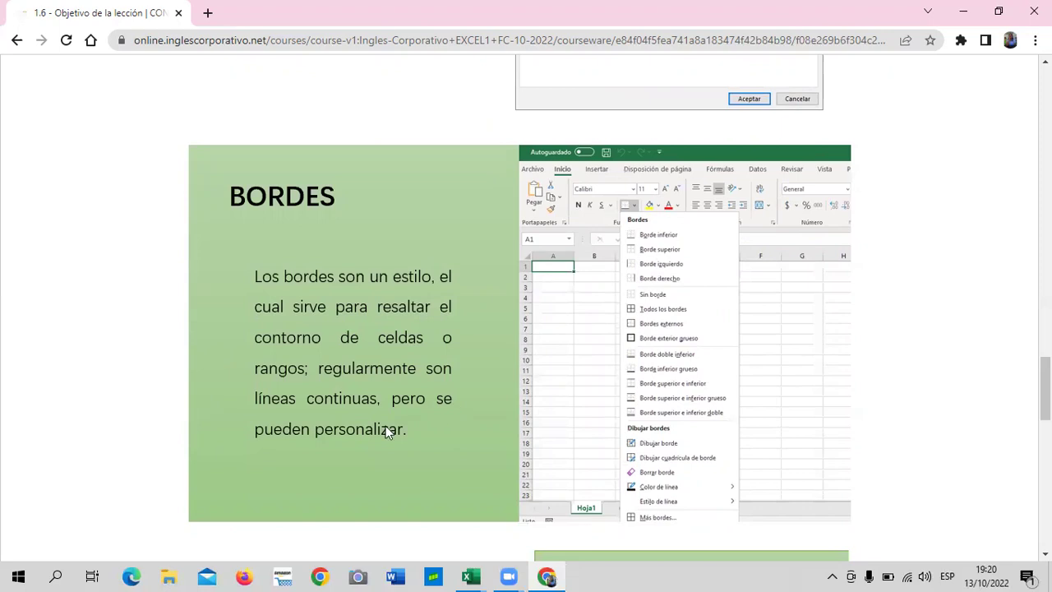
{"action": "scroll", "coordinate": [385, 426], "scroll_direction": "down", "scroll_amount": 4}
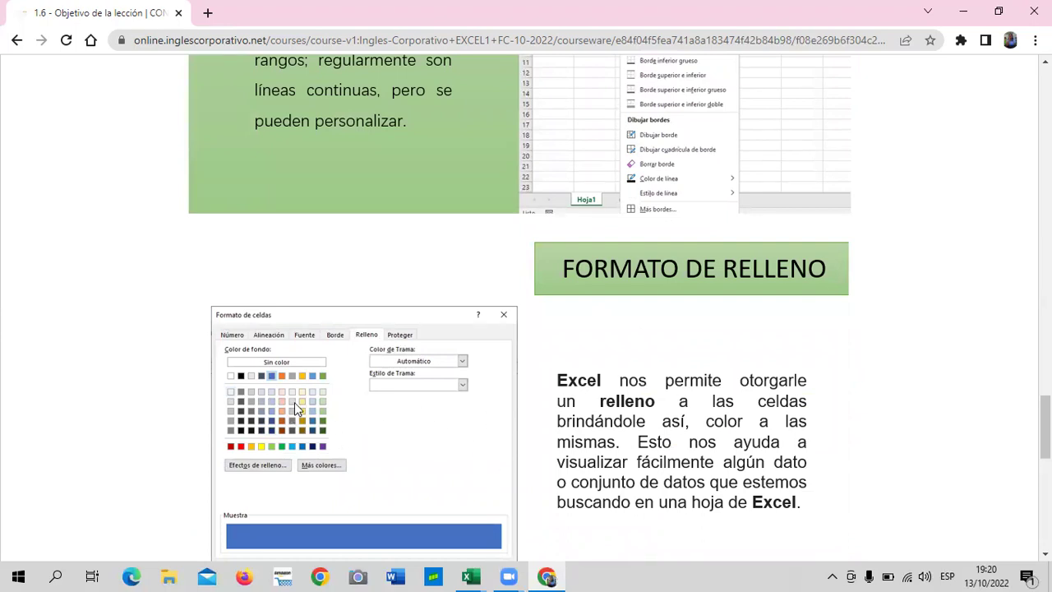
{"action": "scroll", "coordinate": [530, 402], "scroll_direction": "up", "scroll_amount": 1}
{"action": "scroll", "coordinate": [530, 403], "scroll_direction": "up", "scroll_amount": 2}
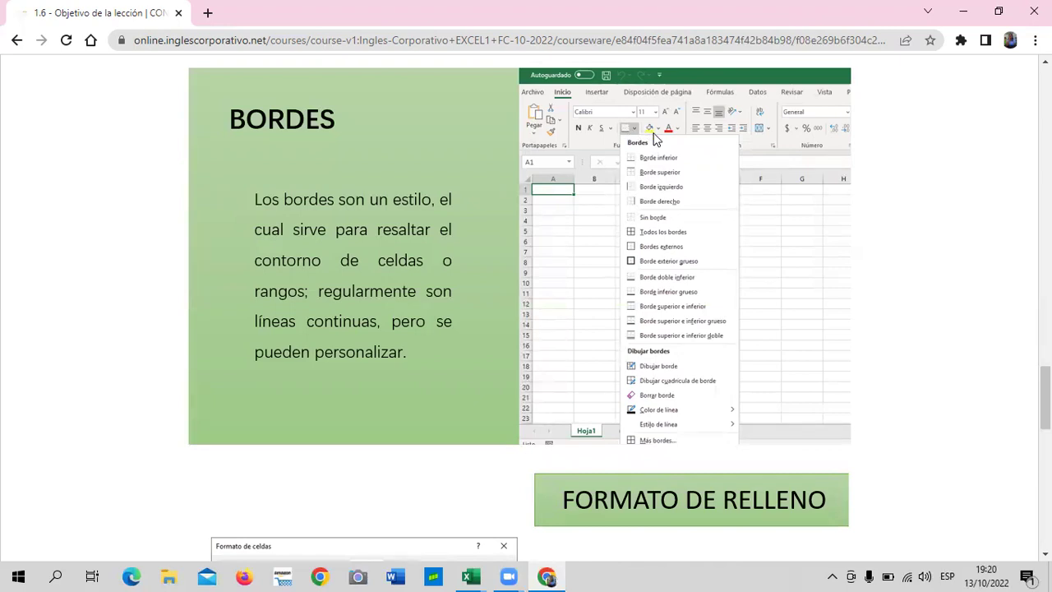
{"action": "scroll", "coordinate": [711, 279], "scroll_direction": "down", "scroll_amount": 4}
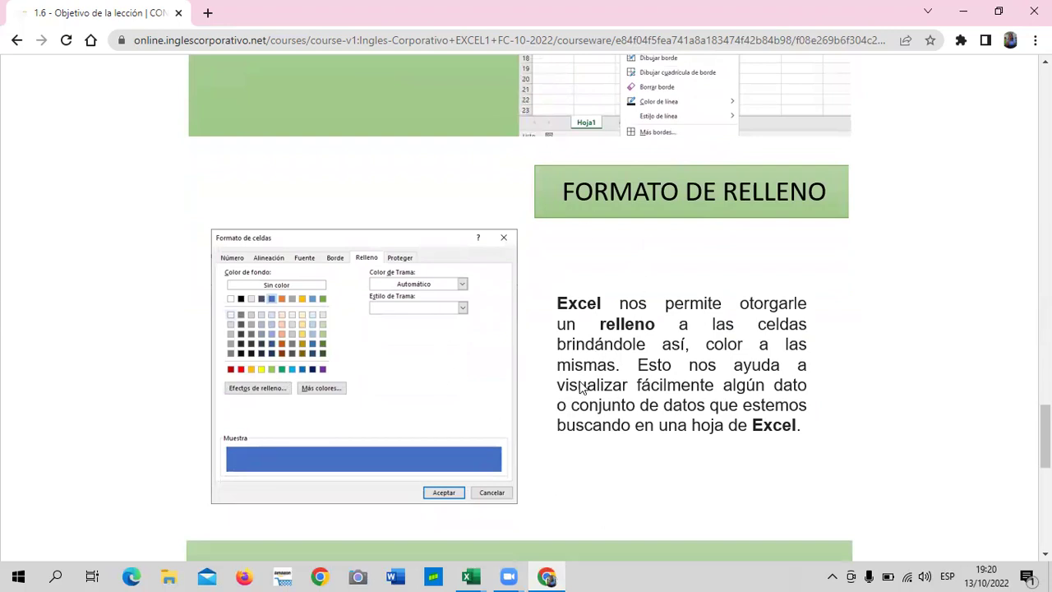
{"action": "scroll", "coordinate": [538, 349], "scroll_direction": "down", "scroll_amount": 4}
{"action": "scroll", "coordinate": [534, 345], "scroll_direction": "up", "scroll_amount": 3}
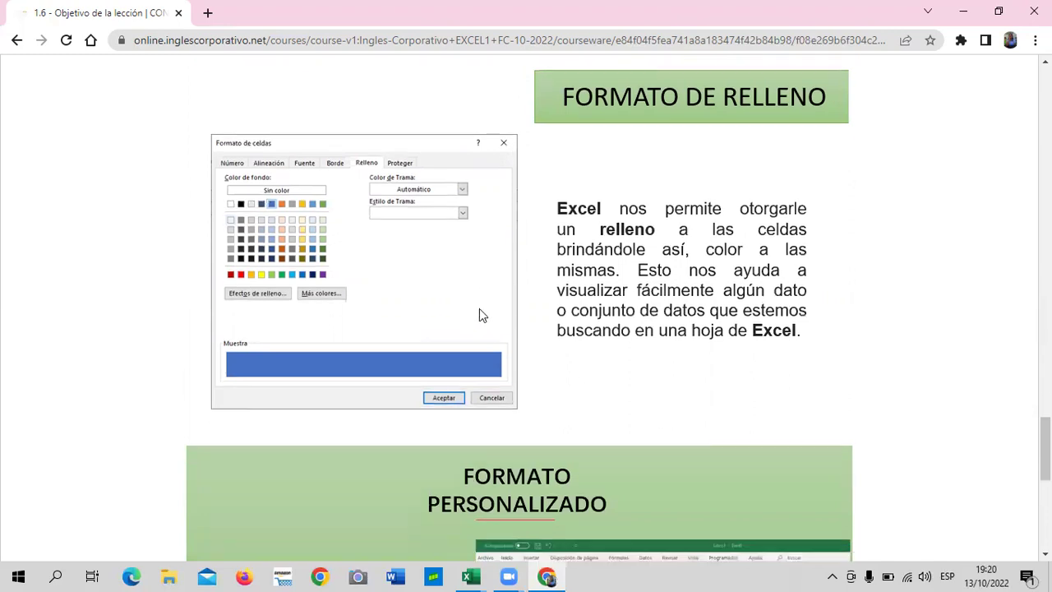
{"action": "scroll", "coordinate": [481, 315], "scroll_direction": "down", "scroll_amount": 5}
{"action": "scroll", "coordinate": [480, 315], "scroll_direction": "up", "scroll_amount": 2}
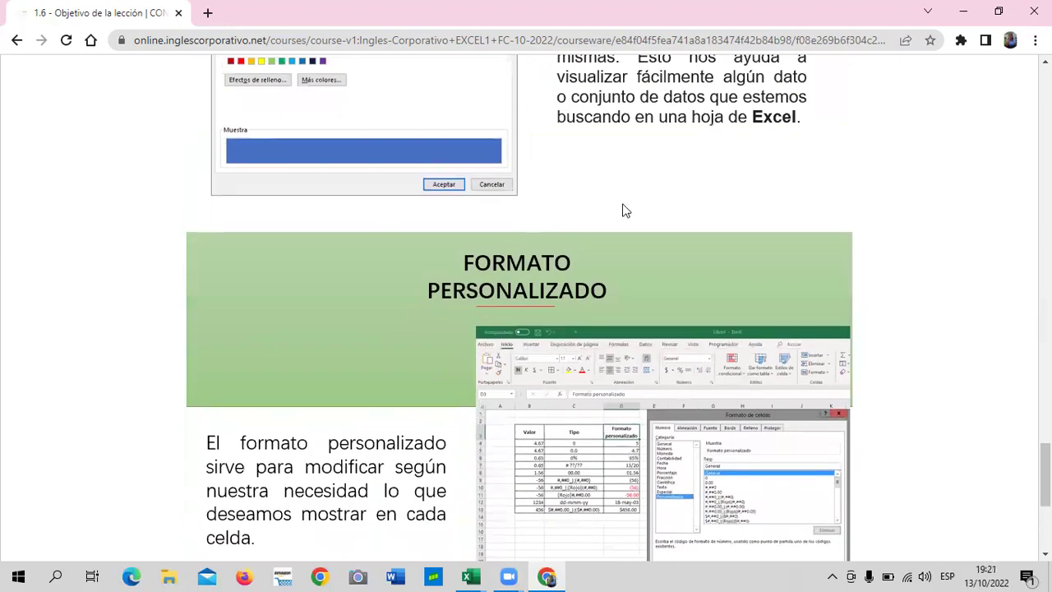
{"action": "scroll", "coordinate": [423, 202], "scroll_direction": "down", "scroll_amount": 2}
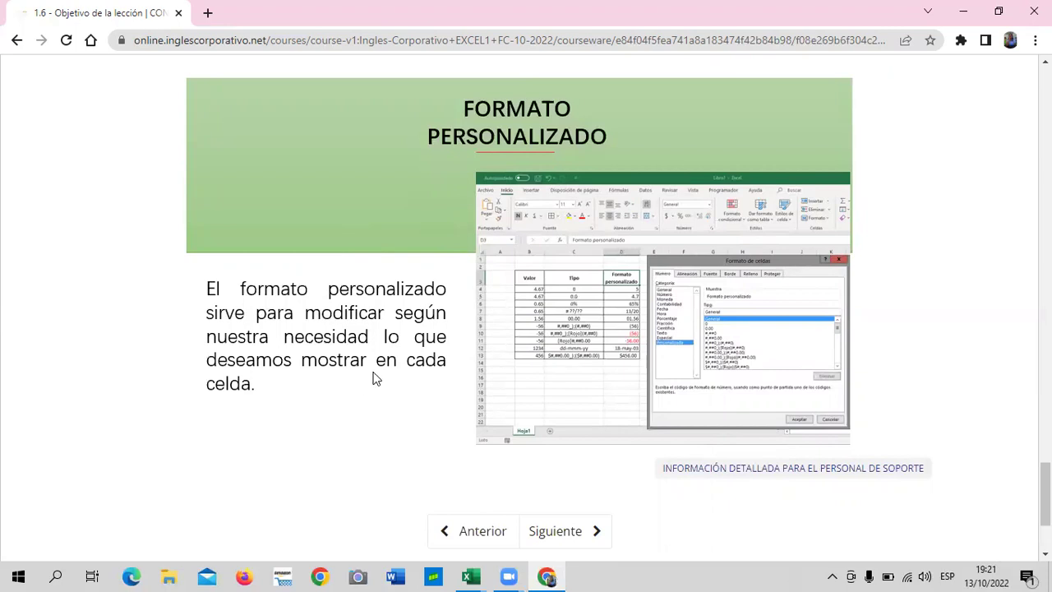
{"action": "scroll", "coordinate": [634, 332], "scroll_direction": "down", "scroll_amount": 2}
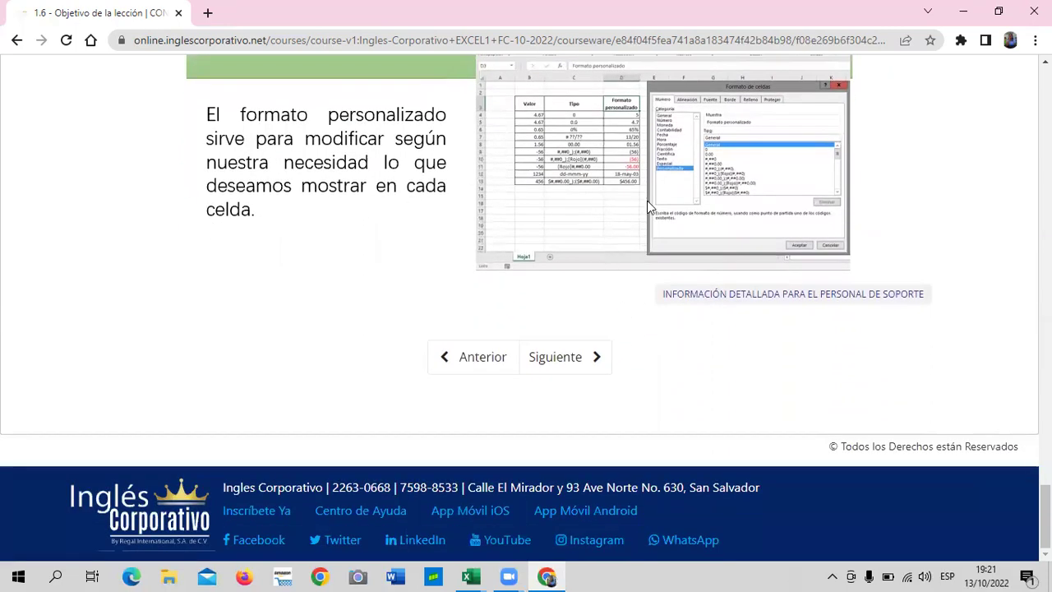
{"action": "scroll", "coordinate": [623, 297], "scroll_direction": "up", "scroll_amount": 2}
{"action": "scroll", "coordinate": [599, 430], "scroll_direction": "down", "scroll_amount": 2}
Step: Advance to lesson 1.7 and bring up the 1.3 Formatos propios practice workbook
{"action": "left_click", "coordinate": [564, 362]}
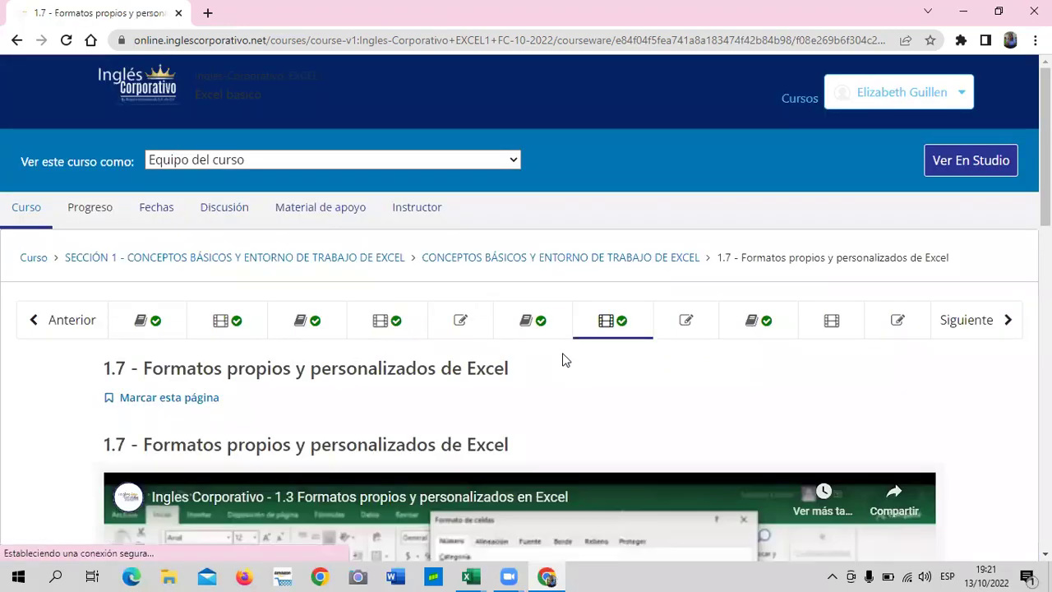
{"action": "scroll", "coordinate": [562, 357], "scroll_direction": "down", "scroll_amount": 2}
{"action": "scroll", "coordinate": [564, 359], "scroll_direction": "down", "scroll_amount": 3}
{"action": "scroll", "coordinate": [563, 359], "scroll_direction": "down", "scroll_amount": 2}
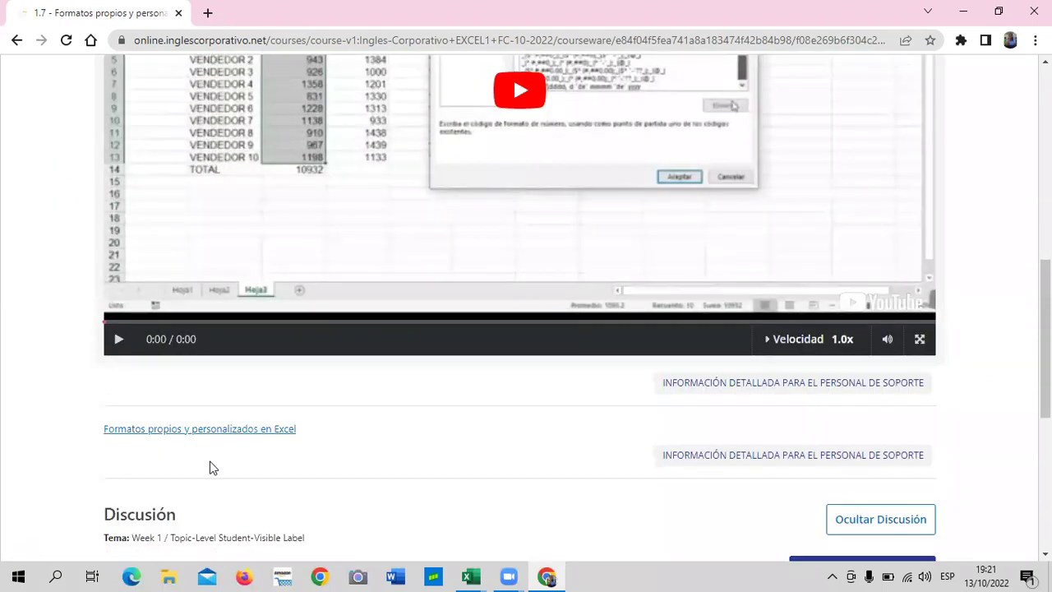
{"action": "mouse_move", "coordinate": [470, 576]}
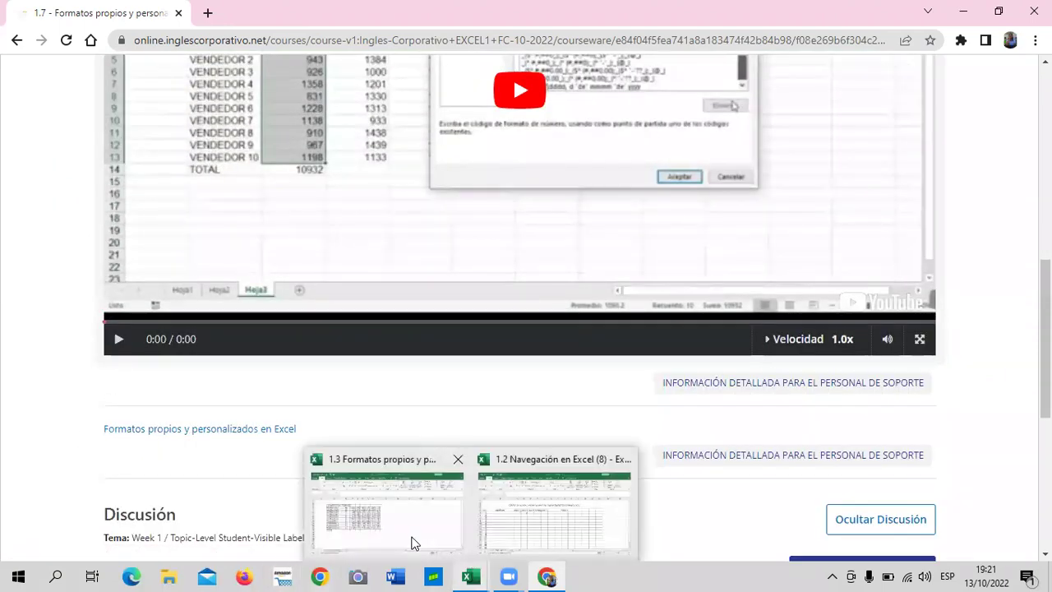
{"action": "left_click", "coordinate": [411, 540]}
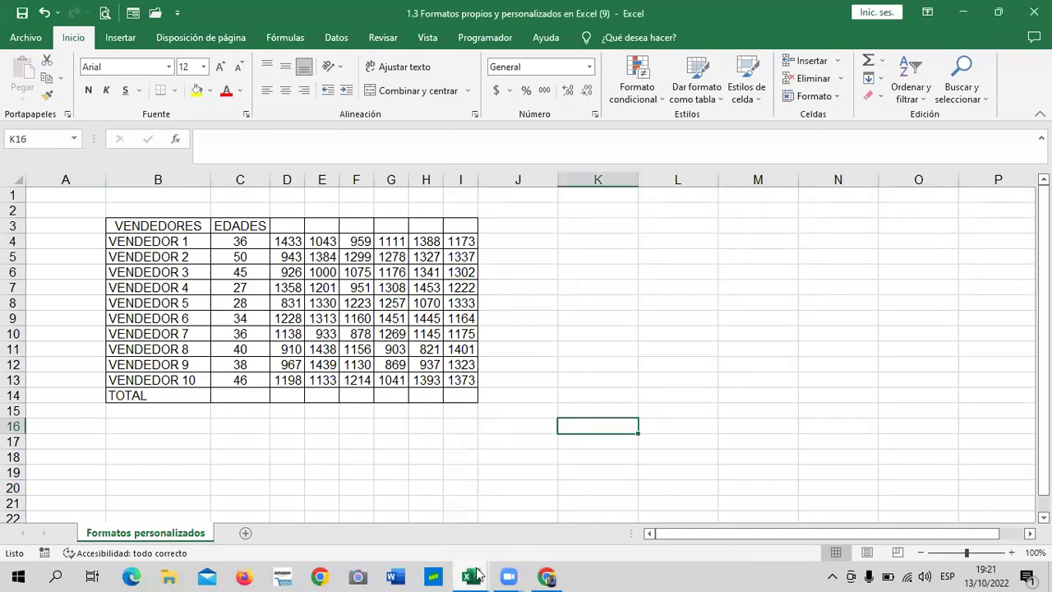
Step: Select the Promedio header in F5 of the grades workbook, then cells H16:H17 in the 1.3 workbook
{"action": "mouse_move", "coordinate": [470, 576]}
{"action": "left_click", "coordinate": [549, 509]}
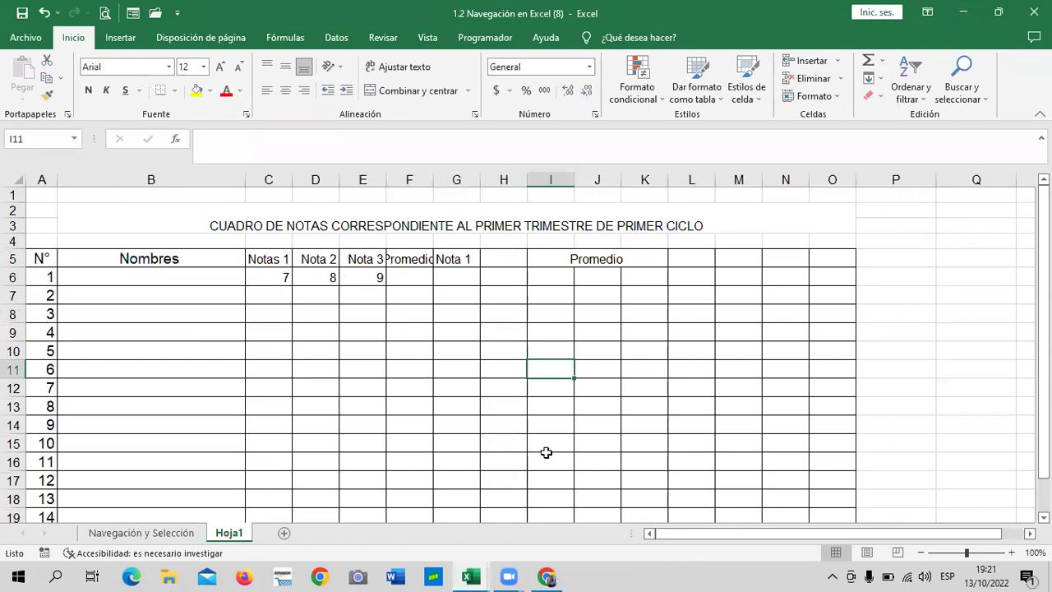
{"action": "left_click", "coordinate": [407, 258]}
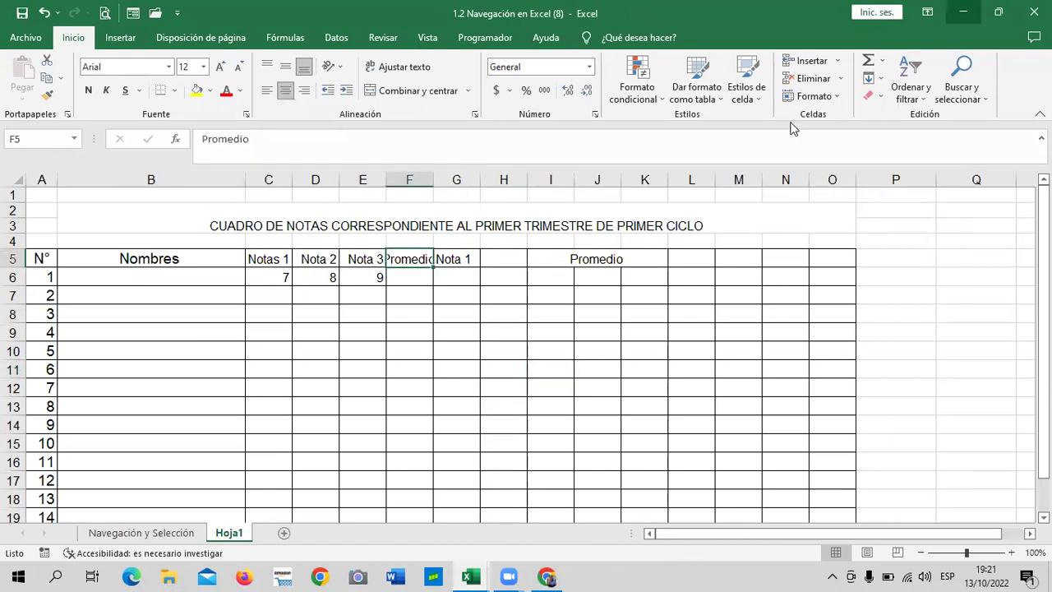
{"action": "key", "text": "alt+Tab"}
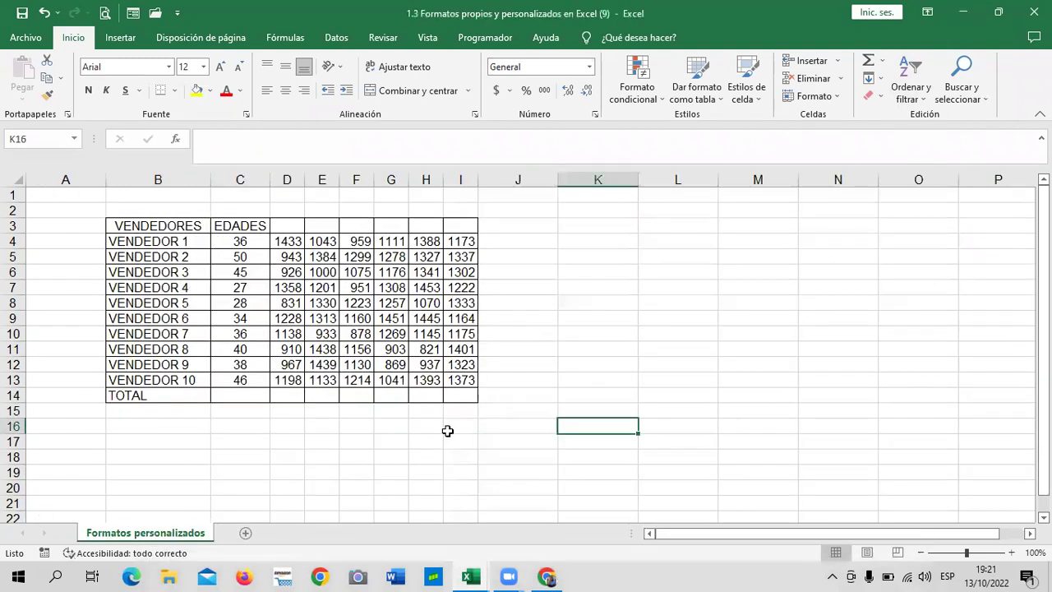
{"action": "left_click_drag", "start_coordinate": [426, 441], "coordinate": [426, 425]}
Step: Back in the course, play the lesson 1.7 custom formats video and raise the volume
{"action": "left_click", "coordinate": [546, 576]}
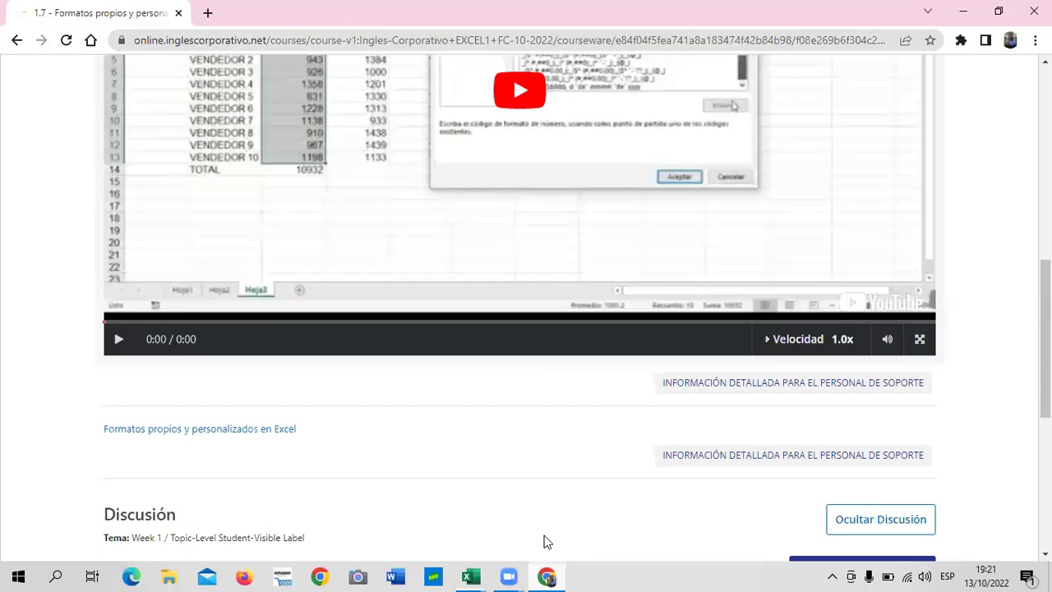
{"action": "scroll", "coordinate": [310, 252], "scroll_direction": "up", "scroll_amount": 2}
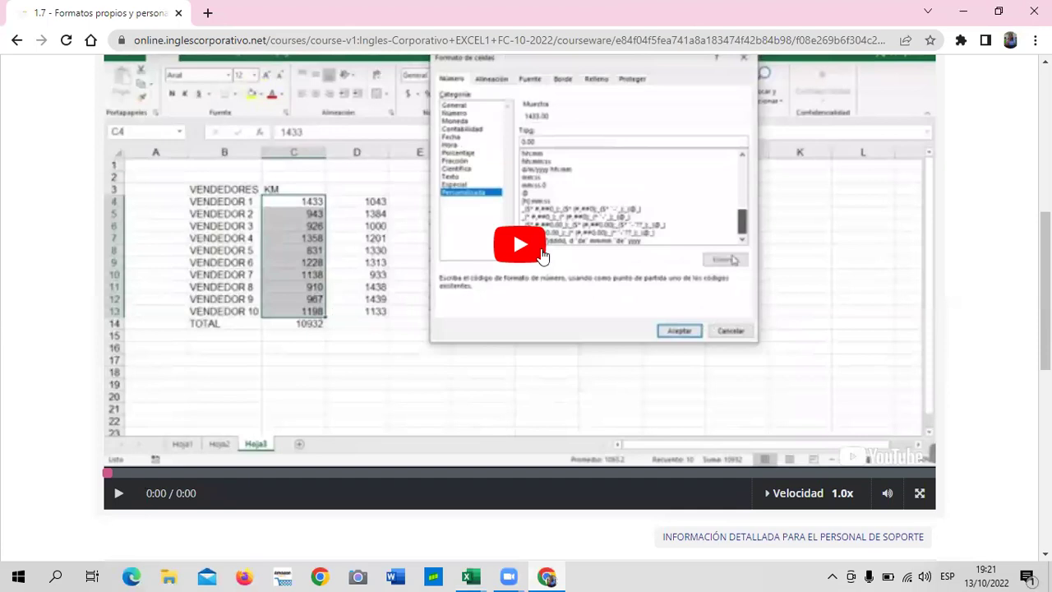
{"action": "scroll", "coordinate": [507, 304], "scroll_direction": "up", "scroll_amount": 1}
{"action": "scroll", "coordinate": [507, 304], "scroll_direction": "up", "scroll_amount": 1}
{"action": "scroll", "coordinate": [509, 302], "scroll_direction": "down", "scroll_amount": 1}
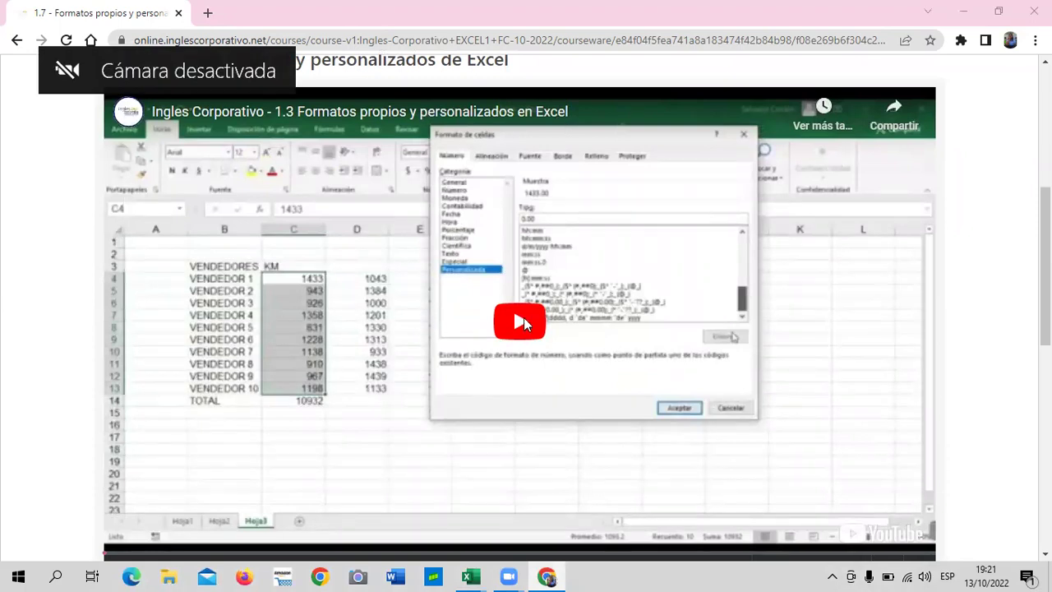
{"action": "left_click", "coordinate": [523, 320]}
{"action": "key", "text": "XF86AudioRaiseVolume"}
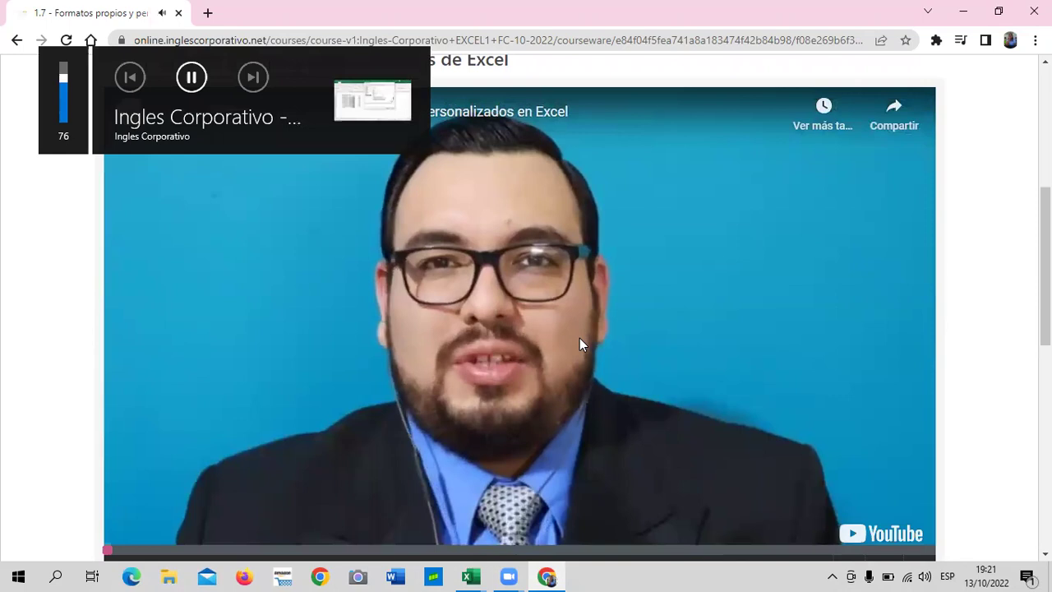
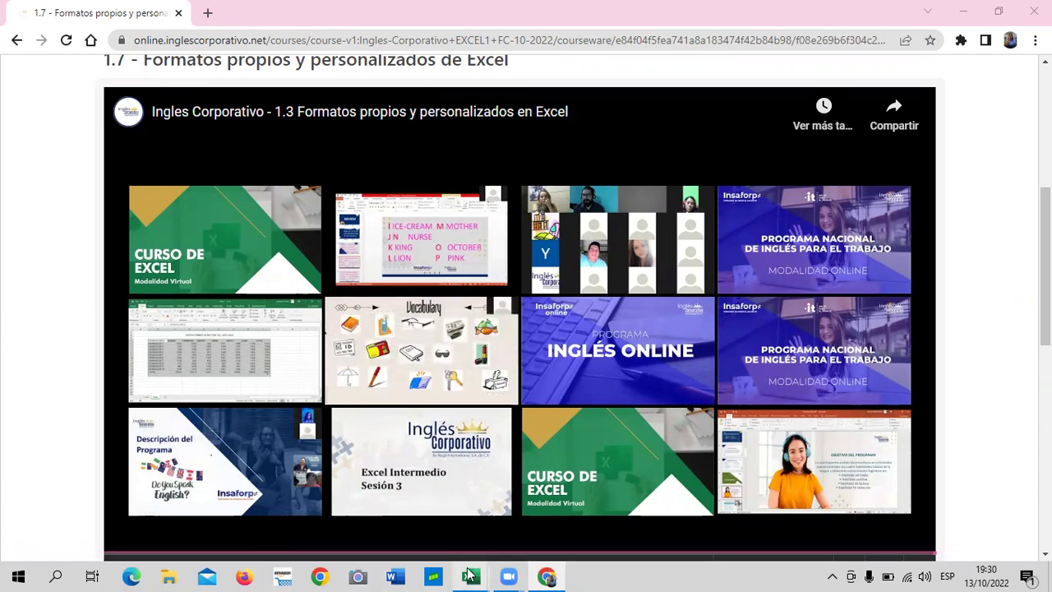
Step: Switch from the course video to the Excel workbook '1.3 Formatos propios y personalizados en Excel'
{"action": "left_click", "coordinate": [429, 511]}
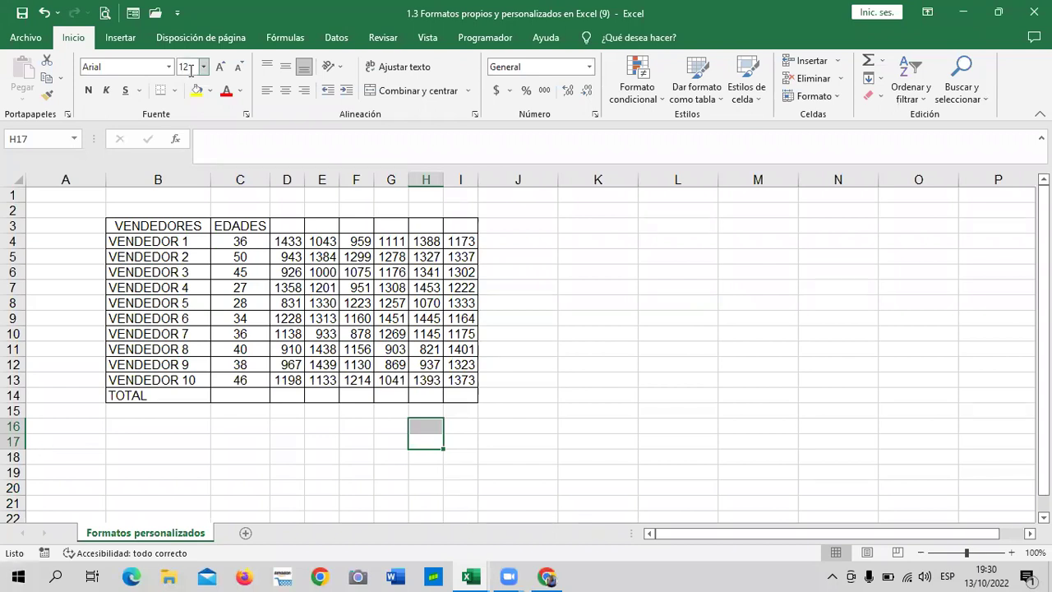
{"action": "left_click", "coordinate": [552, 314]}
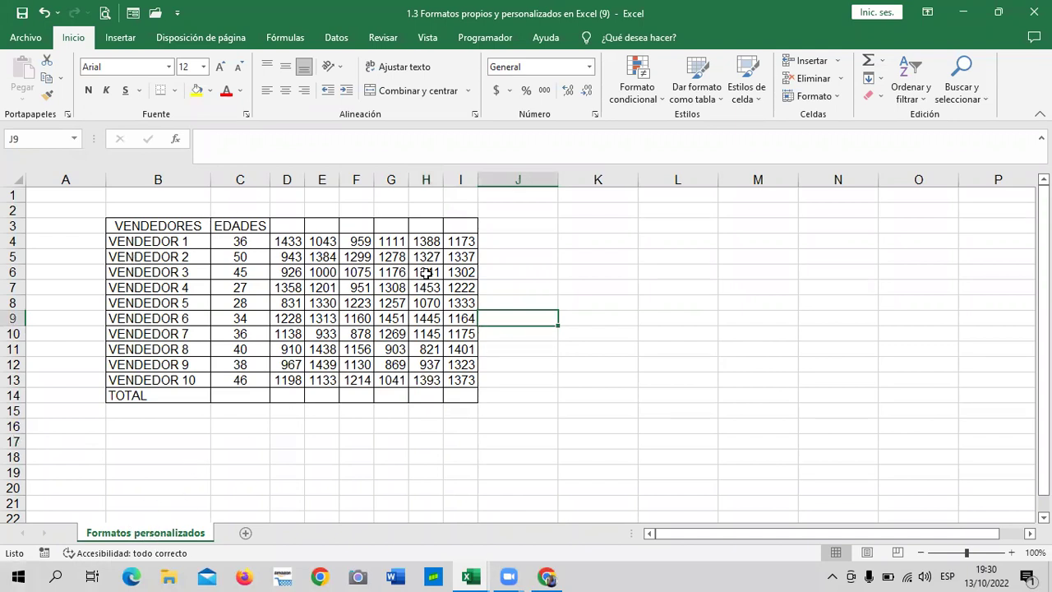
{"action": "left_click", "coordinate": [616, 297]}
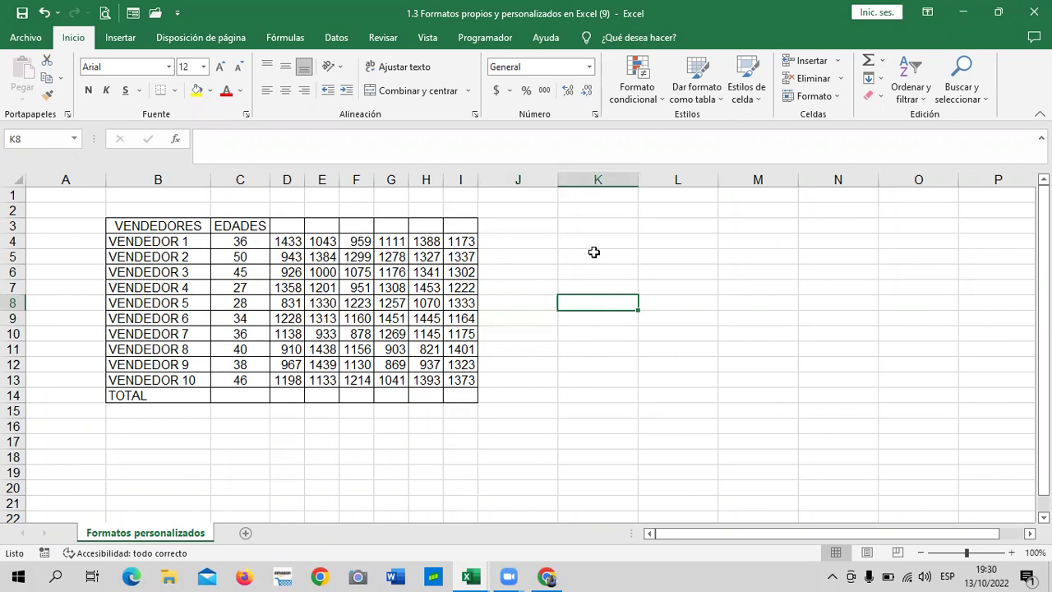
{"action": "left_click", "coordinate": [215, 320]}
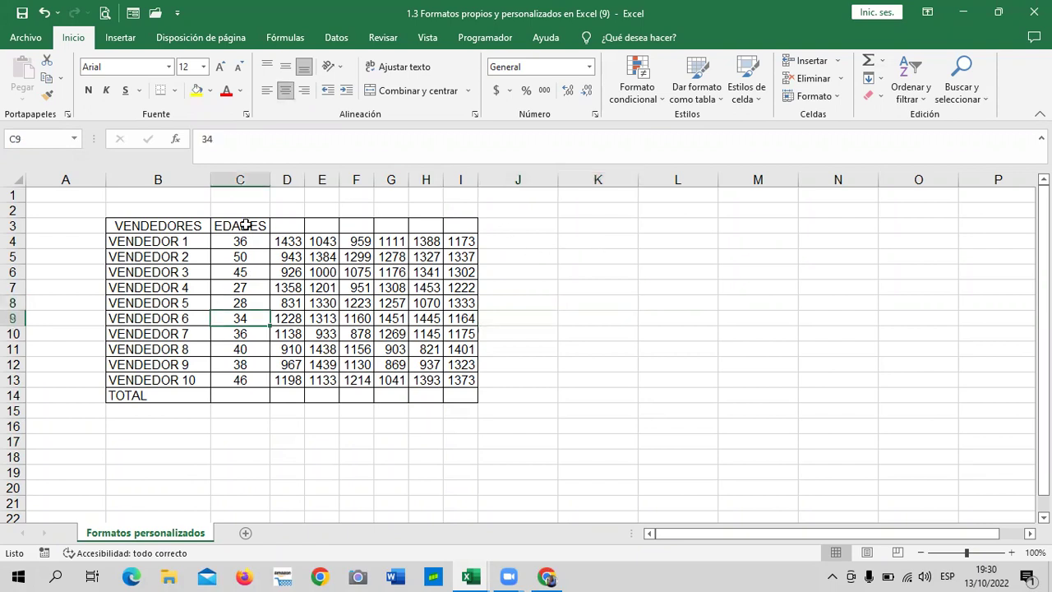
{"action": "left_click", "coordinate": [240, 240]}
{"action": "left_click", "coordinate": [280, 228]}
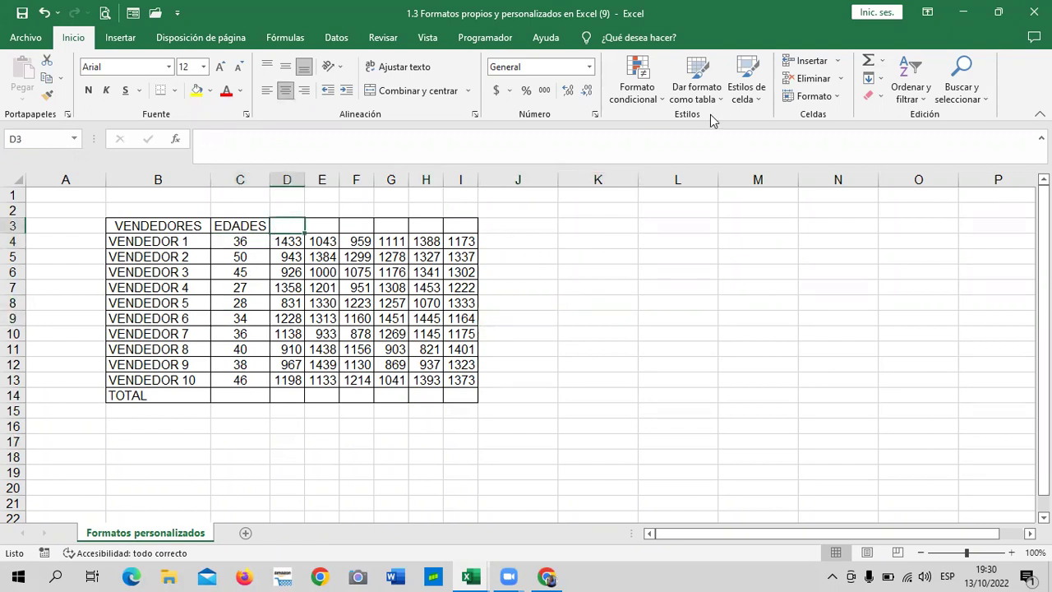
{"action": "left_click", "coordinate": [597, 116]}
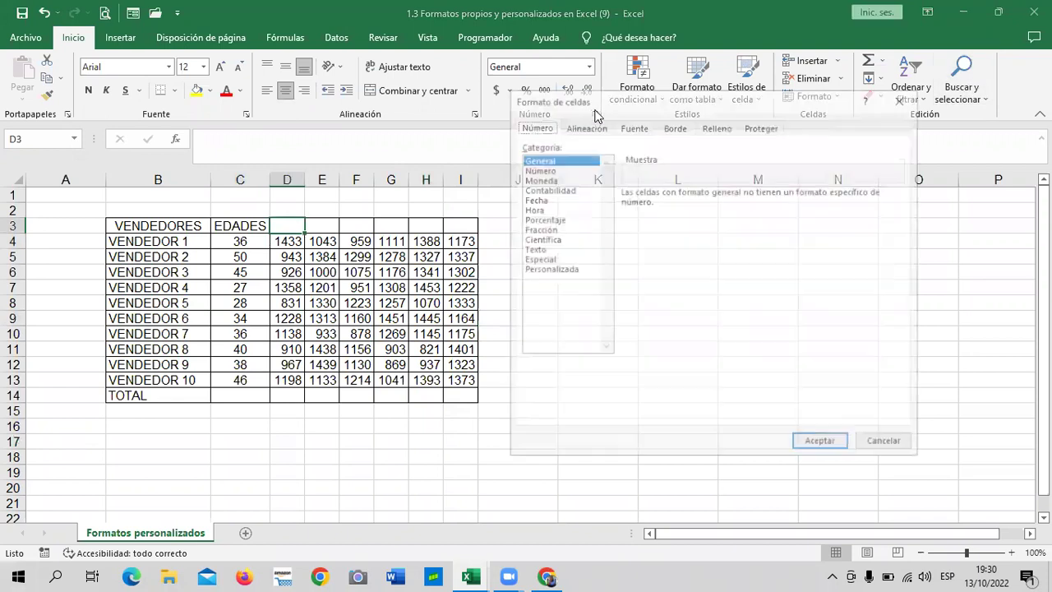
{"action": "left_click", "coordinate": [559, 269]}
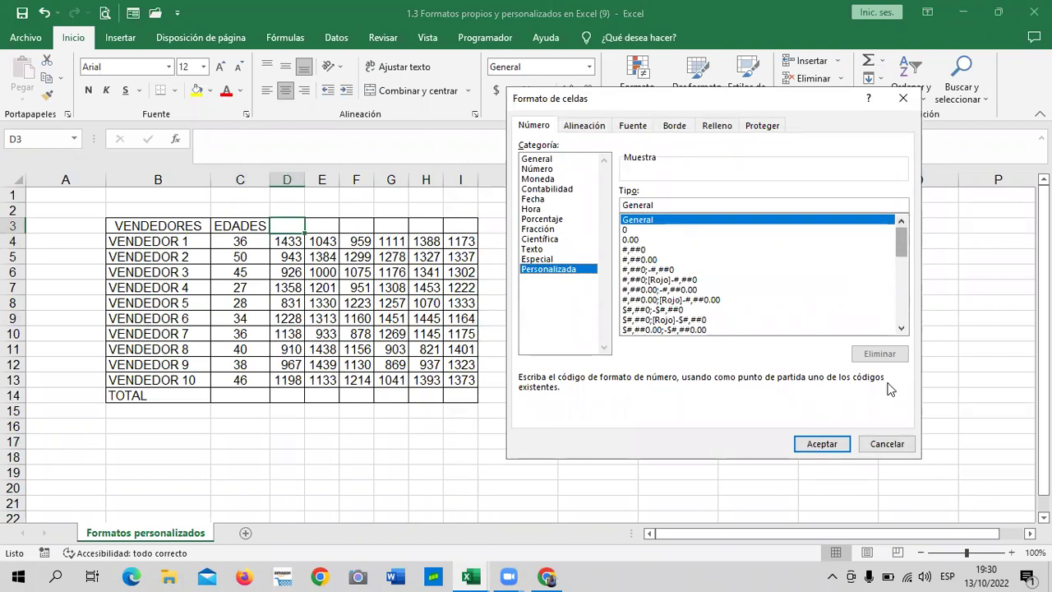
{"action": "left_click", "coordinate": [893, 447]}
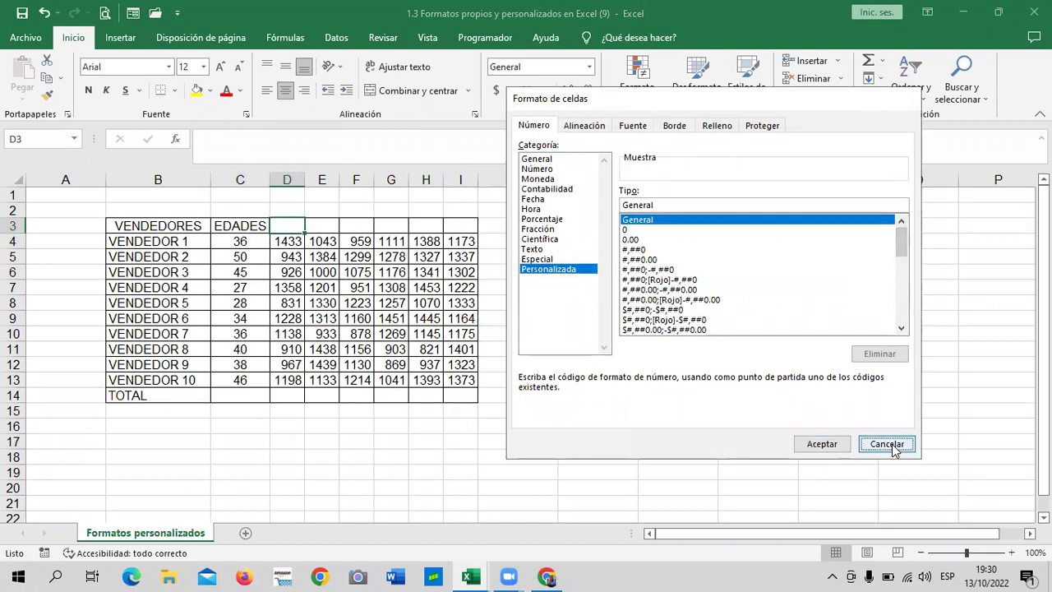
{"action": "left_click_drag", "start_coordinate": [805, 366], "coordinate": [805, 379]}
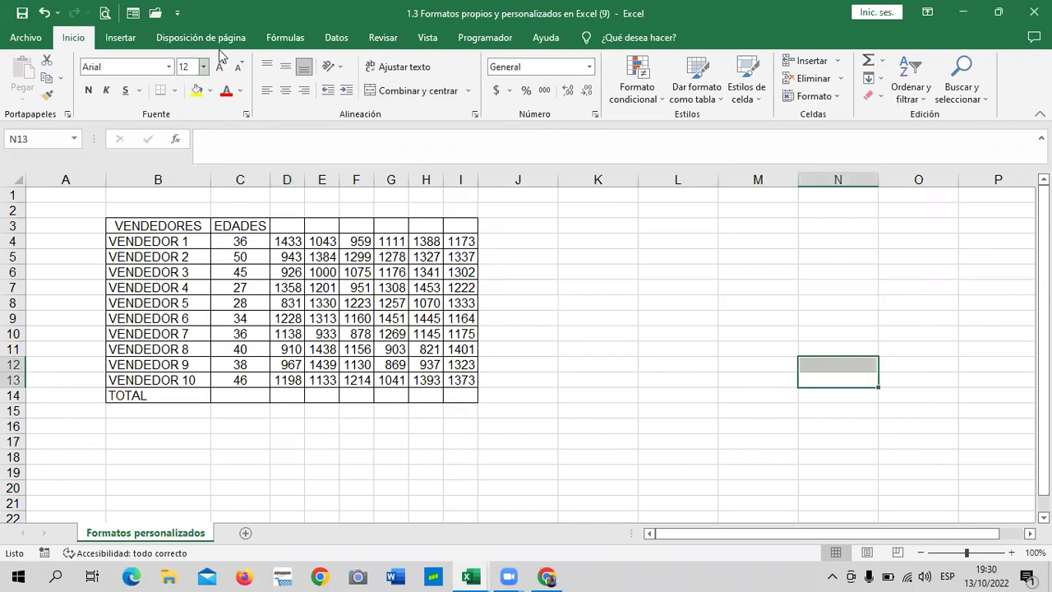
{"action": "left_click", "coordinate": [588, 67]}
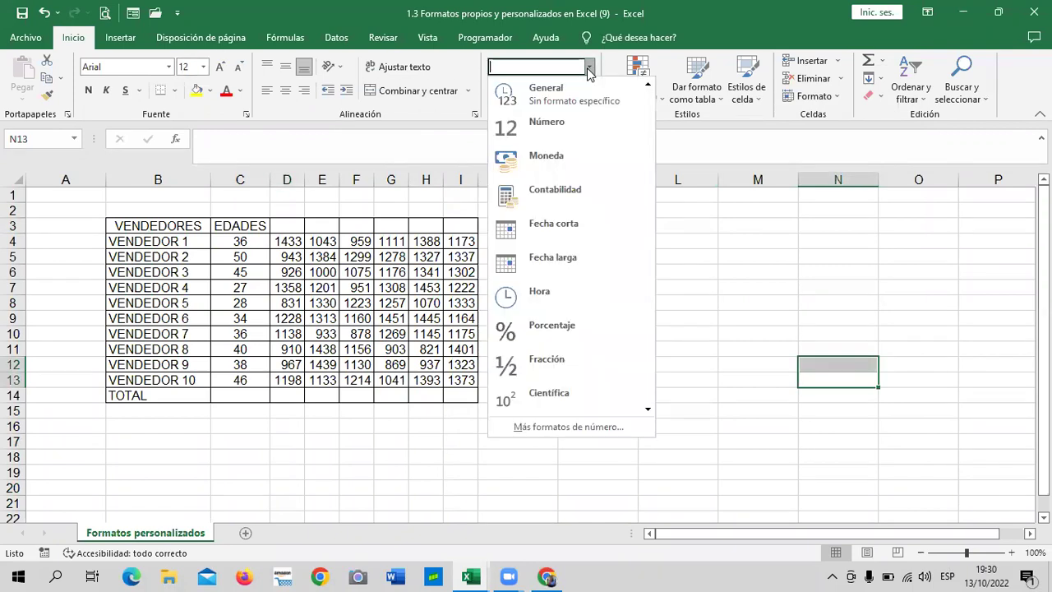
{"action": "left_click", "coordinate": [588, 69]}
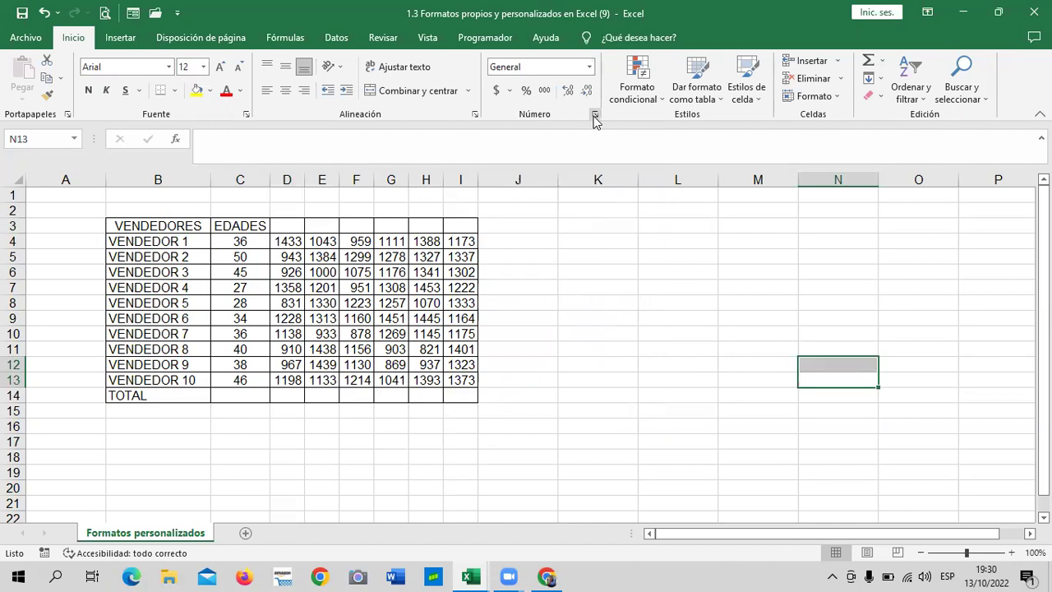
Step: Delete the custom 0.00 "Km" format code from the Personalizada list
{"action": "left_click", "coordinate": [596, 116]}
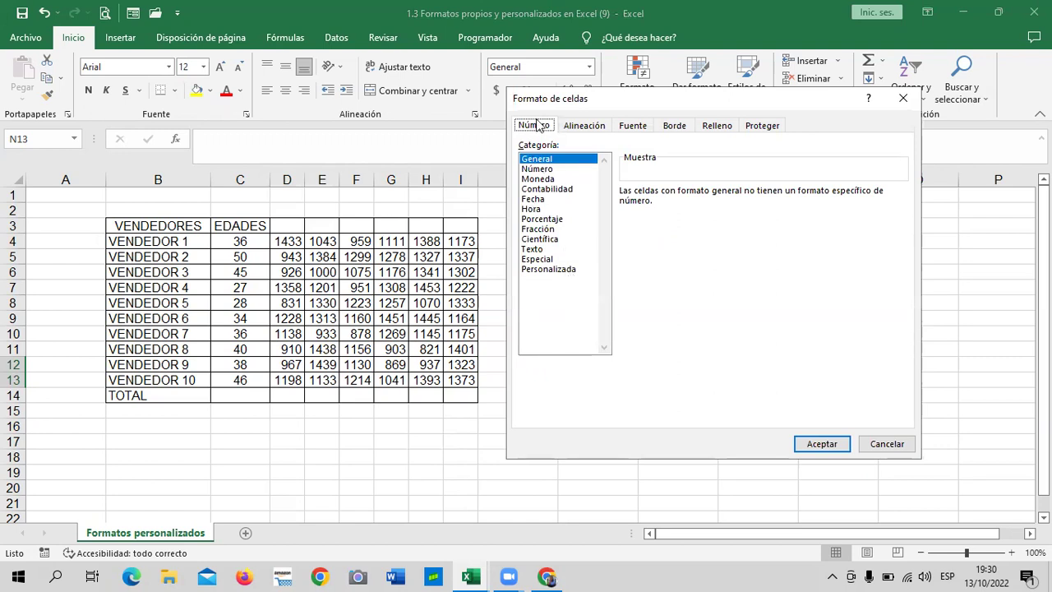
{"action": "left_click", "coordinate": [555, 270]}
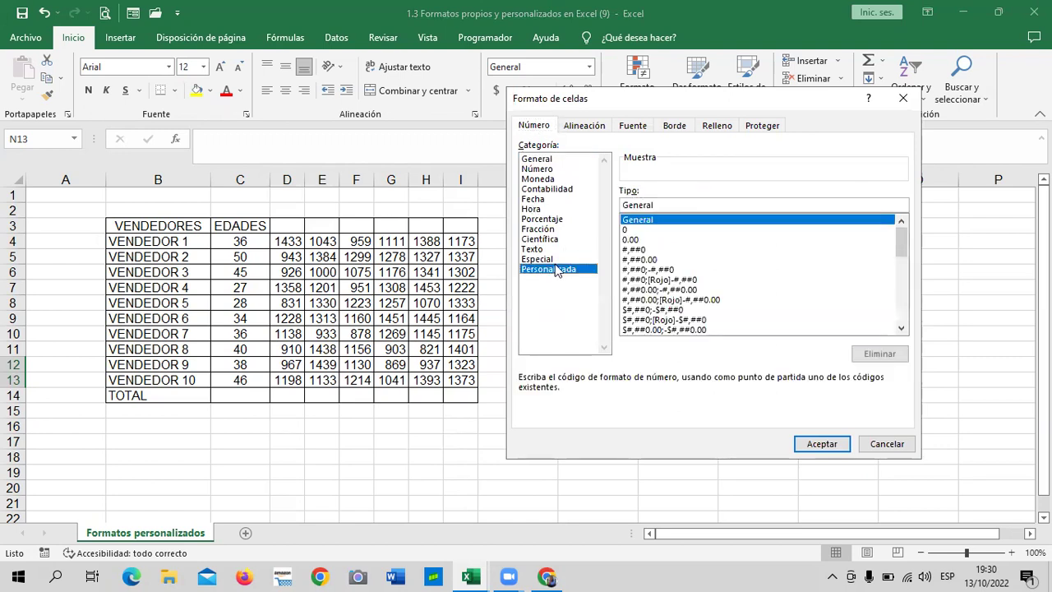
{"action": "left_click", "coordinate": [632, 239]}
{"action": "left_click", "coordinate": [629, 230]}
{"action": "left_click", "coordinate": [633, 241]}
{"action": "left_click", "coordinate": [630, 230]}
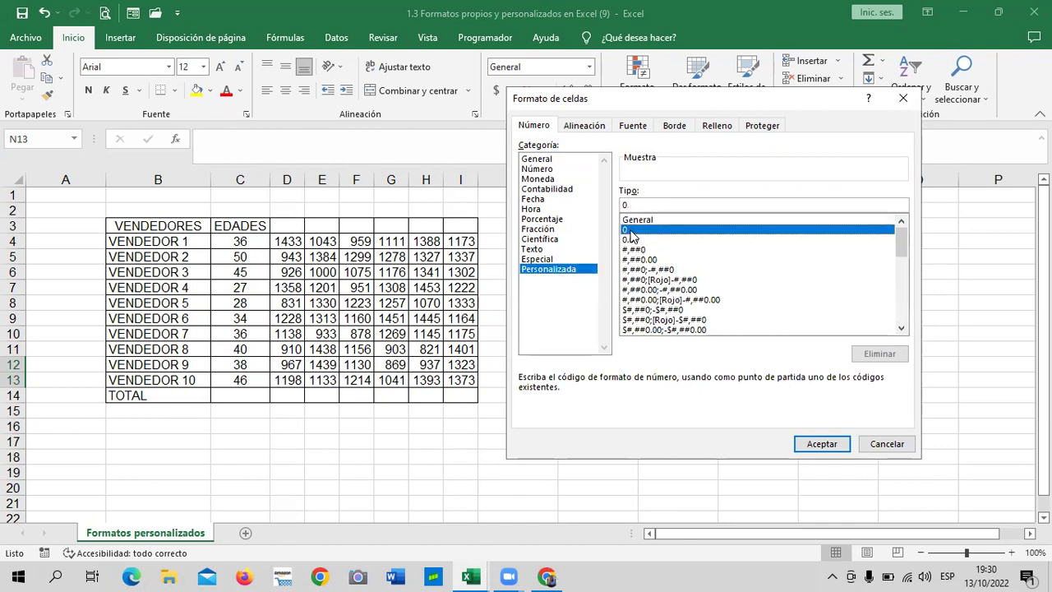
{"action": "left_click", "coordinate": [632, 240]}
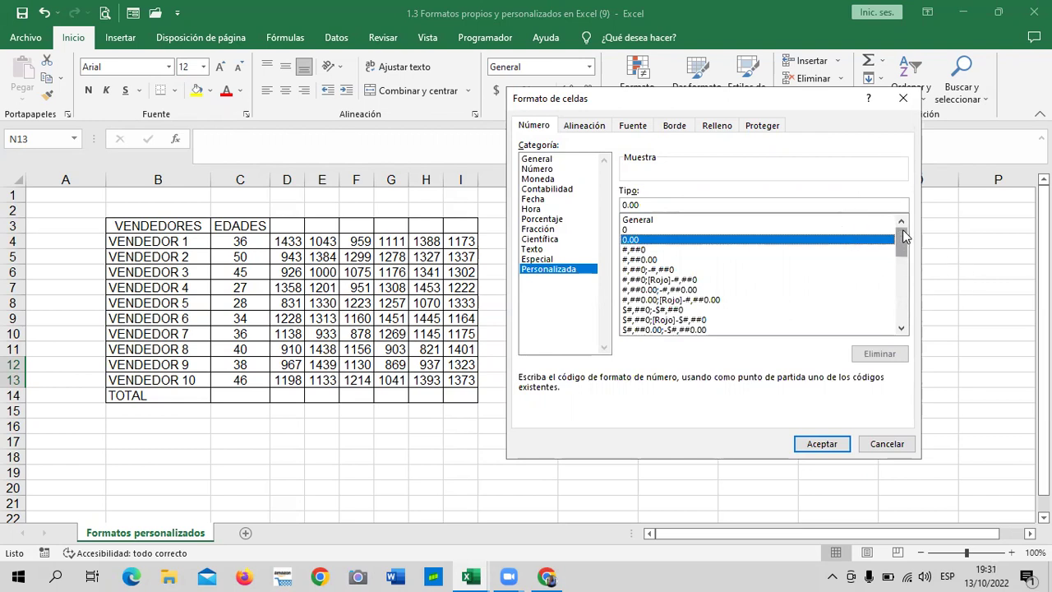
{"action": "left_click", "coordinate": [891, 249]}
{"action": "left_click_drag", "start_coordinate": [900, 243], "coordinate": [904, 326]}
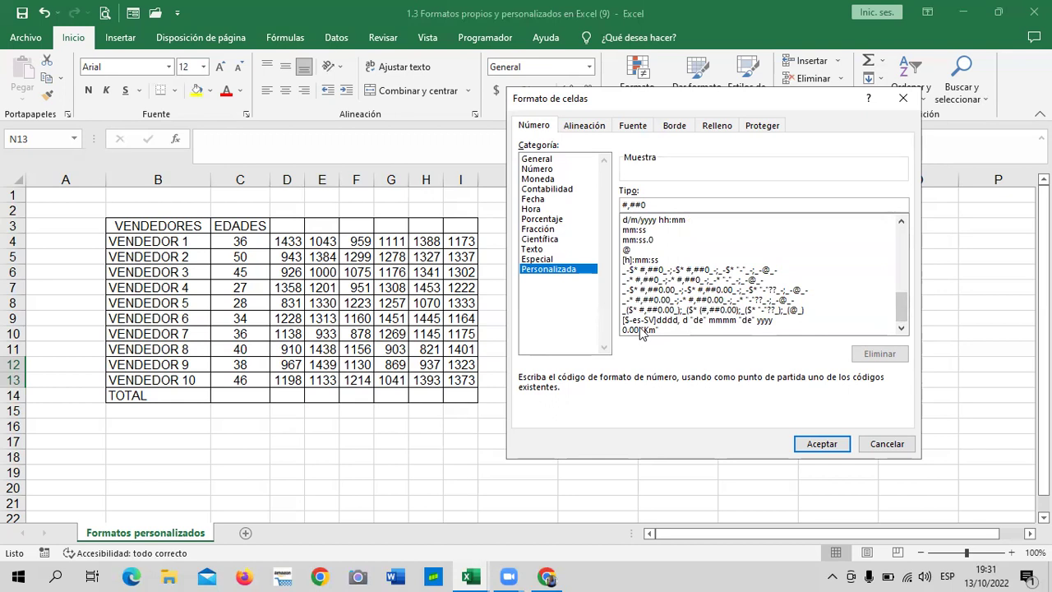
{"action": "left_click", "coordinate": [641, 329]}
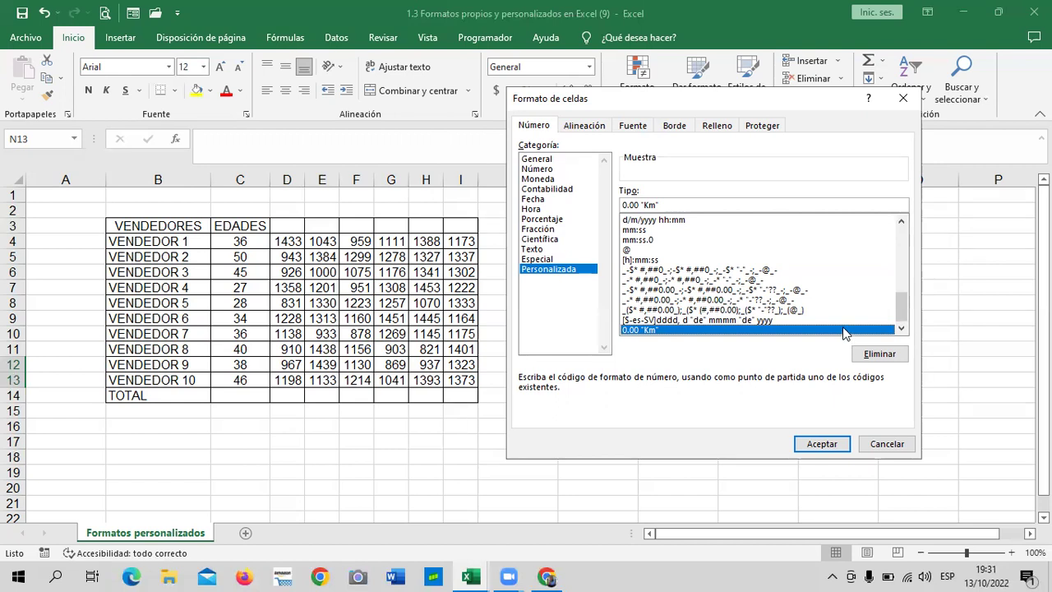
{"action": "left_click", "coordinate": [895, 354]}
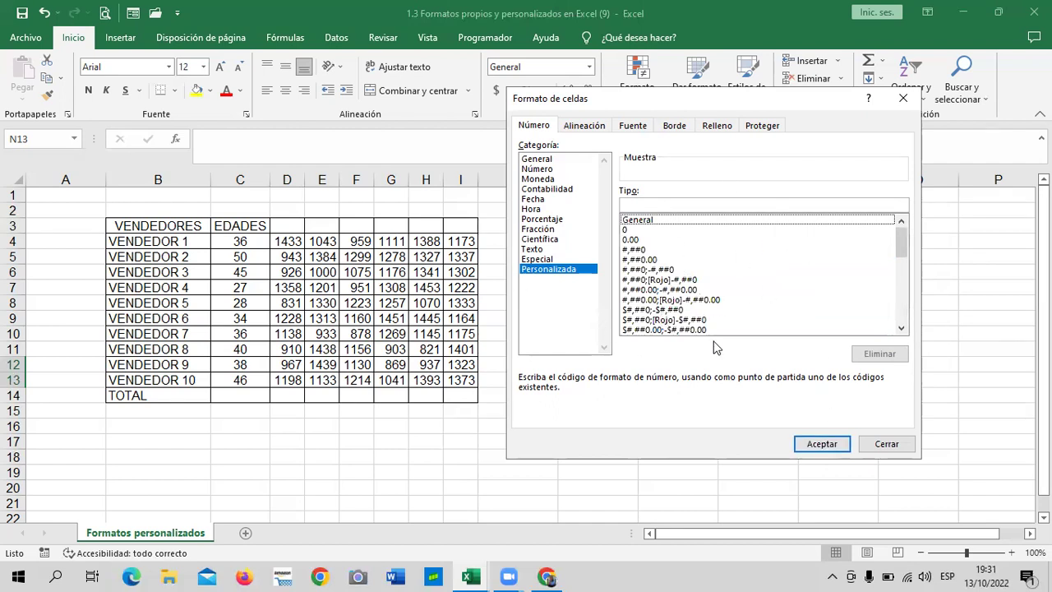
Step: Browse the custom codes from General down to the currency and long Spanish date formats
{"action": "left_click", "coordinate": [689, 331]}
{"action": "left_click", "coordinate": [686, 310]}
{"action": "left_click", "coordinate": [675, 289]}
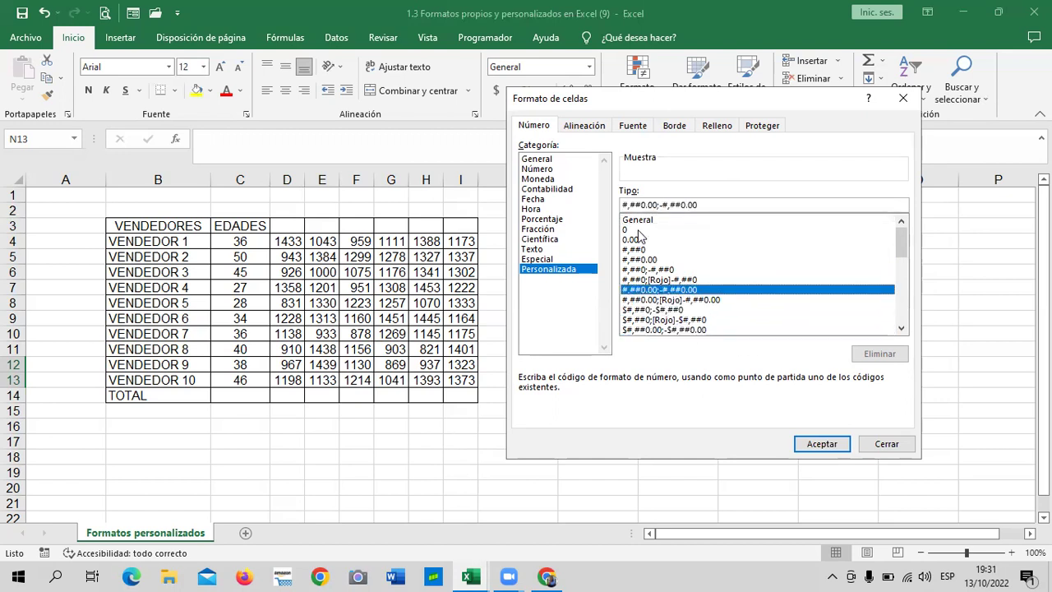
{"action": "left_click", "coordinate": [631, 220]}
{"action": "left_click", "coordinate": [633, 230]}
{"action": "left_click", "coordinate": [634, 240]}
{"action": "left_click", "coordinate": [639, 250]}
{"action": "left_click", "coordinate": [643, 259]}
{"action": "left_click", "coordinate": [649, 289]}
{"action": "left_click", "coordinate": [657, 299]}
{"action": "left_click", "coordinate": [662, 320]}
{"action": "left_click", "coordinate": [662, 330]}
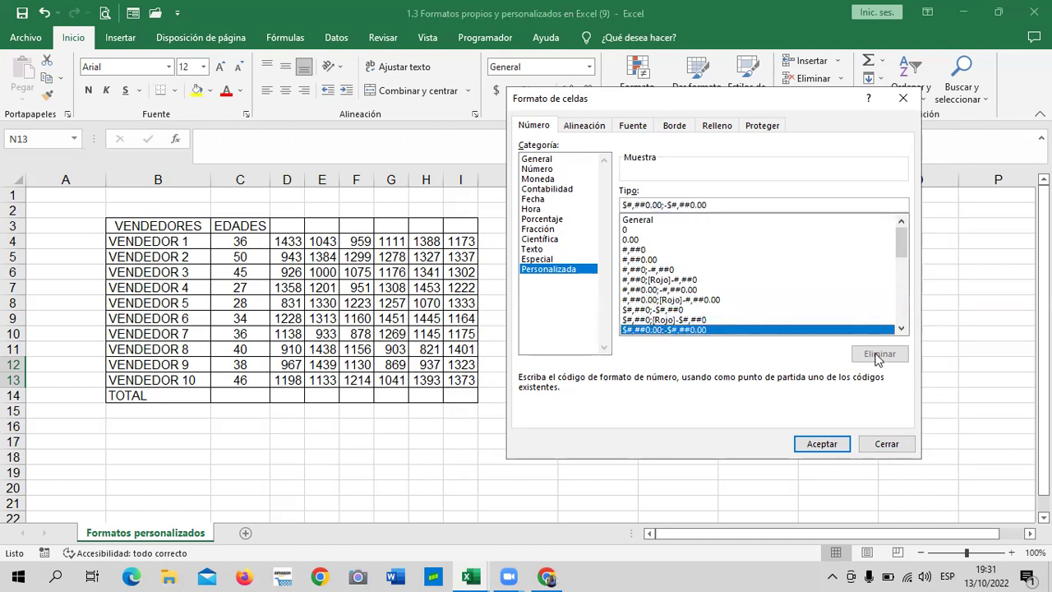
{"action": "left_click_drag", "start_coordinate": [901, 243], "coordinate": [717, 329]}
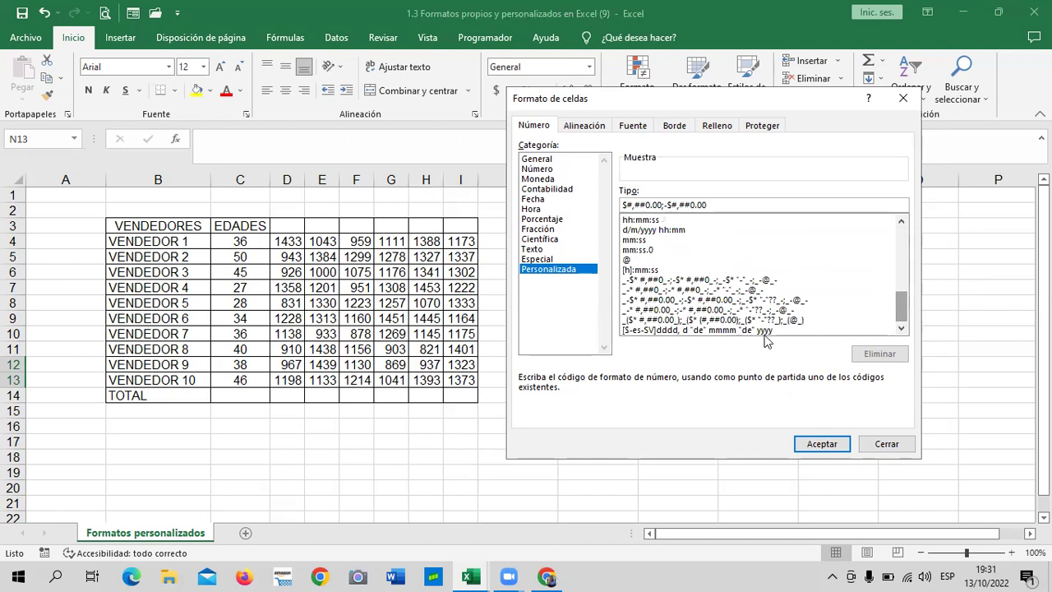
{"action": "left_click", "coordinate": [718, 329]}
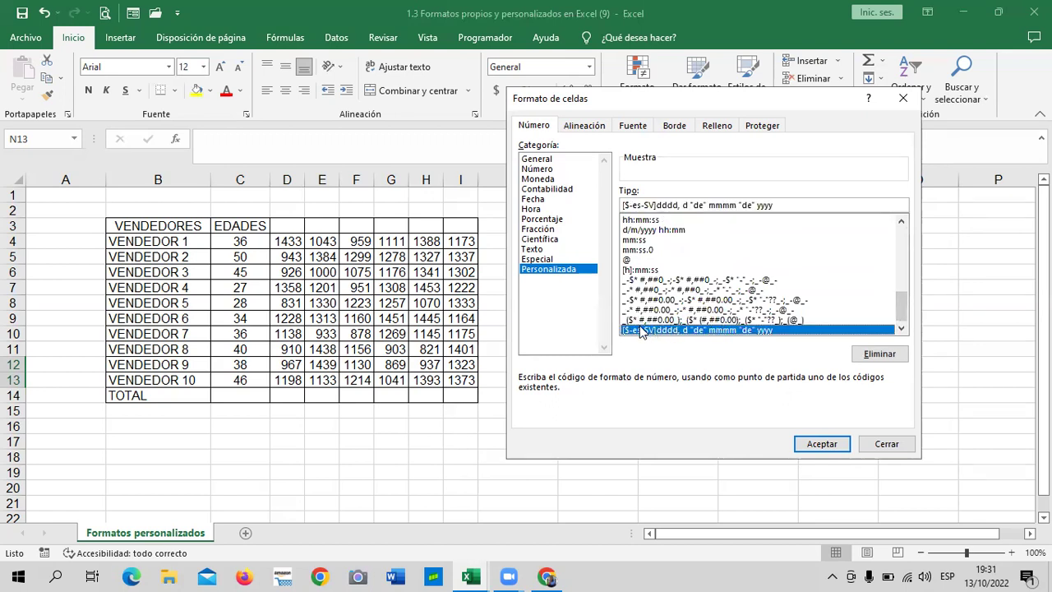
Step: Compare the accounting and time codes, then accept the d/m/yyyy hh:mm format
{"action": "left_click", "coordinate": [655, 321]}
{"action": "left_click", "coordinate": [654, 311]}
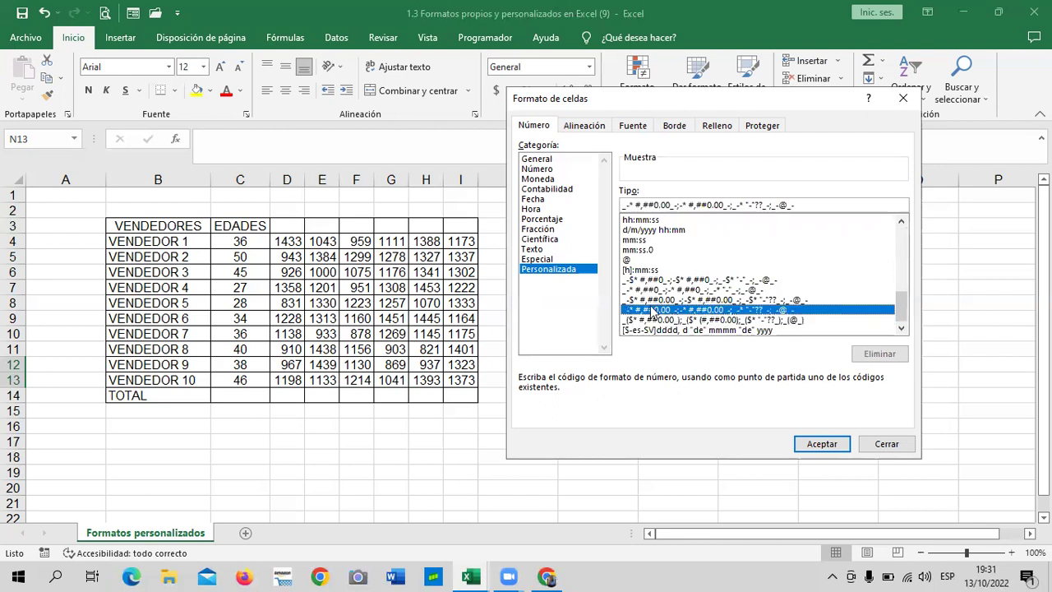
{"action": "left_click", "coordinate": [652, 300]}
{"action": "left_click", "coordinate": [651, 290]}
{"action": "left_click", "coordinate": [653, 309]}
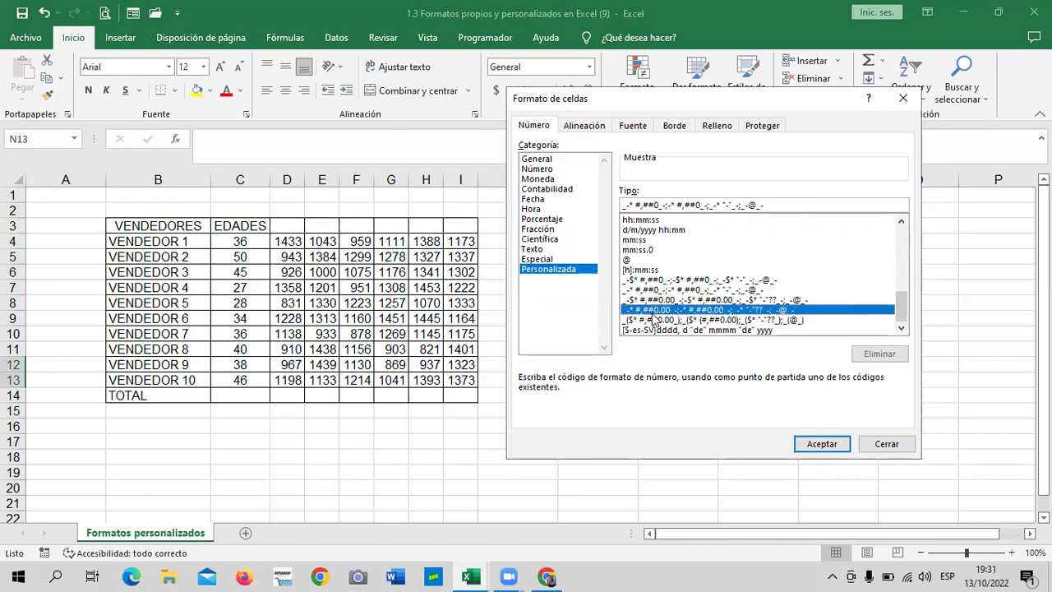
{"action": "left_click", "coordinate": [654, 319]}
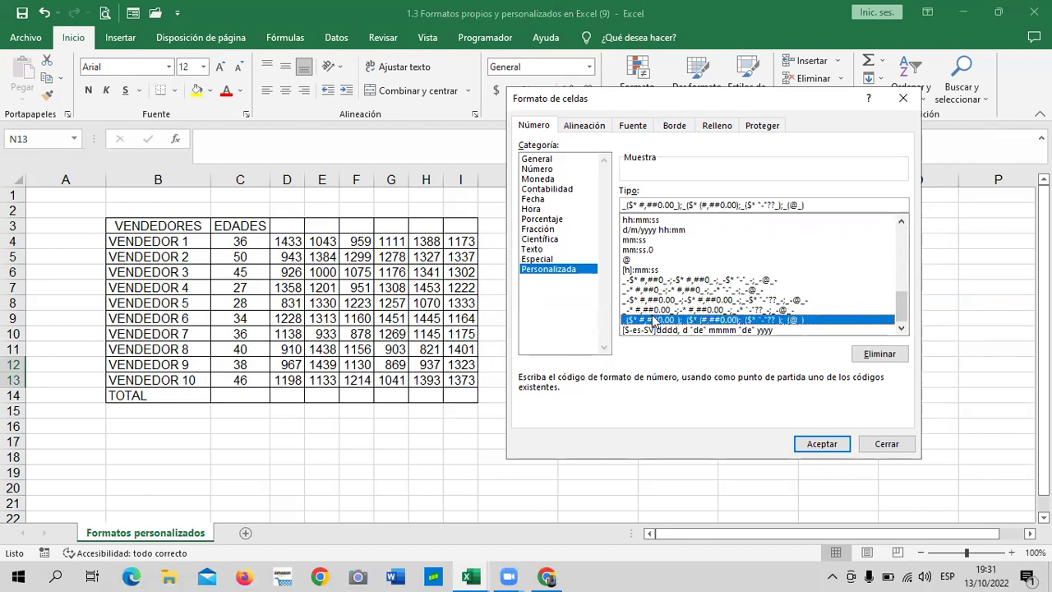
{"action": "left_click", "coordinate": [669, 301]}
{"action": "left_click", "coordinate": [661, 280]}
{"action": "left_click", "coordinate": [639, 249]}
{"action": "left_click", "coordinate": [640, 229]}
{"action": "left_click", "coordinate": [641, 220]}
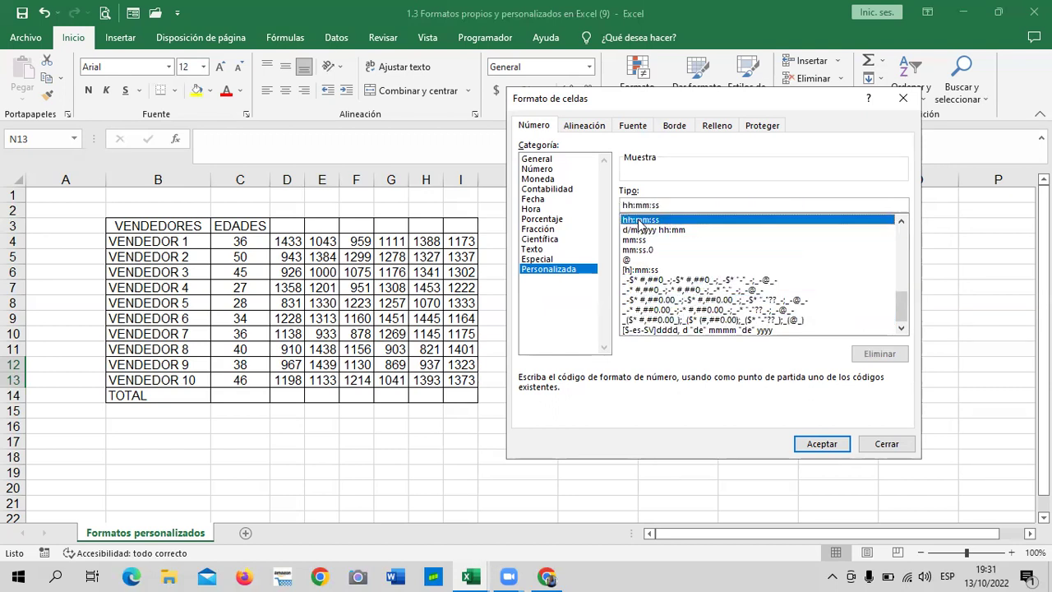
{"action": "left_click", "coordinate": [642, 231]}
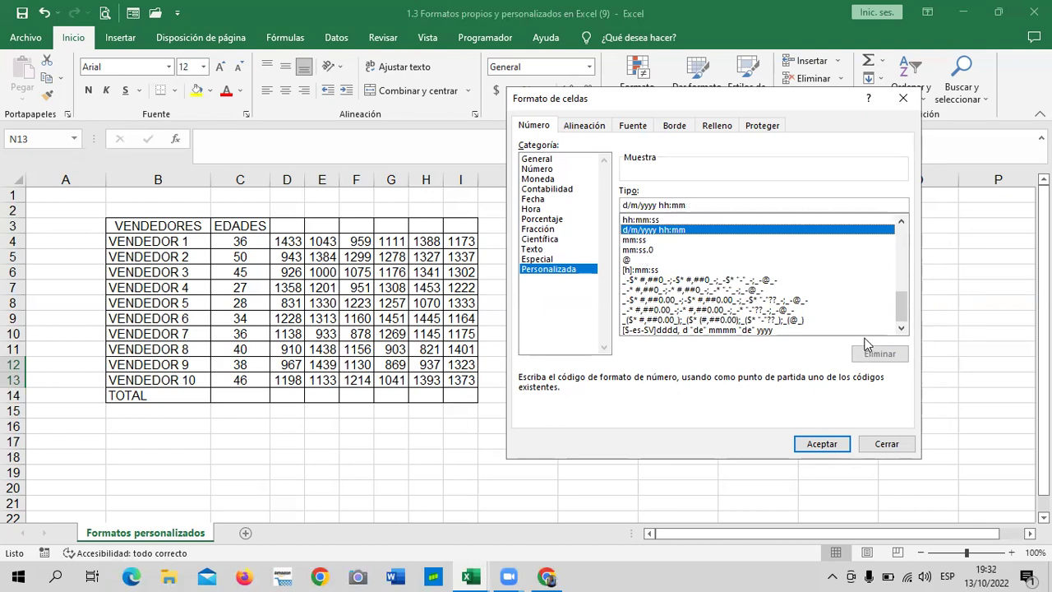
{"action": "left_click", "coordinate": [825, 444]}
{"action": "left_click", "coordinate": [684, 318]}
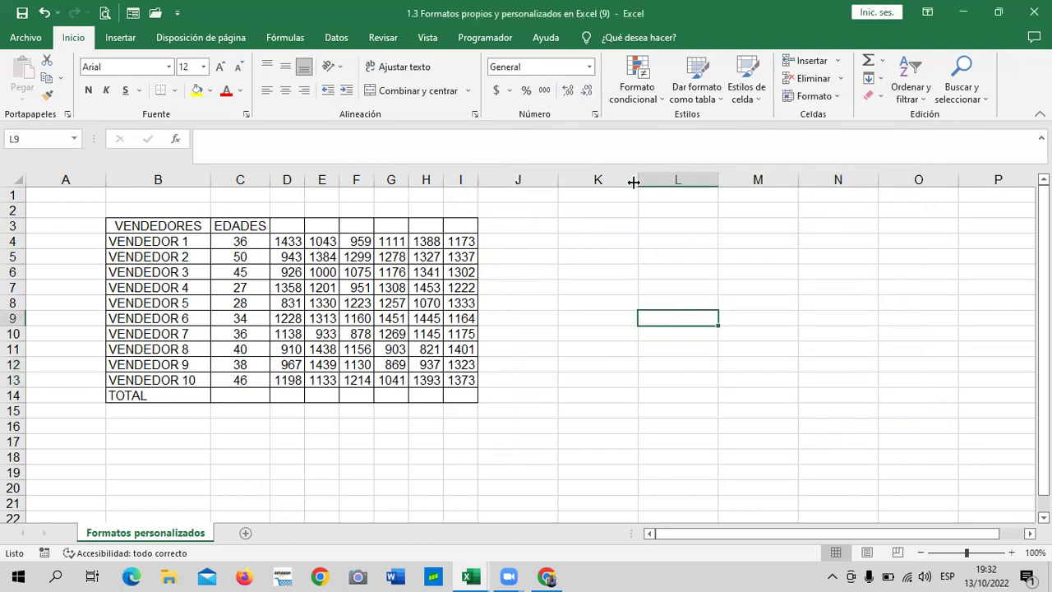
Step: Set columns C through I to a column width of 10
{"action": "left_click", "coordinate": [267, 178]}
{"action": "left_click_drag", "start_coordinate": [252, 176], "coordinate": [459, 198]}
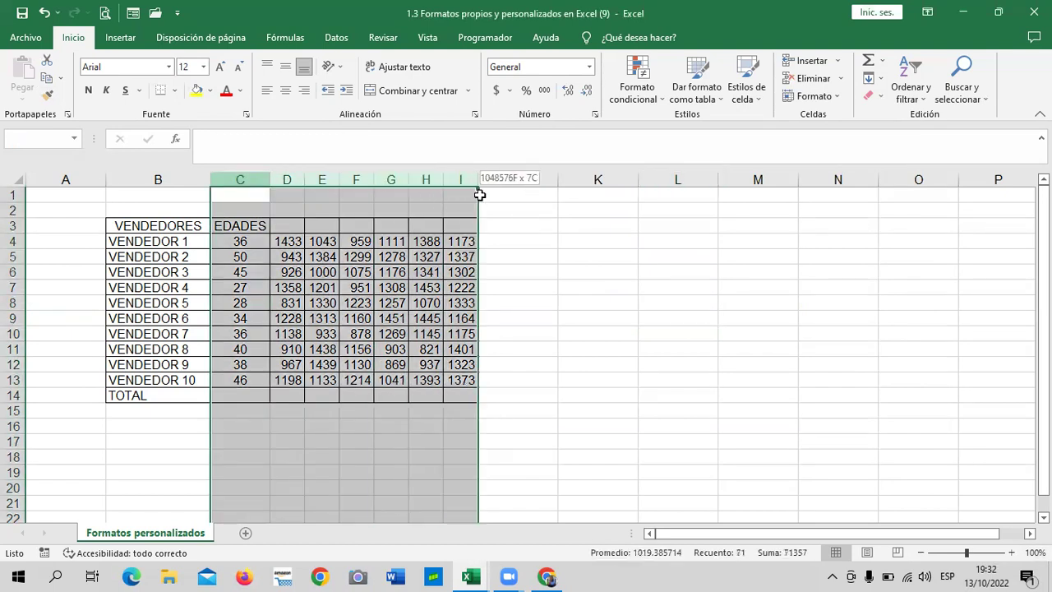
{"action": "right_click", "coordinate": [388, 261]}
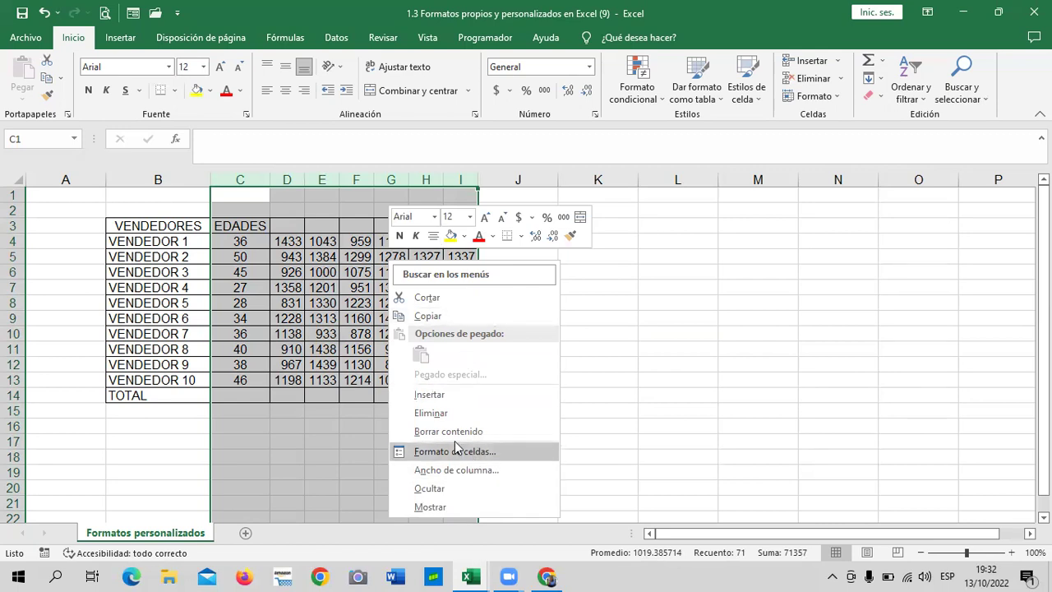
{"action": "left_click", "coordinate": [477, 468]}
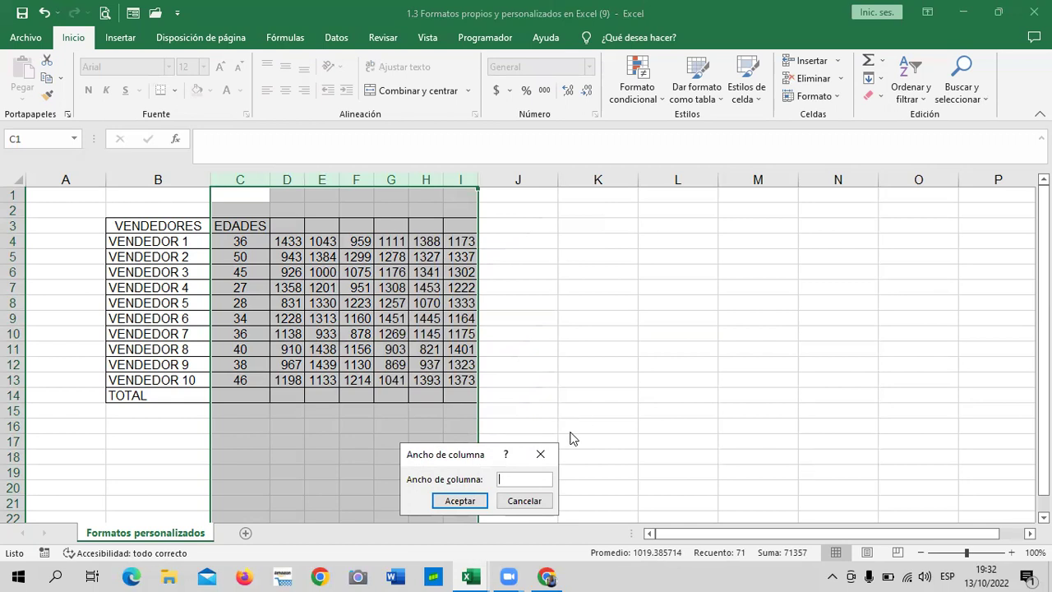
{"action": "type", "text": "10"}
{"action": "key", "text": "Return"}
Step: Clear the column selection and select the TOTAL row cells C14 to I14
{"action": "left_click", "coordinate": [700, 311]}
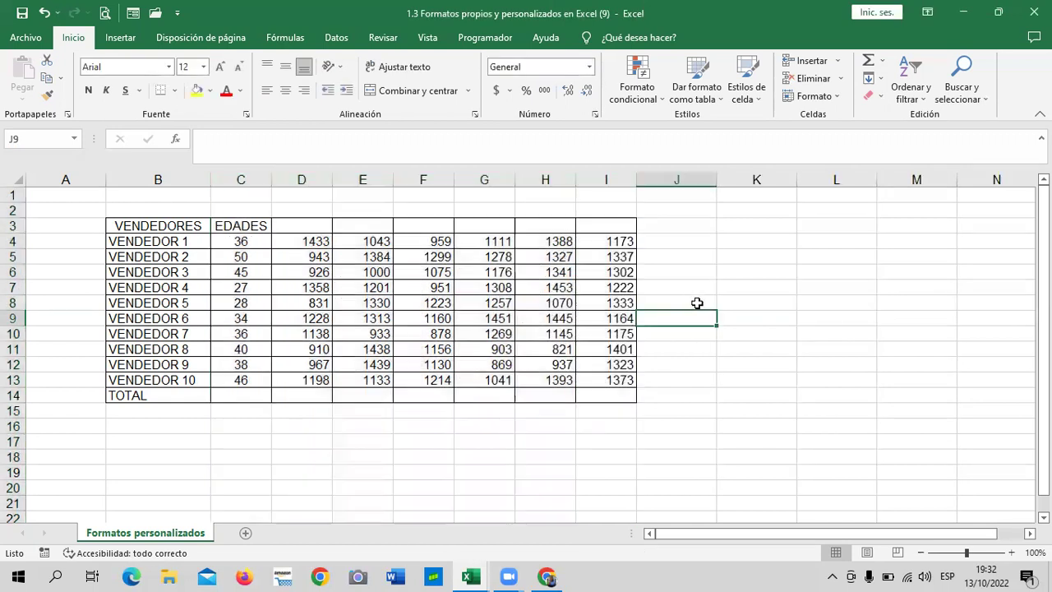
{"action": "left_click", "coordinate": [259, 470]}
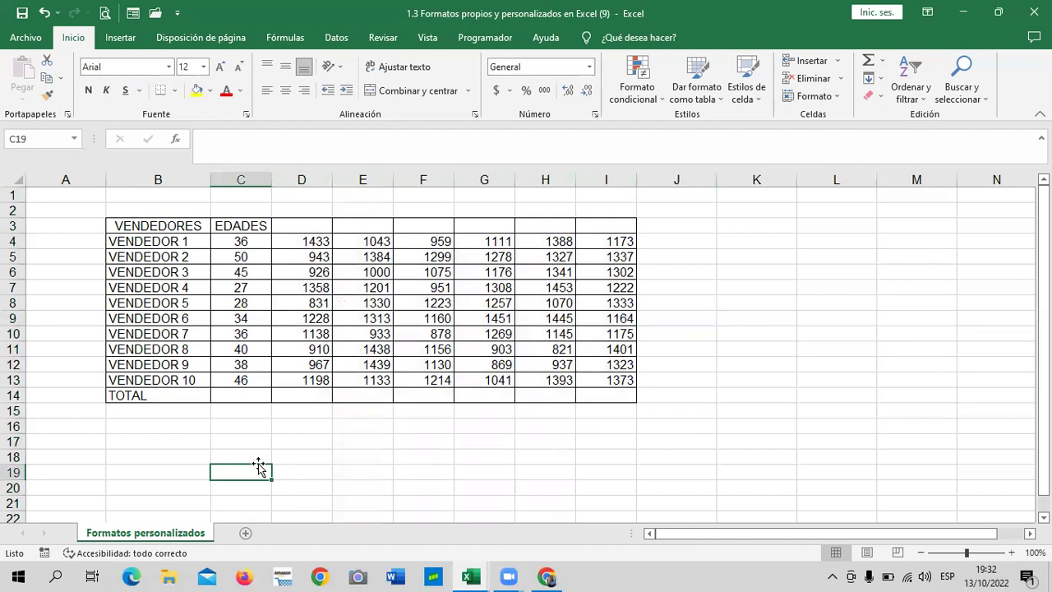
{"action": "left_click", "coordinate": [737, 304]}
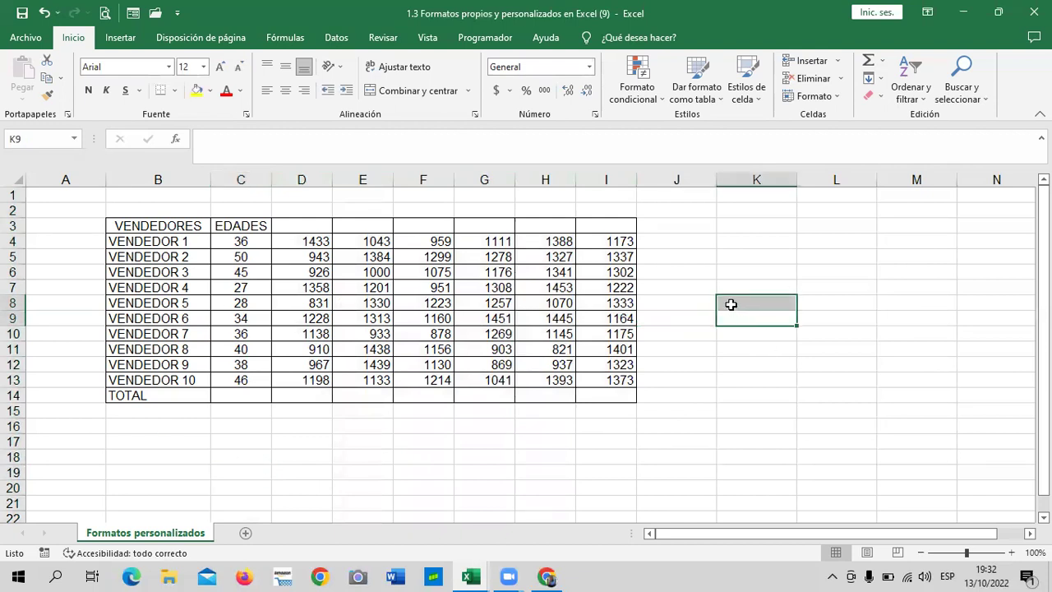
{"action": "left_click", "coordinate": [349, 443]}
{"action": "left_click_drag", "start_coordinate": [224, 395], "coordinate": [609, 400]}
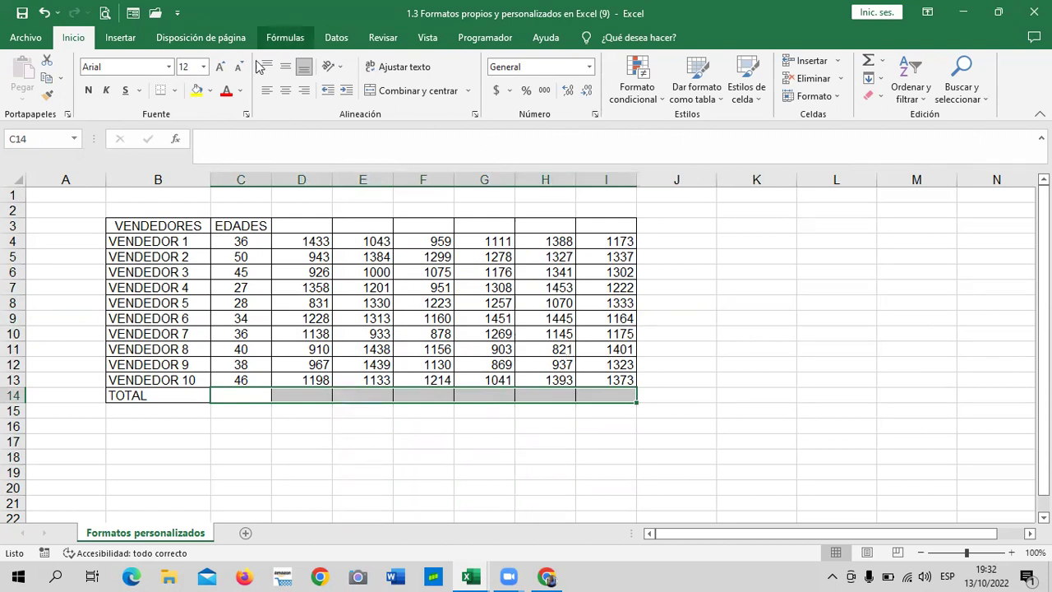
{"action": "left_click", "coordinate": [211, 92]}
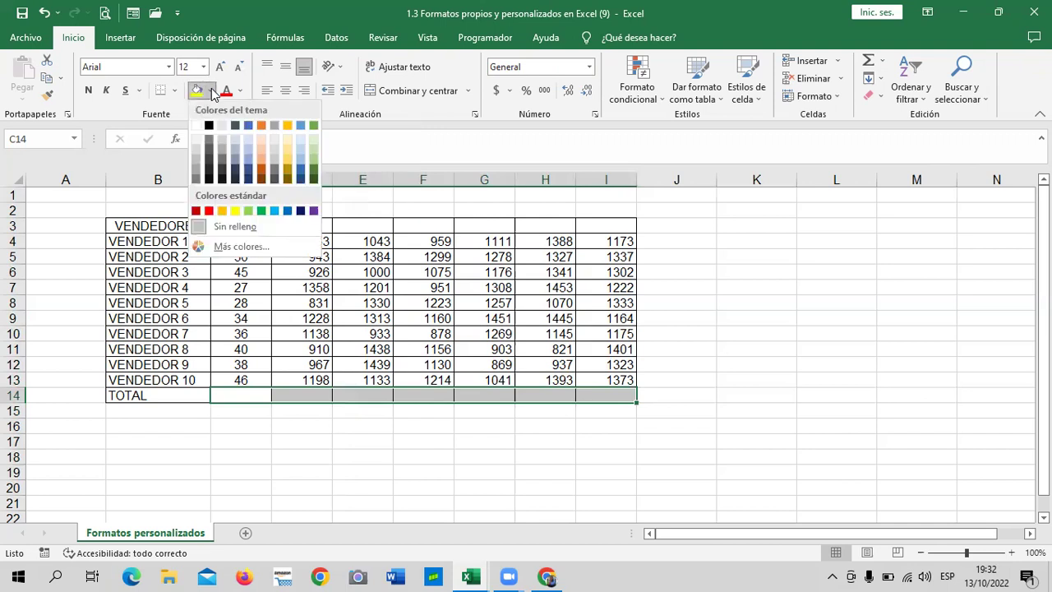
{"action": "left_click", "coordinate": [227, 410]}
{"action": "left_click", "coordinate": [241, 425]}
{"action": "left_click_drag", "start_coordinate": [246, 398], "coordinate": [626, 396]}
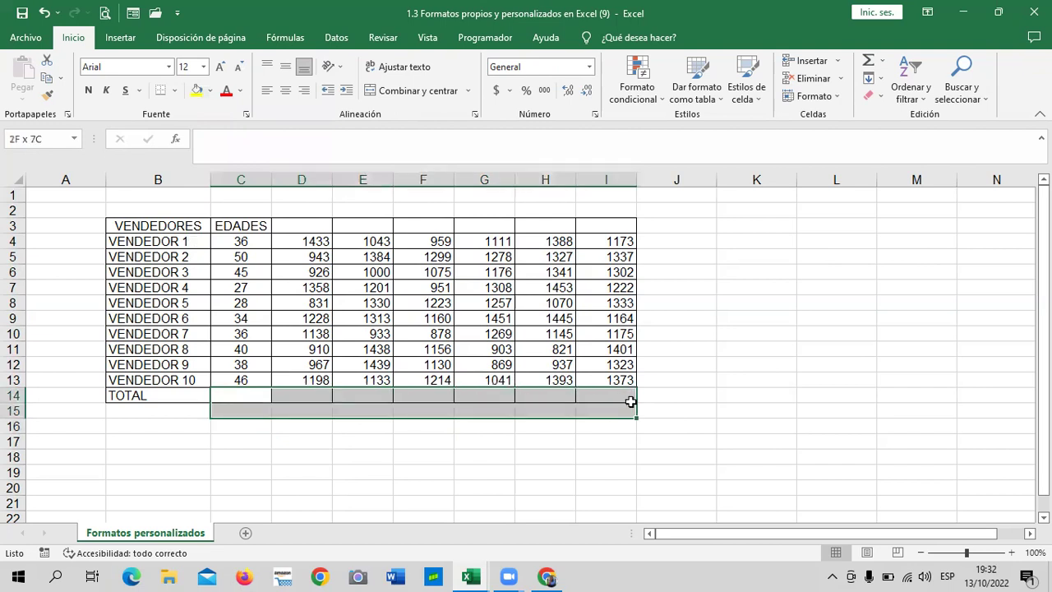
{"action": "left_click", "coordinate": [210, 91]}
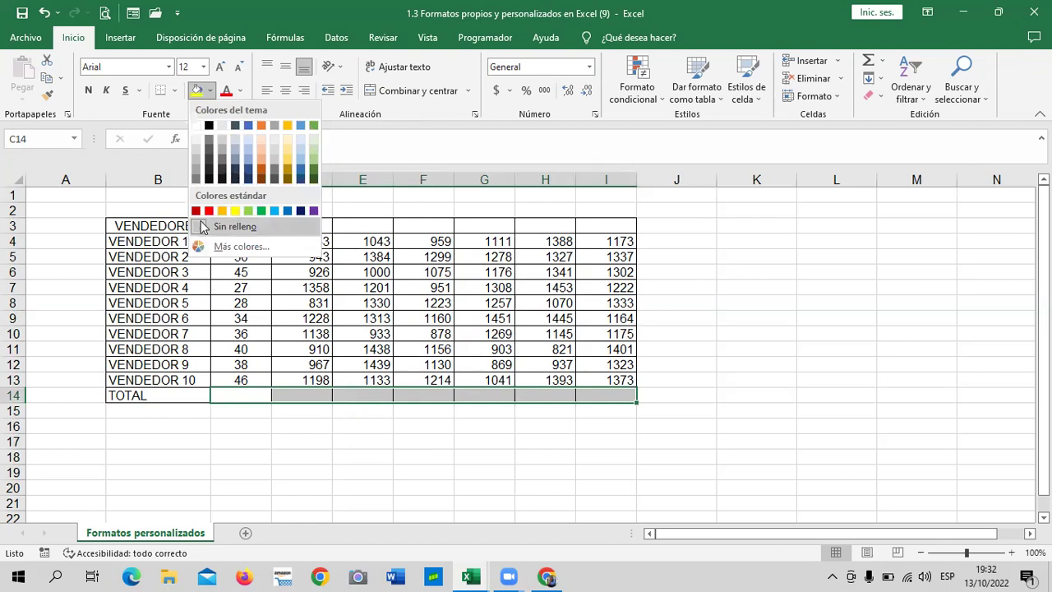
{"action": "left_click", "coordinate": [218, 253]}
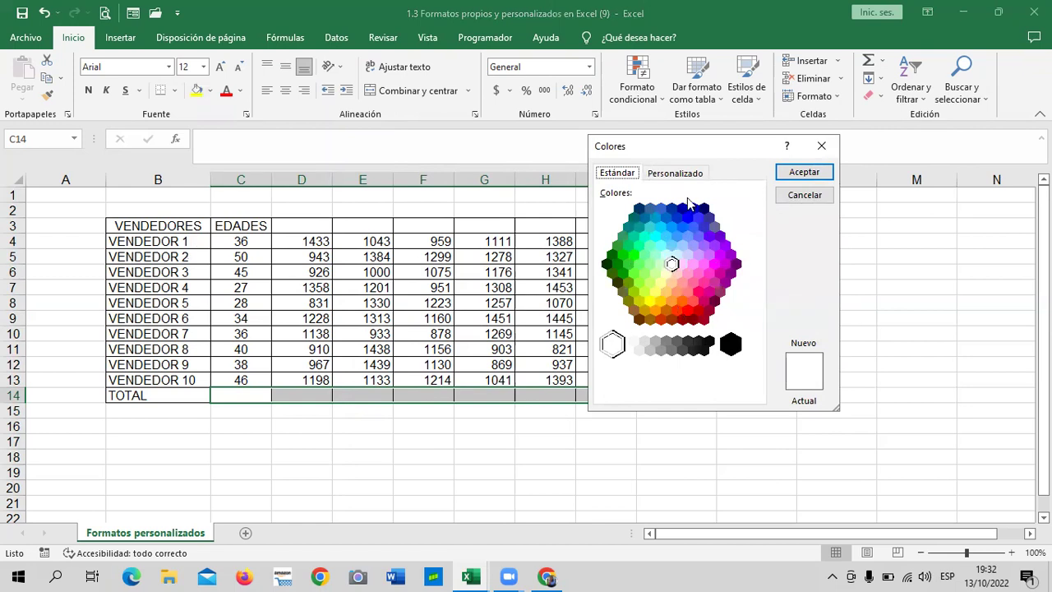
{"action": "left_click", "coordinate": [687, 173]}
{"action": "left_click", "coordinate": [634, 179]}
{"action": "left_click", "coordinate": [666, 176]}
{"action": "left_click", "coordinate": [633, 176]}
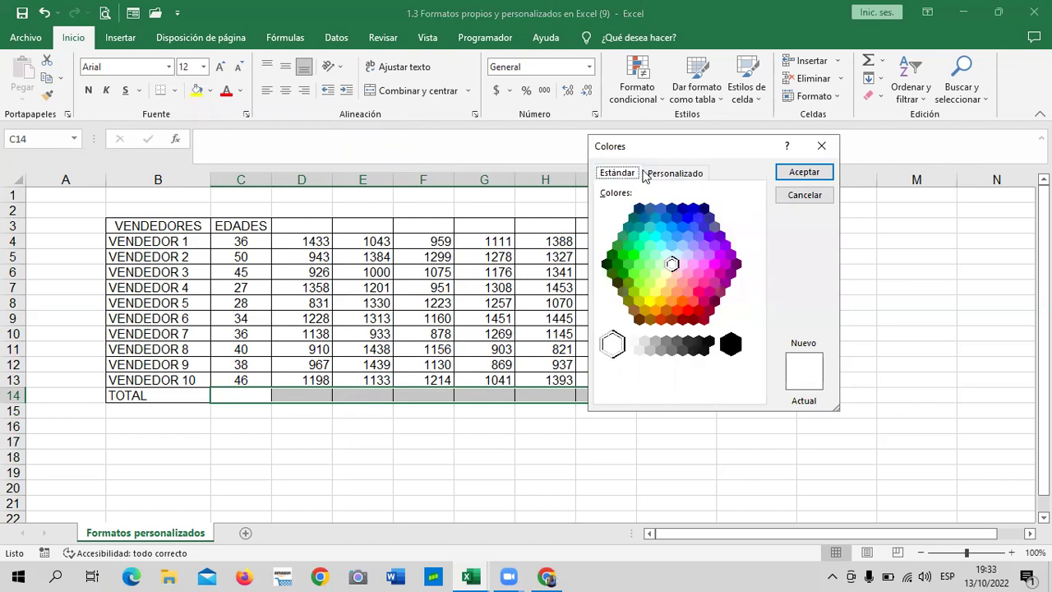
{"action": "left_click", "coordinate": [804, 197]}
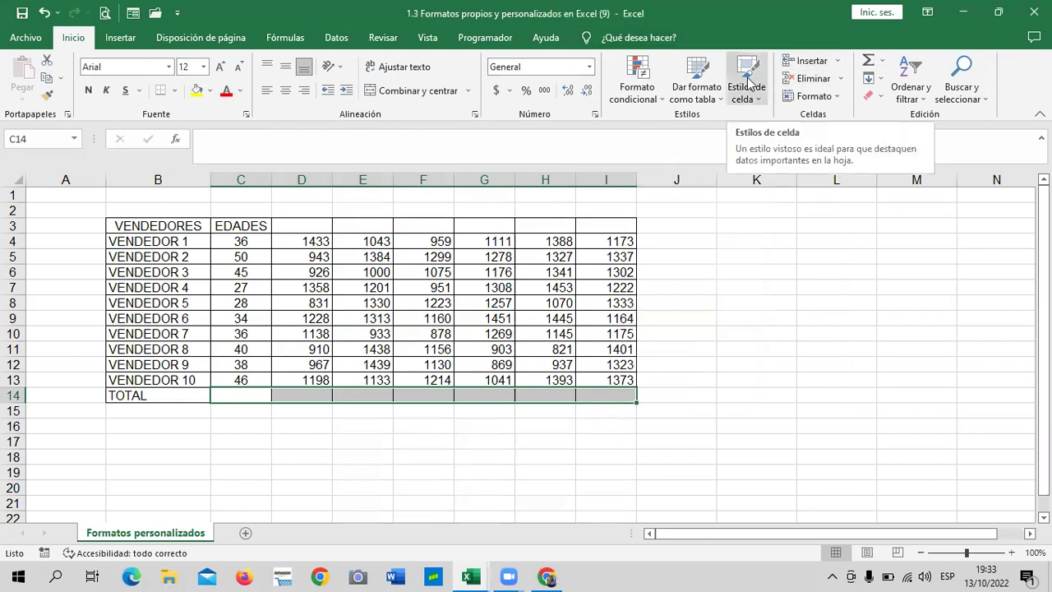
Step: Apply the Neutral cell style to C14:I14, giving the TOTAL row a pale yellow fill
{"action": "left_click", "coordinate": [761, 100]}
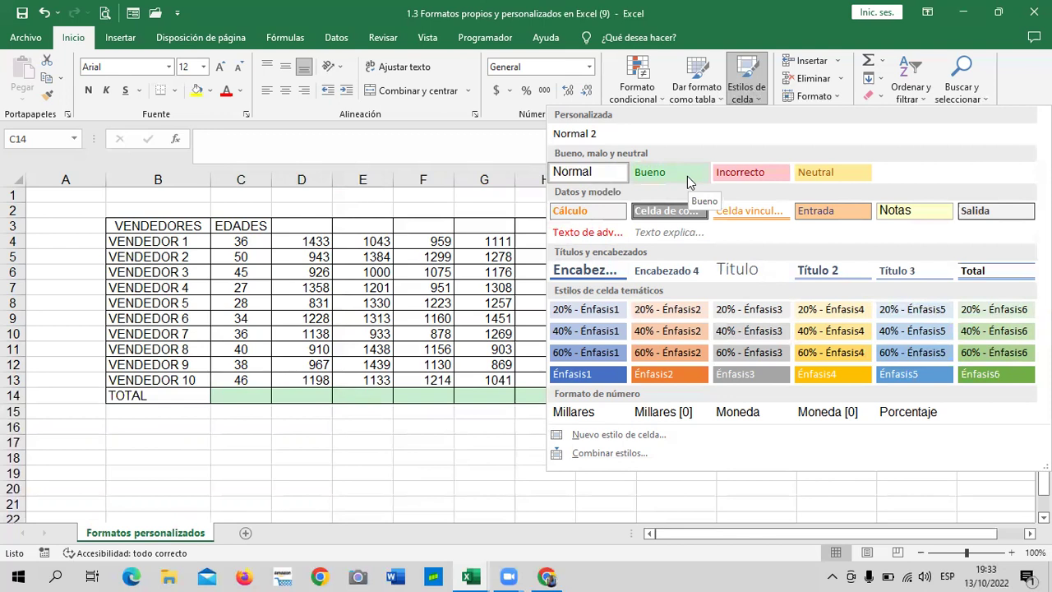
{"action": "left_click", "coordinate": [852, 174]}
{"action": "left_click", "coordinate": [750, 398]}
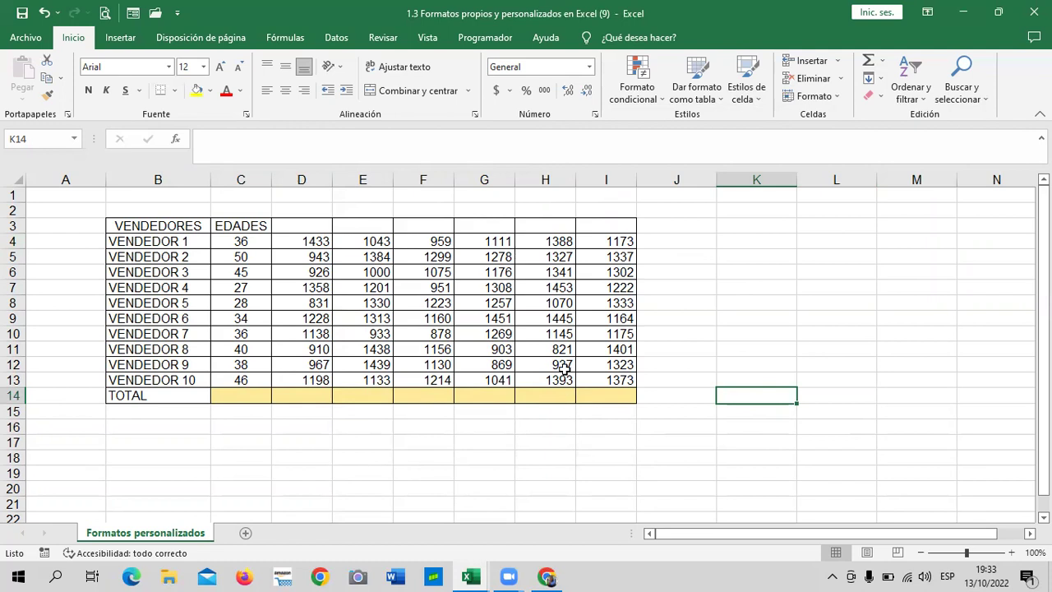
{"action": "left_click", "coordinate": [758, 96]}
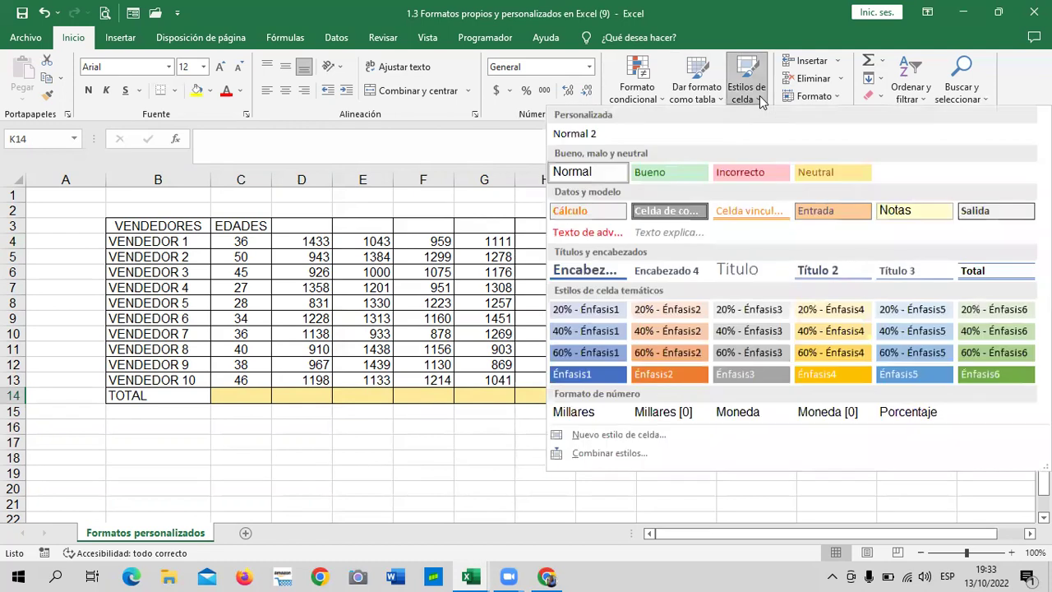
{"action": "left_click", "coordinate": [450, 450]}
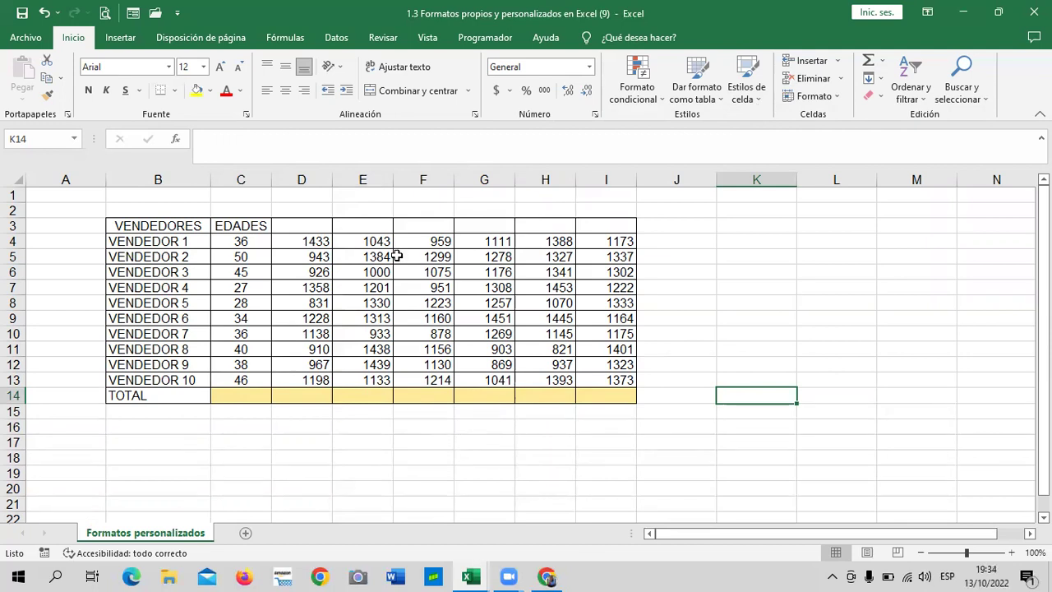
Step: Replace the EDADES header in C3 with AÑOS, then enter KMS in D3 and MTS in E3
{"action": "left_click", "coordinate": [235, 222]}
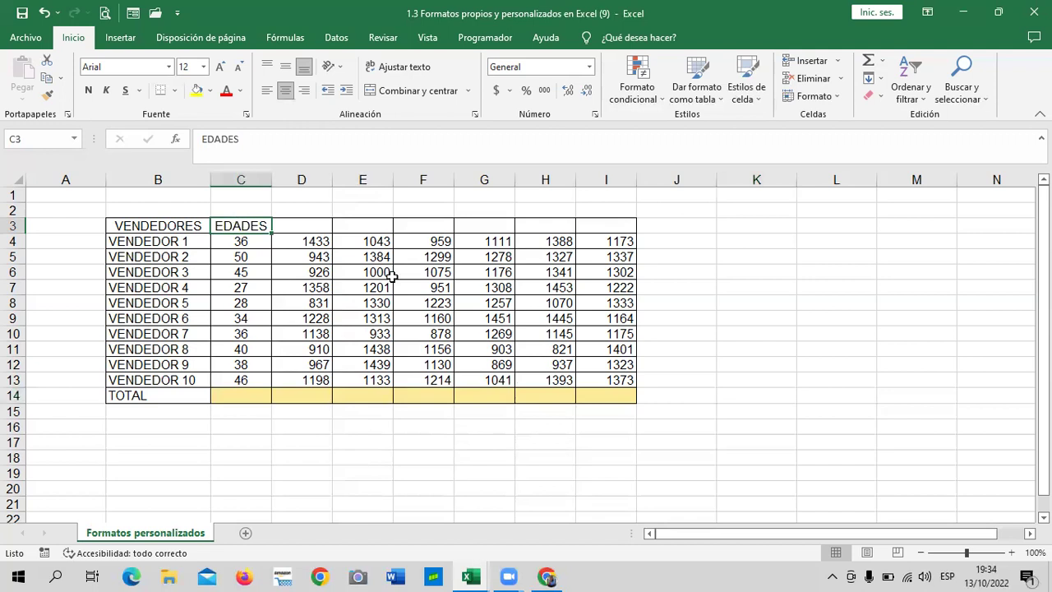
{"action": "key", "text": "BackSpace"}
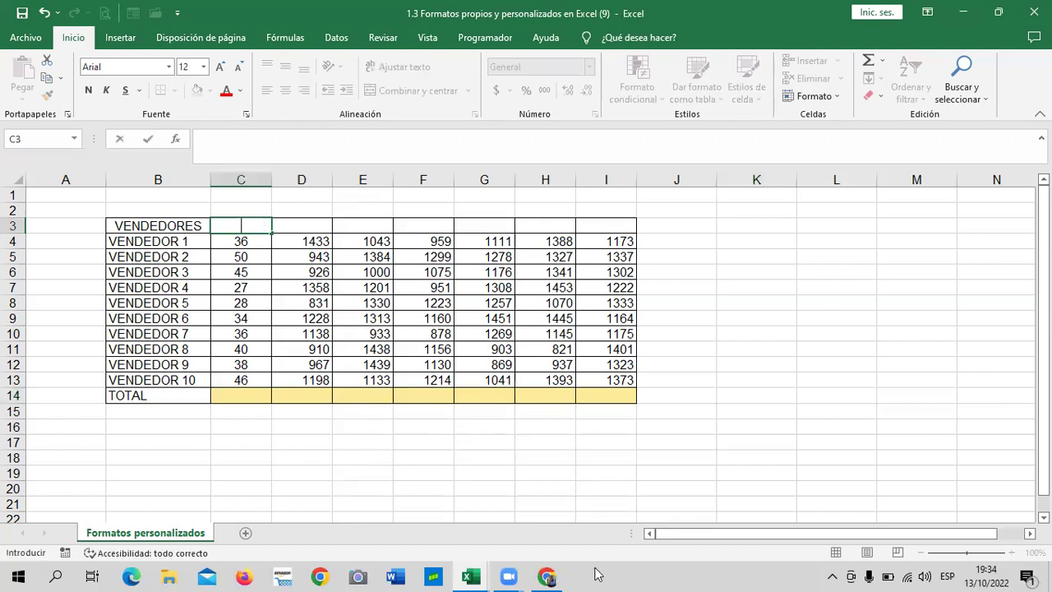
{"action": "left_click", "coordinate": [835, 396]}
{"action": "left_click", "coordinate": [269, 229]}
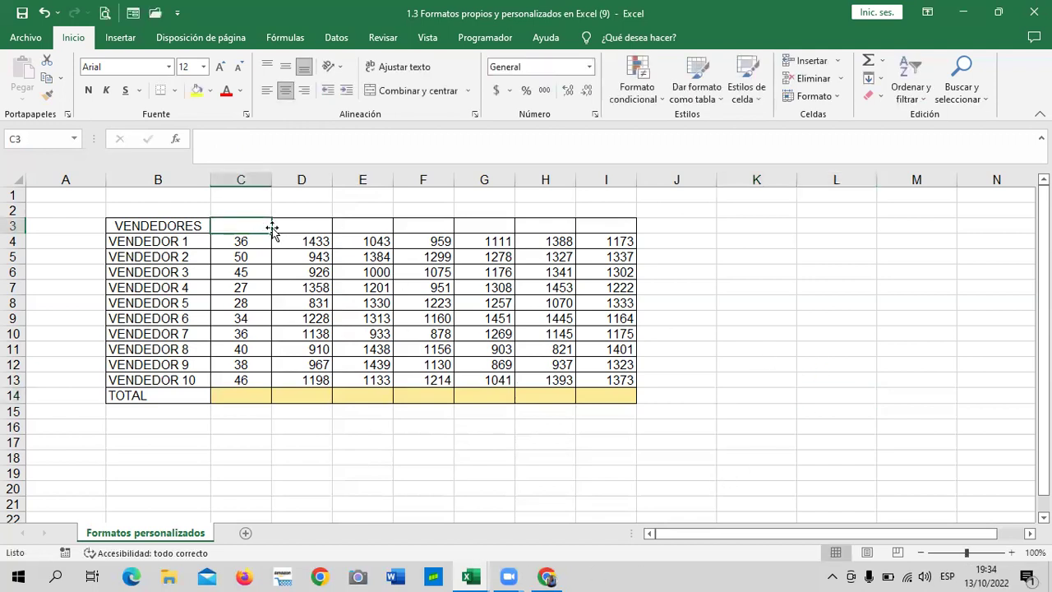
{"action": "type", "text": "año"}
{"action": "key", "text": "BackSpace"}
{"action": "key", "text": "BackSpace"}
{"action": "key", "text": "BackSpace"}
{"action": "key", "text": "Caps_Lock"}
{"action": "type", "text": "AÑOS"}
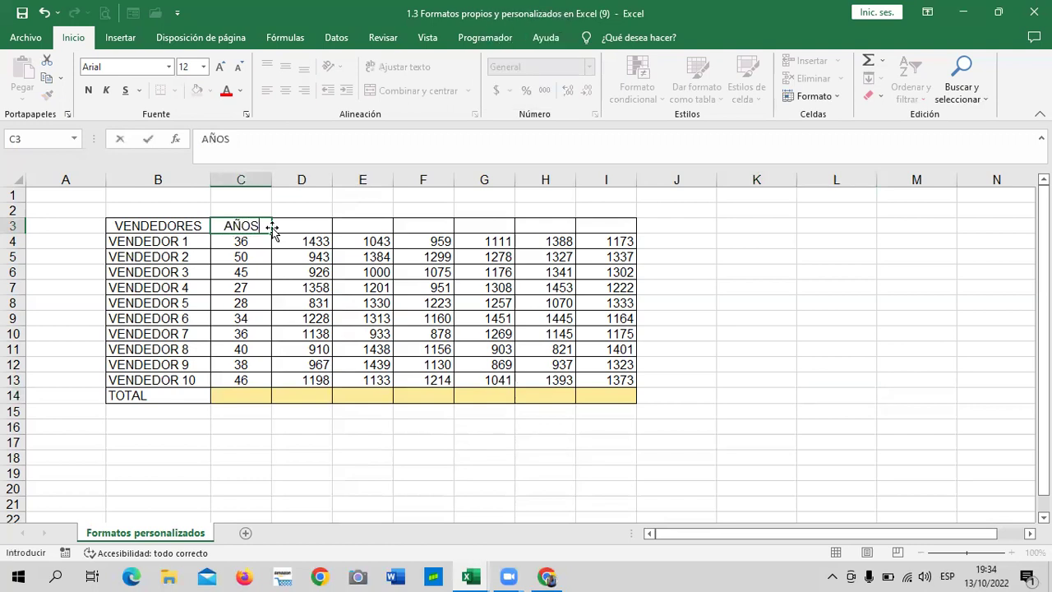
{"action": "left_click", "coordinate": [310, 227]}
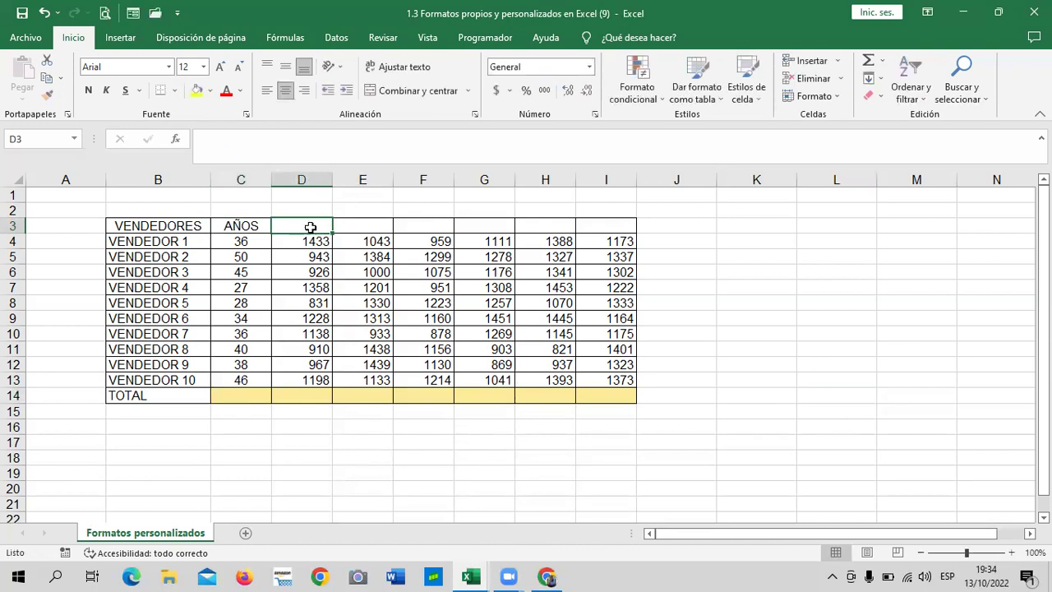
{"action": "type", "text": "KMS"}
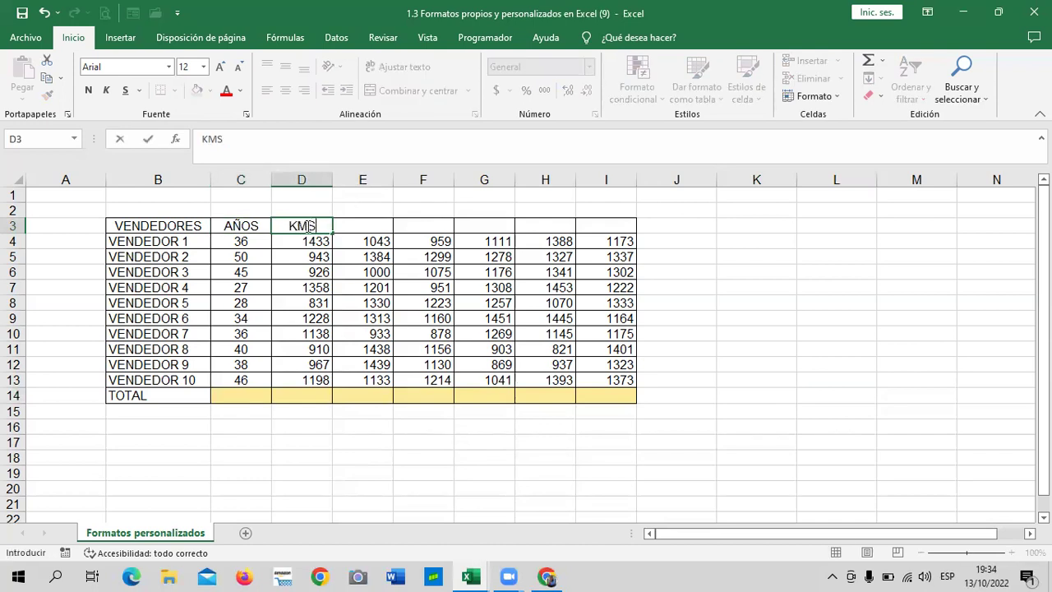
{"action": "key", "text": "Tab"}
{"action": "type", "text": "MTS"}
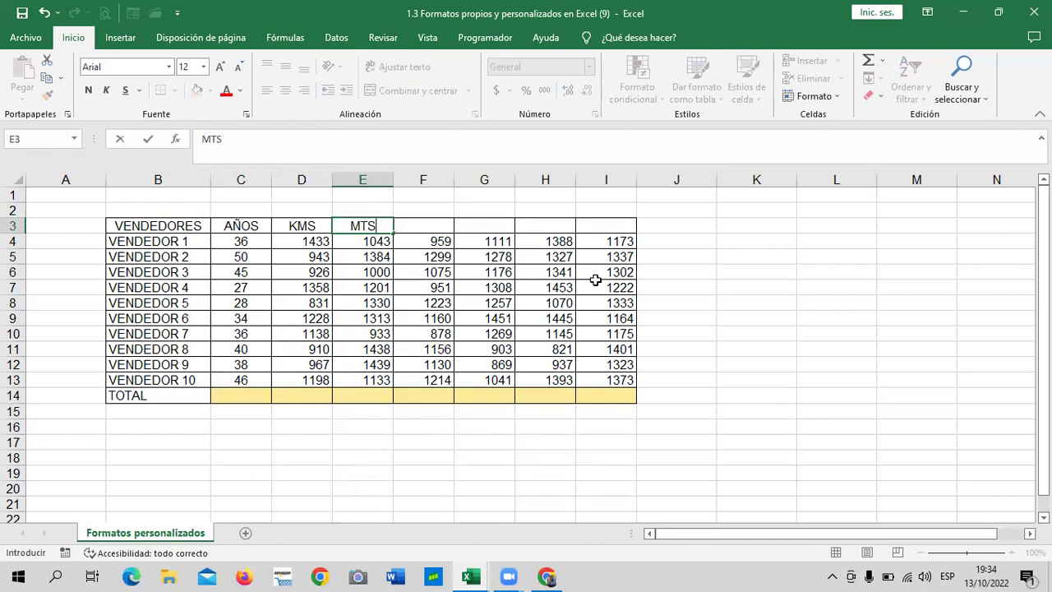
{"action": "left_click", "coordinate": [740, 272]}
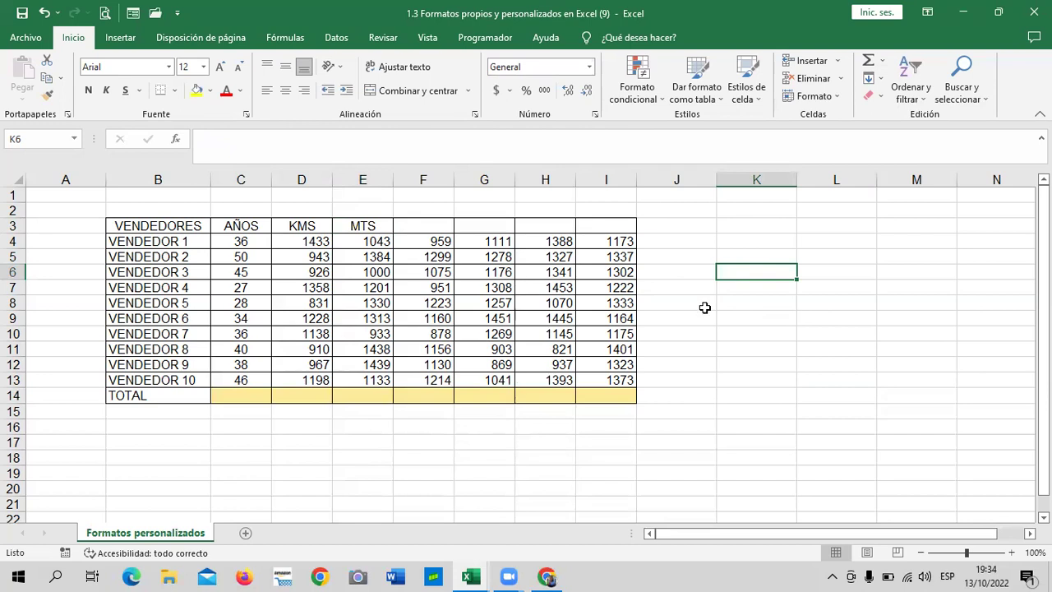
Step: Review the new headers and the ages C4:C13, ending on total cell C14
{"action": "left_click_drag", "start_coordinate": [753, 350], "coordinate": [753, 335]}
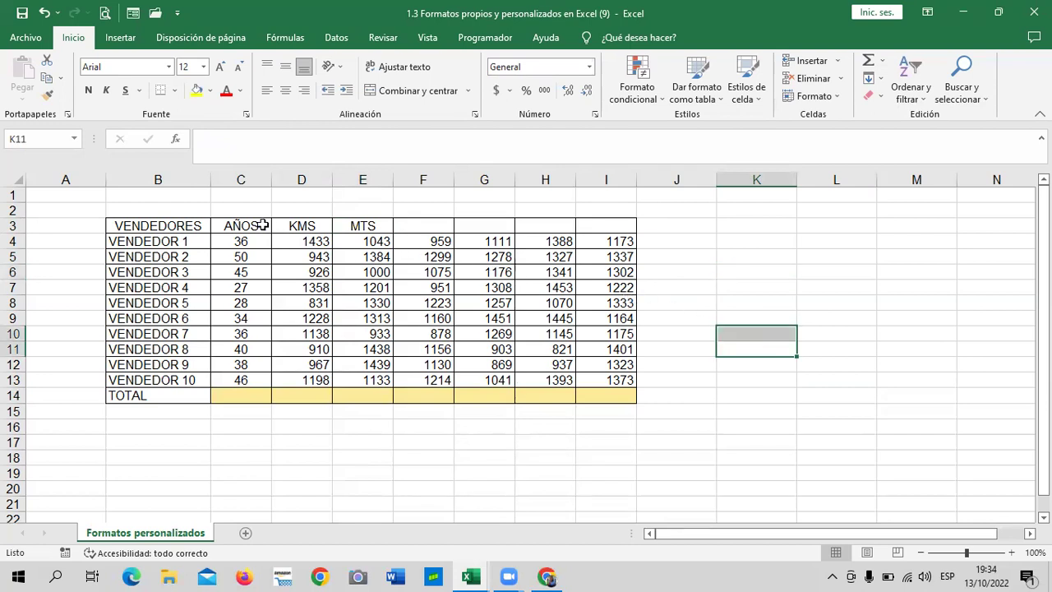
{"action": "left_click", "coordinate": [300, 223]}
{"action": "left_click", "coordinate": [363, 227]}
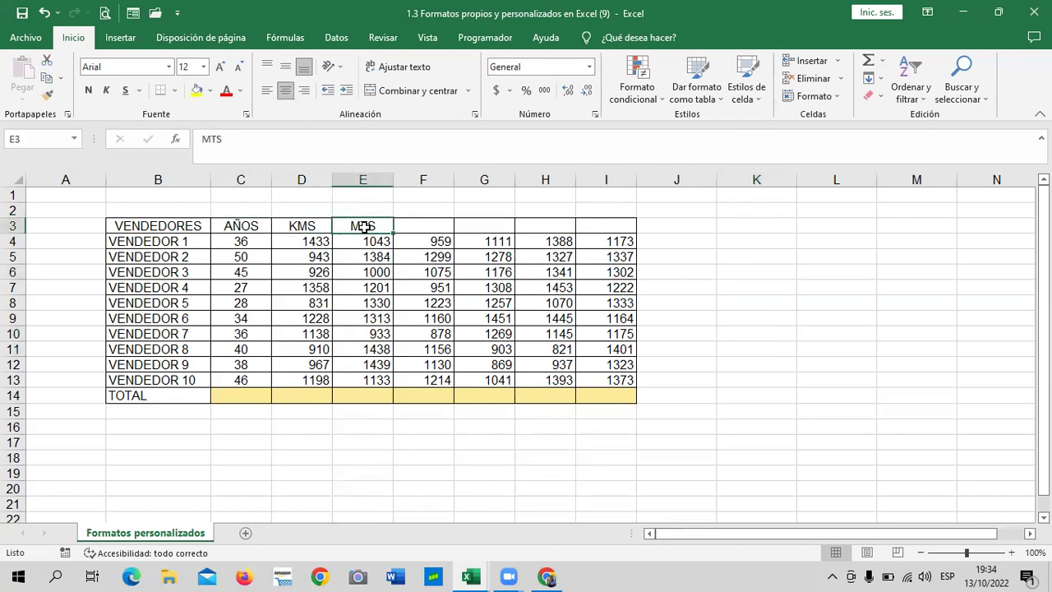
{"action": "left_click_drag", "start_coordinate": [741, 302], "coordinate": [797, 312]}
{"action": "left_click_drag", "start_coordinate": [245, 237], "coordinate": [252, 379]}
{"action": "left_click", "coordinate": [732, 288]}
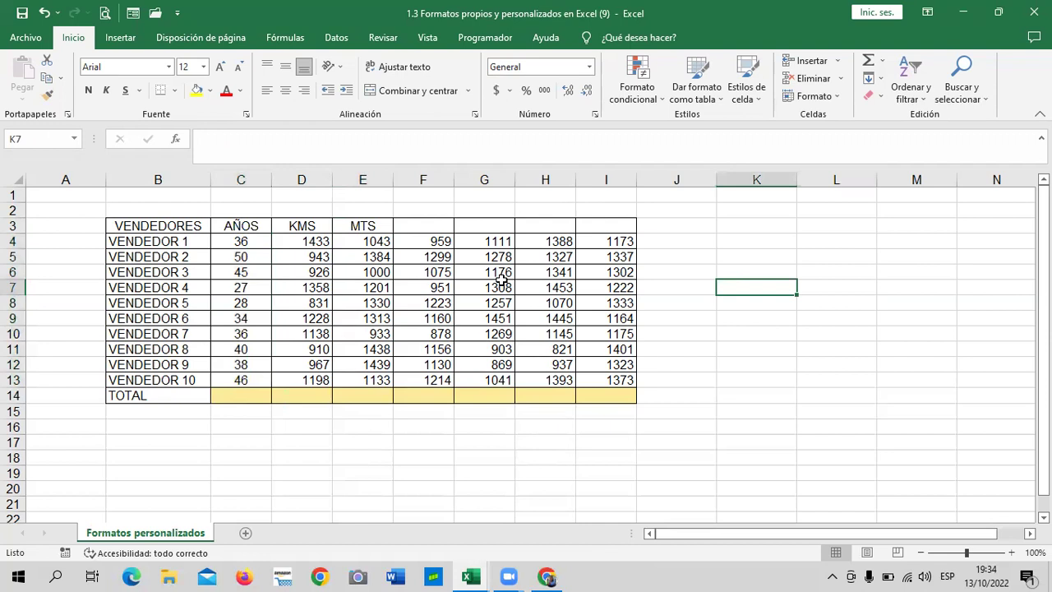
{"action": "left_click", "coordinate": [233, 239]}
{"action": "left_click", "coordinate": [241, 333]}
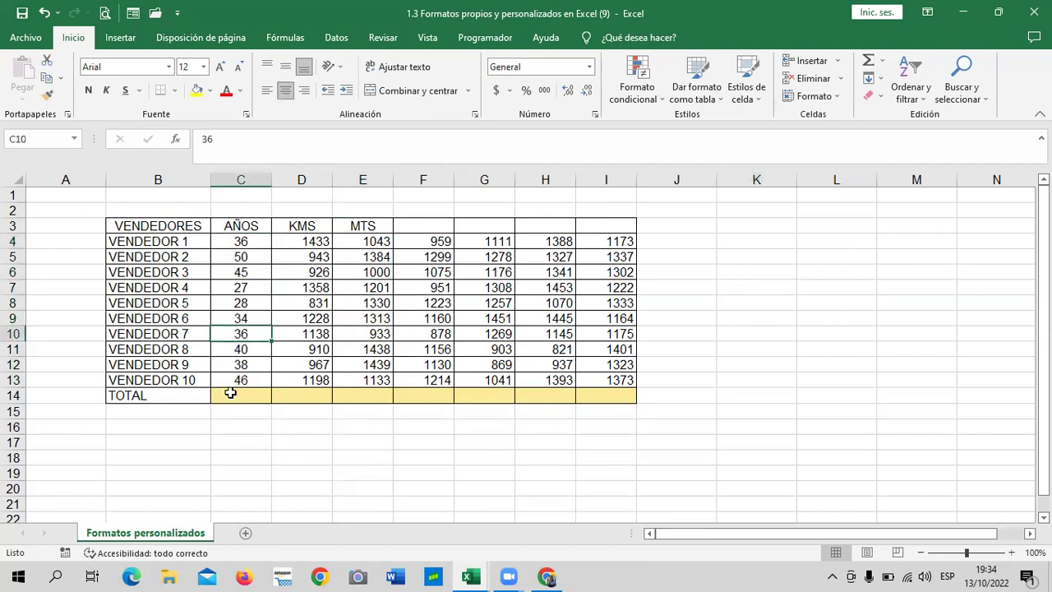
{"action": "left_click", "coordinate": [227, 396]}
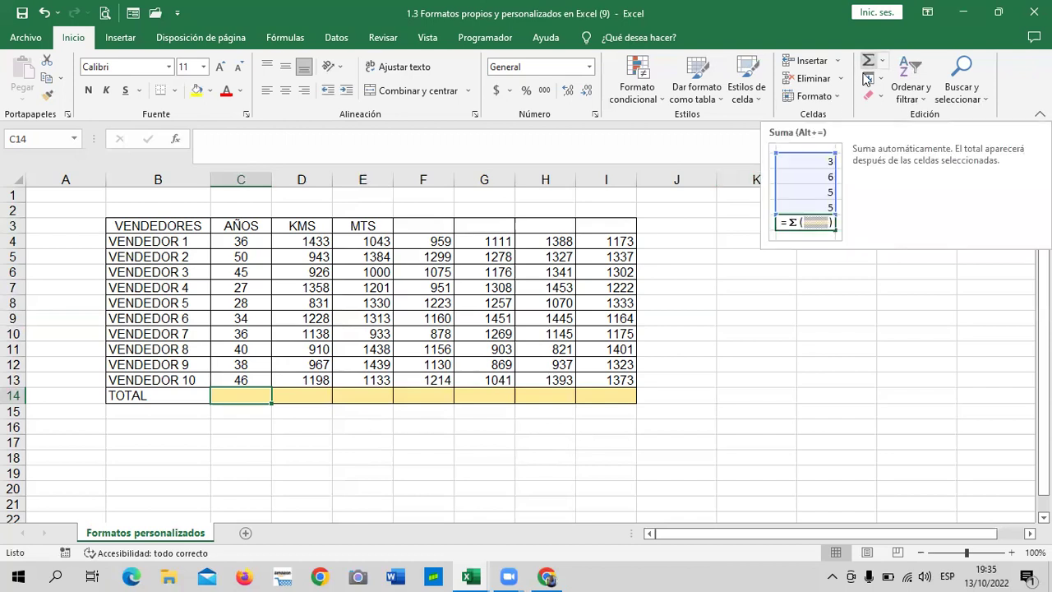
Step: Enter an AutoSum of C4:C13 in C14, showing 380, and select C14:I14
{"action": "left_click", "coordinate": [755, 310]}
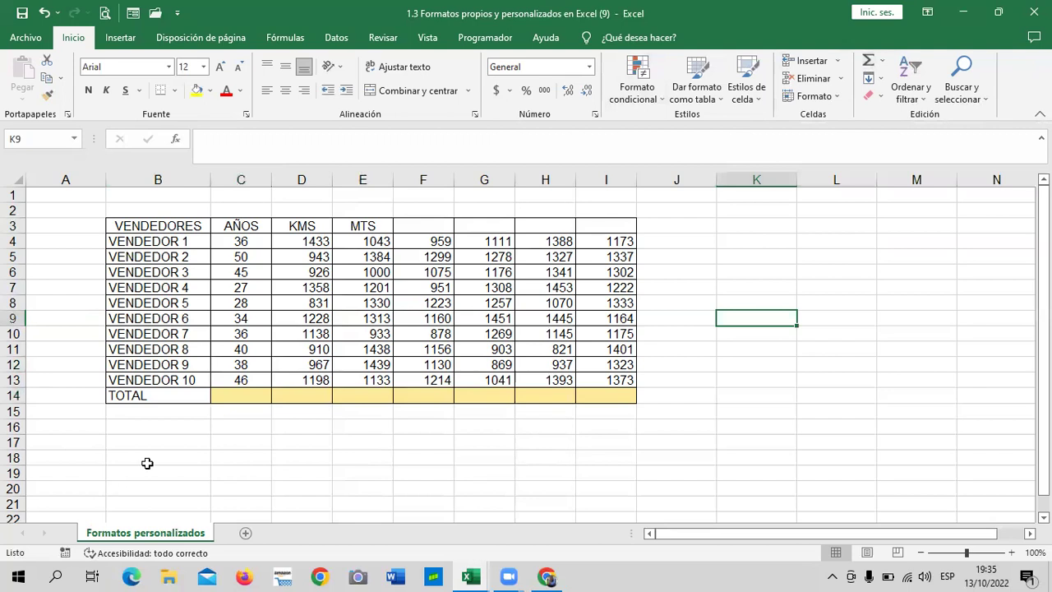
{"action": "left_click", "coordinate": [225, 393]}
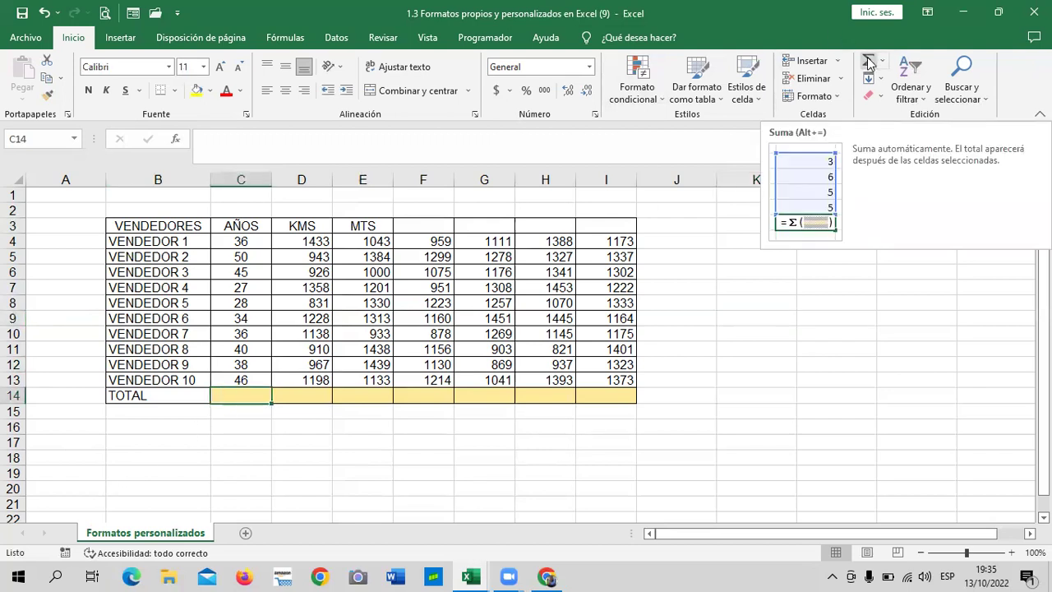
{"action": "left_click", "coordinate": [868, 62]}
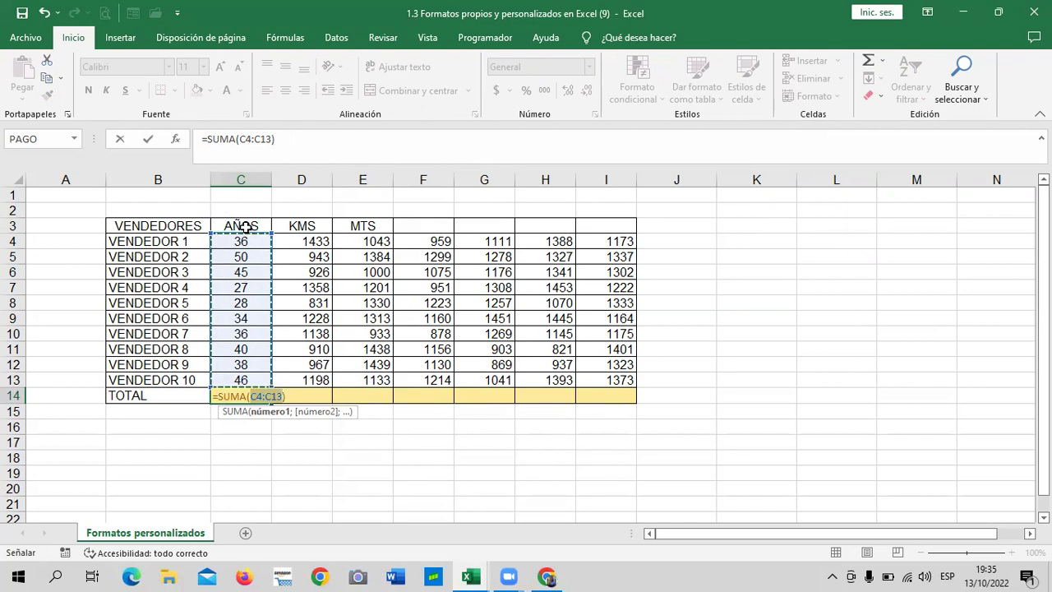
{"action": "key", "text": "Return"}
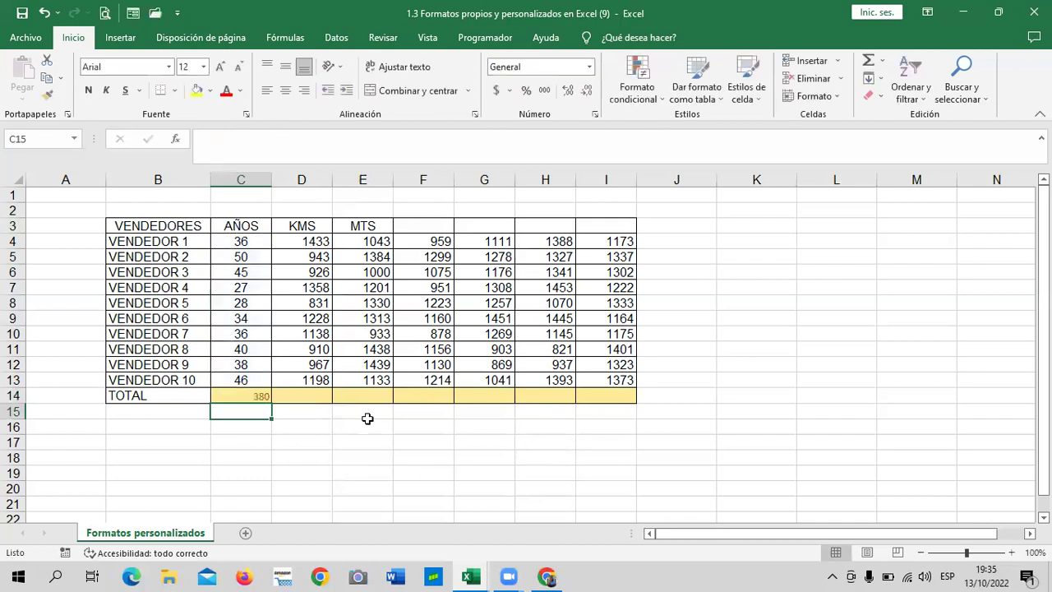
{"action": "left_click", "coordinate": [242, 400]}
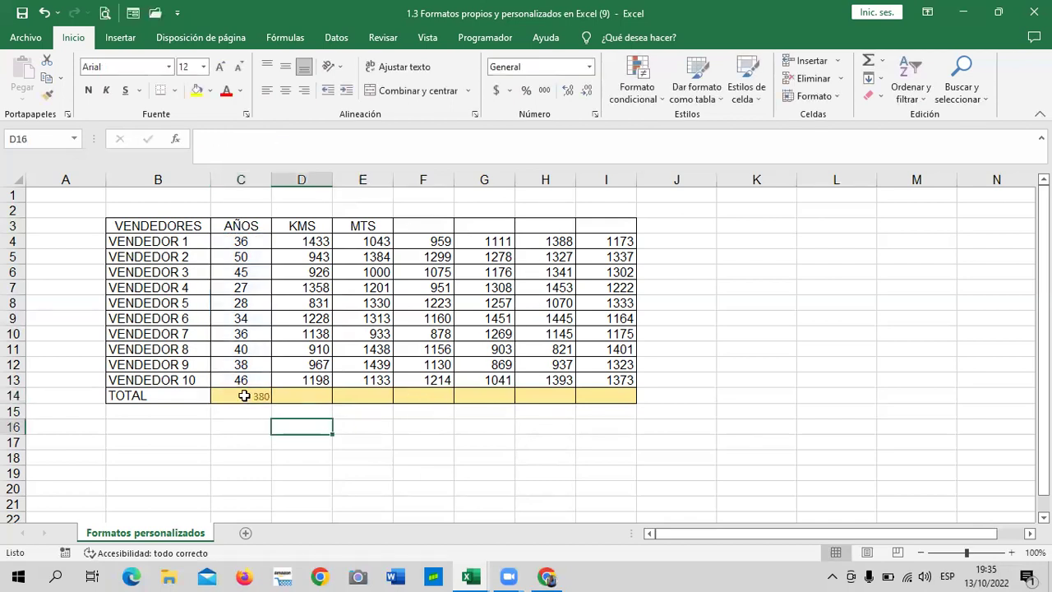
{"action": "left_click_drag", "start_coordinate": [247, 396], "coordinate": [612, 394]}
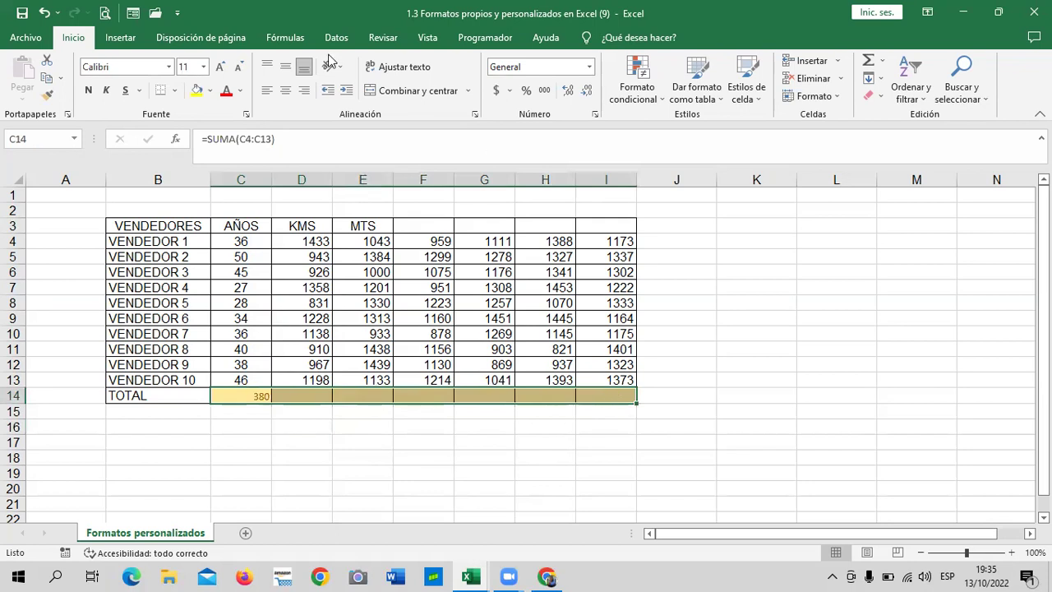
Step: Enlarge the font of the TOTAL row C14:I14 to 22 point
{"action": "left_click", "coordinate": [219, 66]}
{"action": "left_click", "coordinate": [220, 67]}
{"action": "left_click", "coordinate": [219, 66]}
{"action": "left_click", "coordinate": [219, 67]}
{"action": "left_click", "coordinate": [220, 66]}
{"action": "left_click", "coordinate": [739, 362]}
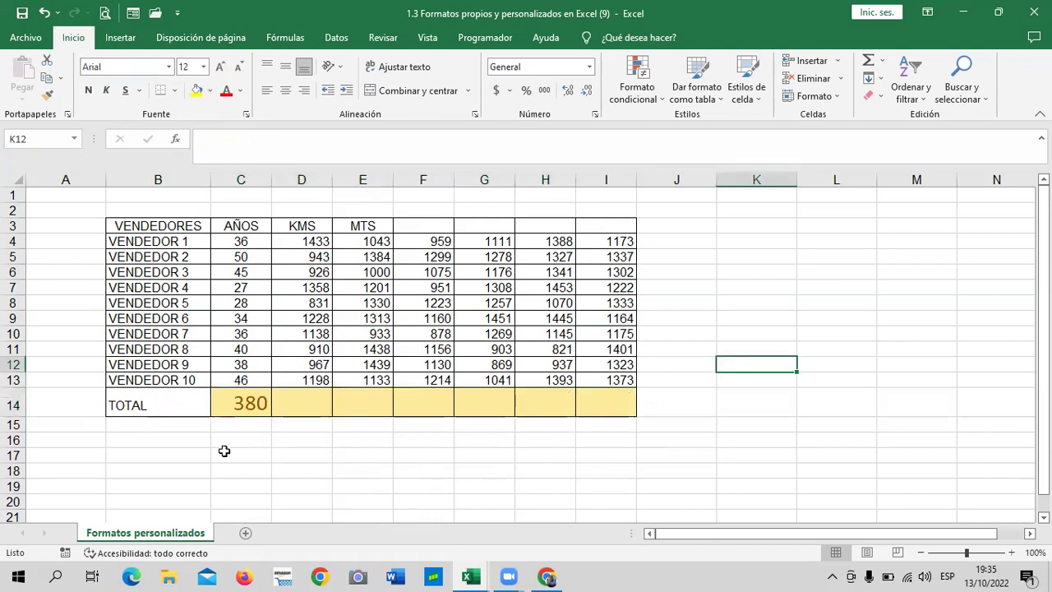
Step: Reselect C14:I14 and make the TOTAL row bold
{"action": "left_click", "coordinate": [241, 401]}
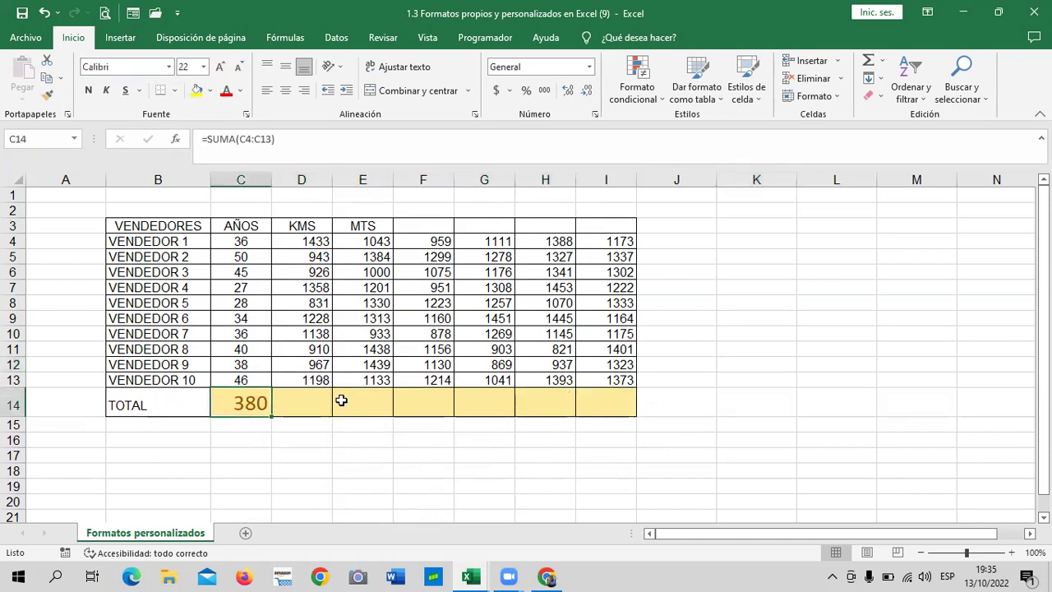
{"action": "left_click", "coordinate": [315, 401]}
{"action": "left_click", "coordinate": [392, 400]}
{"action": "left_click", "coordinate": [608, 401]}
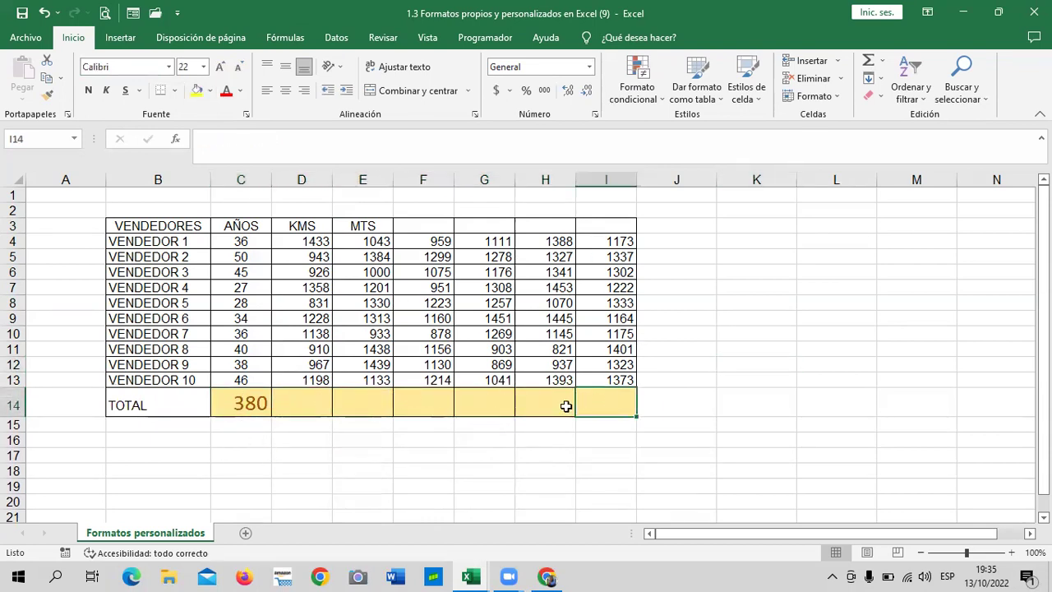
{"action": "left_click", "coordinate": [244, 399]}
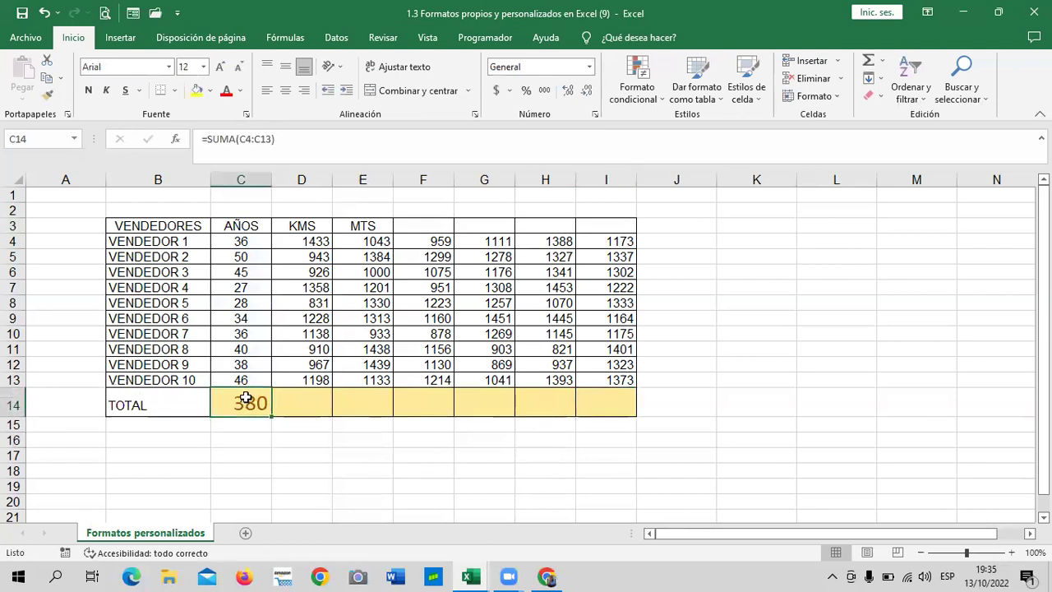
{"action": "left_click_drag", "start_coordinate": [254, 402], "coordinate": [615, 399]}
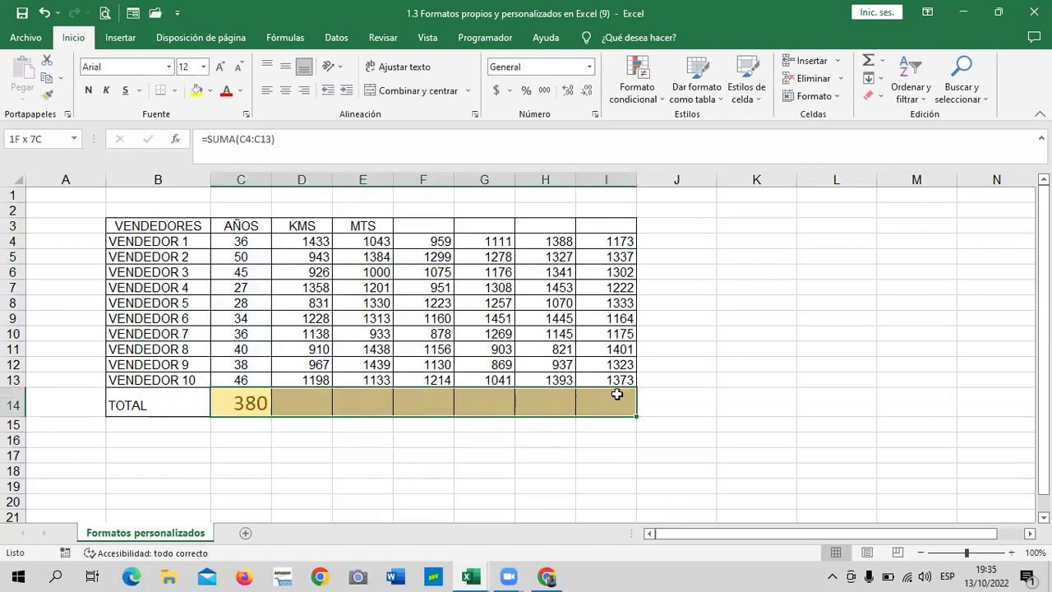
{"action": "left_click", "coordinate": [88, 90]}
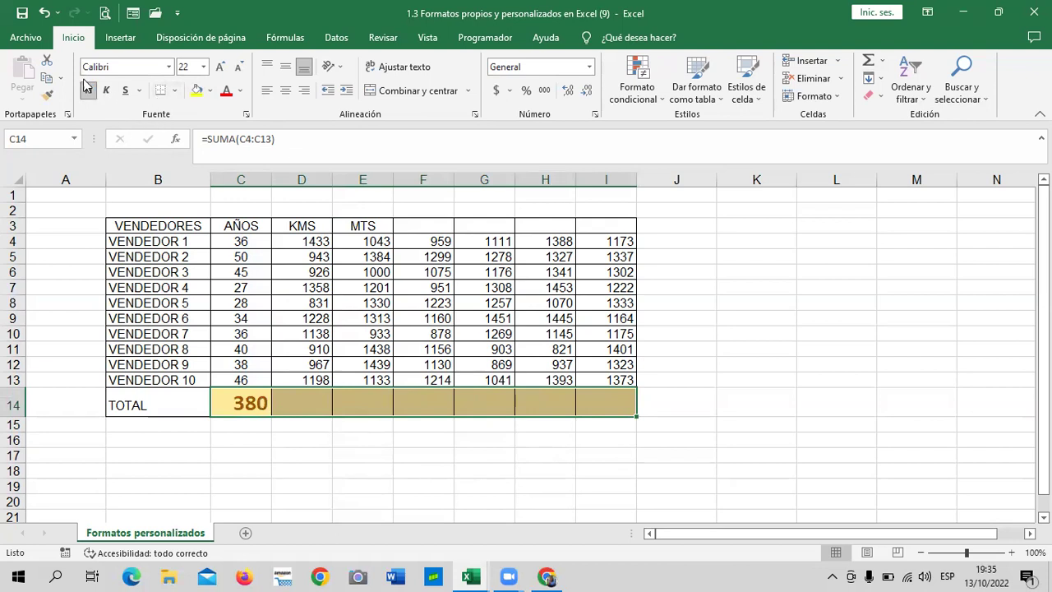
{"action": "left_click", "coordinate": [733, 367]}
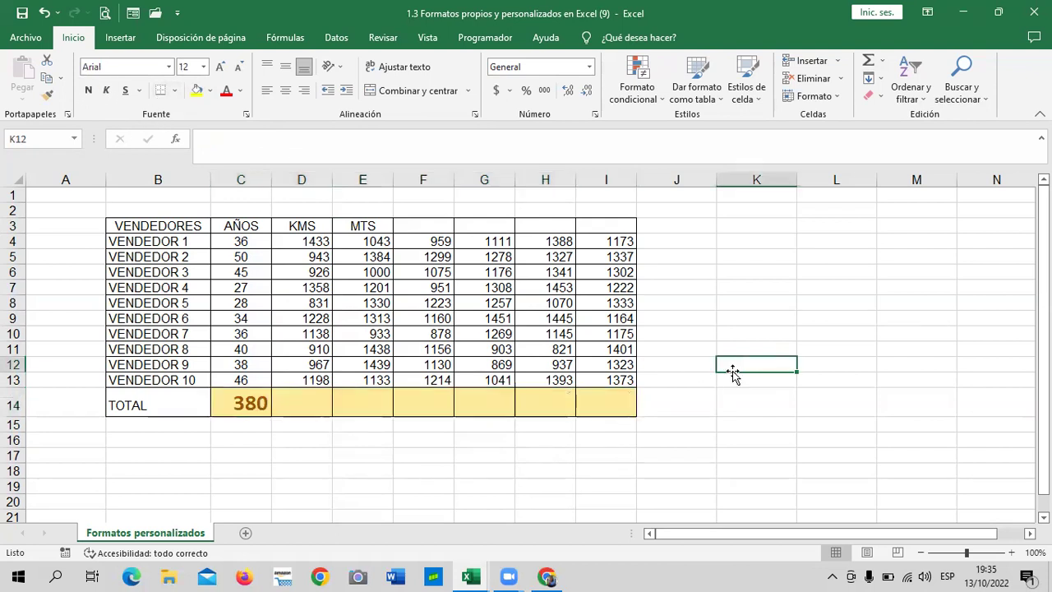
Step: Compare the C14 total formula with the first age value in C4
{"action": "left_click", "coordinate": [250, 401]}
{"action": "left_click_drag", "start_coordinate": [331, 453], "coordinate": [295, 440]}
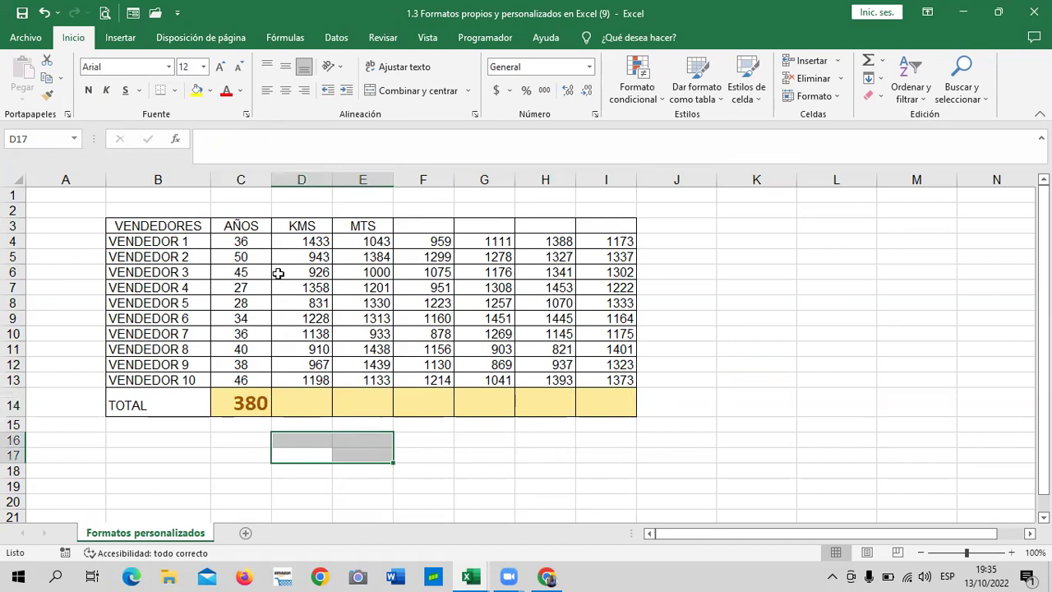
{"action": "left_click", "coordinate": [242, 240]}
{"action": "left_click", "coordinate": [247, 398]}
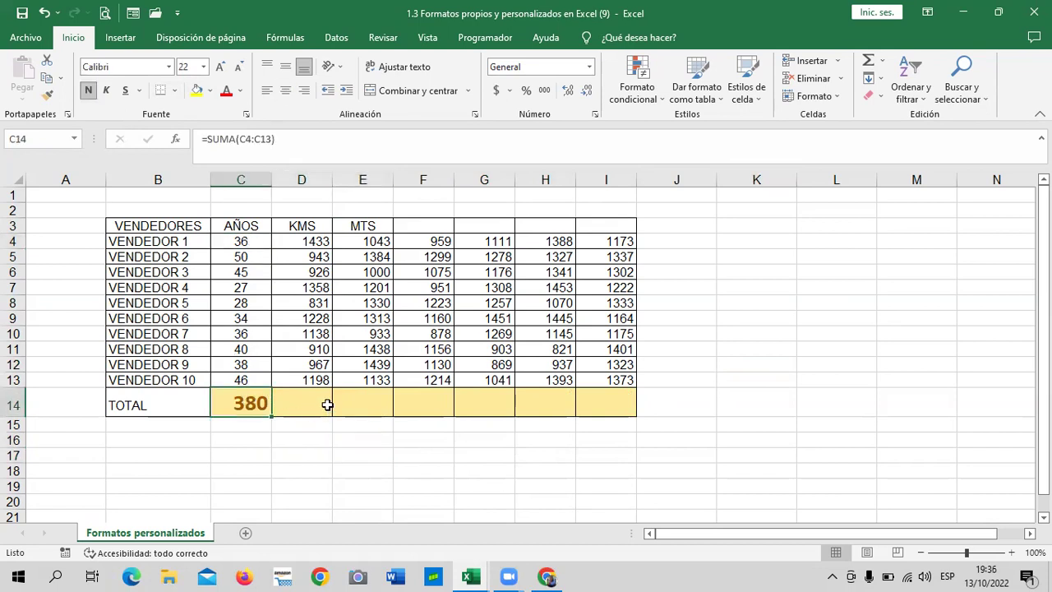
{"action": "left_click", "coordinate": [244, 240]}
{"action": "left_click", "coordinate": [251, 398]}
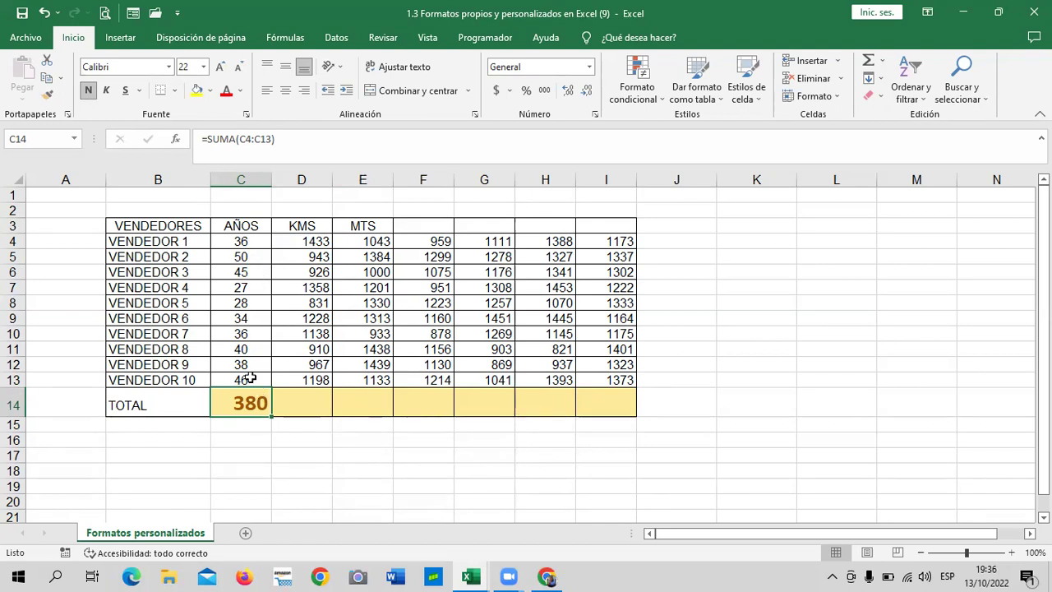
Step: Append 'años' to the ages in C4 and C5, making them 36 años and 50 años
{"action": "left_click", "coordinate": [247, 244]}
{"action": "double_click", "coordinate": [263, 239]}
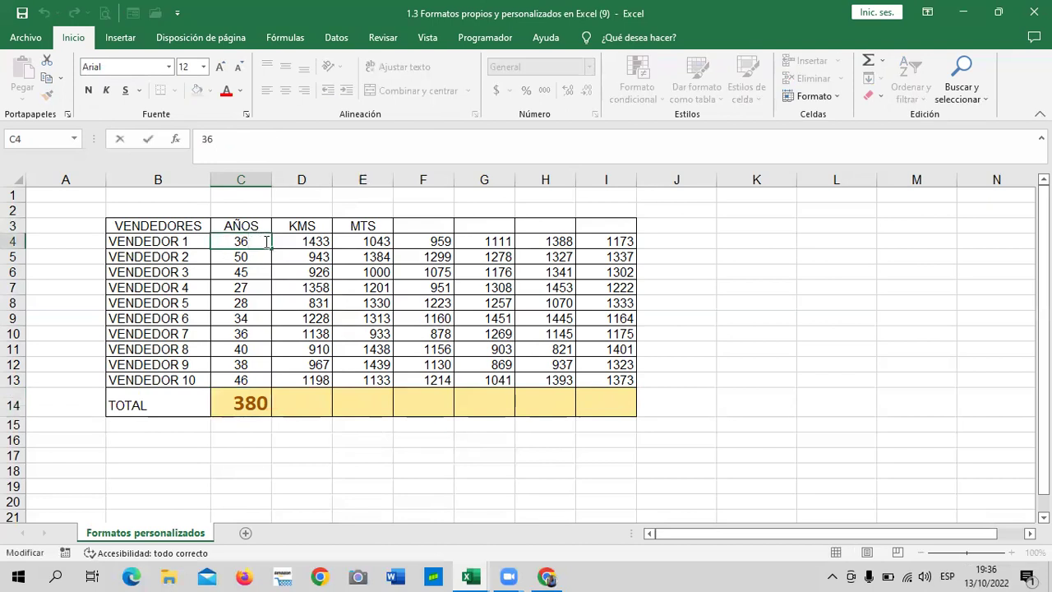
{"action": "type", "text": " AÑOS"}
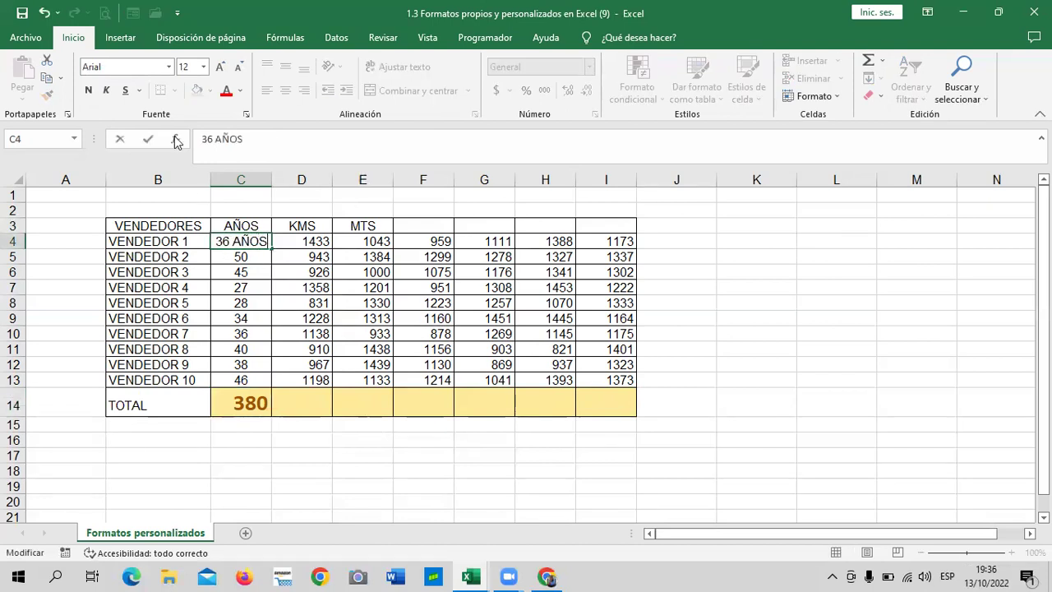
{"action": "key", "text": "BackSpace"}
{"action": "key", "text": "BackSpace"}
{"action": "key", "text": "BackSpace"}
{"action": "key", "text": "BackSpace"}
{"action": "type", "text": "año"}
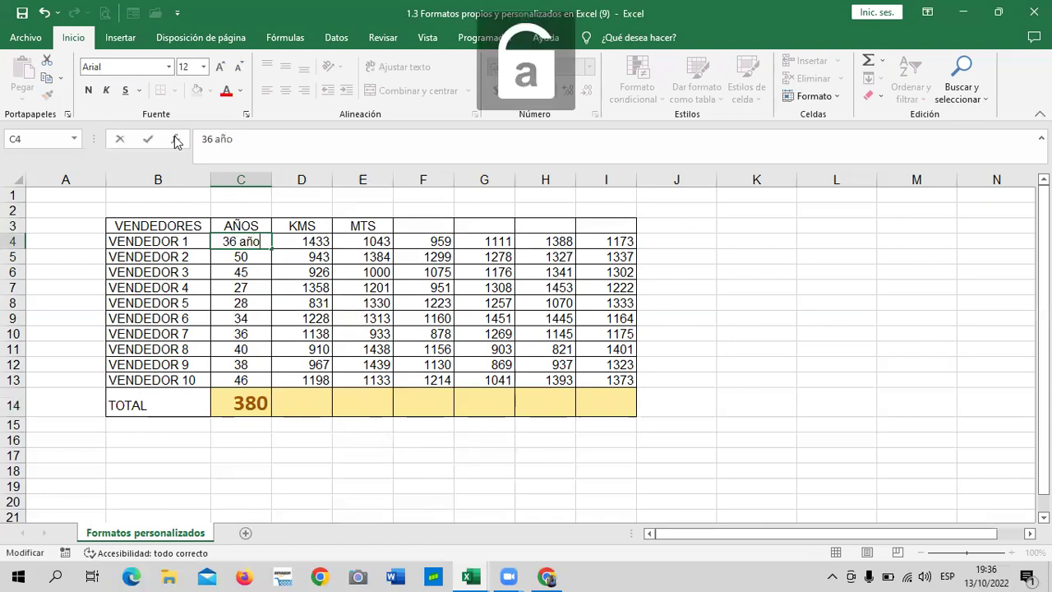
{"action": "type", "text": "s"}
{"action": "key", "text": "Return"}
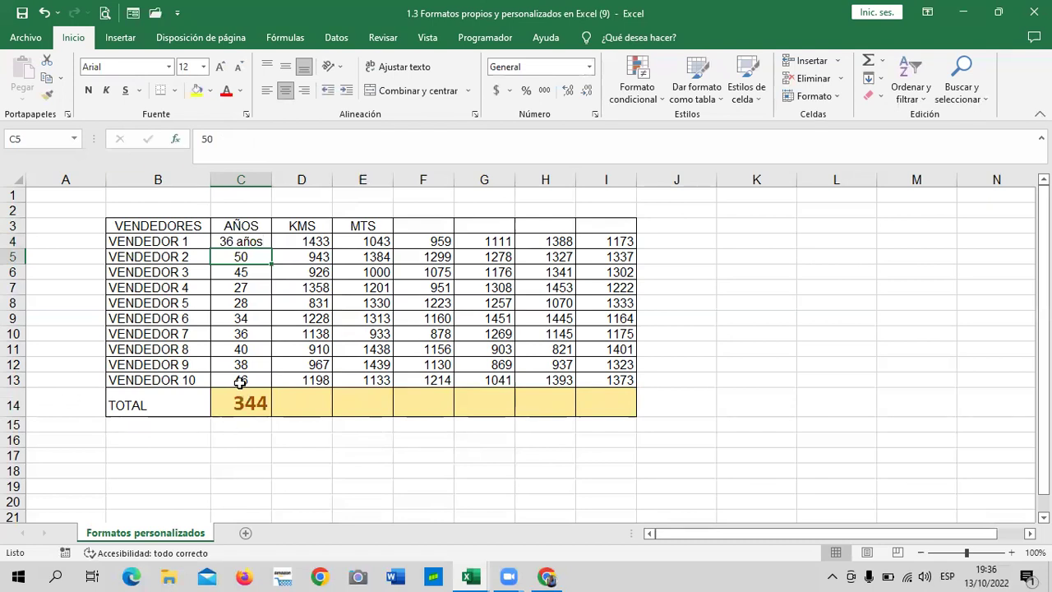
{"action": "double_click", "coordinate": [261, 256]}
{"action": "type", "text": "años"}
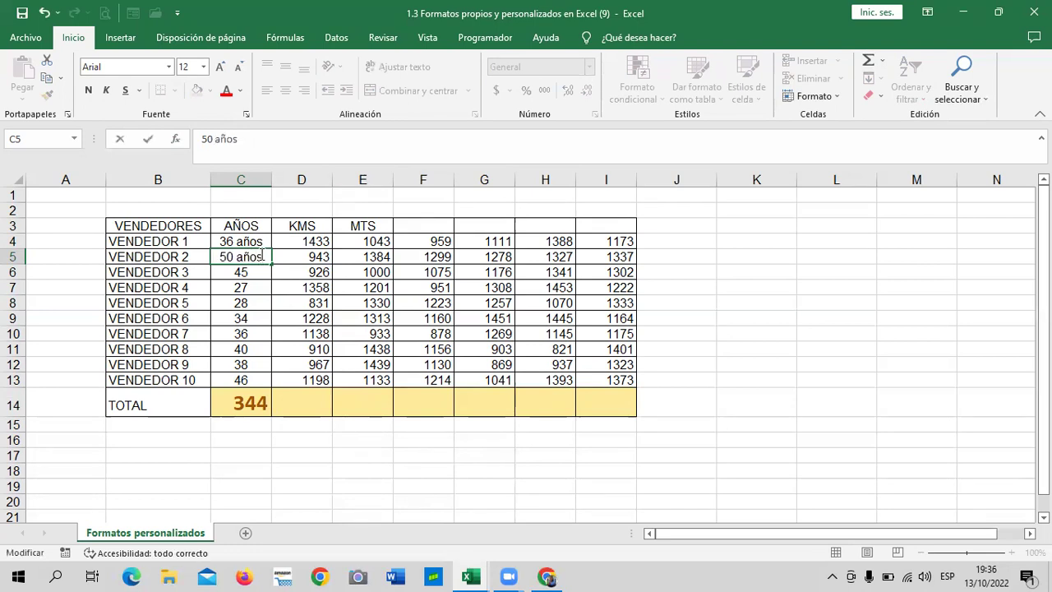
{"action": "key", "text": "Return"}
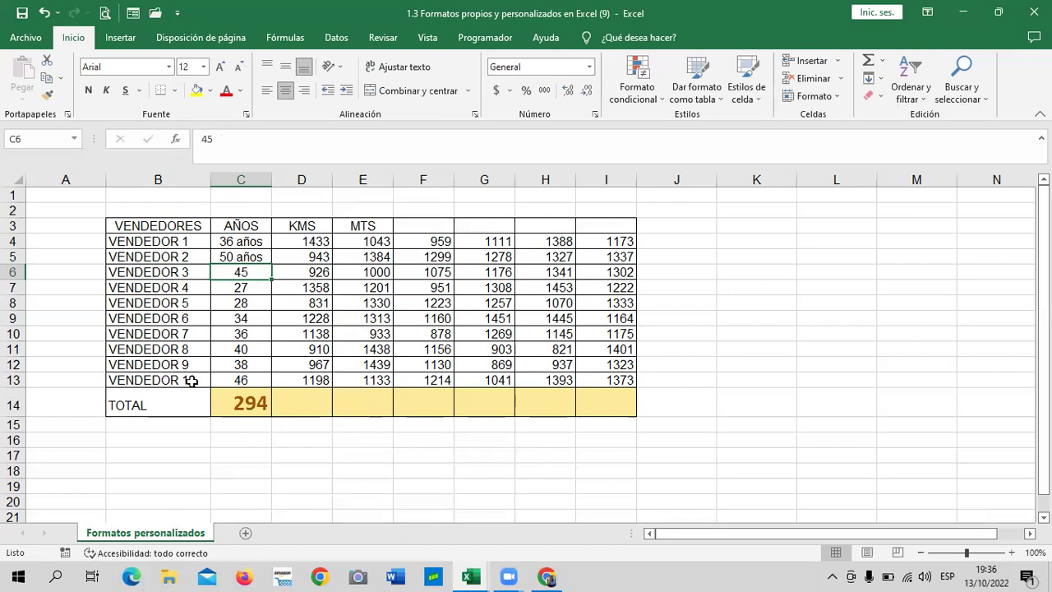
{"action": "left_click", "coordinate": [239, 403]}
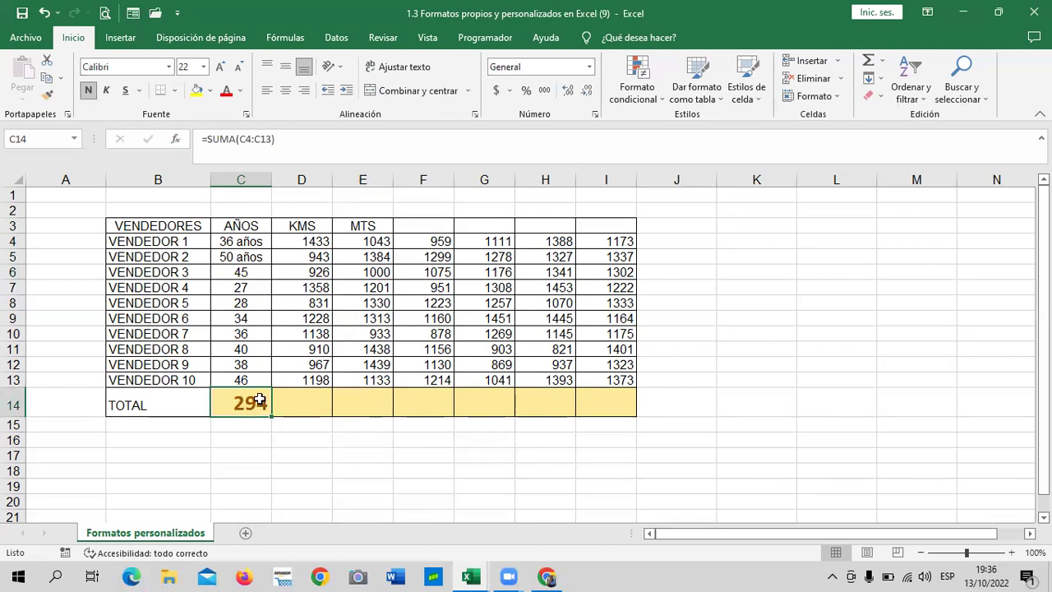
{"action": "left_click", "coordinate": [317, 139]}
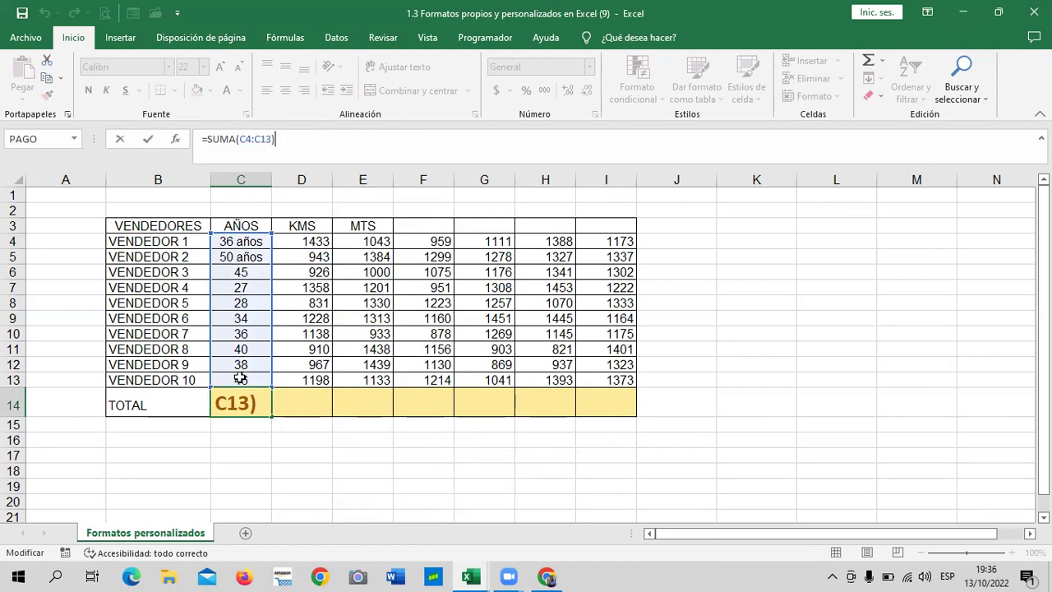
{"action": "left_click", "coordinate": [302, 398]}
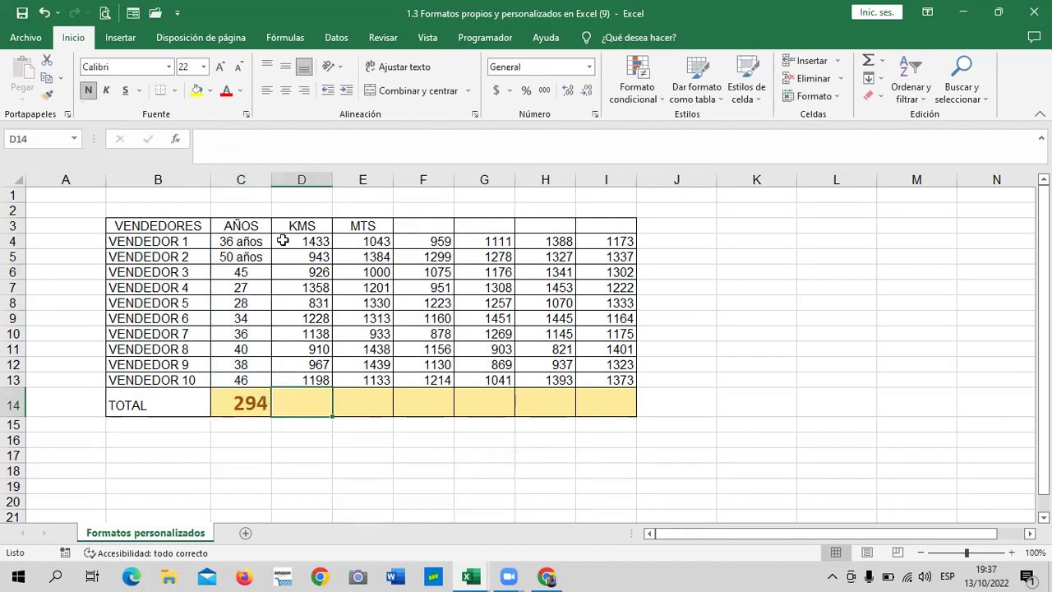
{"action": "left_click", "coordinate": [246, 402]}
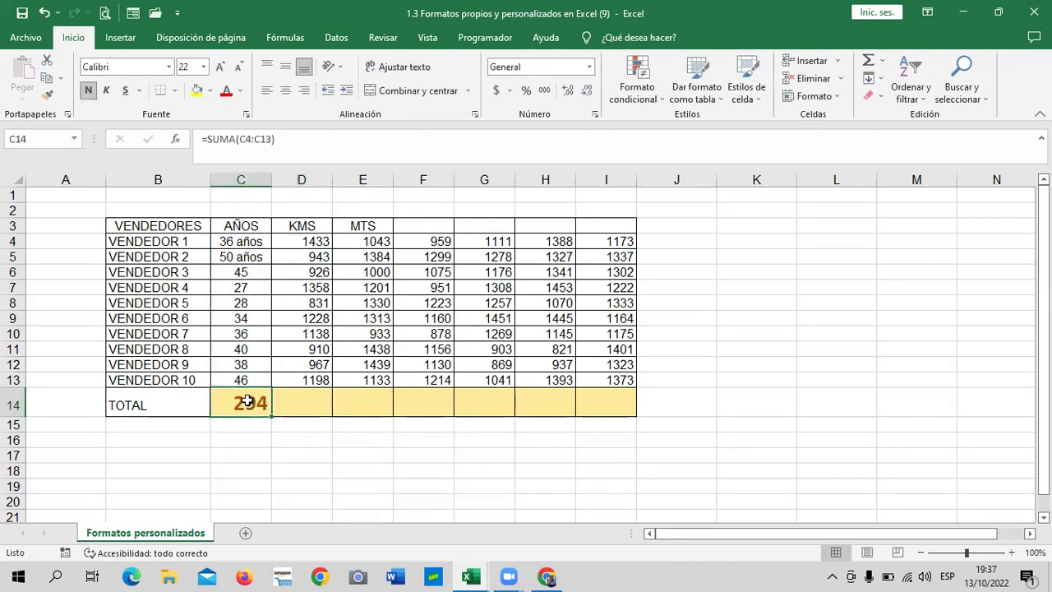
{"action": "double_click", "coordinate": [237, 239]}
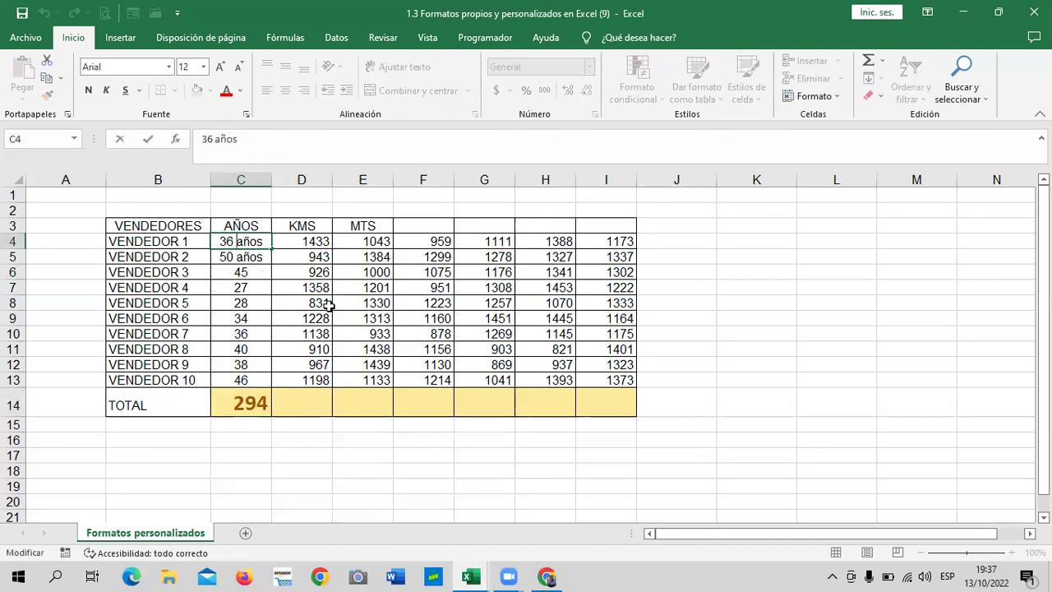
{"action": "double_click", "coordinate": [262, 257]}
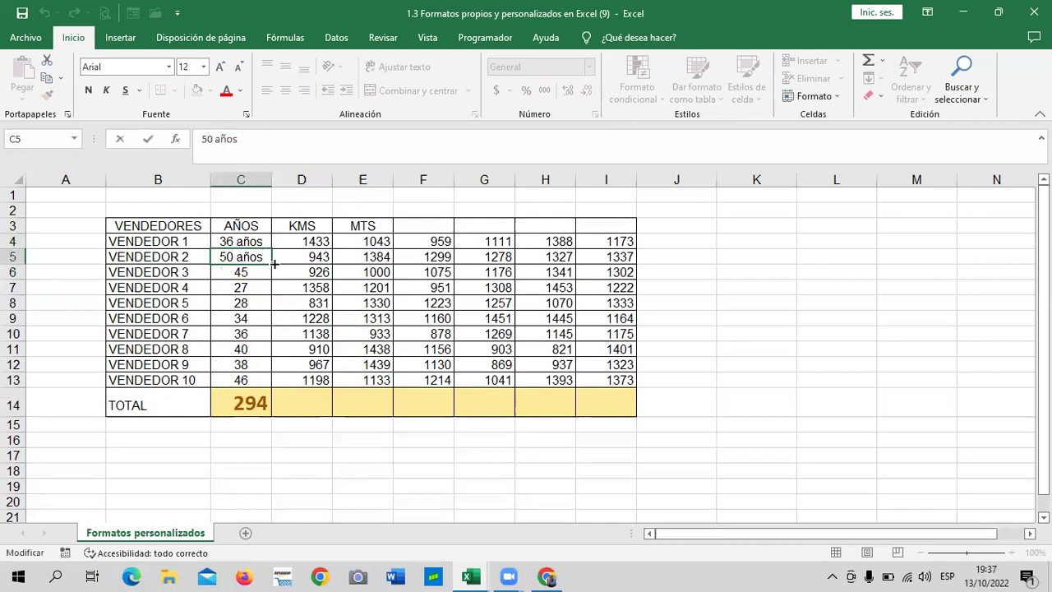
{"action": "key", "text": "BackSpace"}
{"action": "key", "text": "BackSpace"}
{"action": "key", "text": "BackSpace"}
{"action": "key", "text": "BackSpace"}
{"action": "key", "text": "BackSpace"}
{"action": "key", "text": "Return"}
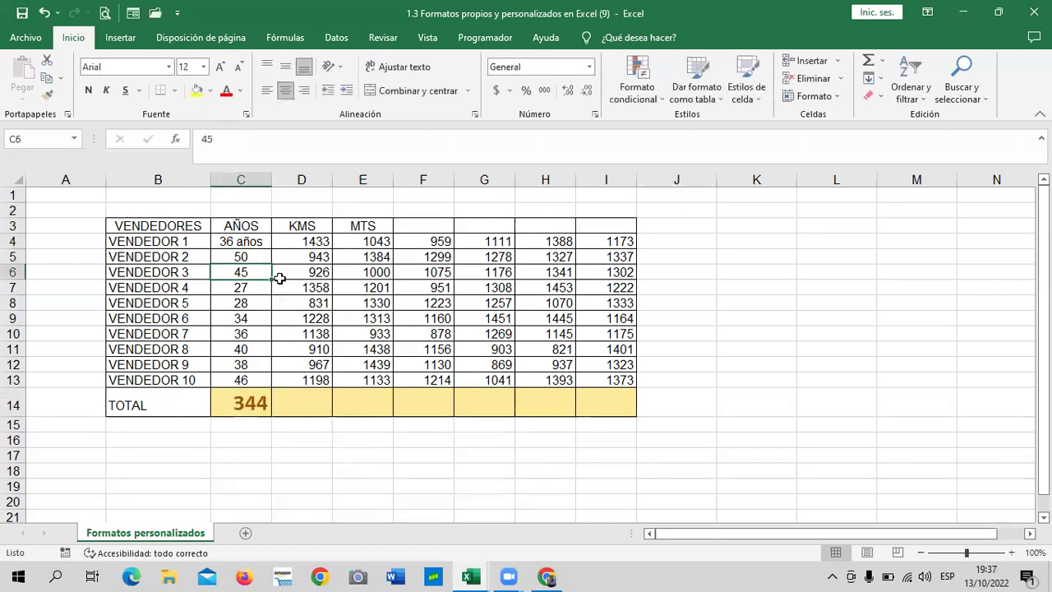
{"action": "left_click", "coordinate": [237, 402]}
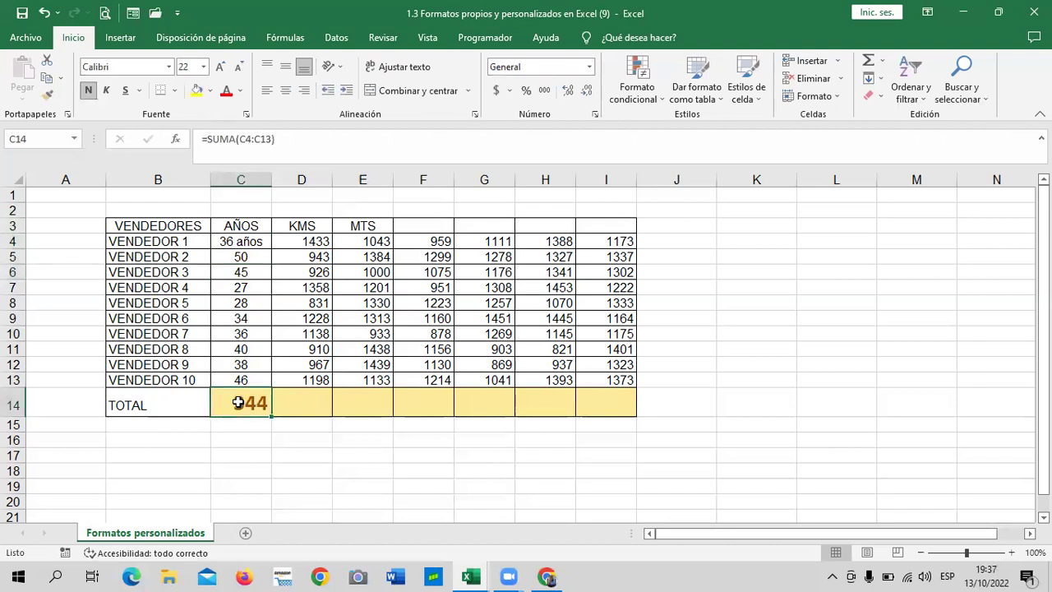
{"action": "left_click", "coordinate": [342, 139]}
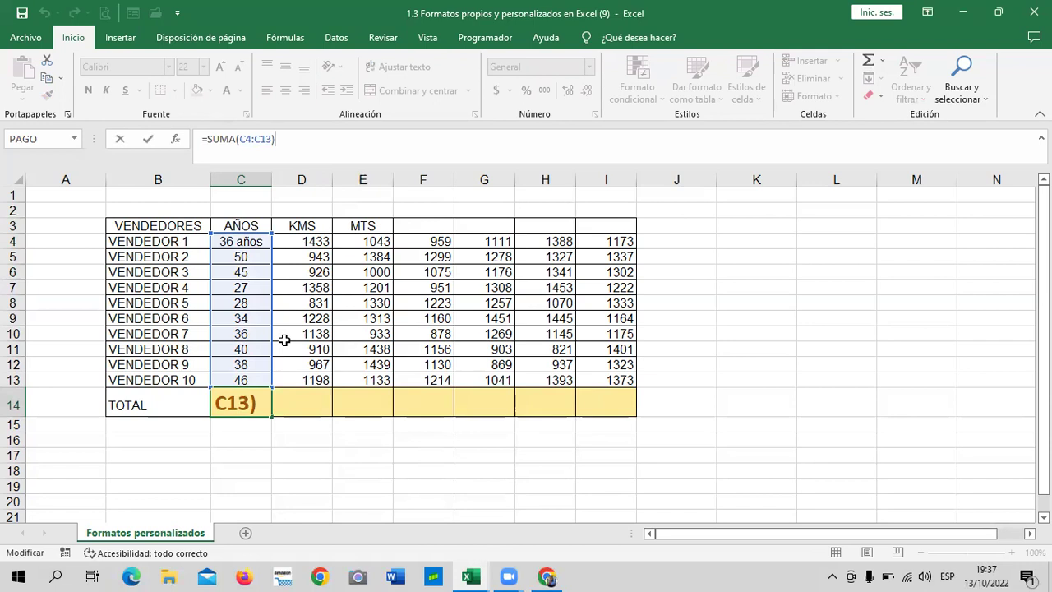
{"action": "key", "text": "Return"}
{"action": "left_click", "coordinate": [240, 256]}
{"action": "left_click", "coordinate": [246, 240]}
{"action": "double_click", "coordinate": [263, 240]}
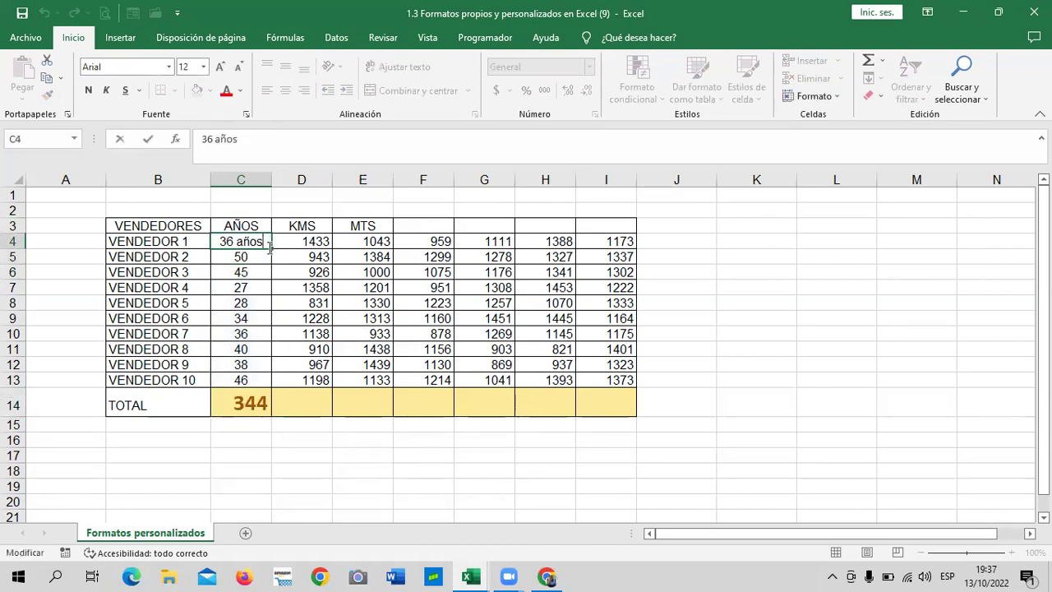
{"action": "key", "text": "BackSpace"}
{"action": "key", "text": "BackSpace"}
{"action": "key", "text": "BackSpace"}
{"action": "key", "text": "BackSpace"}
{"action": "key", "text": "BackSpace"}
{"action": "key", "text": "Return"}
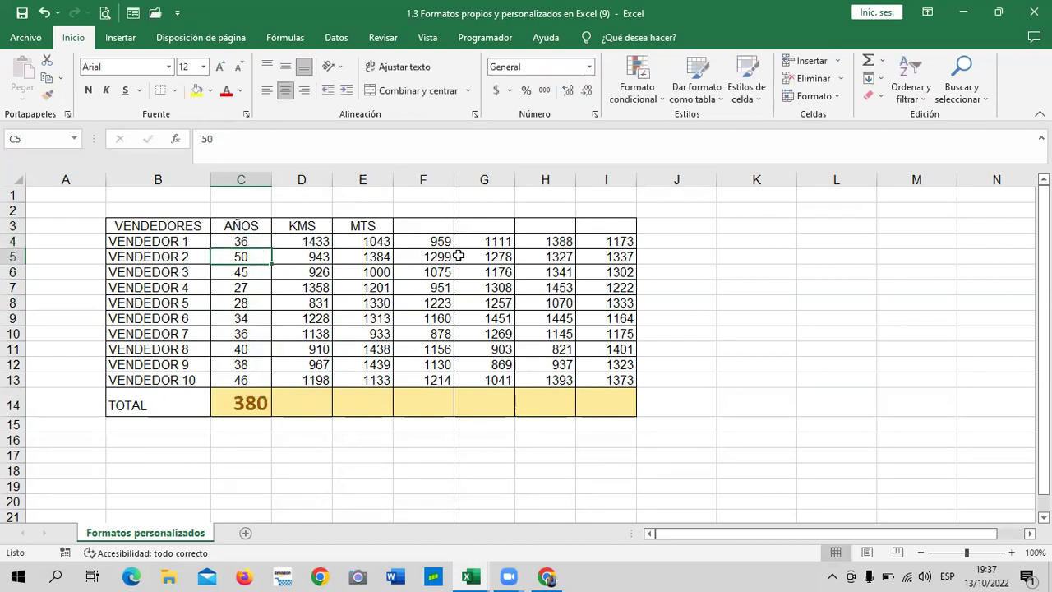
{"action": "left_click", "coordinate": [760, 299]}
{"action": "left_click", "coordinate": [232, 240]}
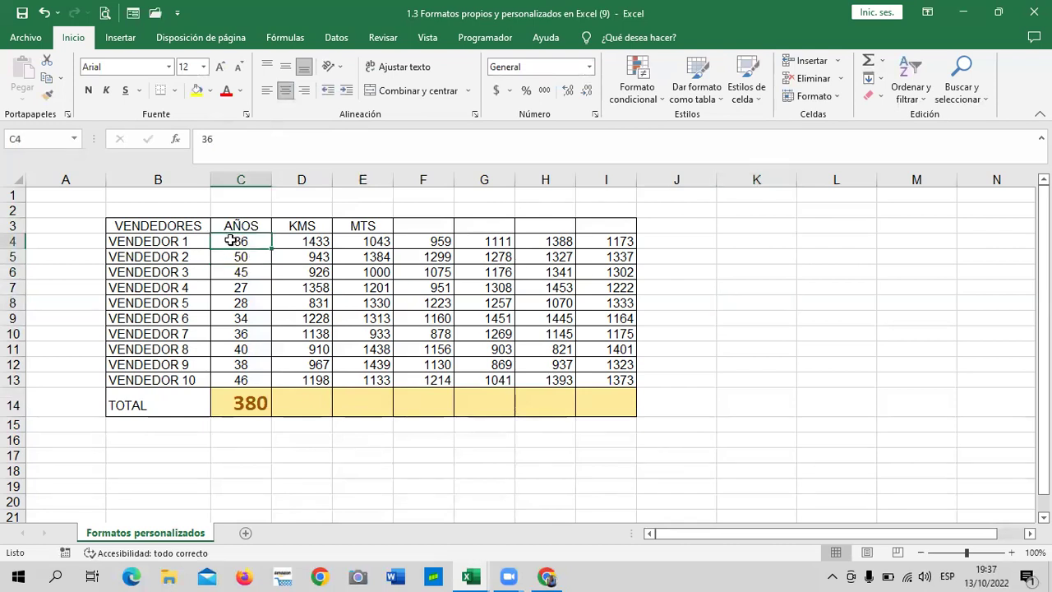
{"action": "left_click", "coordinate": [317, 225]}
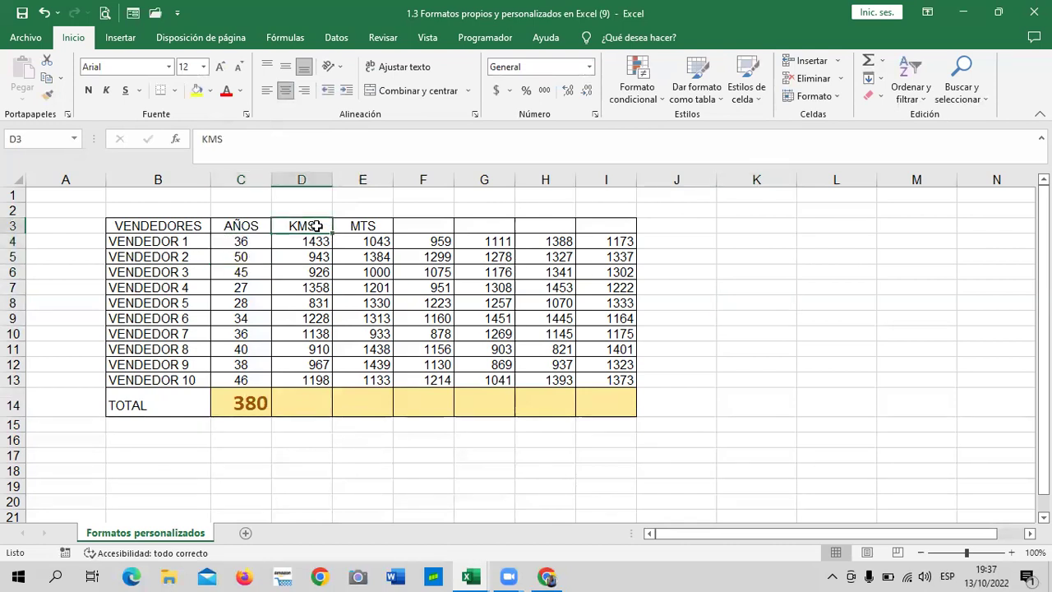
{"action": "left_click", "coordinate": [243, 241]}
{"action": "left_click", "coordinate": [229, 376]}
{"action": "left_click", "coordinate": [236, 241]}
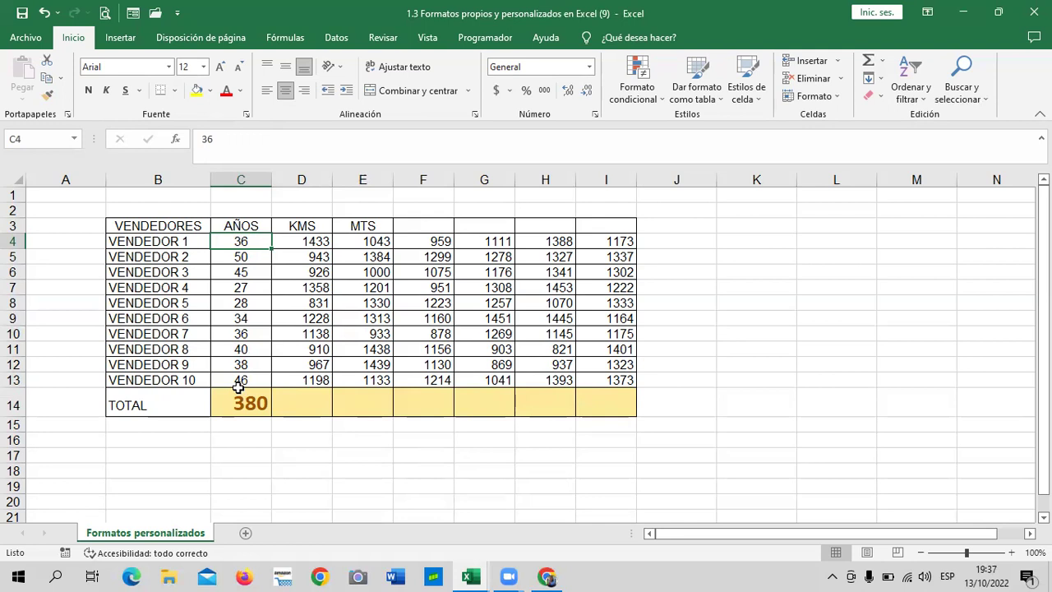
{"action": "left_click", "coordinate": [346, 335]}
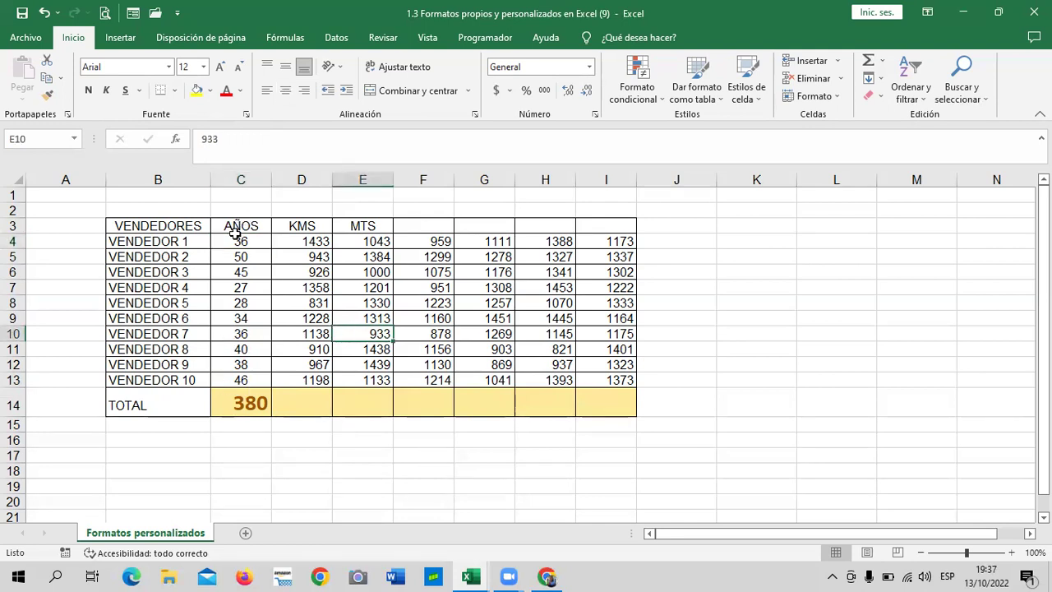
{"action": "left_click_drag", "start_coordinate": [240, 240], "coordinate": [261, 378]}
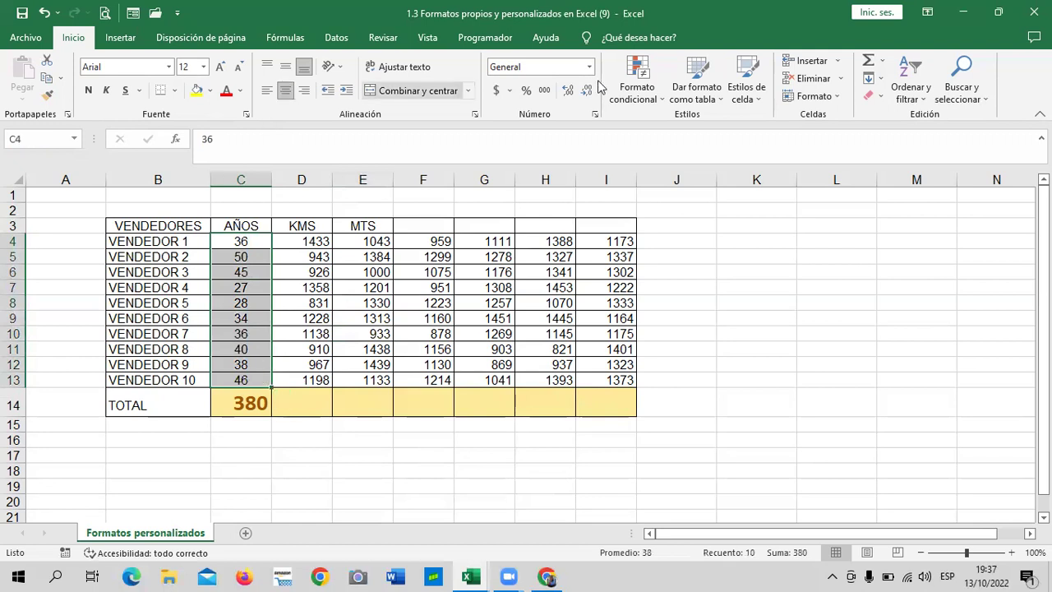
Step: Give the ages C4:C13 the custom number format 0.00 "Años"
{"action": "left_click", "coordinate": [594, 114]}
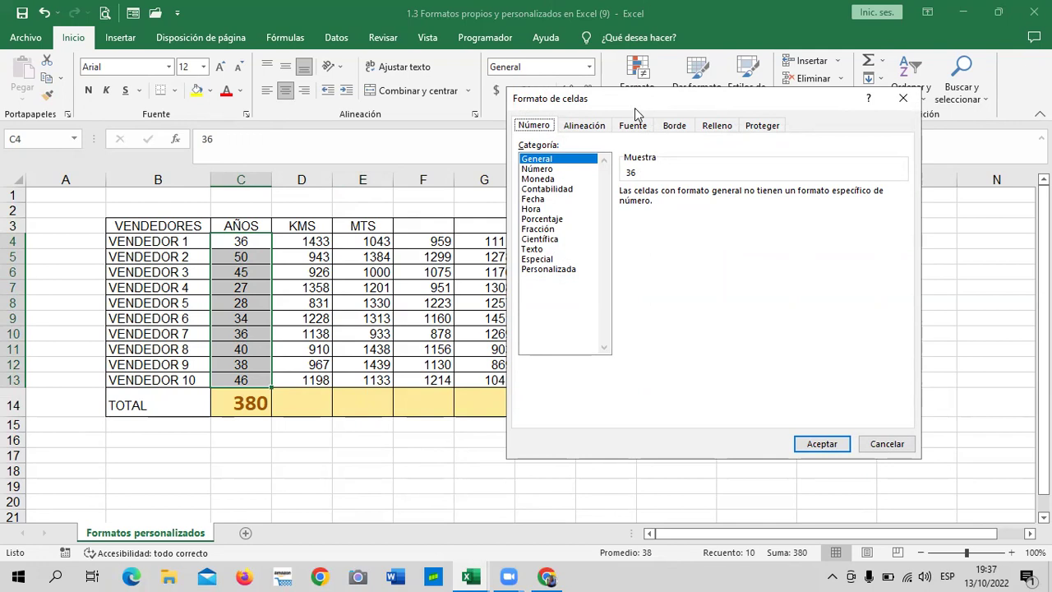
{"action": "left_click_drag", "start_coordinate": [635, 108], "coordinate": [632, 106]}
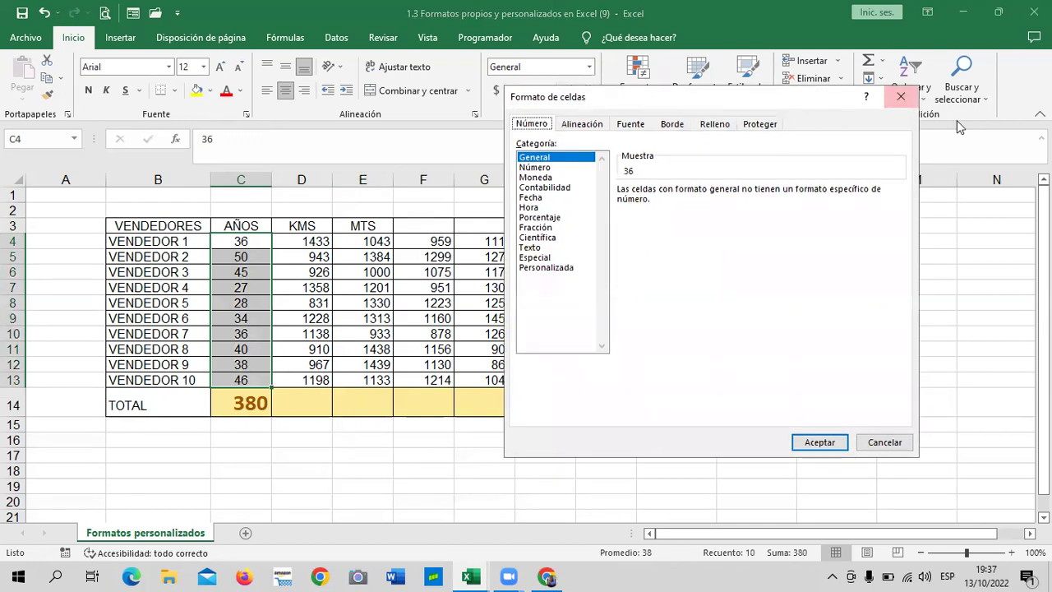
{"action": "left_click", "coordinate": [547, 267]}
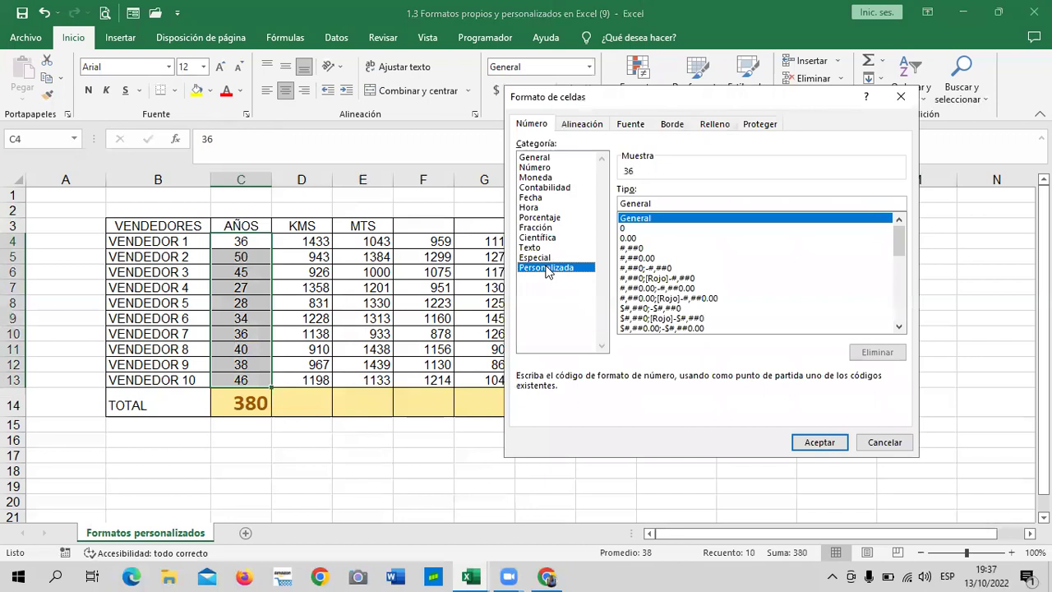
{"action": "left_click", "coordinate": [628, 238]}
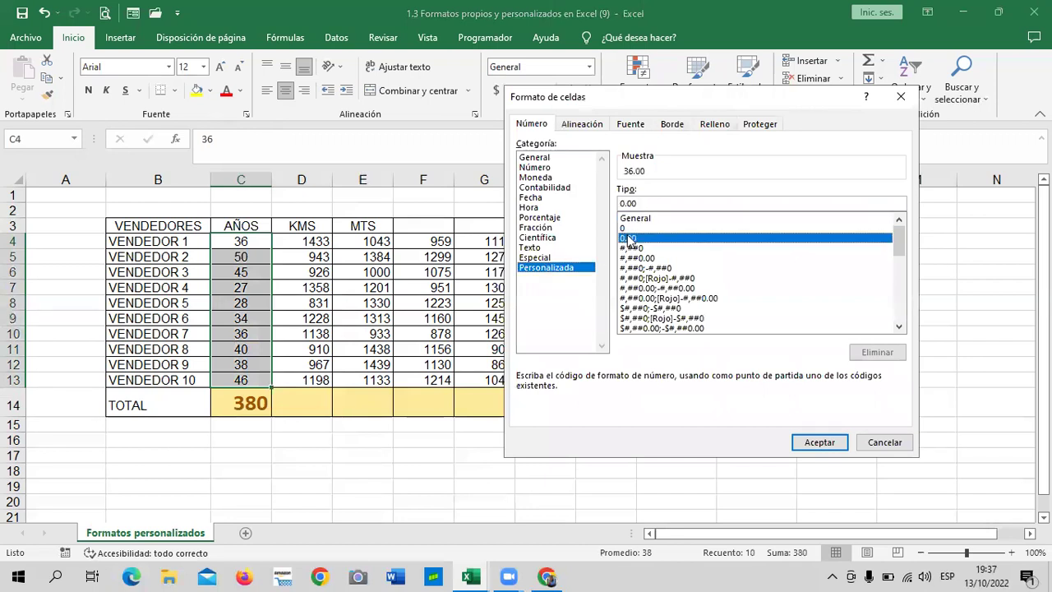
{"action": "left_click", "coordinate": [632, 228]}
{"action": "left_click", "coordinate": [638, 238]}
{"action": "left_click", "coordinate": [663, 202]}
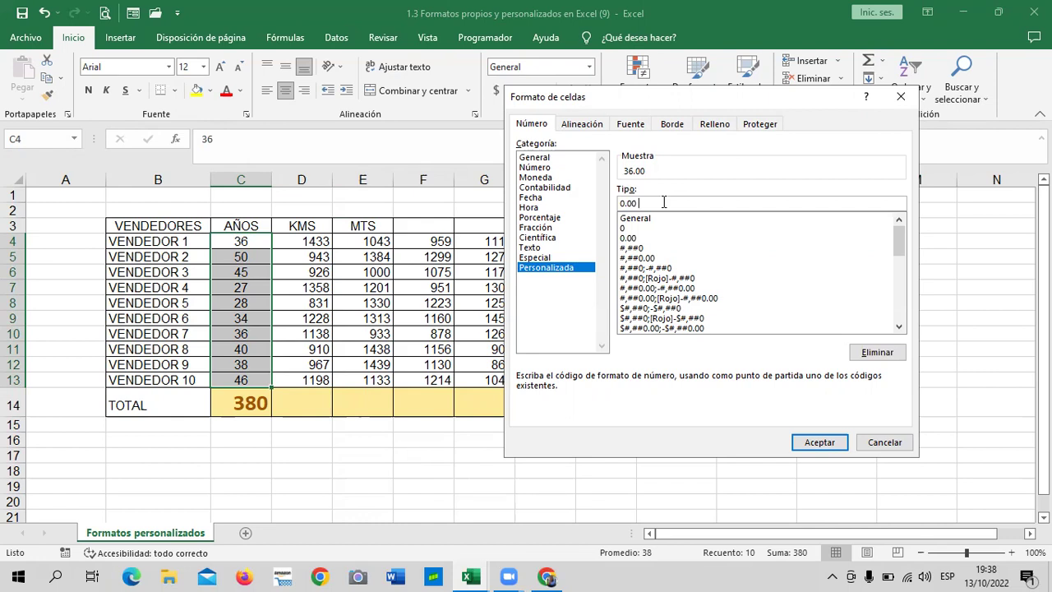
{"action": "type", "text": "\""}
{"action": "type", "text": "Años"}
{"action": "type", "text": "\""}
{"action": "left_click", "coordinate": [820, 443]}
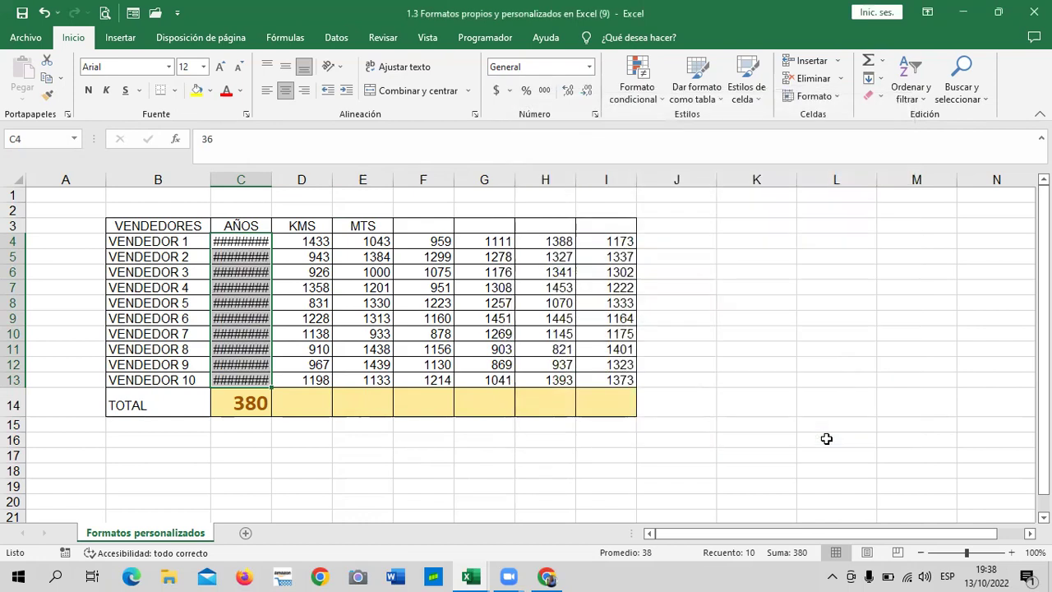
Step: Check the age values and widen column C so they fit
{"action": "left_click", "coordinate": [810, 392]}
{"action": "left_click", "coordinate": [239, 244]}
{"action": "left_click", "coordinate": [233, 286]}
{"action": "left_click", "coordinate": [240, 349]}
{"action": "left_click", "coordinate": [240, 379]}
{"action": "left_click_drag", "start_coordinate": [270, 179], "coordinate": [287, 179]}
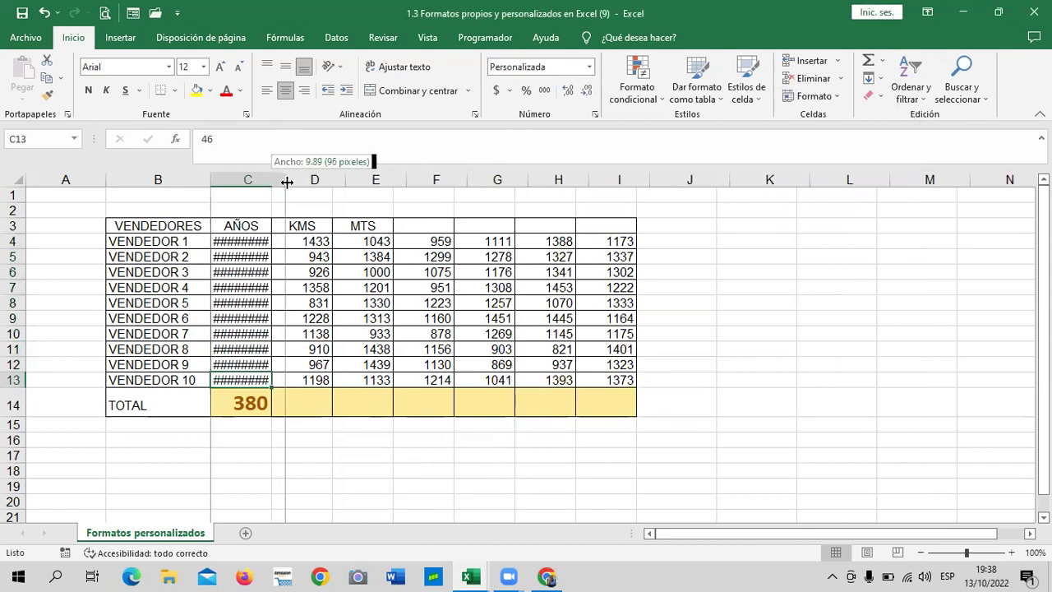
Step: Decrease decimals twice on C4:C13 so ages read as whole numbers like 36 Años
{"action": "left_click", "coordinate": [246, 287]}
{"action": "left_click_drag", "start_coordinate": [247, 241], "coordinate": [247, 379]}
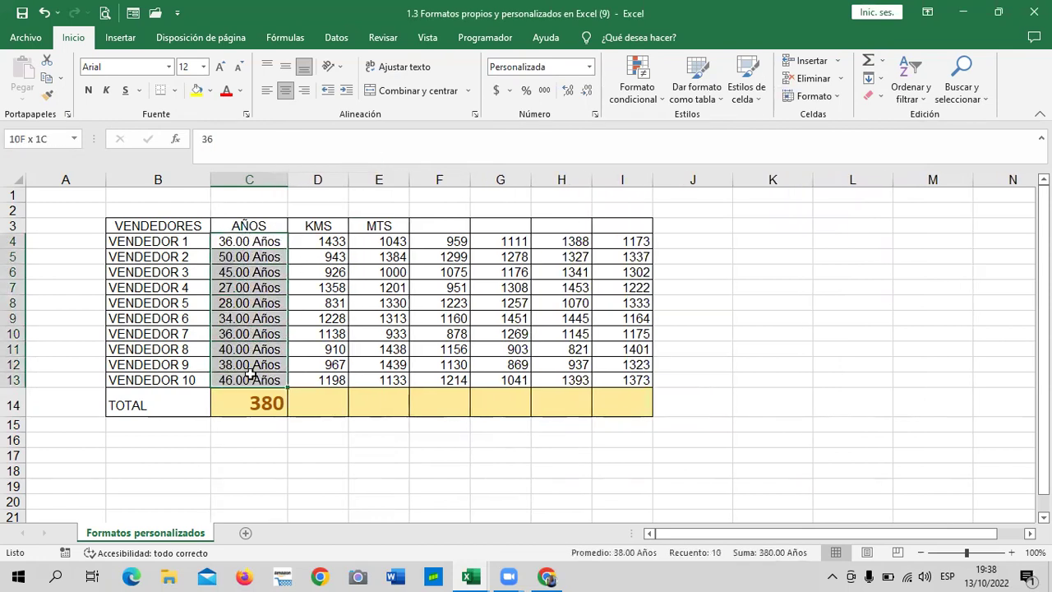
{"action": "left_click", "coordinate": [589, 93]}
{"action": "left_click", "coordinate": [588, 93]}
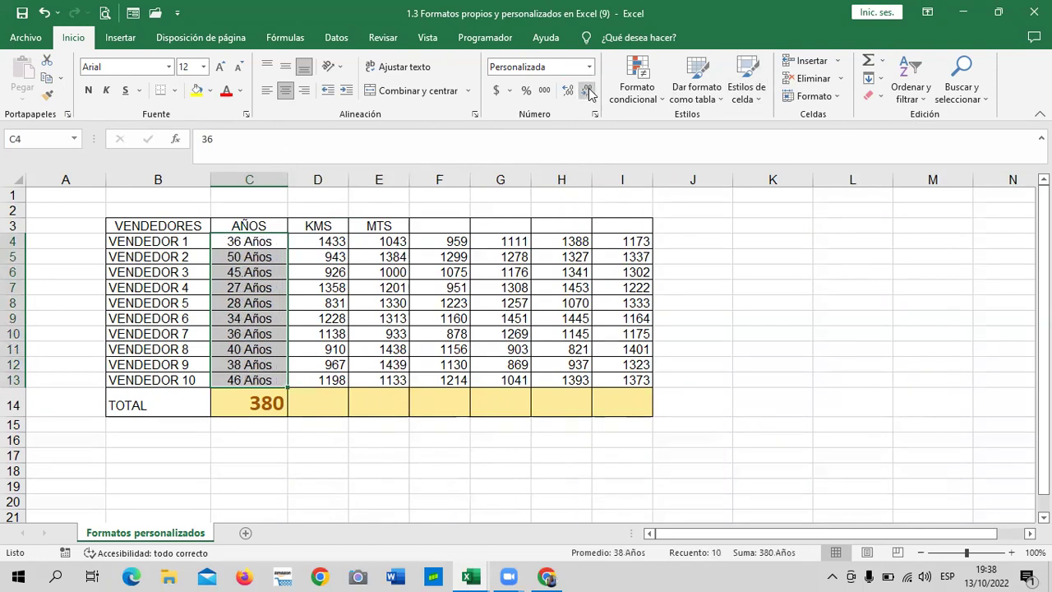
{"action": "left_click", "coordinate": [741, 378]}
{"action": "left_click", "coordinate": [233, 383]}
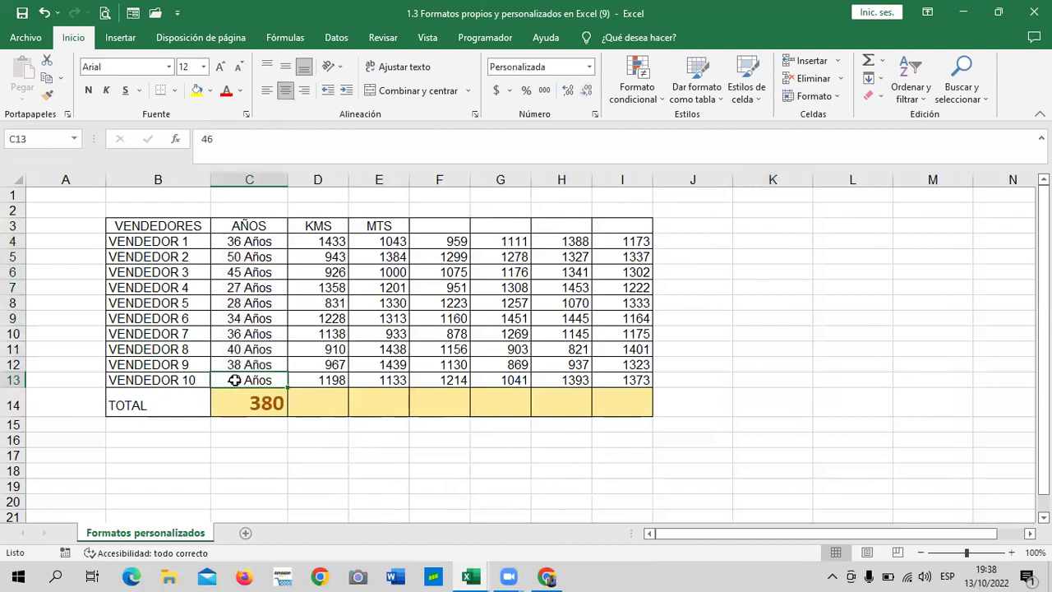
{"action": "left_click", "coordinate": [243, 244]}
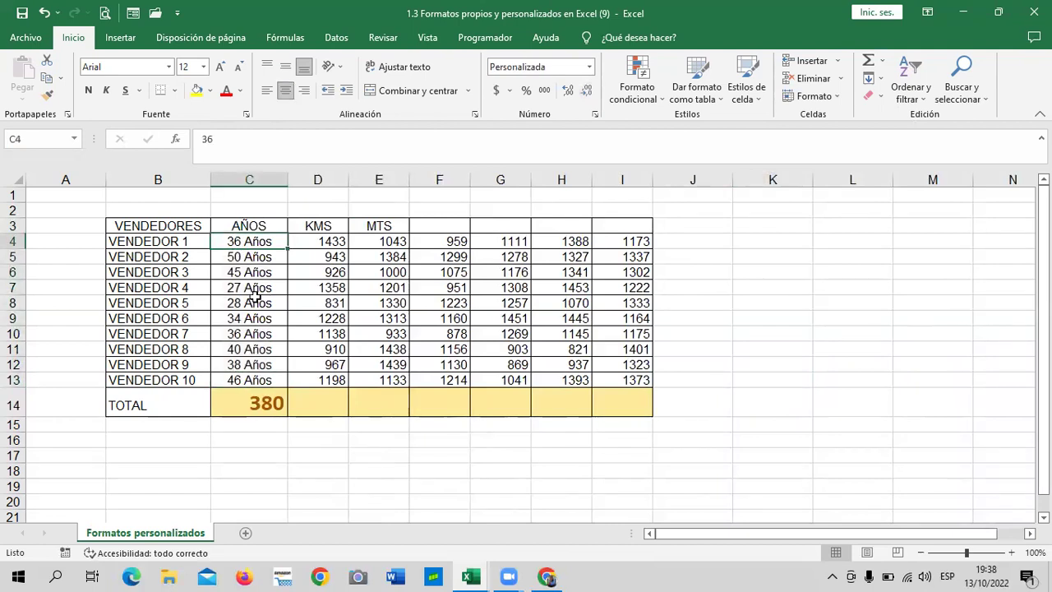
{"action": "left_click", "coordinate": [252, 403]}
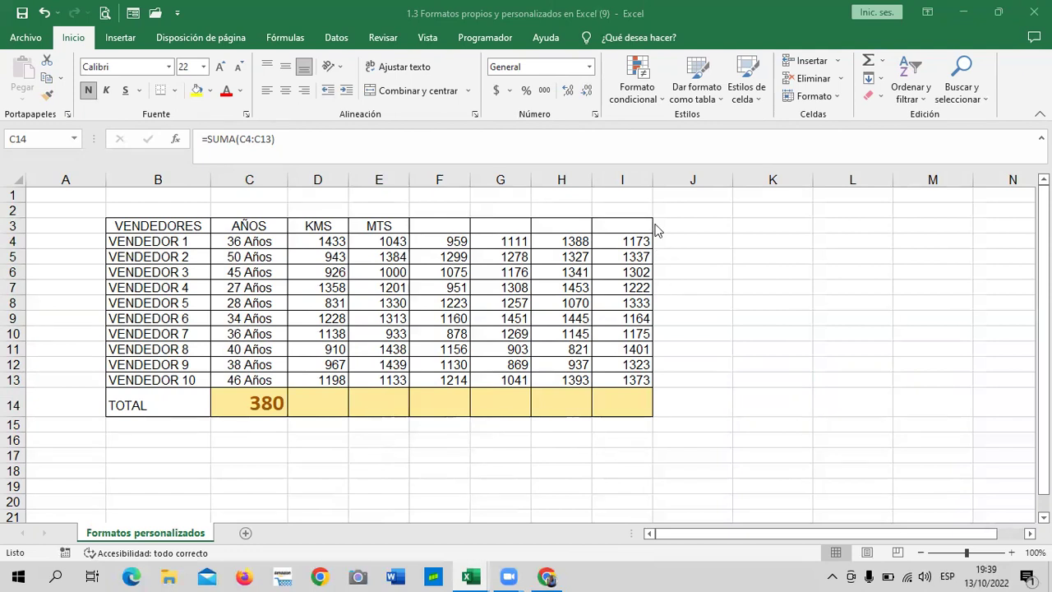
{"action": "left_click", "coordinate": [597, 122]}
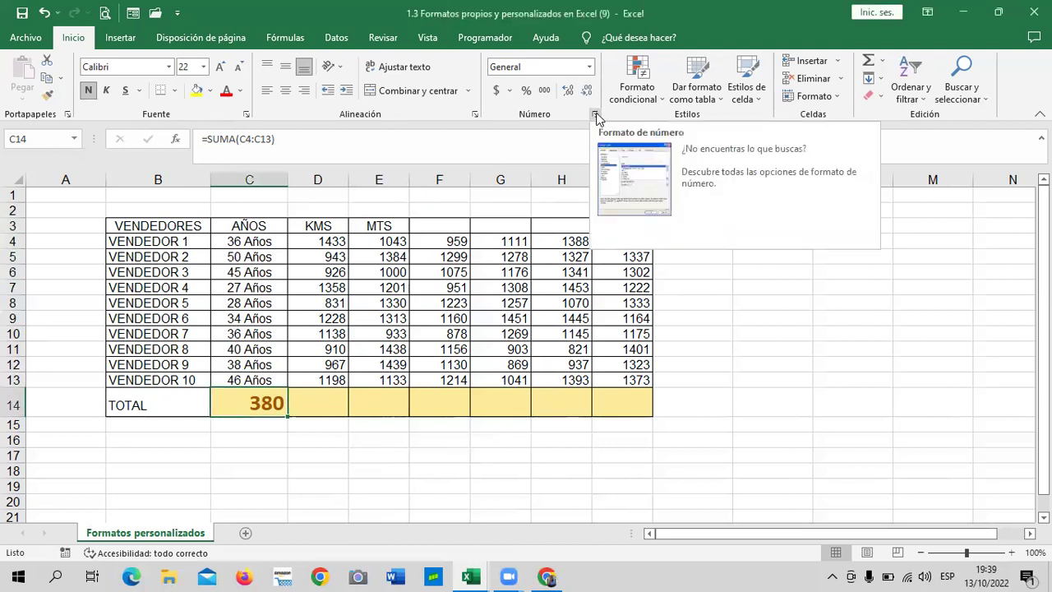
{"action": "left_click", "coordinate": [597, 116]}
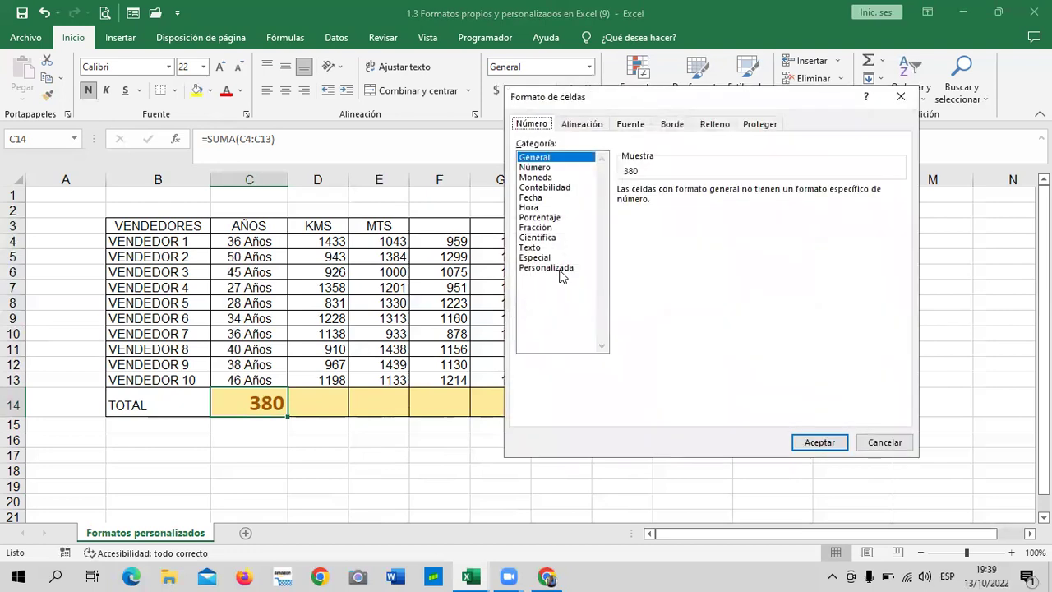
{"action": "left_click", "coordinate": [559, 269]}
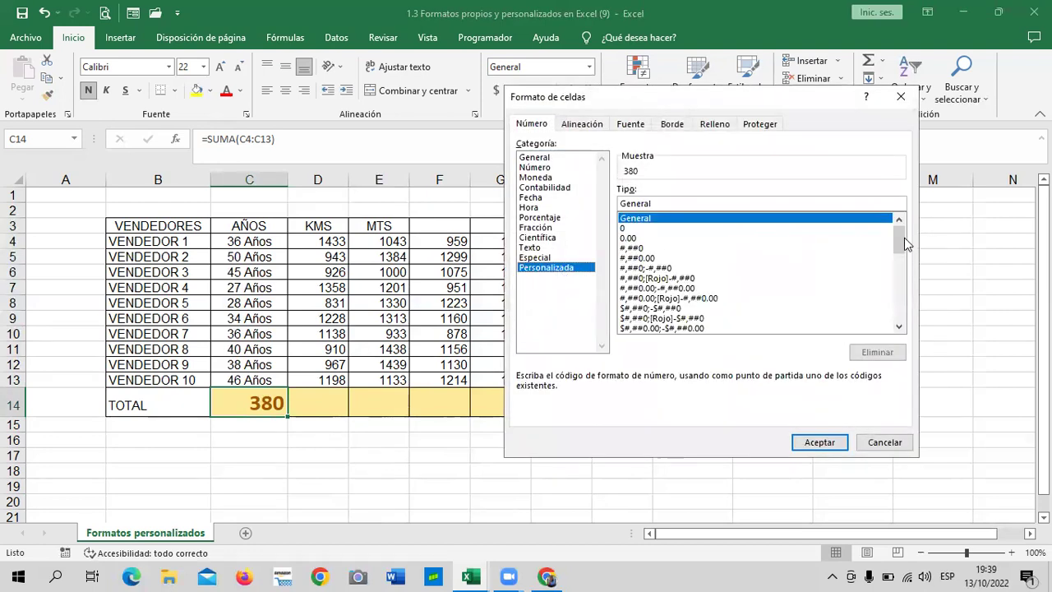
{"action": "left_click", "coordinate": [628, 238]}
{"action": "left_click", "coordinate": [624, 228]}
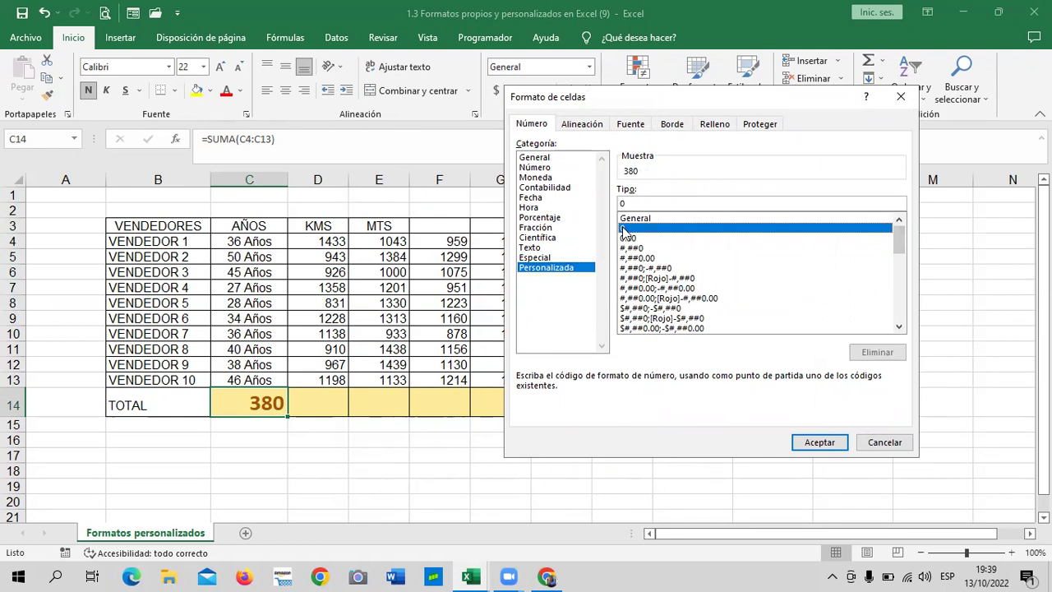
{"action": "left_click", "coordinate": [631, 238]}
{"action": "left_click", "coordinate": [633, 230]}
{"action": "left_click", "coordinate": [654, 204]}
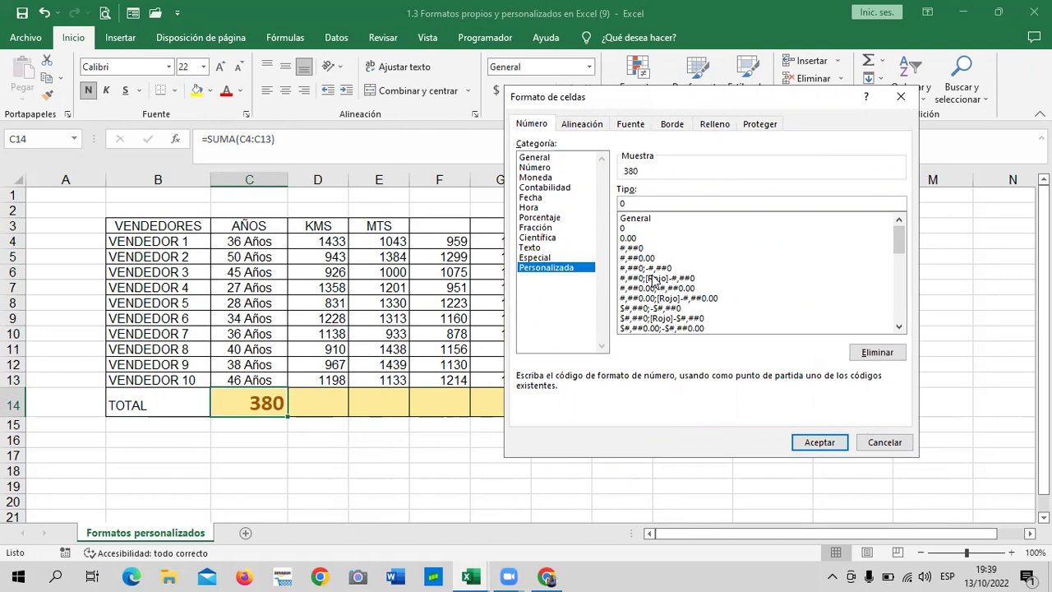
{"action": "left_click", "coordinate": [877, 441]}
{"action": "left_click", "coordinate": [794, 318]}
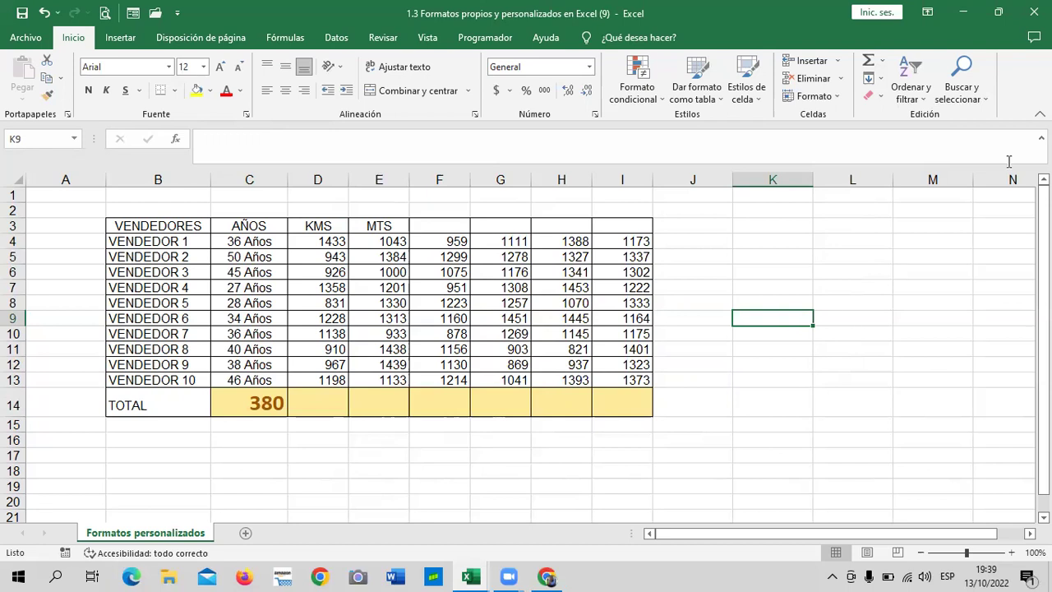
Step: AutoSum the KMS column into D14 (=SUMA(D4:D13), 10932) and widen column D to show it
{"action": "left_click", "coordinate": [739, 369]}
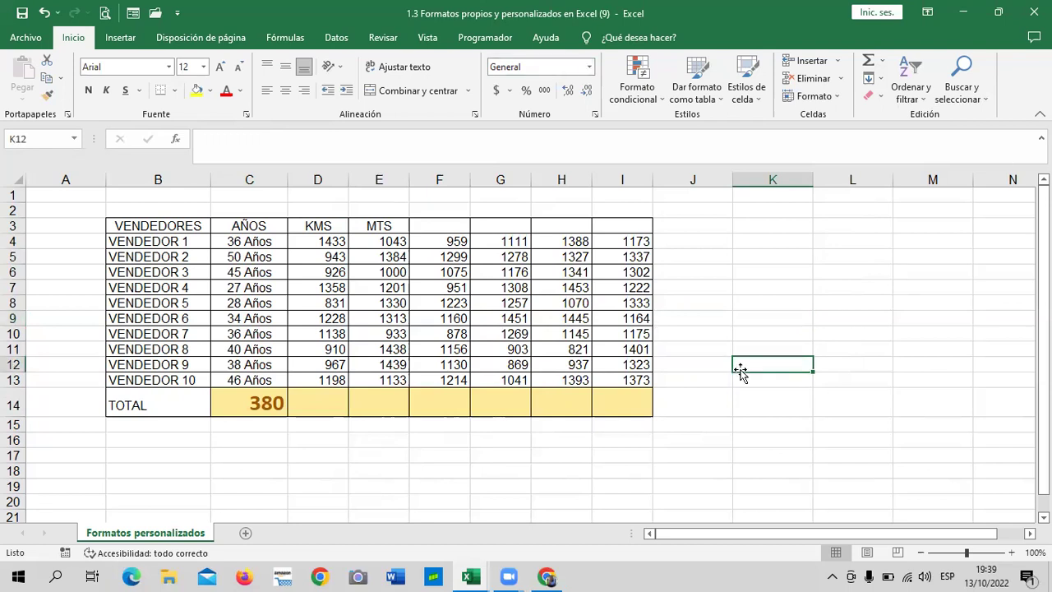
{"action": "left_click", "coordinate": [322, 302]}
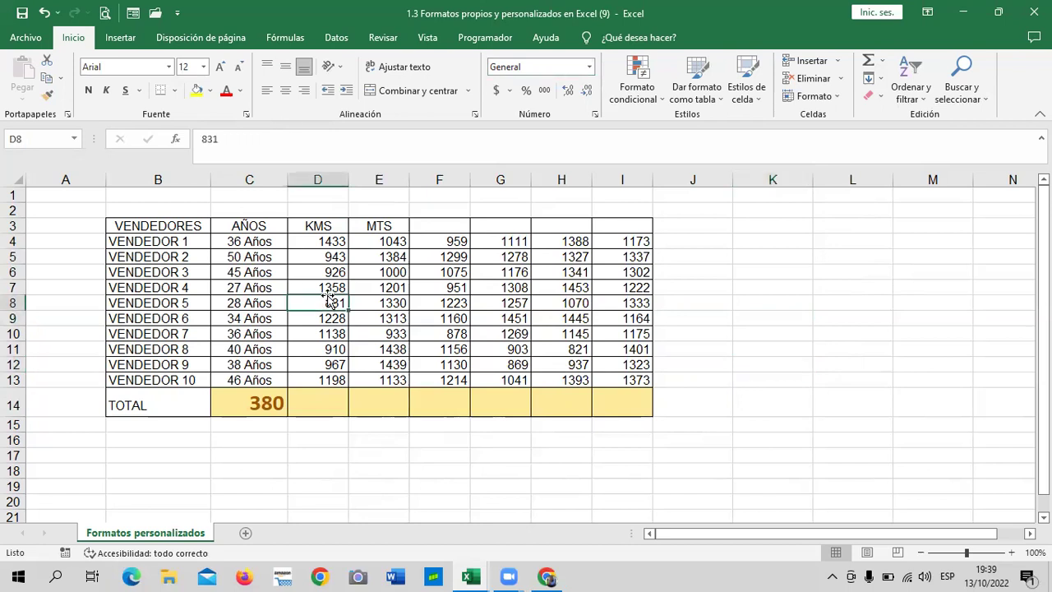
{"action": "left_click", "coordinate": [312, 401]}
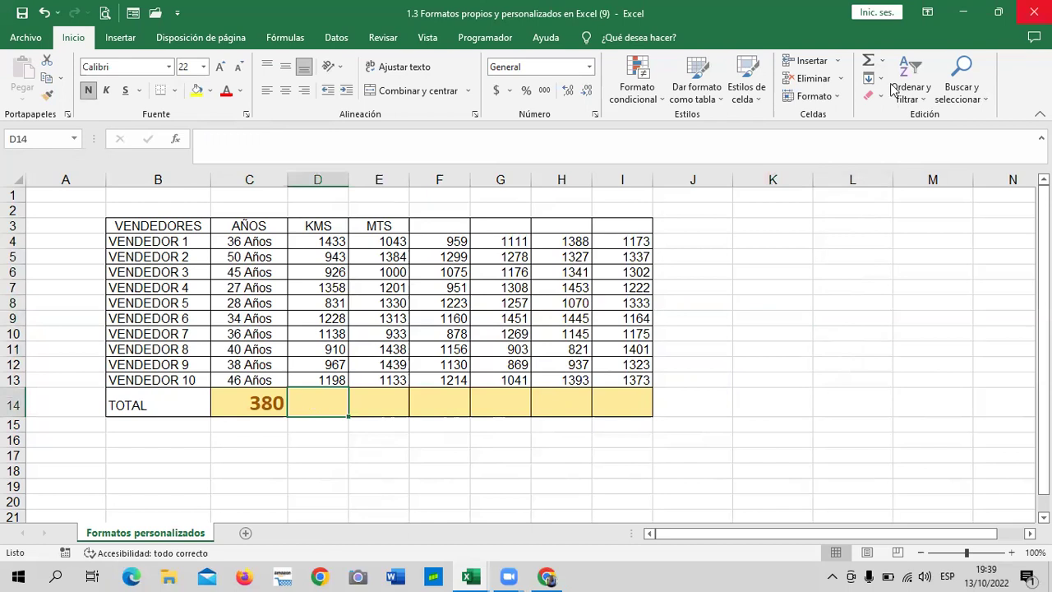
{"action": "left_click", "coordinate": [868, 63]}
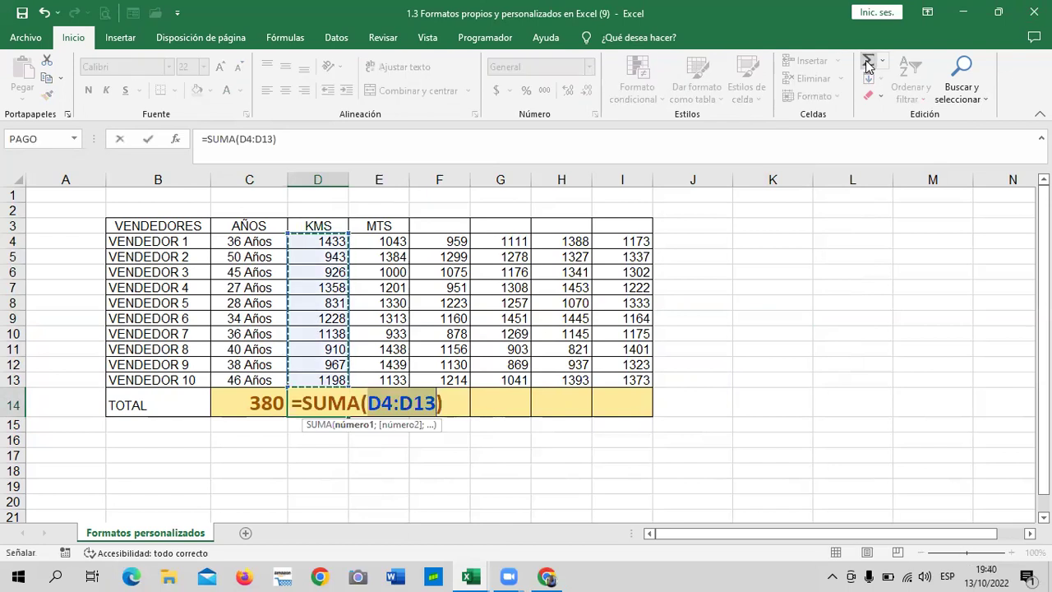
{"action": "key", "text": "Return"}
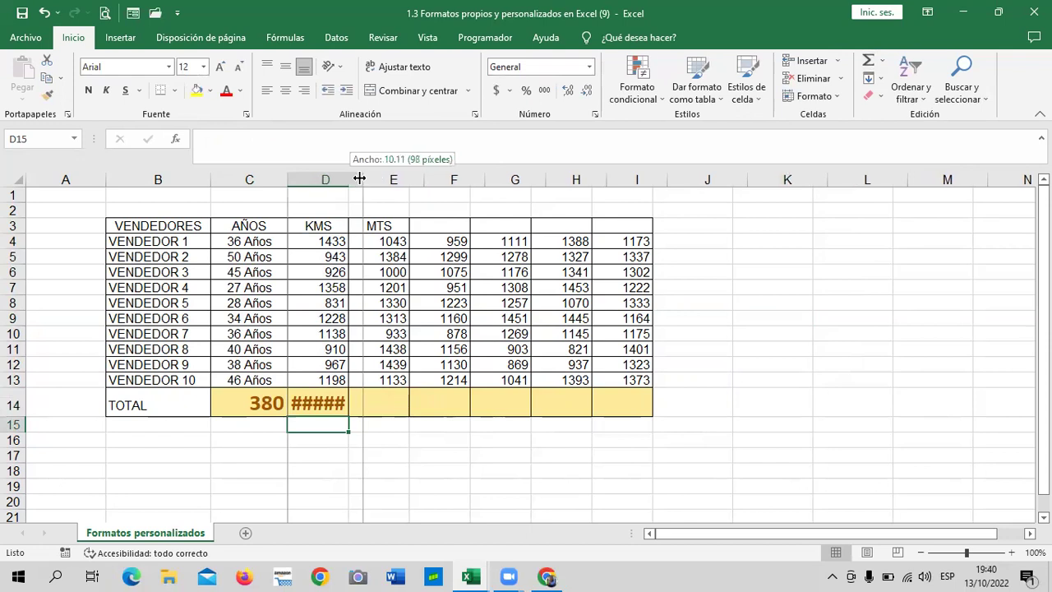
{"action": "left_click_drag", "start_coordinate": [348, 179], "coordinate": [363, 179]}
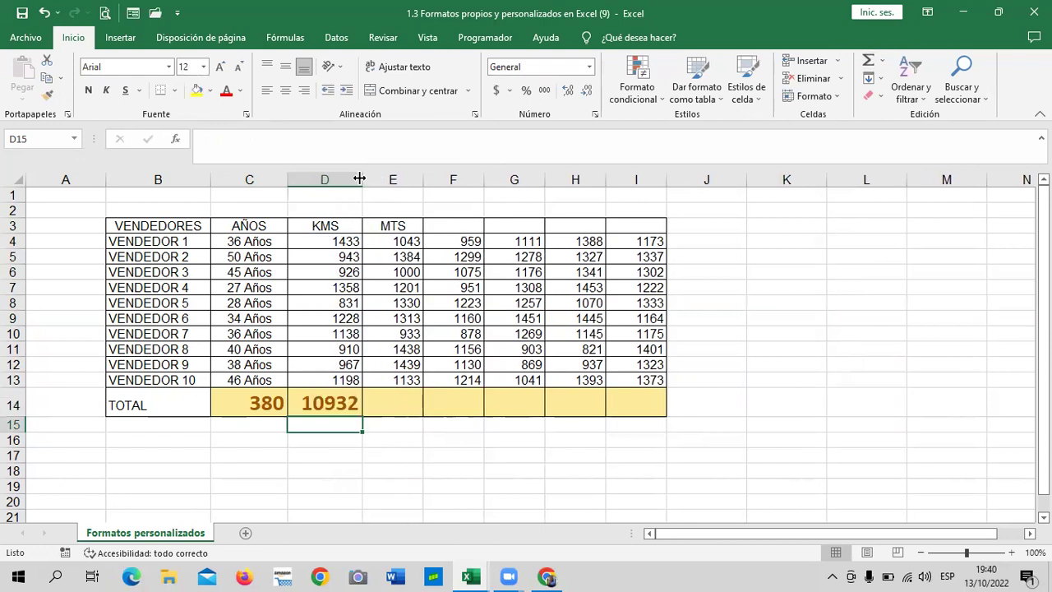
{"action": "left_click", "coordinate": [341, 403]}
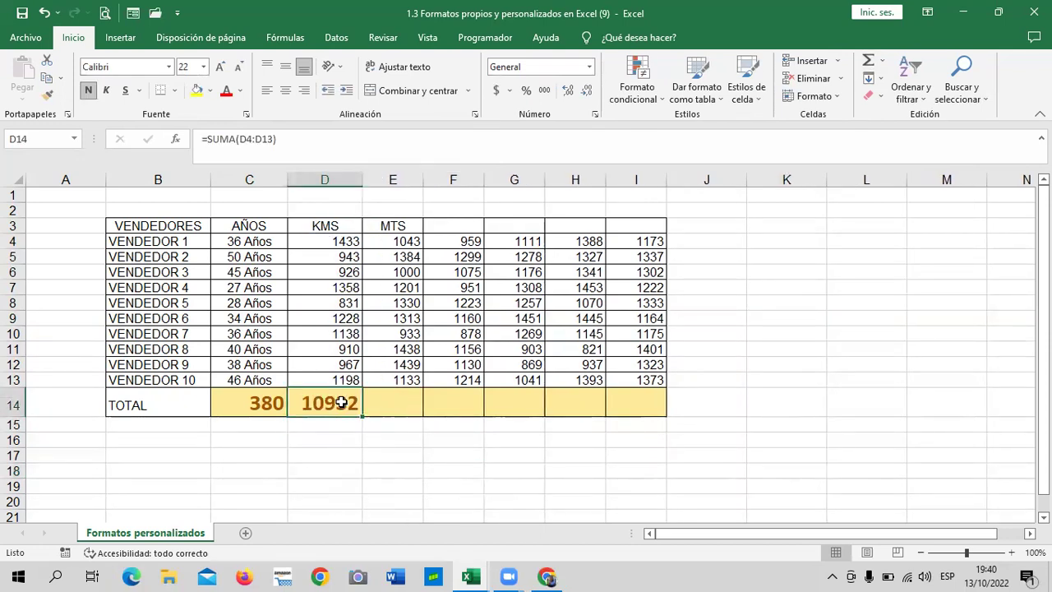
{"action": "left_click", "coordinate": [251, 399]}
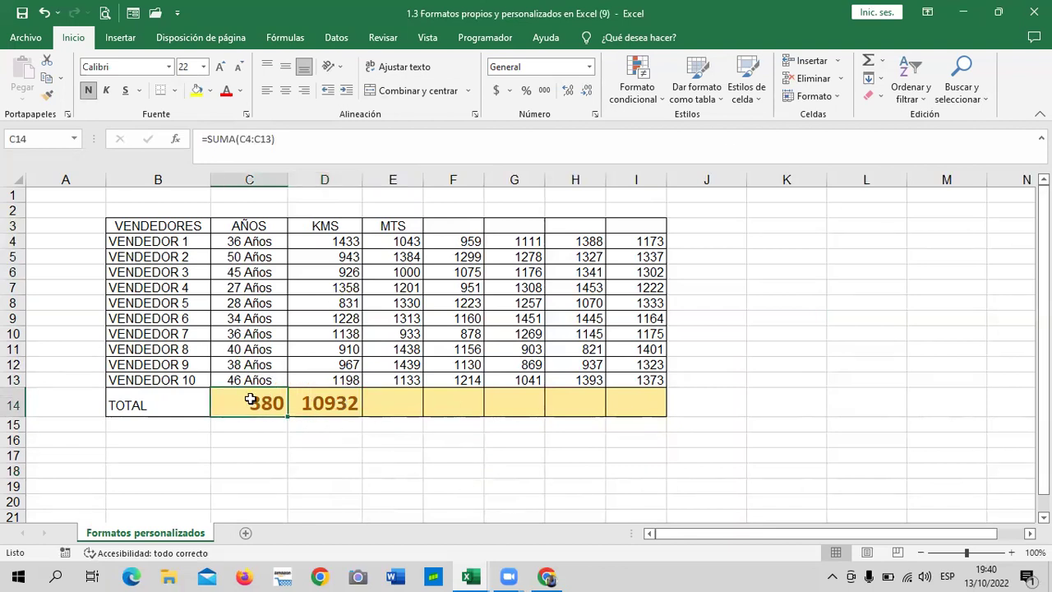
{"action": "left_click", "coordinate": [337, 402]}
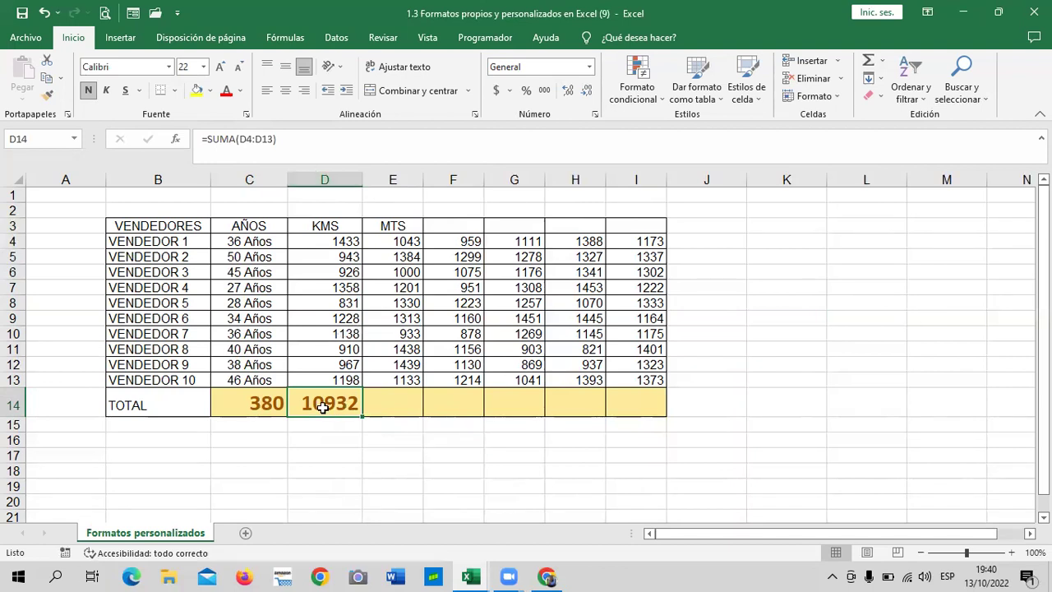
Step: Append 'kms' to the D4 and D5 values, making them 1433 kms and 943 kms
{"action": "double_click", "coordinate": [302, 240]}
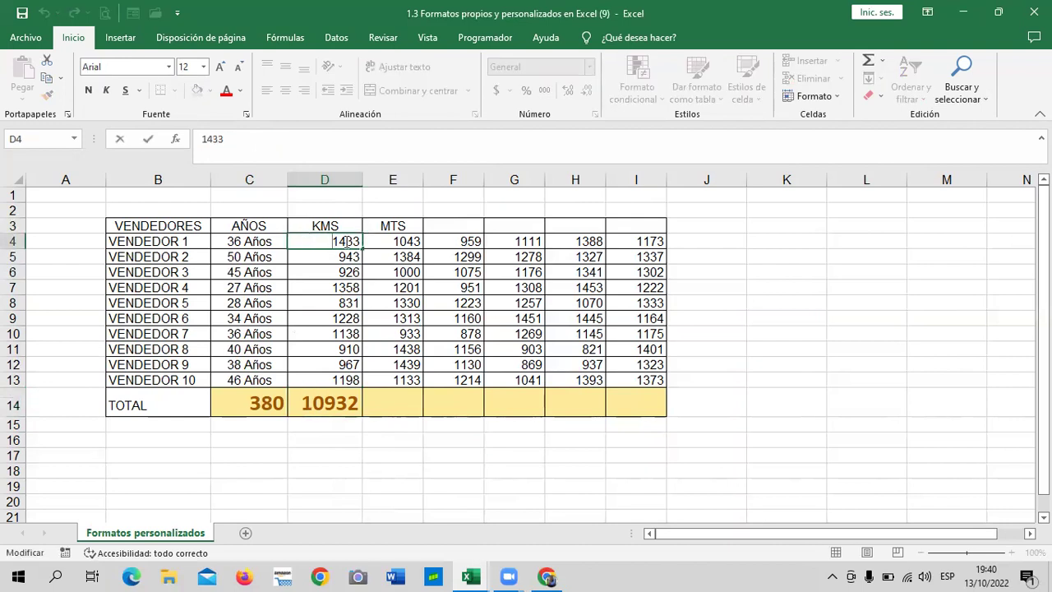
{"action": "left_click", "coordinate": [302, 141]}
{"action": "type", "text": "kms"}
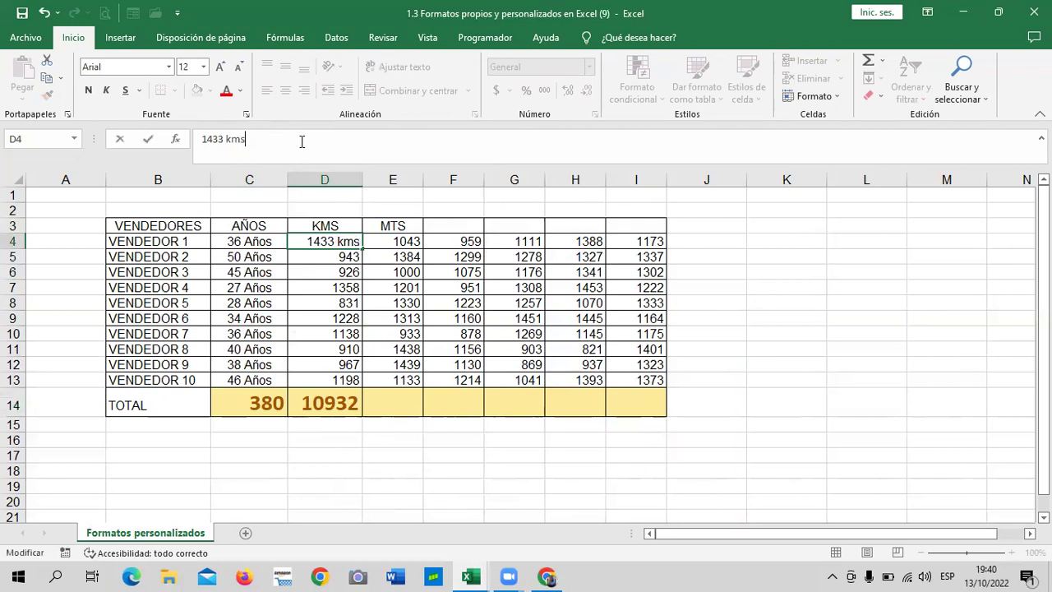
{"action": "key", "text": "Return"}
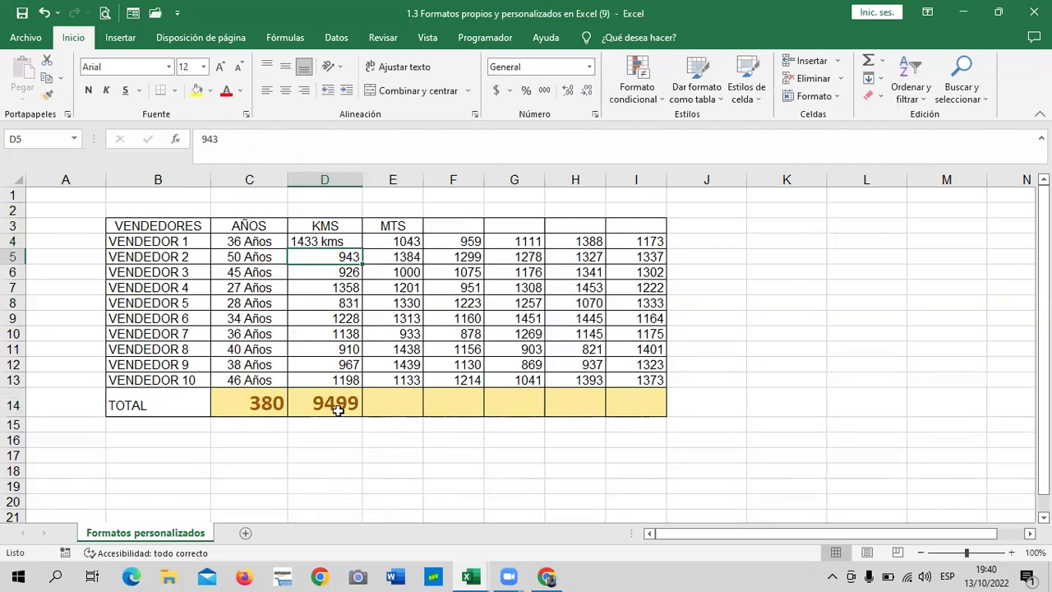
{"action": "left_click", "coordinate": [294, 149]}
{"action": "type", "text": "kms"}
{"action": "key", "text": "Return"}
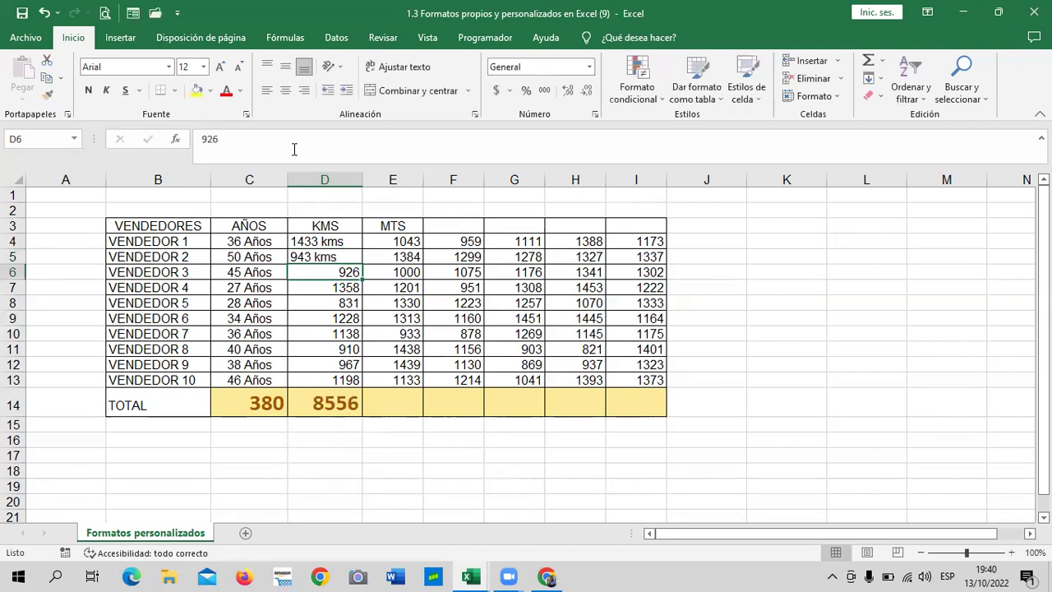
Step: Delete the kms text from D4 and D5 so both are plain numbers again
{"action": "left_click", "coordinate": [323, 328]}
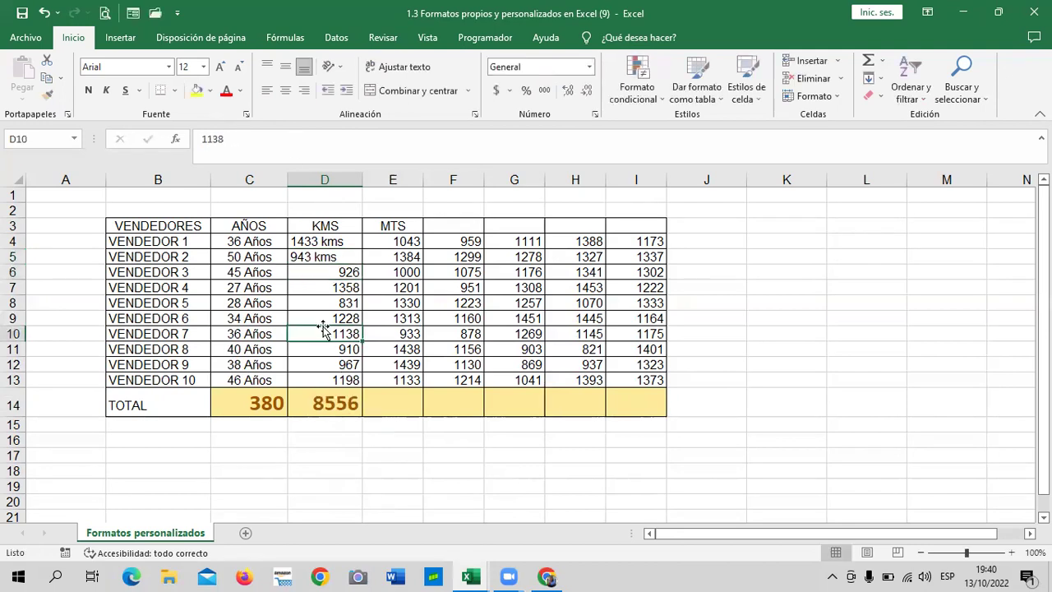
{"action": "left_click", "coordinate": [333, 255]}
{"action": "left_click", "coordinate": [345, 241]}
{"action": "double_click", "coordinate": [345, 241]}
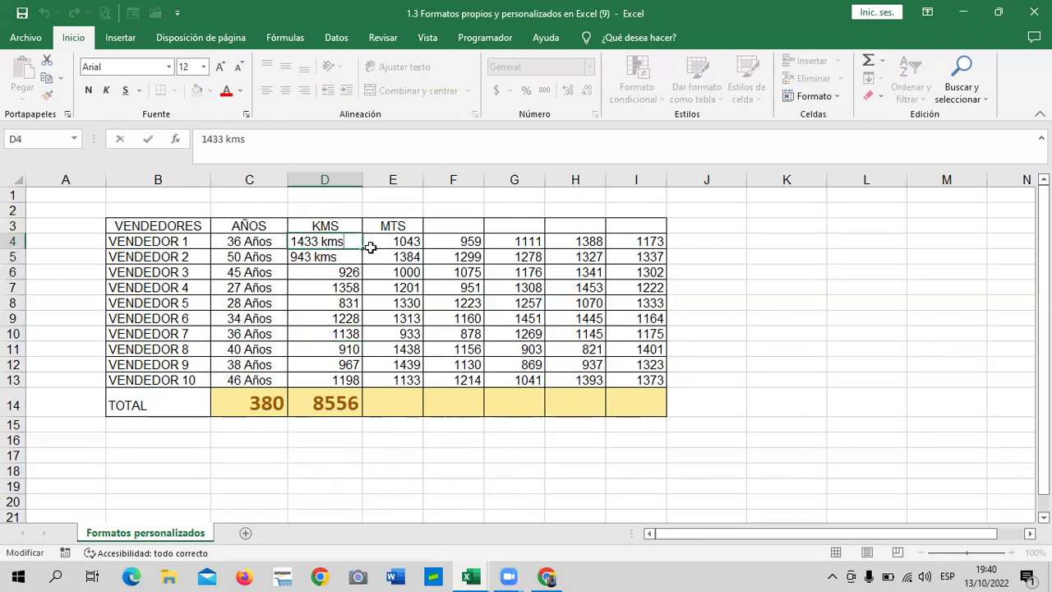
{"action": "key", "text": "BackSpace"}
{"action": "key", "text": "BackSpace"}
{"action": "key", "text": "BackSpace"}
{"action": "key", "text": "BackSpace"}
{"action": "key", "text": "Return"}
{"action": "left_click", "coordinate": [317, 253]}
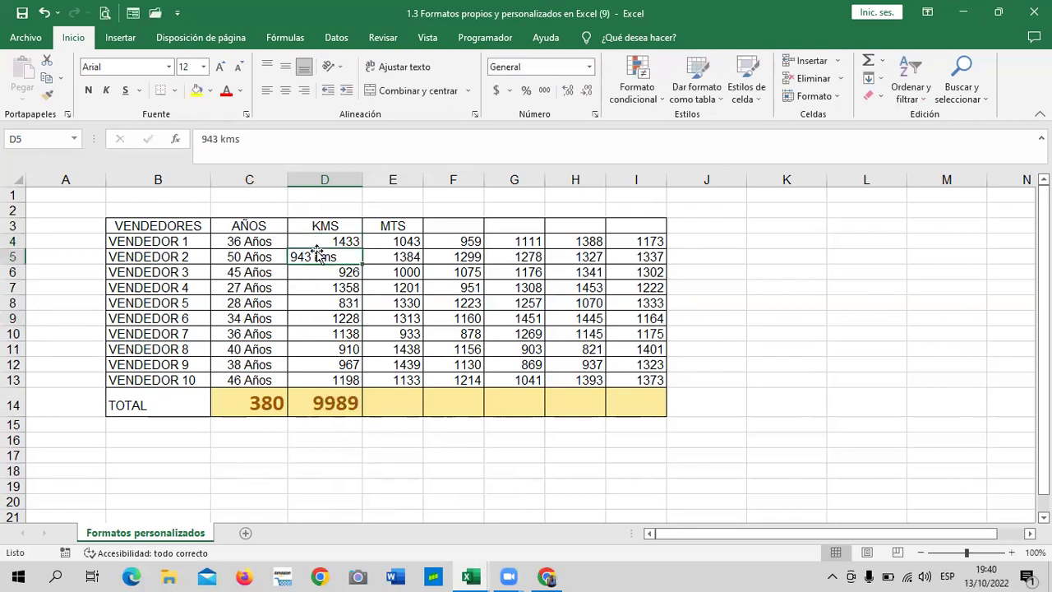
{"action": "left_click", "coordinate": [277, 141]}
{"action": "key", "text": "BackSpace"}
{"action": "key", "text": "BackSpace"}
{"action": "key", "text": "BackSpace"}
{"action": "key", "text": "BackSpace"}
{"action": "key", "text": "Return"}
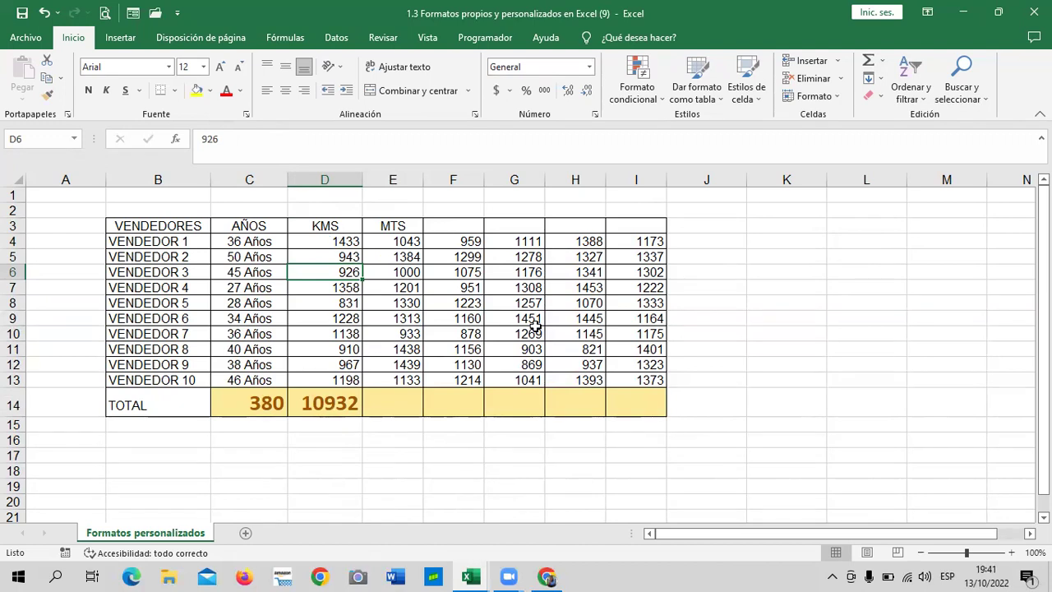
{"action": "left_click", "coordinate": [332, 243]}
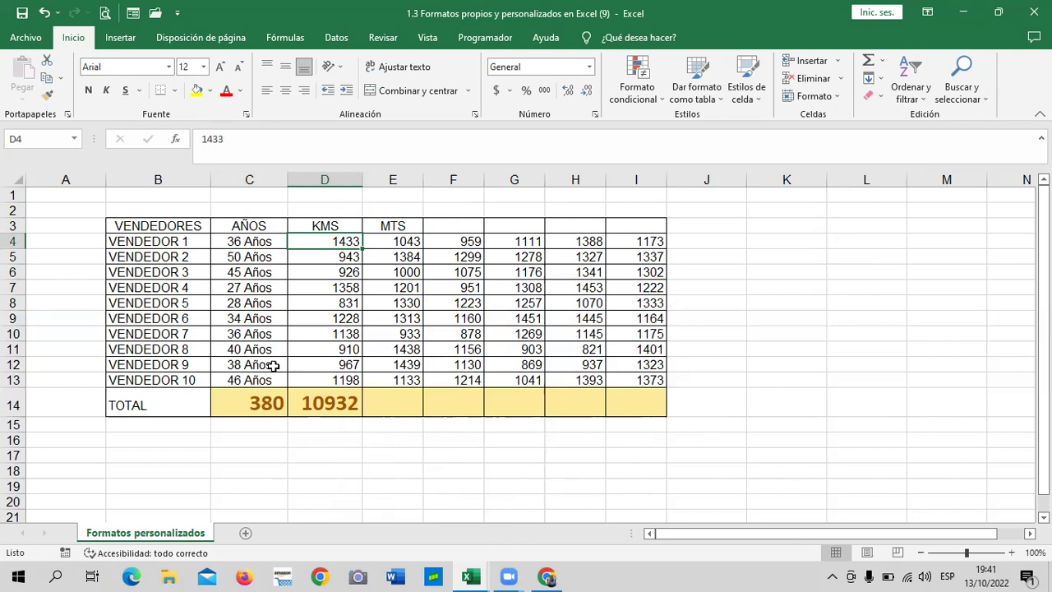
{"action": "left_click", "coordinate": [505, 439]}
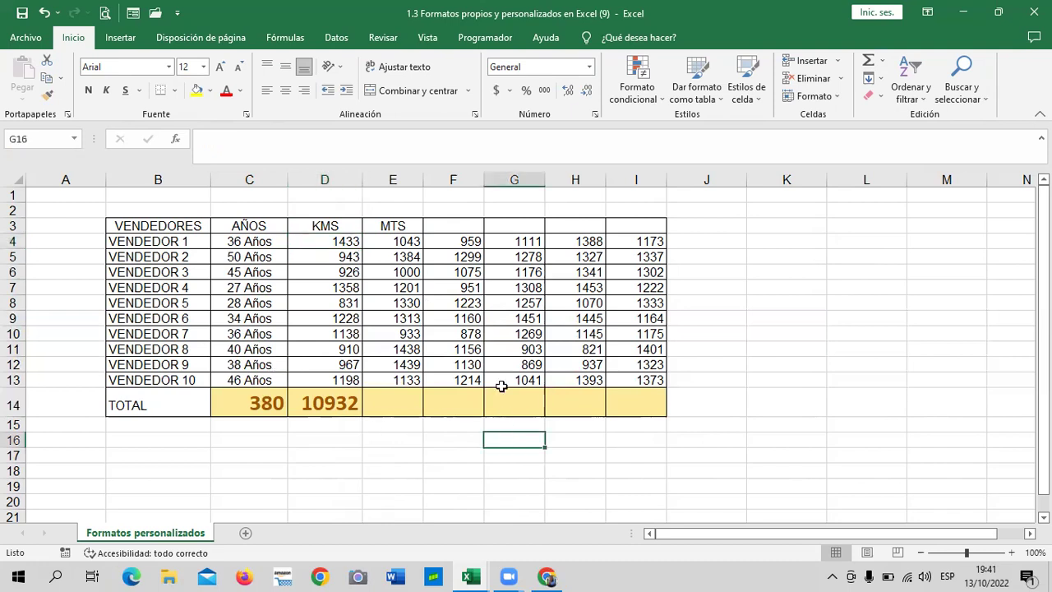
{"action": "left_click", "coordinate": [342, 243]}
Step: Apply the custom number format 0.00"Kms" to the KMS values D4:D13
{"action": "left_click_drag", "start_coordinate": [341, 243], "coordinate": [343, 359]}
{"action": "left_click_drag", "start_coordinate": [339, 379], "coordinate": [339, 379]}
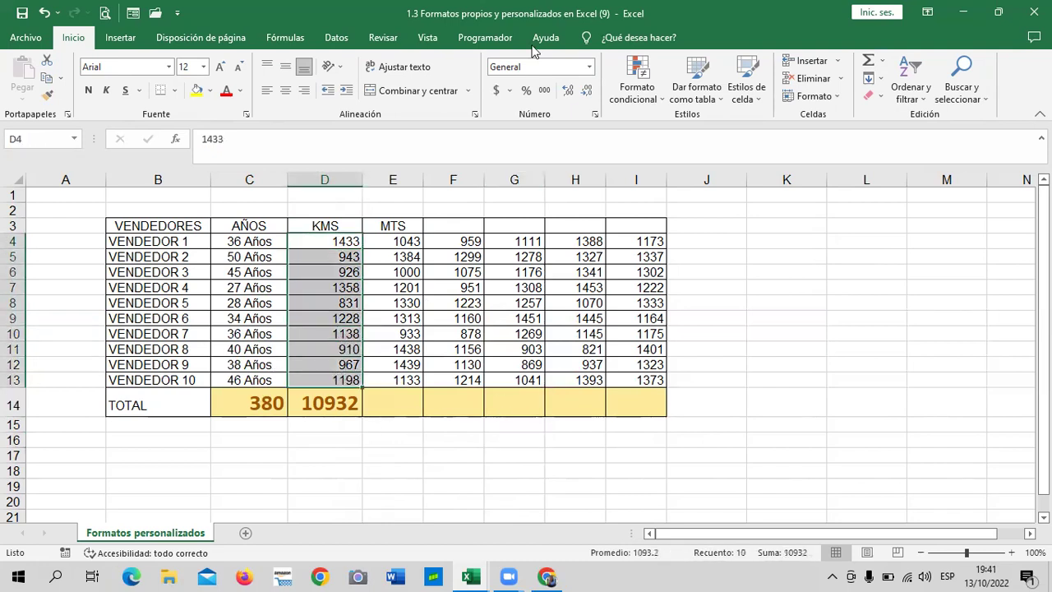
{"action": "left_click", "coordinate": [594, 115]}
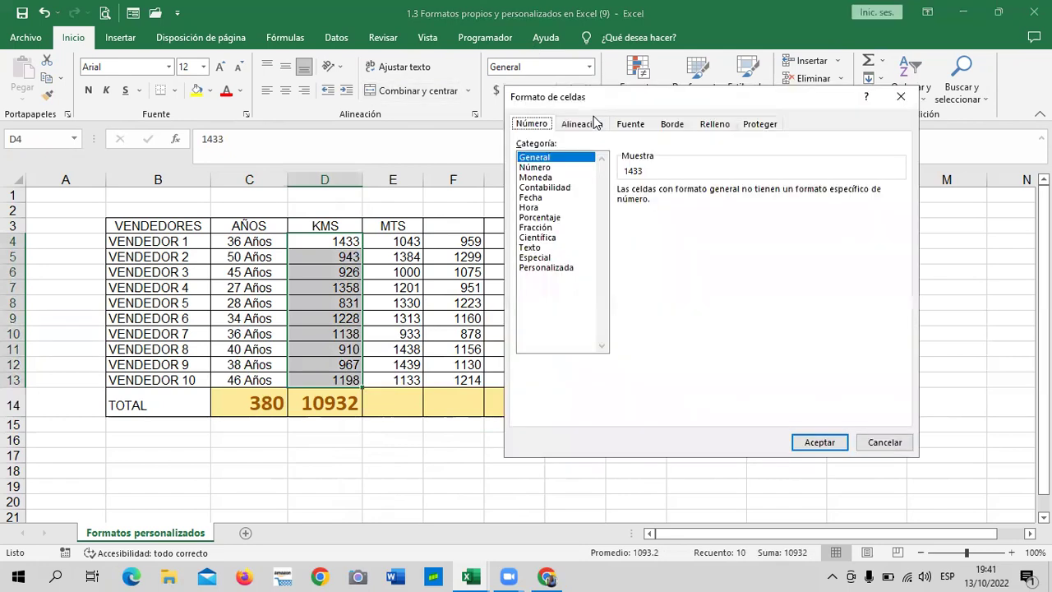
{"action": "left_click", "coordinate": [570, 268]}
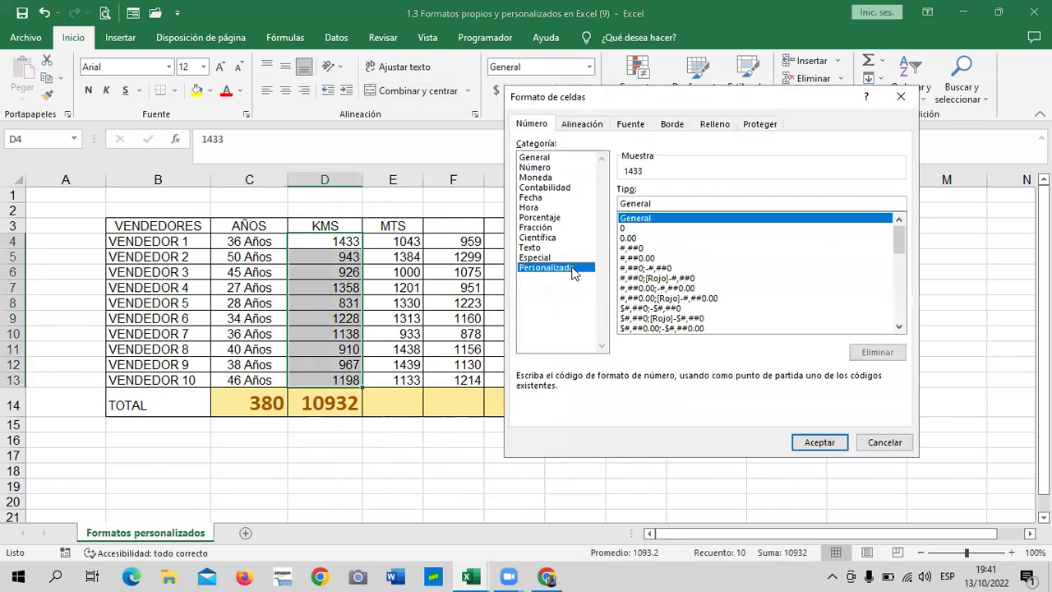
{"action": "left_click", "coordinate": [638, 238]}
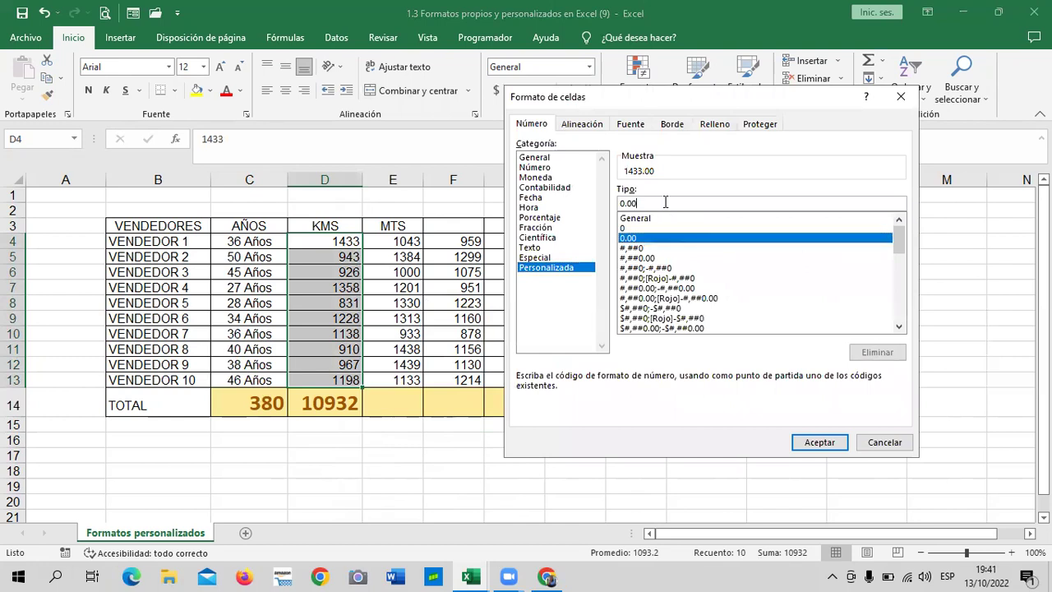
{"action": "type", "text": "\""}
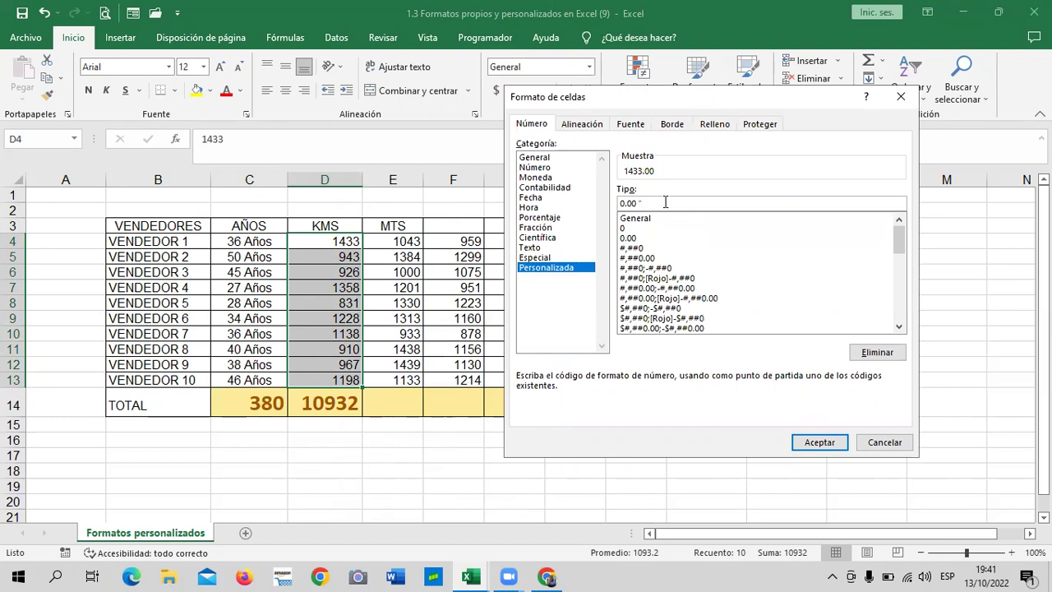
{"action": "type", "text": "Kms"}
{"action": "type", "text": "\""}
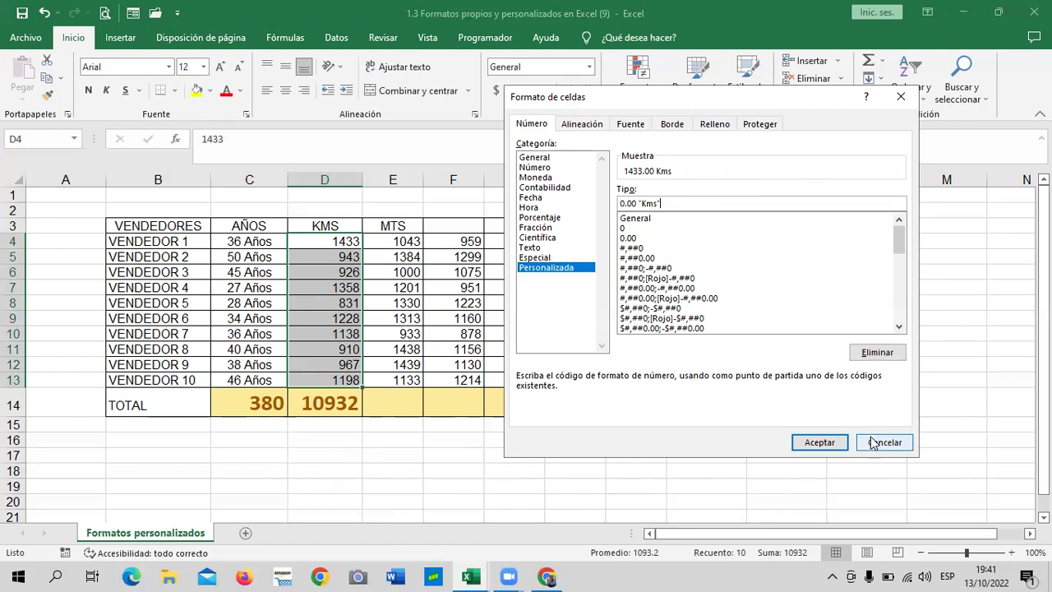
{"action": "left_click", "coordinate": [814, 443]}
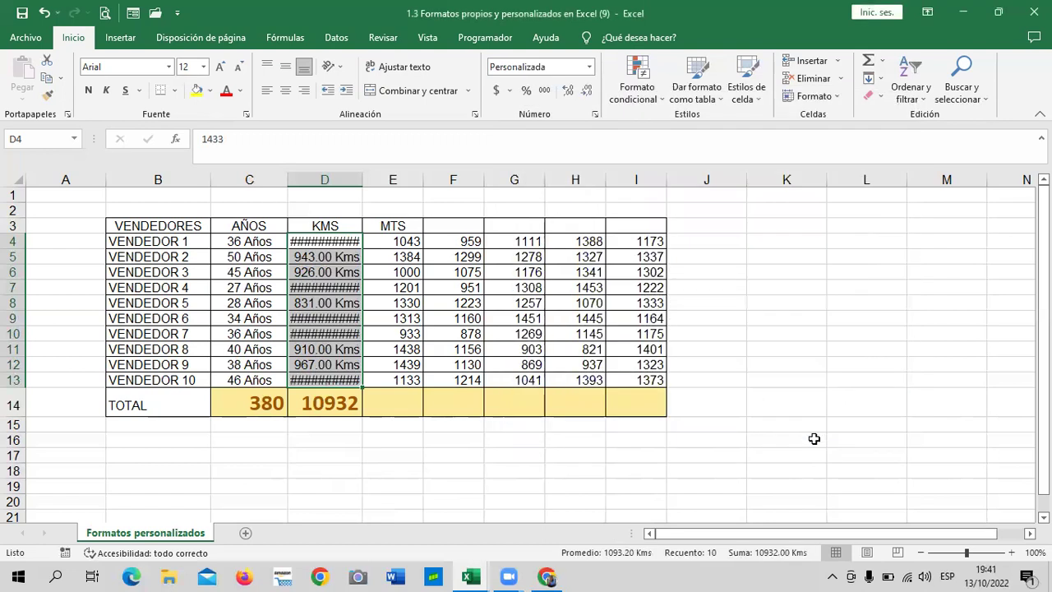
{"action": "left_click", "coordinate": [828, 408]}
{"action": "left_click", "coordinate": [308, 243]}
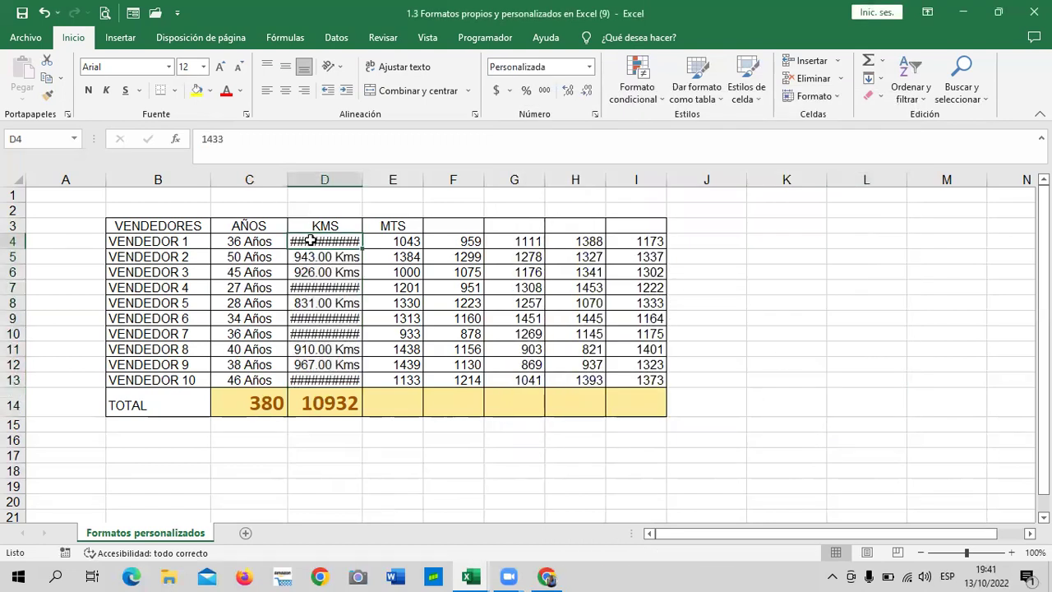
Step: Remove both decimal places from the KMS values and fit column D's width
{"action": "left_click_drag", "start_coordinate": [367, 183], "coordinate": [376, 183]}
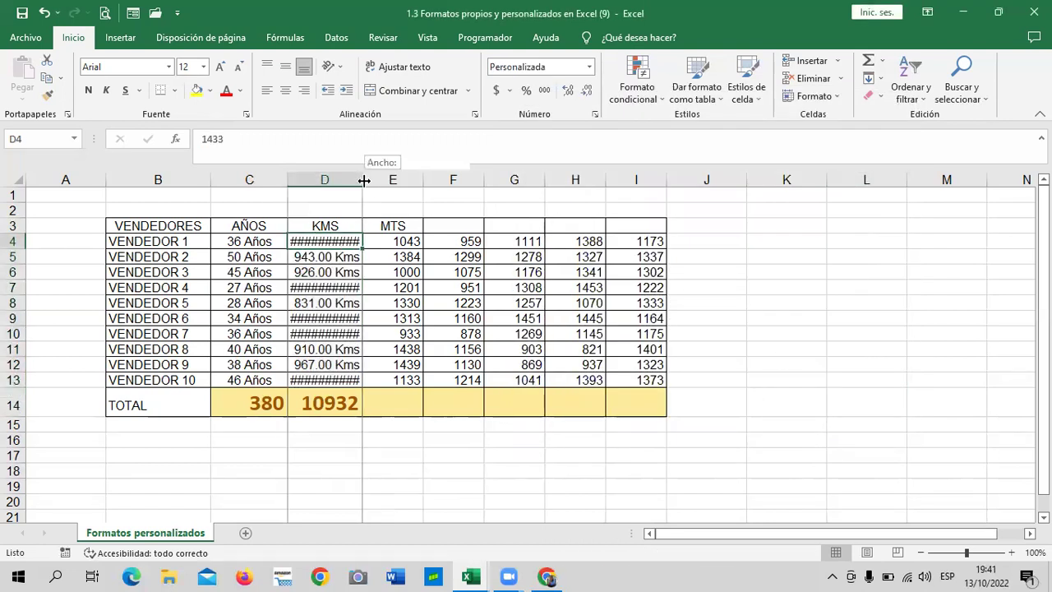
{"action": "left_click_drag", "start_coordinate": [350, 240], "coordinate": [351, 379]}
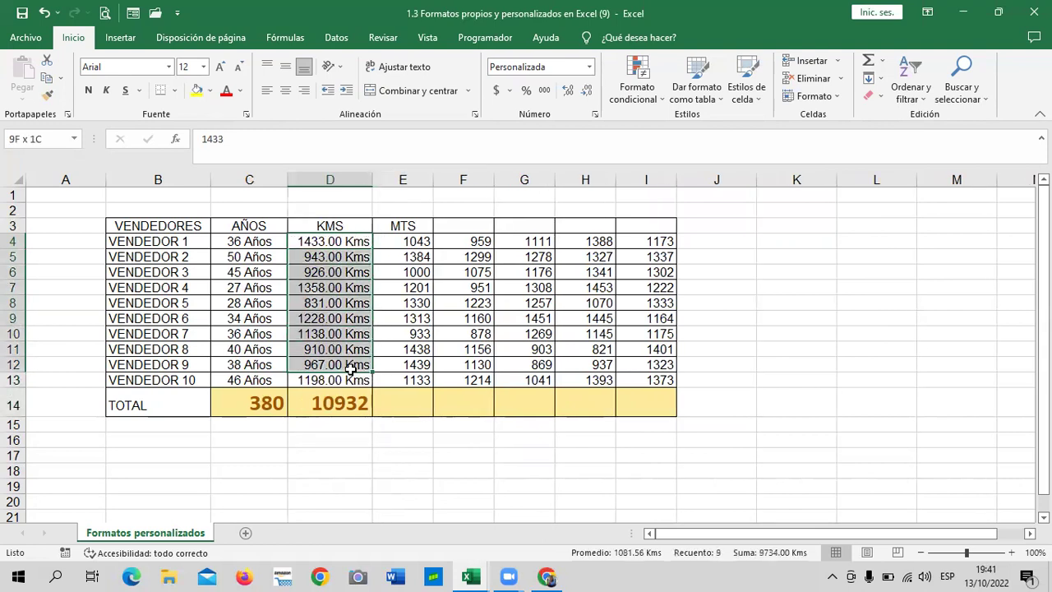
{"action": "left_click", "coordinate": [588, 92]}
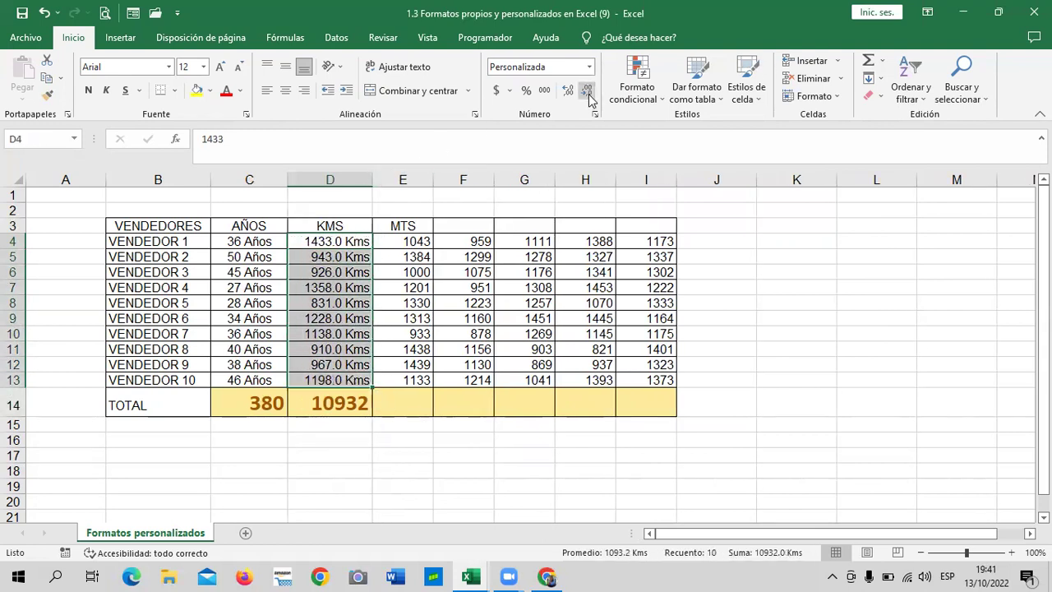
{"action": "left_click", "coordinate": [587, 94]}
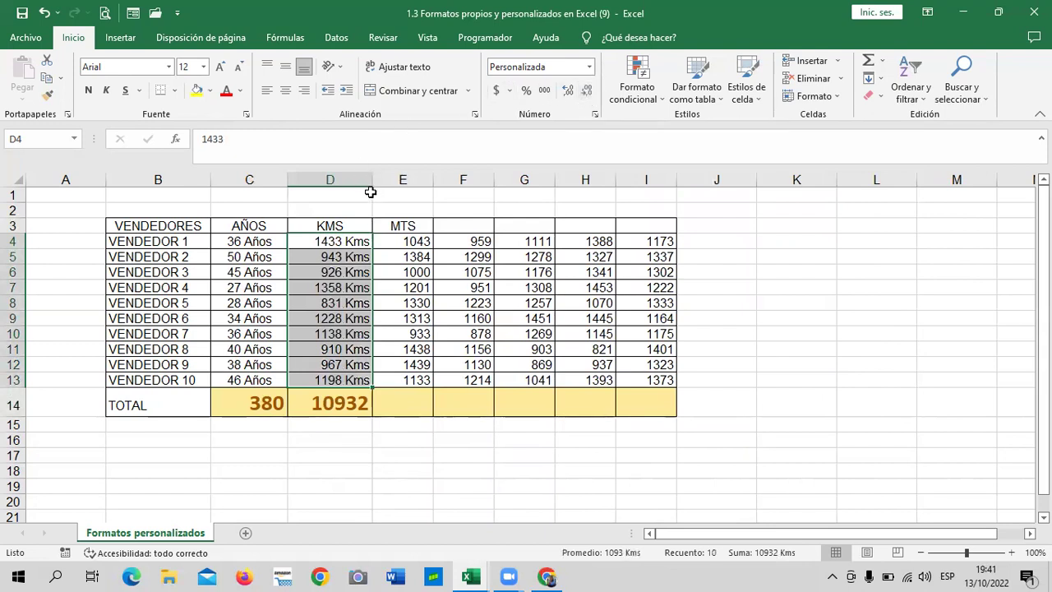
{"action": "left_click_drag", "start_coordinate": [371, 181], "coordinate": [358, 182]}
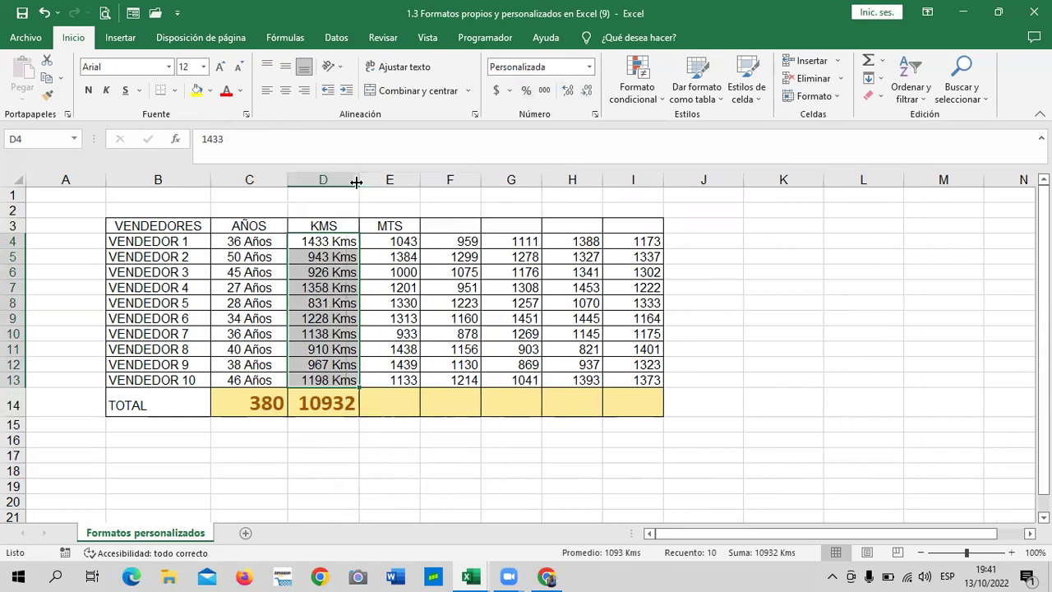
{"action": "left_click", "coordinate": [752, 281]}
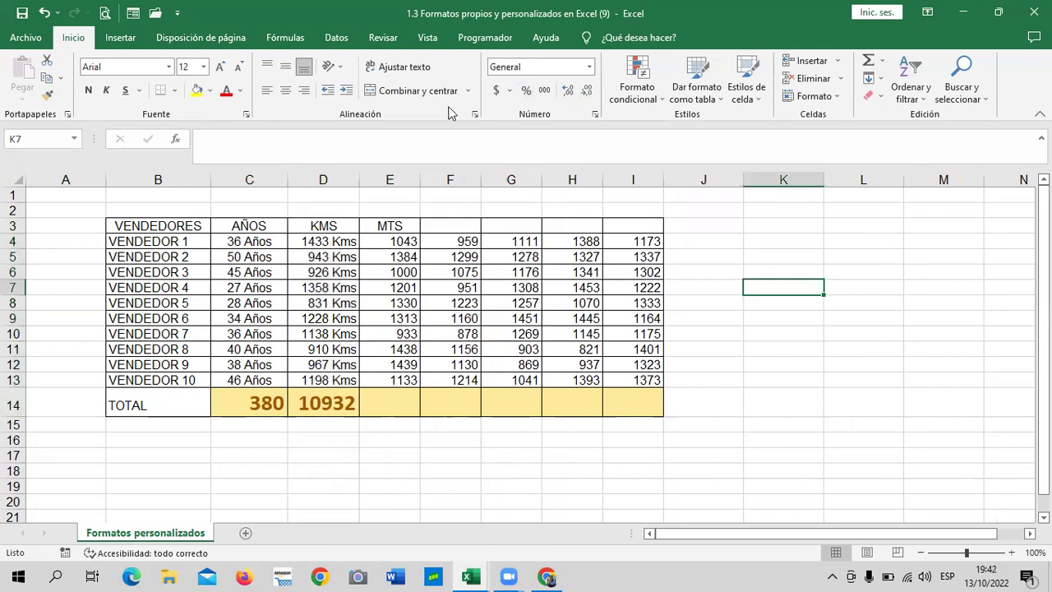
Step: AutoSum the MTS column into E14 for a 12214 total and widen column E
{"action": "left_click", "coordinate": [238, 318]}
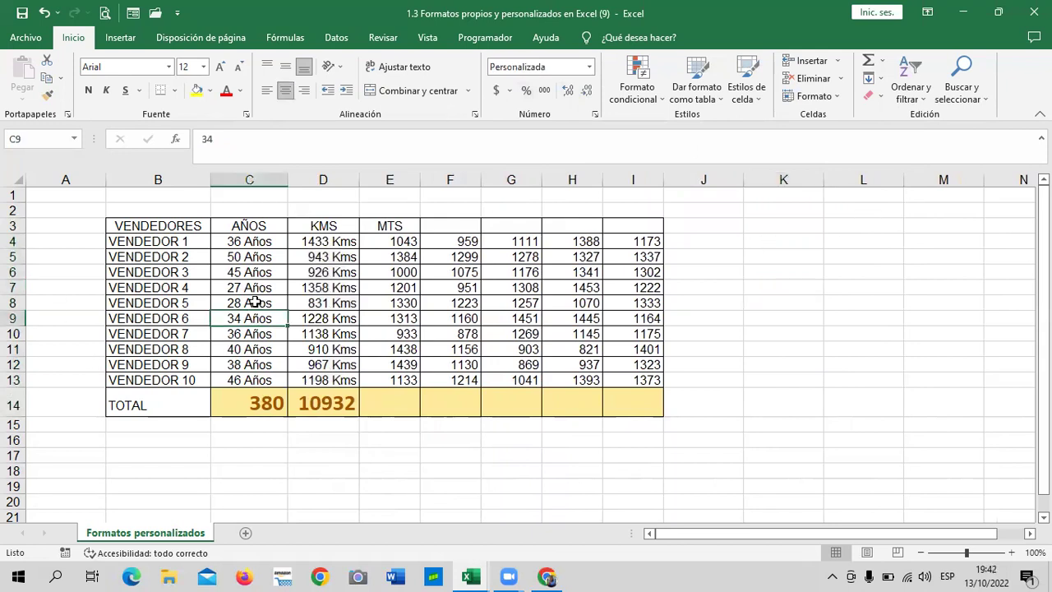
{"action": "left_click", "coordinate": [334, 286]}
{"action": "left_click", "coordinate": [382, 283]}
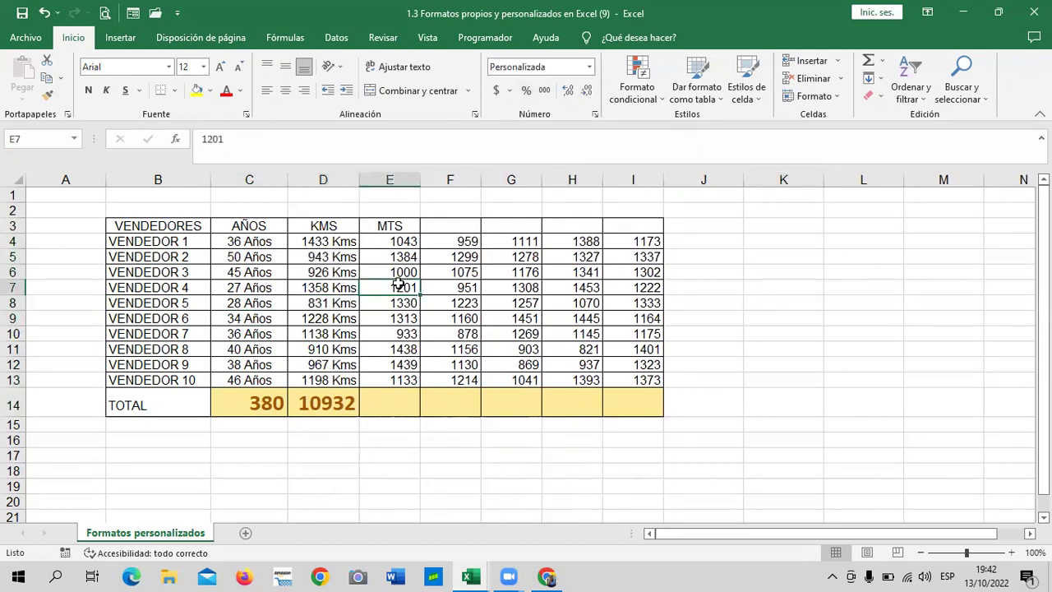
{"action": "left_click", "coordinate": [367, 402]}
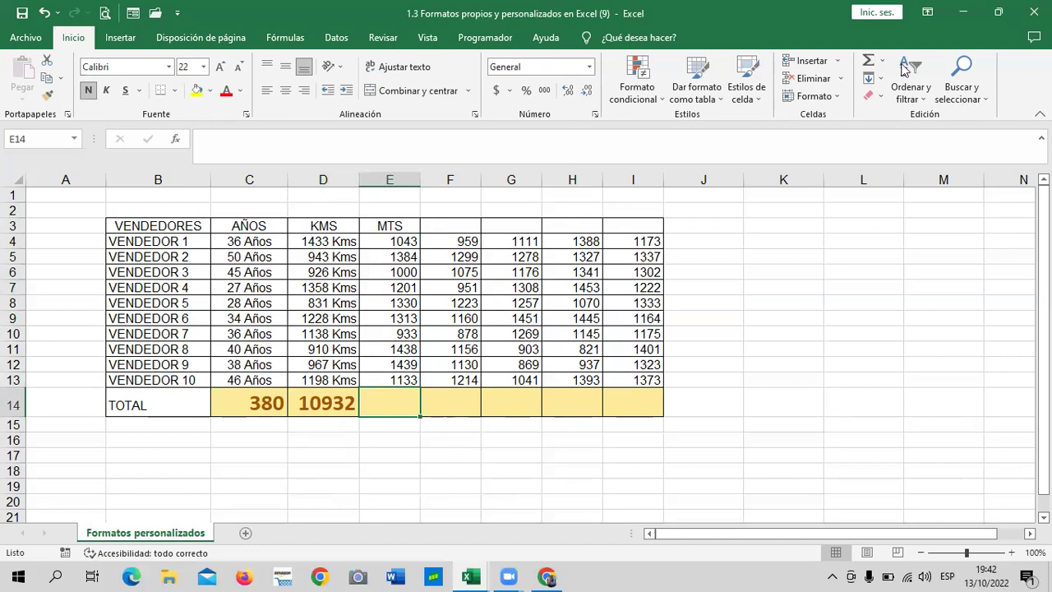
{"action": "left_click", "coordinate": [869, 62]}
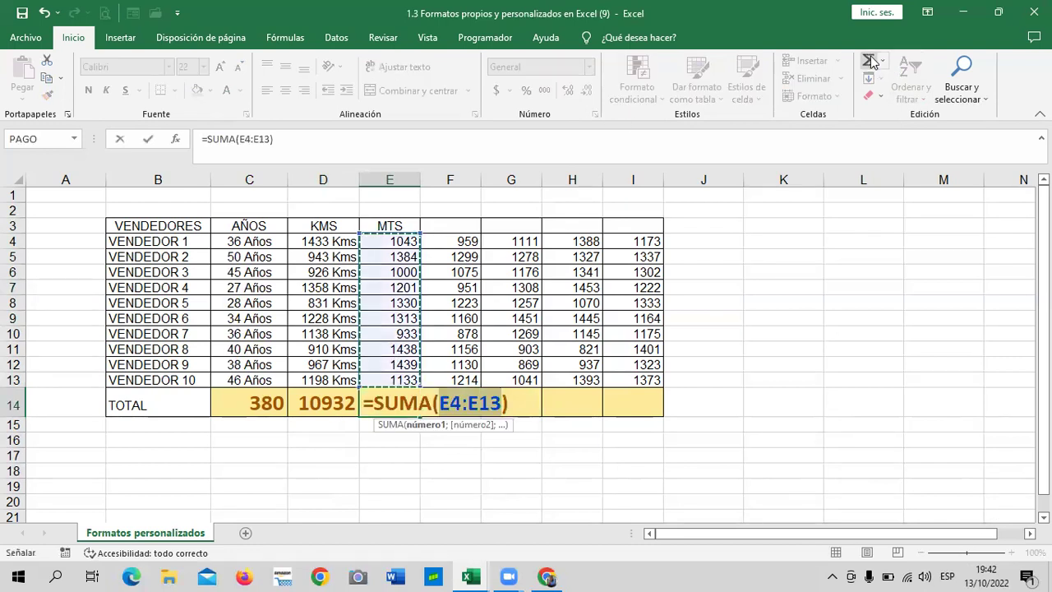
{"action": "key", "text": "Return"}
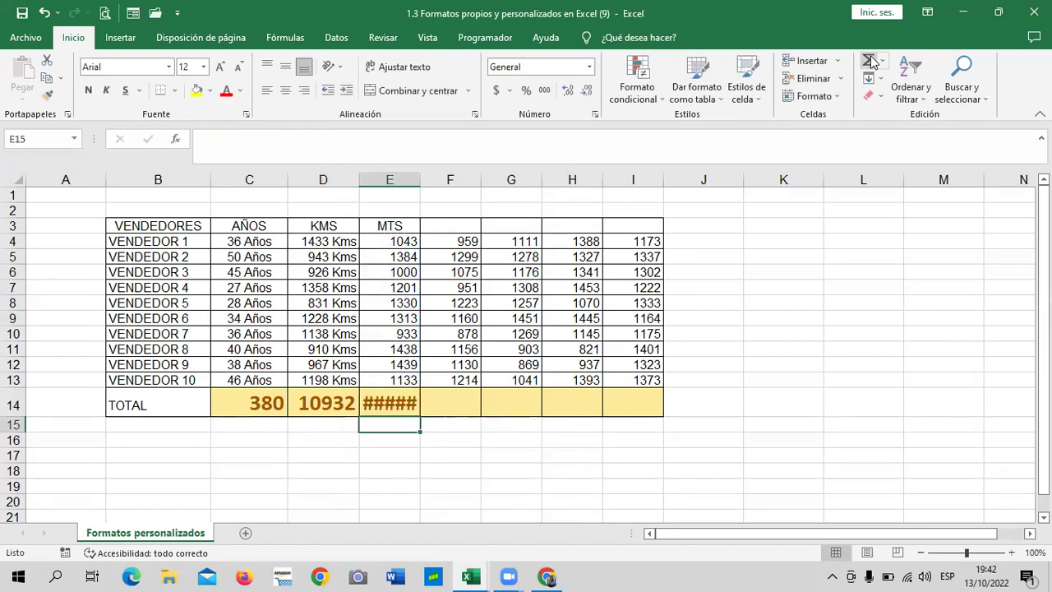
{"action": "left_click_drag", "start_coordinate": [420, 178], "coordinate": [433, 175]}
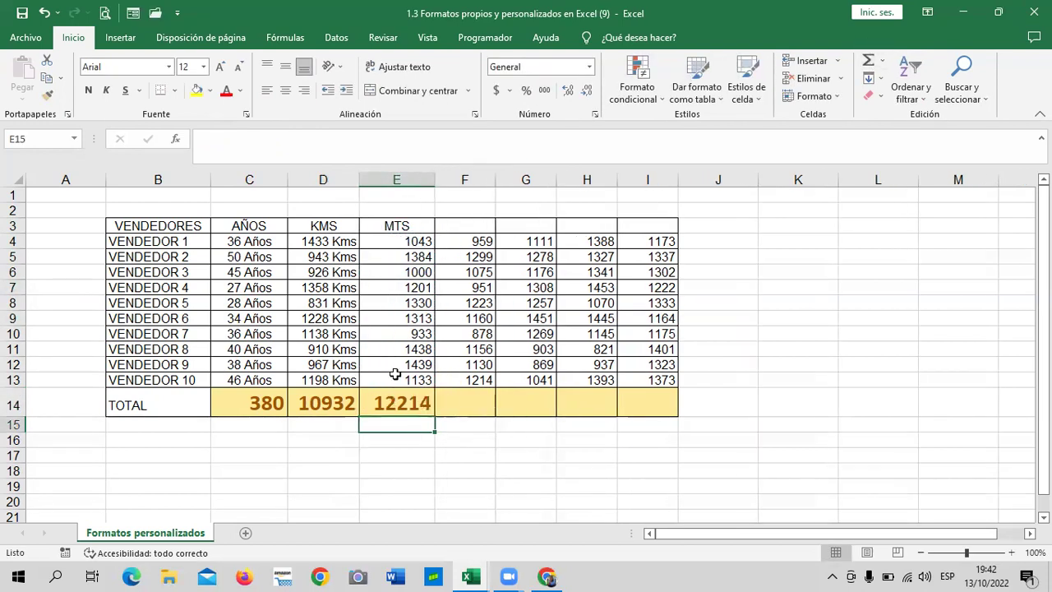
{"action": "left_click", "coordinate": [380, 401]}
Step: Append 'Mts' to the E4 value, turning it into the text 1043 Mts
{"action": "left_click", "coordinate": [413, 243]}
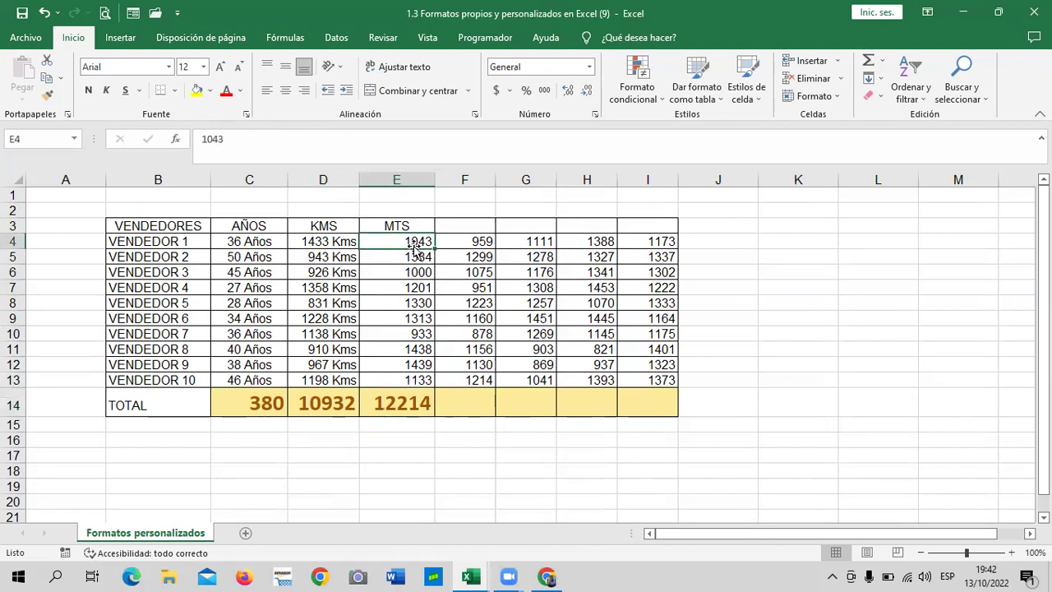
{"action": "left_click", "coordinate": [326, 137]}
{"action": "type", "text": "M"}
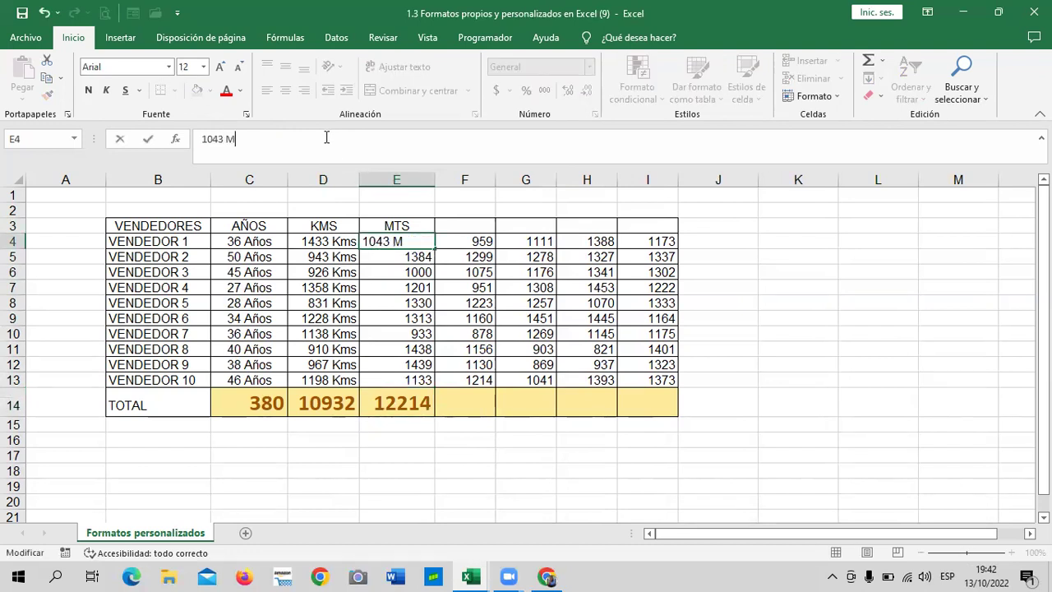
{"action": "type", "text": "ta"}
{"action": "key", "text": "BackSpace"}
{"action": "type", "text": "s"}
{"action": "key", "text": "Return"}
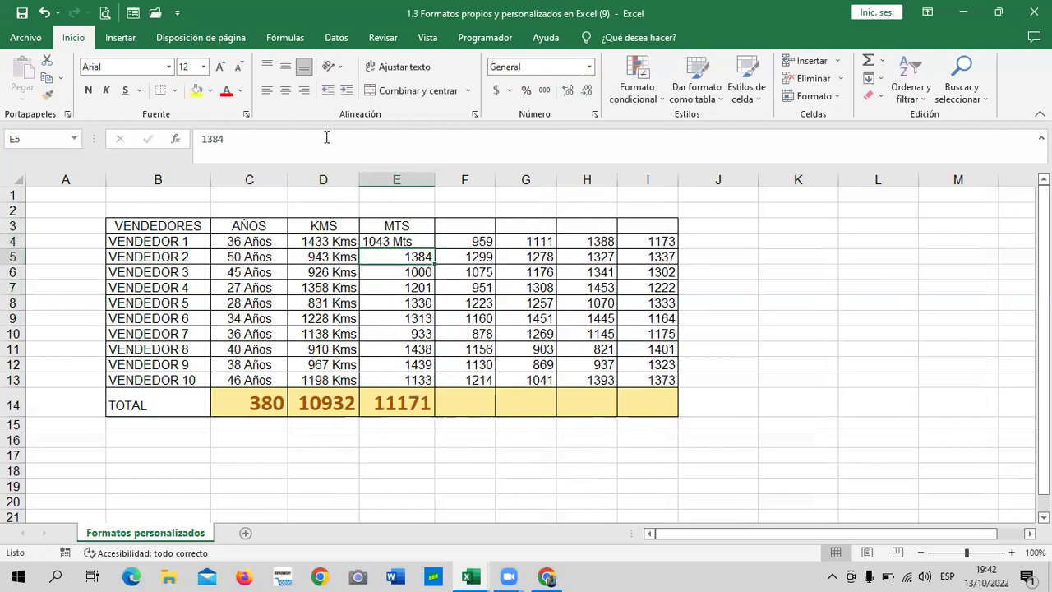
Step: Remove the Mts text so E4 is the plain number 1043, then select E4:E13
{"action": "left_click", "coordinate": [397, 347]}
{"action": "left_click", "coordinate": [398, 246]}
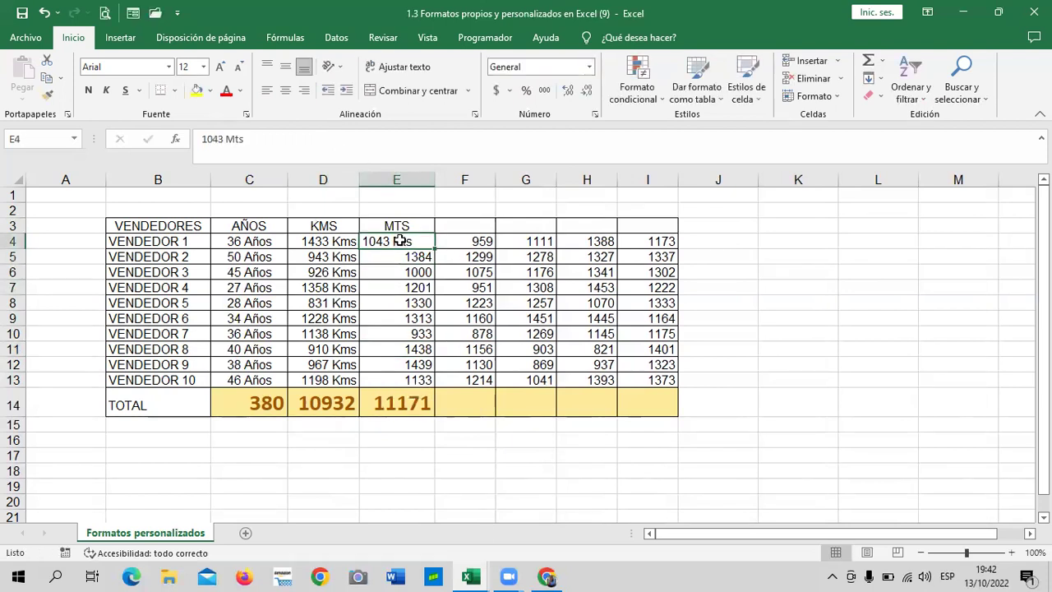
{"action": "left_click", "coordinate": [323, 140]}
{"action": "key", "text": "BackSpace"}
{"action": "key", "text": "BackSpace"}
{"action": "key", "text": "BackSpace"}
{"action": "key", "text": "Return"}
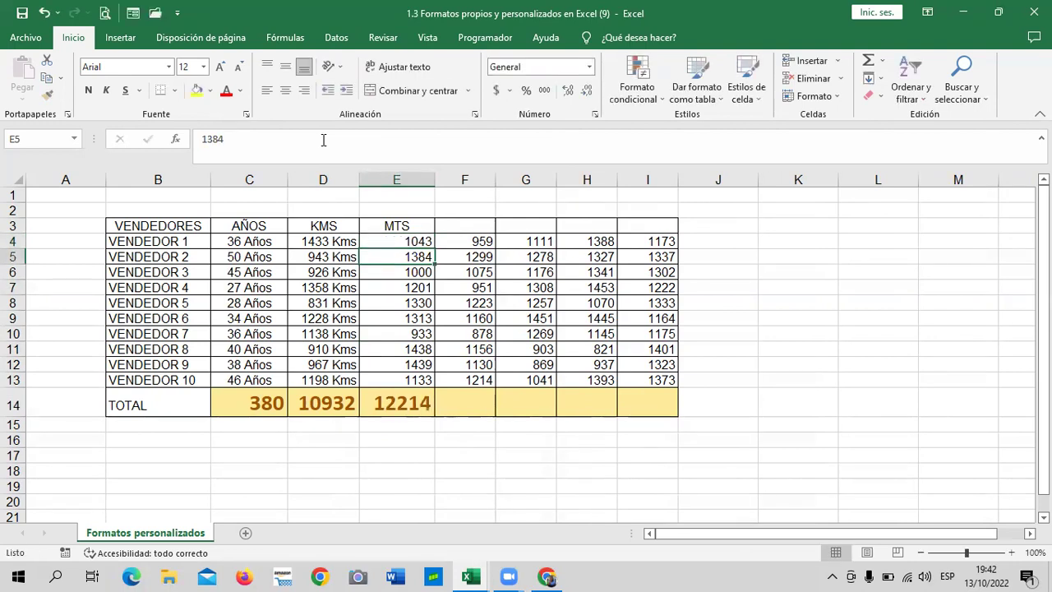
{"action": "left_click", "coordinate": [509, 471]}
{"action": "left_click_drag", "start_coordinate": [392, 237], "coordinate": [394, 376]}
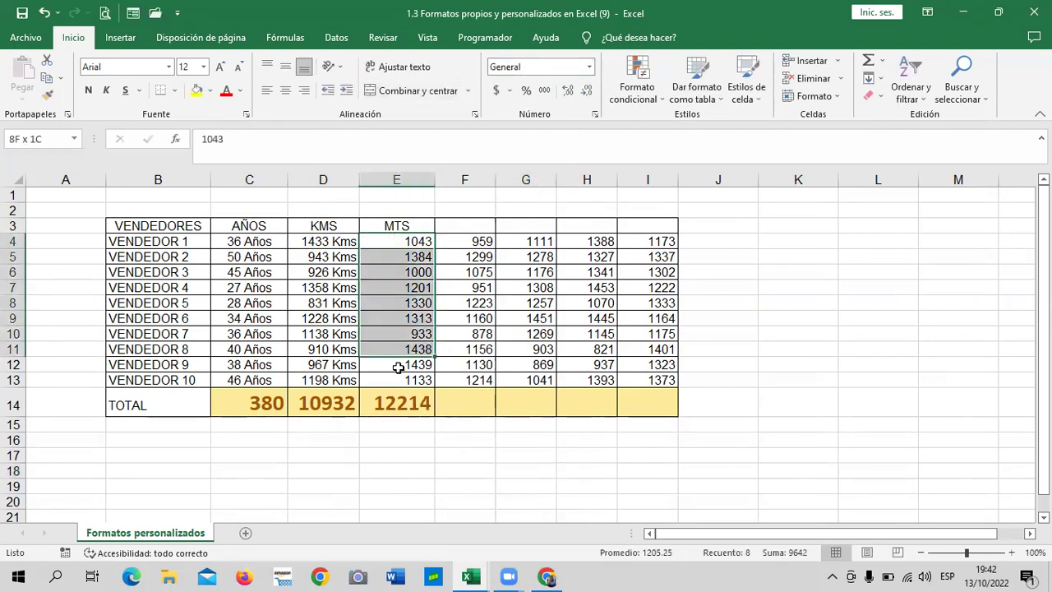
Step: Apply the custom number format 0.00"Mts" to the MTS values E4:E13
{"action": "left_click", "coordinate": [589, 67]}
{"action": "left_click", "coordinate": [589, 69]}
{"action": "left_click", "coordinate": [588, 69]}
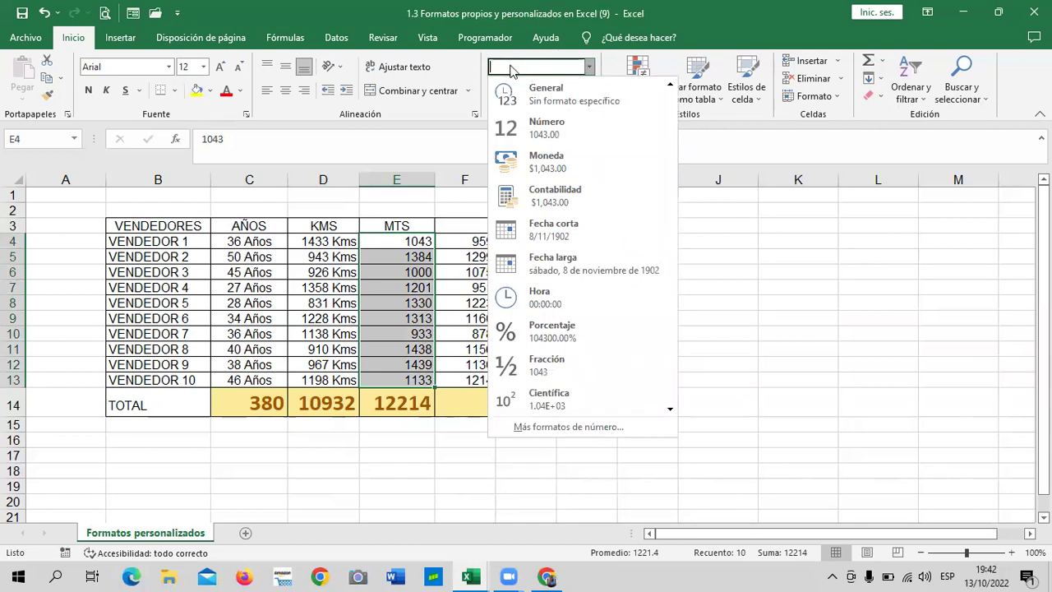
{"action": "left_click", "coordinate": [597, 69]}
{"action": "left_click", "coordinate": [589, 67]}
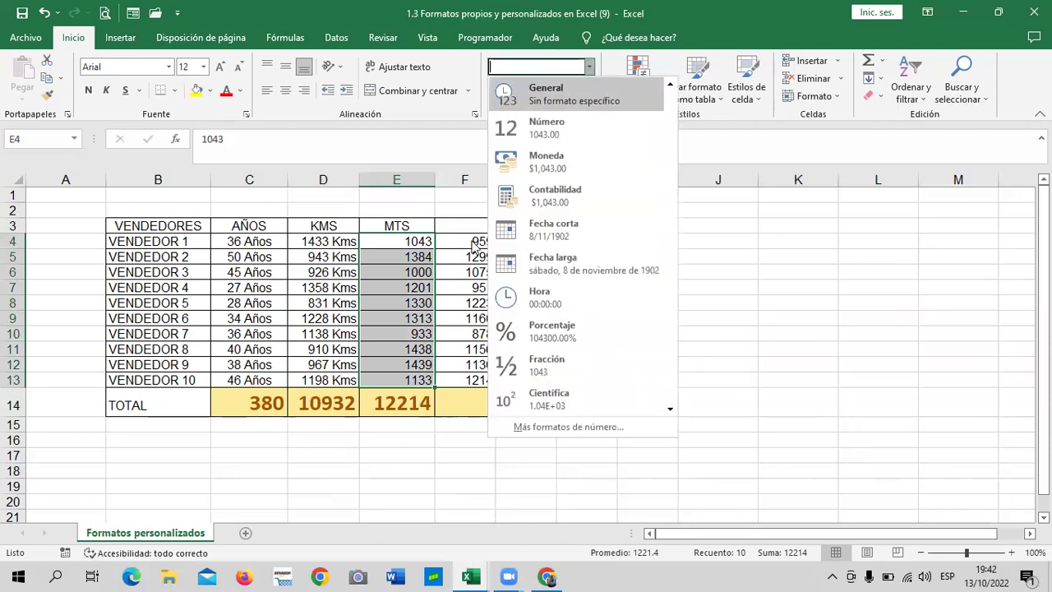
{"action": "left_click", "coordinate": [557, 428]}
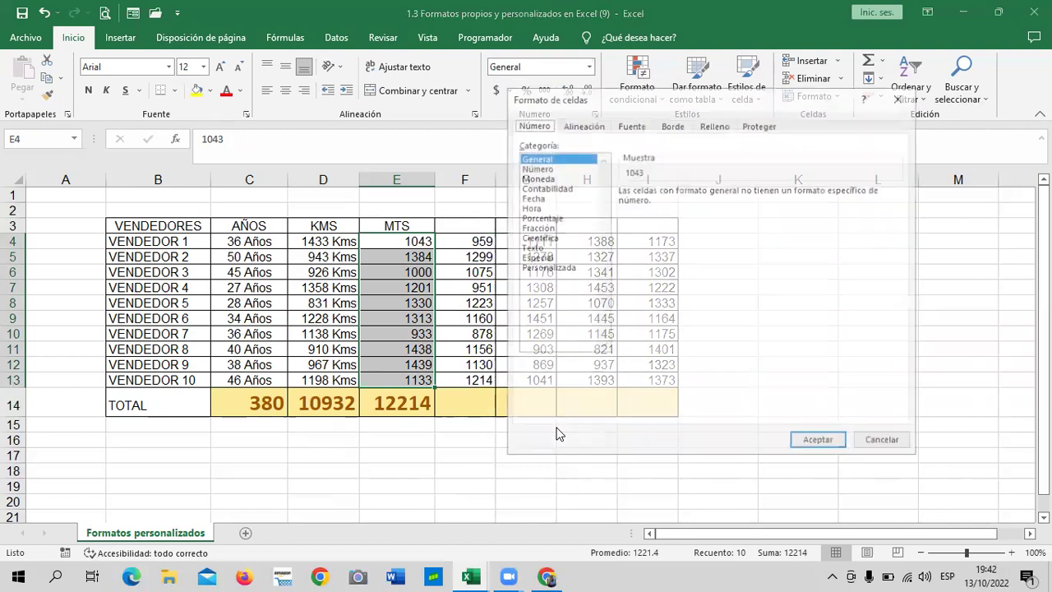
{"action": "left_click", "coordinate": [553, 268]}
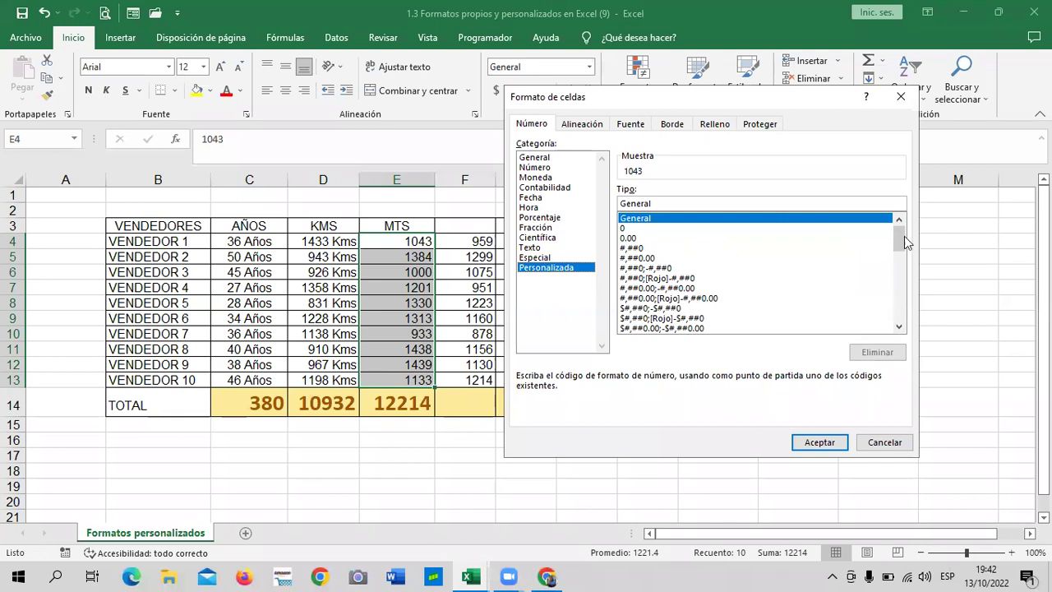
{"action": "left_click_drag", "start_coordinate": [899, 238], "coordinate": [899, 308]}
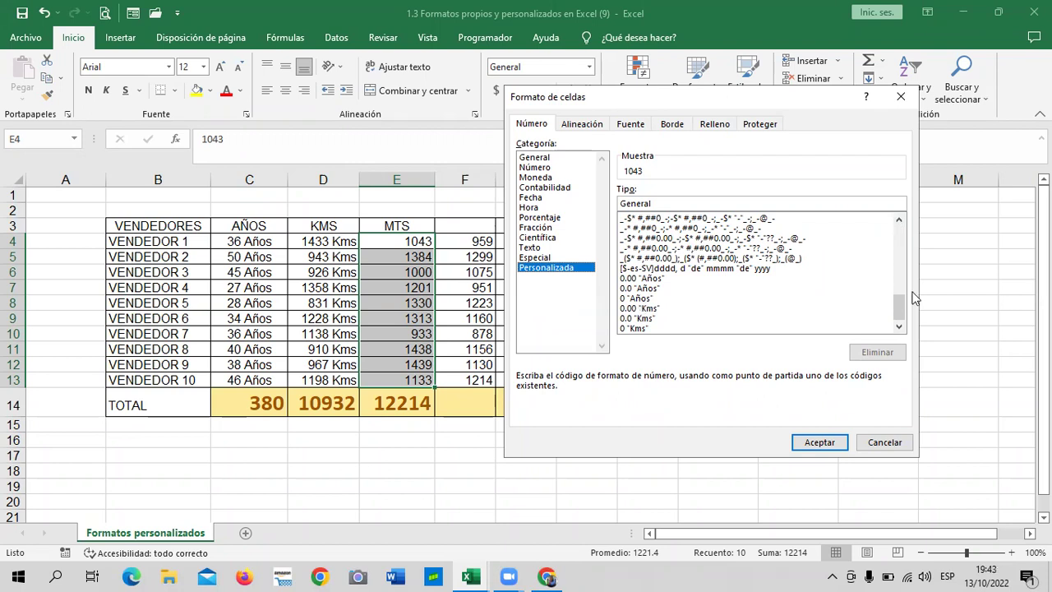
{"action": "left_click_drag", "start_coordinate": [899, 306], "coordinate": [895, 218]}
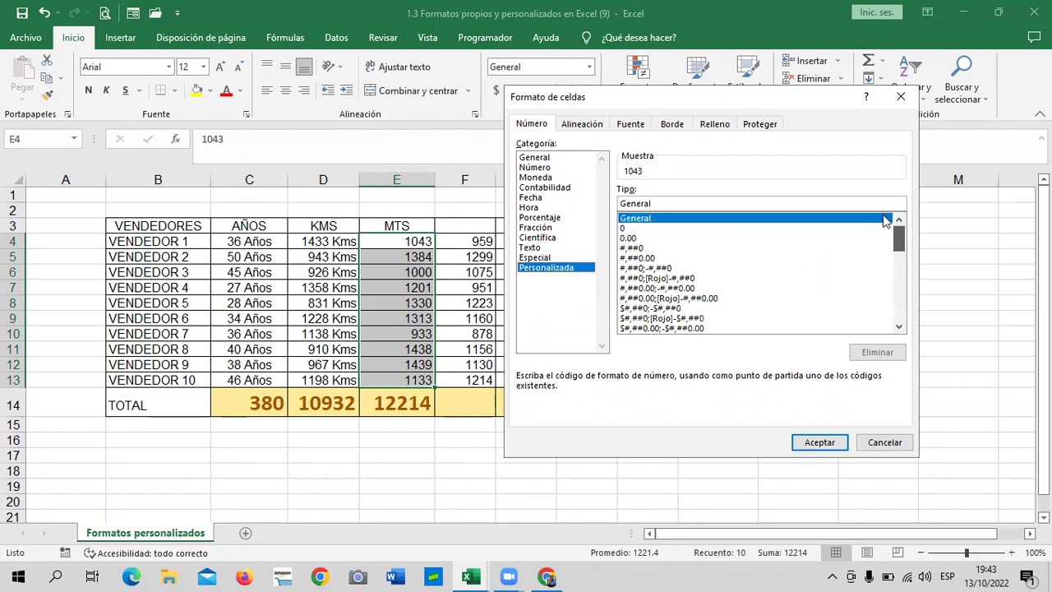
{"action": "left_click", "coordinate": [629, 238]}
{"action": "type", "text": "\""}
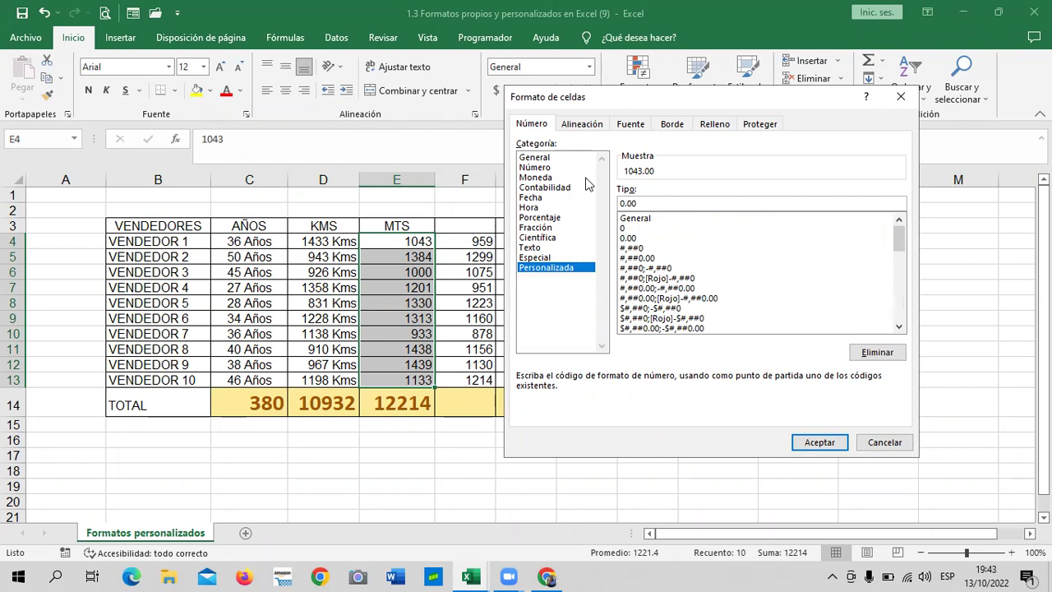
{"action": "type", "text": "Mts\""}
{"action": "left_click", "coordinate": [818, 442]}
Step: Drop both decimal places so the MTS values show whole numbers like 1043 Mts
{"action": "left_click", "coordinate": [824, 391]}
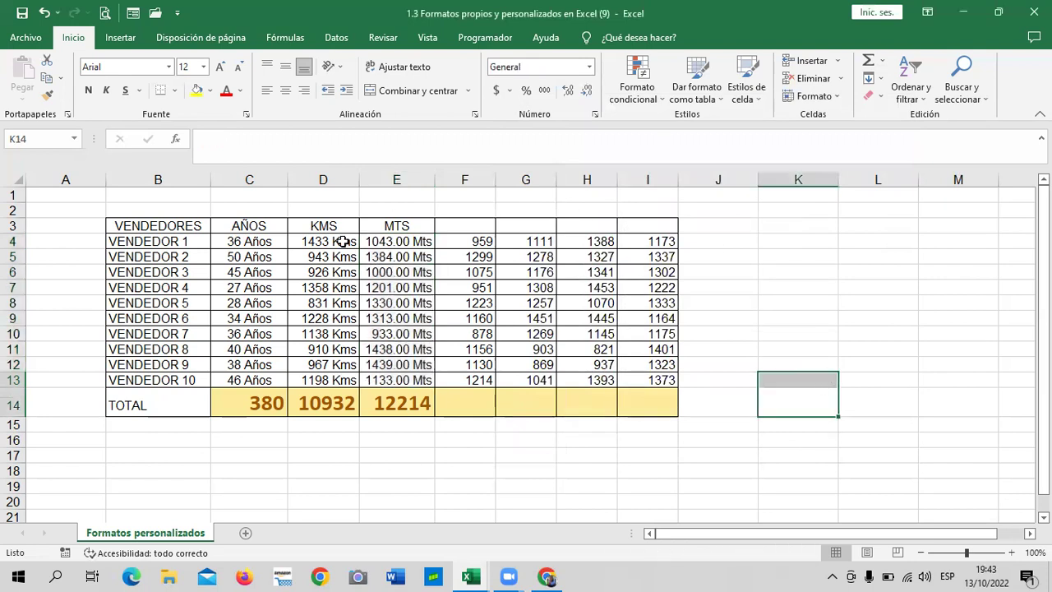
{"action": "left_click_drag", "start_coordinate": [393, 240], "coordinate": [396, 380]}
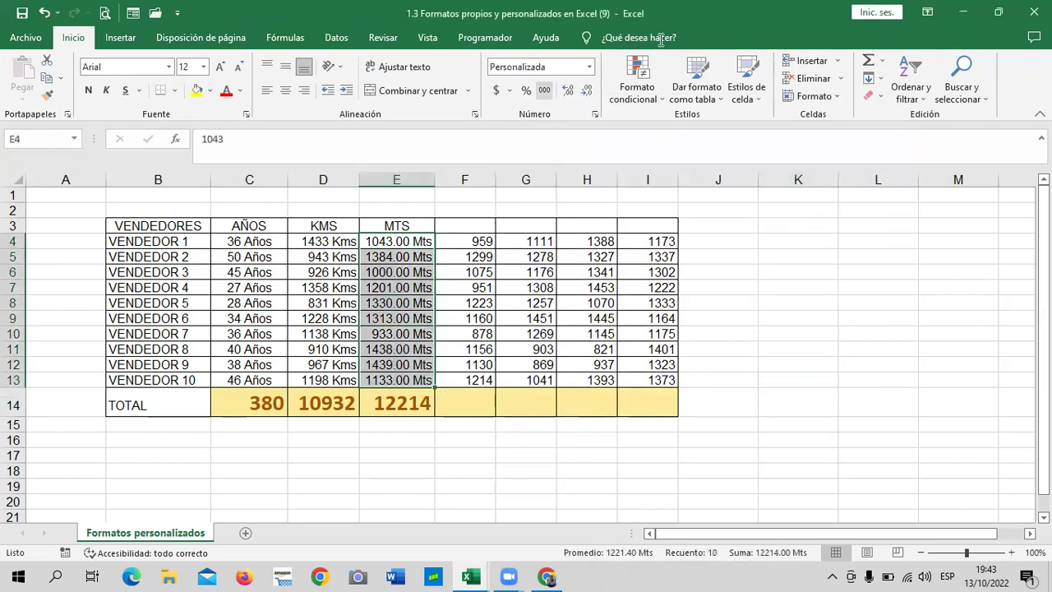
{"action": "left_click", "coordinate": [589, 91]}
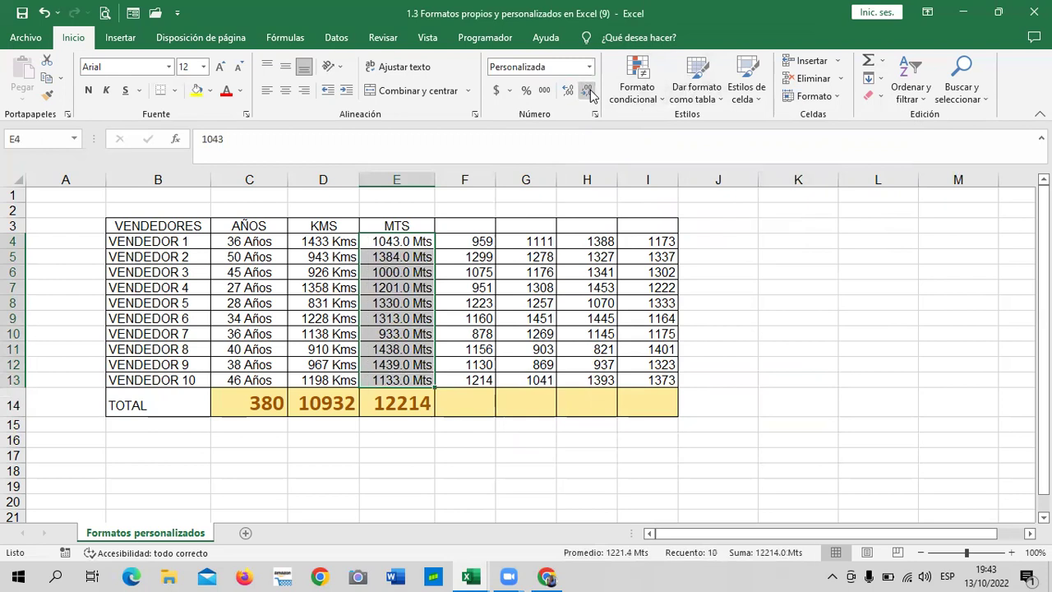
{"action": "left_click", "coordinate": [588, 91]}
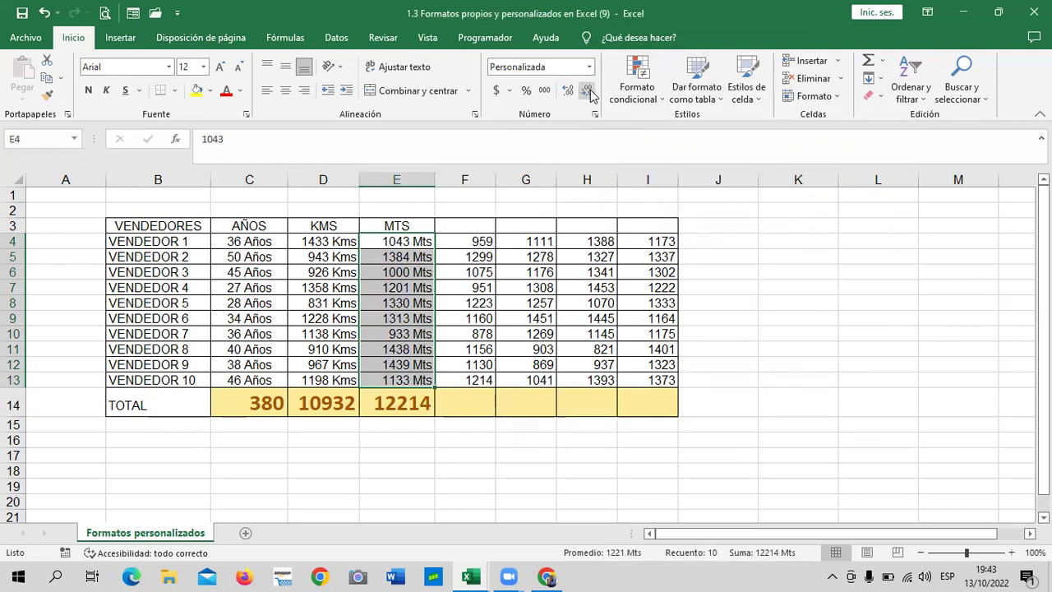
{"action": "left_click", "coordinate": [329, 292]}
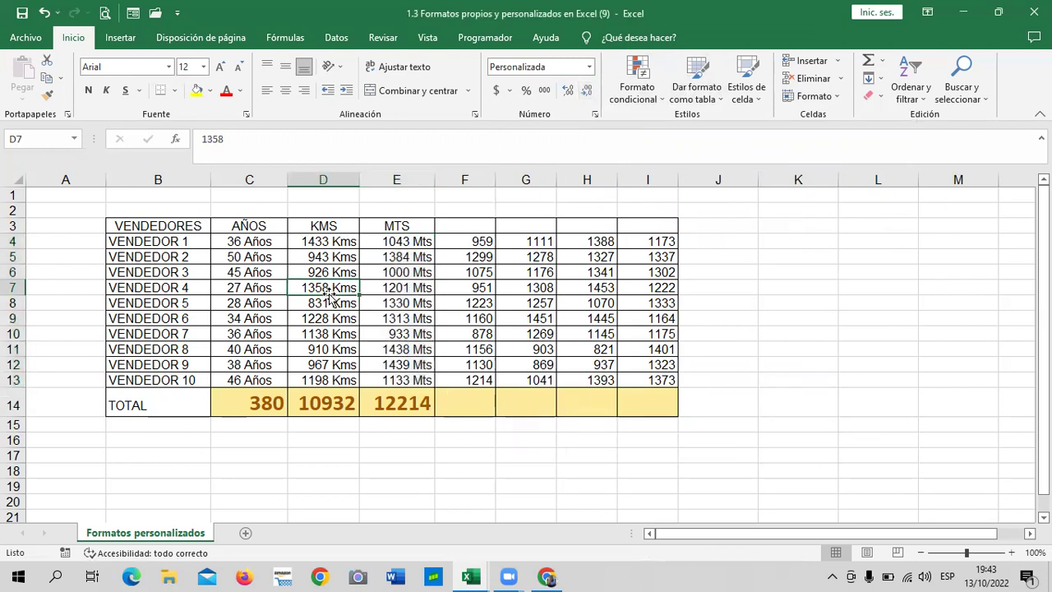
{"action": "left_click", "coordinate": [243, 228]}
{"action": "left_click", "coordinate": [312, 224]}
{"action": "left_click", "coordinate": [392, 225]}
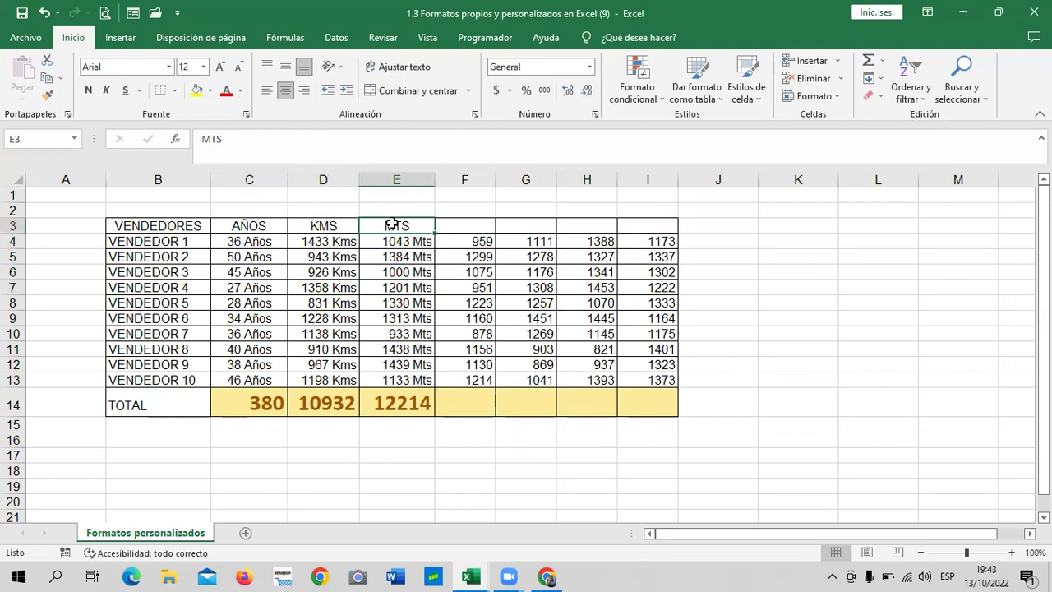
{"action": "left_click", "coordinate": [589, 67]}
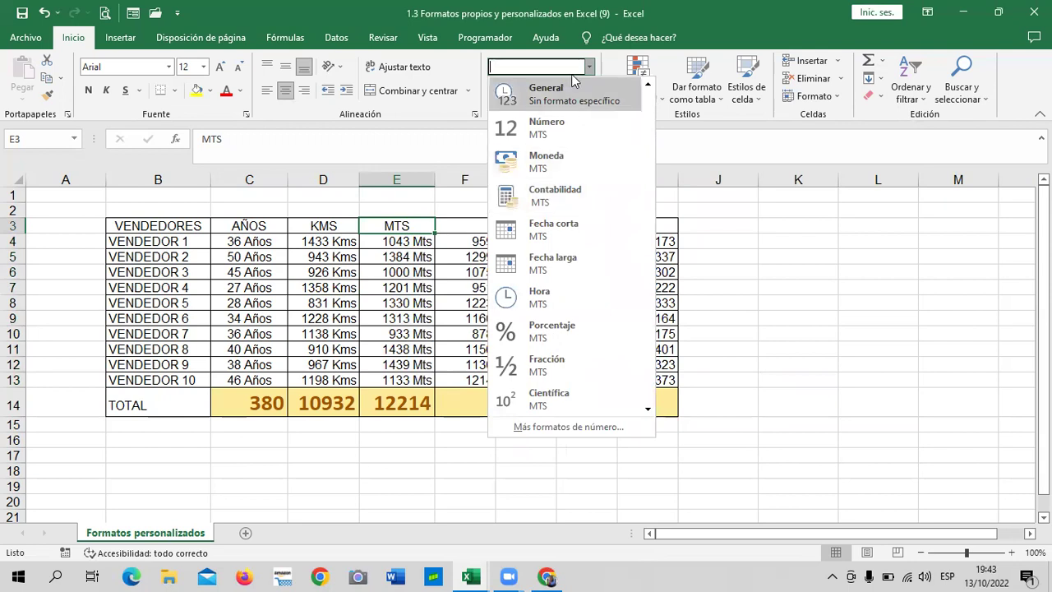
{"action": "left_click", "coordinate": [812, 329]}
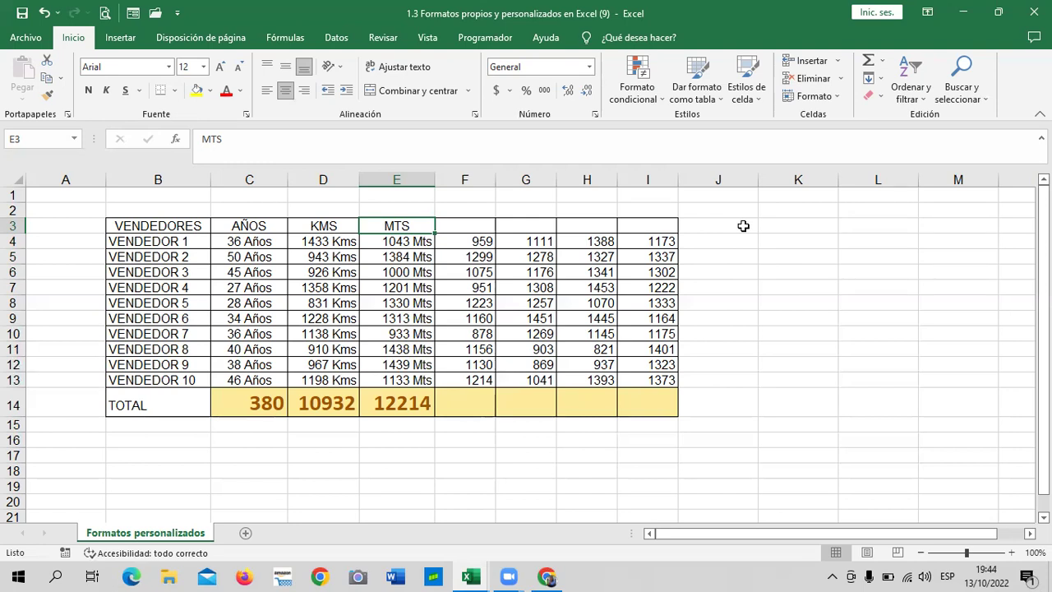
{"action": "left_click", "coordinate": [740, 304]}
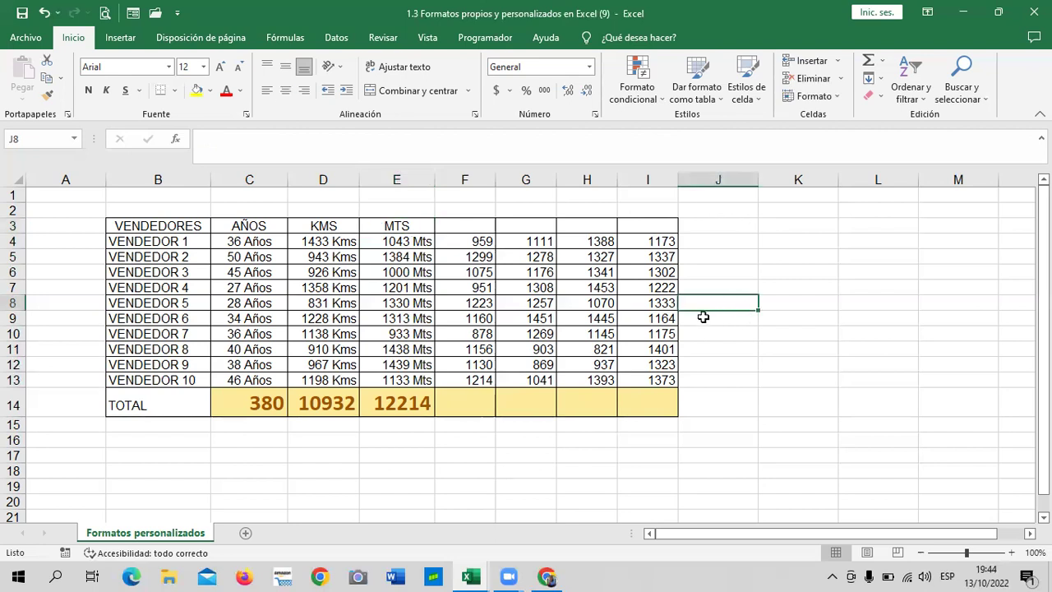
Step: Enter the heading DUI in cell K3
{"action": "left_click_drag", "start_coordinate": [794, 533], "coordinate": [821, 535]}
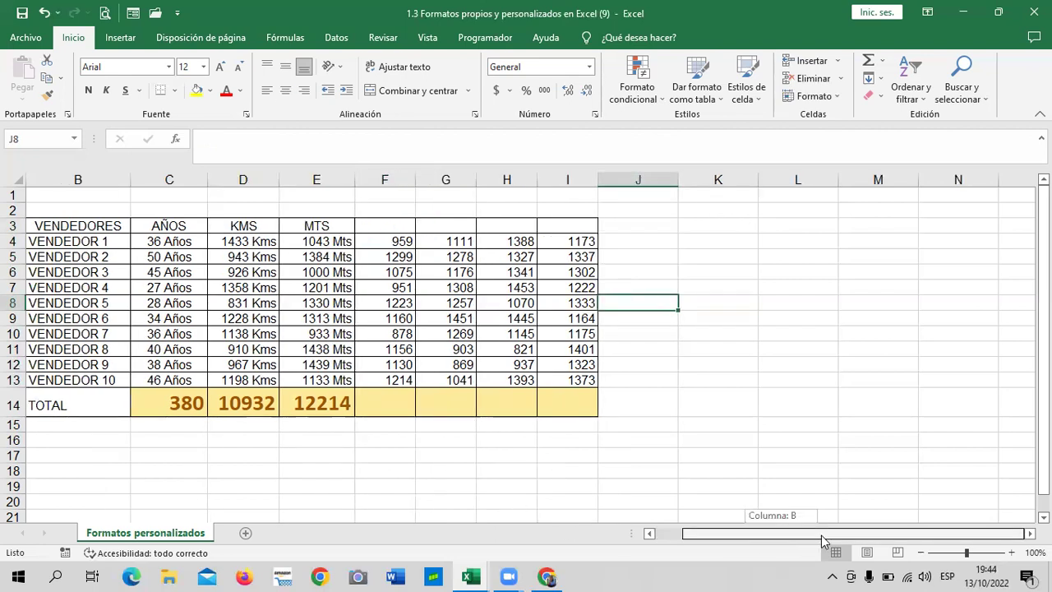
{"action": "left_click", "coordinate": [737, 283]}
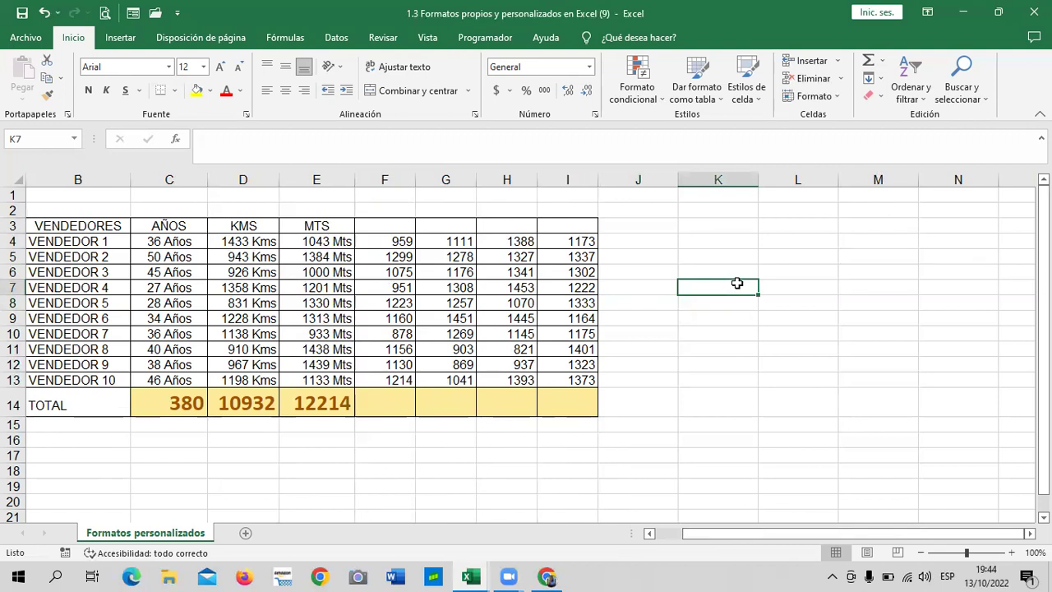
{"action": "left_click_drag", "start_coordinate": [723, 242], "coordinate": [716, 230]}
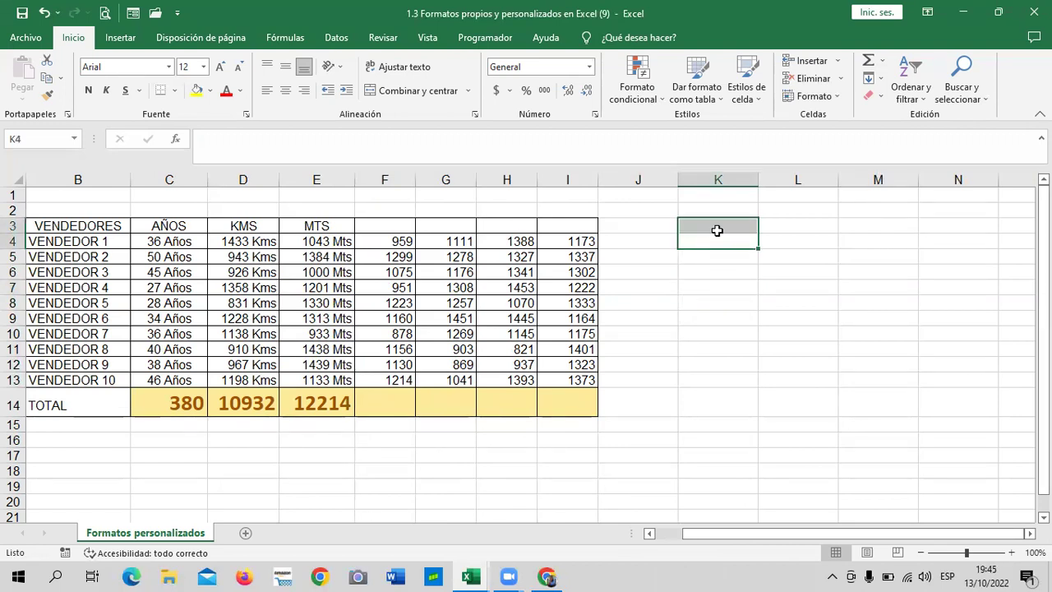
{"action": "left_click", "coordinate": [709, 230]}
{"action": "left_click", "coordinate": [662, 227]}
{"action": "left_click", "coordinate": [728, 224]}
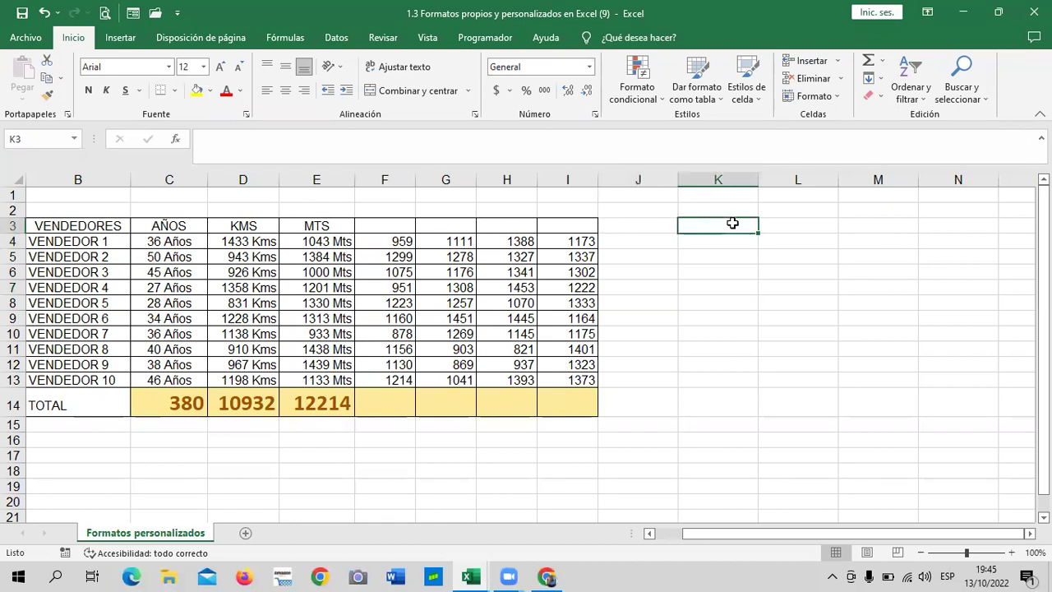
{"action": "left_click", "coordinate": [801, 238]}
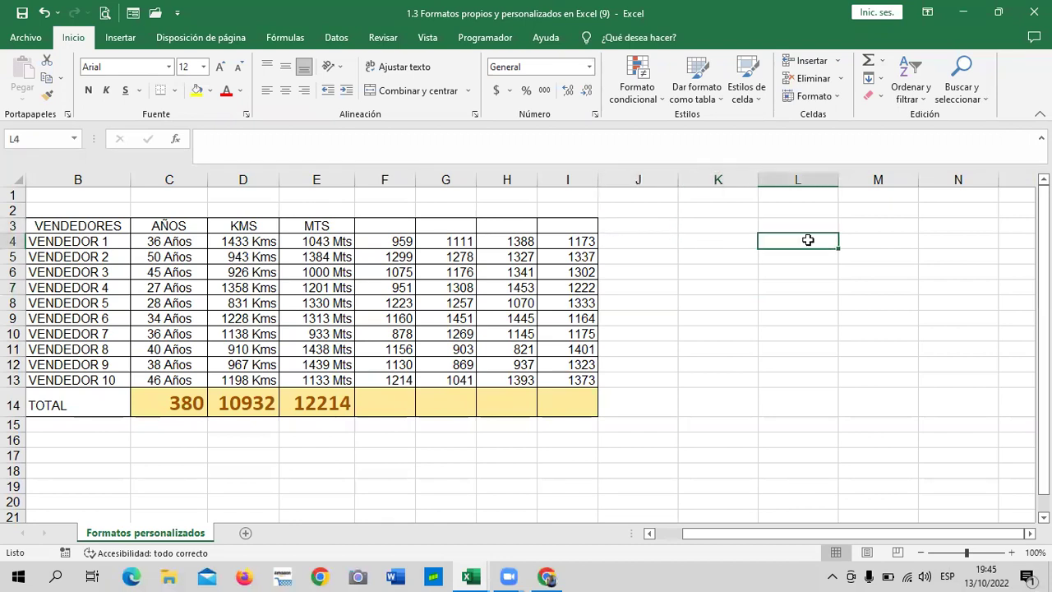
{"action": "left_click", "coordinate": [704, 230]}
{"action": "left_click", "coordinate": [648, 228]}
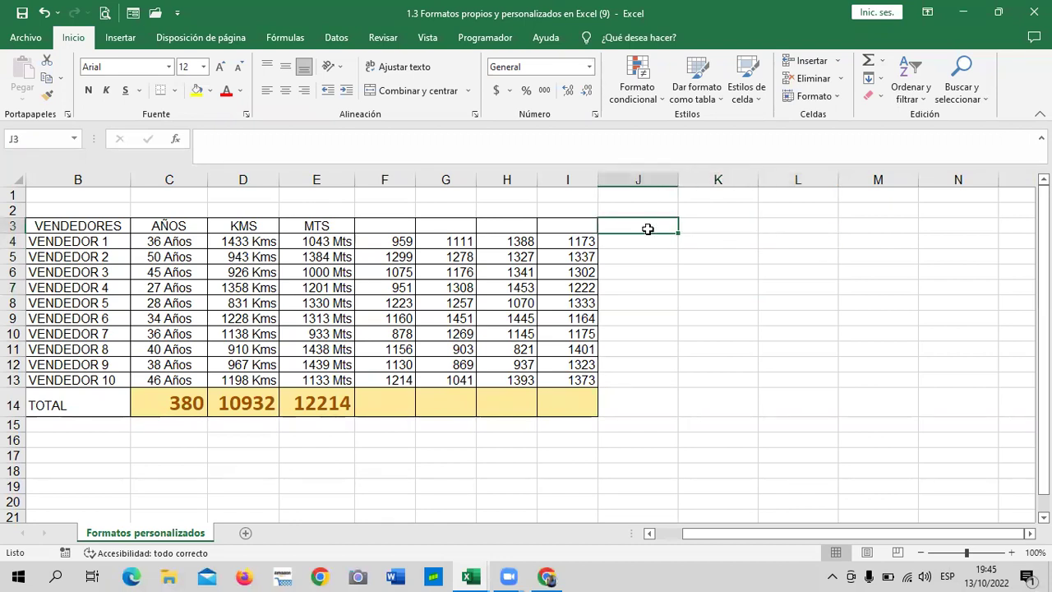
{"action": "left_click", "coordinate": [707, 227]}
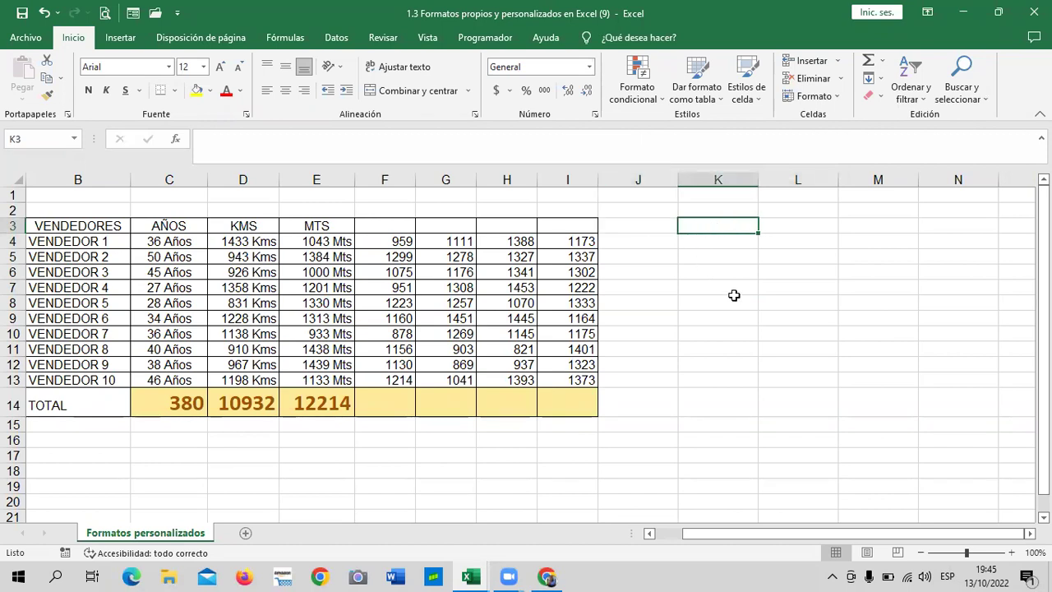
{"action": "type", "text": "DUI"}
{"action": "key", "text": "Return"}
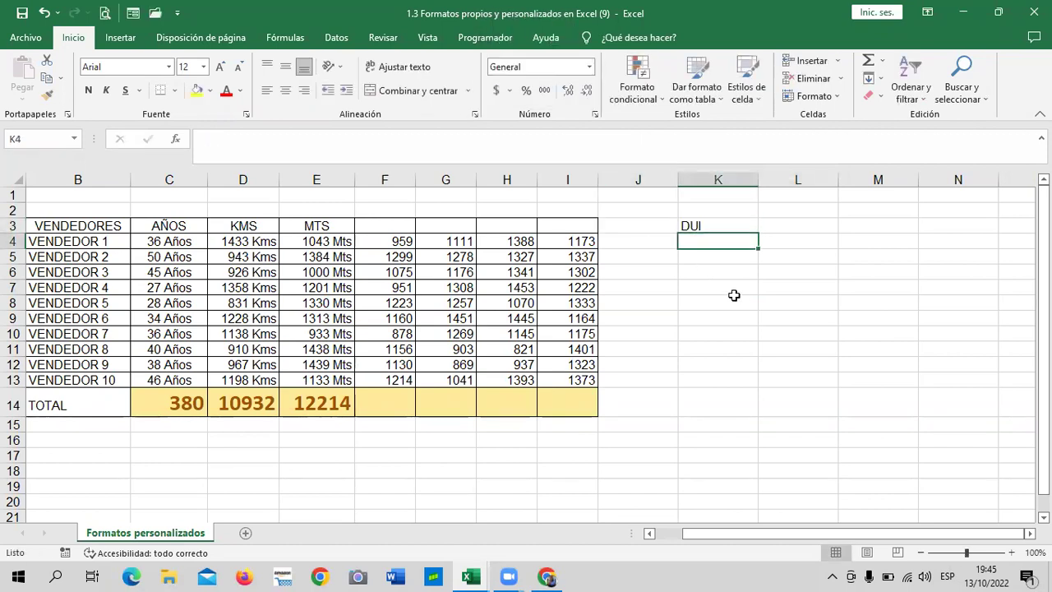
Step: Widen column K to make room for the DUI numbers
{"action": "left_click", "coordinate": [798, 227]}
{"action": "left_click", "coordinate": [723, 239]}
{"action": "left_click_drag", "start_coordinate": [758, 179], "coordinate": [807, 182]}
{"action": "left_click", "coordinate": [745, 329]}
{"action": "left_click", "coordinate": [739, 236]}
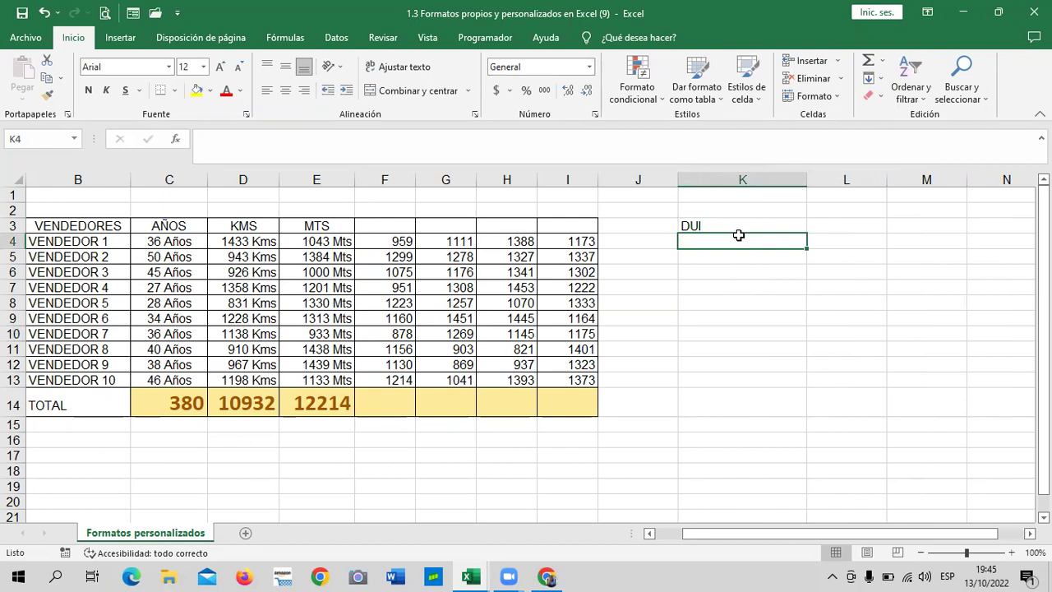
{"action": "left_click", "coordinate": [723, 347]}
{"action": "left_click", "coordinate": [729, 244]}
{"action": "left_click", "coordinate": [731, 426]}
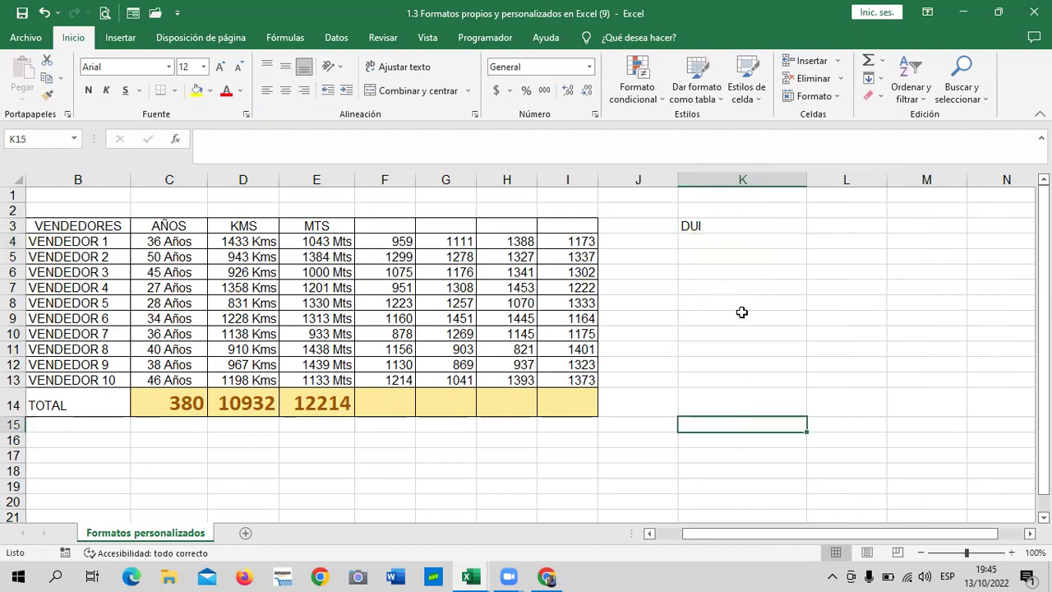
Step: Enter a sample DUI number in K4; Excel drops its leading zero
{"action": "left_click", "coordinate": [729, 238]}
{"action": "type", "text": "01"}
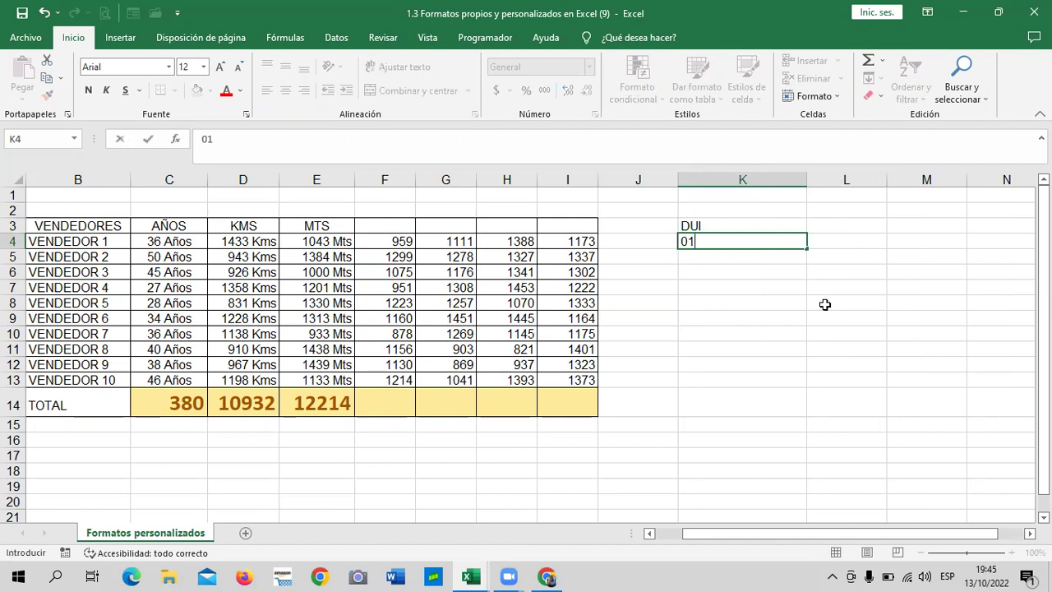
{"action": "type", "text": "0"}
{"action": "type", "text": "50412"}
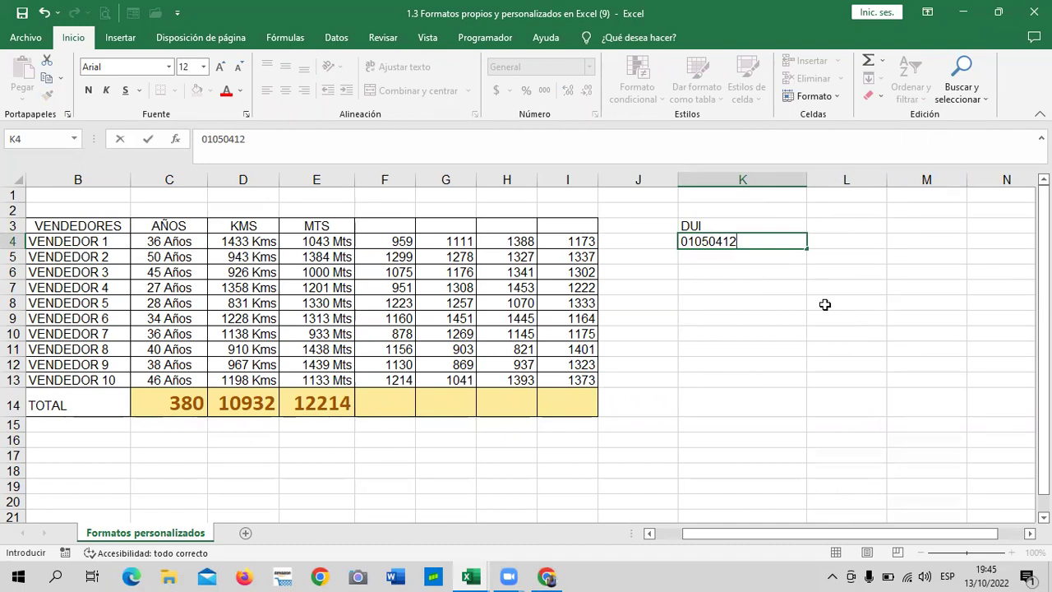
{"action": "key", "text": "Return"}
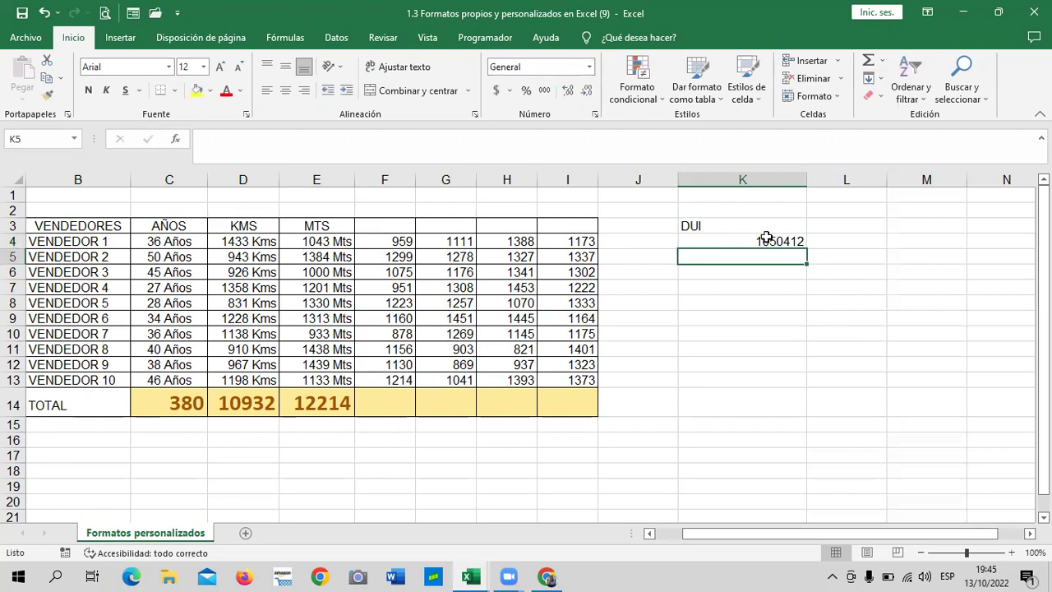
{"action": "left_click", "coordinate": [758, 239]}
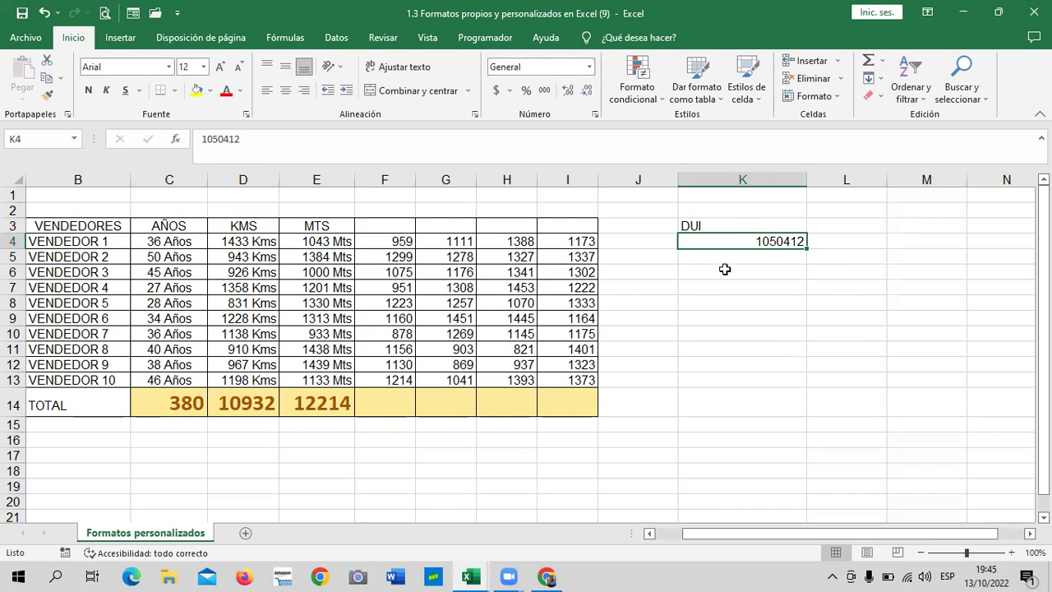
Step: Add a hyphen and check digit to the DUI number in K4, storing it as text
{"action": "left_click", "coordinate": [746, 300]}
{"action": "left_click", "coordinate": [740, 242]}
{"action": "left_click", "coordinate": [721, 289]}
{"action": "left_click", "coordinate": [716, 235]}
{"action": "left_click", "coordinate": [314, 139]}
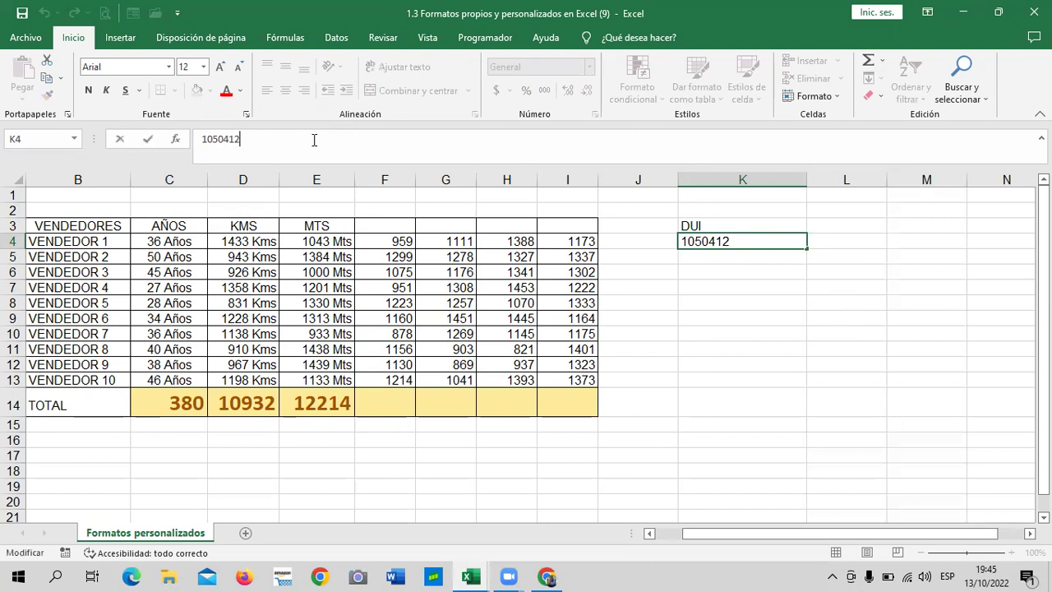
{"action": "type", "text": "-3"}
{"action": "key", "text": "Return"}
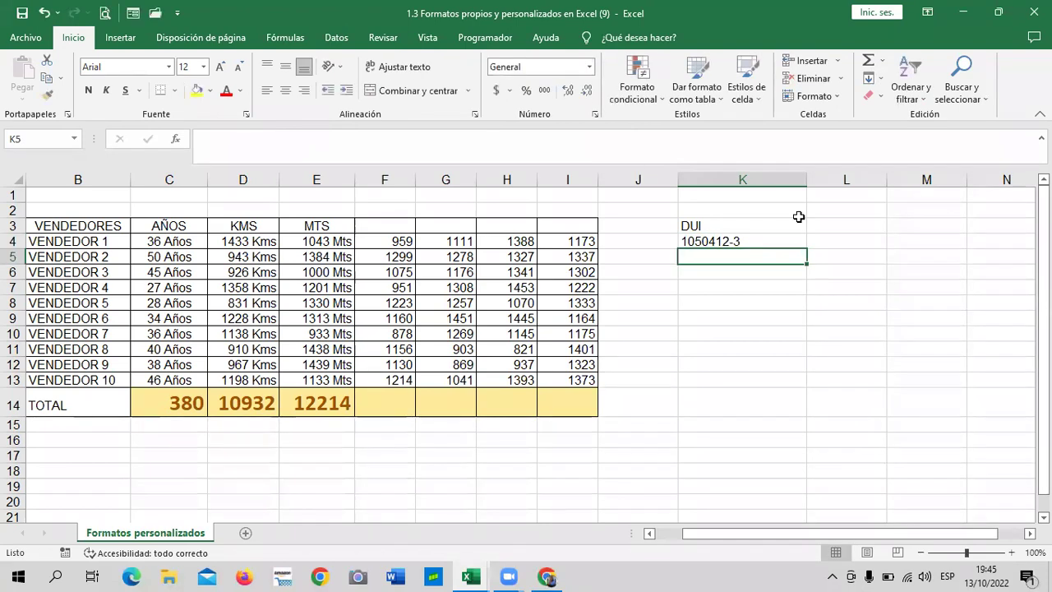
{"action": "left_click", "coordinate": [741, 239]}
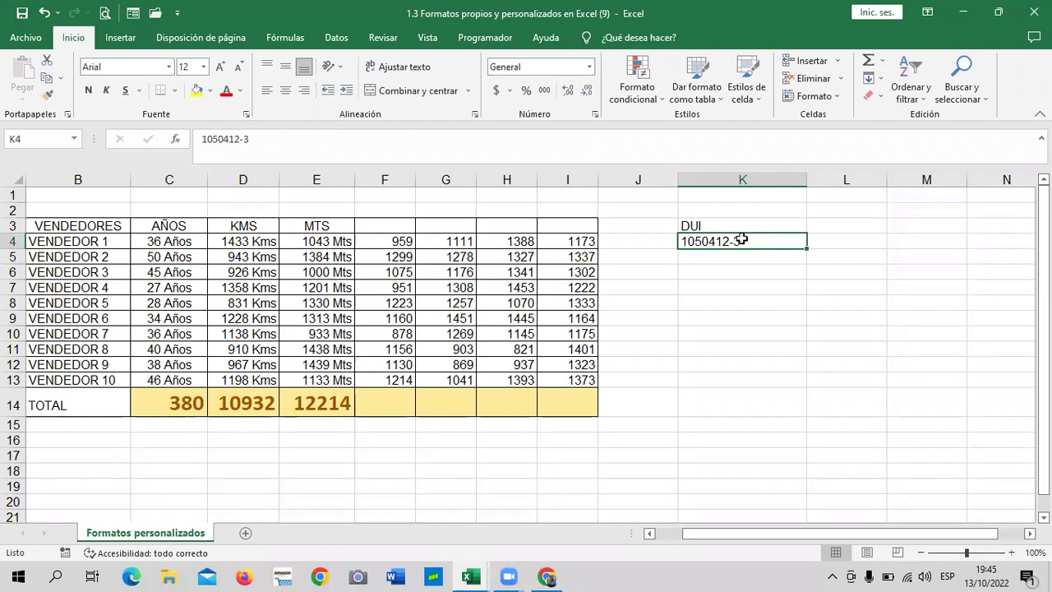
{"action": "left_click", "coordinate": [740, 286]}
{"action": "left_click", "coordinate": [732, 241]}
{"action": "left_click", "coordinate": [738, 306]}
{"action": "left_click", "coordinate": [727, 238]}
{"action": "left_click", "coordinate": [715, 262]}
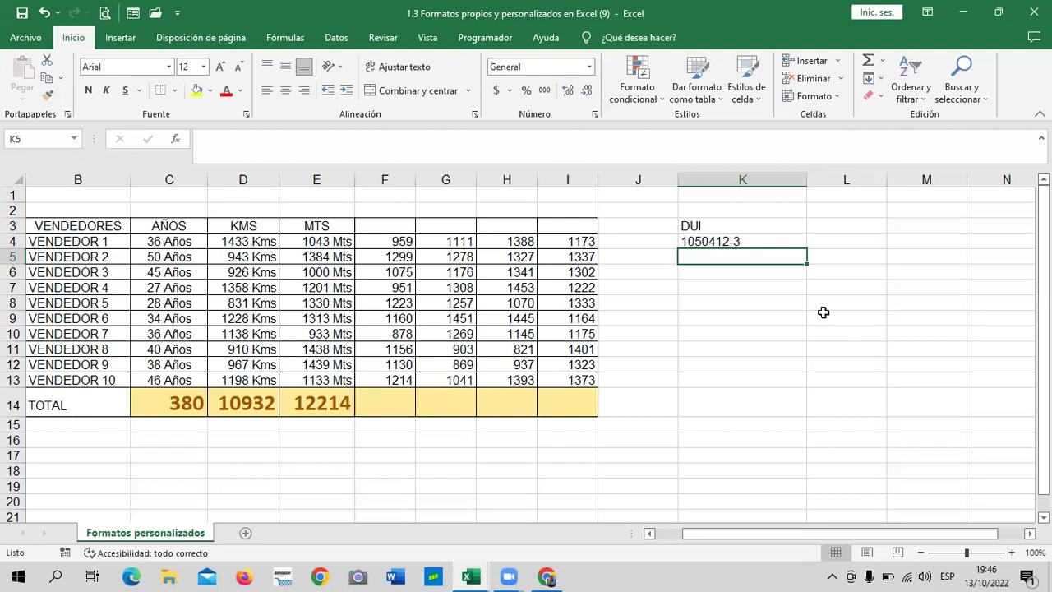
Step: Widen column L and enter two test numbers with leading zeros in L4 and L5
{"action": "left_click_drag", "start_coordinate": [888, 179], "coordinate": [937, 179]}
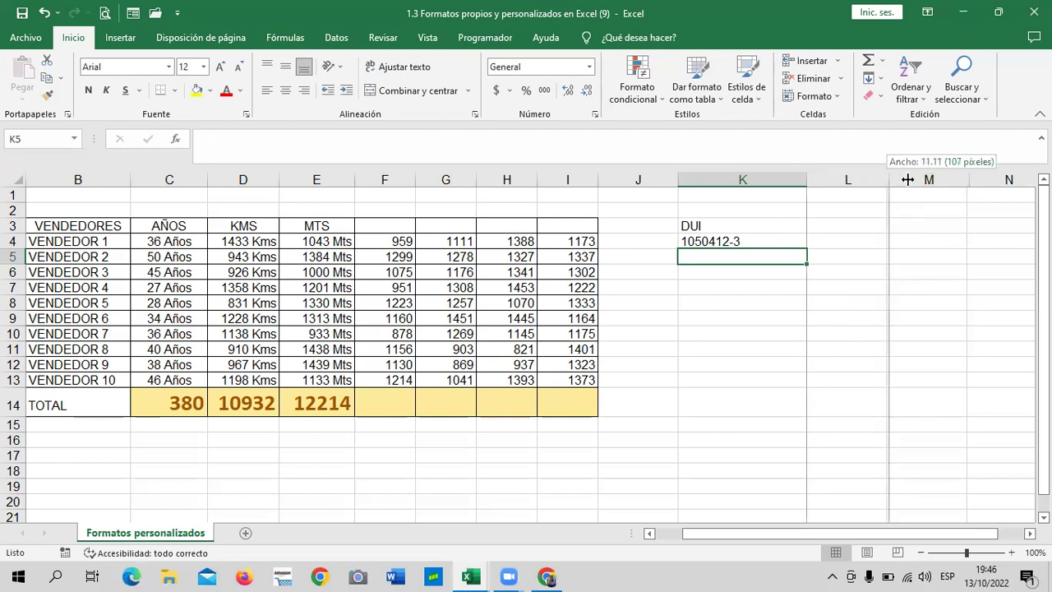
{"action": "left_click", "coordinate": [870, 239]}
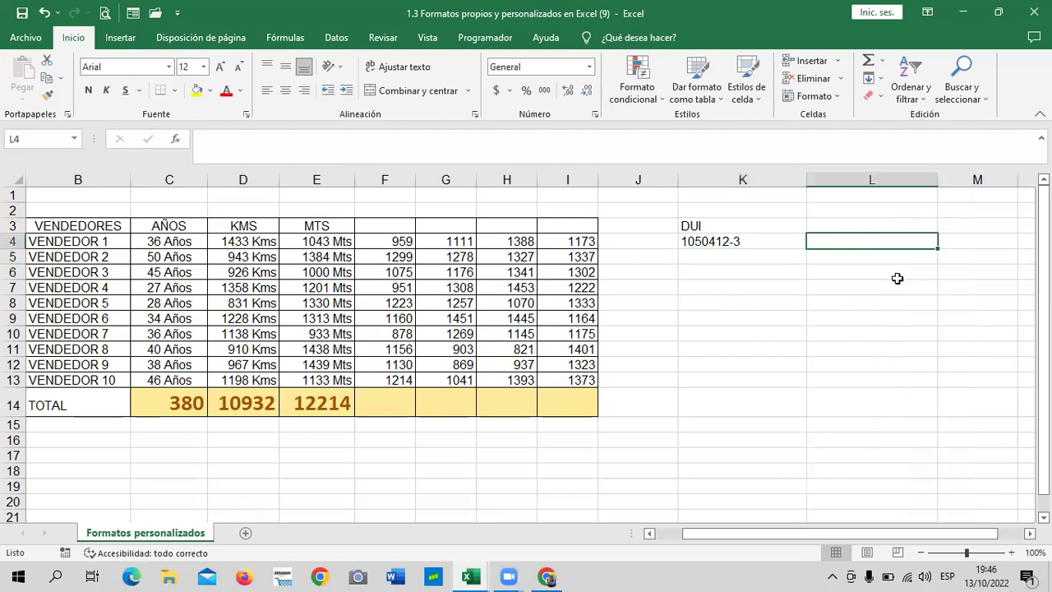
{"action": "type", "text": "0604"}
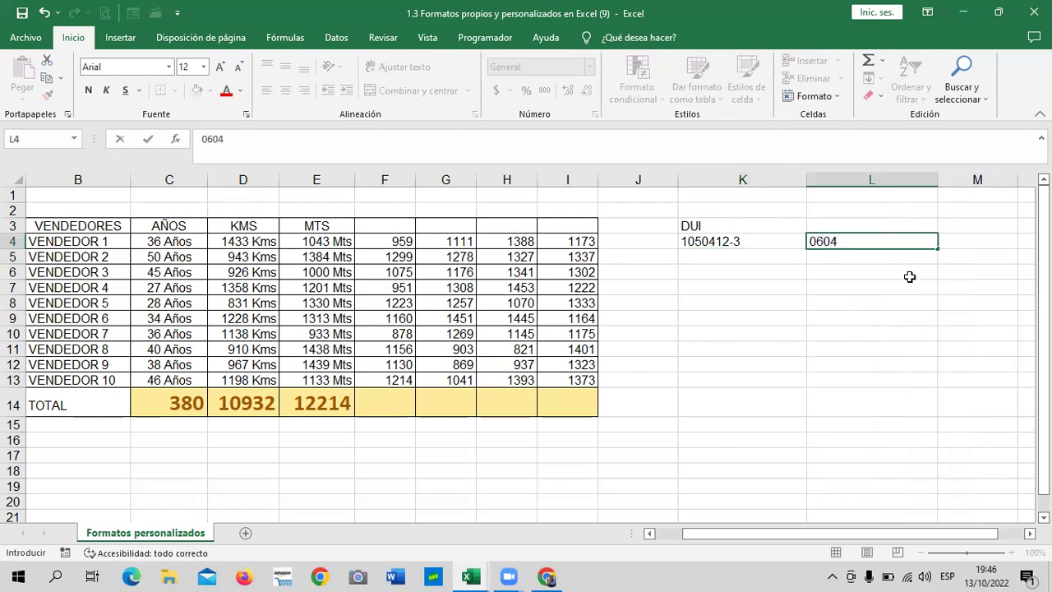
{"action": "key", "text": "Return"}
{"action": "type", "text": "036012"}
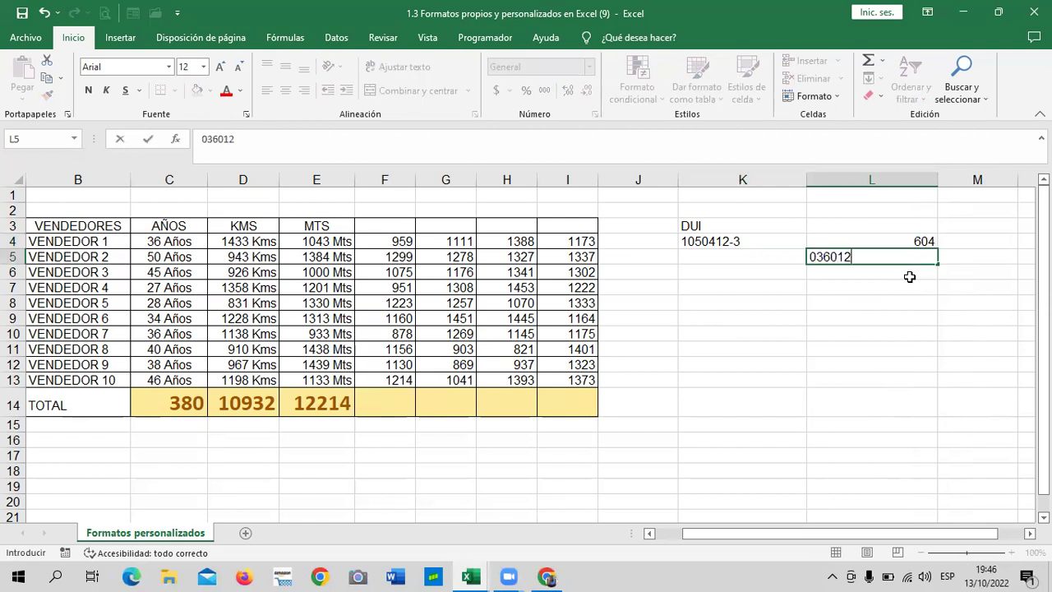
{"action": "key", "text": "BackSpace"}
{"action": "key", "text": "BackSpace"}
{"action": "key", "text": "BackSpace"}
{"action": "key", "text": "BackSpace"}
{"action": "key", "text": "BackSpace"}
{"action": "type", "text": "602"}
{"action": "key", "text": "Return"}
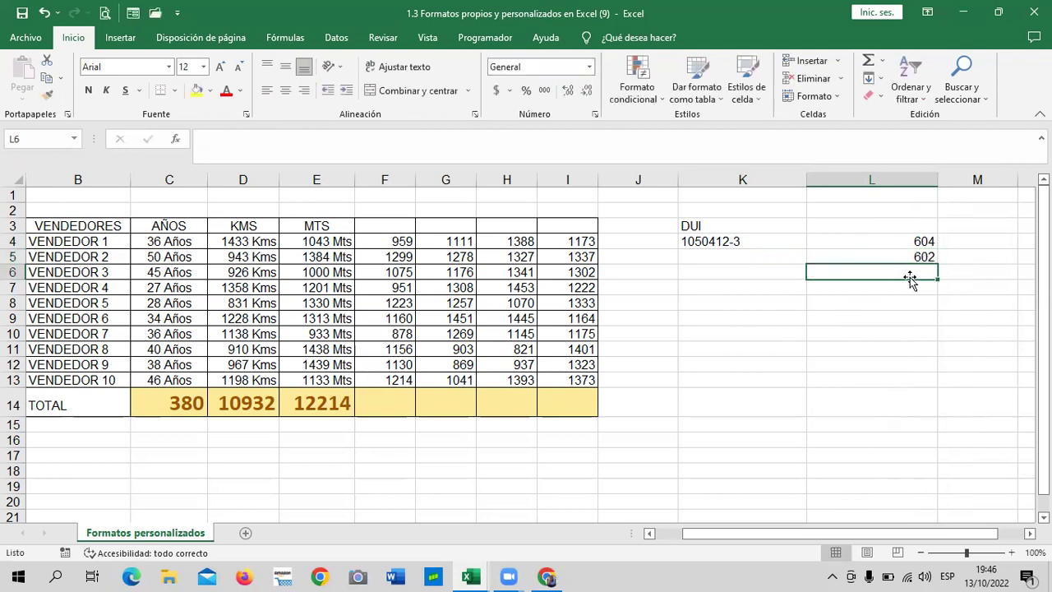
Step: Inspect L4 and L5 to show they store 604 and 602 without leading zeros
{"action": "left_click", "coordinate": [912, 239]}
{"action": "left_click", "coordinate": [890, 256]}
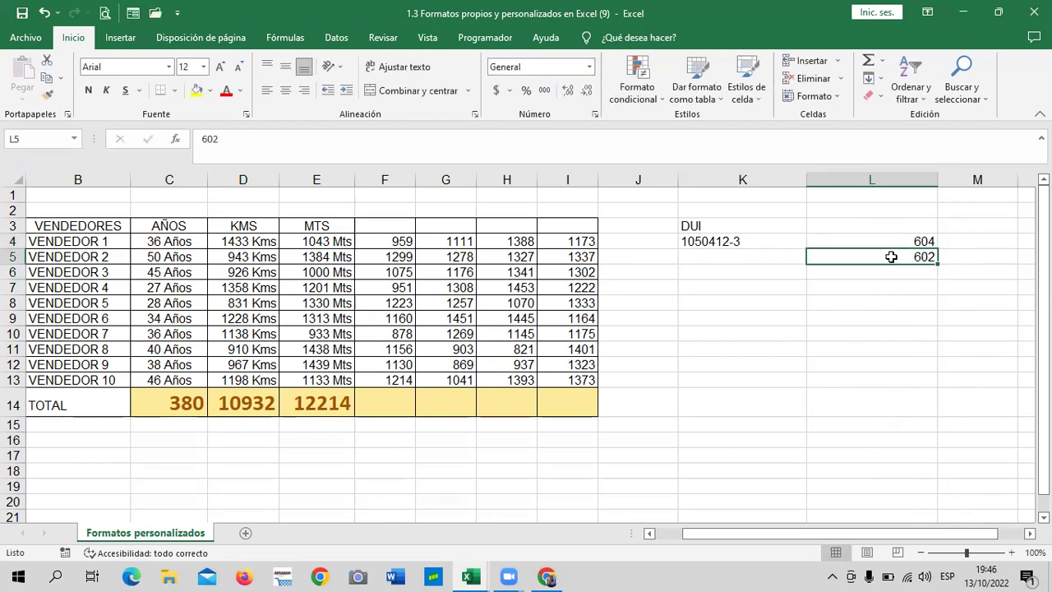
{"action": "left_click", "coordinate": [892, 240]}
{"action": "left_click", "coordinate": [887, 258]}
{"action": "left_click", "coordinate": [871, 244]}
{"action": "left_click", "coordinate": [863, 261]}
{"action": "left_click", "coordinate": [866, 288]}
Step: Clear the test numbers from L4 and L5
{"action": "left_click", "coordinate": [881, 238]}
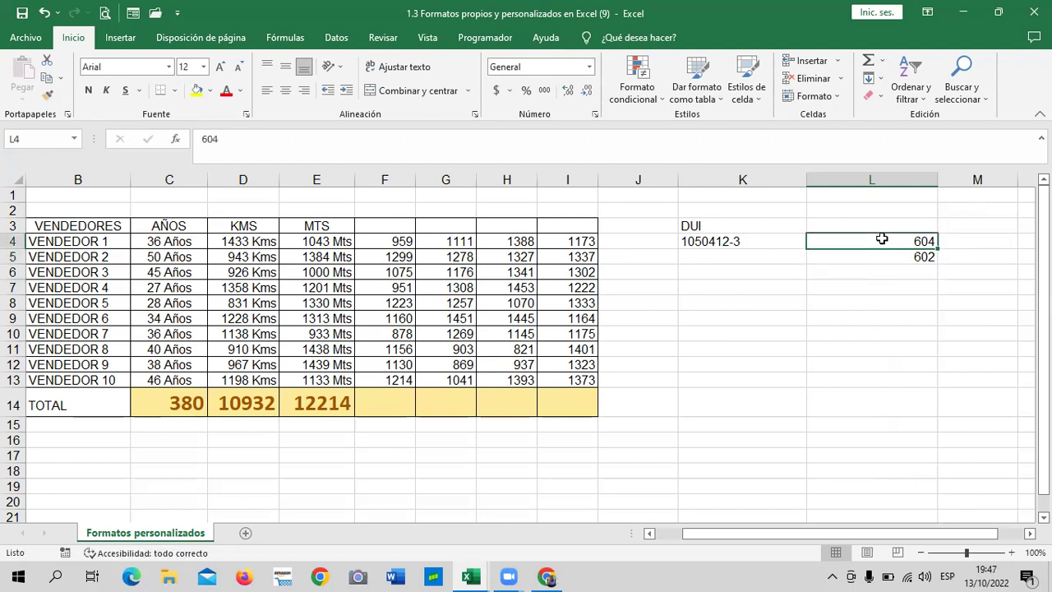
{"action": "left_click_drag", "start_coordinate": [863, 239], "coordinate": [866, 256]}
{"action": "key", "text": "BackSpace"}
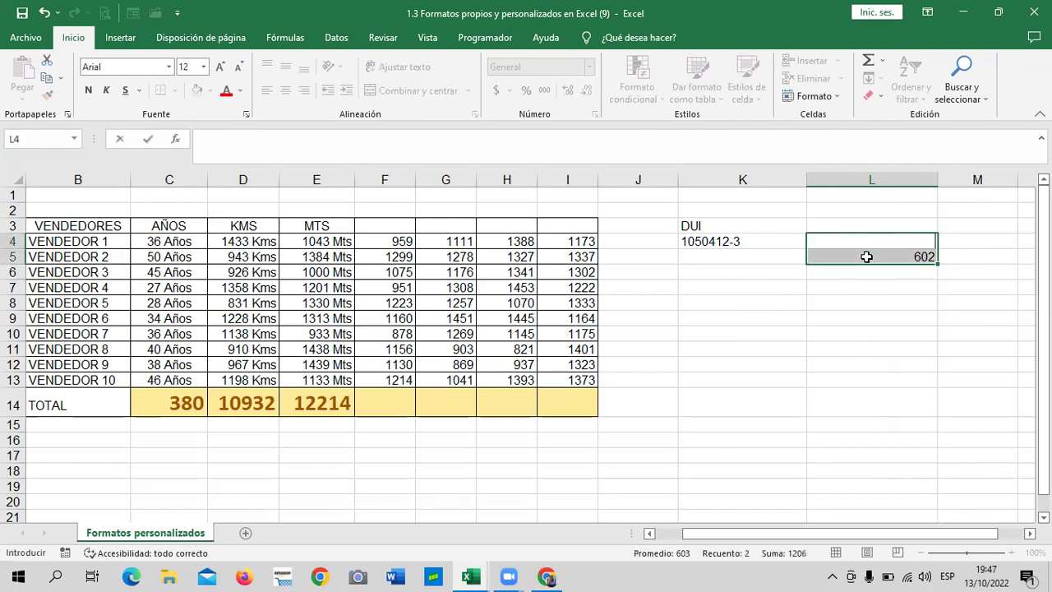
{"action": "left_click", "coordinate": [889, 315]}
{"action": "left_click", "coordinate": [876, 255]}
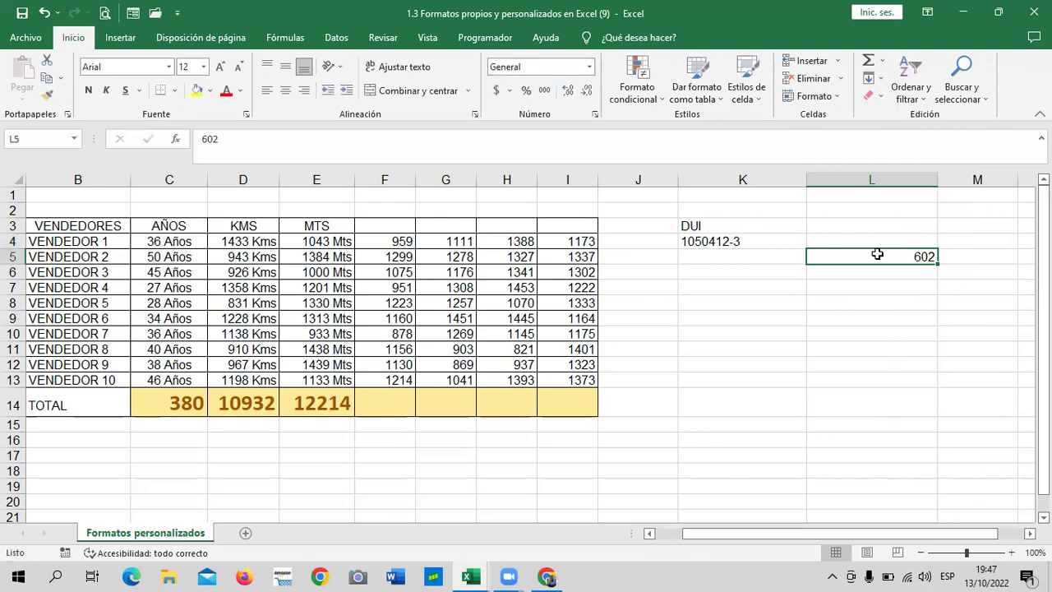
{"action": "key", "text": "BackSpace"}
{"action": "left_click", "coordinate": [871, 318]}
Step: Enter the heading NIT in cell L3
{"action": "left_click", "coordinate": [850, 224]}
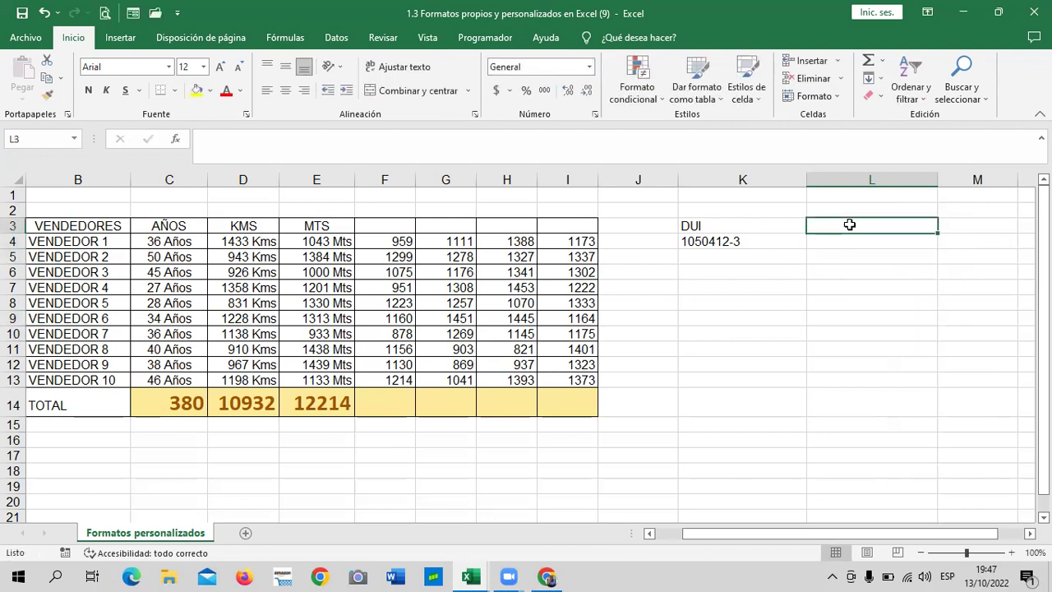
{"action": "type", "text": "NIT"}
{"action": "key", "text": "Return"}
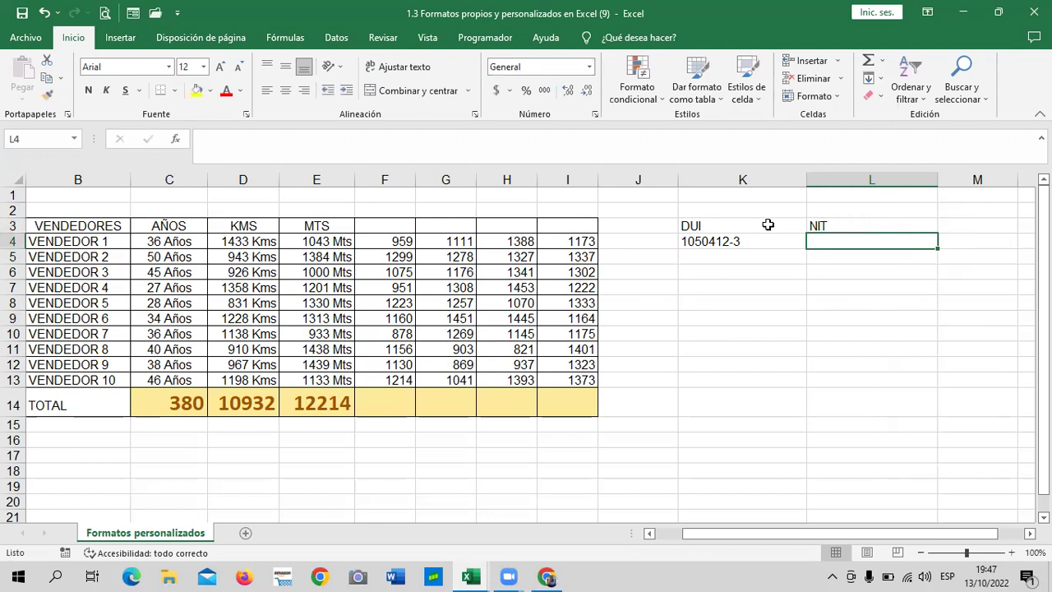
Step: Center the DUI and NIT headings in K3:L3 and apply the Texto number format to L4:L14
{"action": "left_click_drag", "start_coordinate": [772, 225], "coordinate": [828, 230]}
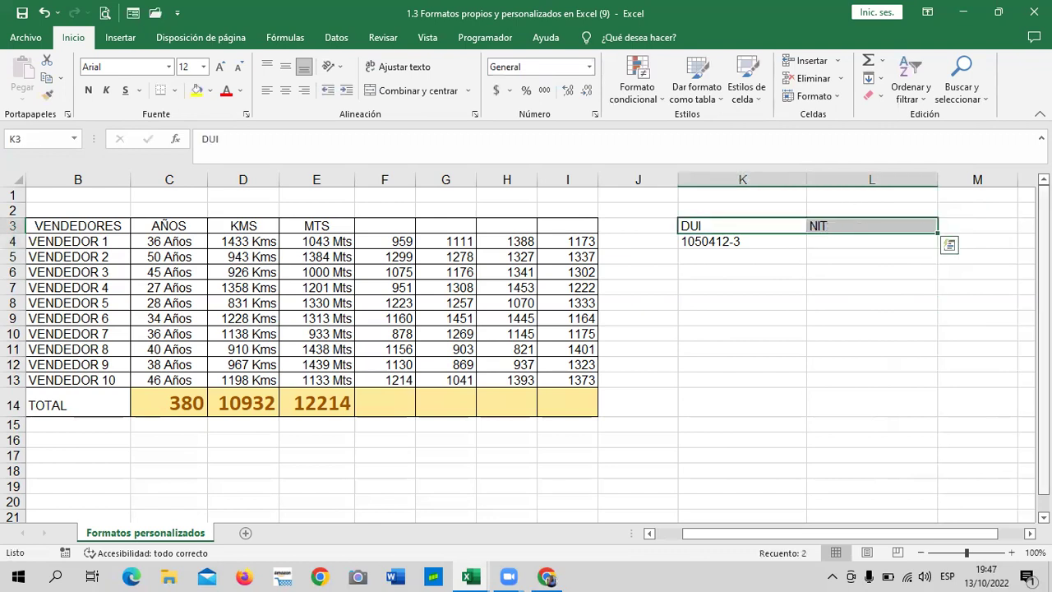
{"action": "left_click", "coordinate": [285, 90]}
{"action": "left_click_drag", "start_coordinate": [871, 242], "coordinate": [876, 380]}
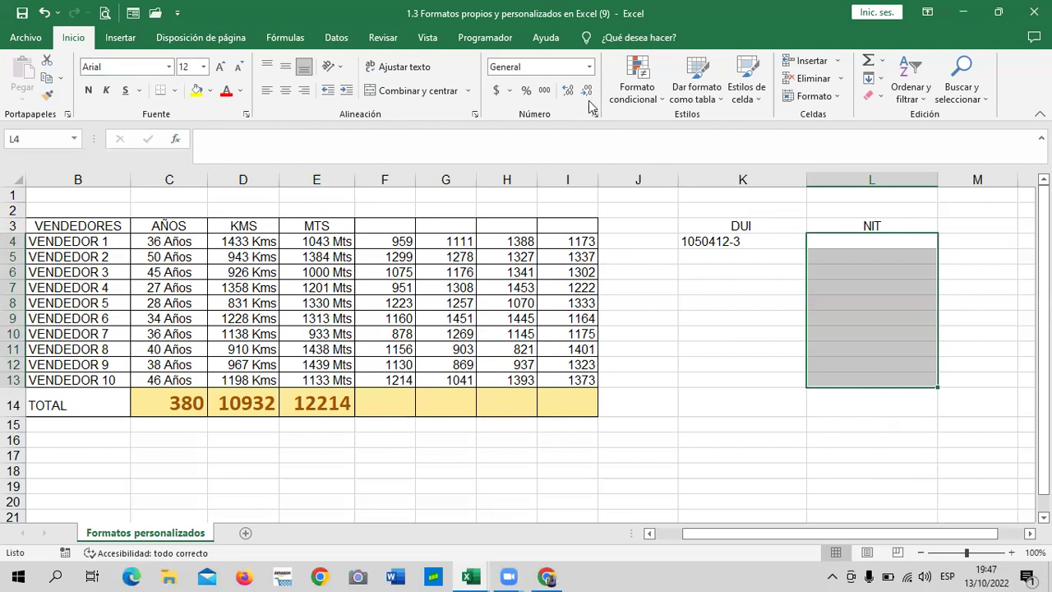
{"action": "left_click", "coordinate": [588, 67]}
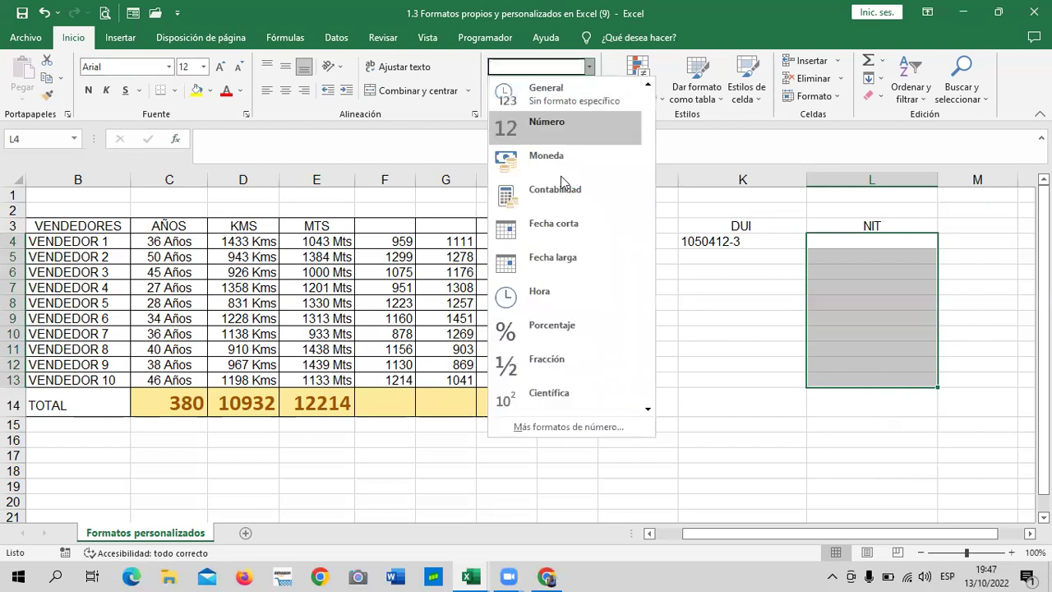
{"action": "left_click", "coordinate": [585, 427]}
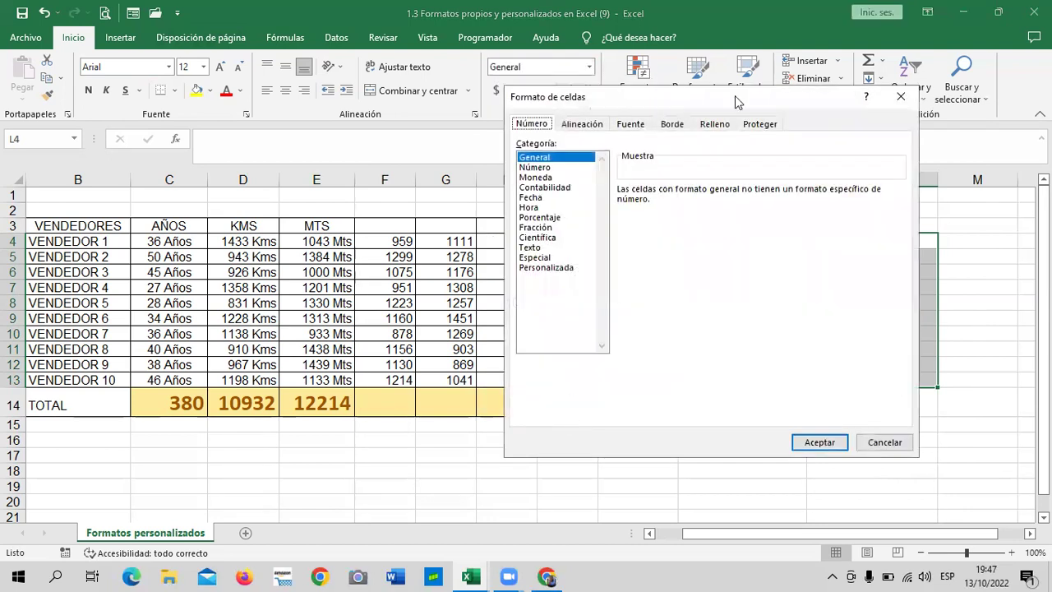
{"action": "left_click_drag", "start_coordinate": [736, 97], "coordinate": [499, 94]}
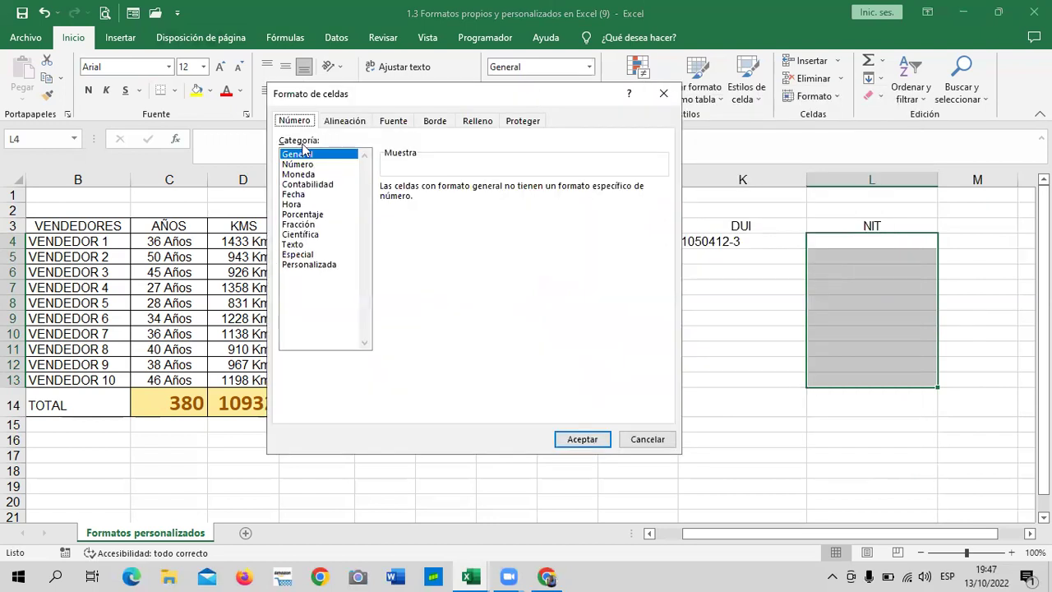
{"action": "left_click", "coordinate": [293, 245]}
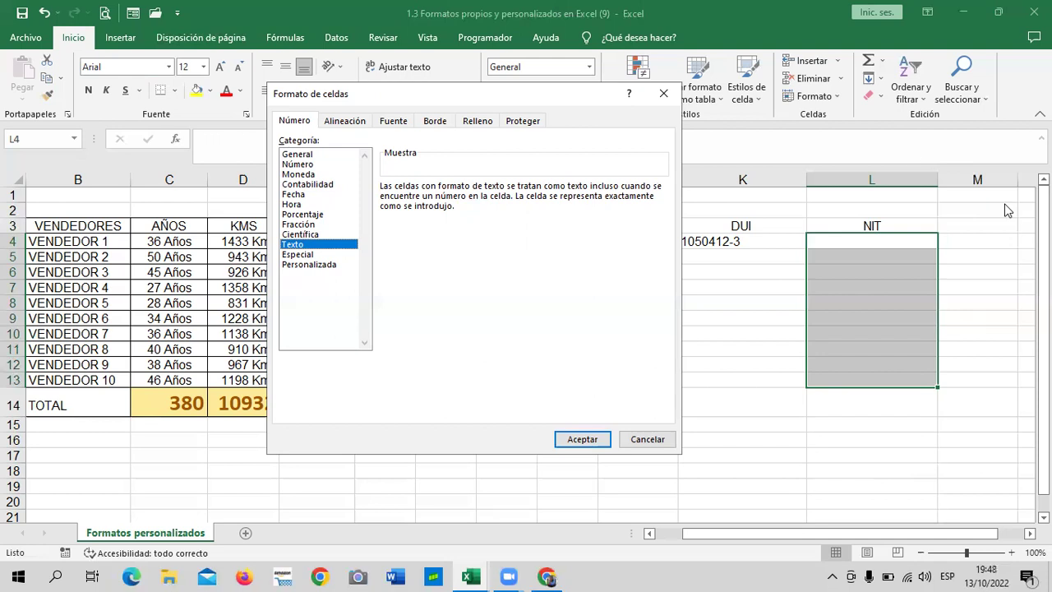
{"action": "left_click", "coordinate": [584, 438]}
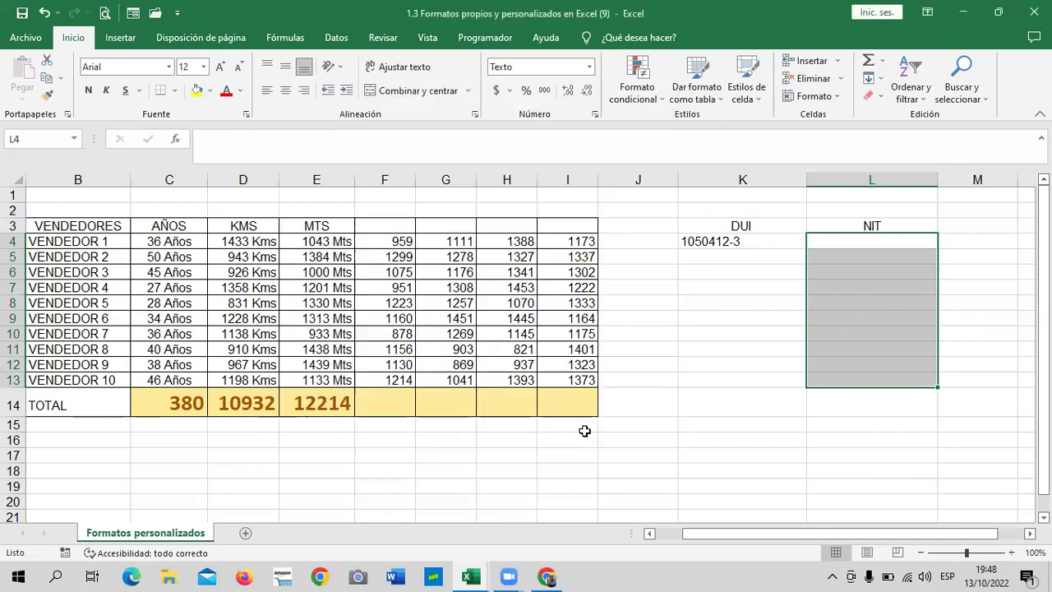
{"action": "left_click", "coordinate": [718, 401]}
Step: Enter NIT codes 0604, 0612 and 0541 in L4, L5 and L6
{"action": "left_click", "coordinate": [821, 256]}
{"action": "left_click", "coordinate": [822, 240]}
{"action": "type", "text": "0604"}
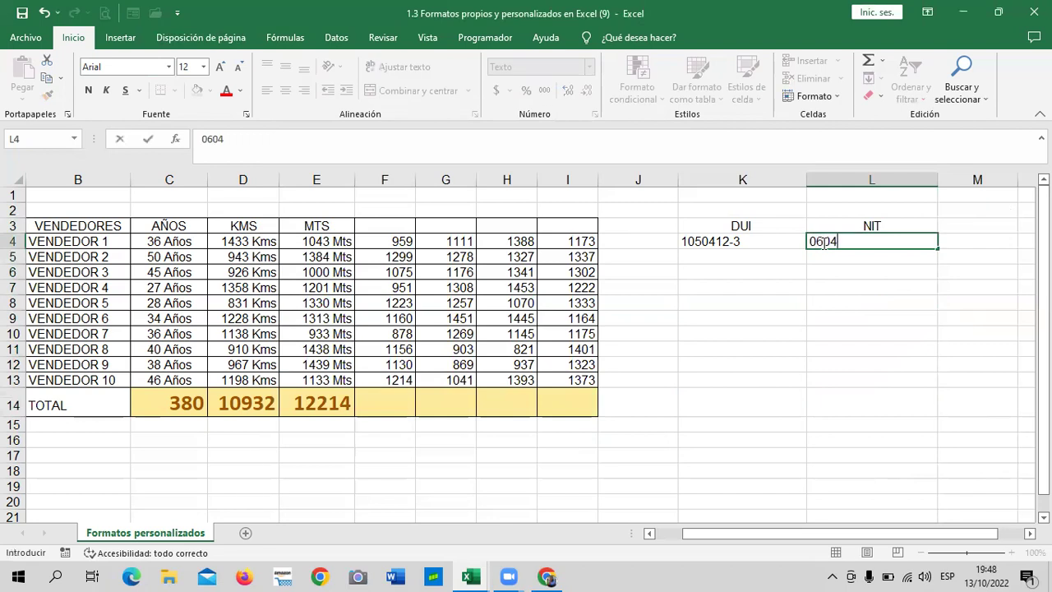
{"action": "key", "text": "Return"}
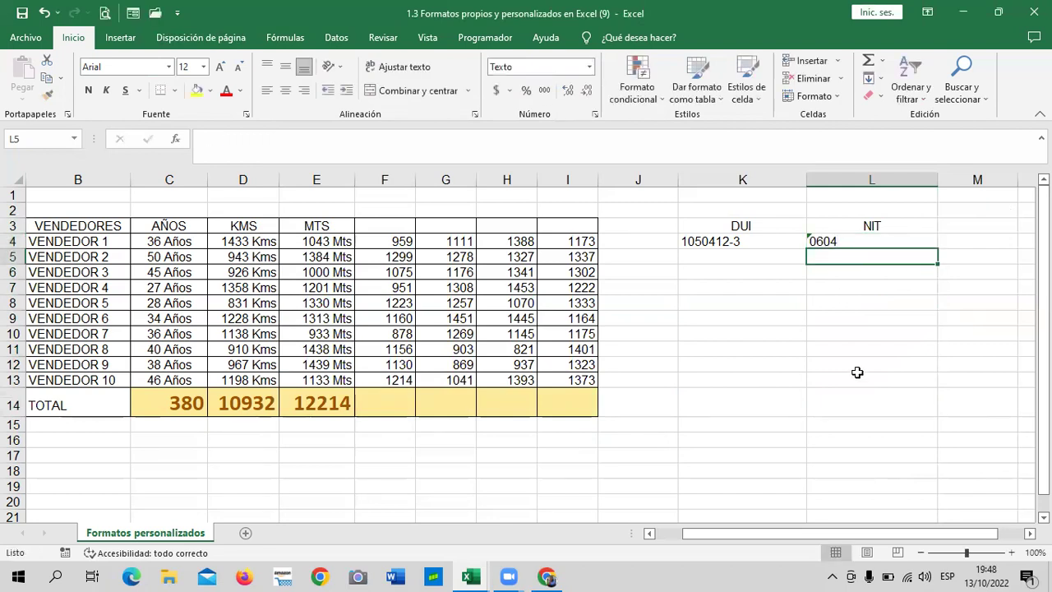
{"action": "type", "text": "0612"}
{"action": "key", "text": "Return"}
{"action": "type", "text": "05"}
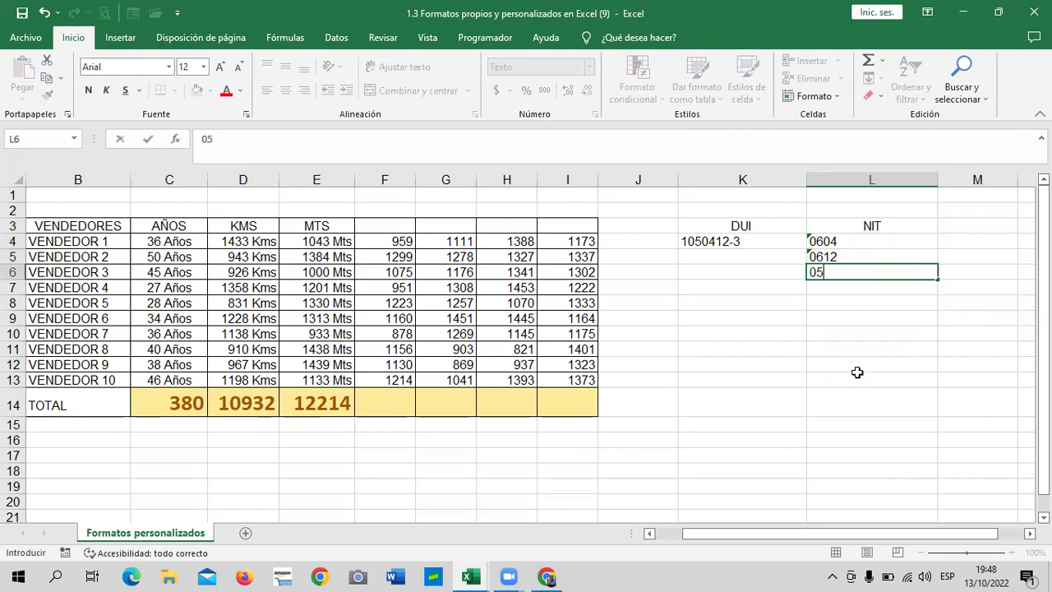
{"action": "type", "text": "41"}
{"action": "key", "text": "Return"}
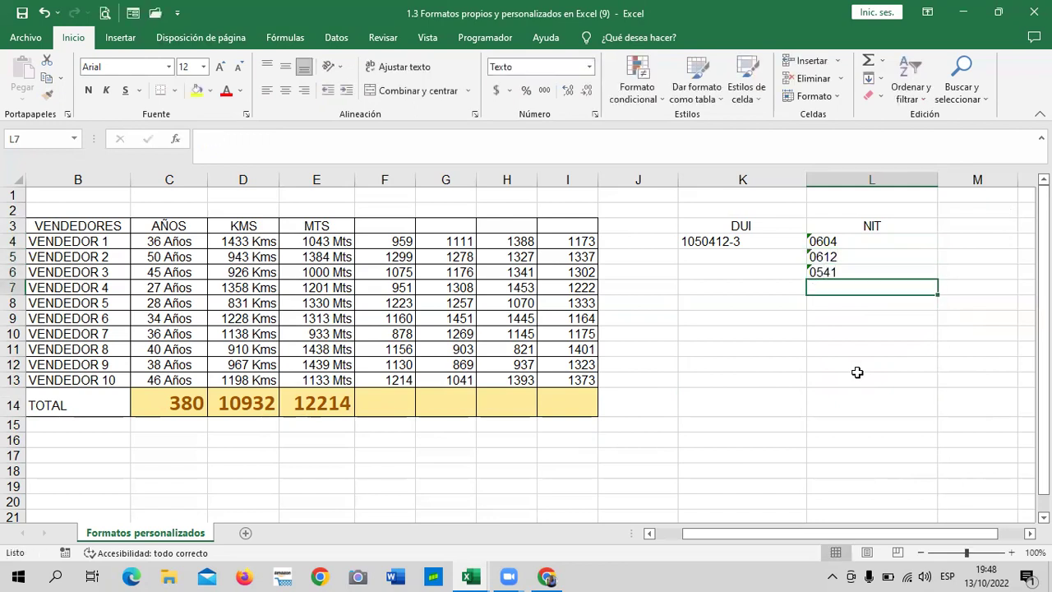
Step: Check that L4:L6 kept their leading zeros and show L4's stored-as-text warning options
{"action": "left_click", "coordinate": [846, 241]}
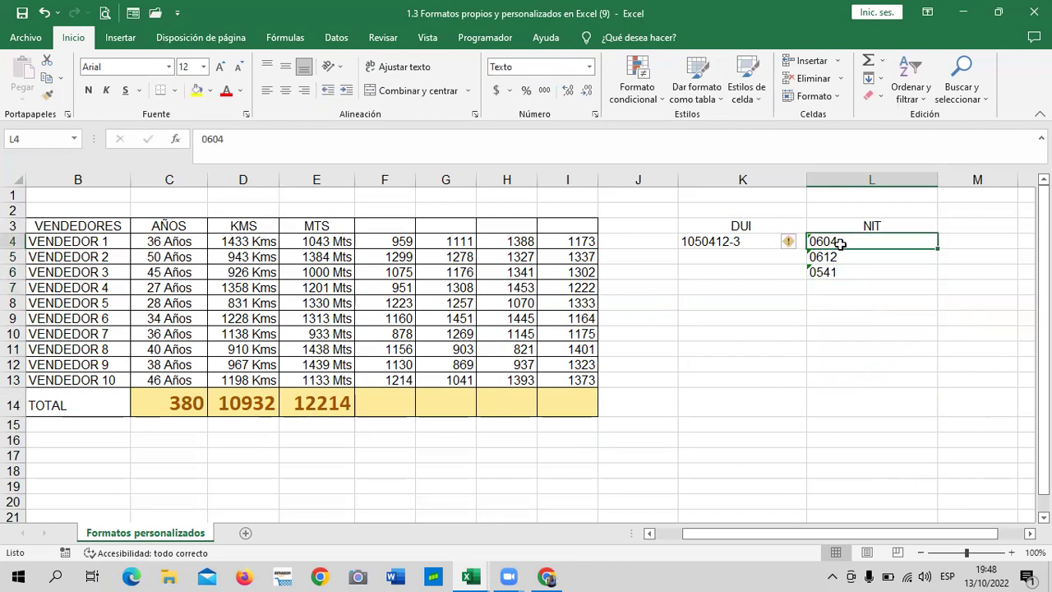
{"action": "left_click", "coordinate": [832, 257]}
{"action": "left_click", "coordinate": [827, 273]}
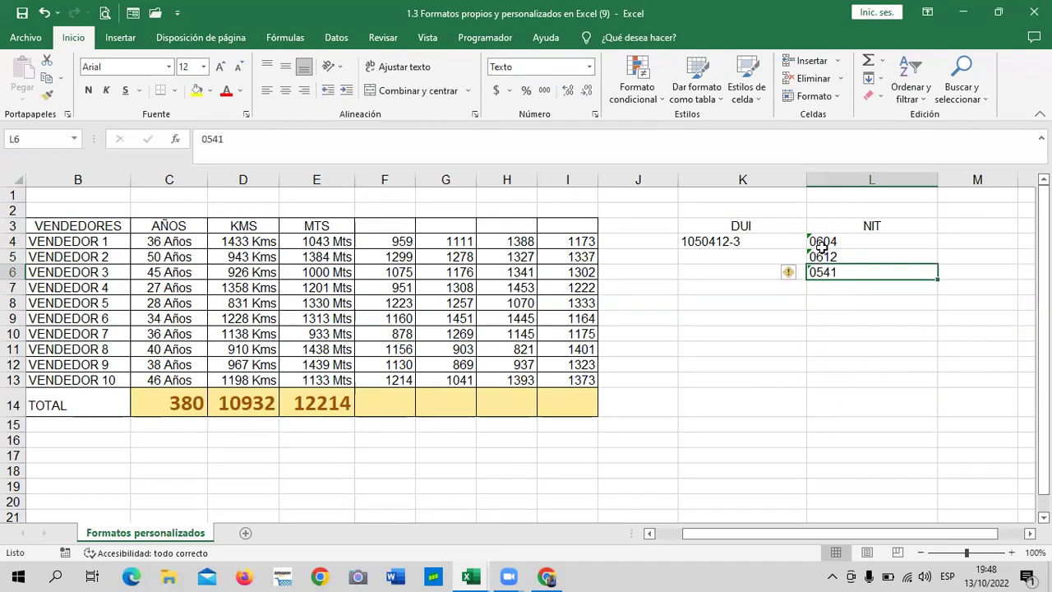
{"action": "left_click", "coordinate": [821, 241]}
{"action": "left_click", "coordinate": [789, 243]}
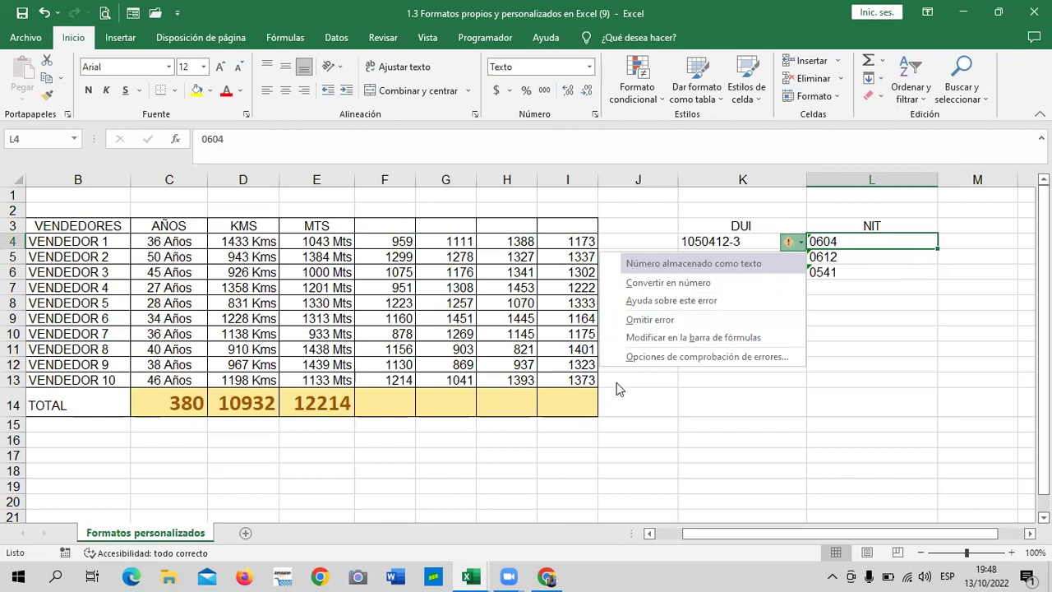
Step: Choose Omitir error on the number-stored-as-text warnings for NIT cells L4, L5 and L6
{"action": "left_click", "coordinate": [649, 319]}
{"action": "left_click", "coordinate": [831, 257]}
{"action": "left_click", "coordinate": [790, 257]}
{"action": "left_click", "coordinate": [667, 335]}
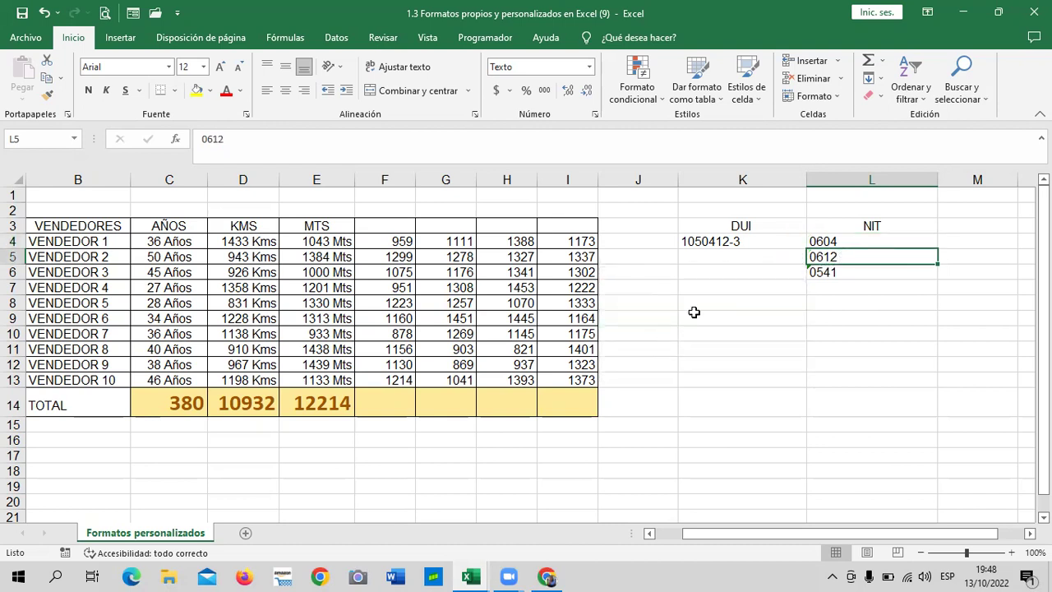
{"action": "left_click", "coordinate": [827, 273]}
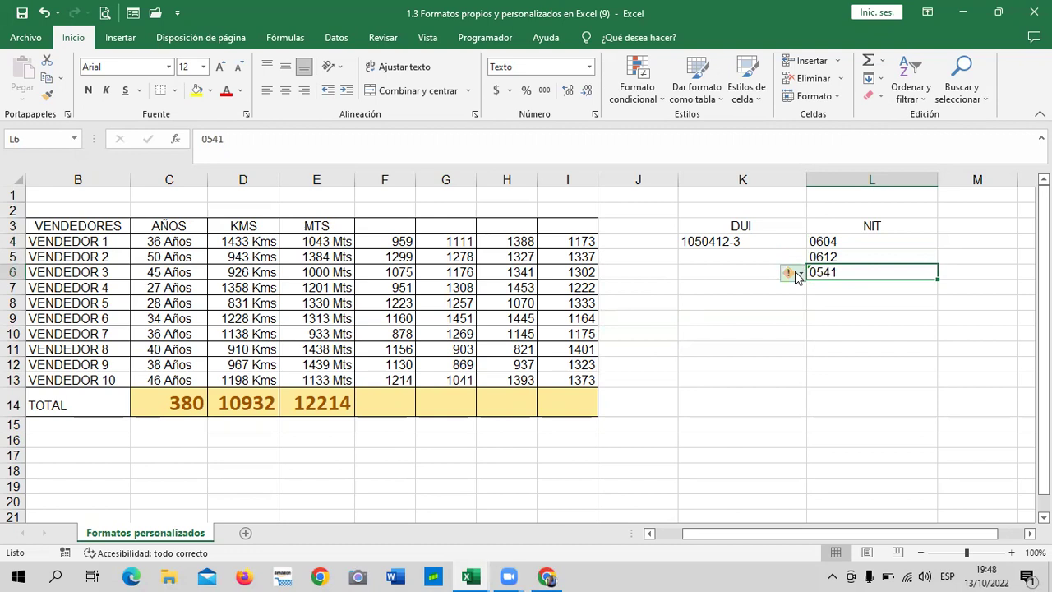
{"action": "left_click", "coordinate": [791, 272]}
{"action": "left_click", "coordinate": [665, 351]}
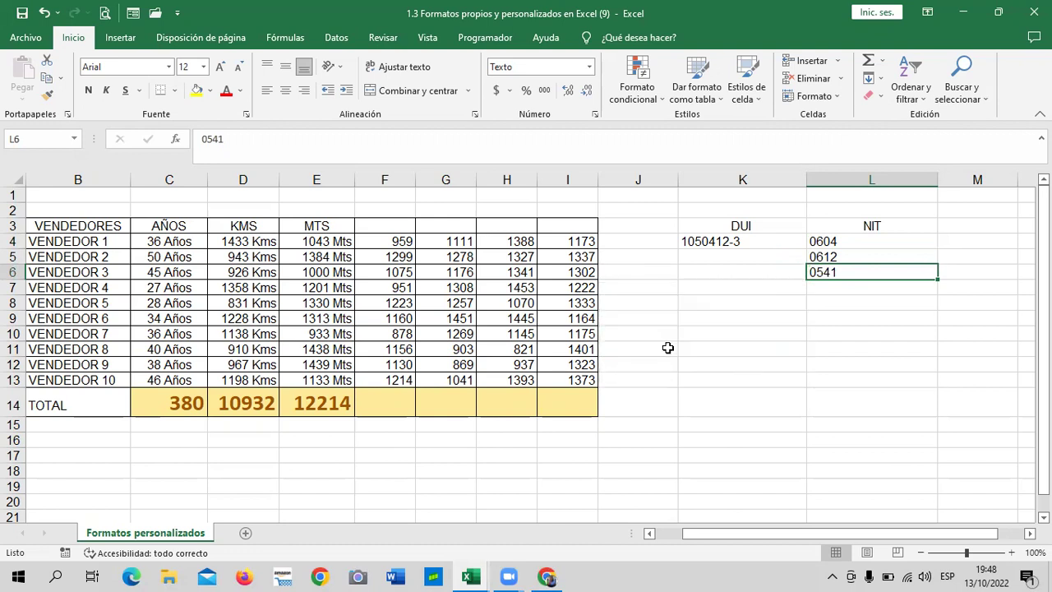
{"action": "left_click", "coordinate": [876, 363]}
{"action": "left_click", "coordinate": [838, 272]}
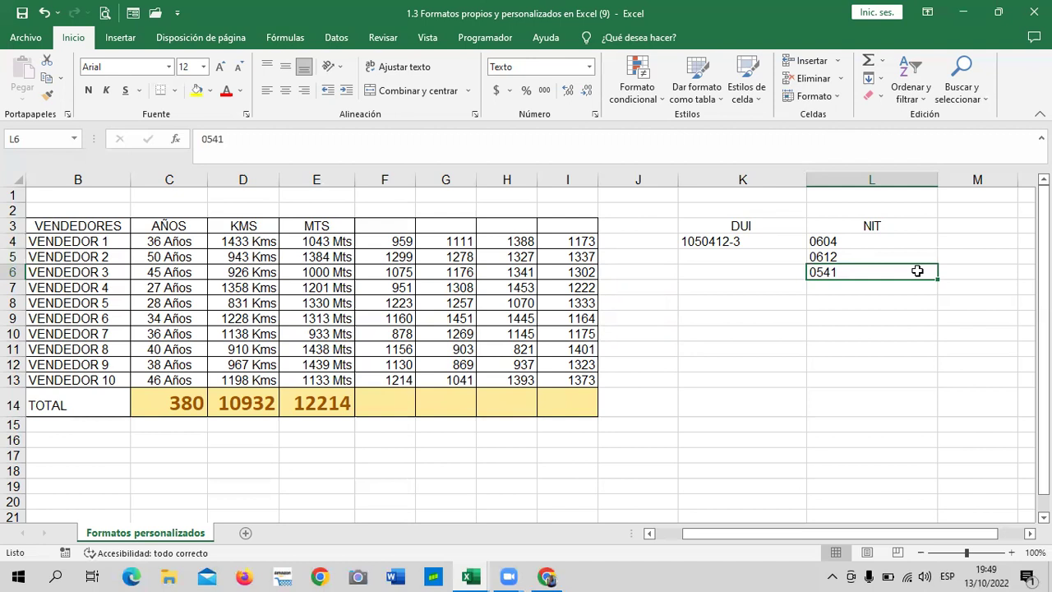
Step: Inspect the DUI value in K4 and the NIT values in L4, L5 and L6
{"action": "left_click", "coordinate": [695, 241]}
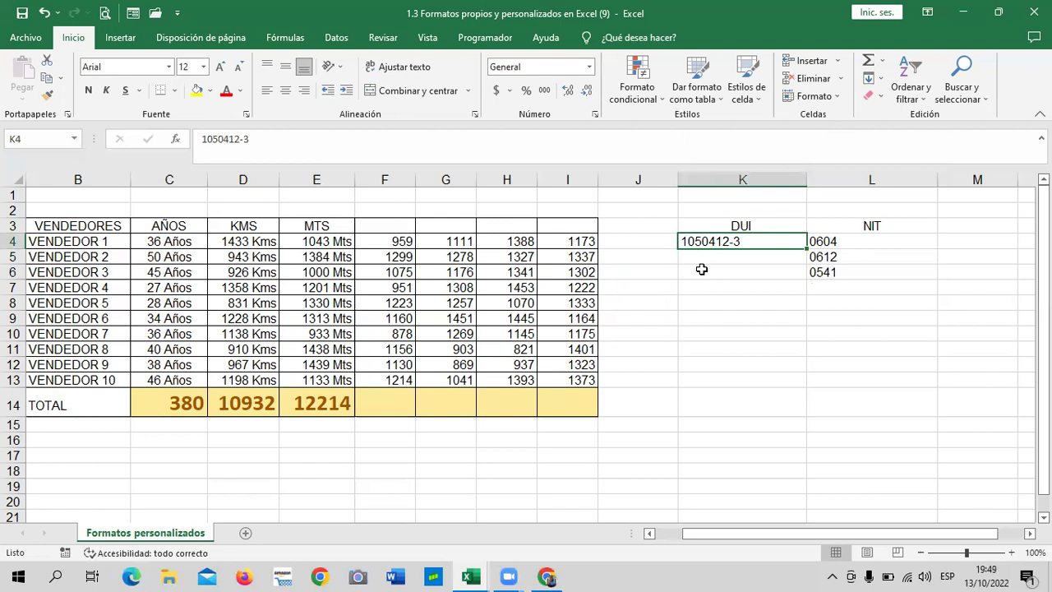
{"action": "left_click", "coordinate": [729, 302]}
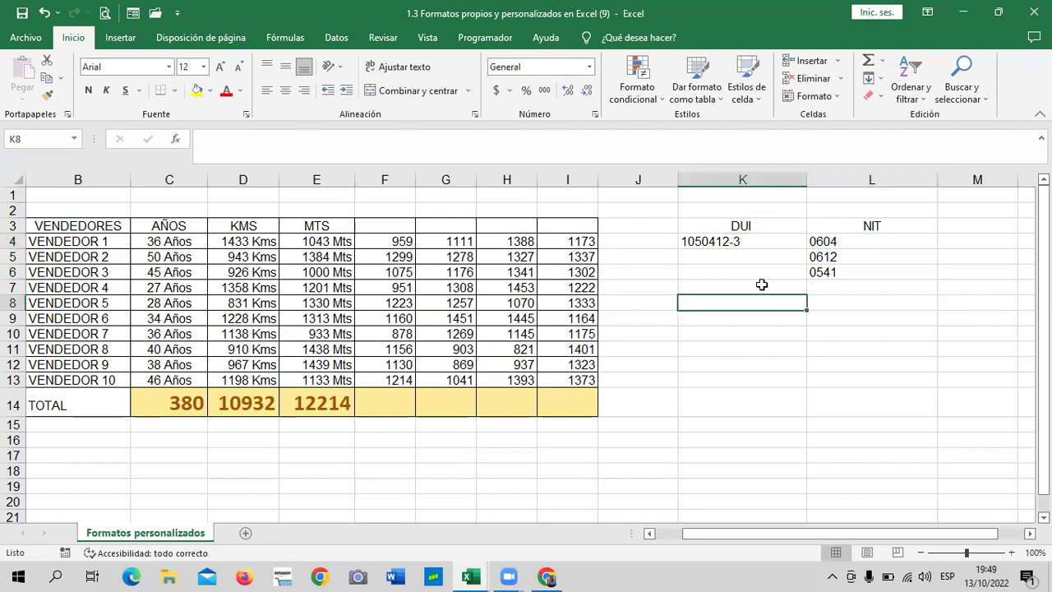
{"action": "left_click", "coordinate": [819, 244]}
{"action": "left_click", "coordinate": [818, 256]}
{"action": "left_click", "coordinate": [815, 271]}
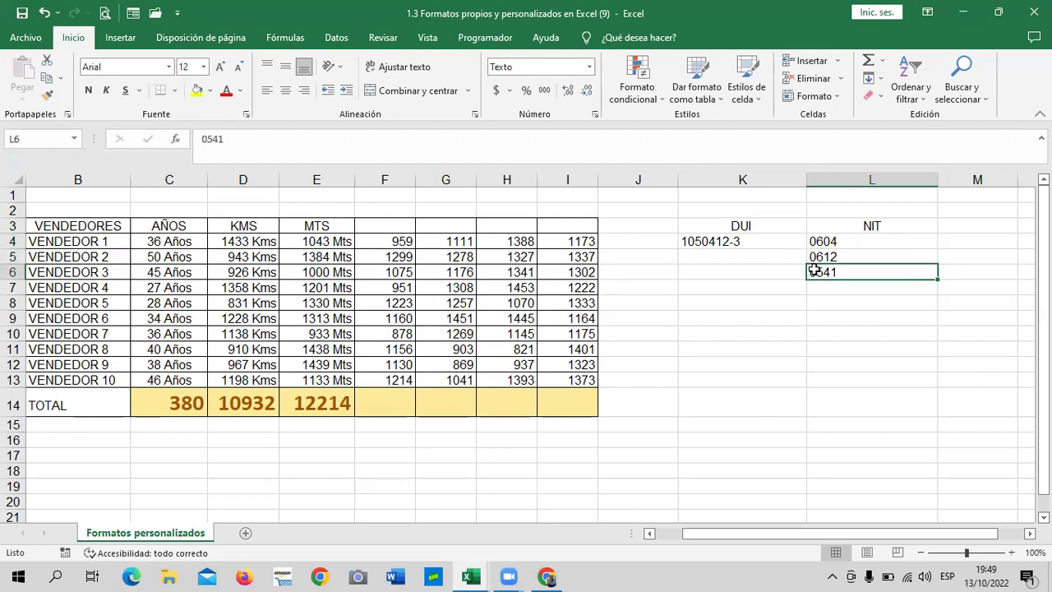
Step: Enter 0604 in K12 and see it stored as 604
{"action": "left_click", "coordinate": [689, 363]}
{"action": "type", "text": "0604"}
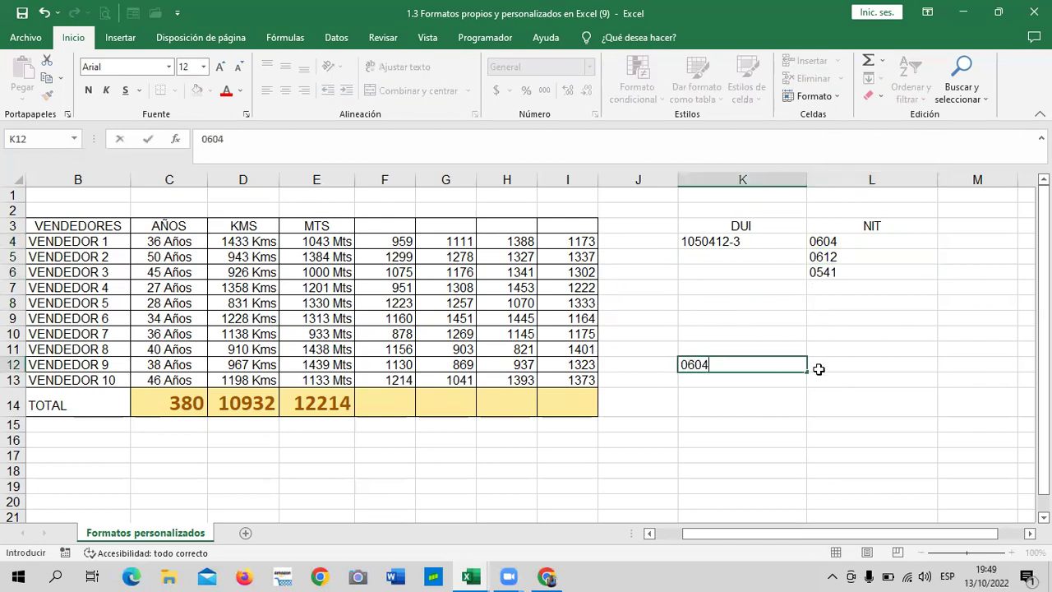
{"action": "key", "text": "Return"}
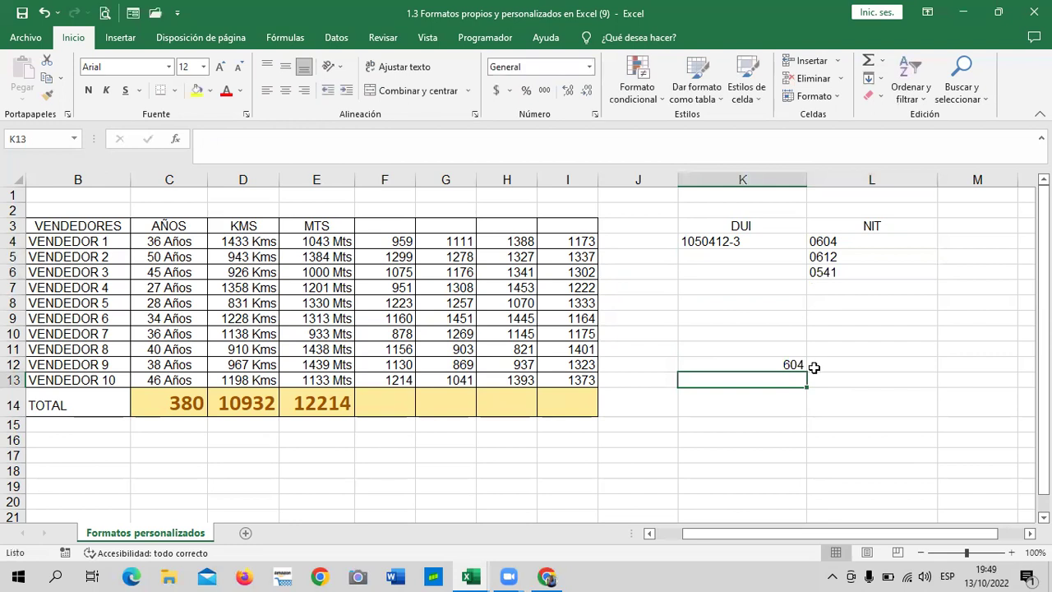
{"action": "left_click", "coordinate": [789, 365]}
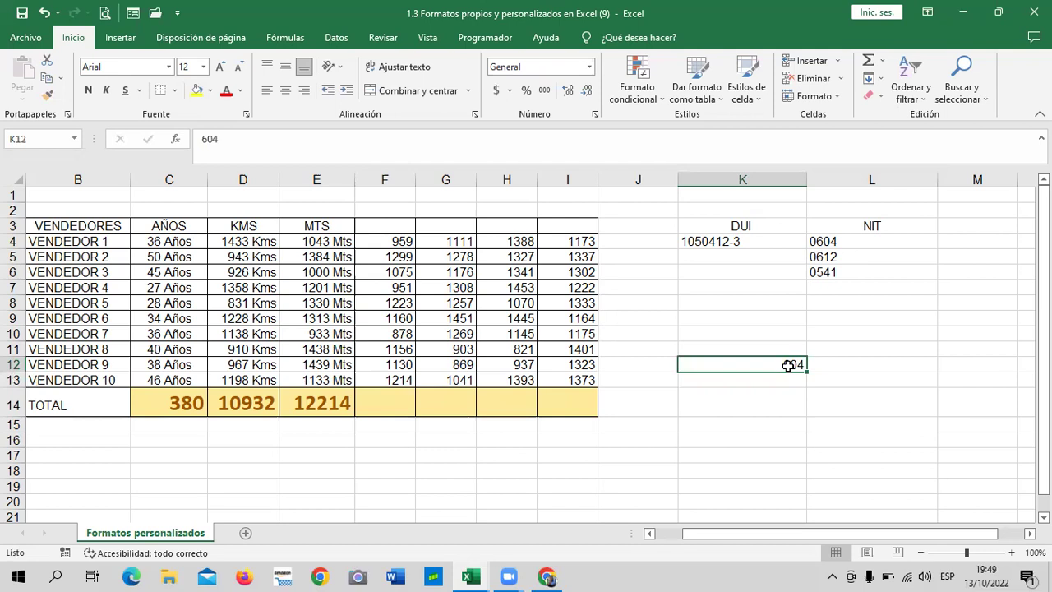
Step: Enter HOLA in K14, then compare with the text-formatted L4
{"action": "left_click", "coordinate": [738, 400]}
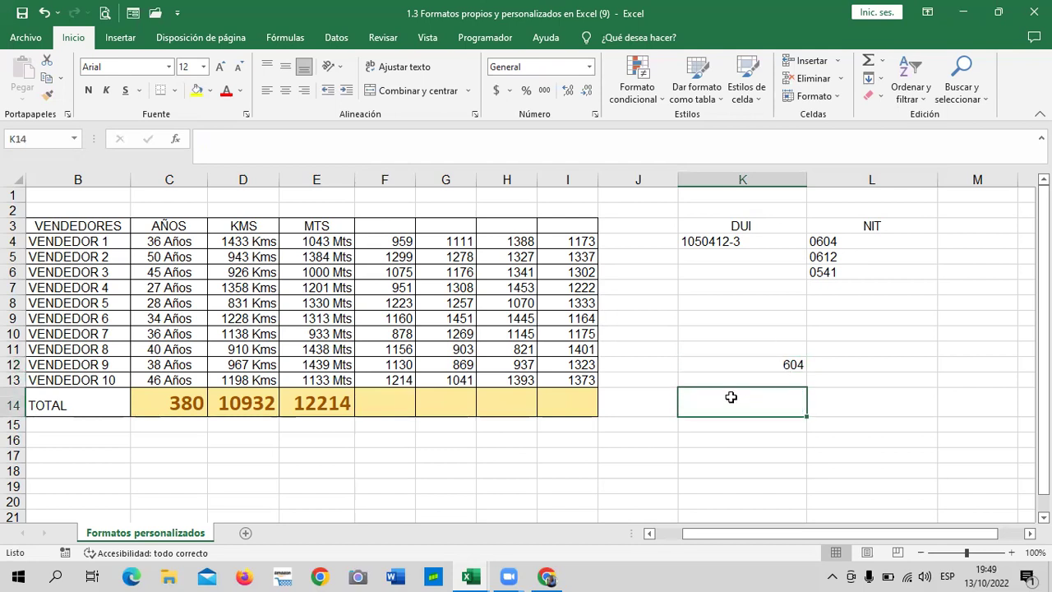
{"action": "type", "text": "HOLA"}
{"action": "key", "text": "Return"}
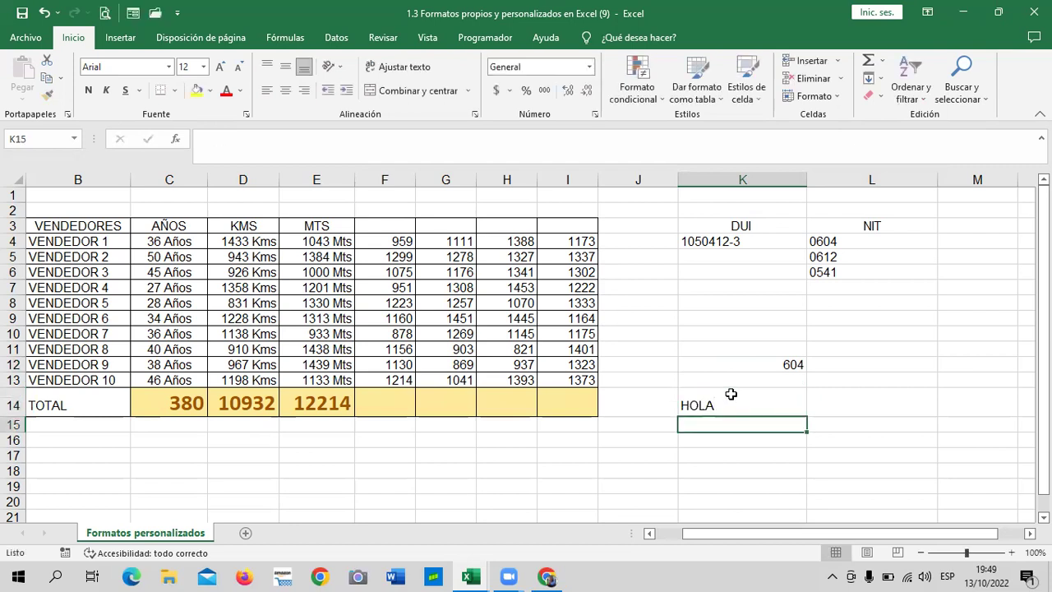
{"action": "left_click", "coordinate": [845, 244]}
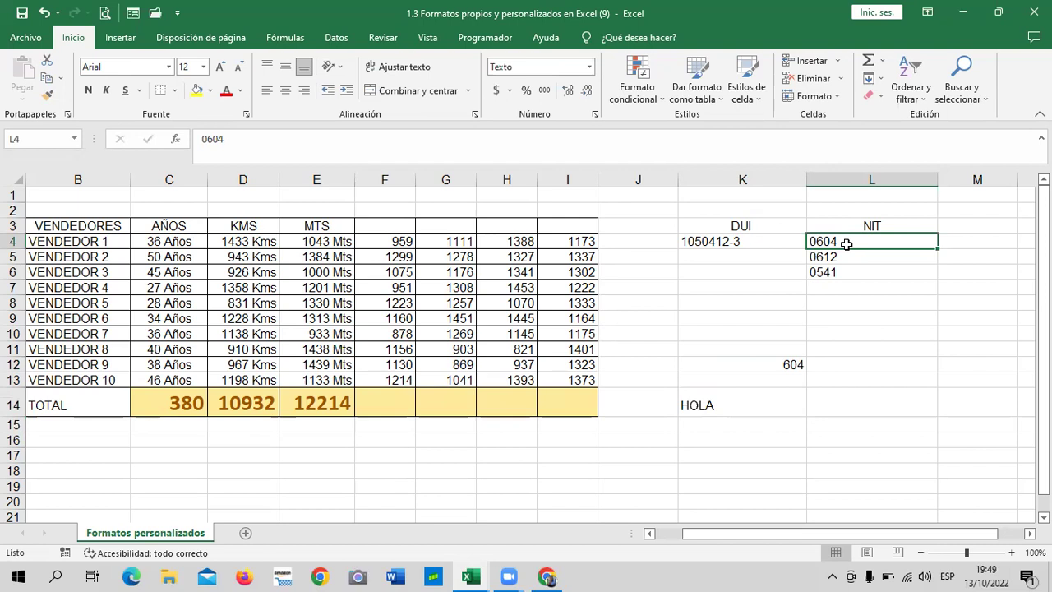
Step: Clear the test entries from K11:K14
{"action": "left_click", "coordinate": [747, 403]}
{"action": "left_click_drag", "start_coordinate": [737, 352], "coordinate": [719, 403]}
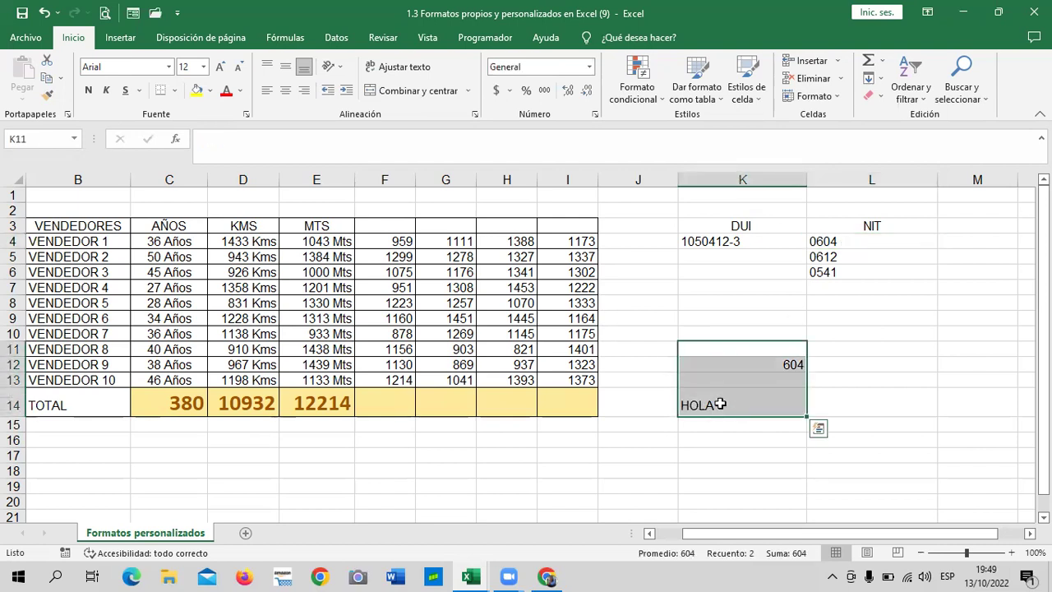
{"action": "key", "text": "Delete"}
{"action": "left_click", "coordinate": [832, 353]}
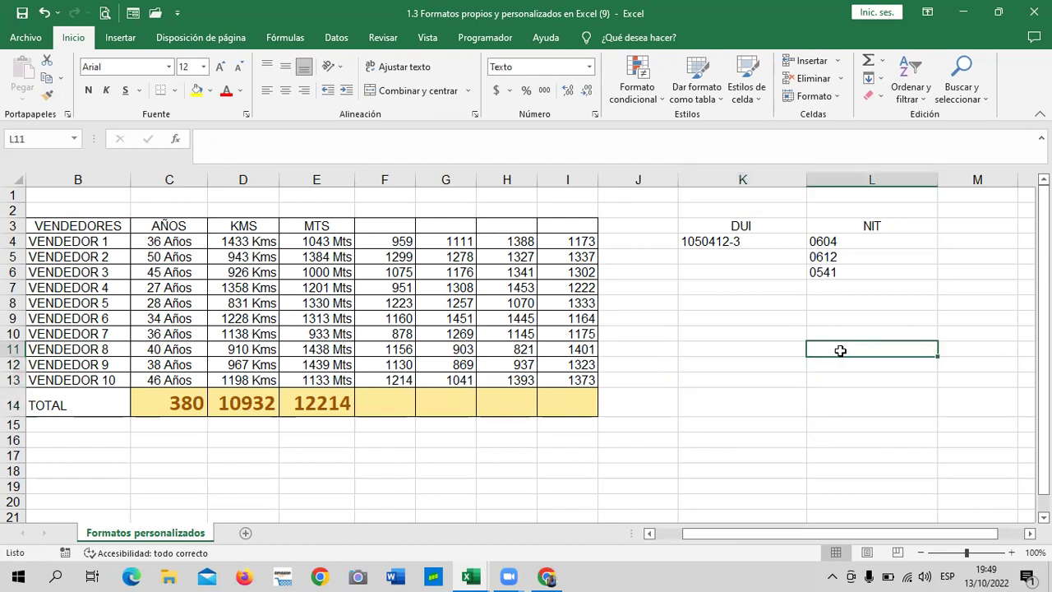
Step: Scroll right and widen column M
{"action": "scroll", "coordinate": [531, 355], "scroll_direction": "right", "scroll_amount": 1}
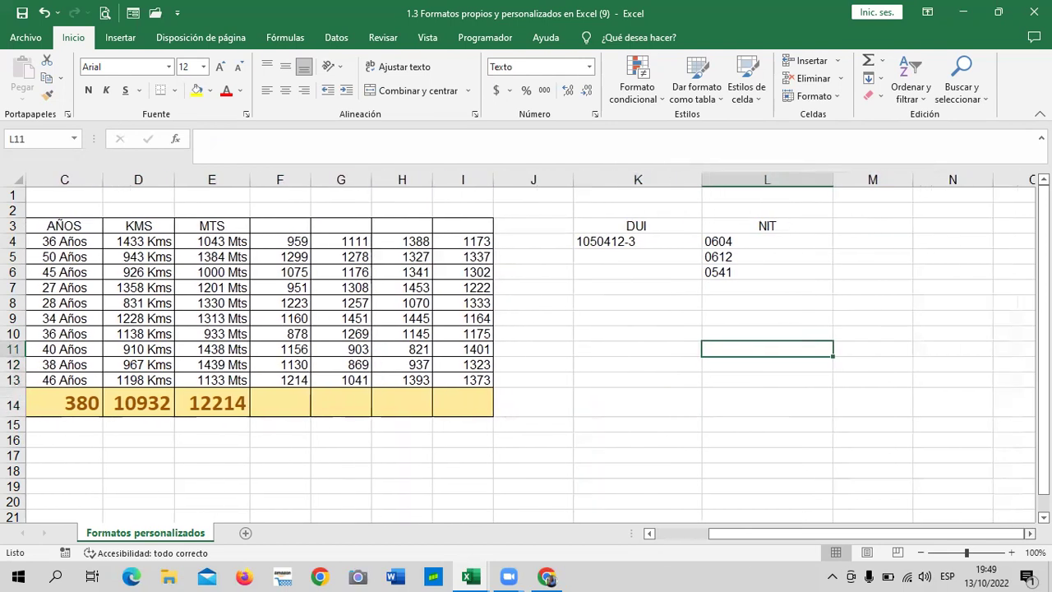
{"action": "scroll", "coordinate": [531, 356], "scroll_direction": "right", "scroll_amount": 1}
{"action": "left_click", "coordinate": [875, 440]}
{"action": "left_click", "coordinate": [788, 224]}
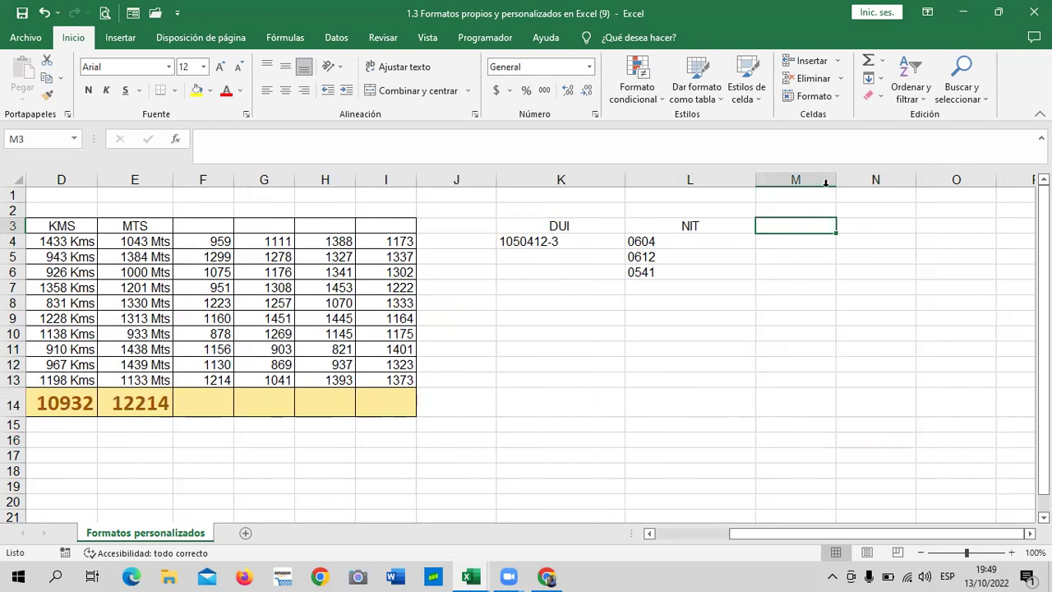
{"action": "left_click_drag", "start_coordinate": [836, 179], "coordinate": [878, 179]}
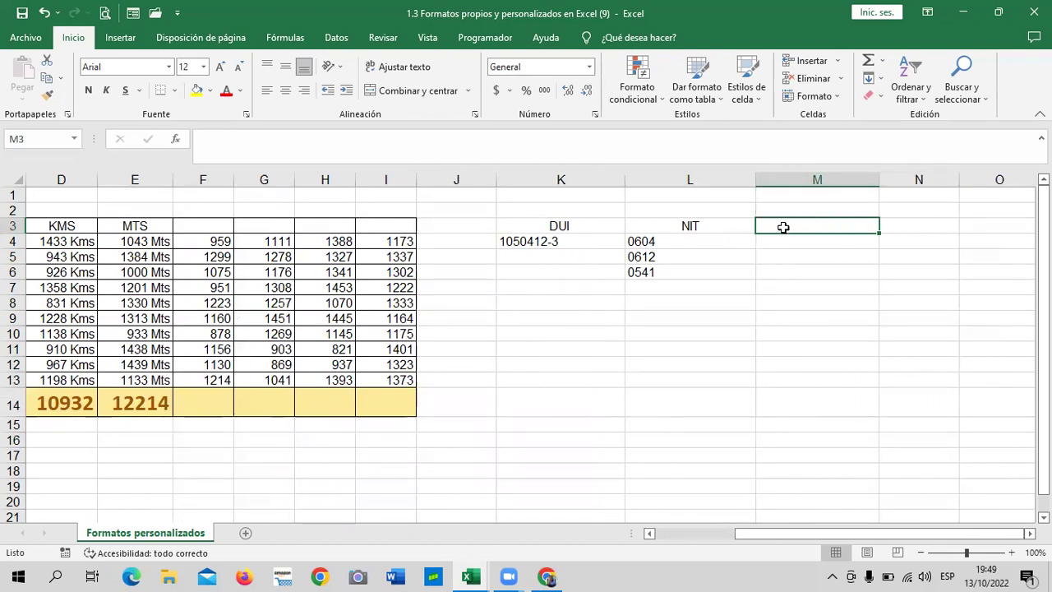
Step: Type the heading NIT in M3 and centre it
{"action": "type", "text": "NIT"}
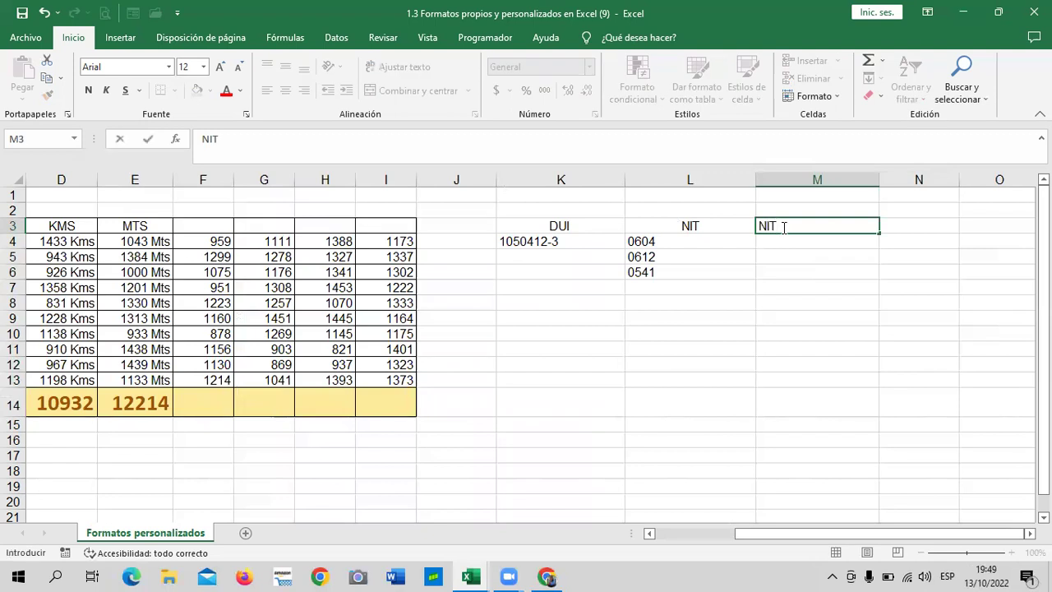
{"action": "key", "text": "Return"}
{"action": "left_click", "coordinate": [793, 350]}
{"action": "left_click", "coordinate": [788, 221]}
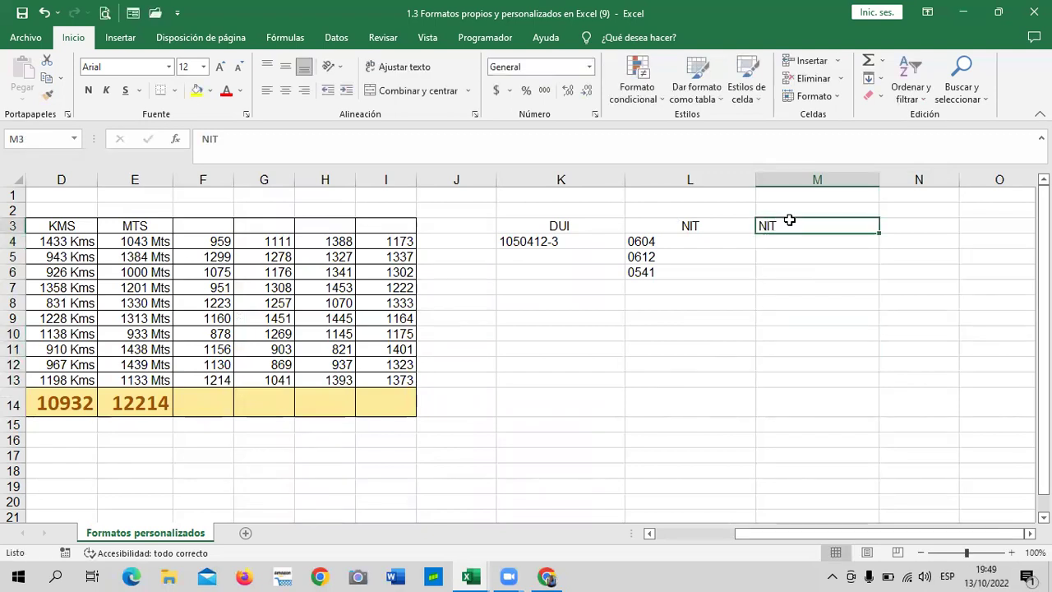
{"action": "left_click", "coordinate": [285, 90]}
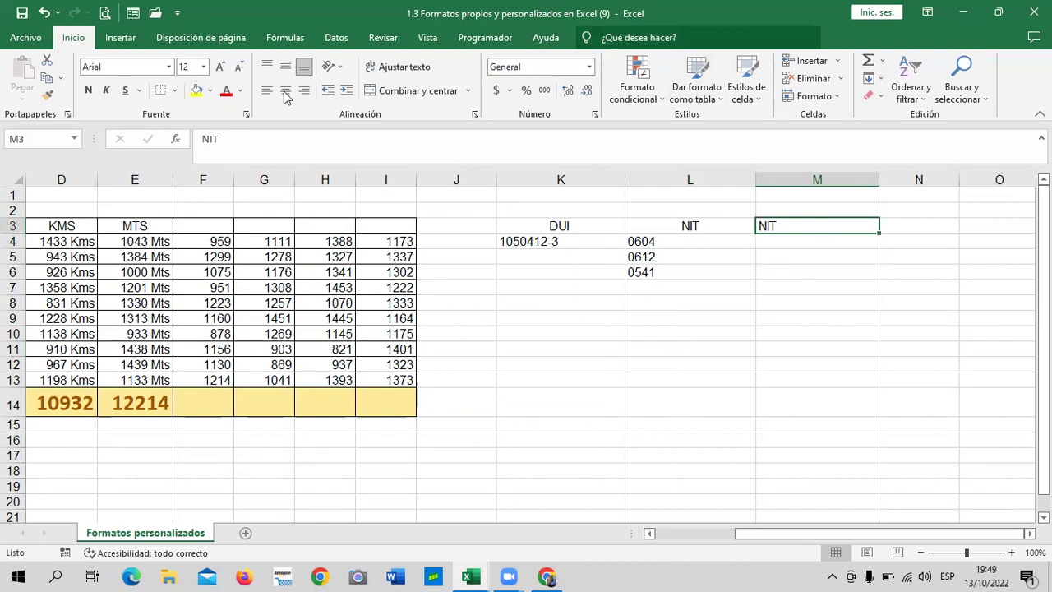
{"action": "left_click", "coordinate": [899, 345]}
{"action": "left_click", "coordinate": [846, 254]}
{"action": "left_click", "coordinate": [824, 238]}
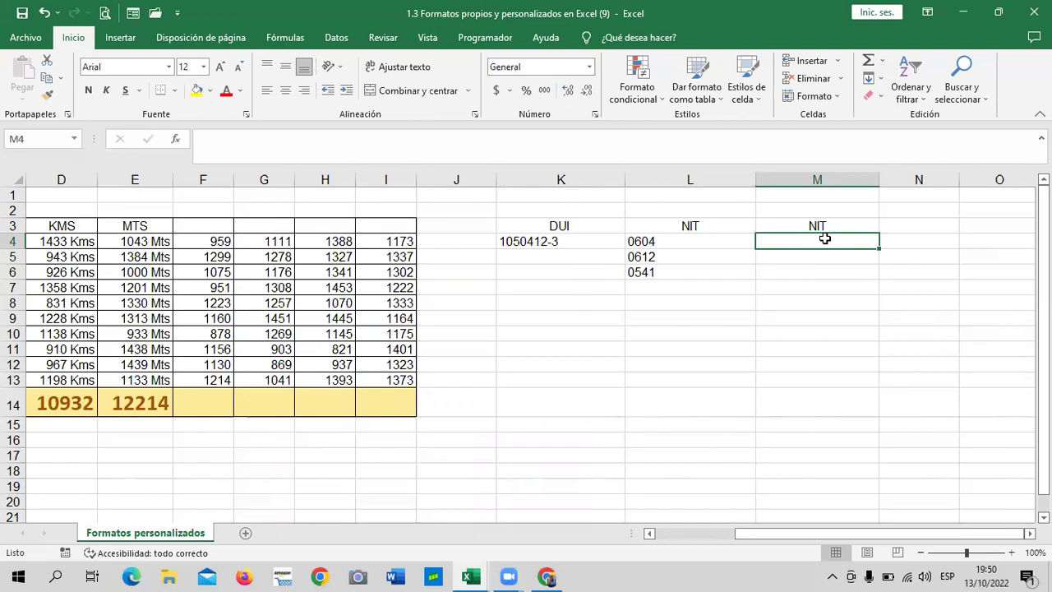
Step: Enter '0604 in M4 and compare it with the Texto-formatted L4
{"action": "type", "text": "'0604"}
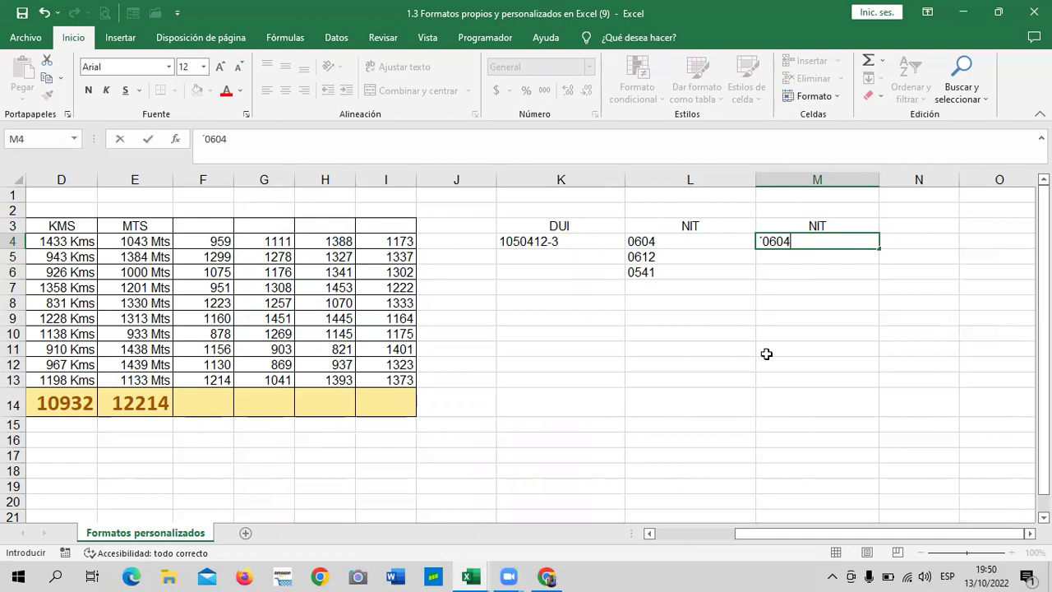
{"action": "key", "text": "Return"}
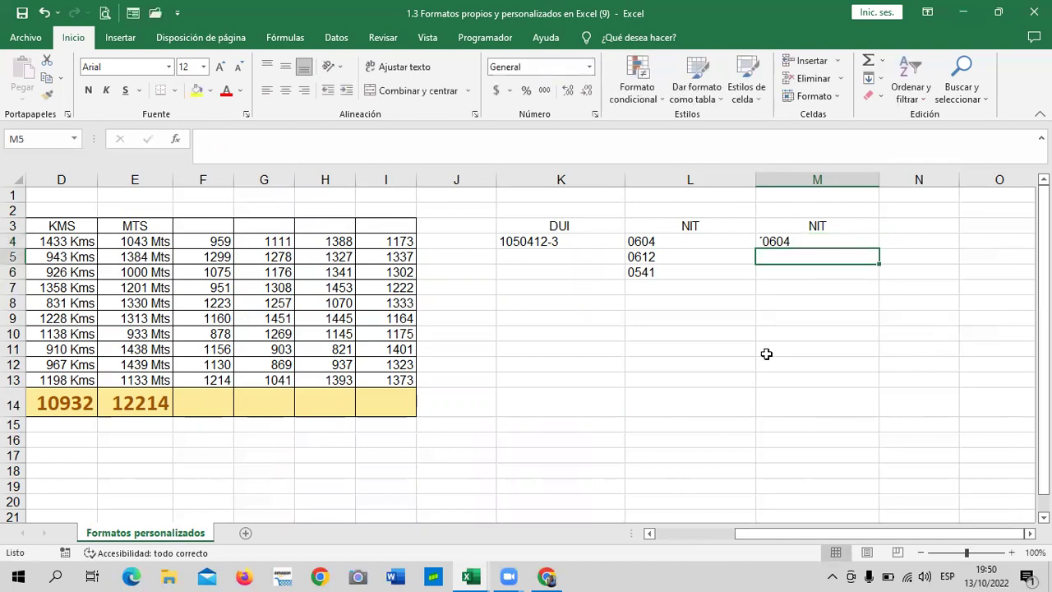
{"action": "left_click", "coordinate": [798, 241]}
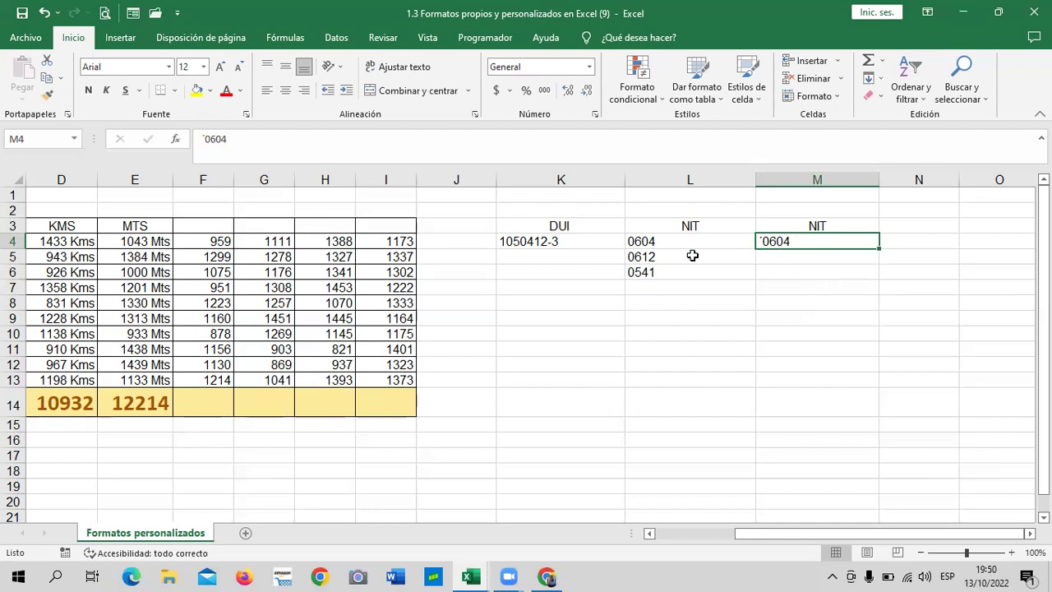
{"action": "left_click", "coordinate": [818, 311]}
{"action": "left_click", "coordinate": [803, 240]}
{"action": "left_click", "coordinate": [674, 241]}
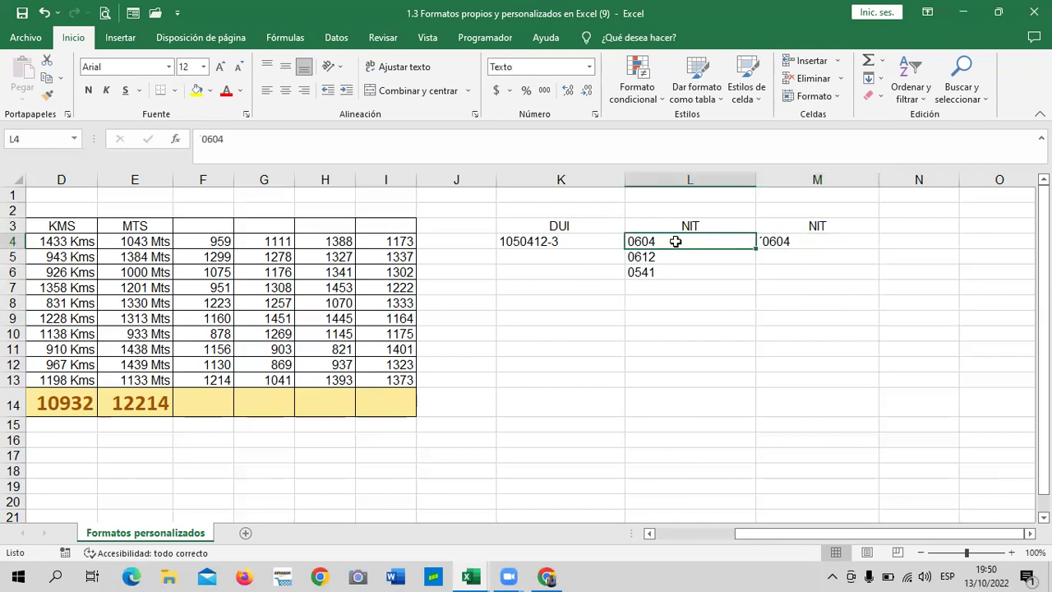
{"action": "left_click", "coordinate": [666, 334]}
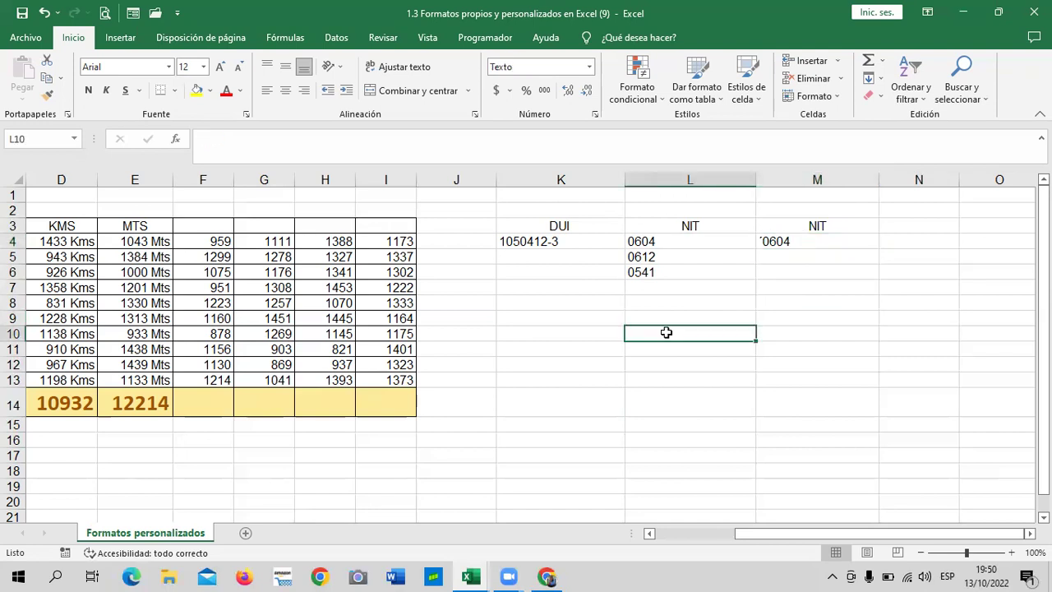
Step: Test 0604 in M5, see it become 604, then erase it
{"action": "left_click", "coordinate": [850, 253]}
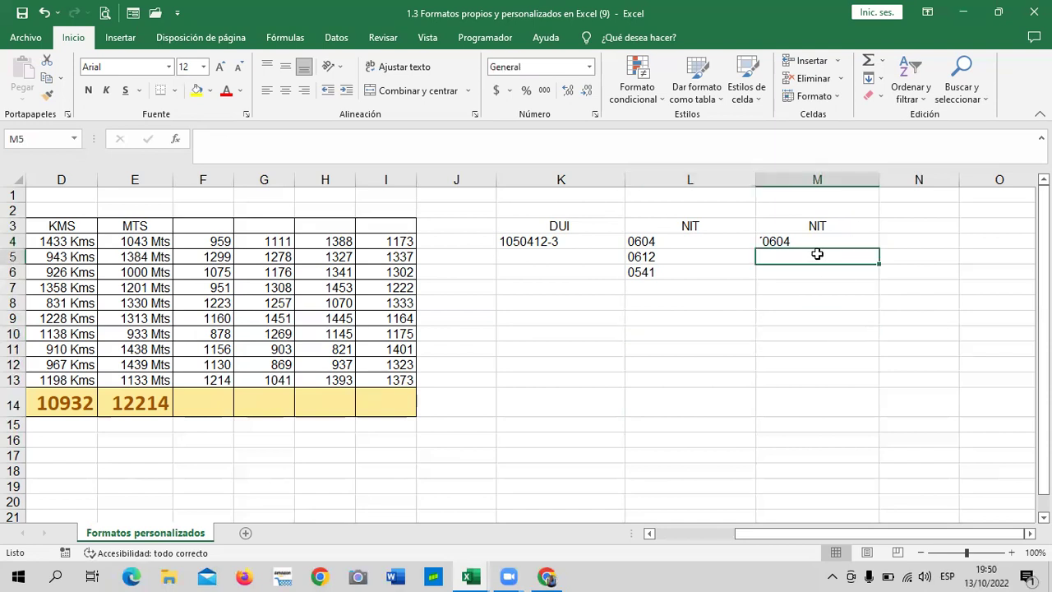
{"action": "type", "text": "0604"}
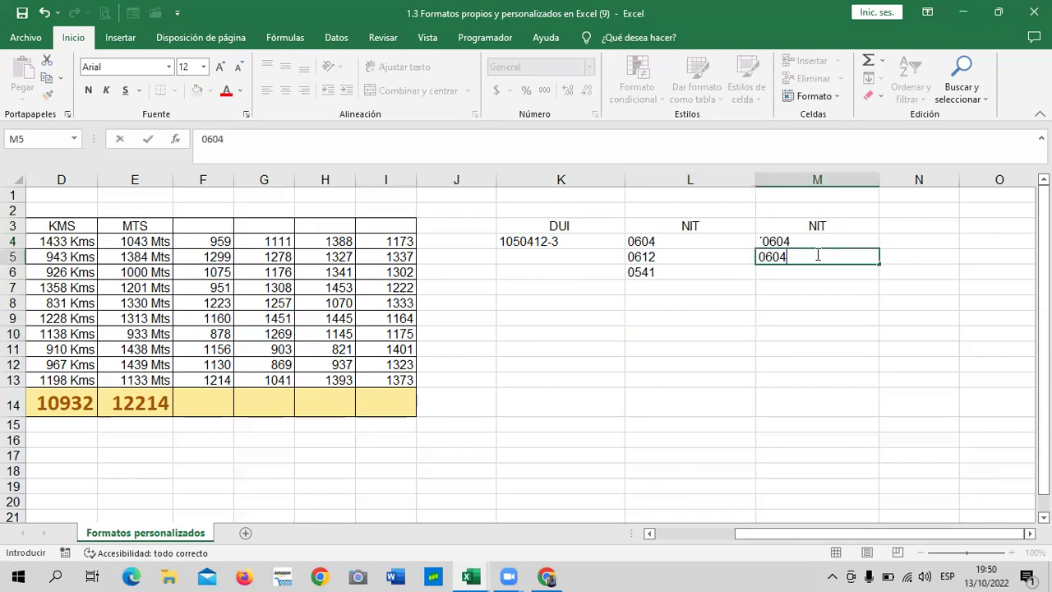
{"action": "key", "text": "Return"}
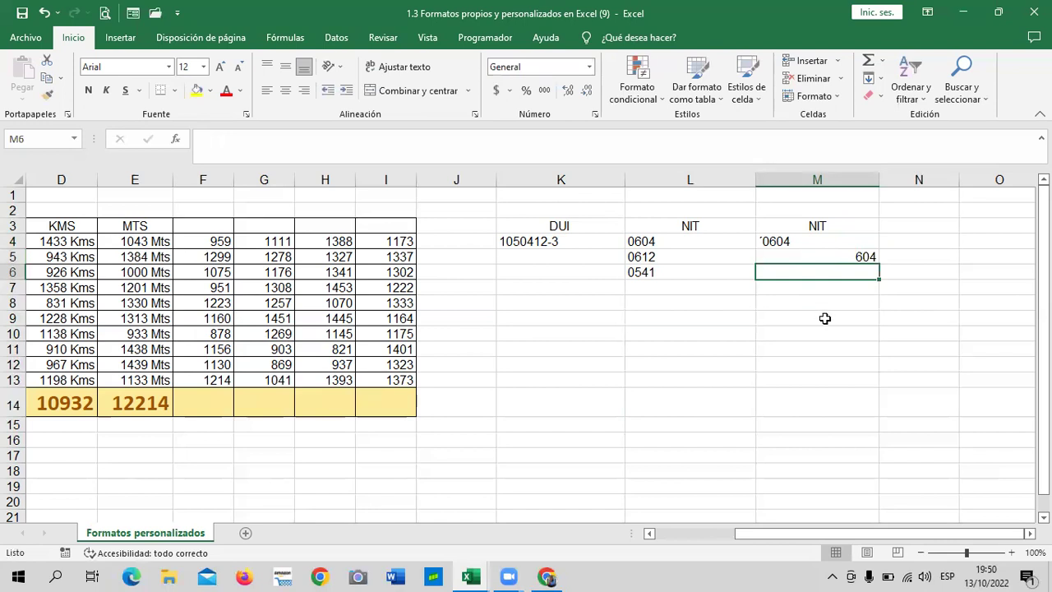
{"action": "left_click", "coordinate": [847, 251]}
{"action": "key", "text": "BackSpace"}
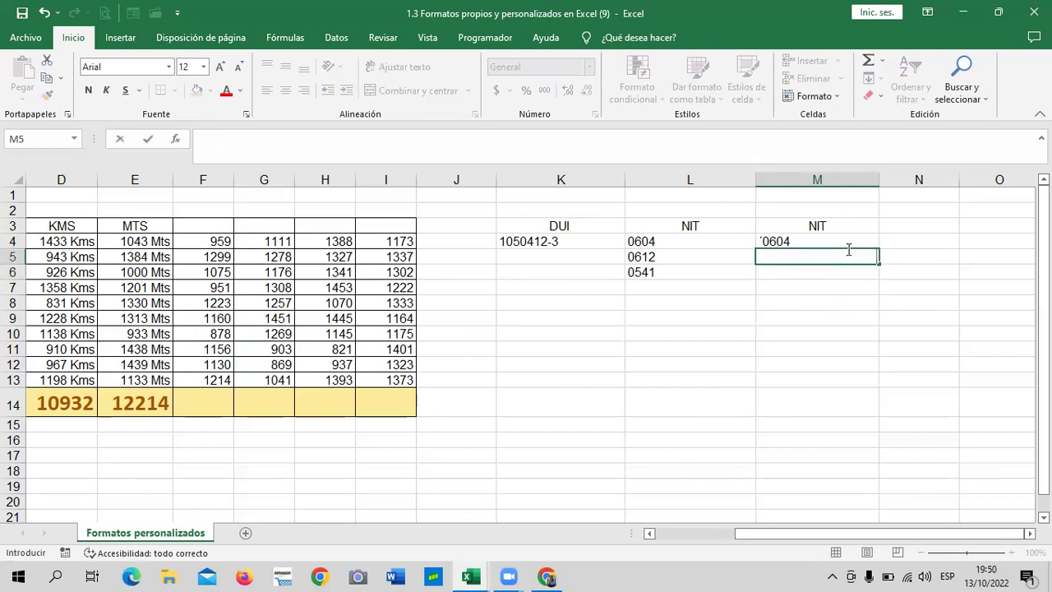
{"action": "left_click", "coordinate": [813, 364]}
Step: Compare the apostrophe-prefixed 0604 in M4 with the text-formatted 0604 in L4
{"action": "left_click", "coordinate": [639, 244]}
{"action": "left_click", "coordinate": [780, 241]}
{"action": "left_click", "coordinate": [699, 244]}
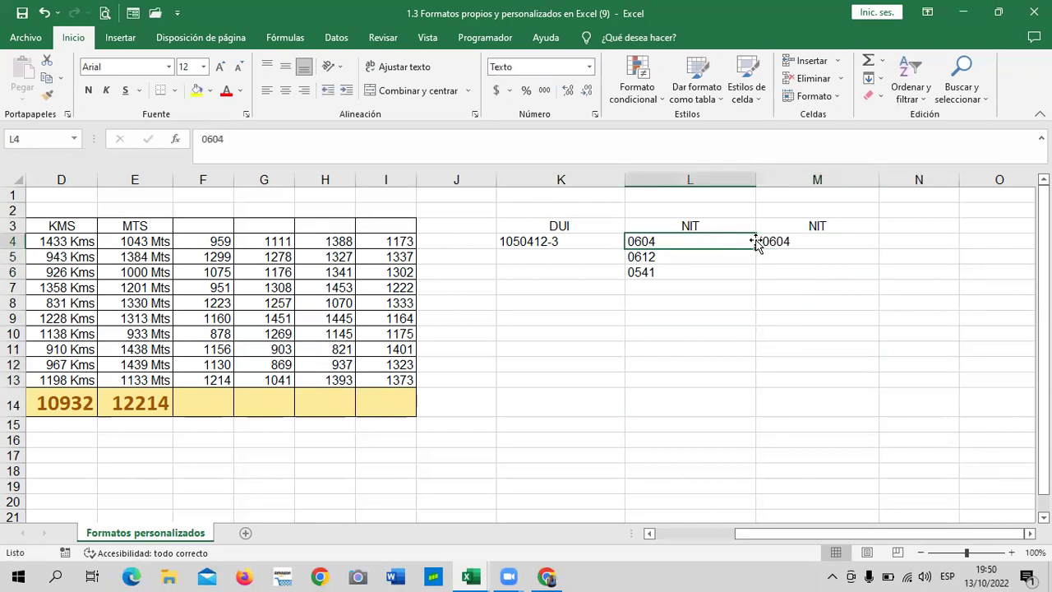
{"action": "left_click", "coordinate": [792, 239]}
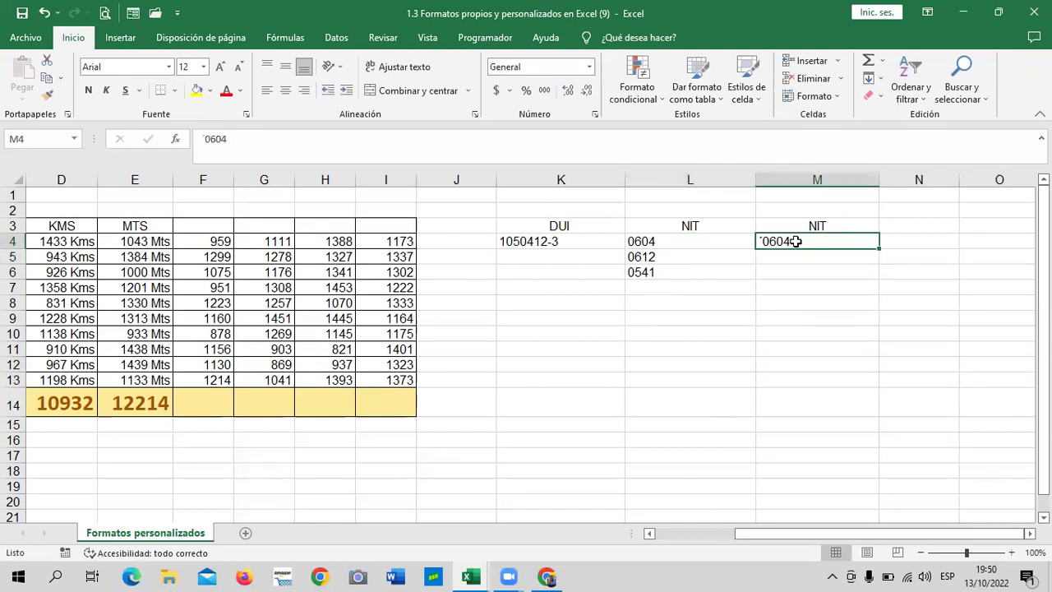
{"action": "left_click", "coordinate": [681, 240]}
{"action": "left_click", "coordinate": [774, 240]}
{"action": "left_click", "coordinate": [661, 243]}
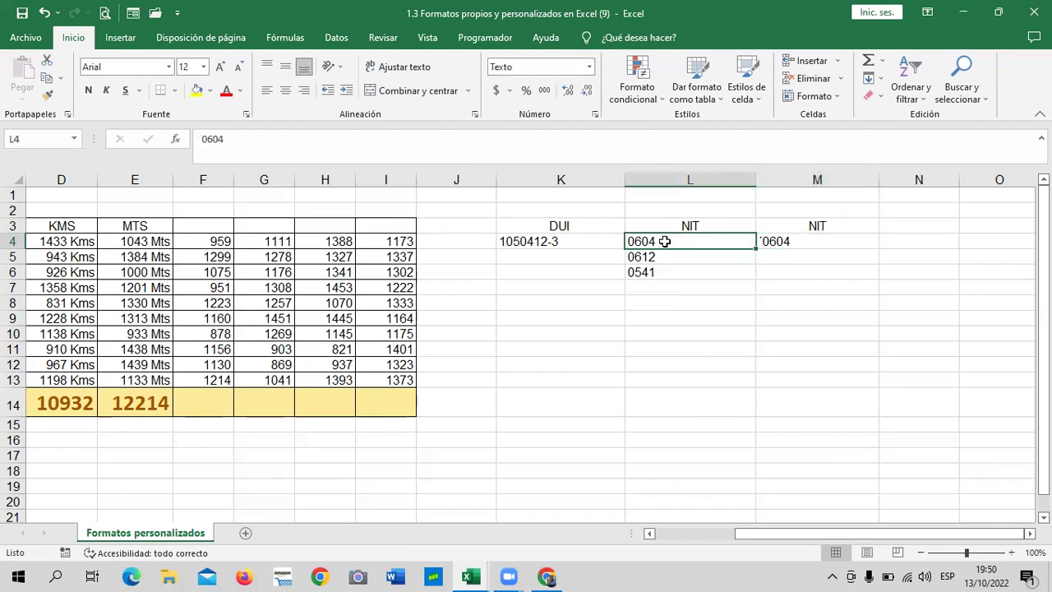
Step: Recheck the apostrophe-prefixed 0604 value in M4
{"action": "left_click", "coordinate": [797, 241]}
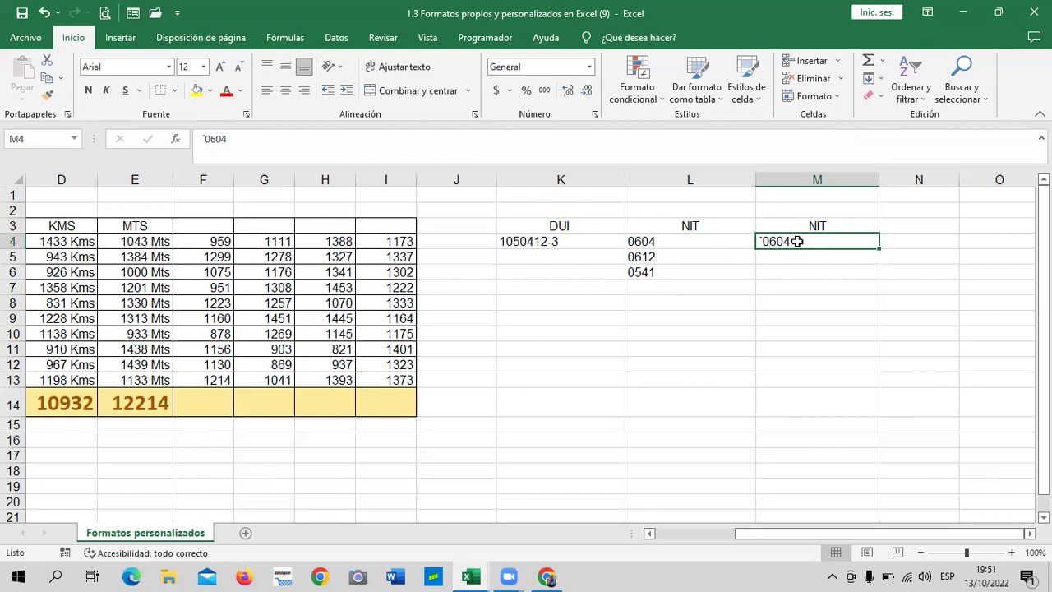
{"action": "left_click", "coordinate": [806, 320]}
{"action": "left_click", "coordinate": [792, 243]}
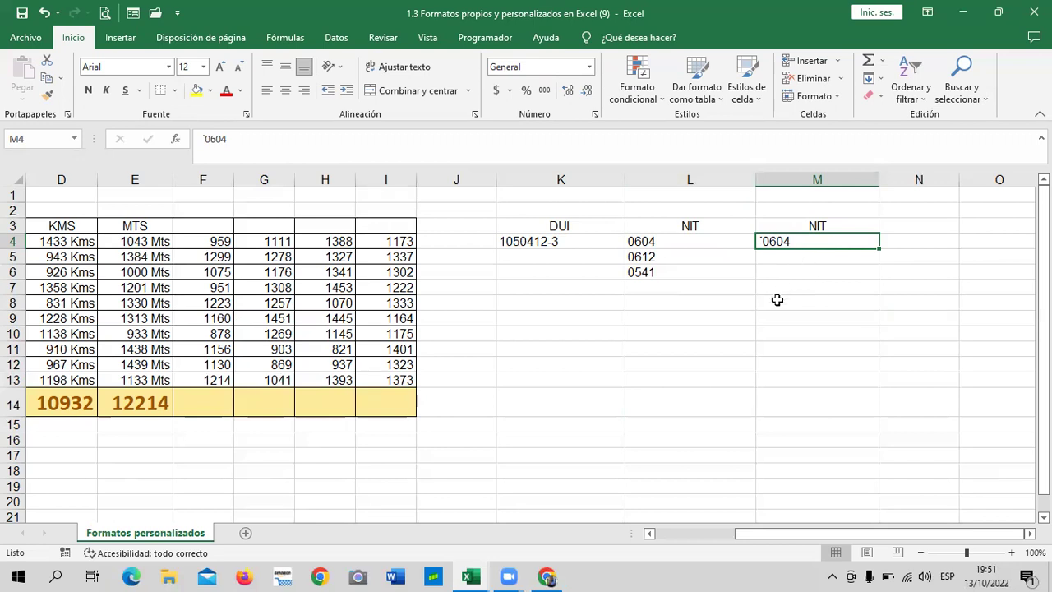
{"action": "left_click", "coordinate": [772, 256]}
{"action": "left_click", "coordinate": [780, 274]}
{"action": "left_click", "coordinate": [810, 259]}
{"action": "left_click", "coordinate": [764, 242]}
Step: Move the 0604 value from L4 to L14, then undo the move with Ctrl+Z
{"action": "left_click", "coordinate": [692, 239]}
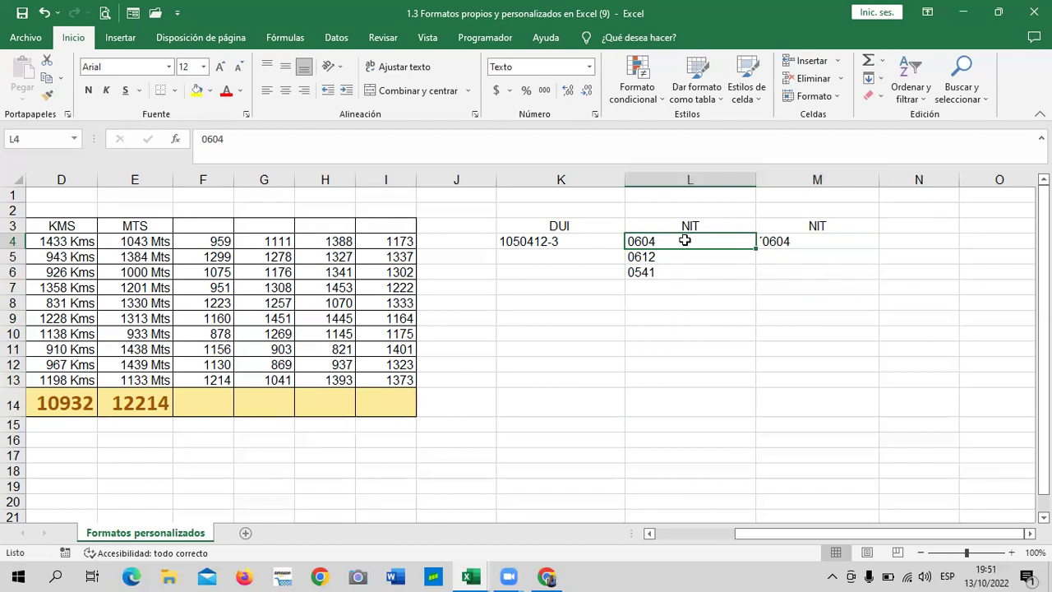
{"action": "left_click_drag", "start_coordinate": [687, 248], "coordinate": [690, 414]}
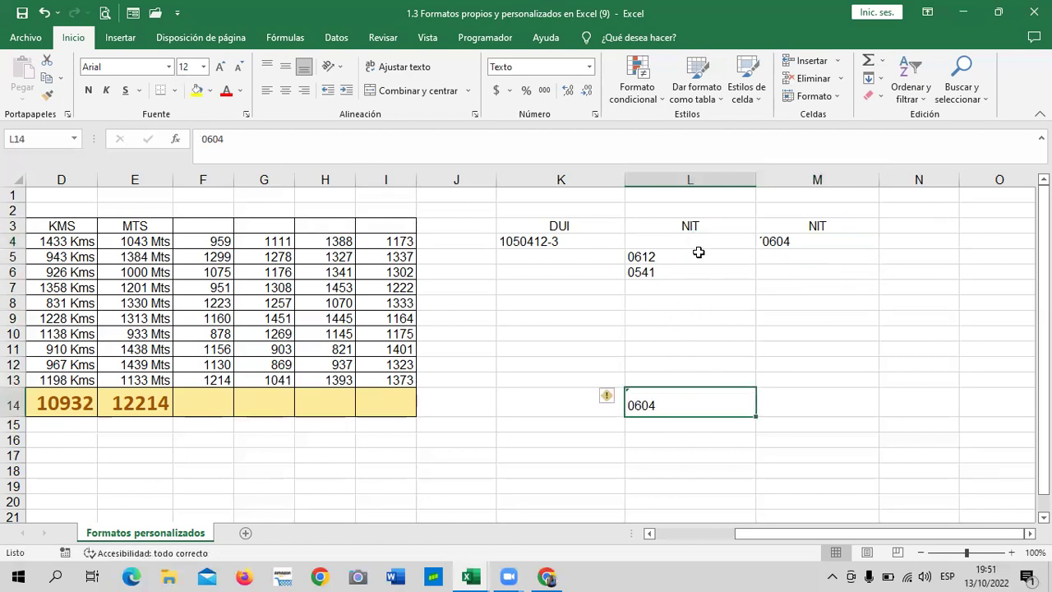
{"action": "key", "text": "ctrl+z"}
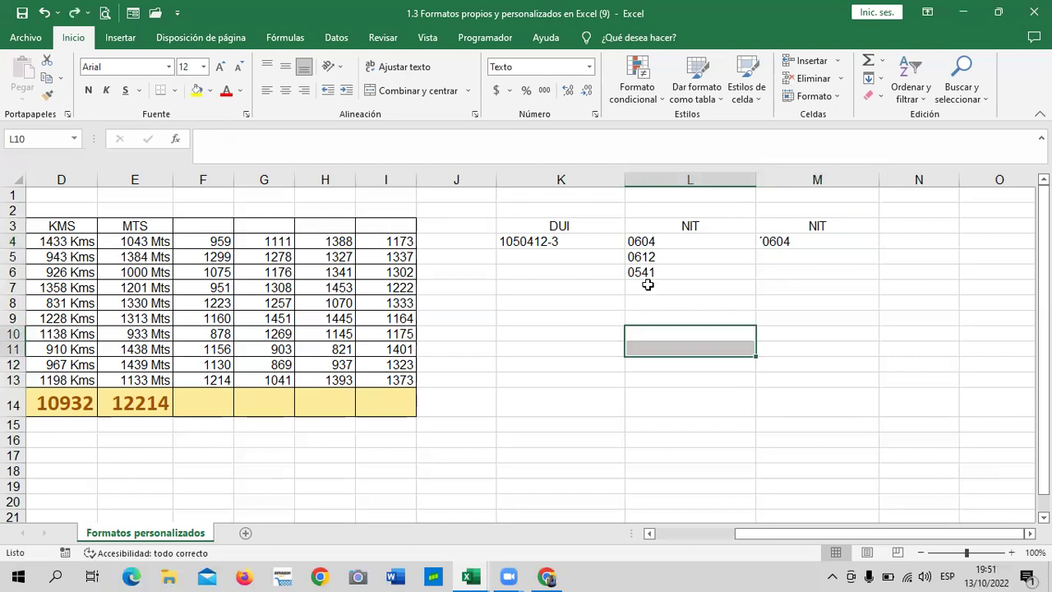
{"action": "left_click_drag", "start_coordinate": [662, 260], "coordinate": [664, 272]}
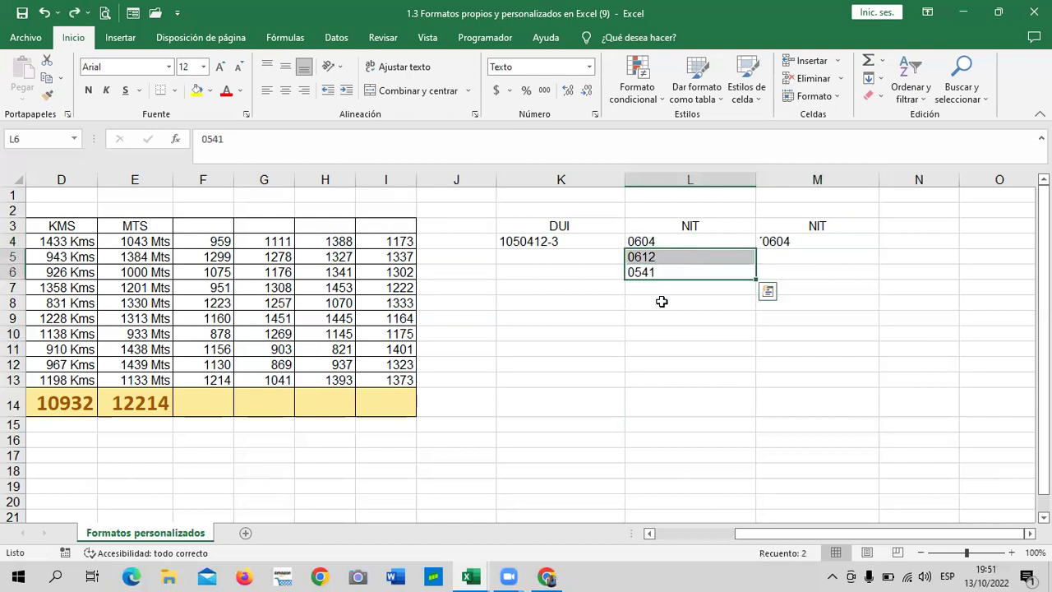
{"action": "left_click", "coordinate": [662, 302]}
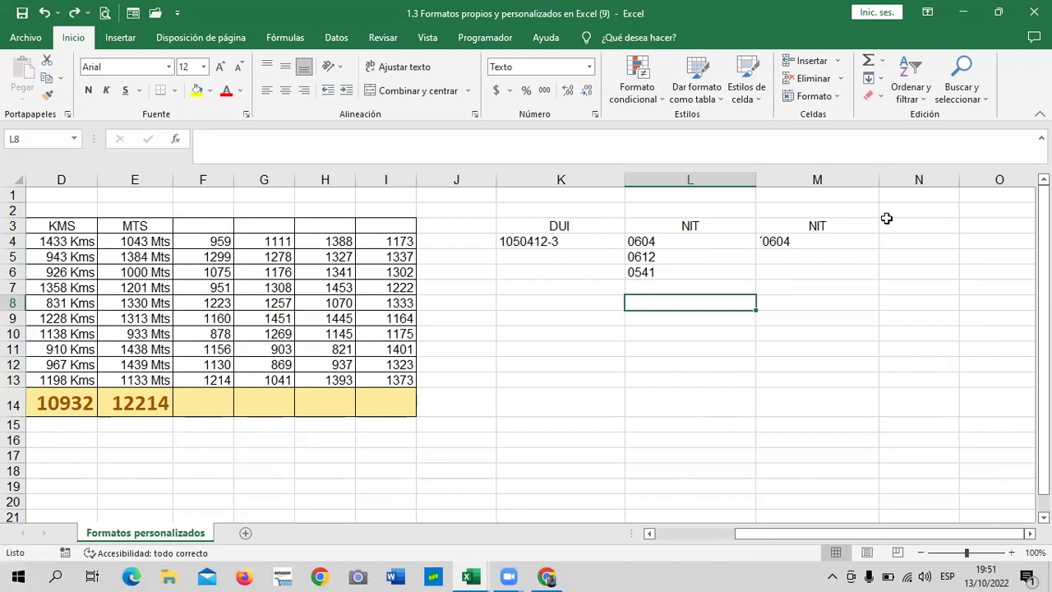
Step: Select K9 and scroll left to bring the sellers table back into view
{"action": "left_click", "coordinate": [787, 239]}
{"action": "left_click", "coordinate": [711, 240]}
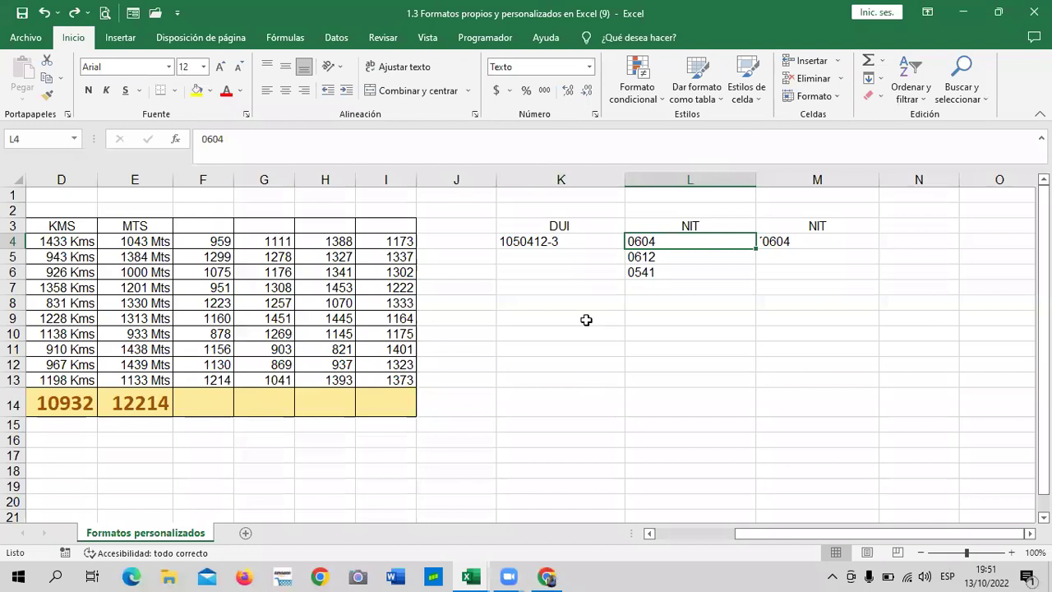
{"action": "left_click", "coordinate": [558, 314]}
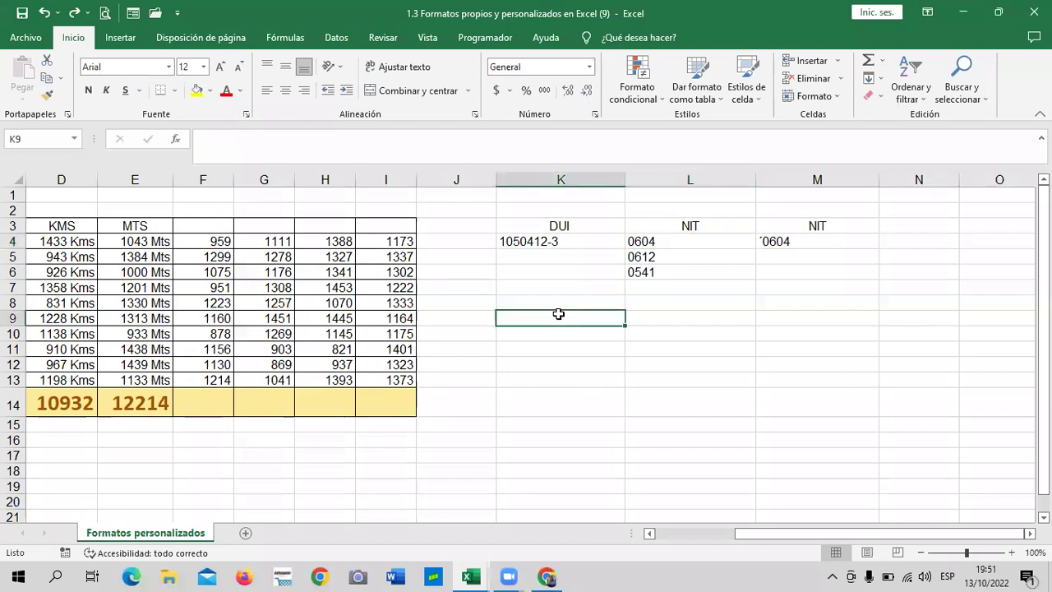
{"action": "left_click", "coordinate": [590, 67]}
{"action": "left_click", "coordinate": [852, 369]}
{"action": "mouse_move", "coordinate": [794, 534]}
{"action": "left_mouse_down"}
{"action": "mouse_move", "coordinate": [708, 552]}
{"action": "mouse_move", "coordinate": [682, 535]}
{"action": "left_mouse_up"}
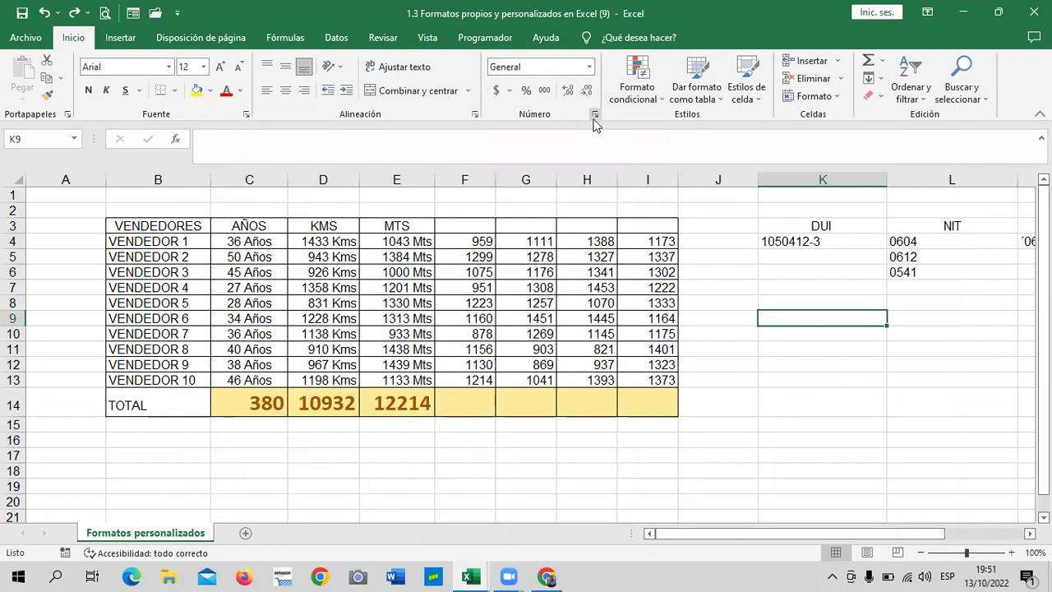
Step: Open Formato de celdas and browse Alineación (toggling wrap text), Número and Fuente
{"action": "left_click", "coordinate": [595, 115]}
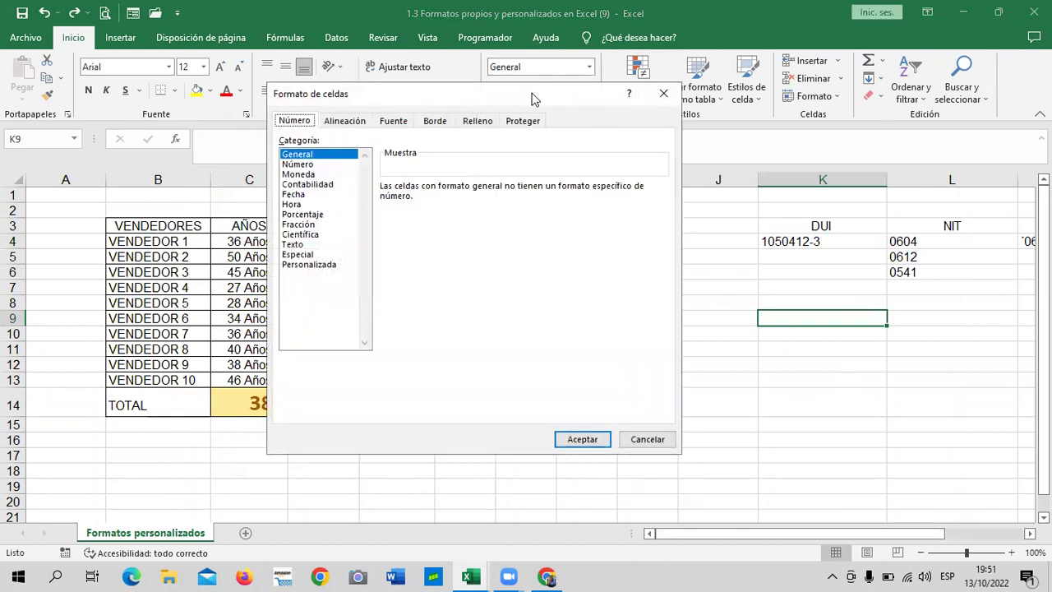
{"action": "left_click_drag", "start_coordinate": [531, 99], "coordinate": [651, 85]}
{"action": "left_click", "coordinate": [465, 108]}
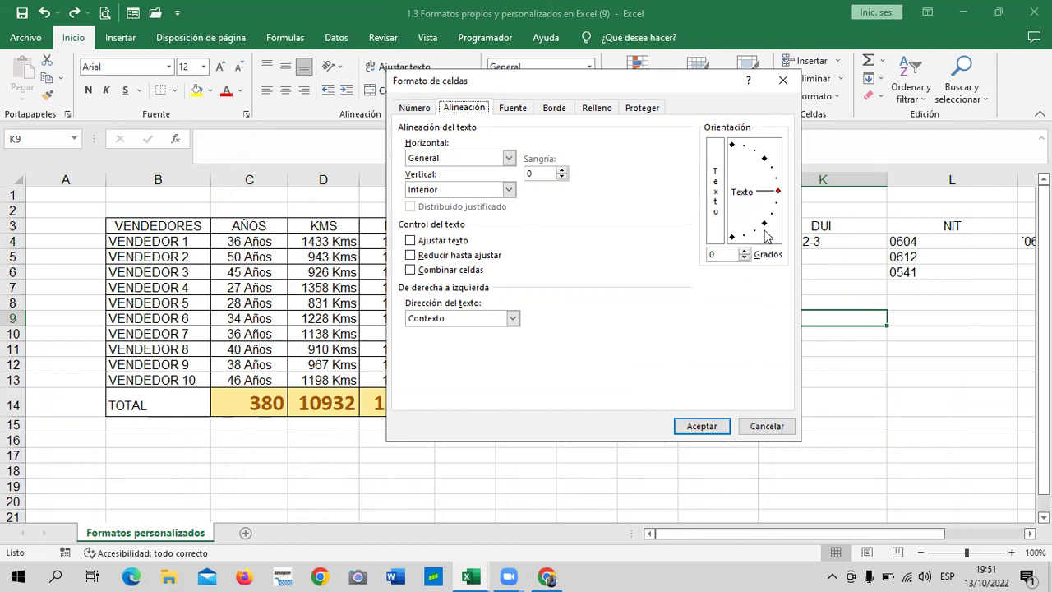
{"action": "left_click", "coordinate": [415, 242]}
{"action": "left_click", "coordinate": [413, 242]}
{"action": "left_click", "coordinate": [415, 108]}
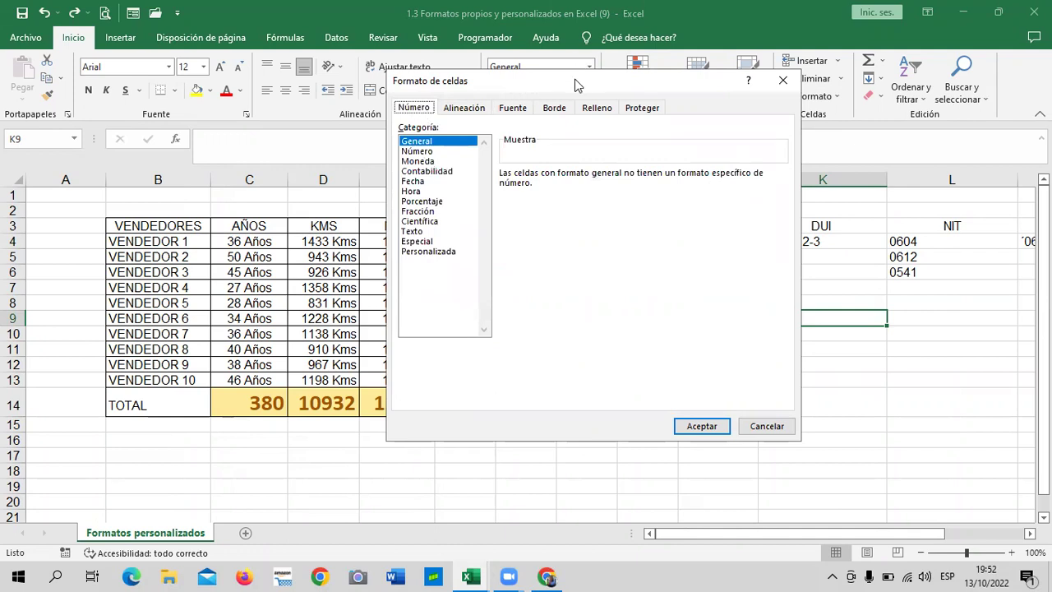
{"action": "left_click_drag", "start_coordinate": [575, 85], "coordinate": [579, 113]}
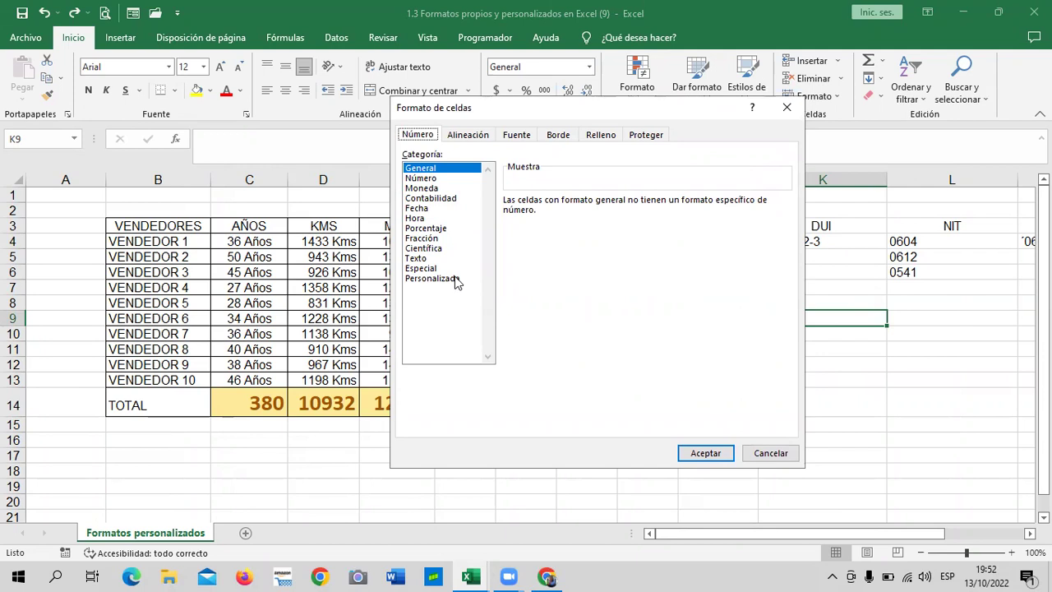
{"action": "left_click", "coordinate": [516, 136]}
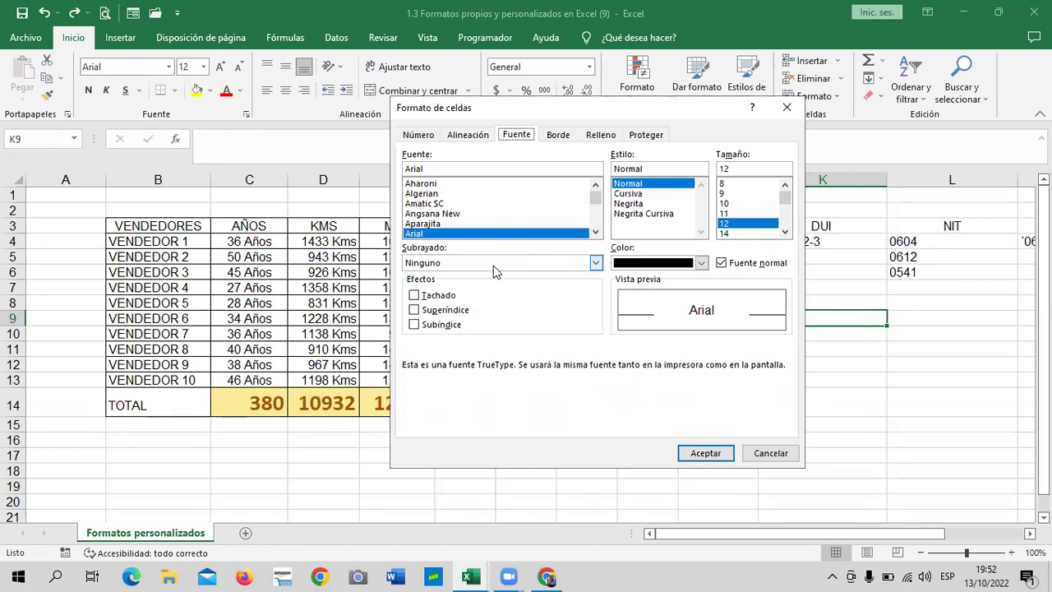
Step: Choose the double-line border style and apply it to the left, top, bottom and right edges
{"action": "left_click", "coordinate": [565, 138]}
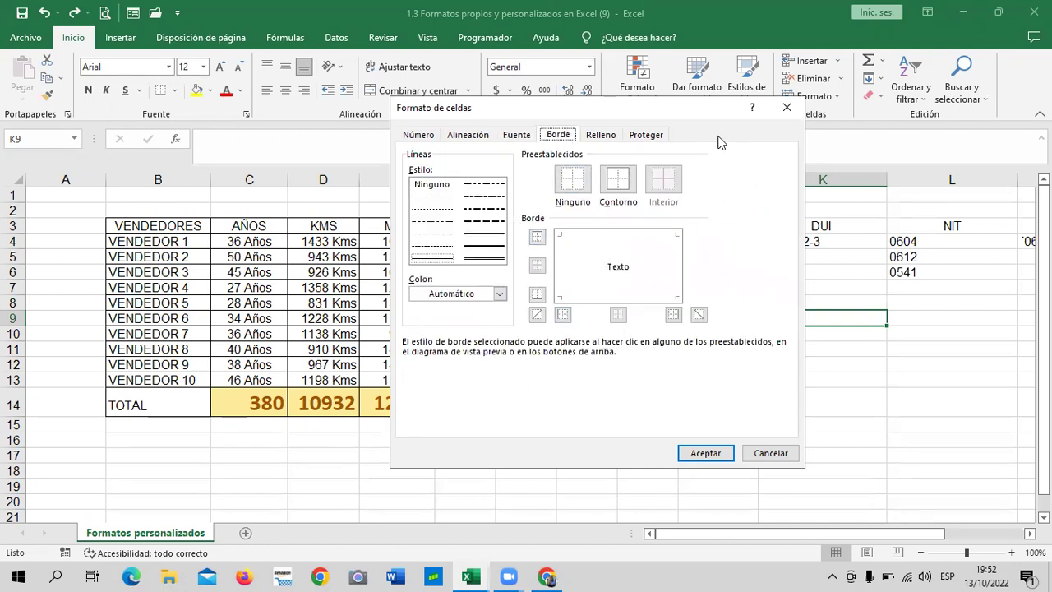
{"action": "left_click", "coordinate": [483, 262]}
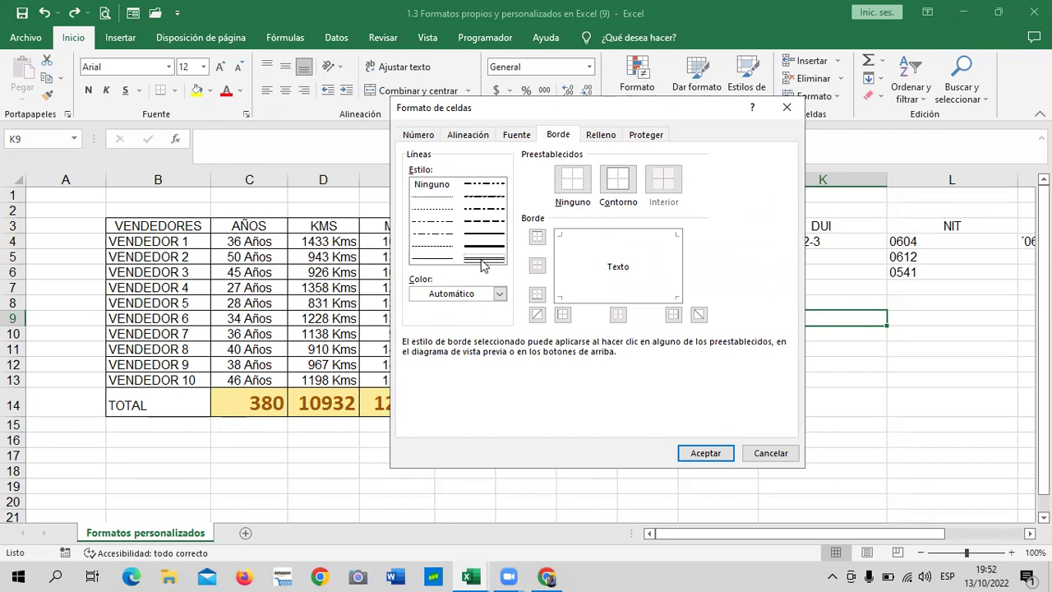
{"action": "left_click", "coordinate": [626, 276]}
{"action": "left_click", "coordinate": [563, 309]}
{"action": "left_click", "coordinate": [666, 240]}
{"action": "left_click", "coordinate": [676, 299]}
{"action": "left_click", "coordinate": [638, 279]}
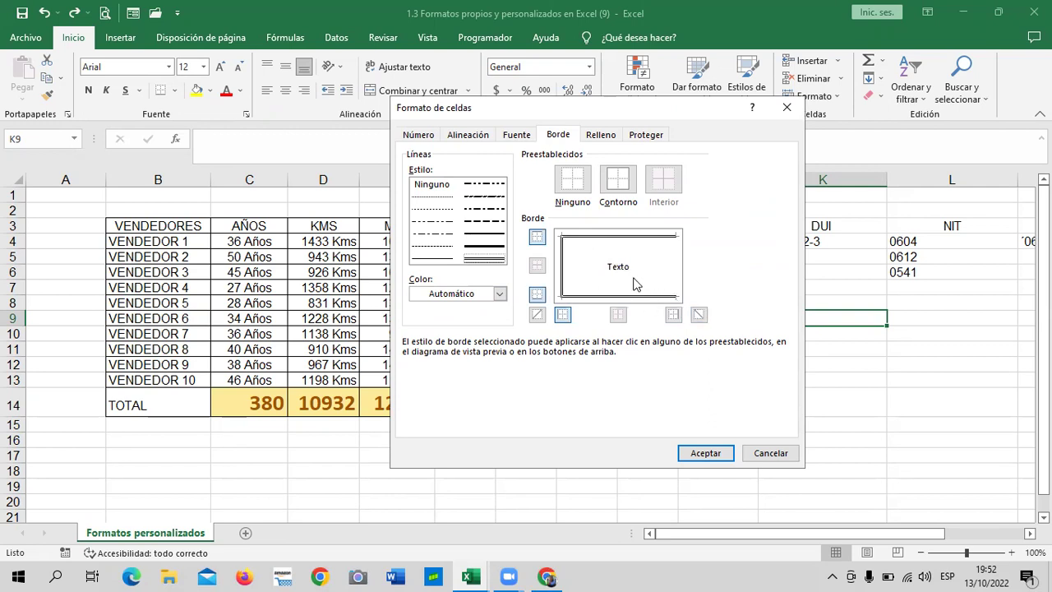
{"action": "left_click", "coordinate": [672, 279]}
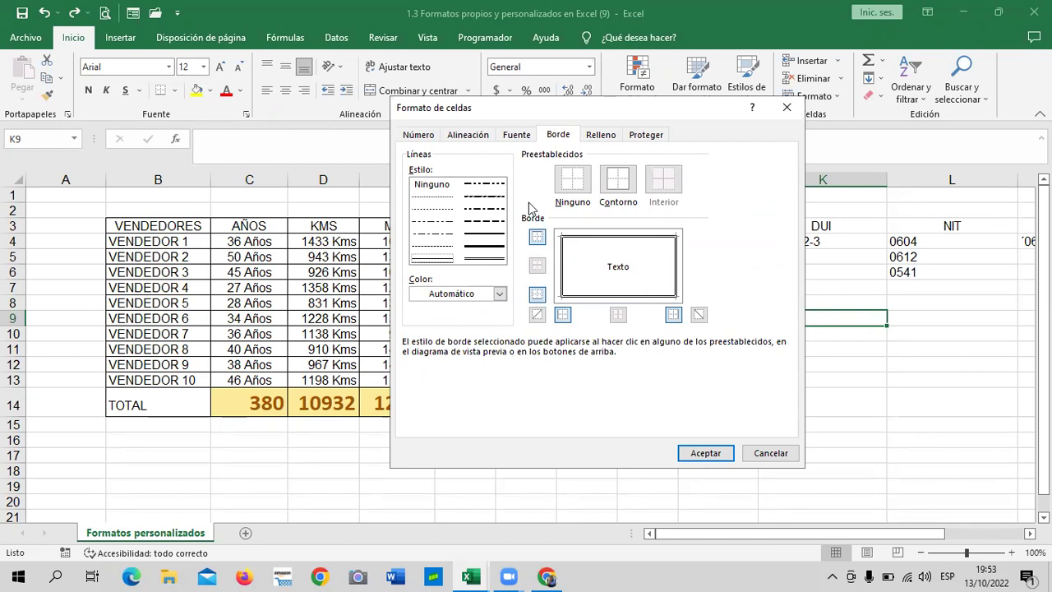
Step: Set the border colour to red and redraw all four edges as red double lines
{"action": "left_click", "coordinate": [499, 293]}
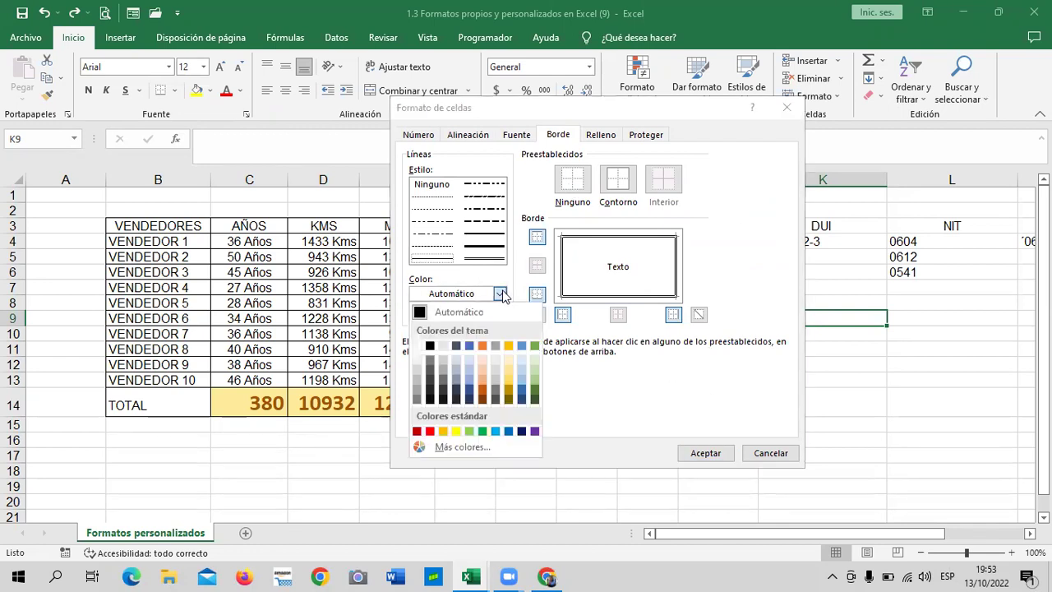
{"action": "left_click", "coordinate": [429, 430]}
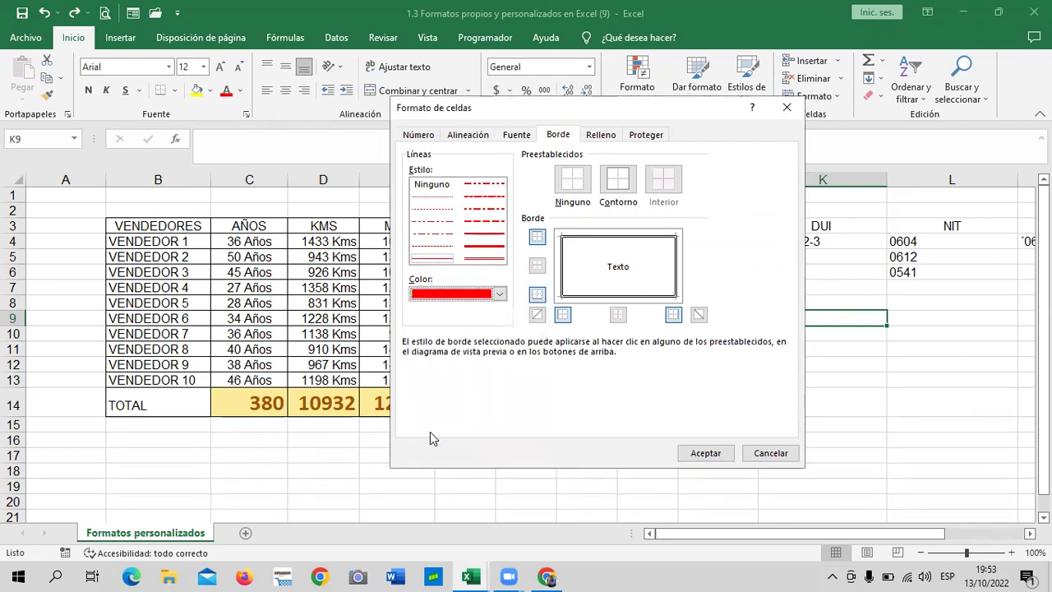
{"action": "left_click", "coordinate": [567, 275]}
{"action": "left_click", "coordinate": [660, 247]}
{"action": "left_click", "coordinate": [491, 258]}
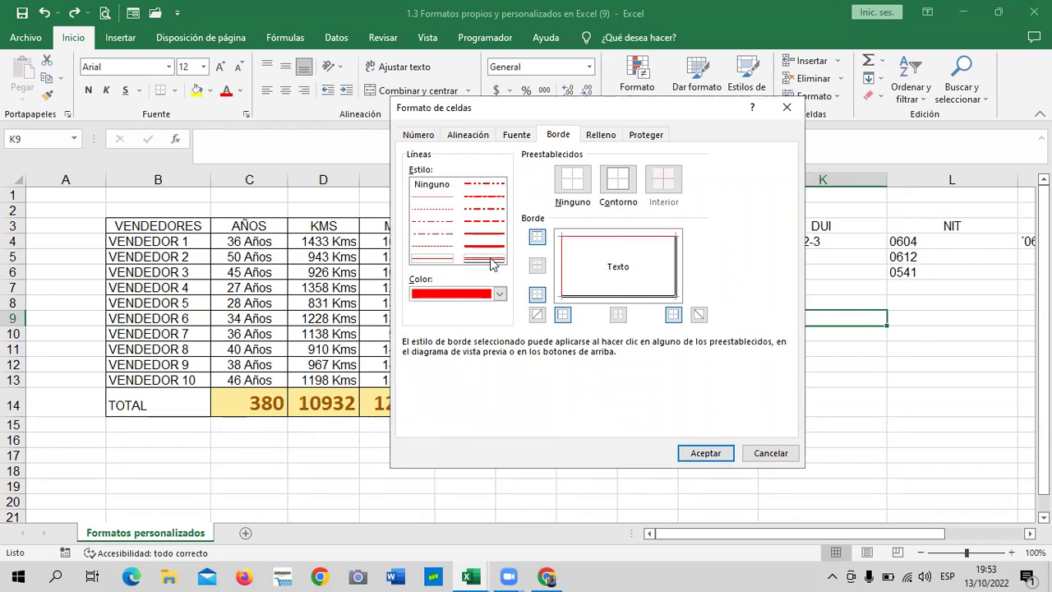
{"action": "left_click", "coordinate": [676, 275]}
{"action": "left_click", "coordinate": [649, 297]}
{"action": "left_click", "coordinate": [566, 276]}
{"action": "left_click", "coordinate": [600, 242]}
{"action": "left_click", "coordinate": [705, 452]}
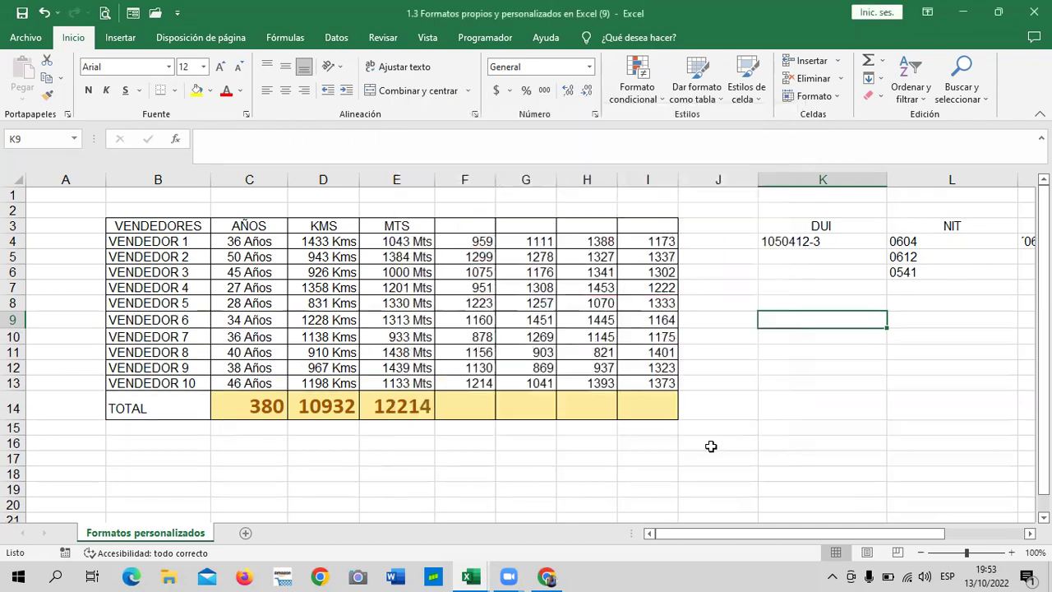
{"action": "left_click", "coordinate": [781, 411]}
{"action": "left_click", "coordinate": [803, 421]}
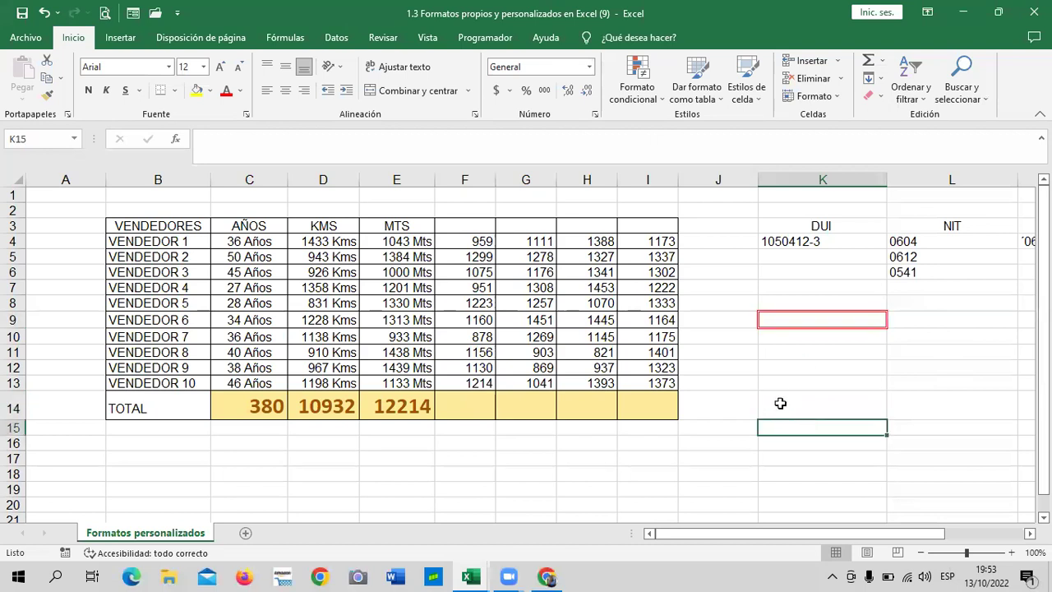
{"action": "left_click", "coordinate": [816, 340]}
{"action": "left_click", "coordinate": [810, 318]}
{"action": "left_click", "coordinate": [801, 378]}
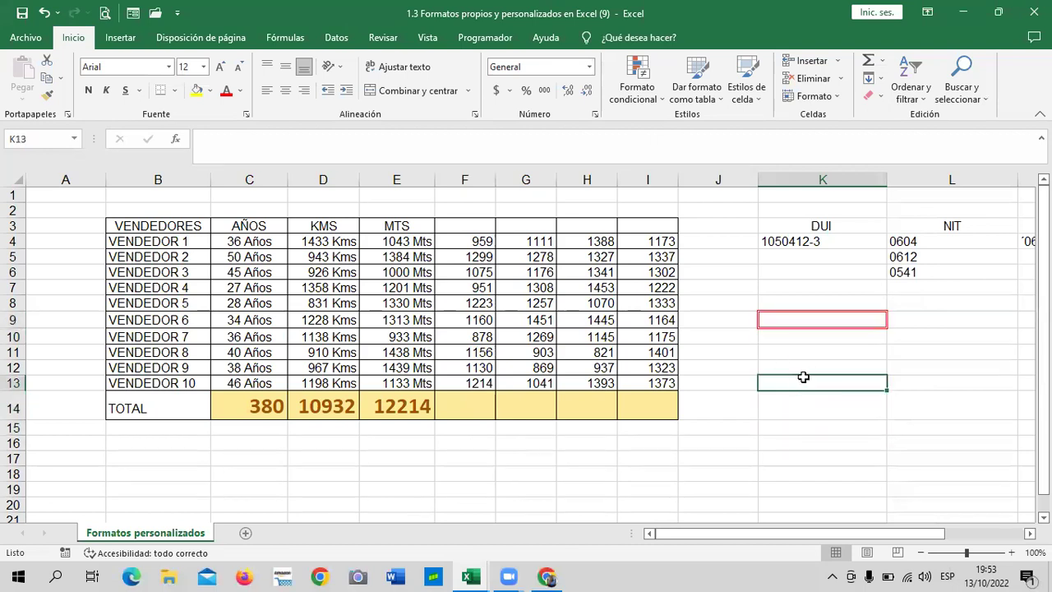
{"action": "left_click", "coordinate": [175, 91]}
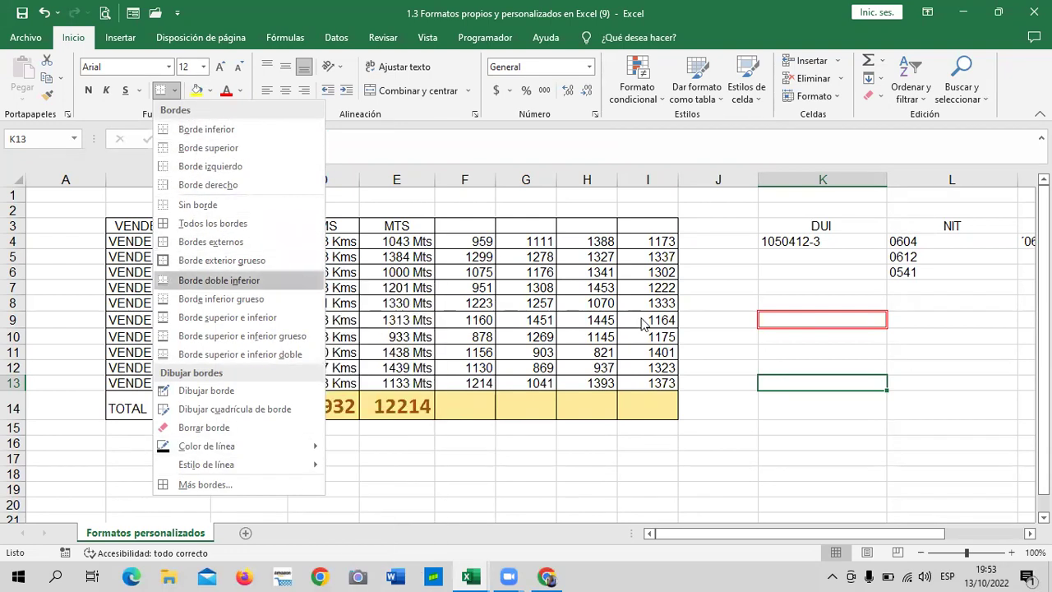
{"action": "left_click", "coordinate": [823, 312]}
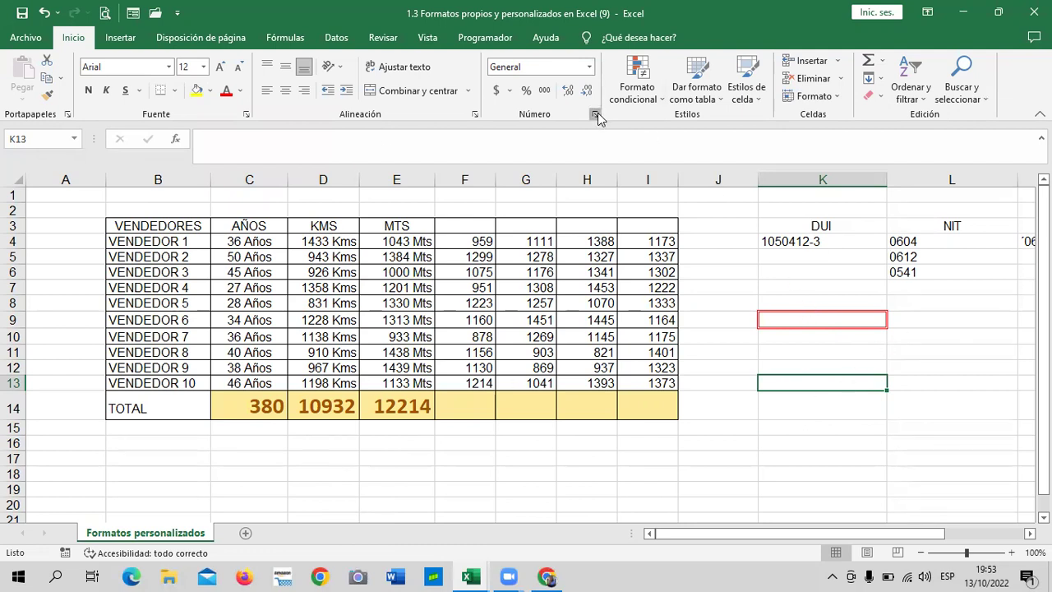
Step: Open Format Cells with Ctrl+1 and set a Desde el centro gradient fill
{"action": "key", "text": "ctrl+1"}
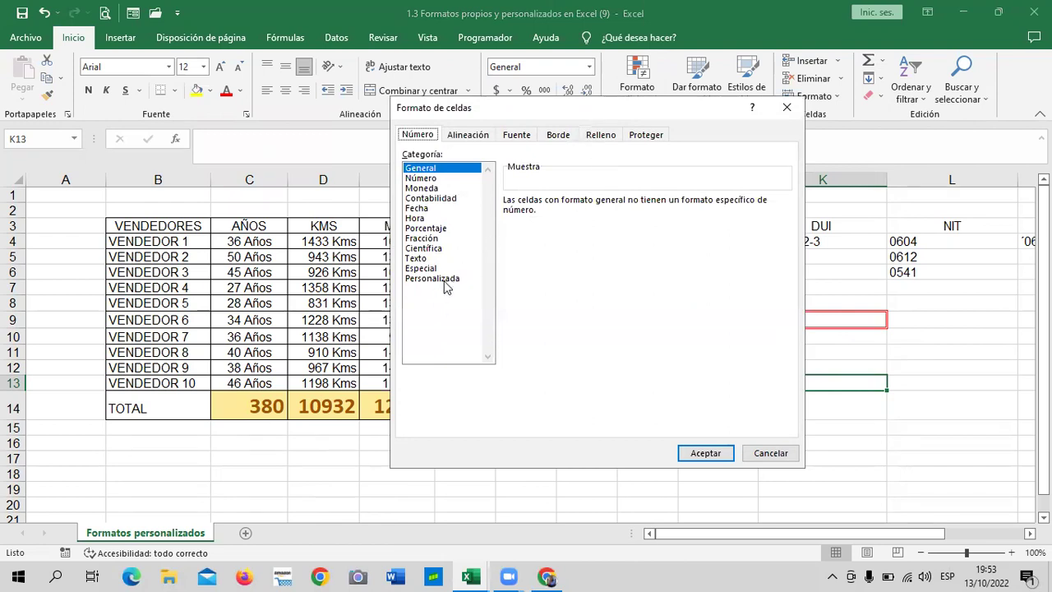
{"action": "left_click", "coordinate": [562, 137]}
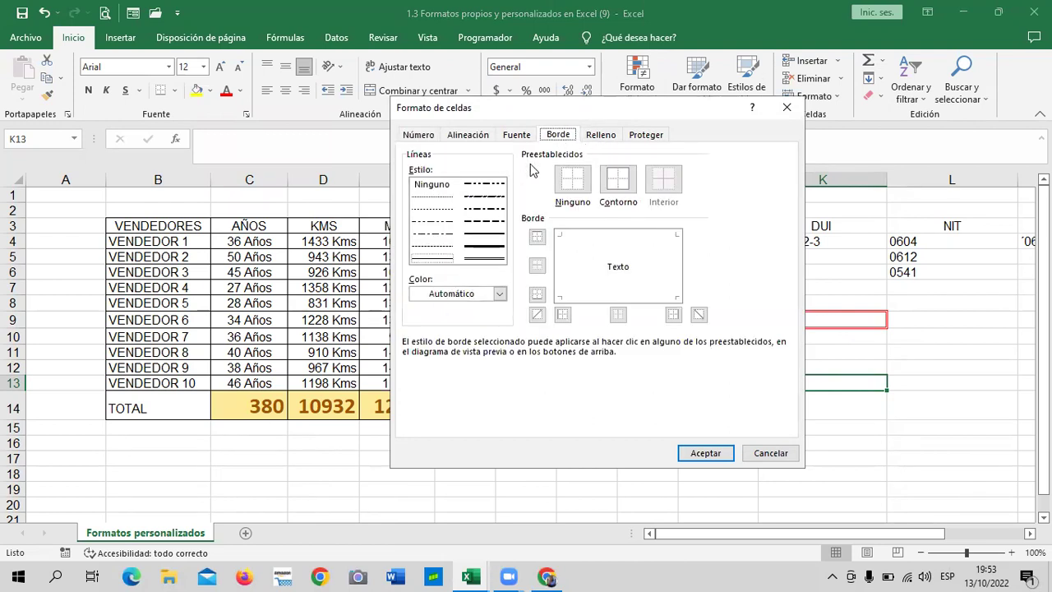
{"action": "left_click", "coordinate": [609, 136]}
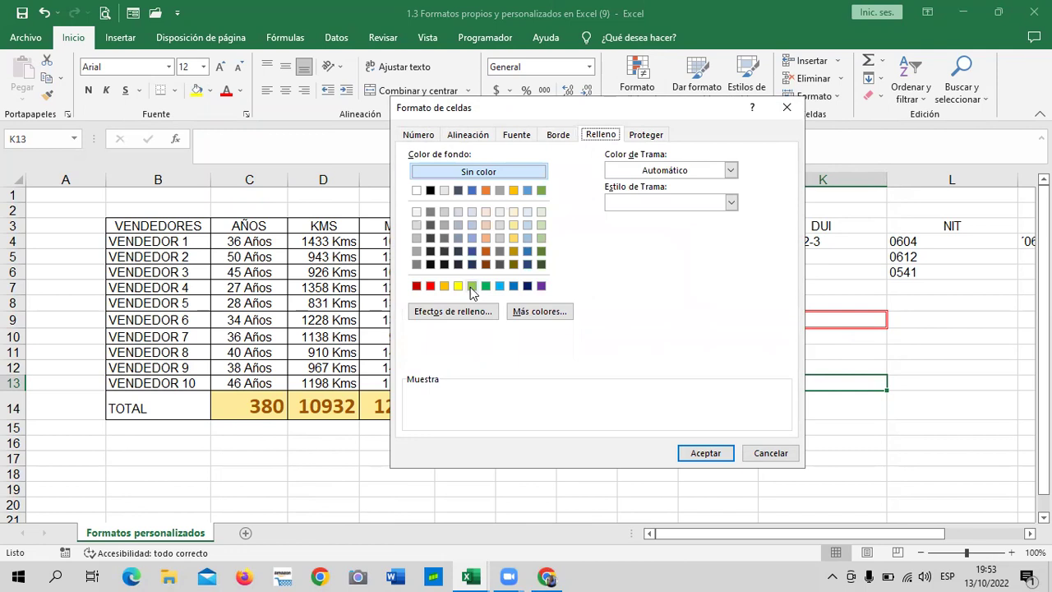
{"action": "left_click", "coordinate": [447, 319]}
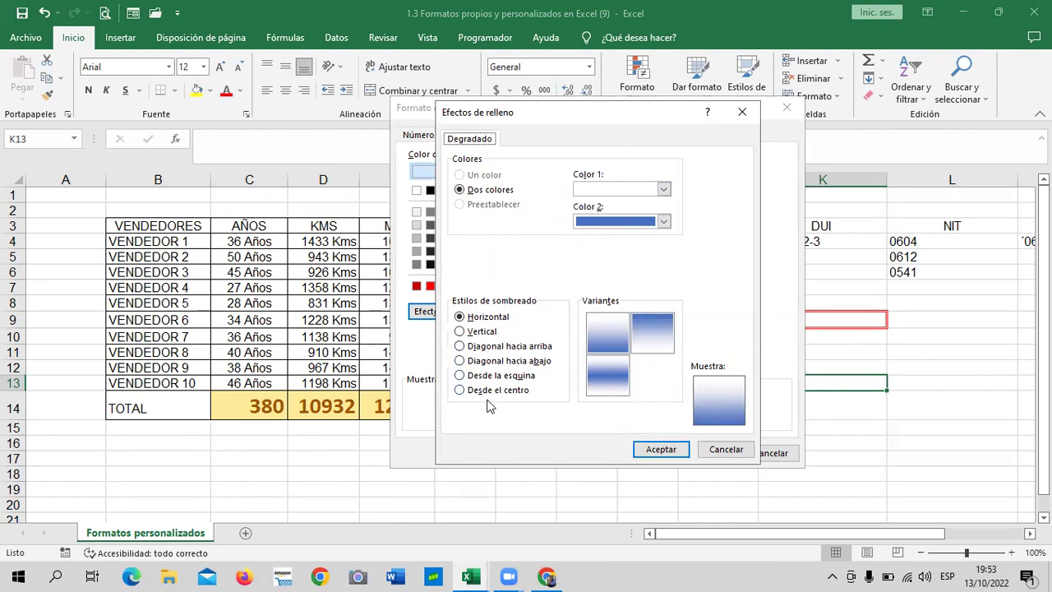
{"action": "left_click", "coordinate": [460, 389]}
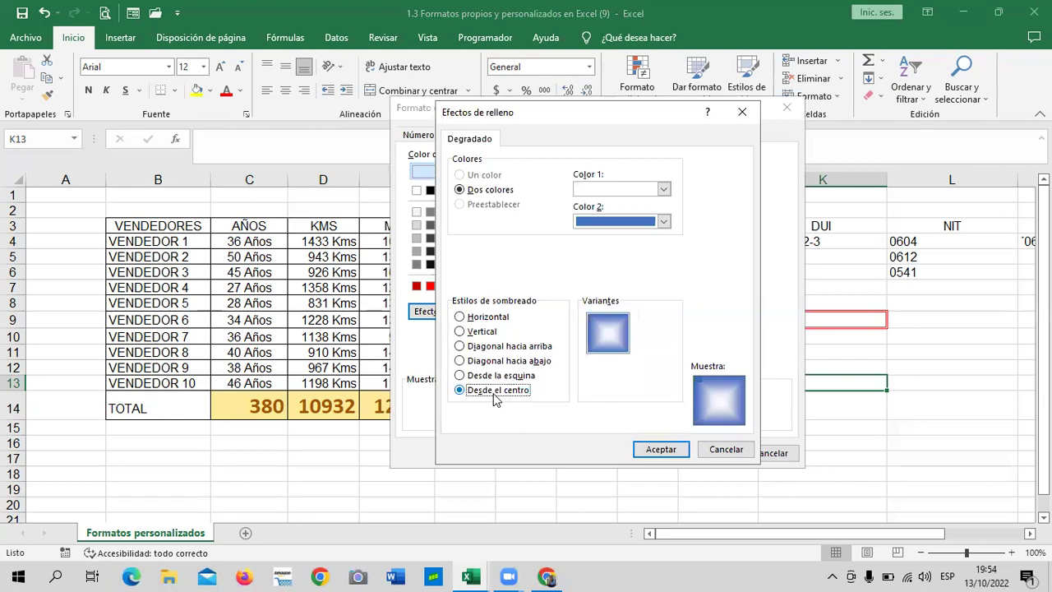
Step: Make gradient Color 1 green and apply the fill to K13
{"action": "left_click", "coordinate": [663, 189]}
{"action": "left_click", "coordinate": [663, 189]}
{"action": "left_click", "coordinate": [663, 221]}
{"action": "left_click", "coordinate": [663, 221]}
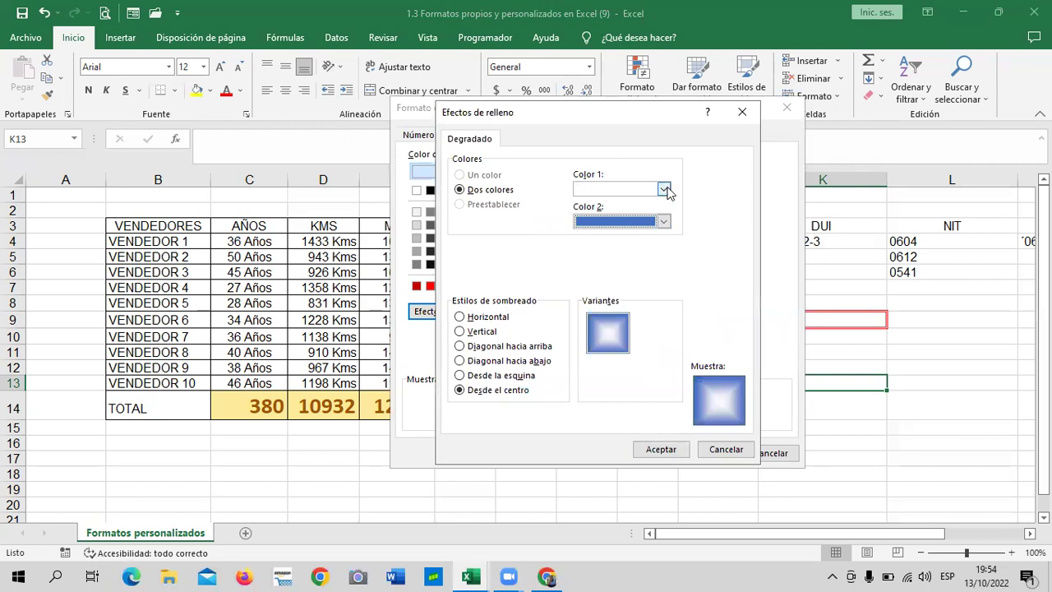
{"action": "left_click", "coordinate": [663, 189]}
{"action": "left_click", "coordinate": [697, 223]}
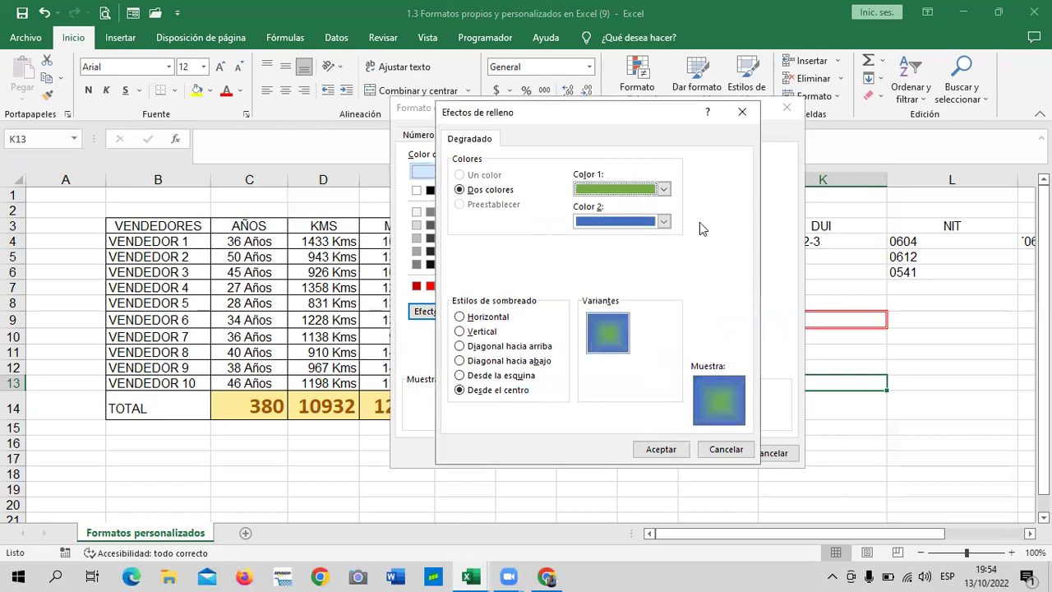
{"action": "left_click", "coordinate": [662, 448]}
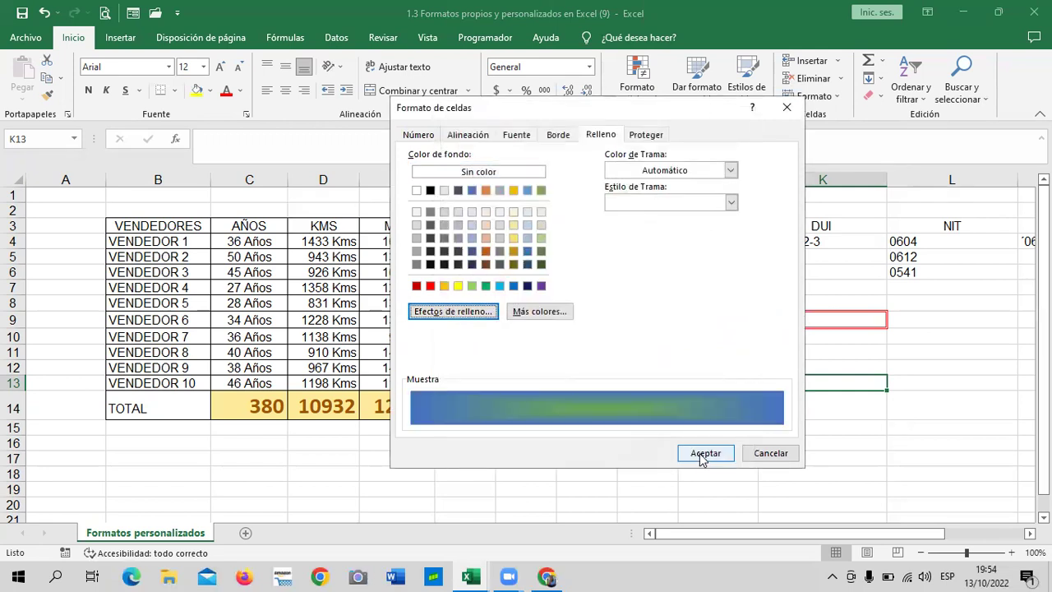
{"action": "left_click", "coordinate": [703, 454]}
{"action": "left_click", "coordinate": [822, 413]}
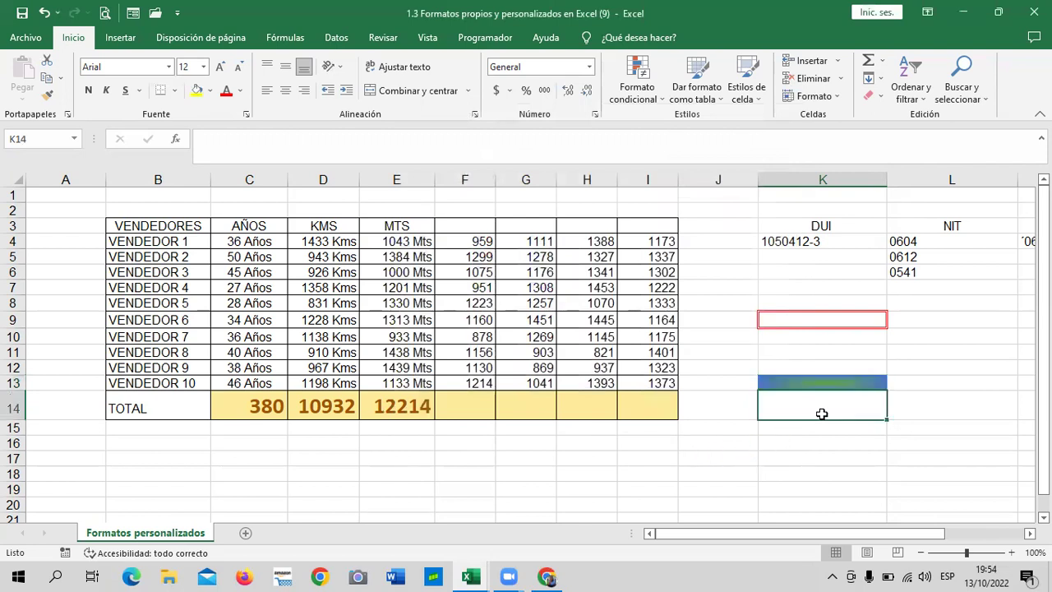
Step: Select A1:M17 and apply the Bueno cell style
{"action": "left_click", "coordinate": [834, 382]}
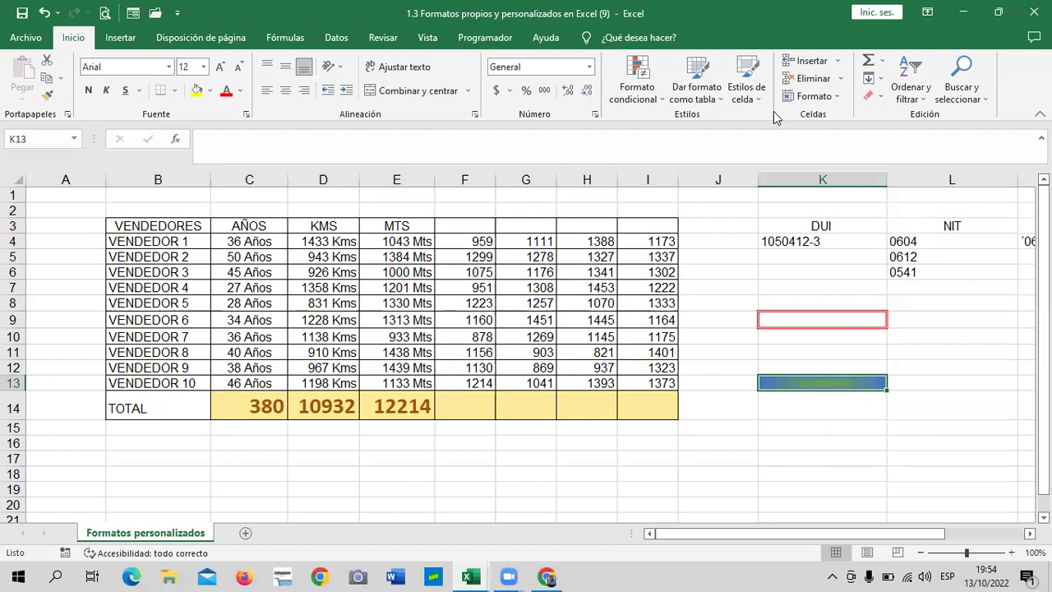
{"action": "left_click", "coordinate": [749, 95]}
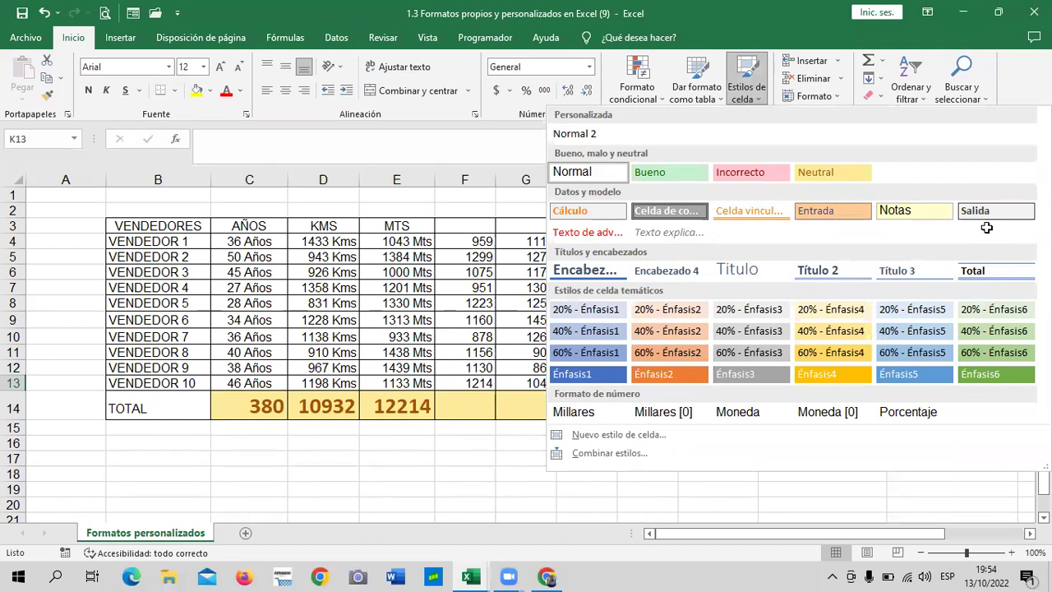
{"action": "left_click", "coordinate": [96, 204]}
{"action": "left_click_drag", "start_coordinate": [700, 376], "coordinate": [936, 447]}
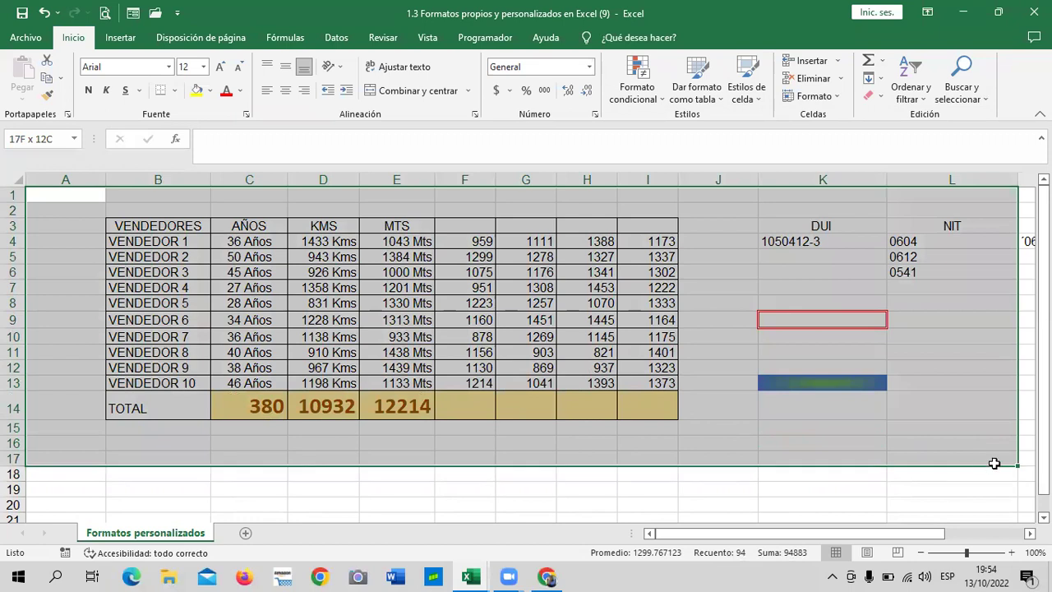
{"action": "left_click_drag", "start_coordinate": [936, 447], "coordinate": [778, 465]}
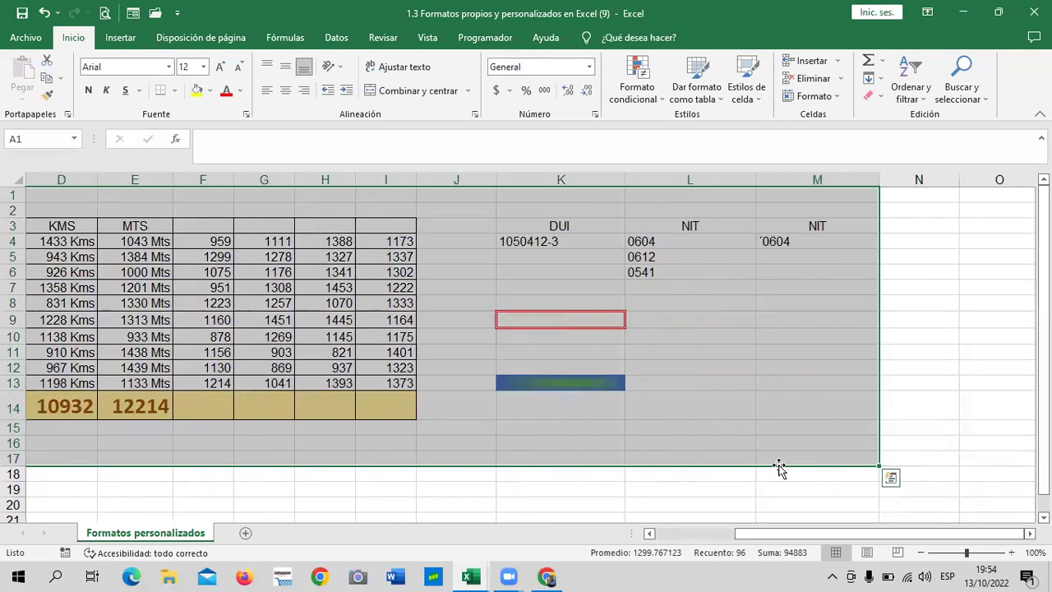
{"action": "left_click", "coordinate": [756, 97]}
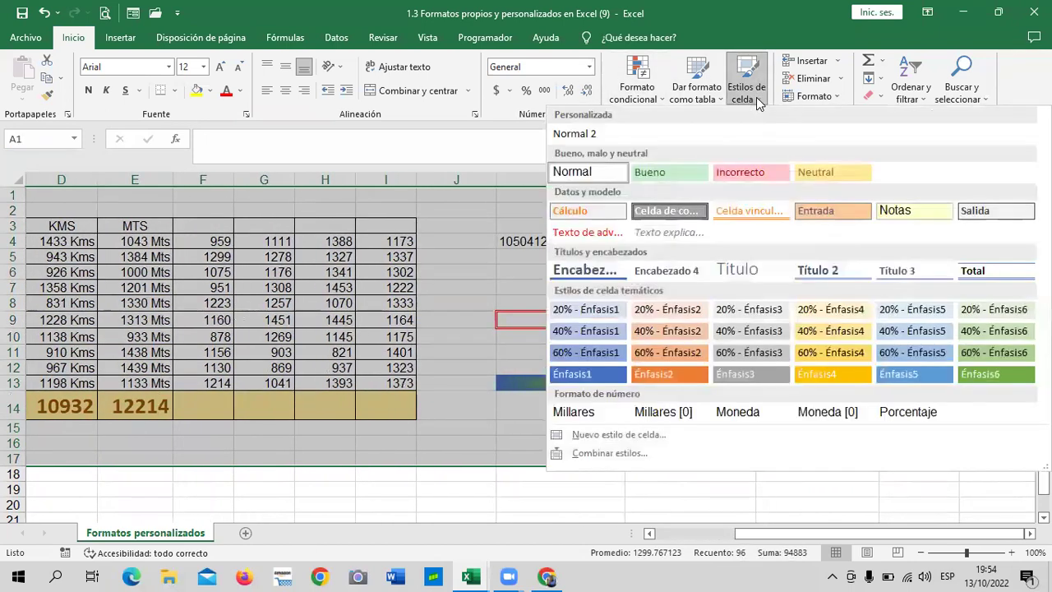
{"action": "left_click", "coordinate": [672, 179]}
{"action": "left_click", "coordinate": [725, 393]}
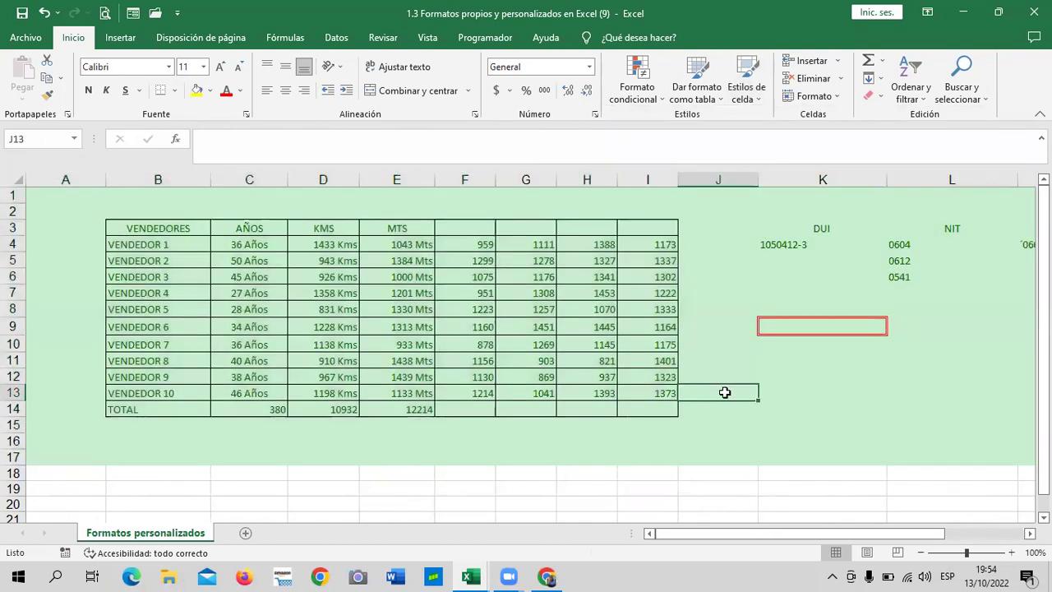
Step: Check restyled cells, including the ID column, L13 and the D14 total formula
{"action": "left_click", "coordinate": [721, 457]}
{"action": "left_click", "coordinate": [805, 390]}
{"action": "left_click", "coordinate": [709, 258]}
{"action": "left_click", "coordinate": [720, 230]}
{"action": "left_click", "coordinate": [840, 225]}
{"action": "left_click", "coordinate": [943, 310]}
{"action": "left_click", "coordinate": [921, 396]}
{"action": "left_click", "coordinate": [520, 442]}
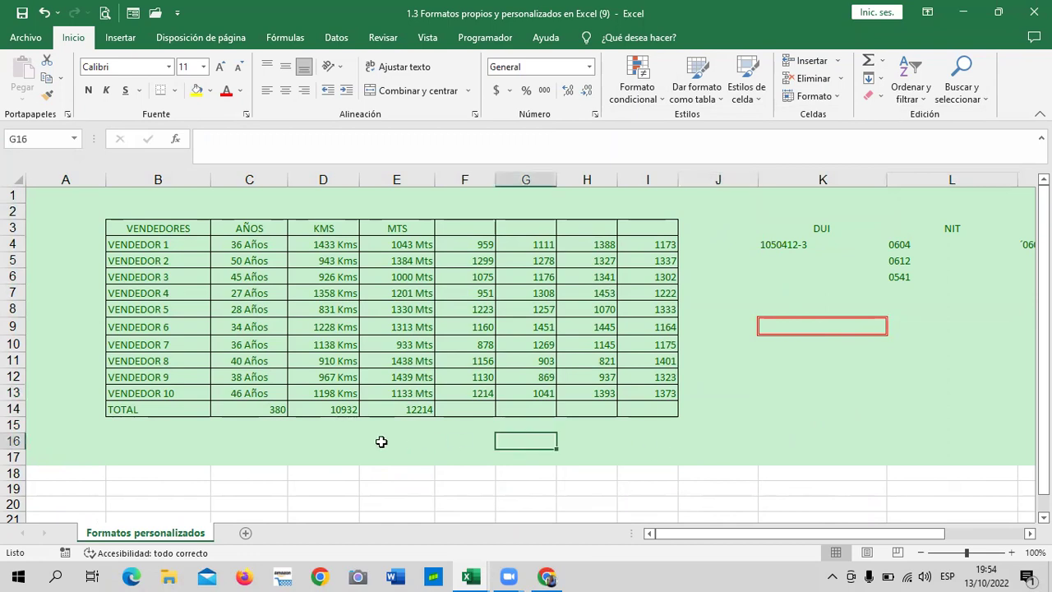
{"action": "left_click", "coordinate": [345, 440]}
{"action": "left_click", "coordinate": [304, 410]}
{"action": "left_click", "coordinate": [177, 437]}
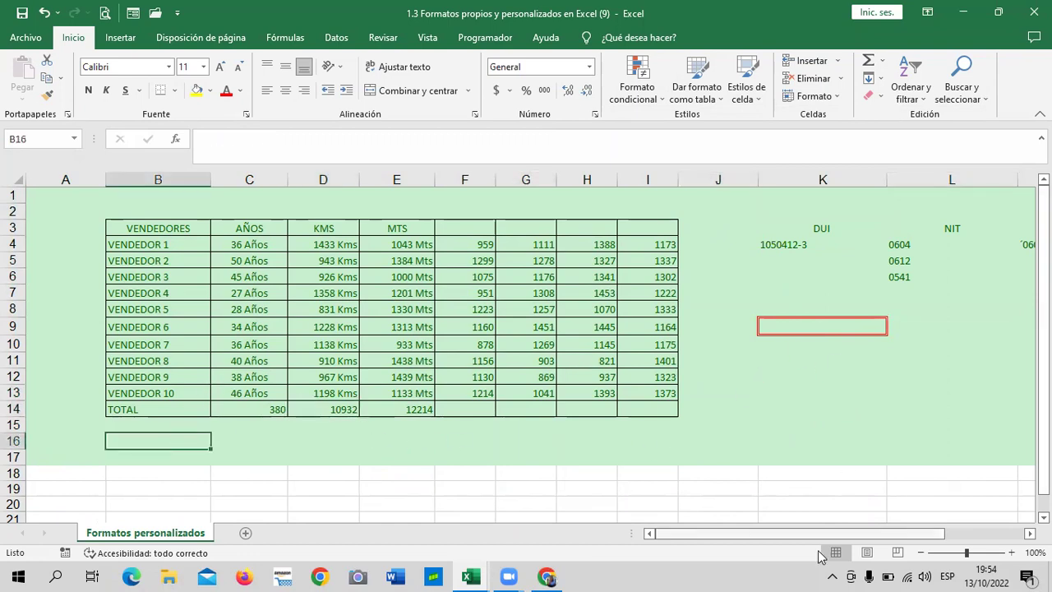
Step: Scroll the sheet and open the Format Cells fill settings
{"action": "left_click_drag", "start_coordinate": [817, 534], "coordinate": [876, 532]}
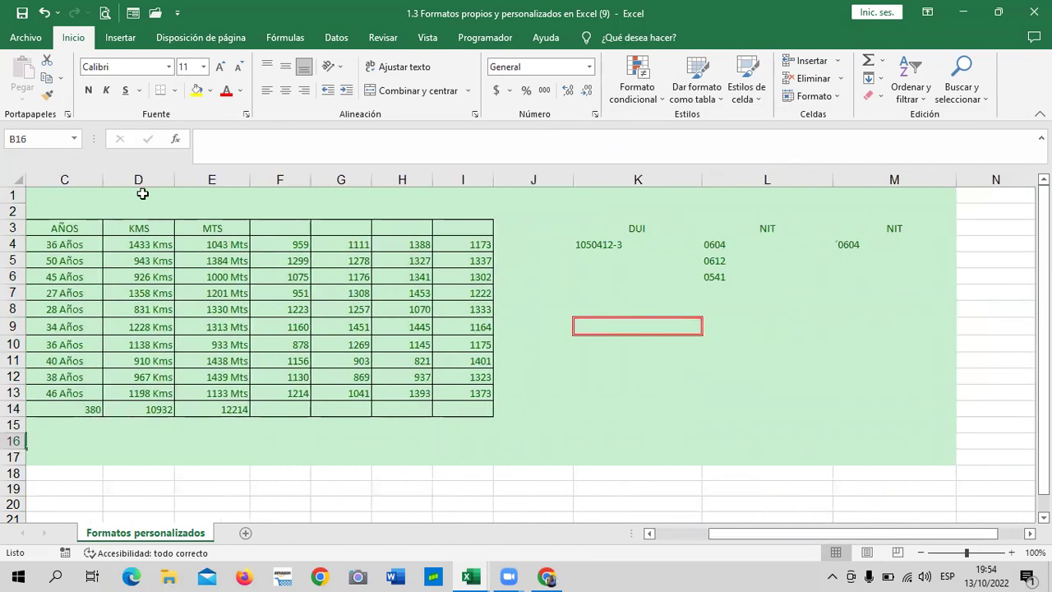
{"action": "left_click", "coordinate": [594, 115]}
{"action": "left_click", "coordinate": [601, 135]}
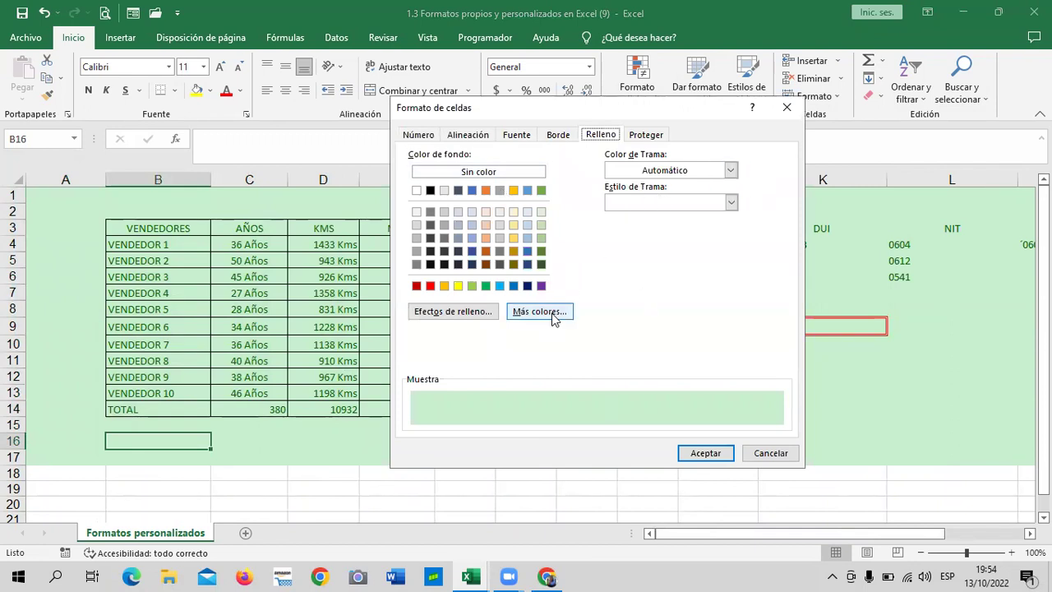
{"action": "left_click", "coordinate": [556, 316]}
{"action": "left_click", "coordinate": [705, 155]}
{"action": "left_click", "coordinate": [638, 135]}
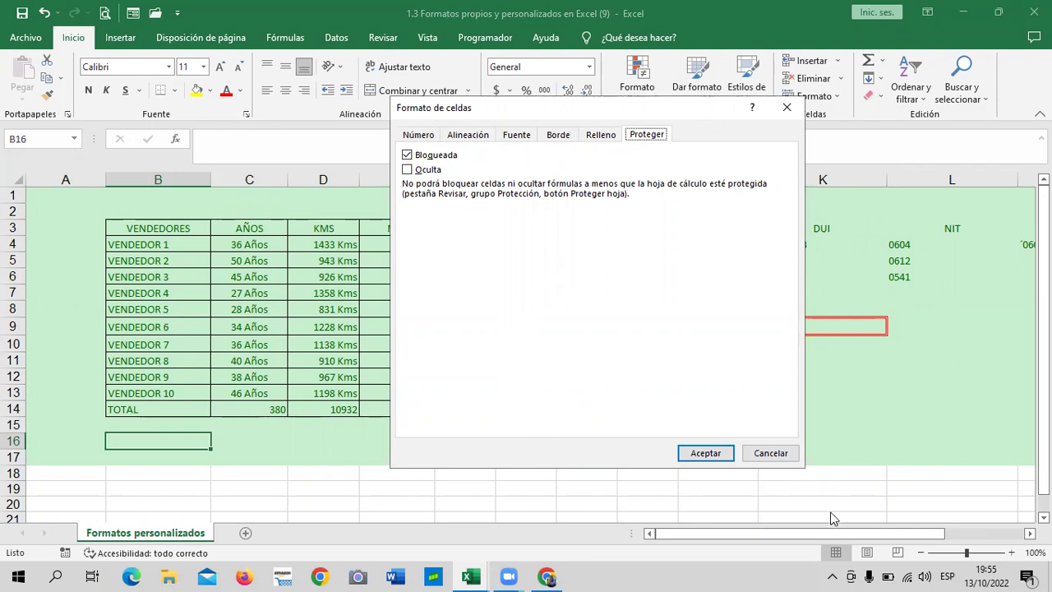
{"action": "left_click", "coordinate": [770, 453]}
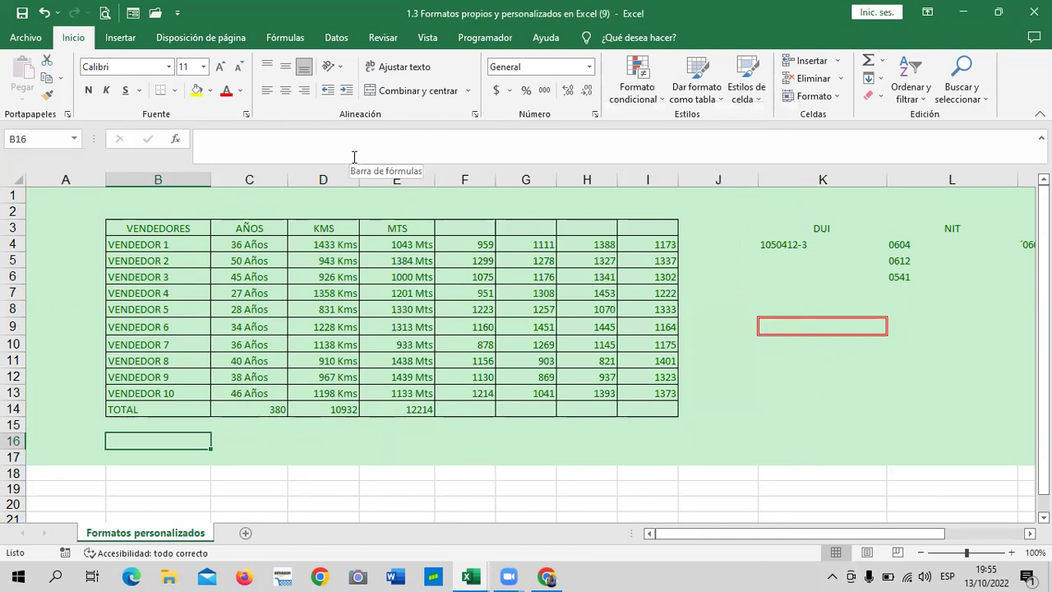
{"action": "left_click", "coordinate": [725, 420]}
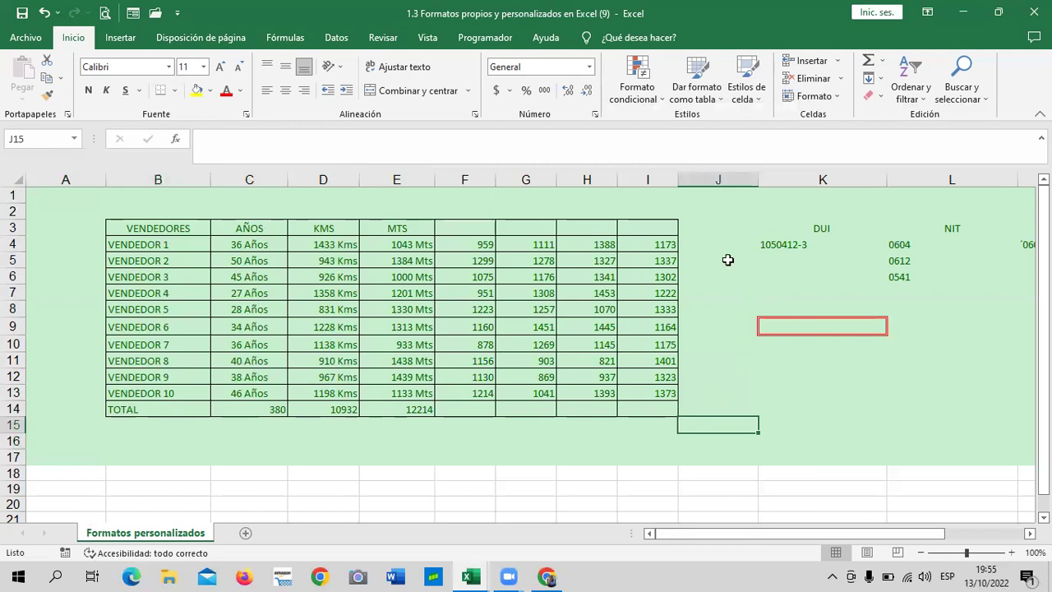
{"action": "left_click", "coordinate": [586, 92]}
{"action": "left_click", "coordinate": [739, 345]}
{"action": "left_click_drag", "start_coordinate": [51, 196], "coordinate": [775, 458]}
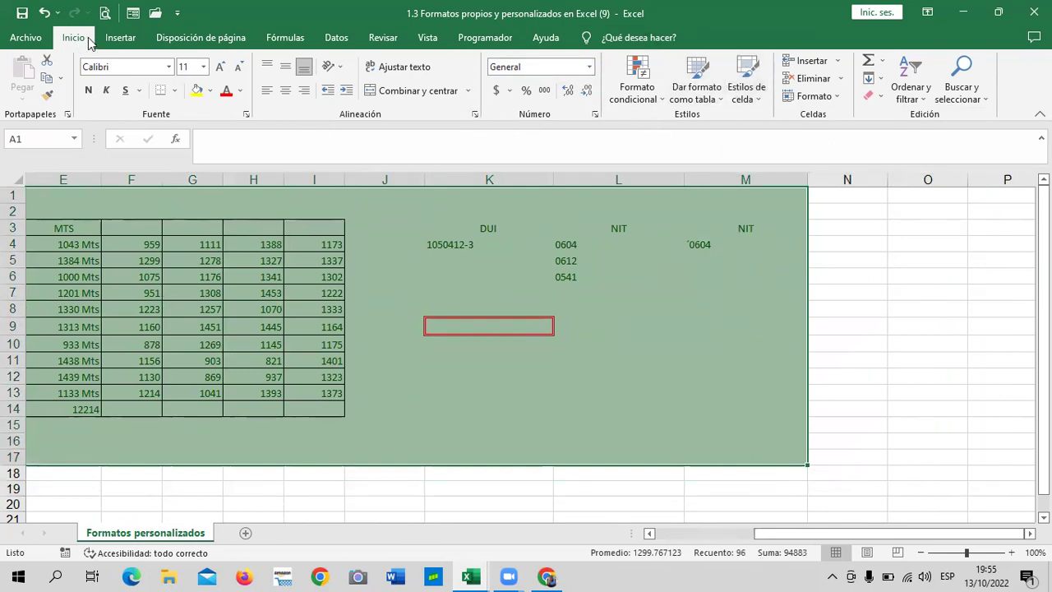
Step: Apply the Normal cell style to A1:M17, then select A1:M16
{"action": "left_click", "coordinate": [762, 101]}
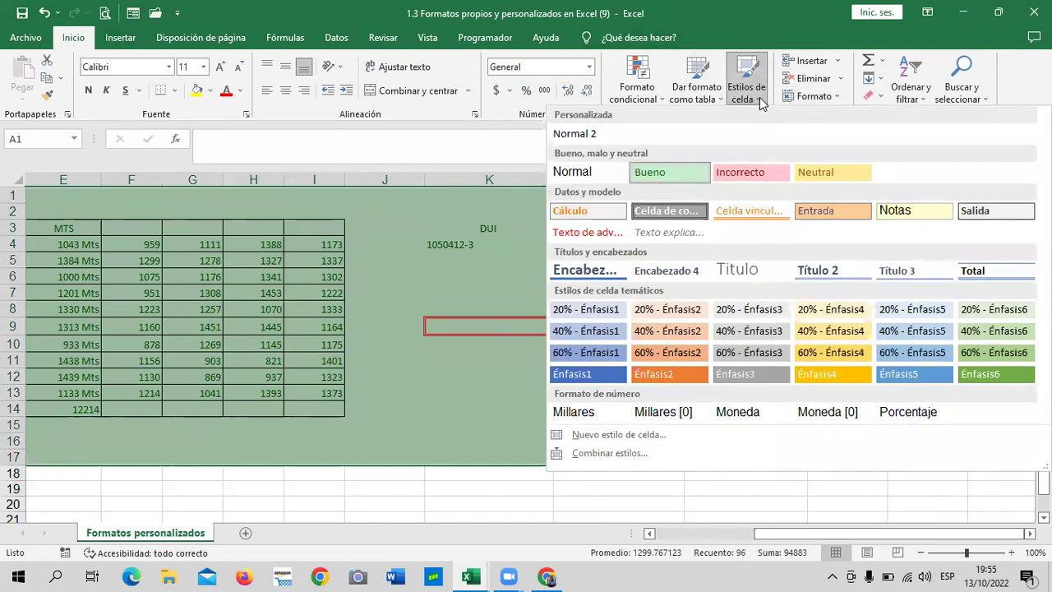
{"action": "left_click", "coordinate": [573, 172]}
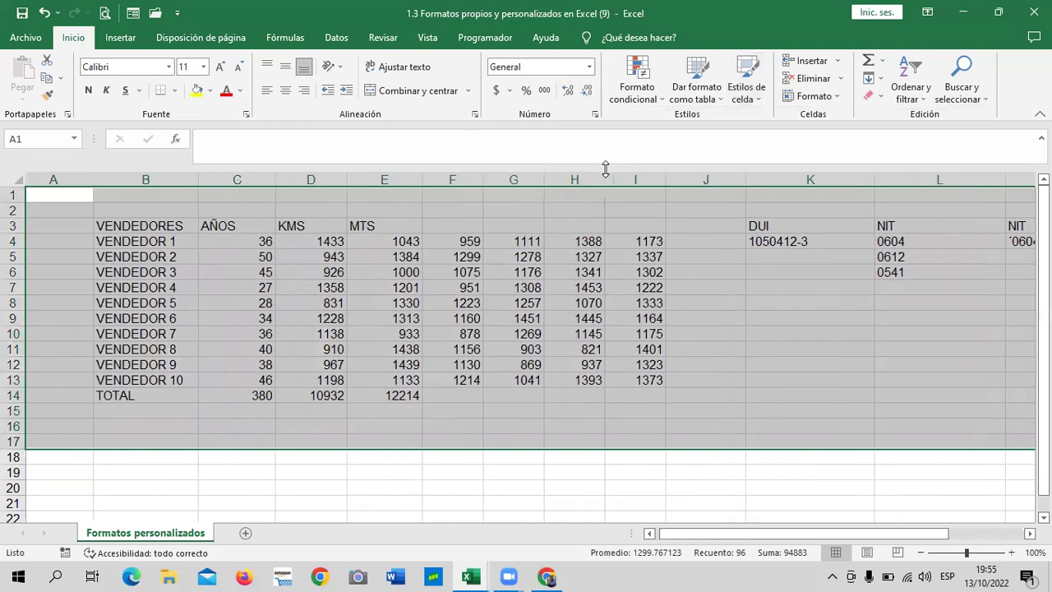
{"action": "left_click", "coordinate": [784, 467]}
{"action": "mouse_move", "coordinate": [734, 534]}
{"action": "left_mouse_down"}
{"action": "mouse_move", "coordinate": [842, 528]}
{"action": "mouse_move", "coordinate": [676, 532]}
{"action": "left_mouse_up"}
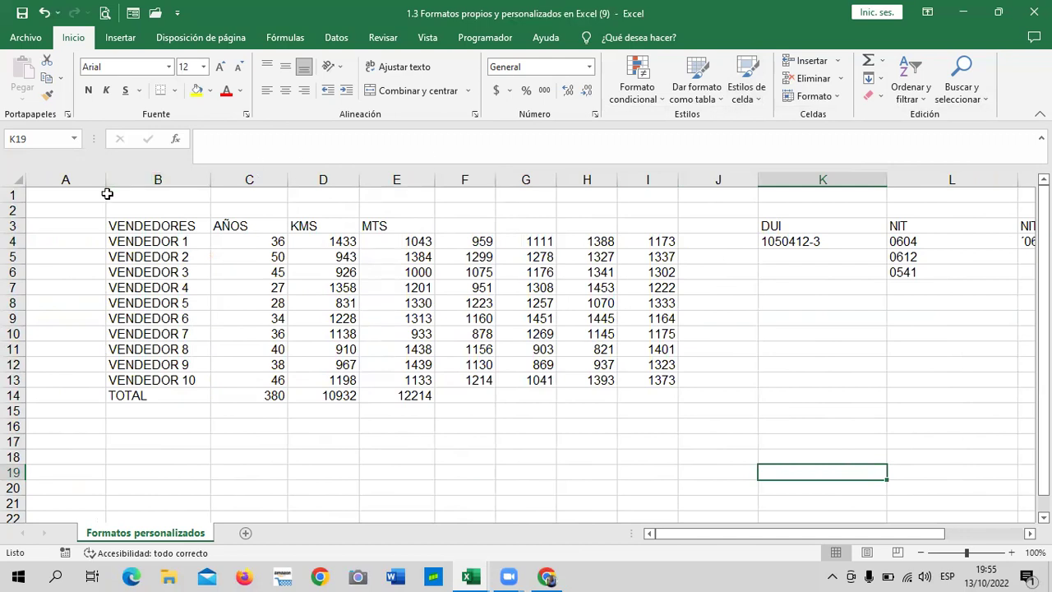
{"action": "left_click_drag", "start_coordinate": [97, 194], "coordinate": [696, 440]}
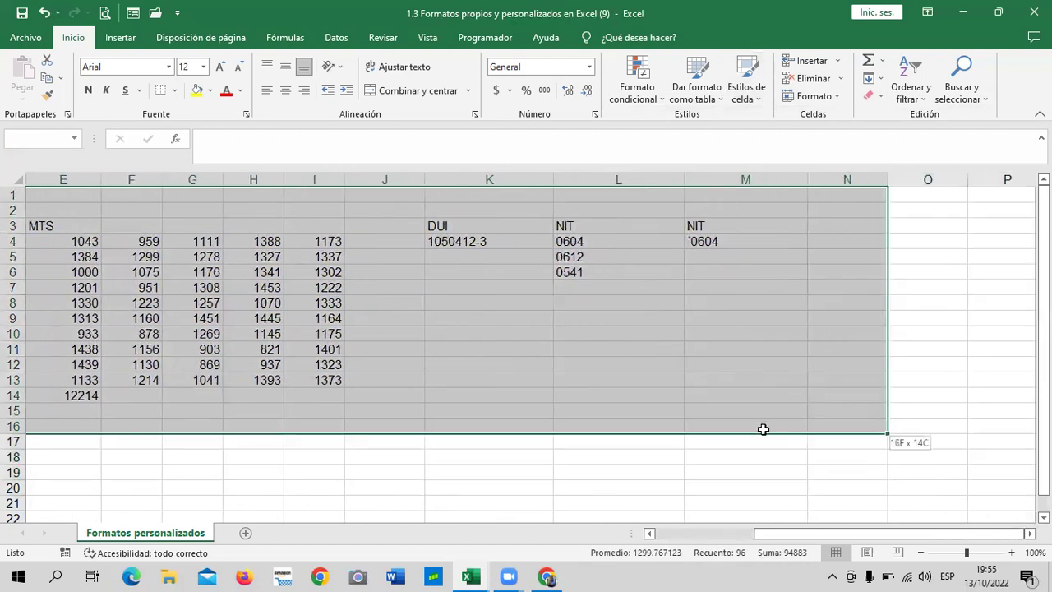
{"action": "left_click_drag", "start_coordinate": [696, 440], "coordinate": [731, 425]}
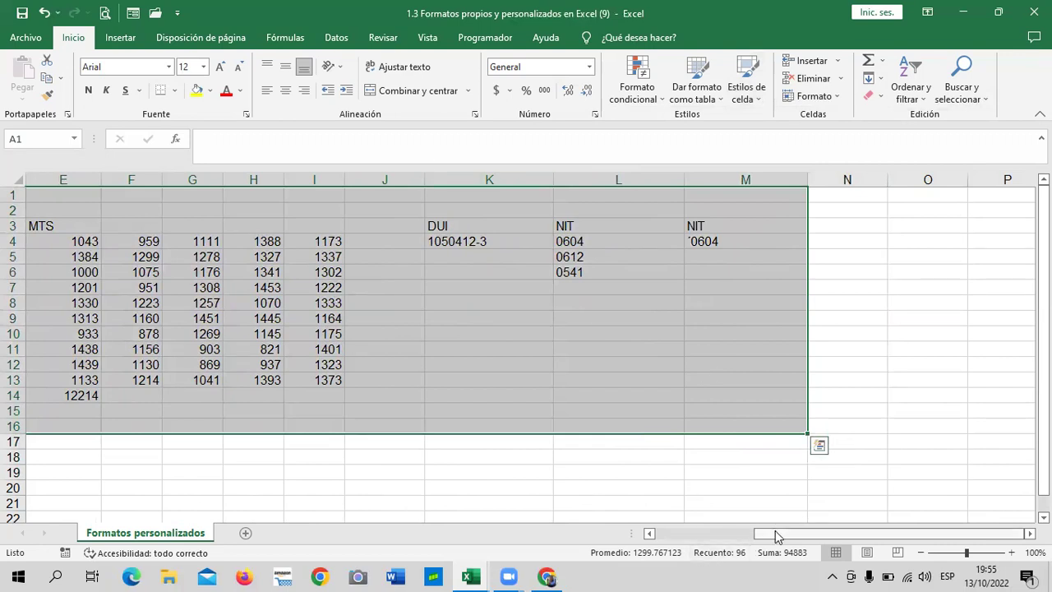
{"action": "left_click_drag", "start_coordinate": [777, 535], "coordinate": [731, 536]}
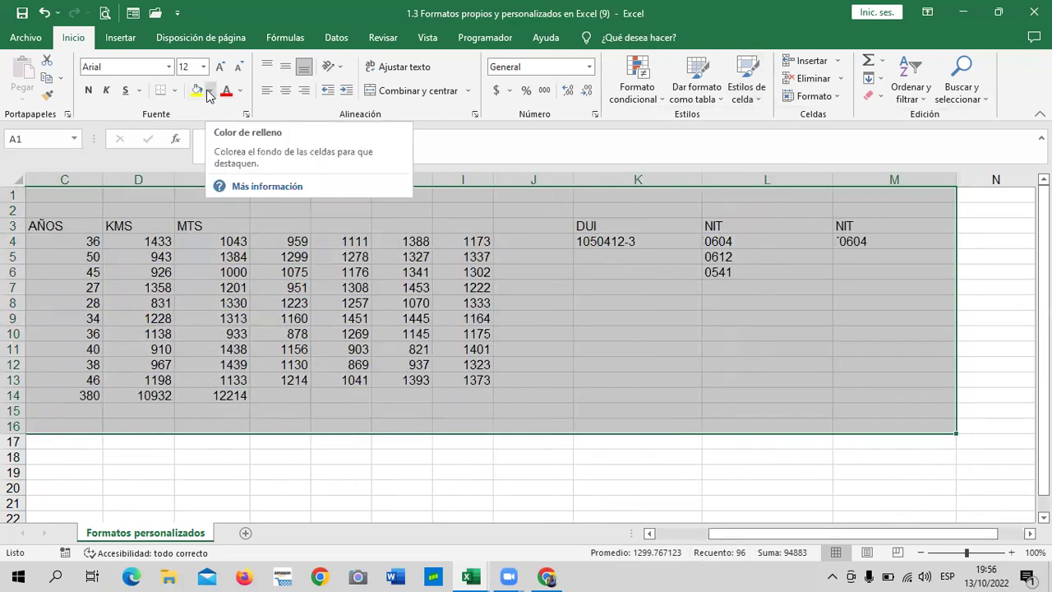
Step: Apply the light blue 40% - Énfasis5 cell style to A1:M16
{"action": "left_click", "coordinate": [760, 102]}
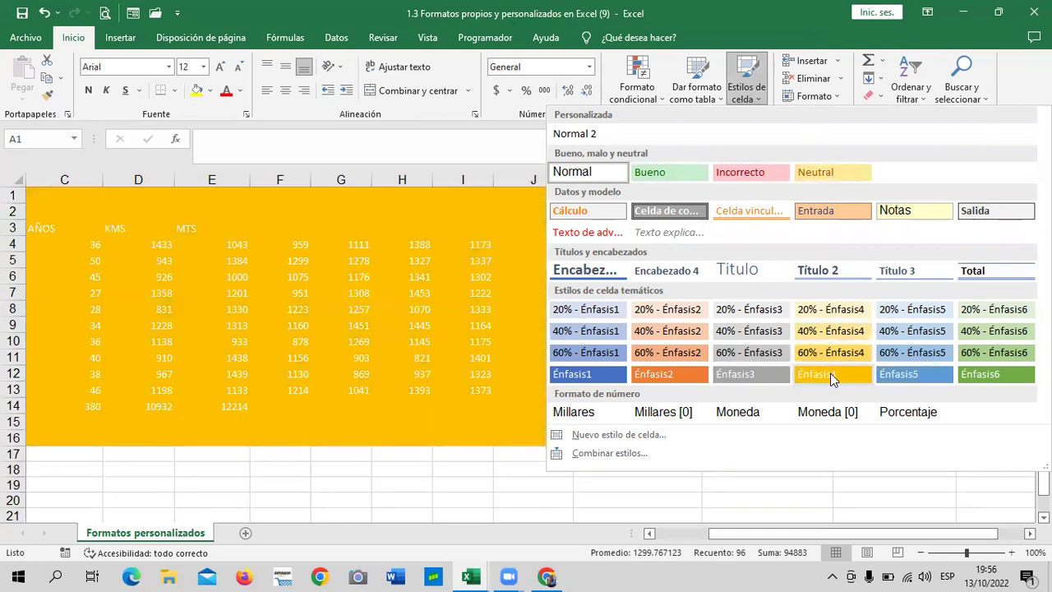
{"action": "left_click", "coordinate": [909, 333]}
{"action": "left_click", "coordinate": [693, 480]}
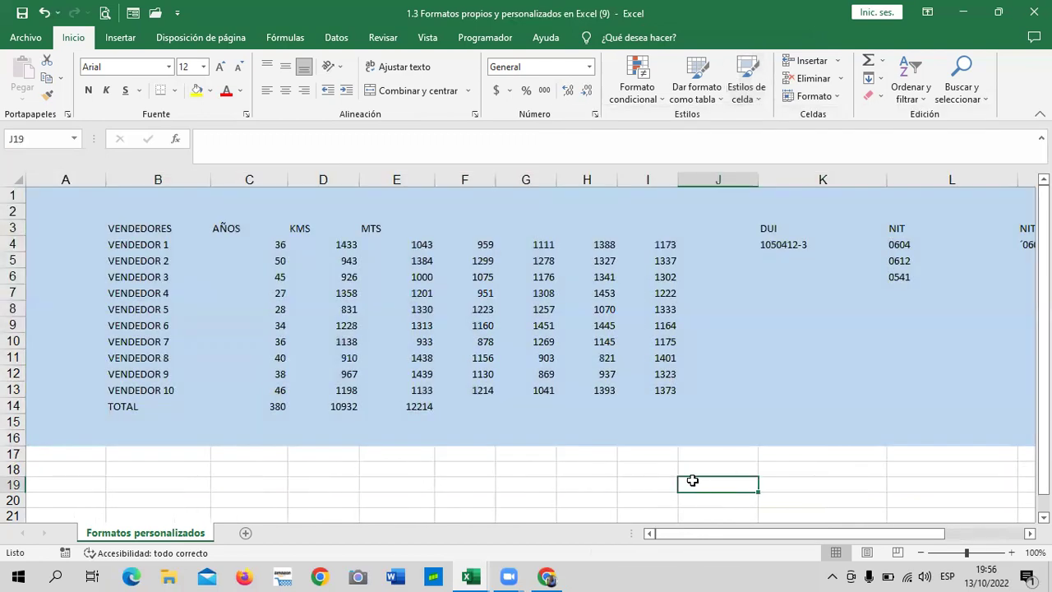
Step: Put Todos los bordes borders on every cell of the sales table B3:I14
{"action": "mouse_move", "coordinate": [113, 227]}
{"action": "left_mouse_down"}
{"action": "mouse_move", "coordinate": [497, 290]}
{"action": "mouse_move", "coordinate": [629, 434]}
{"action": "mouse_move", "coordinate": [692, 389]}
{"action": "mouse_move", "coordinate": [664, 391]}
{"action": "mouse_move", "coordinate": [662, 406]}
{"action": "left_mouse_up"}
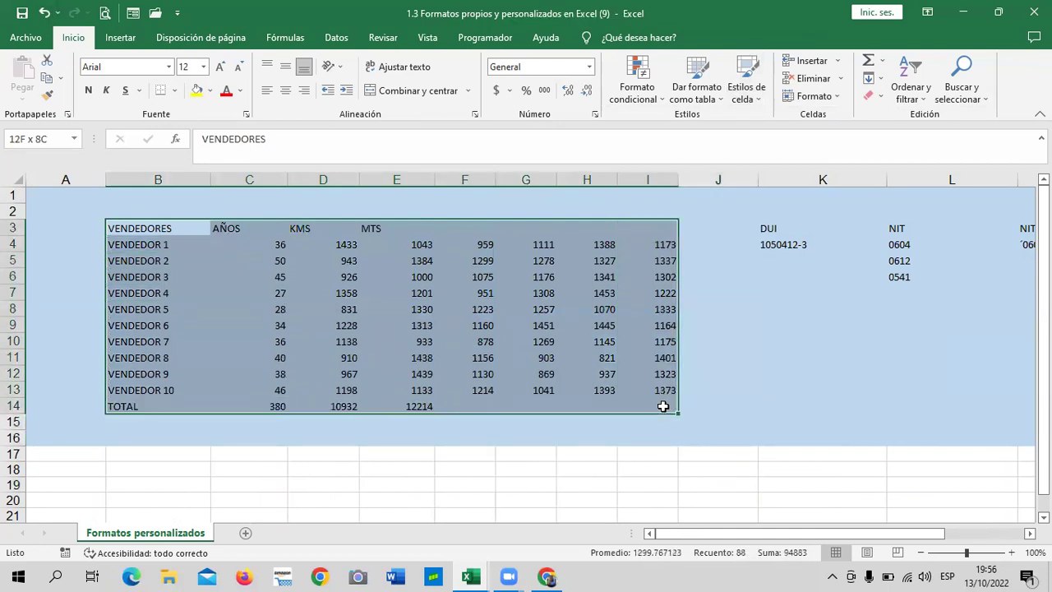
{"action": "left_click", "coordinate": [175, 91]}
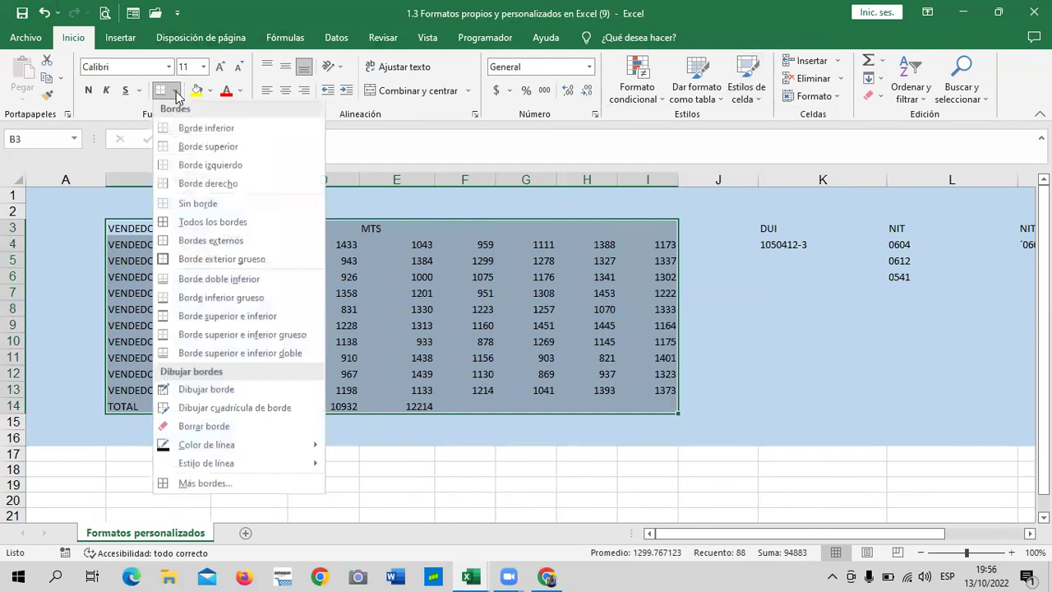
{"action": "left_click", "coordinate": [211, 223]}
{"action": "left_click", "coordinate": [746, 306]}
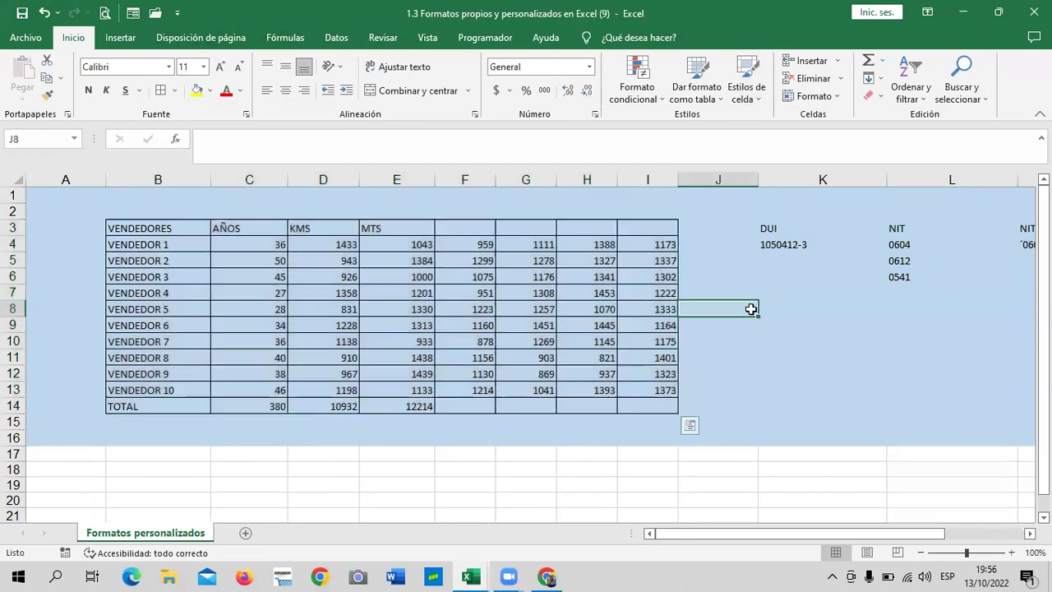
{"action": "left_click_drag", "start_coordinate": [805, 534], "coordinate": [758, 512]}
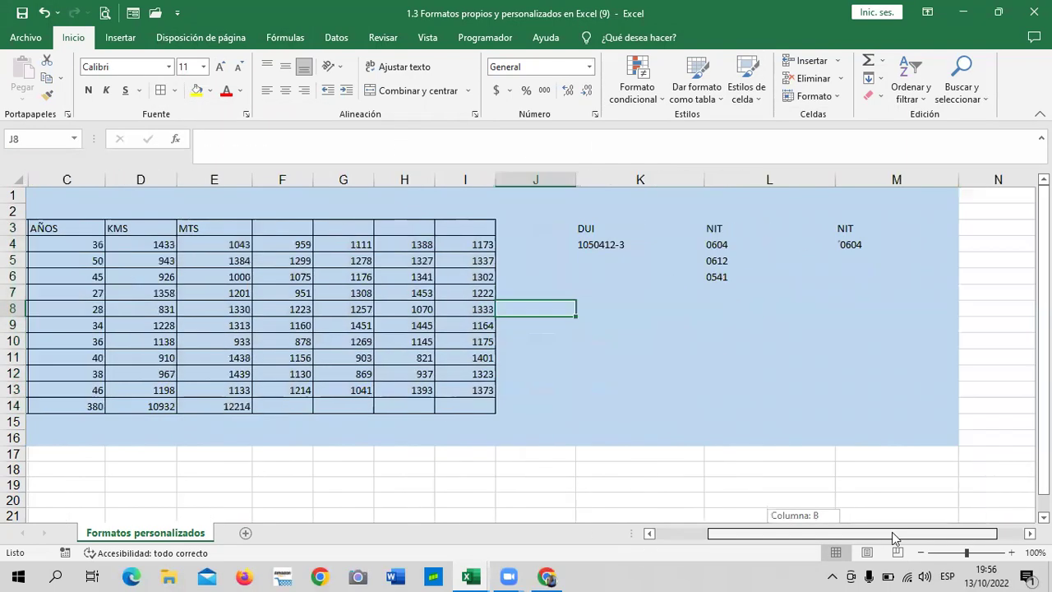
{"action": "left_click", "coordinate": [808, 390]}
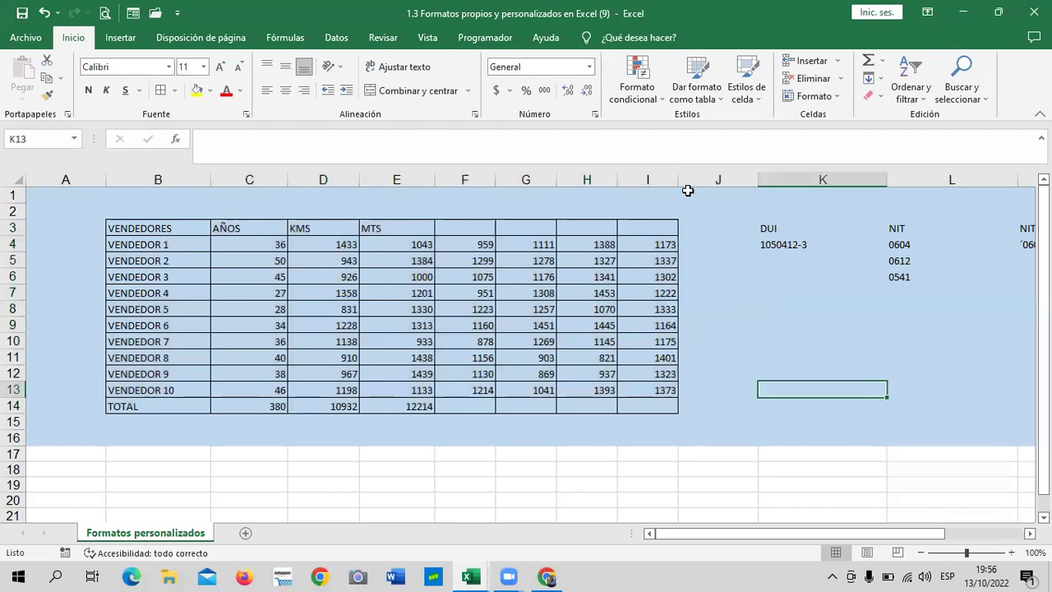
{"action": "left_click", "coordinate": [776, 325]}
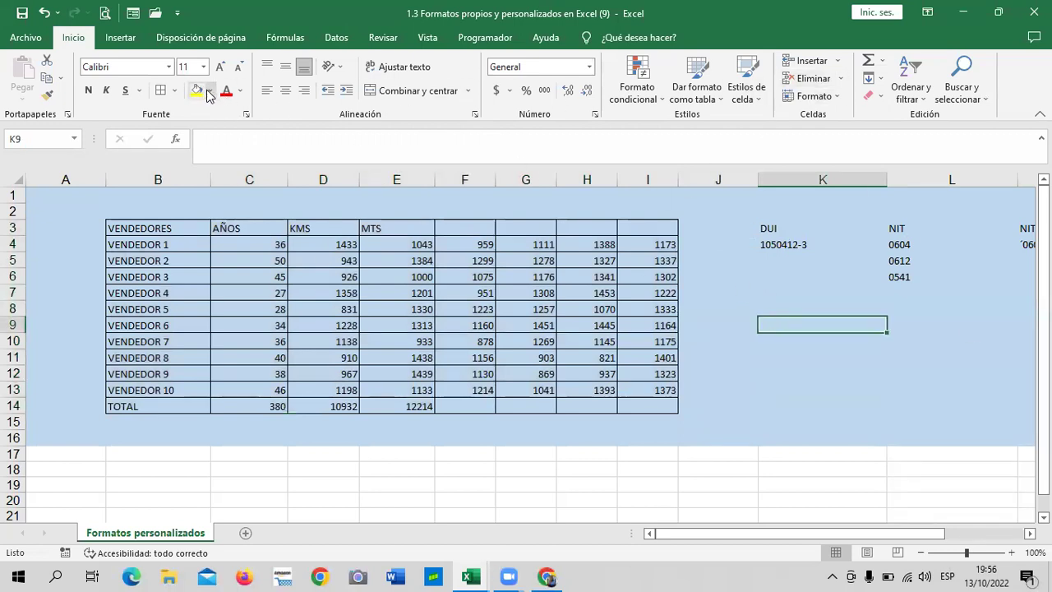
{"action": "left_click", "coordinate": [756, 105]}
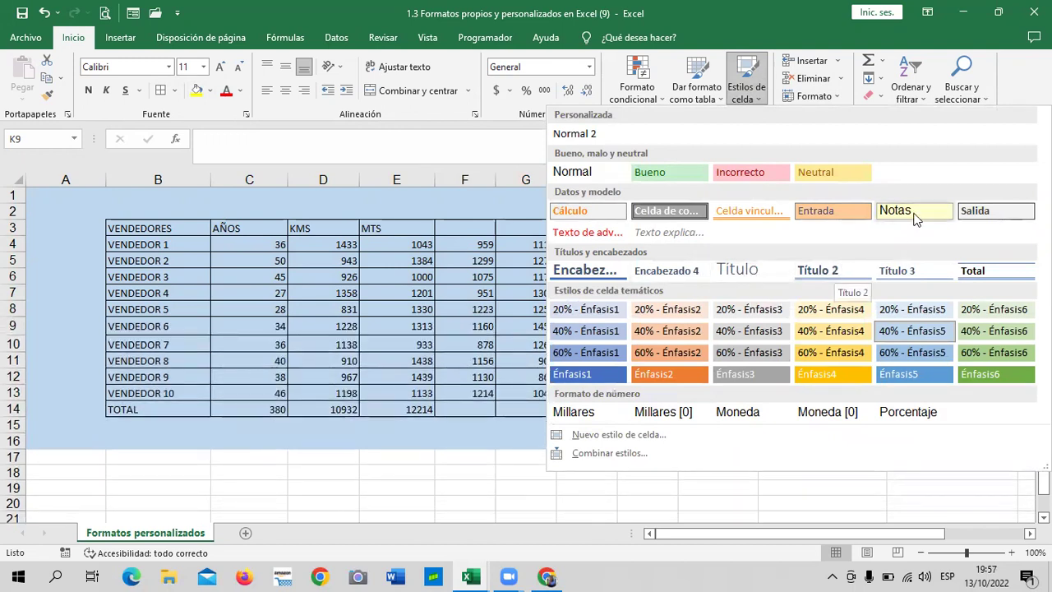
{"action": "left_click", "coordinate": [508, 429]}
{"action": "left_click", "coordinate": [849, 416]}
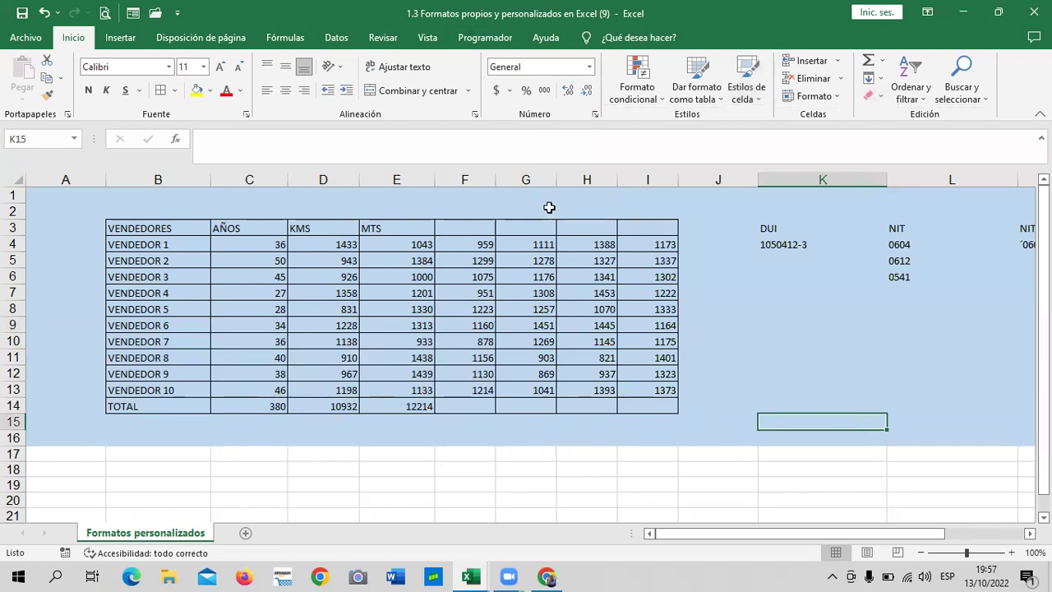
{"action": "scroll", "coordinate": [549, 206], "scroll_direction": "down", "scroll_amount": 5}
{"action": "scroll", "coordinate": [549, 205], "scroll_direction": "down", "scroll_amount": 5}
{"action": "scroll", "coordinate": [551, 199], "scroll_direction": "up", "scroll_amount": 5}
{"action": "scroll", "coordinate": [551, 198], "scroll_direction": "up", "scroll_amount": 5}
Step: Apply the % Estilo porcentual format to I4:I13
{"action": "left_click", "coordinate": [526, 94]}
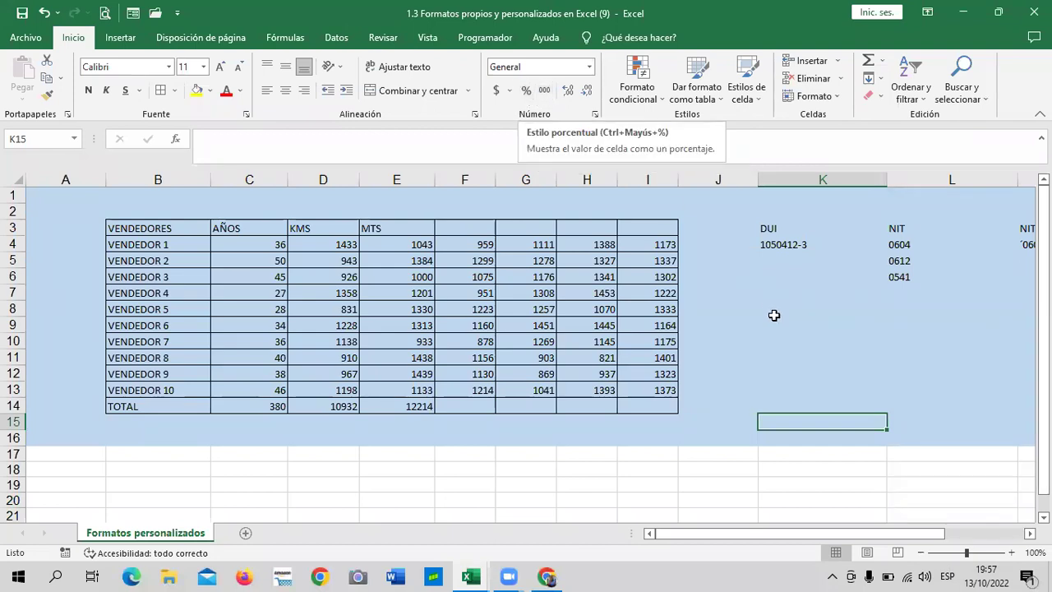
{"action": "mouse_move", "coordinate": [662, 244]}
{"action": "left_mouse_down"}
{"action": "mouse_move", "coordinate": [633, 332]}
{"action": "mouse_move", "coordinate": [640, 406]}
{"action": "left_mouse_up"}
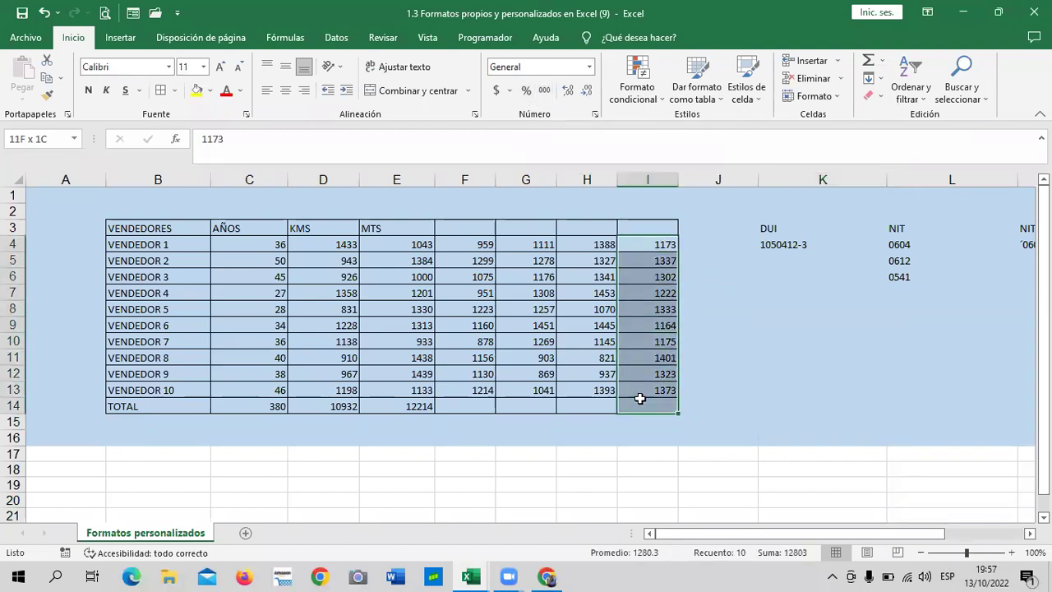
{"action": "left_click", "coordinate": [526, 90]}
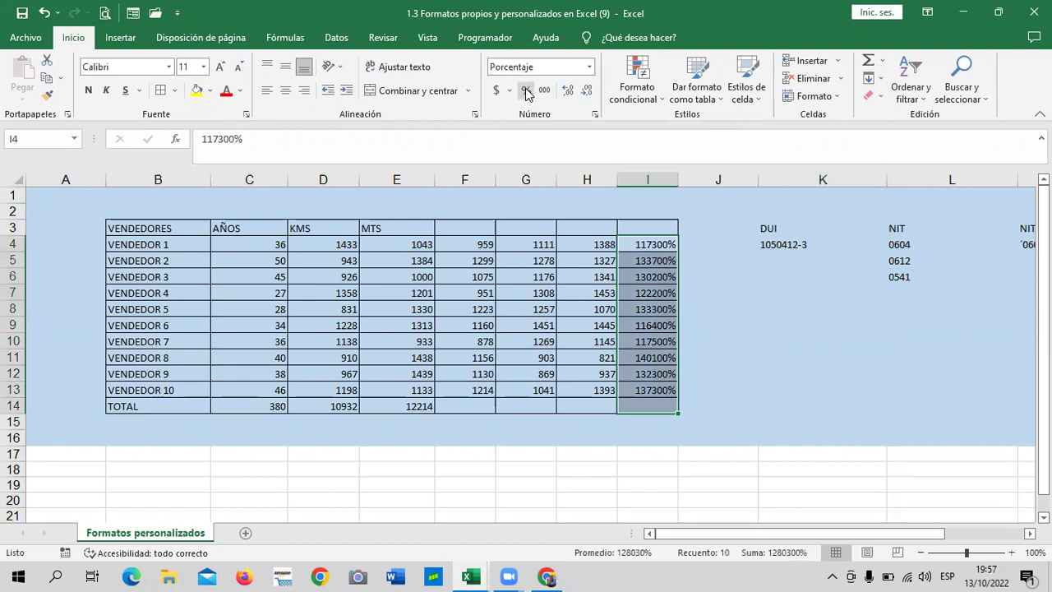
{"action": "left_click", "coordinate": [736, 302]}
Step: Confirm the column I cells use Porcentaje format, showing values like 117300%
{"action": "left_click", "coordinate": [662, 244]}
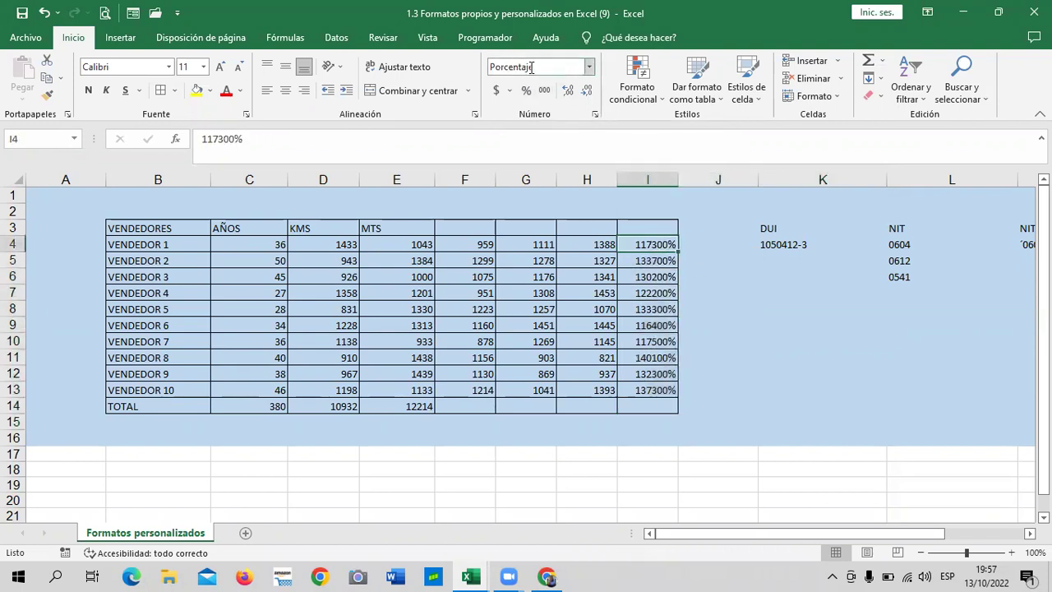
{"action": "left_click", "coordinate": [720, 353]}
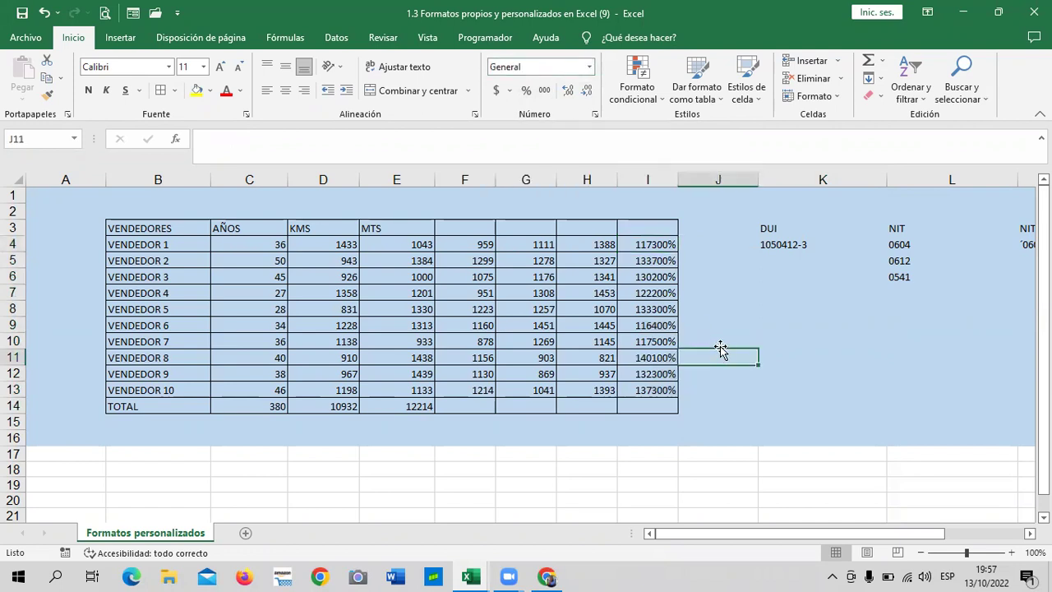
{"action": "left_click", "coordinate": [649, 246]}
{"action": "left_click", "coordinate": [651, 287]}
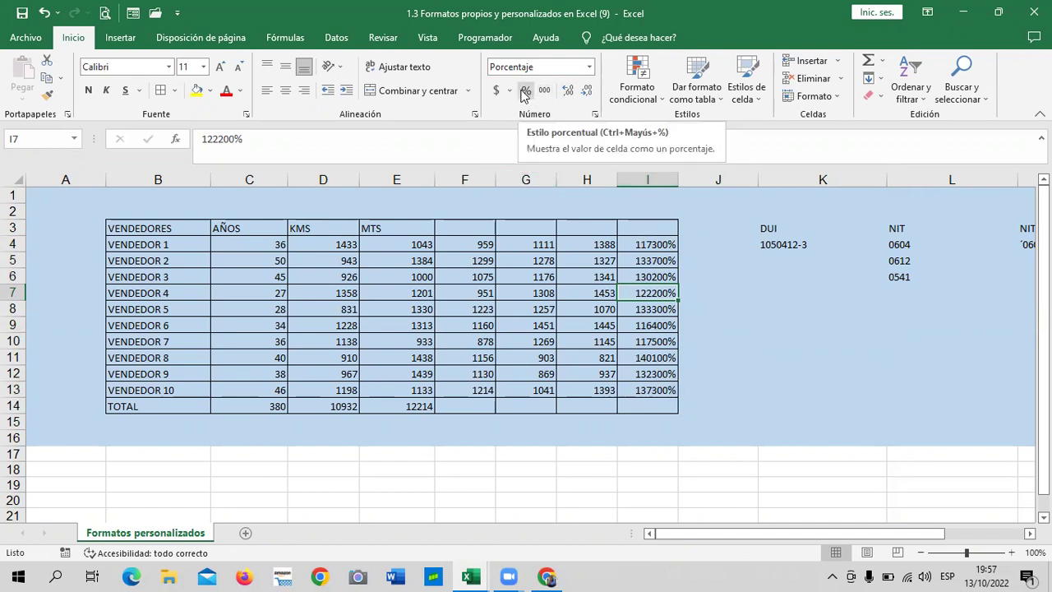
{"action": "left_click", "coordinate": [590, 69]}
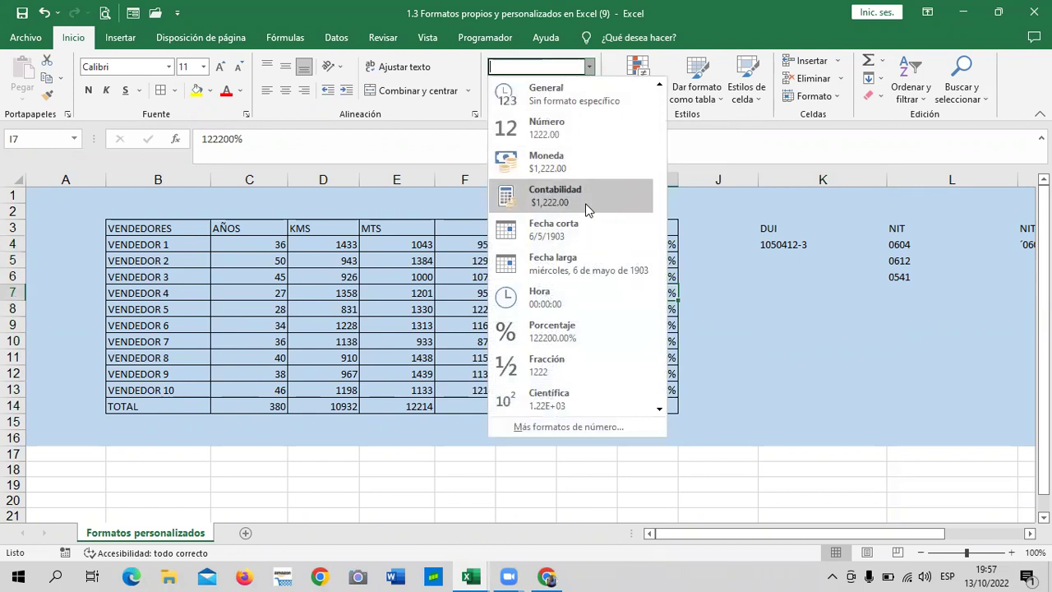
{"action": "left_click", "coordinate": [606, 329]}
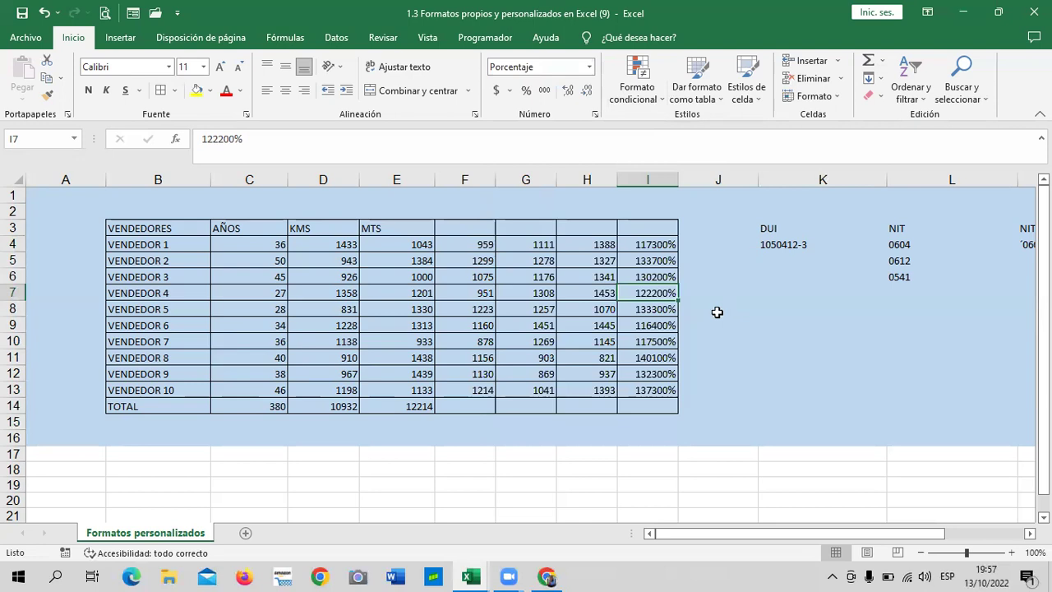
{"action": "left_click", "coordinate": [764, 309]}
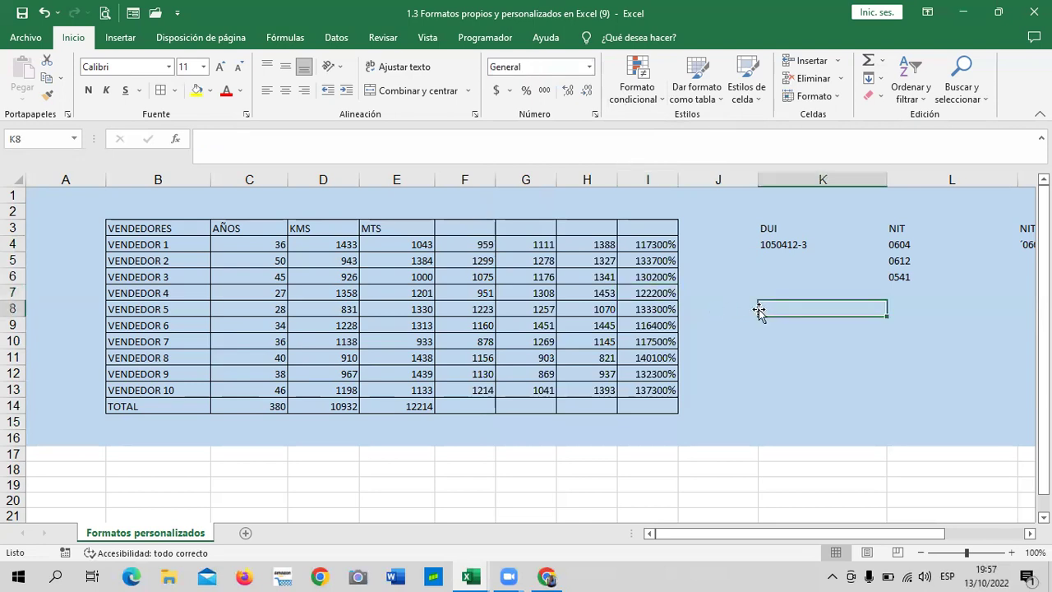
{"action": "left_click", "coordinate": [801, 373]}
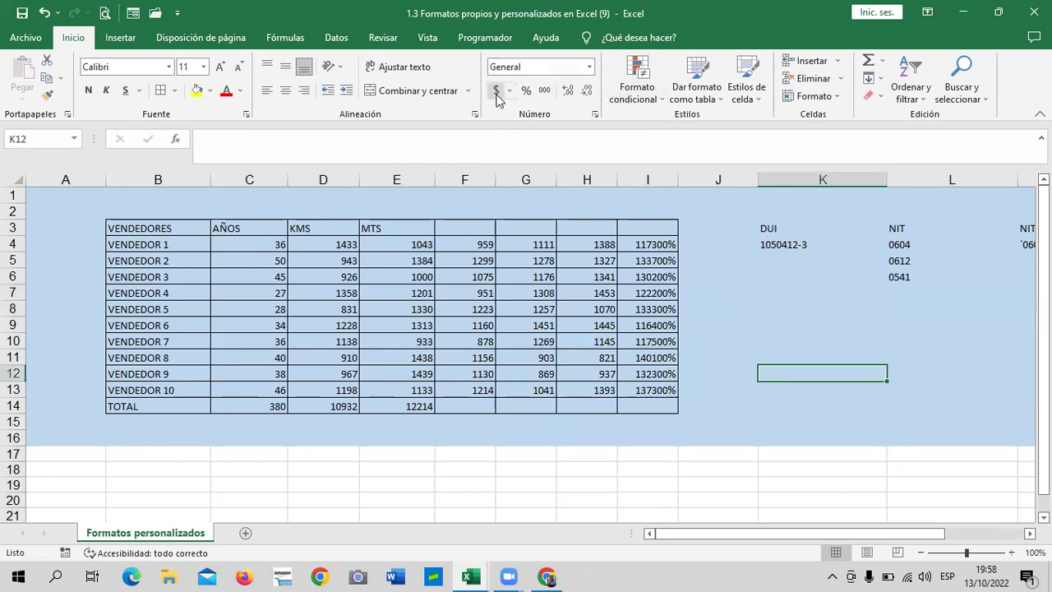
Step: Apply the accounting dollar format to H3:H13
{"action": "left_click_drag", "start_coordinate": [586, 227], "coordinate": [596, 389]}
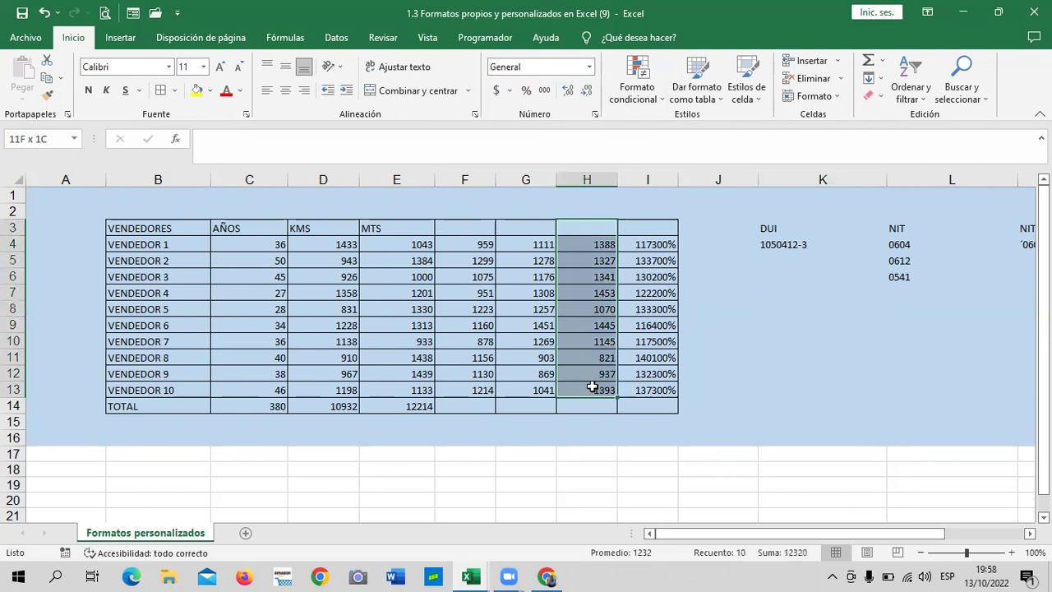
{"action": "left_click", "coordinate": [498, 93]}
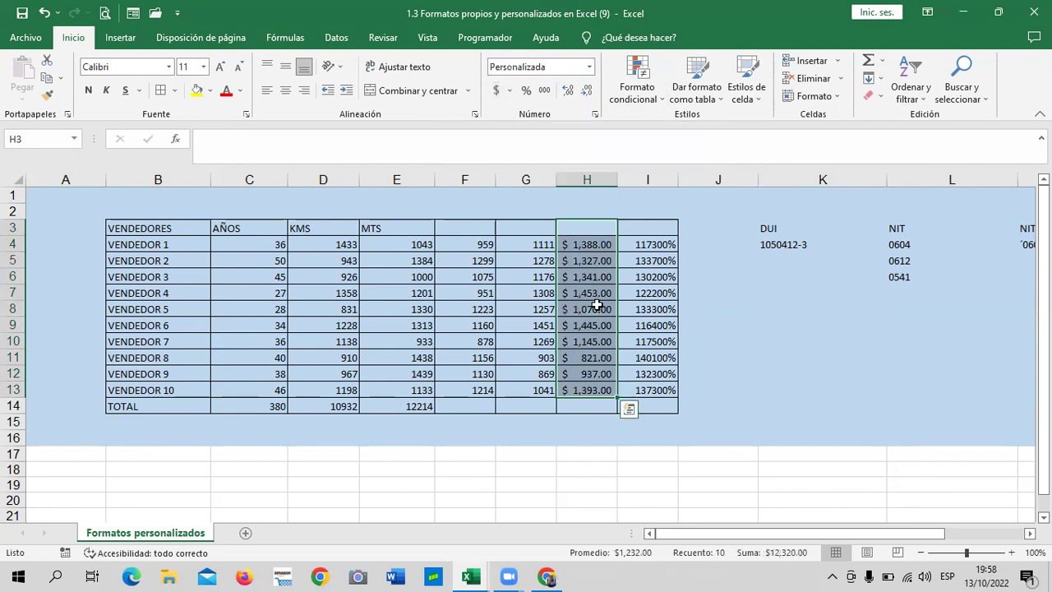
{"action": "left_click", "coordinate": [772, 356]}
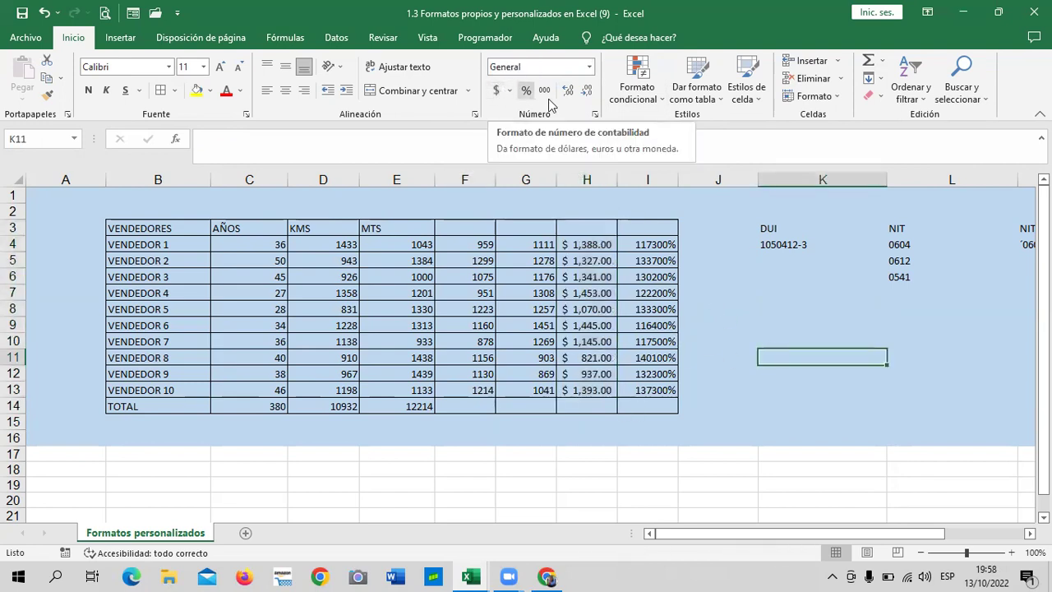
Step: Review the dollar amounts in H4, H10 and H13, and check the H7:H8 sum
{"action": "left_click", "coordinate": [595, 293]}
{"action": "left_click", "coordinate": [591, 245]}
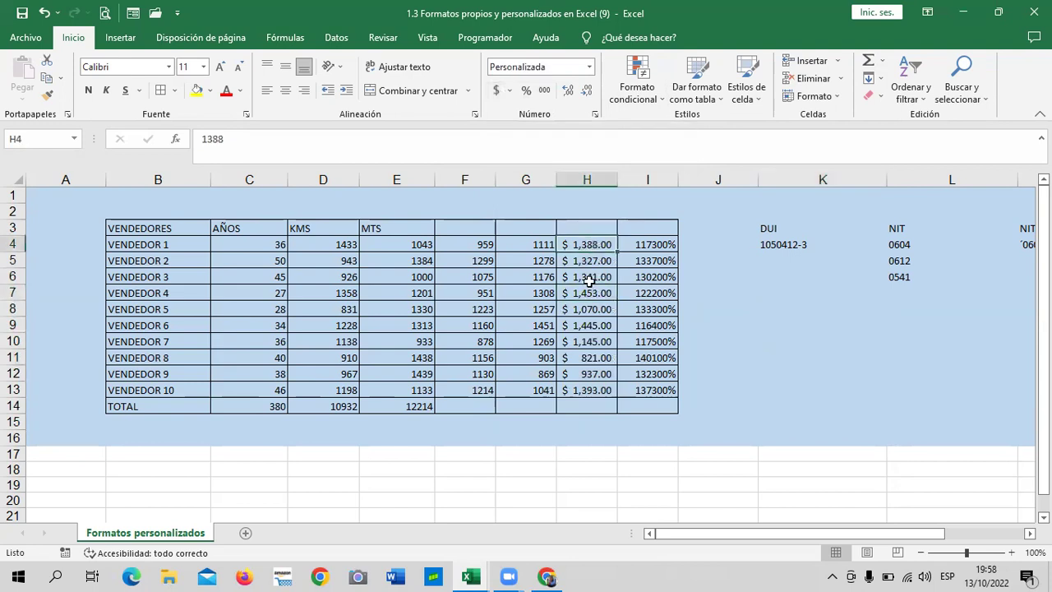
{"action": "left_click", "coordinate": [597, 335]}
{"action": "left_click", "coordinate": [587, 388]}
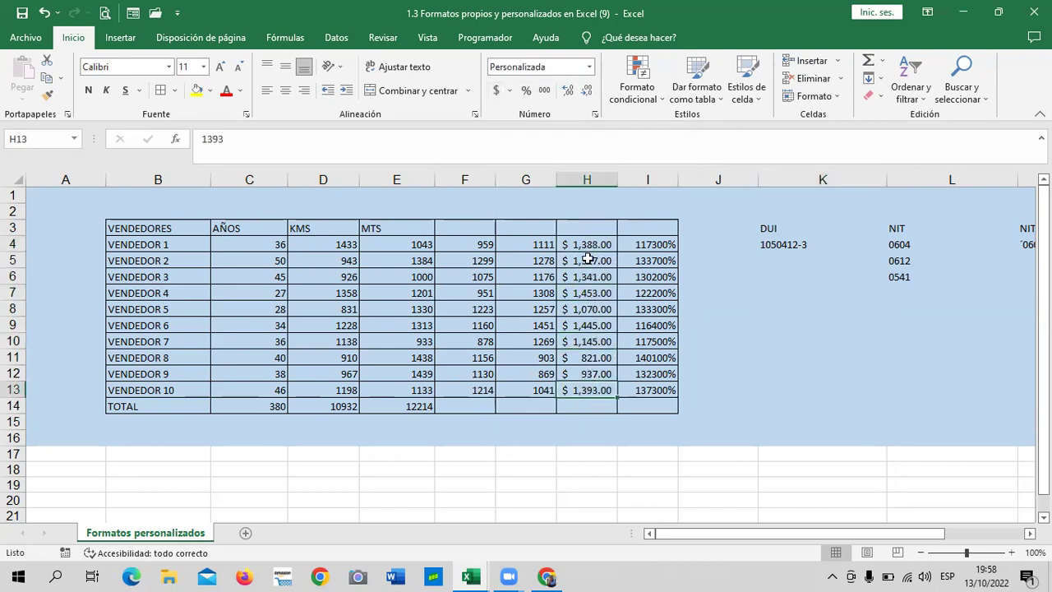
{"action": "left_click", "coordinate": [588, 246]}
{"action": "left_click_drag", "start_coordinate": [583, 297], "coordinate": [585, 311]}
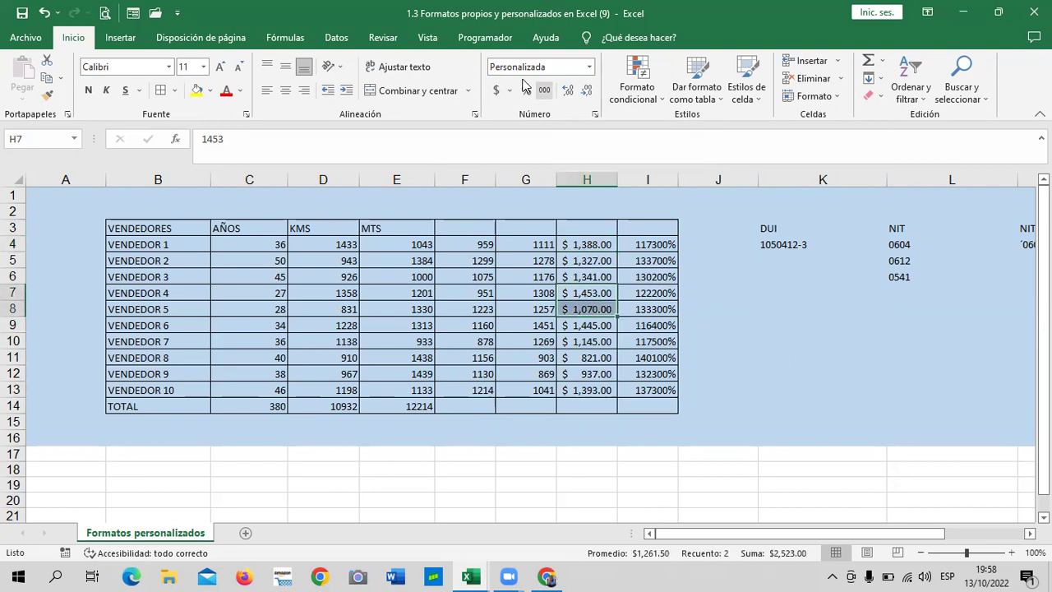
{"action": "left_click", "coordinate": [582, 371]}
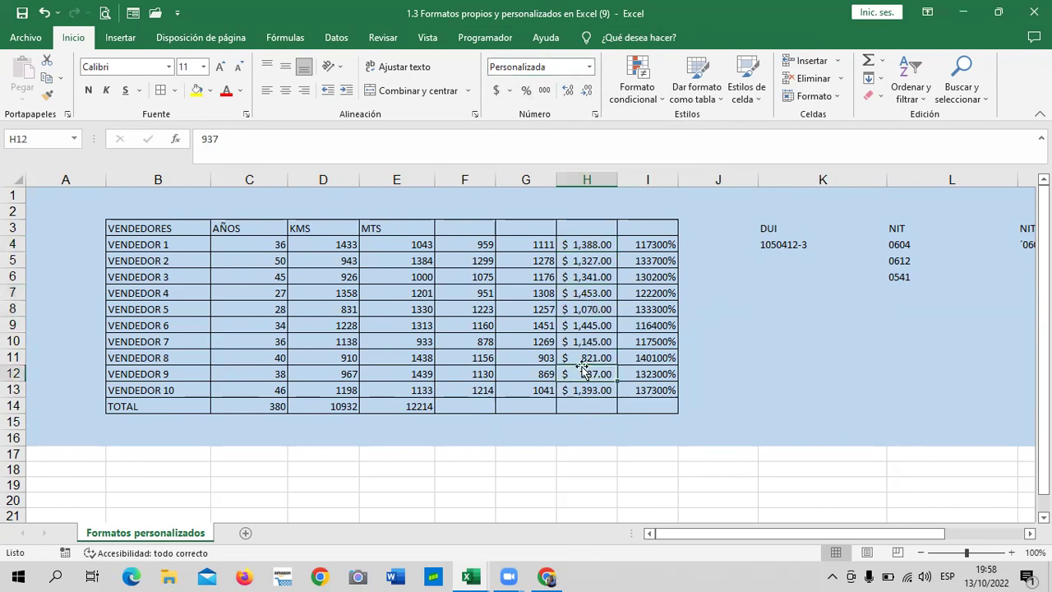
{"action": "left_click", "coordinate": [536, 245]}
Step: Compare the number formats of cells G4 and H4
{"action": "left_click", "coordinate": [589, 261]}
{"action": "left_click", "coordinate": [534, 245]}
{"action": "left_click", "coordinate": [592, 258]}
{"action": "left_click", "coordinate": [538, 244]}
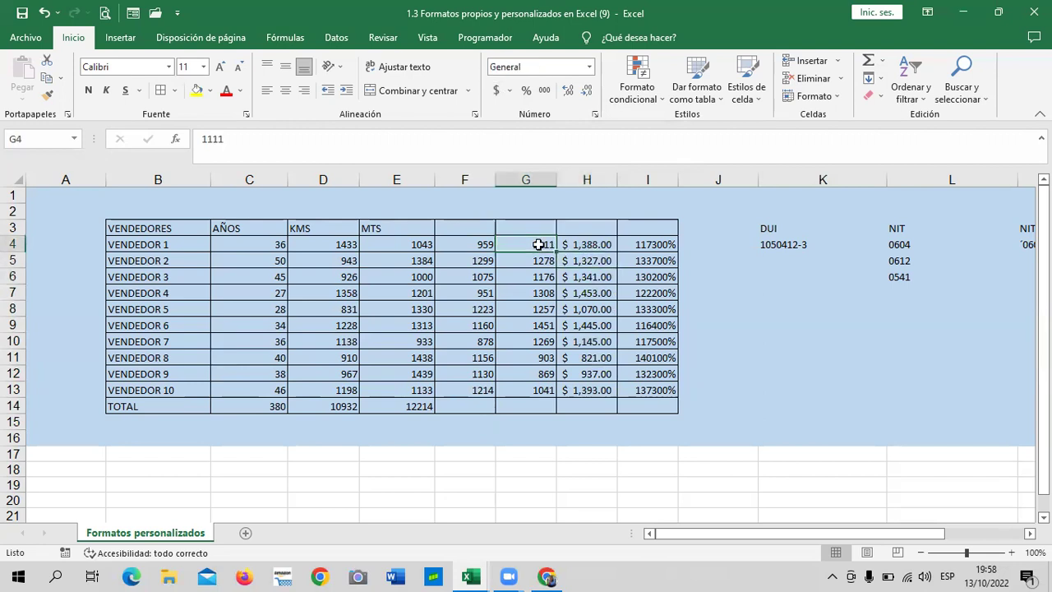
{"action": "left_click", "coordinate": [585, 244]}
{"action": "left_click", "coordinate": [511, 244]}
{"action": "left_click", "coordinate": [734, 306]}
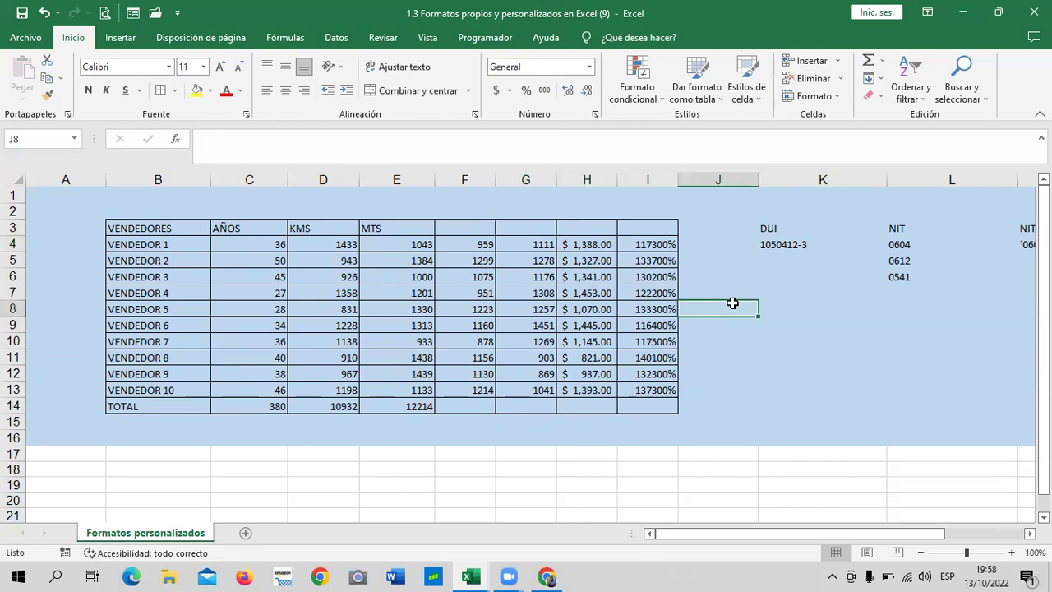
Step: Delete the numbers in G4:G13
{"action": "left_click", "coordinate": [522, 290]}
{"action": "mouse_move", "coordinate": [532, 243]}
{"action": "left_mouse_down"}
{"action": "mouse_move", "coordinate": [543, 396]}
{"action": "mouse_move", "coordinate": [529, 425]}
{"action": "left_mouse_up"}
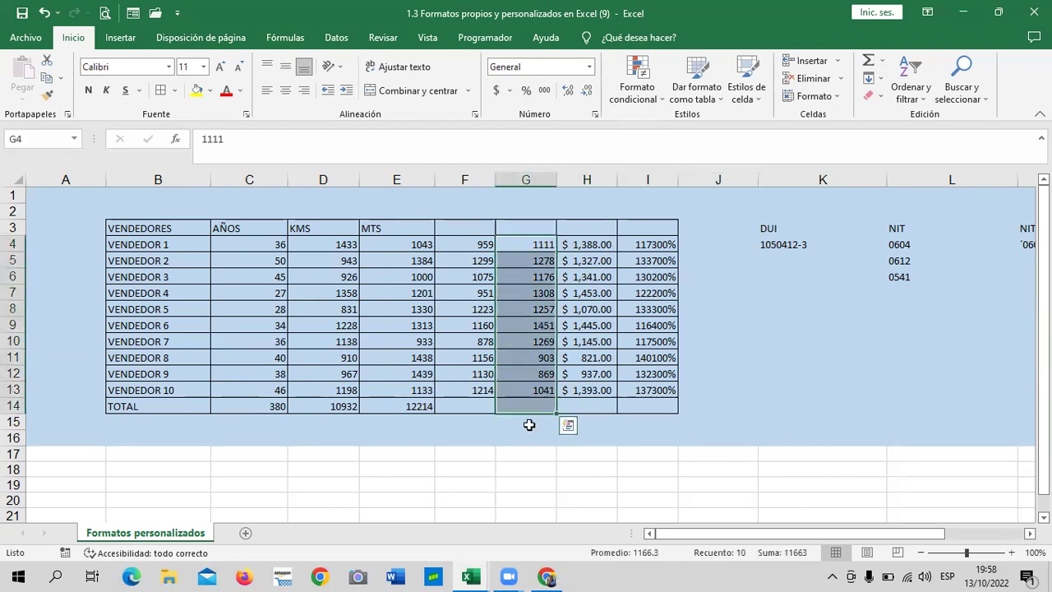
{"action": "key", "text": "Delete"}
{"action": "left_click", "coordinate": [789, 340]}
Step: Enter the date 12/10/2022 in cell G4
{"action": "left_click", "coordinate": [520, 245]}
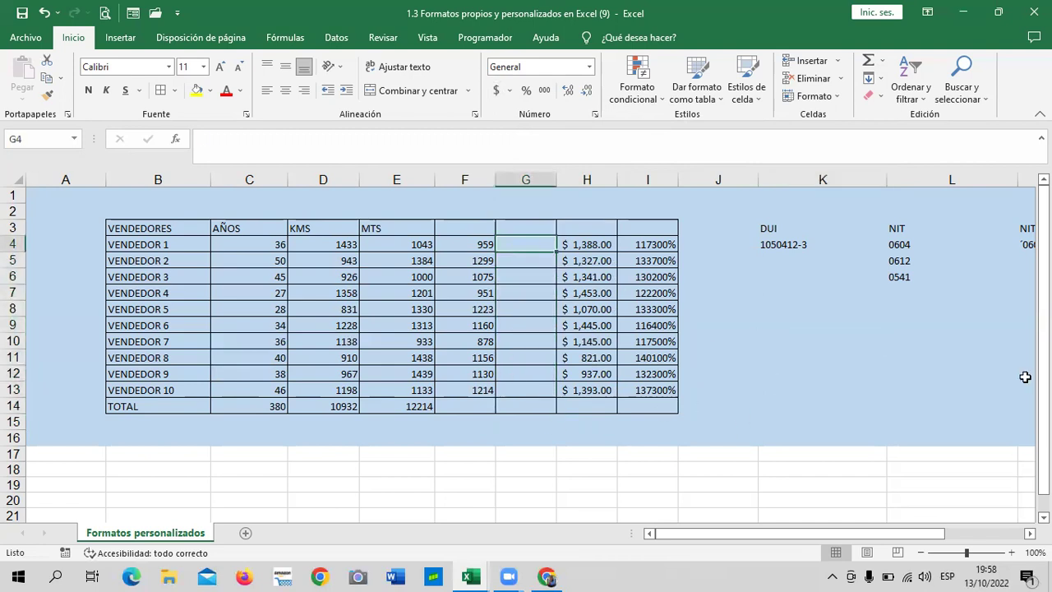
{"action": "type", "text": "12/10/2222"}
{"action": "key", "text": "Return"}
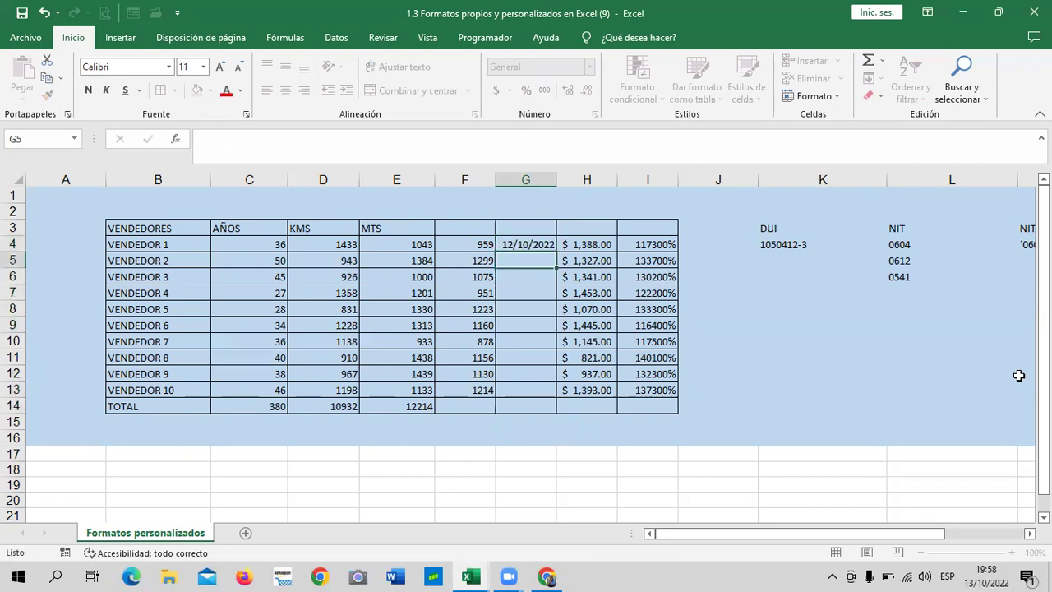
{"action": "left_click", "coordinate": [824, 343]}
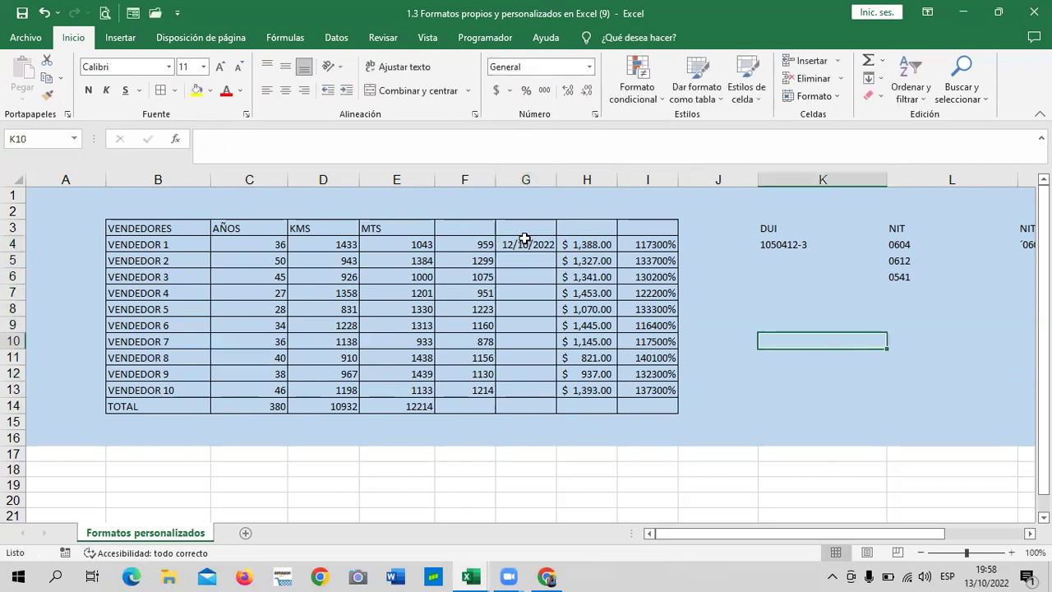
{"action": "left_click", "coordinate": [524, 239]}
Step: Switch G4:G12 to the General number format
{"action": "left_click", "coordinate": [535, 293]}
{"action": "left_click_drag", "start_coordinate": [535, 236], "coordinate": [545, 391]}
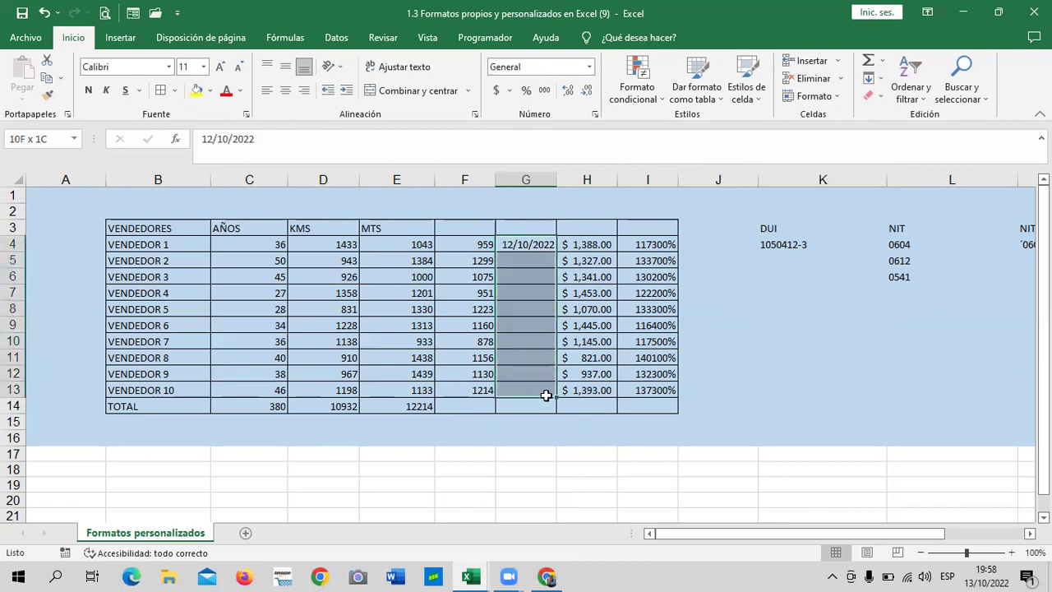
{"action": "left_click", "coordinate": [590, 67]}
{"action": "left_click", "coordinate": [558, 93]}
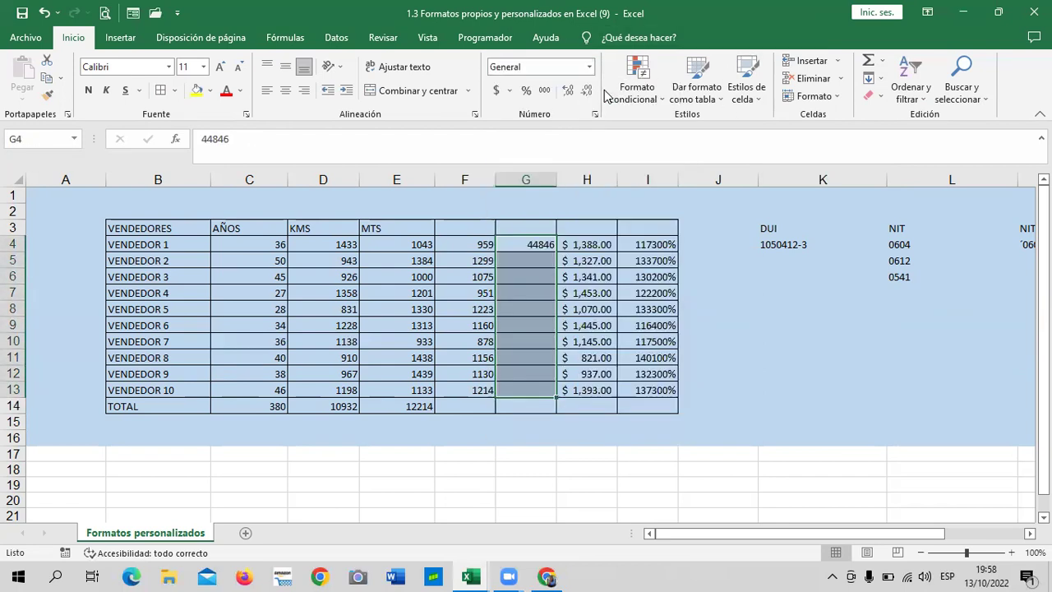
{"action": "left_click", "coordinate": [793, 306]}
Step: Inspect the underlying serial value 44846 in G4, comparing it with G10
{"action": "left_click", "coordinate": [520, 248]}
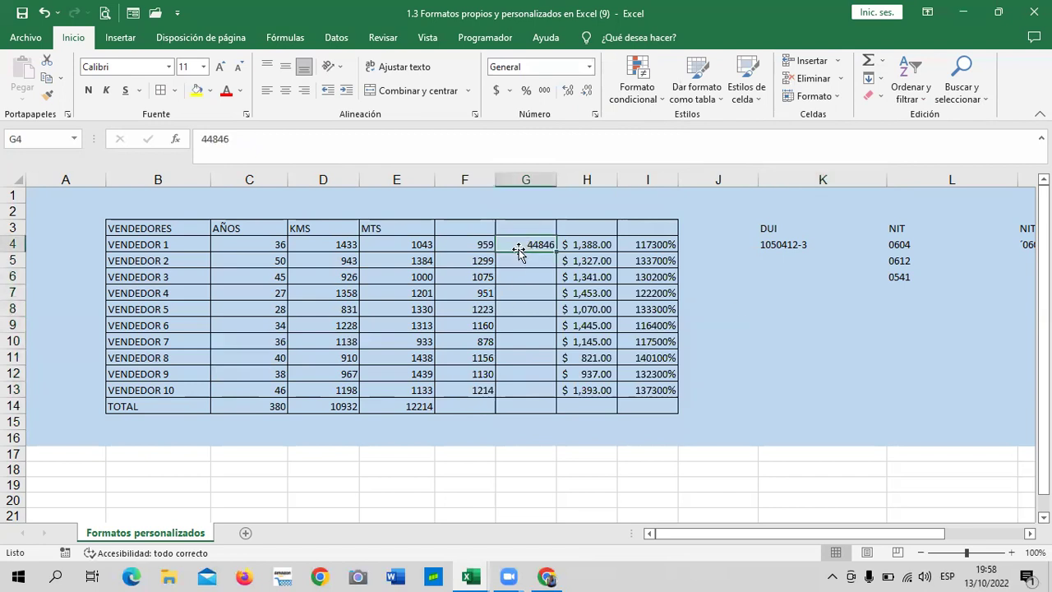
{"action": "left_click", "coordinate": [546, 305]}
{"action": "left_click", "coordinate": [533, 243]}
{"action": "left_click", "coordinate": [515, 339]}
{"action": "left_click", "coordinate": [538, 244]}
{"action": "left_click", "coordinate": [521, 340]}
Step: Apply Fecha corta to G4:G13 so G4 displays 12/10/2022
{"action": "left_click_drag", "start_coordinate": [532, 243], "coordinate": [518, 389]}
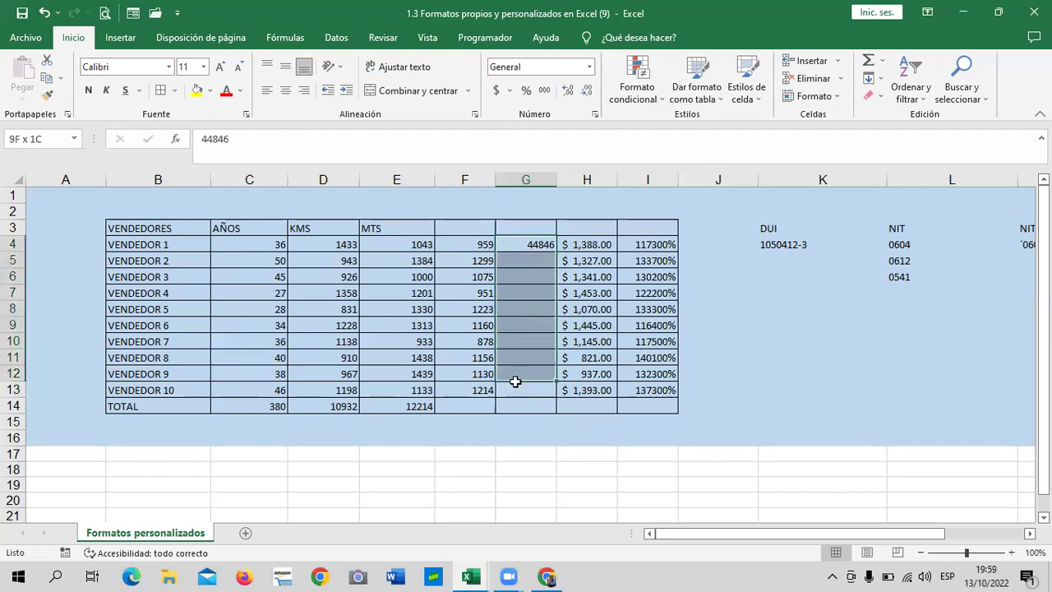
{"action": "left_click", "coordinate": [589, 66]}
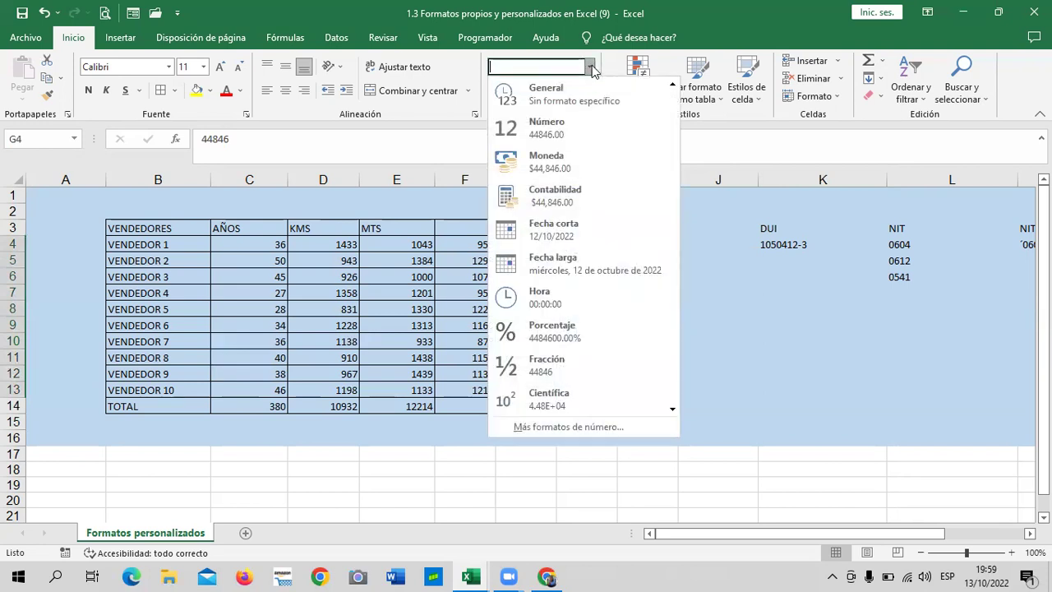
{"action": "left_click", "coordinate": [604, 230]}
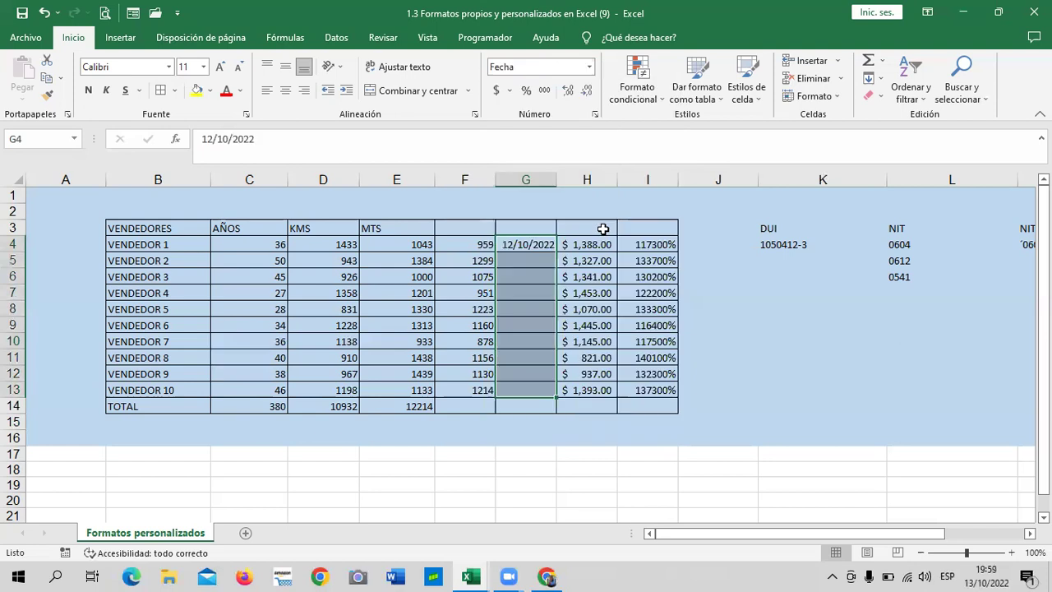
{"action": "left_click", "coordinate": [729, 306]}
{"action": "left_click", "coordinate": [523, 245]}
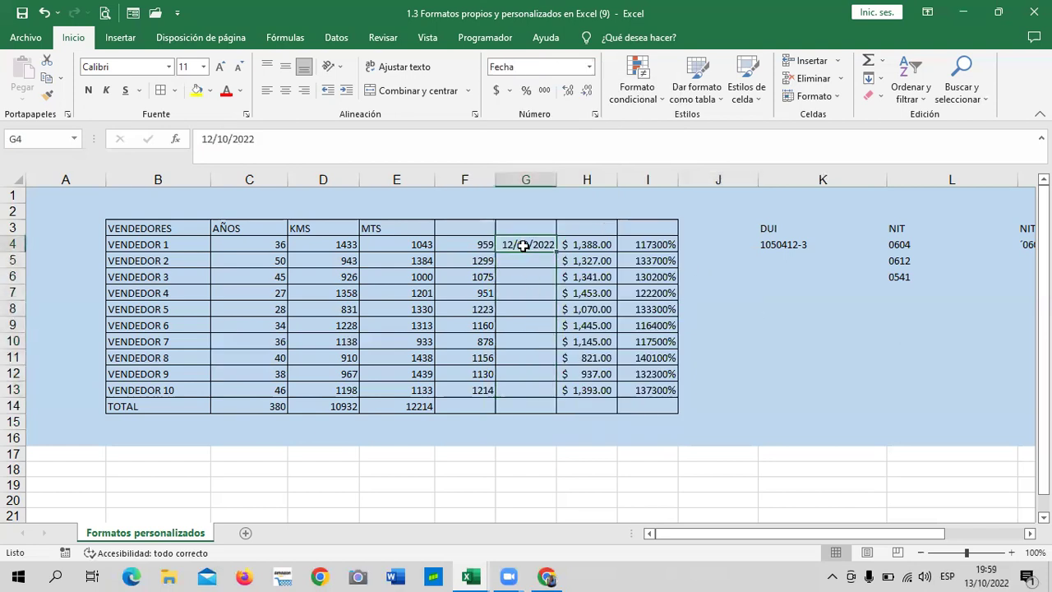
{"action": "left_click", "coordinate": [517, 293]}
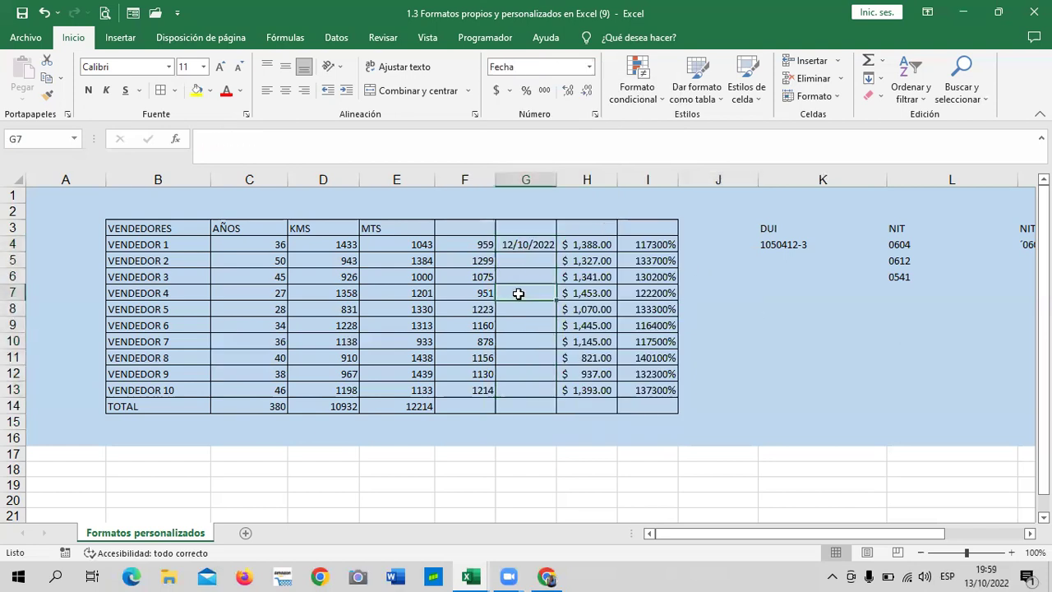
Step: Switch to the course in the browser and open the 1.8 Laboratorio unit
{"action": "left_click", "coordinate": [546, 576]}
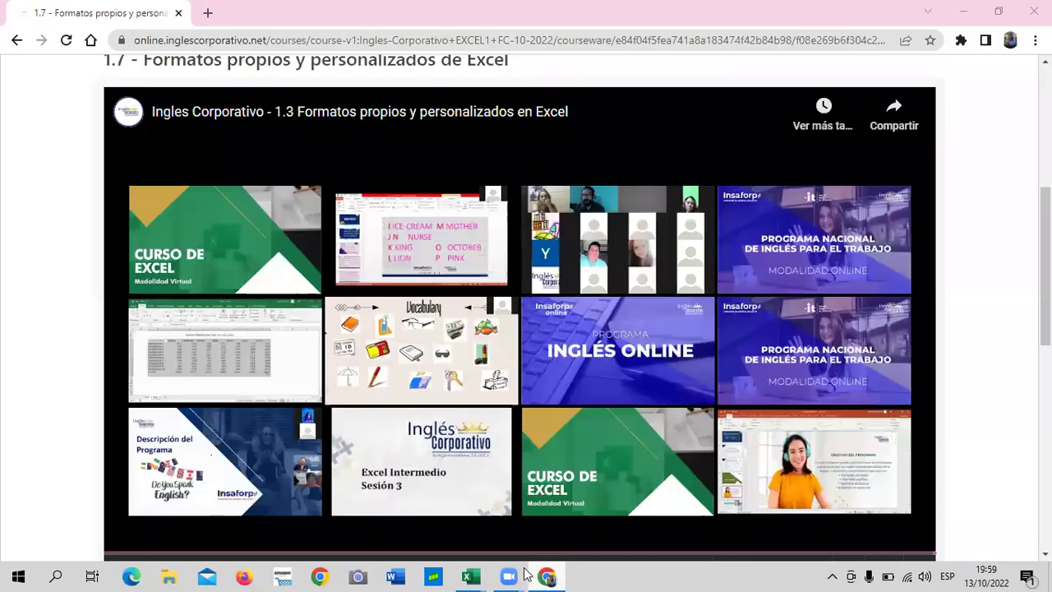
{"action": "scroll", "coordinate": [580, 374], "scroll_direction": "up", "scroll_amount": 4}
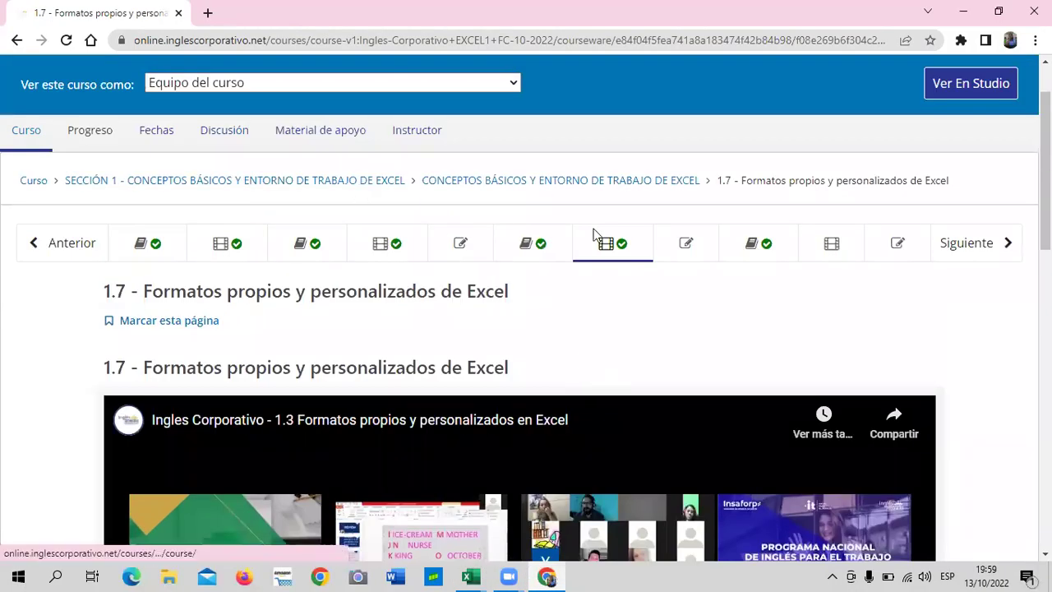
{"action": "left_click", "coordinate": [703, 249]}
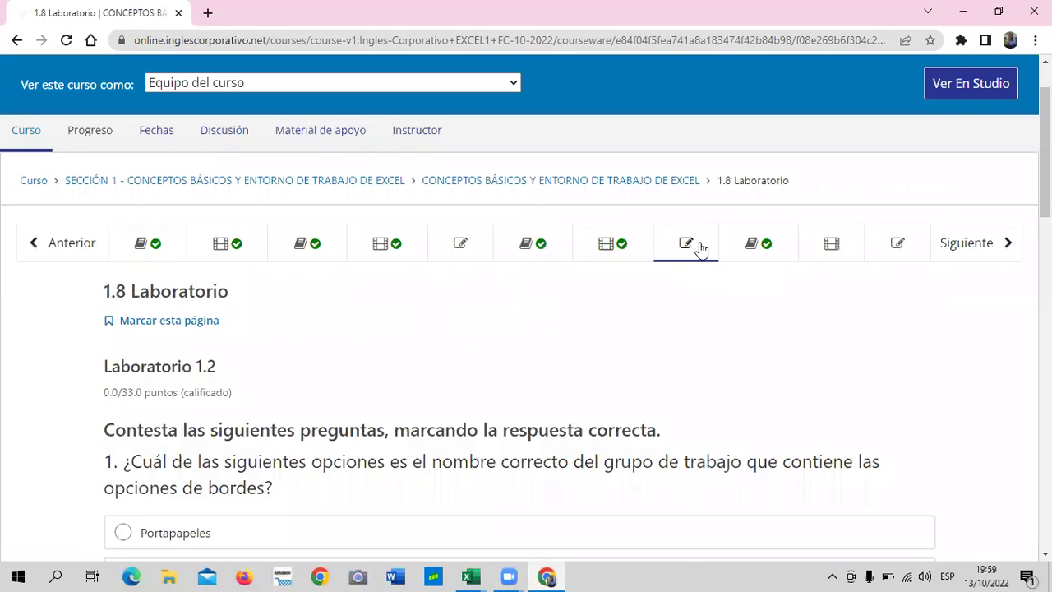
Step: Scroll through the Laboratorio 1.2 quiz questions
{"action": "scroll", "coordinate": [262, 376], "scroll_direction": "down", "scroll_amount": 1}
{"action": "scroll", "coordinate": [262, 375], "scroll_direction": "down", "scroll_amount": 2}
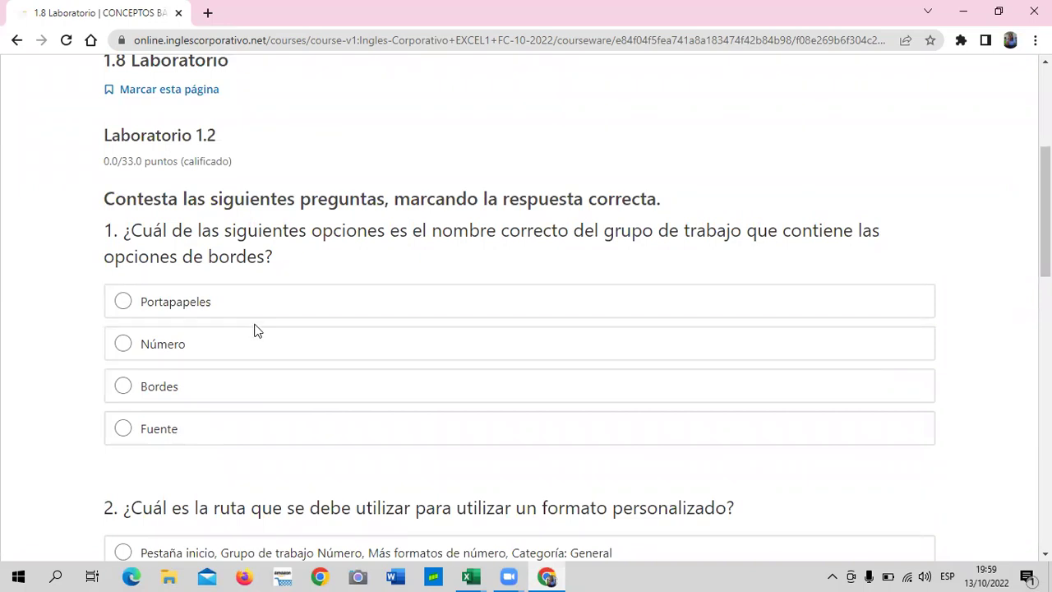
{"action": "scroll", "coordinate": [260, 324], "scroll_direction": "down", "scroll_amount": 3}
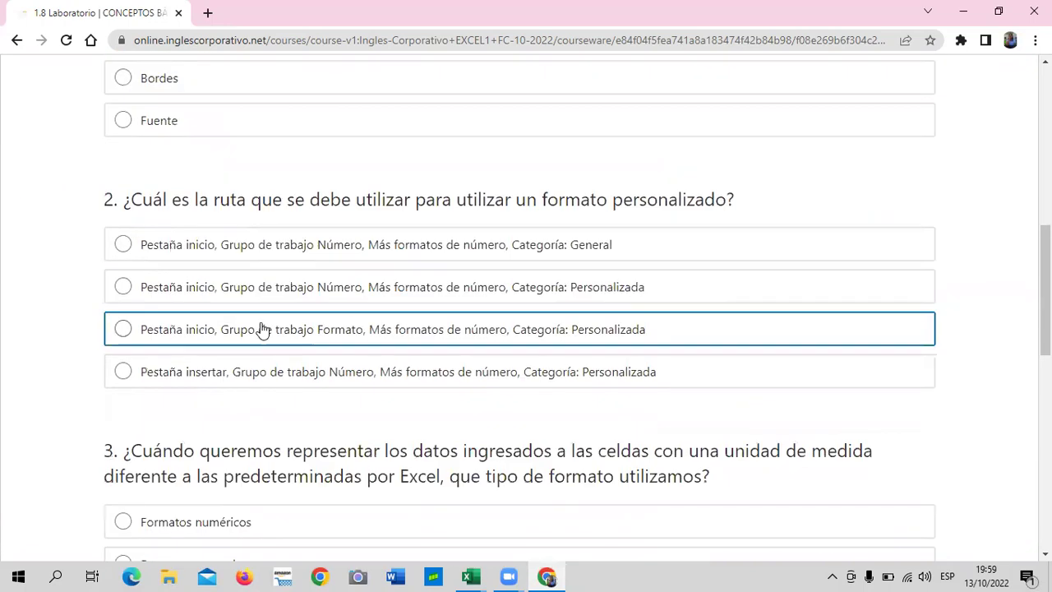
{"action": "scroll", "coordinate": [260, 329], "scroll_direction": "down", "scroll_amount": 2}
{"action": "scroll", "coordinate": [259, 324], "scroll_direction": "down", "scroll_amount": 6}
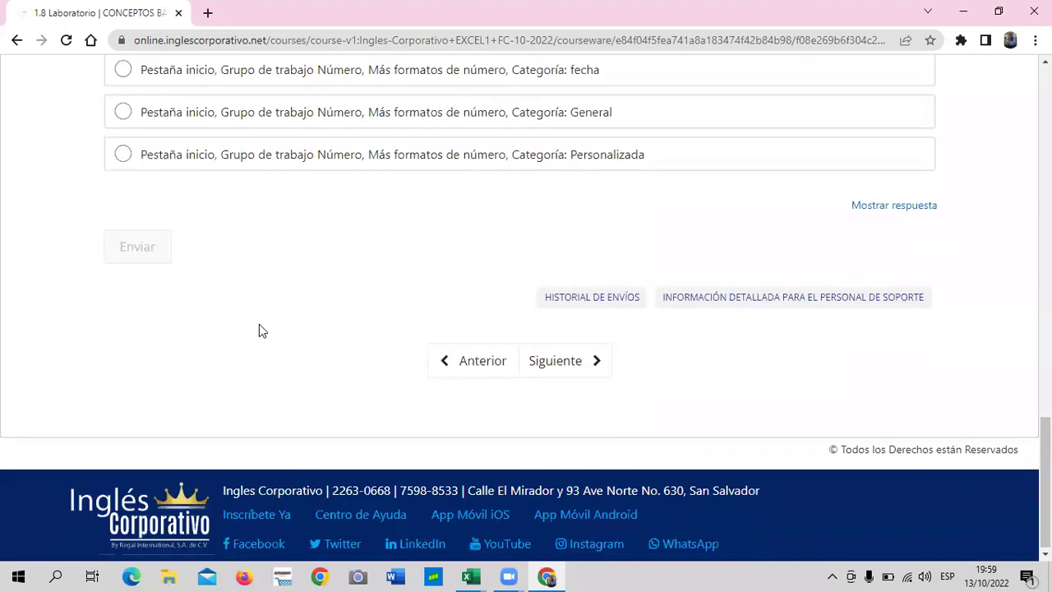
{"action": "scroll", "coordinate": [259, 329], "scroll_direction": "up", "scroll_amount": 3}
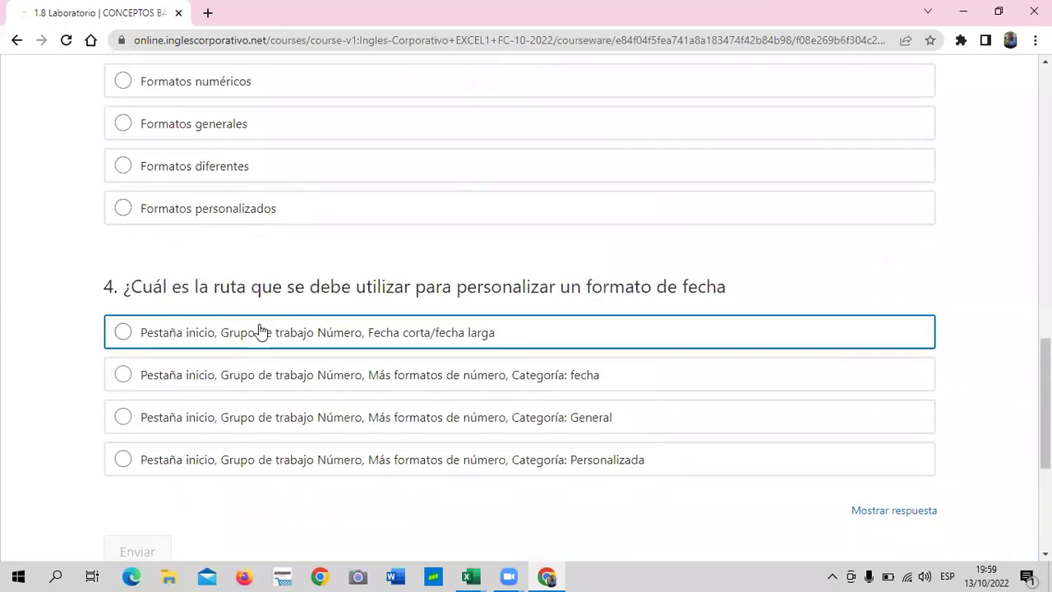
{"action": "scroll", "coordinate": [261, 330], "scroll_direction": "up", "scroll_amount": 2}
{"action": "scroll", "coordinate": [260, 330], "scroll_direction": "up", "scroll_amount": 2}
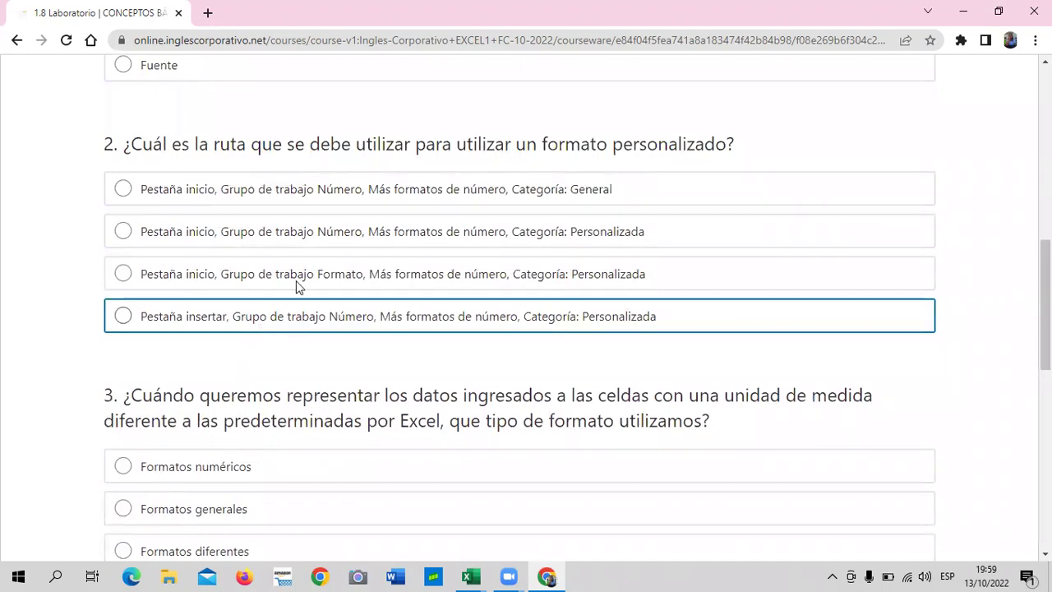
{"action": "scroll", "coordinate": [369, 275], "scroll_direction": "up", "scroll_amount": 2}
{"action": "scroll", "coordinate": [366, 305], "scroll_direction": "up", "scroll_amount": 2}
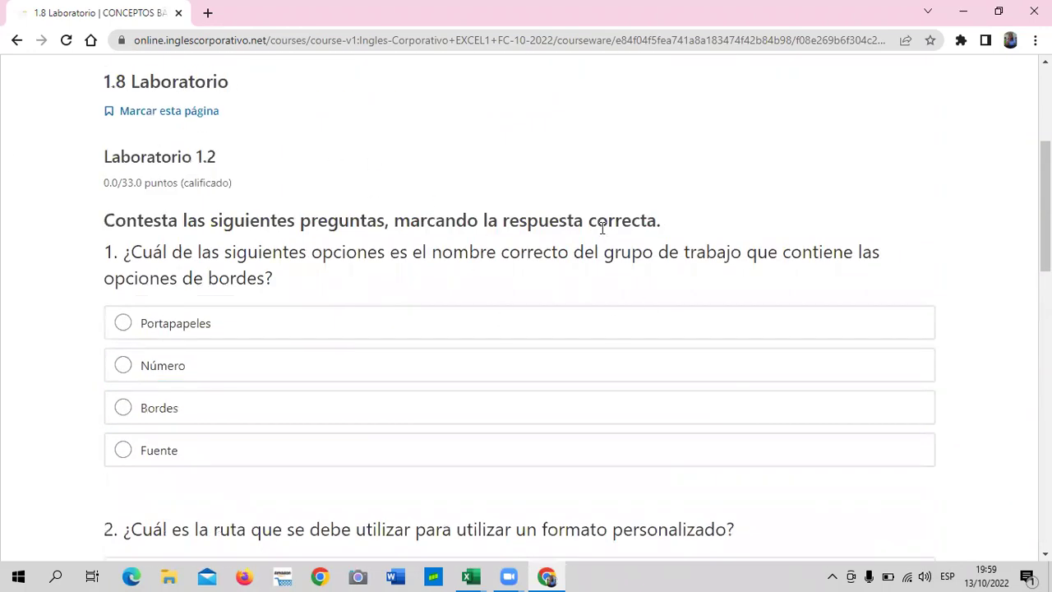
{"action": "scroll", "coordinate": [317, 263], "scroll_direction": "down", "scroll_amount": 1}
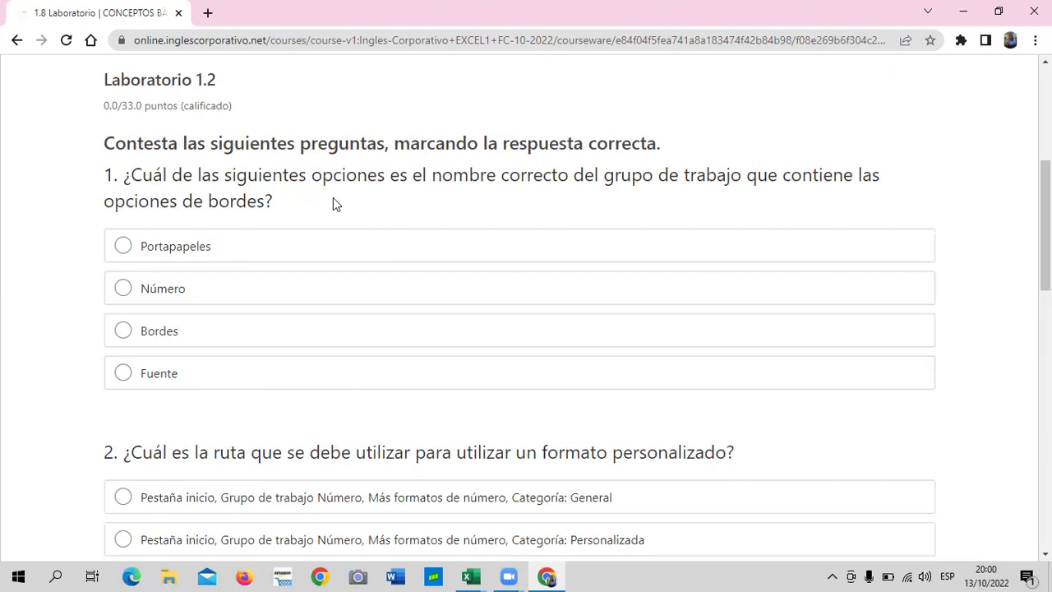
Step: Glance at the formatting workbook in Excel, then return to the quiz
{"action": "left_click", "coordinate": [470, 575]}
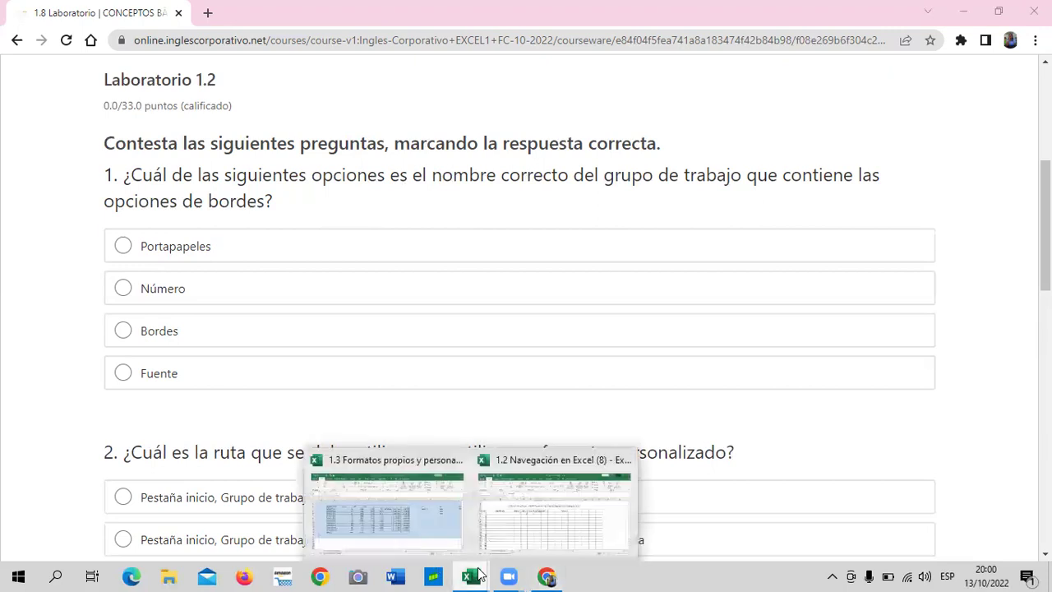
{"action": "left_click", "coordinate": [442, 526]}
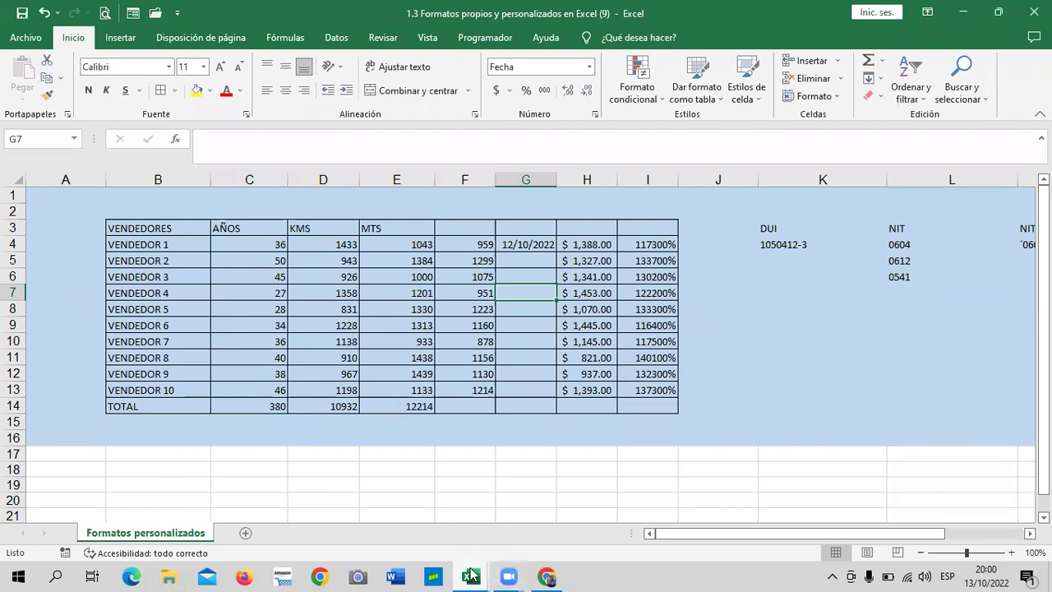
{"action": "left_click", "coordinate": [546, 576]}
Step: Choose Fuente for question 1 and the Categoría: Personalizada route for question 2
{"action": "left_click", "coordinate": [143, 386]}
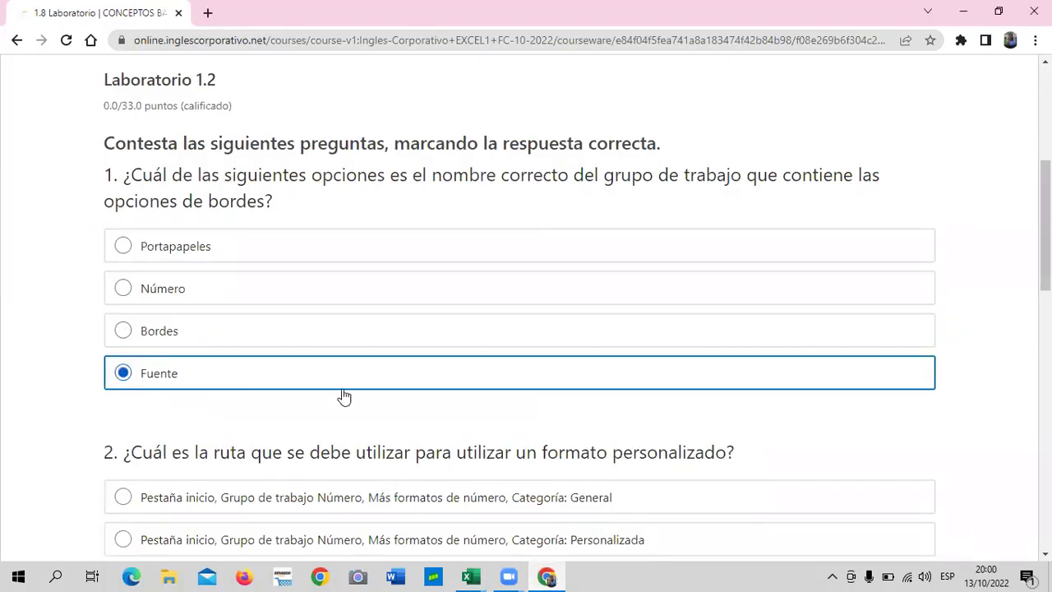
{"action": "scroll", "coordinate": [362, 393], "scroll_direction": "down", "scroll_amount": 1}
{"action": "scroll", "coordinate": [366, 392], "scroll_direction": "down", "scroll_amount": 1}
{"action": "scroll", "coordinate": [366, 392], "scroll_direction": "down", "scroll_amount": 1}
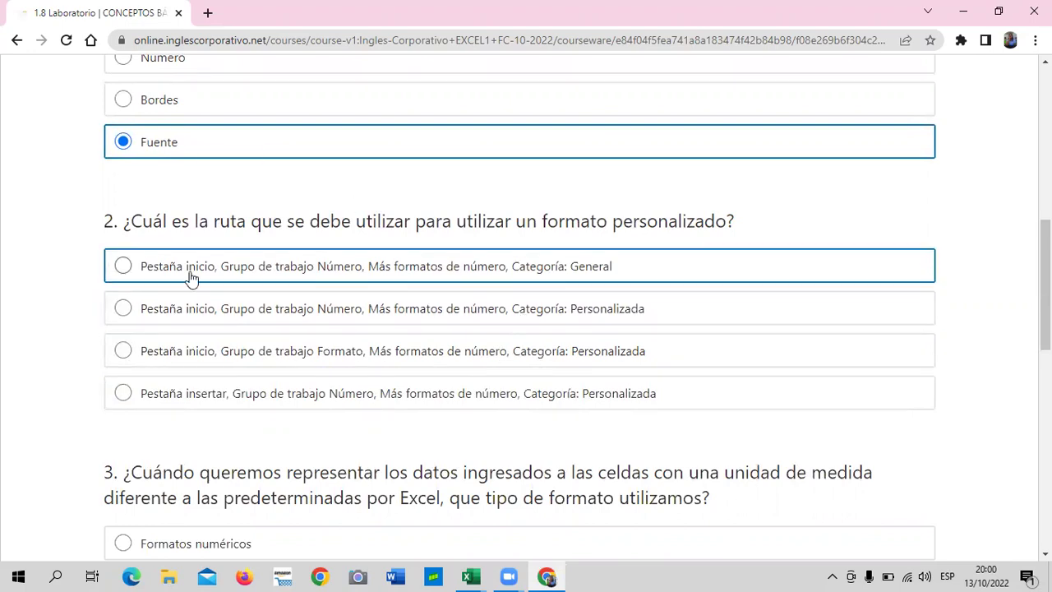
{"action": "left_click", "coordinate": [122, 308]}
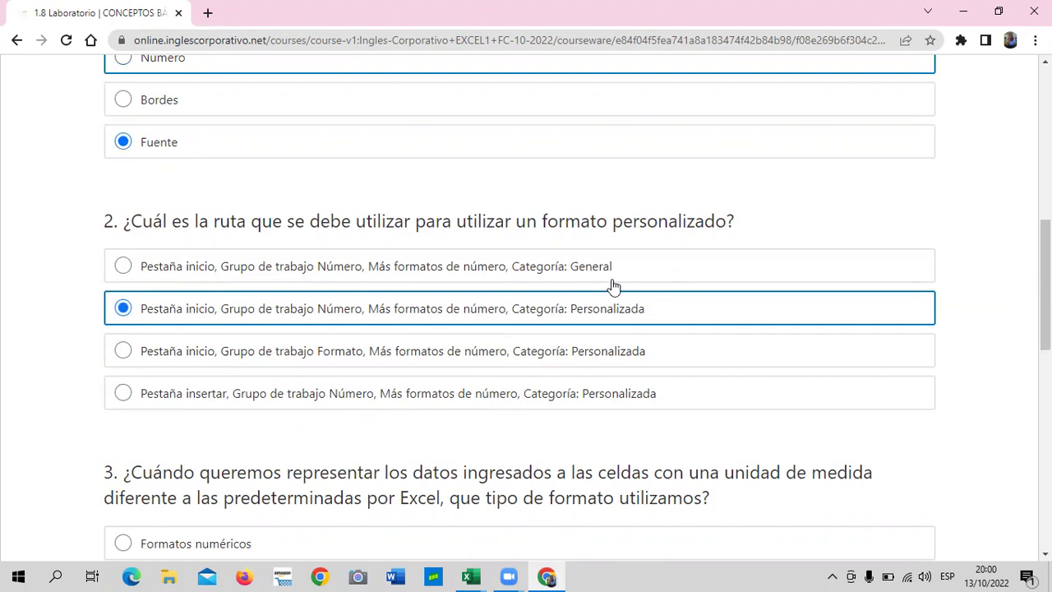
{"action": "scroll", "coordinate": [612, 285], "scroll_direction": "down", "scroll_amount": 4}
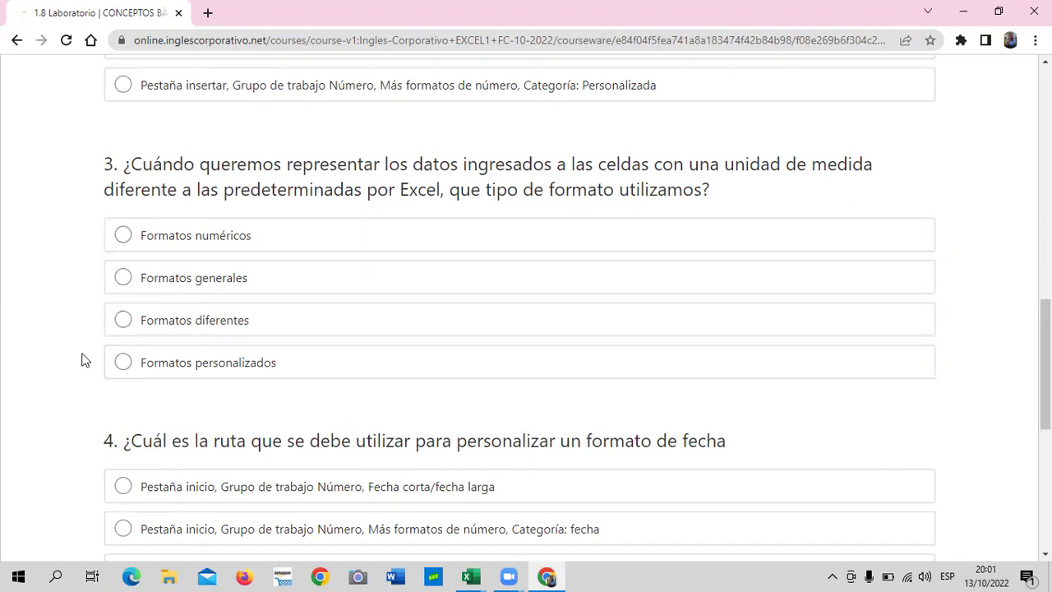
Step: Choose Formatos personalizados for question 3 and the Categoría: fecha route for question 4
{"action": "left_click", "coordinate": [124, 363]}
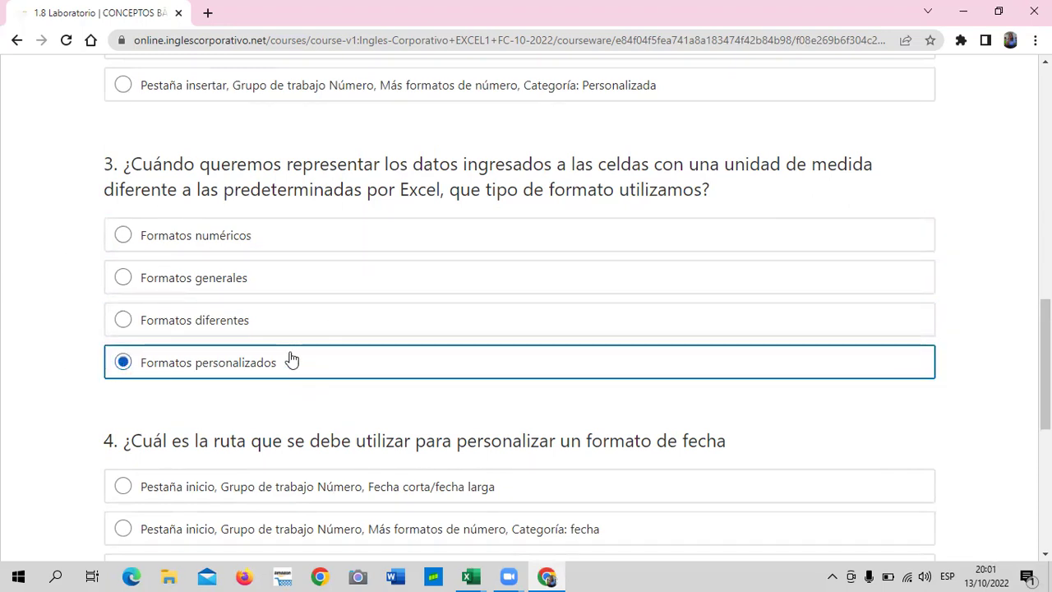
{"action": "scroll", "coordinate": [291, 354], "scroll_direction": "down", "scroll_amount": 3}
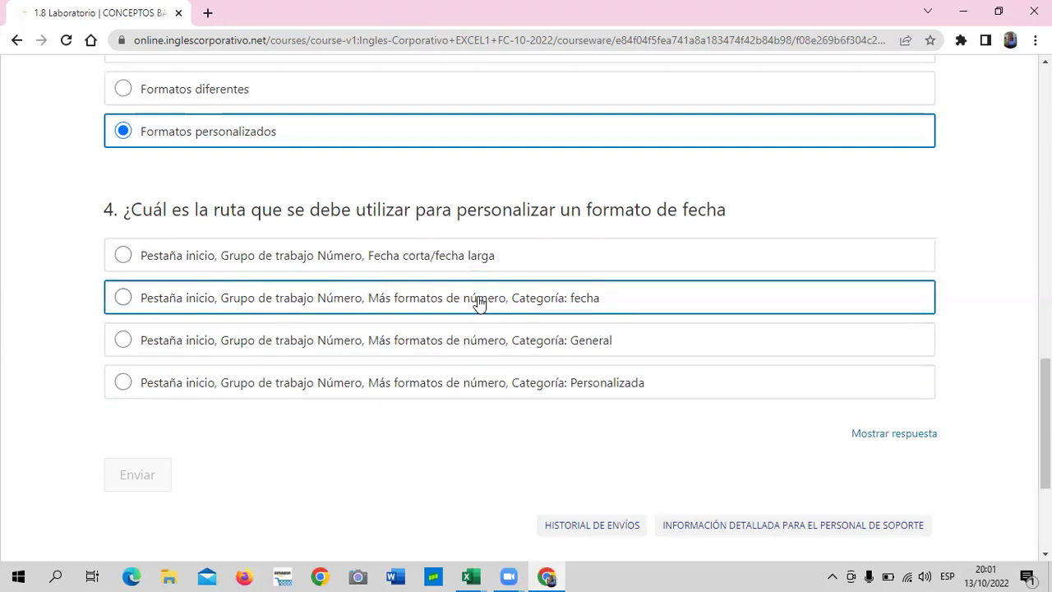
{"action": "left_click", "coordinate": [123, 298]}
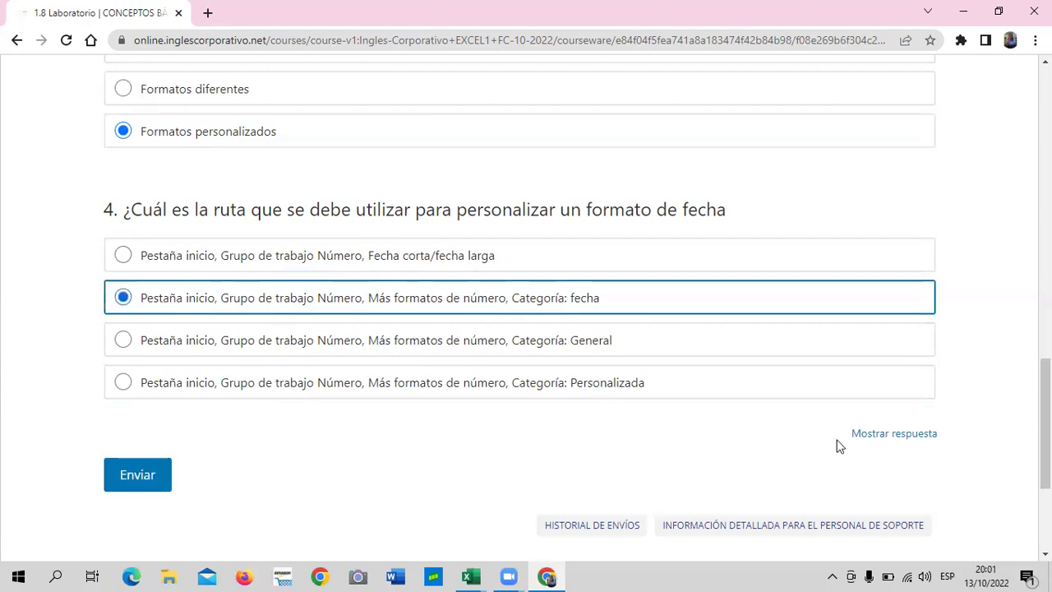
Step: Reveal the correct answers with Mostrar respuesta and scroll up to review them
{"action": "left_click", "coordinate": [889, 441]}
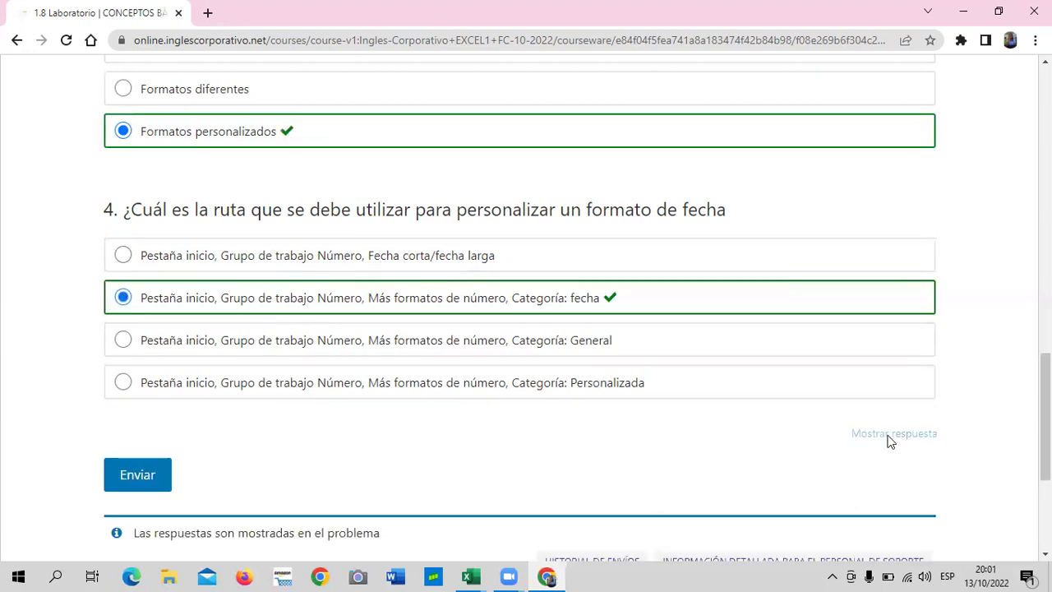
{"action": "scroll", "coordinate": [667, 437], "scroll_direction": "up", "scroll_amount": 4}
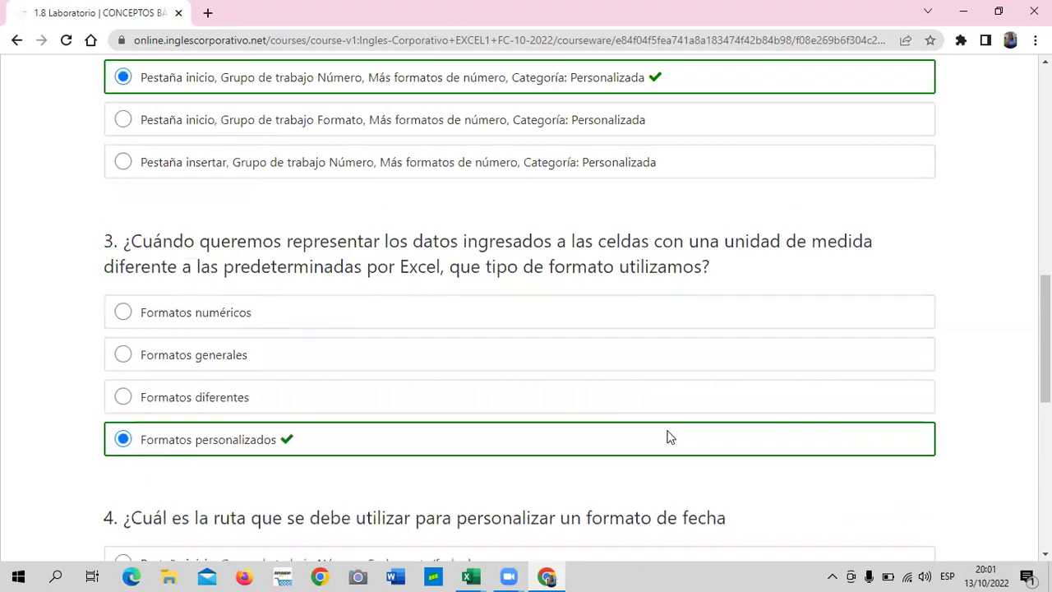
{"action": "scroll", "coordinate": [667, 437], "scroll_direction": "up", "scroll_amount": 4}
{"action": "scroll", "coordinate": [667, 438], "scroll_direction": "up", "scroll_amount": 4}
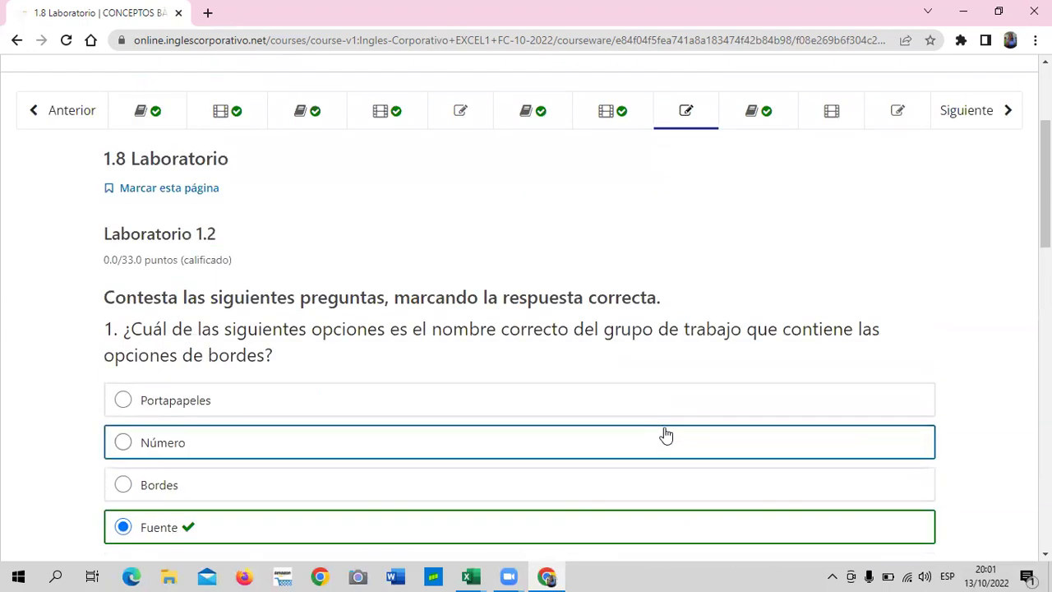
{"action": "scroll", "coordinate": [665, 430], "scroll_direction": "up", "scroll_amount": 2}
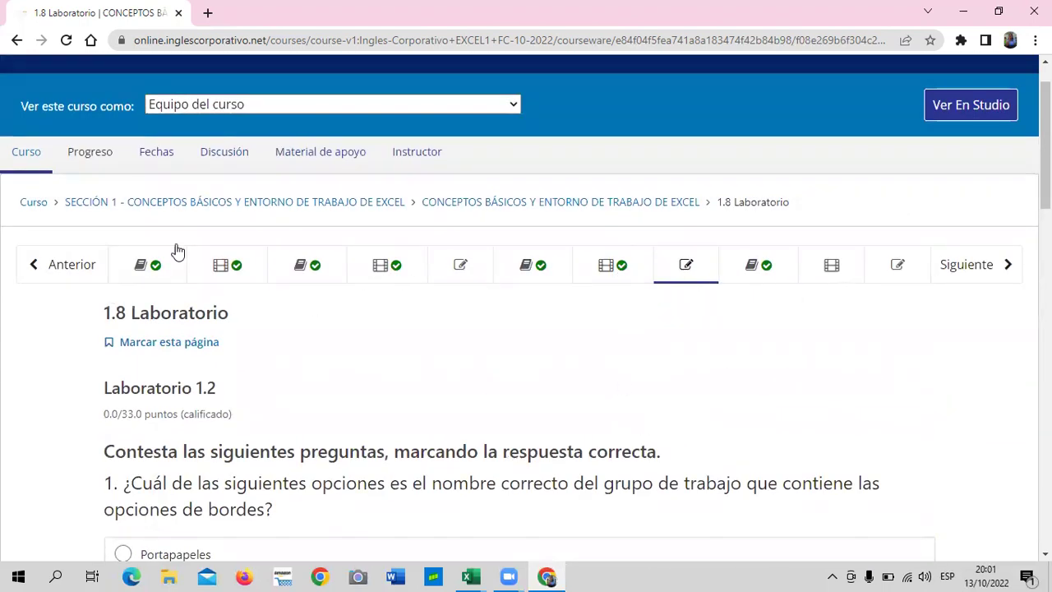
{"action": "scroll", "coordinate": [482, 392], "scroll_direction": "down", "scroll_amount": 10}
{"action": "scroll", "coordinate": [477, 406], "scroll_direction": "down", "scroll_amount": 4}
{"action": "scroll", "coordinate": [481, 407], "scroll_direction": "up", "scroll_amount": 5}
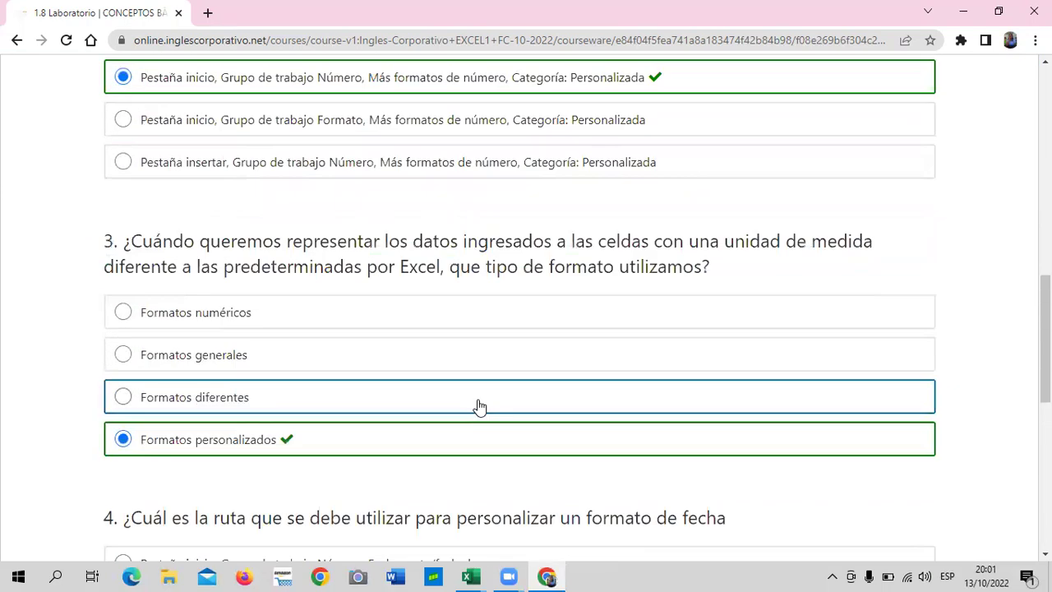
{"action": "scroll", "coordinate": [480, 406], "scroll_direction": "up", "scroll_amount": 5}
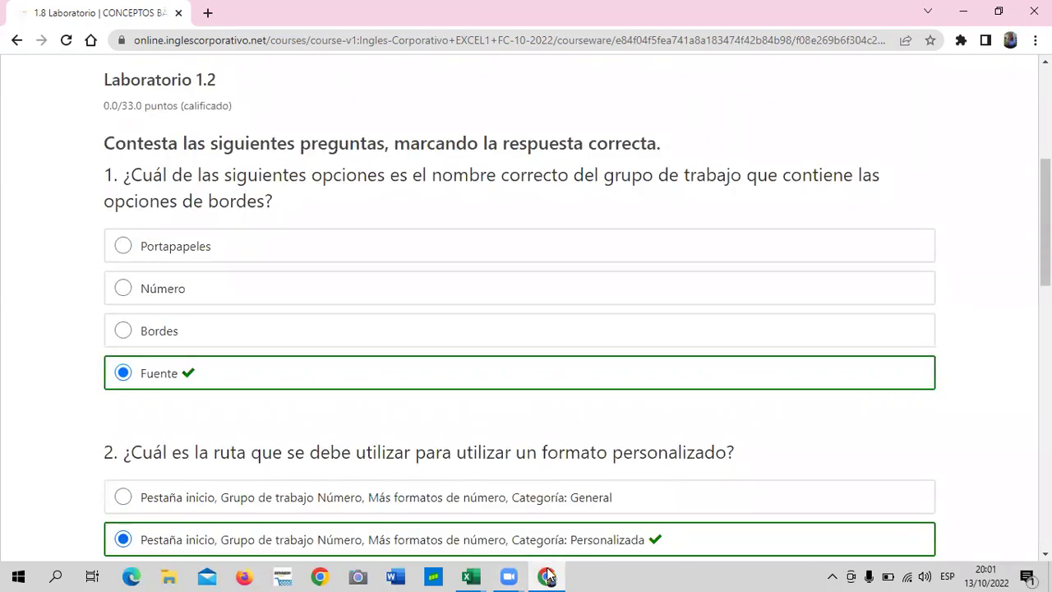
{"action": "mouse_move", "coordinate": [508, 575]}
{"action": "left_click", "coordinate": [451, 536]}
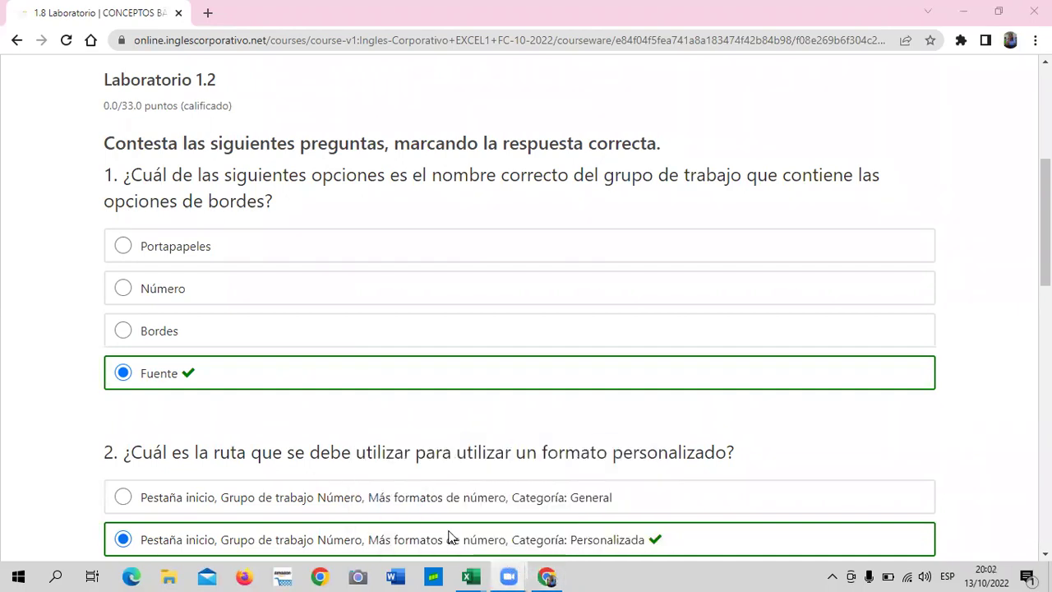